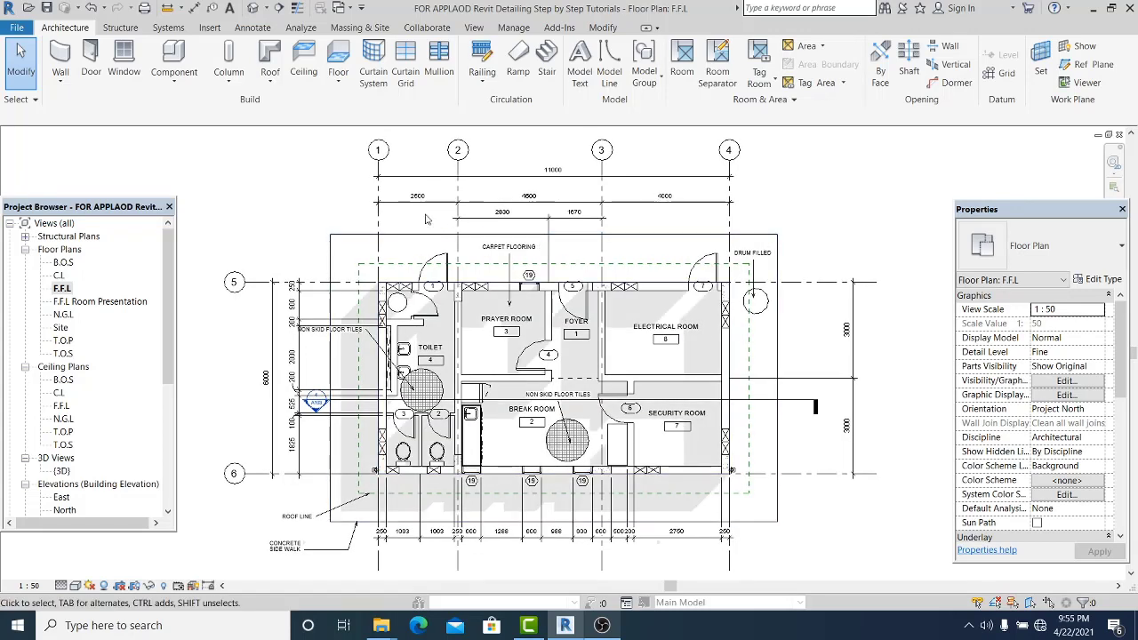
- Duplicate the F.F.L floor plan view with detailing
scroll(298, 238, "up", 1)
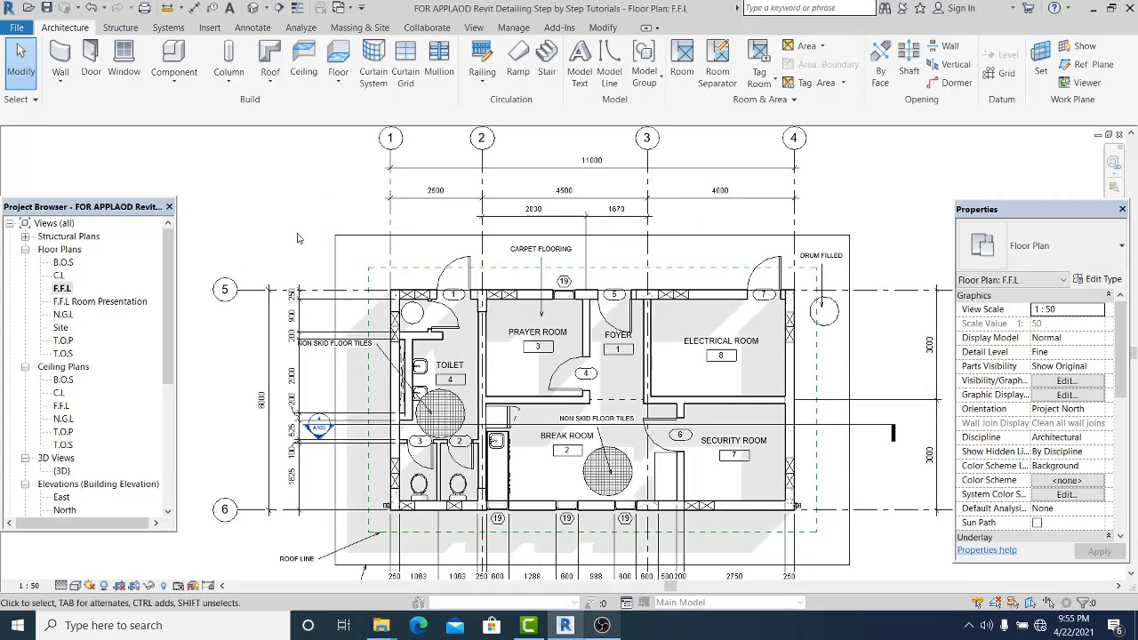
scroll(248, 247, "up", 2)
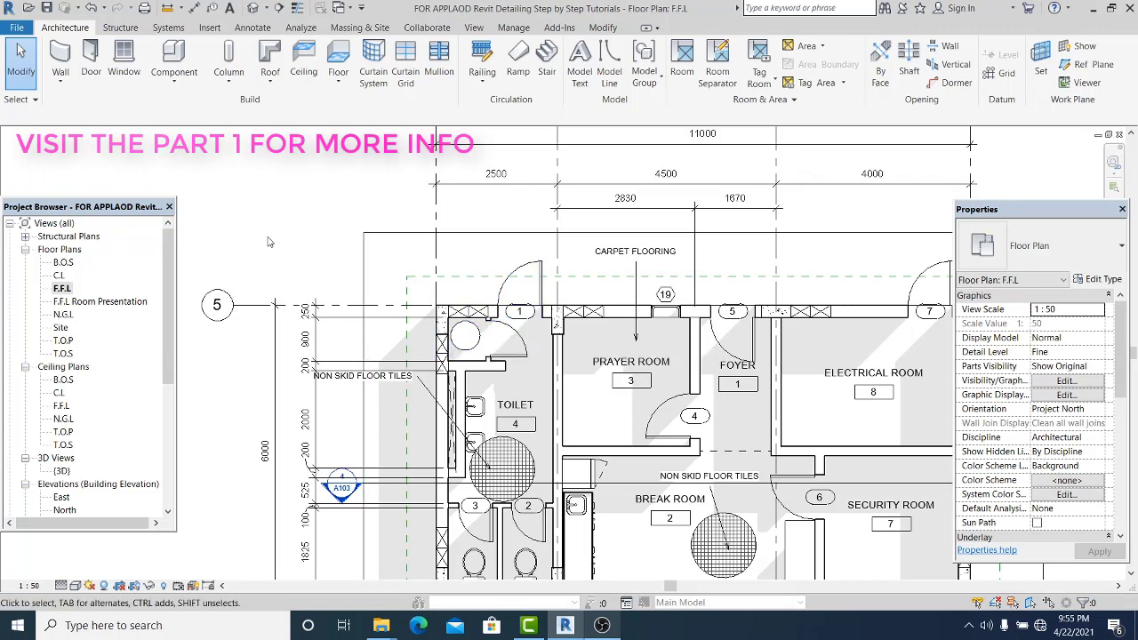
scroll(569, 382, "down", 3)
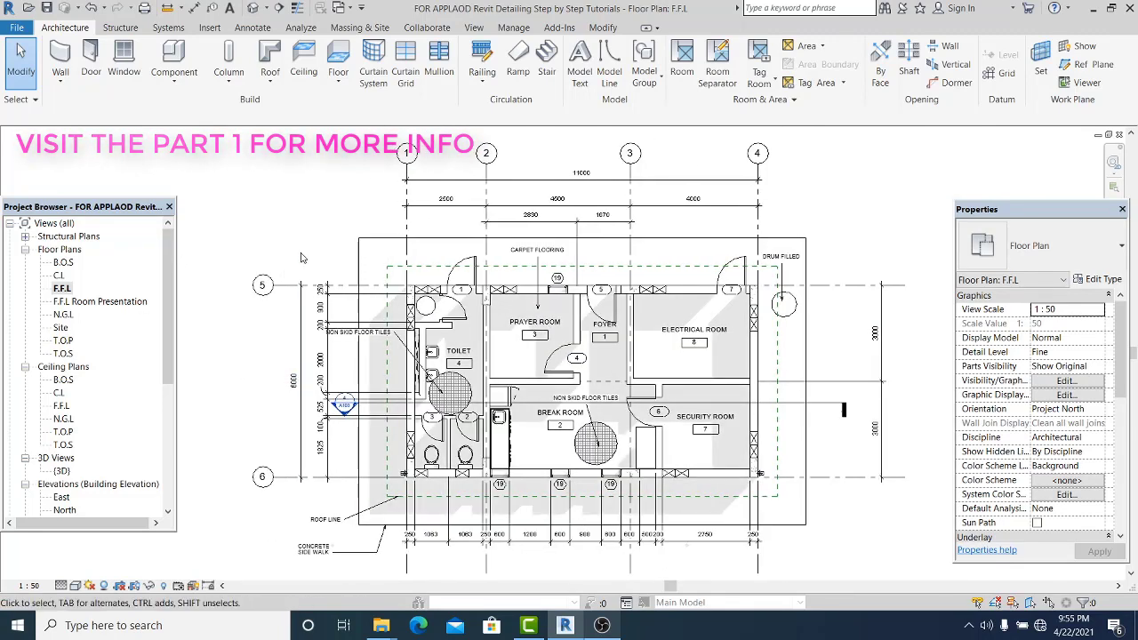
middle_click_drag(281, 209, 278, 204)
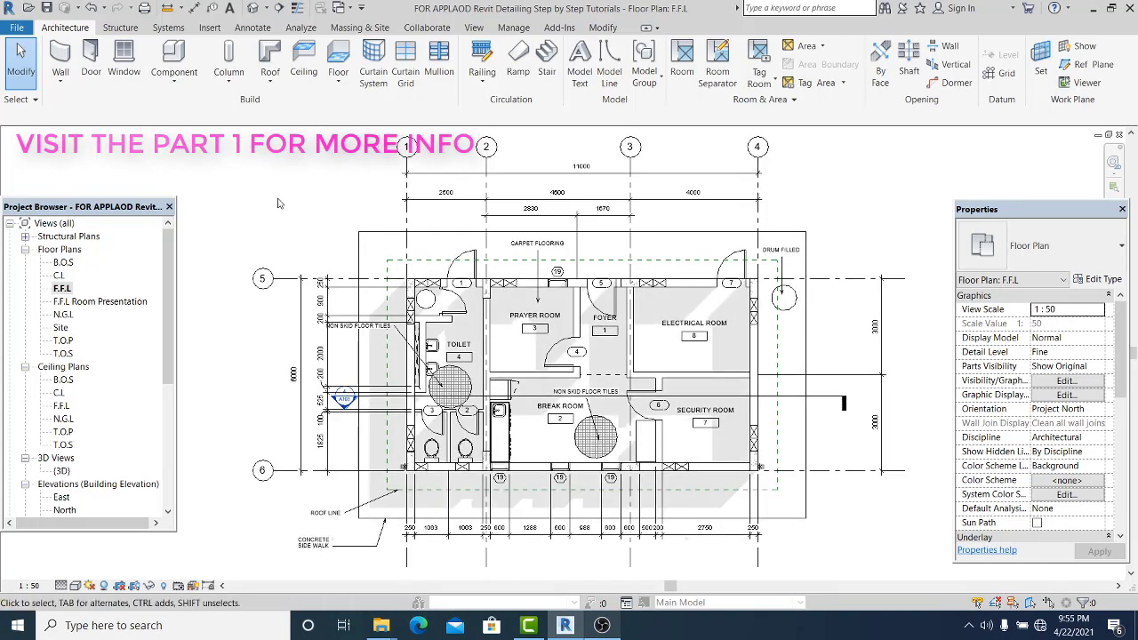
right_click(71, 289)
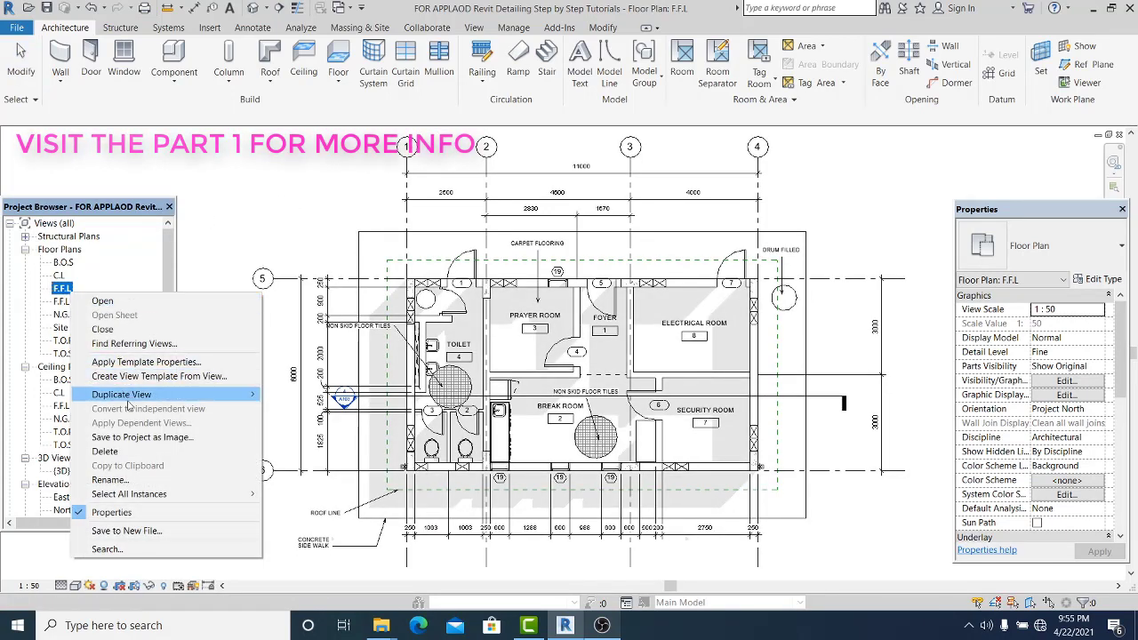
mouse_move(218, 393)
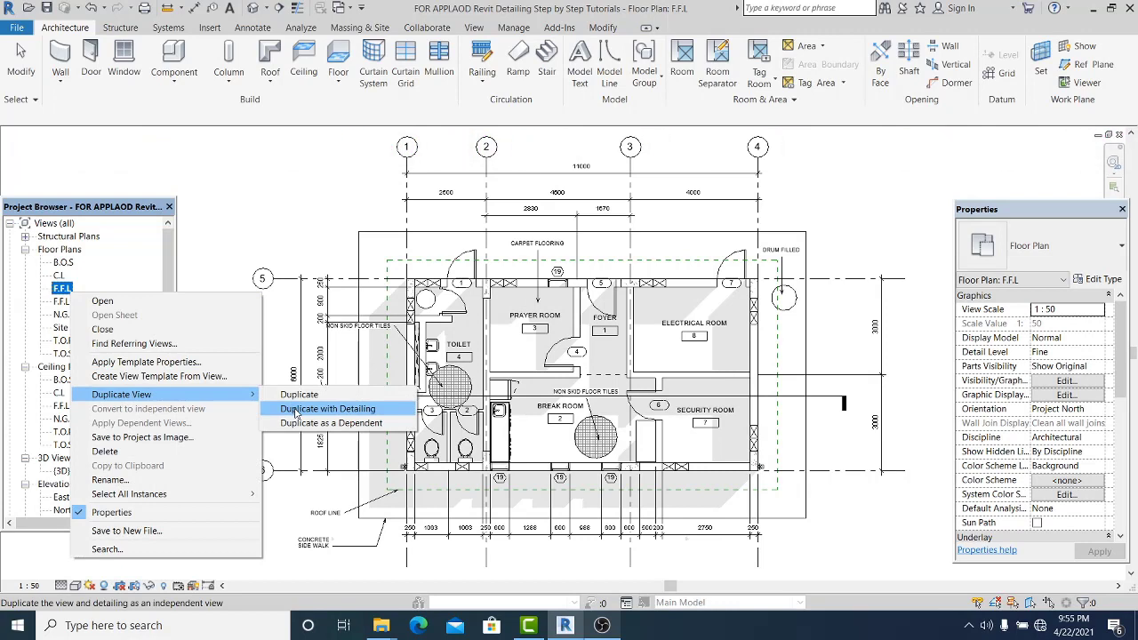
left_click(328, 409)
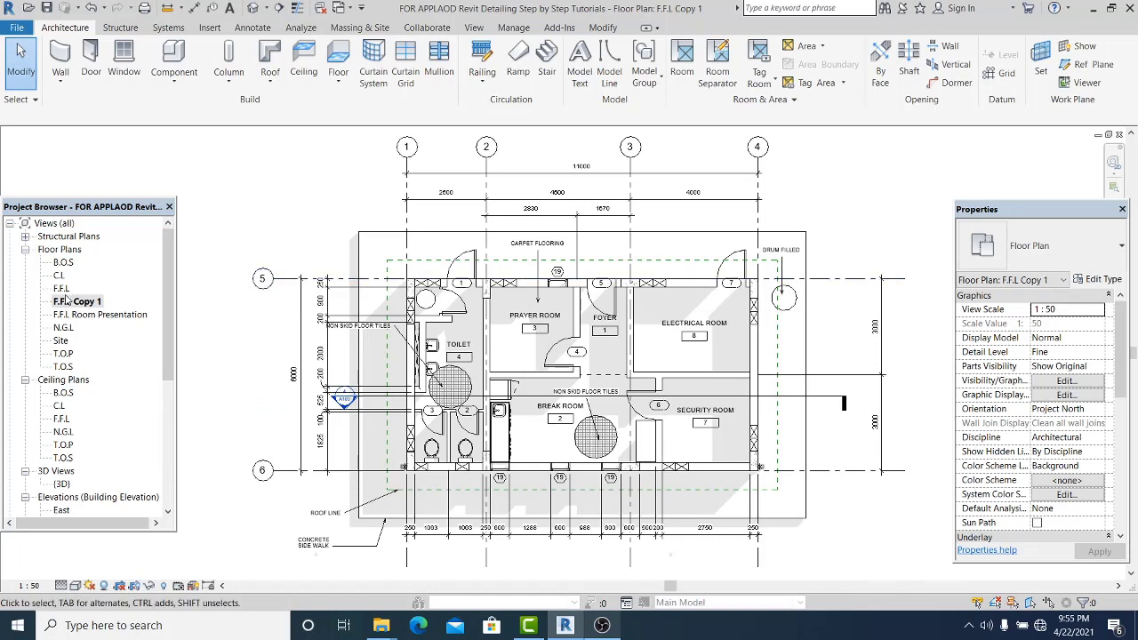
- Rename the duplicated F.F.L floor plan view as Floor Plan
right_click(71, 303)
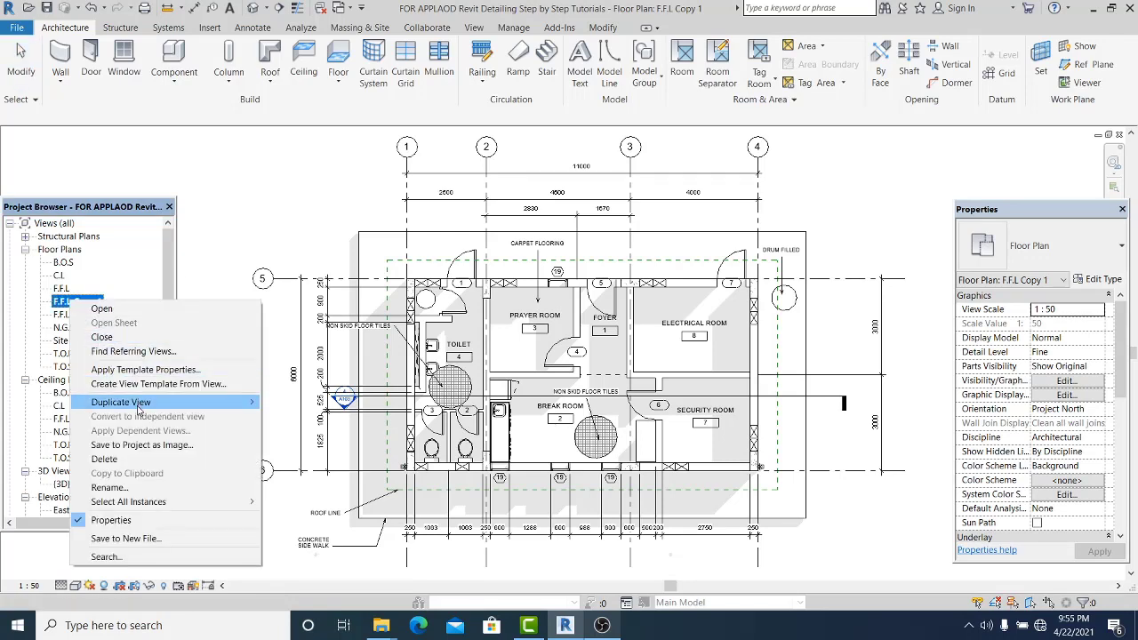
mouse_move(139, 407)
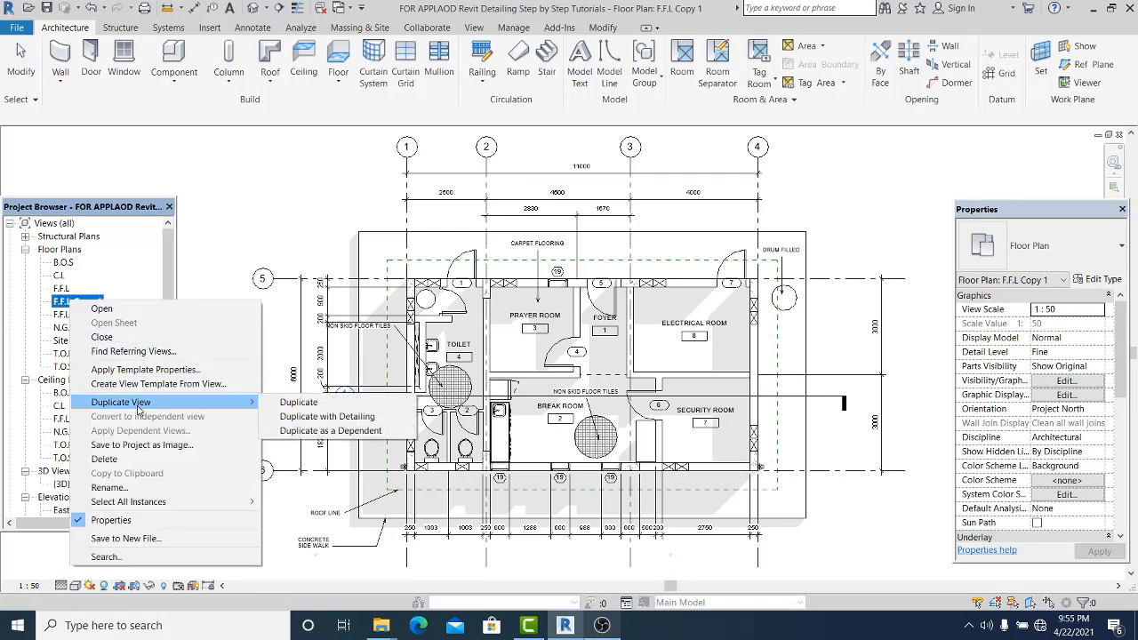
left_click(132, 489)
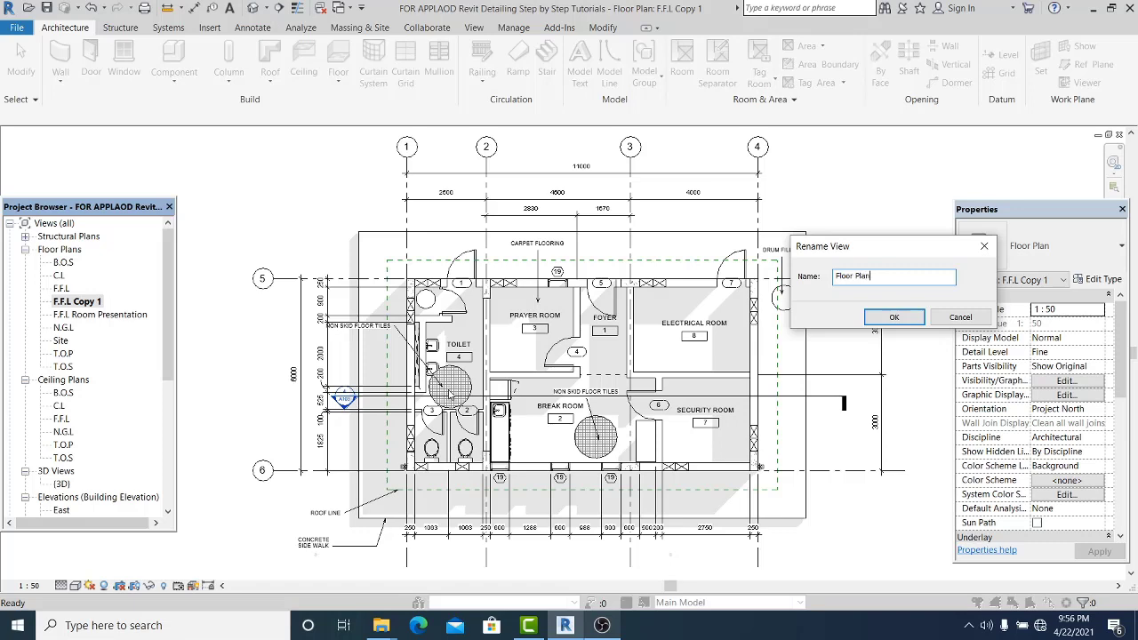
left_click(894, 316)
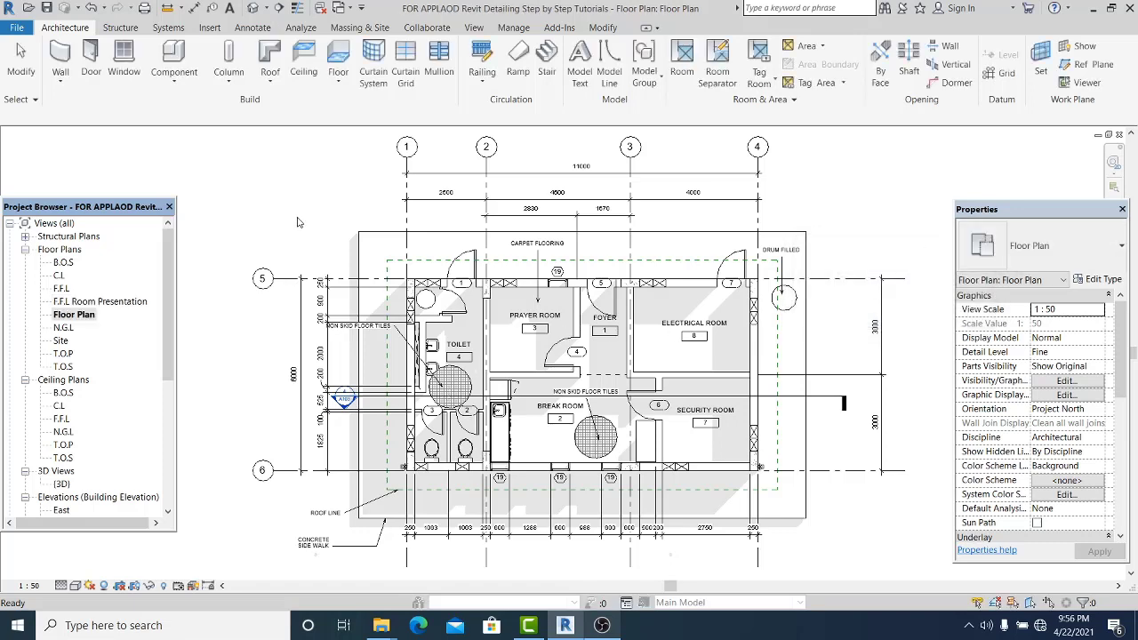
- Select the elevation markers above, below and to the right of the building and hide these elements in the view
scroll(384, 293, "down", 5)
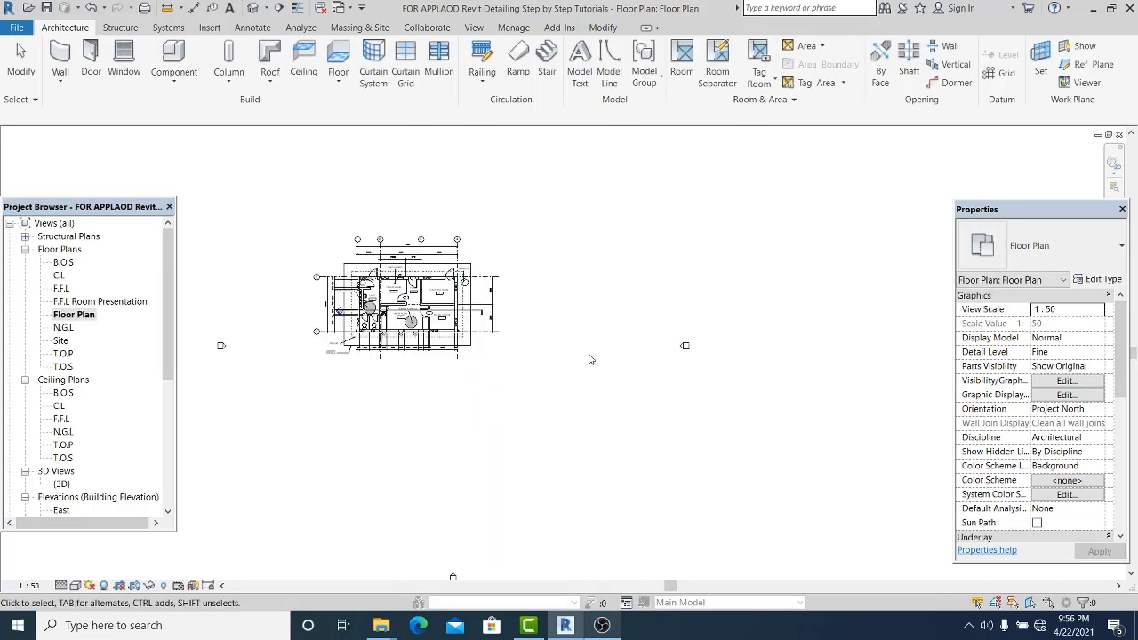
left_click_drag(515, 145, 395, 165)
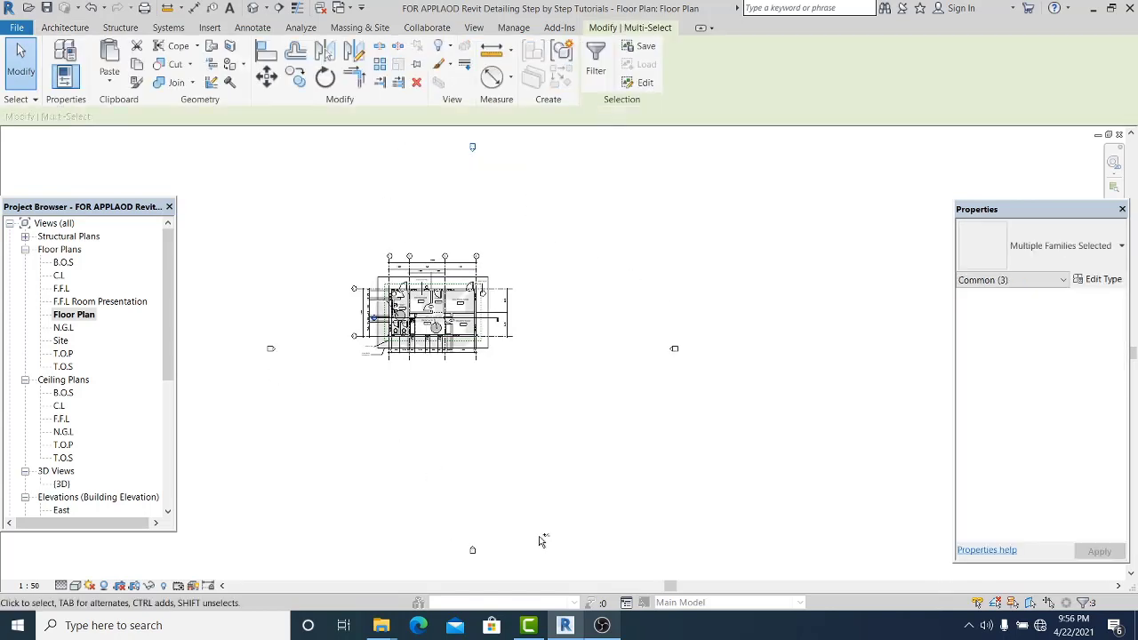
left_click_drag(539, 541, 376, 570, "ctrl")
left_click_drag(706, 430, 670, 324, "ctrl")
right_click(674, 350)
mouse_move(756, 120)
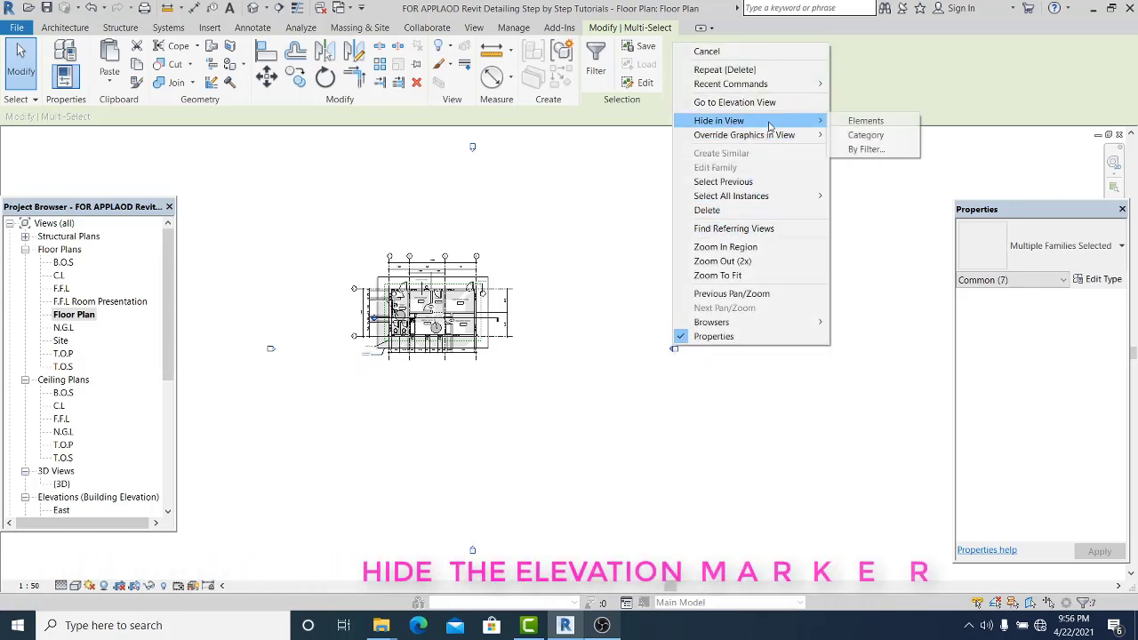
left_click(865, 121)
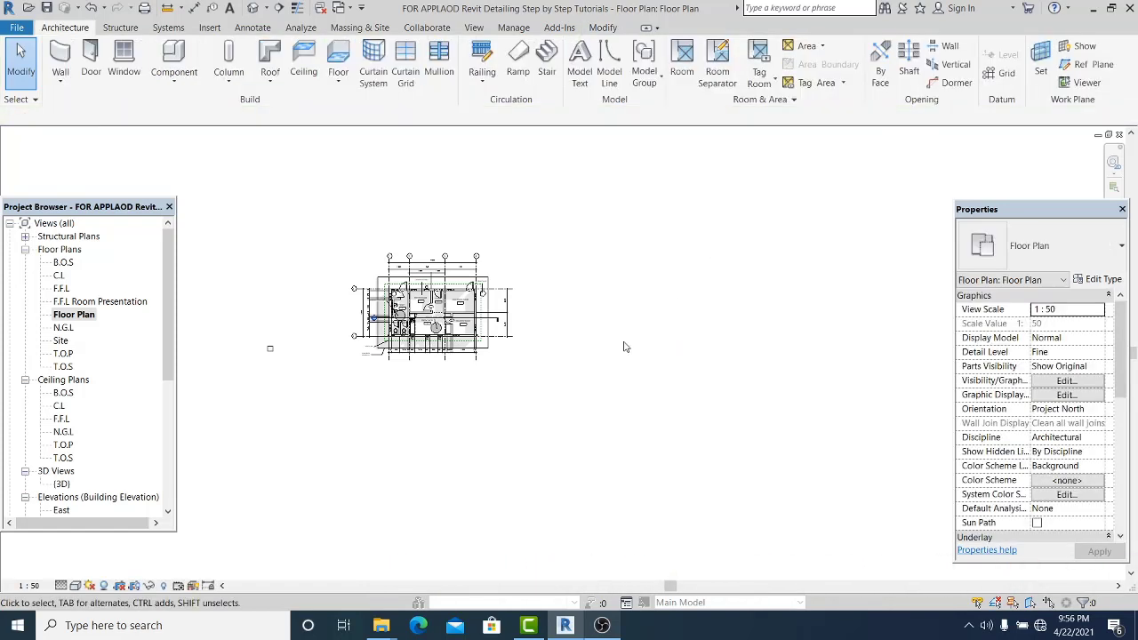
- Hide the remaining elevation marker to the left of the building in the view
left_click(269, 348)
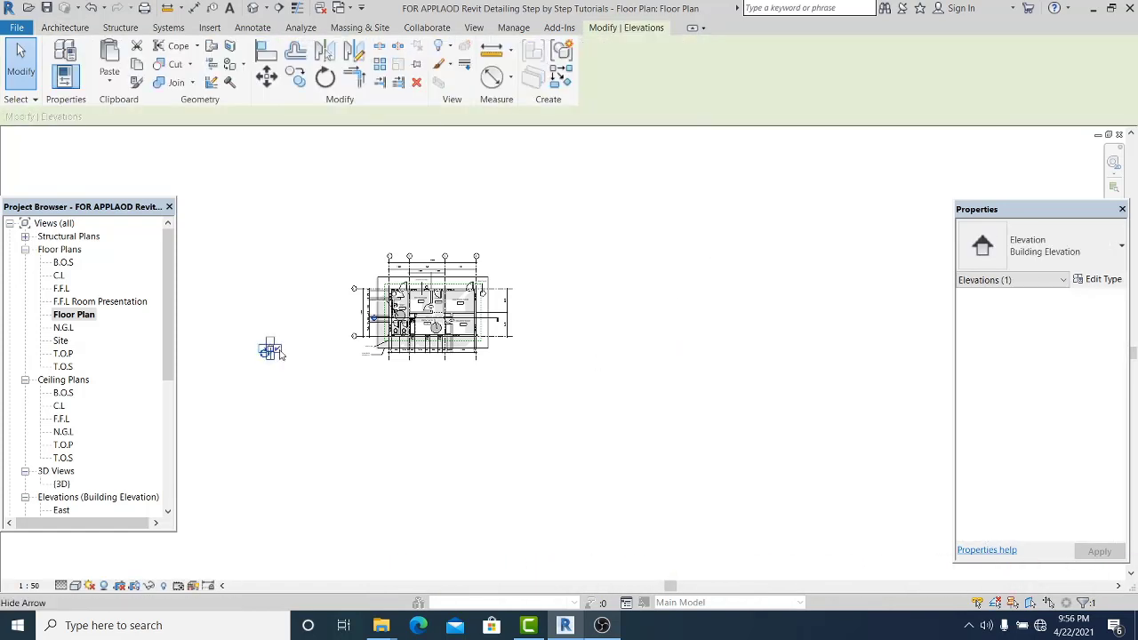
right_click(269, 349)
mouse_move(383, 125)
left_click(457, 126)
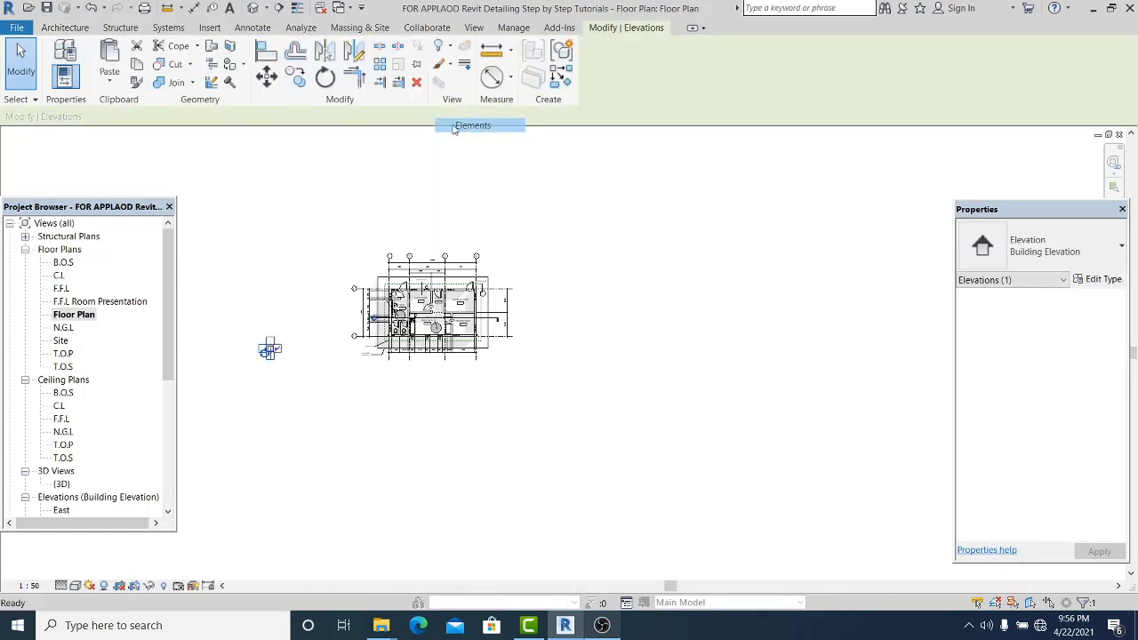
- Enable cropping for the Floor Plan view and make its crop region visible
middle_click_drag(366, 325, 472, 369)
scroll(528, 391, "up", 5)
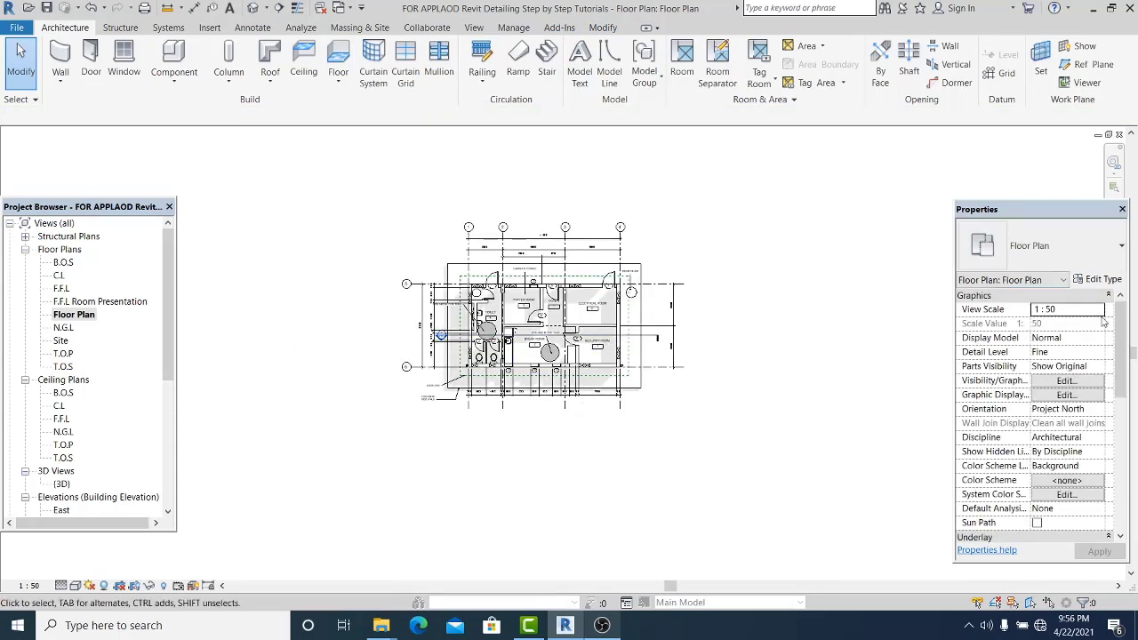
left_click_drag(1125, 340, 1127, 431)
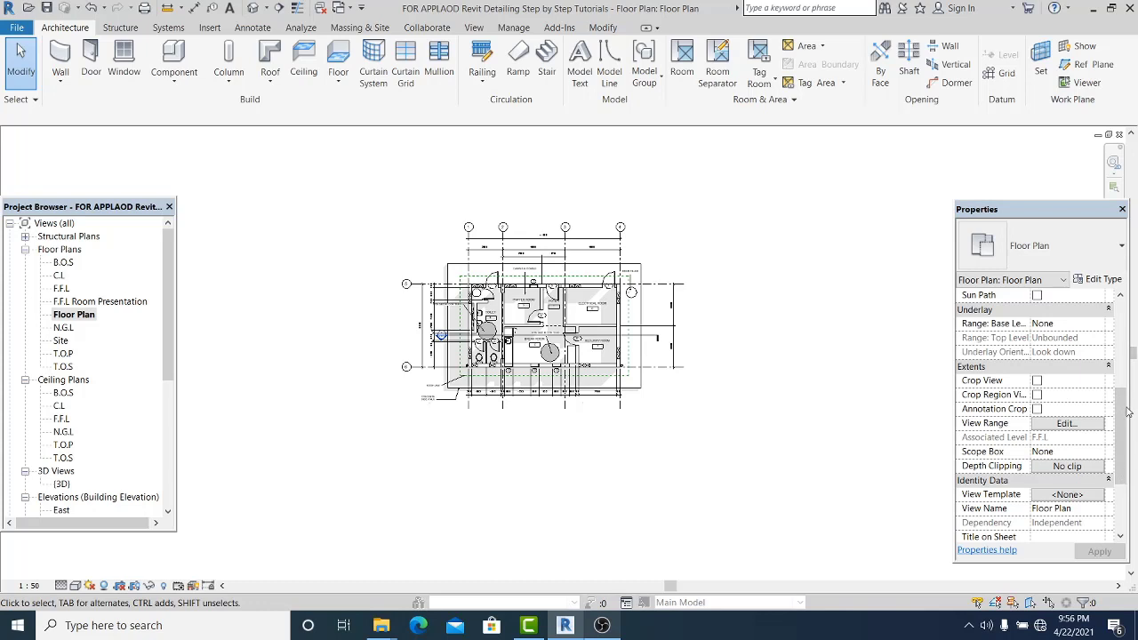
scroll(1125, 409, "down", 1)
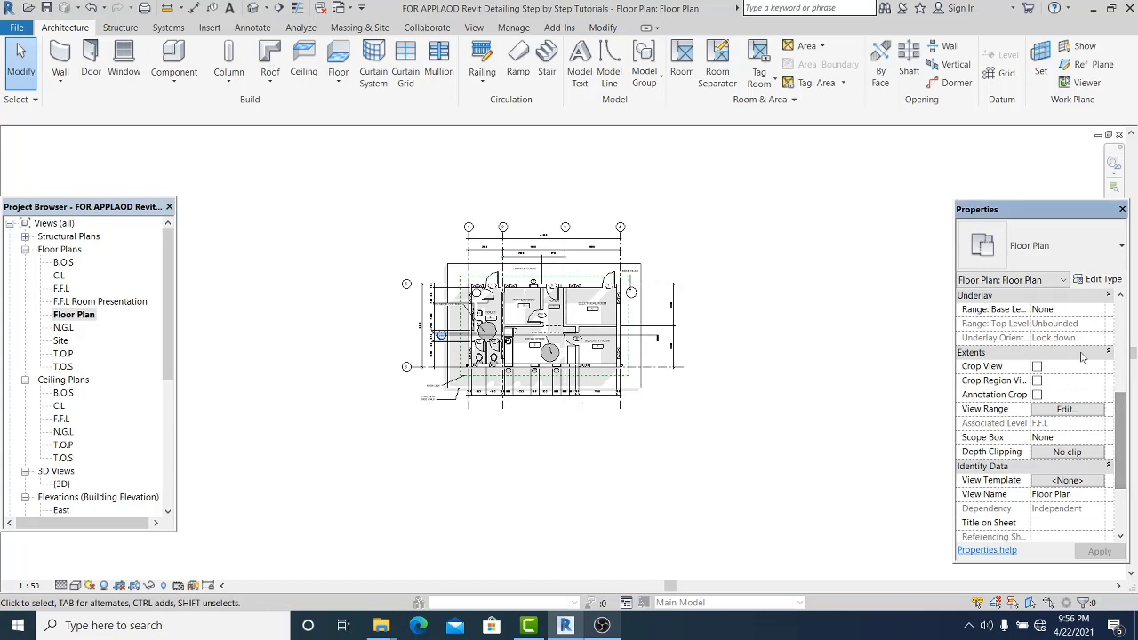
left_click(1037, 381)
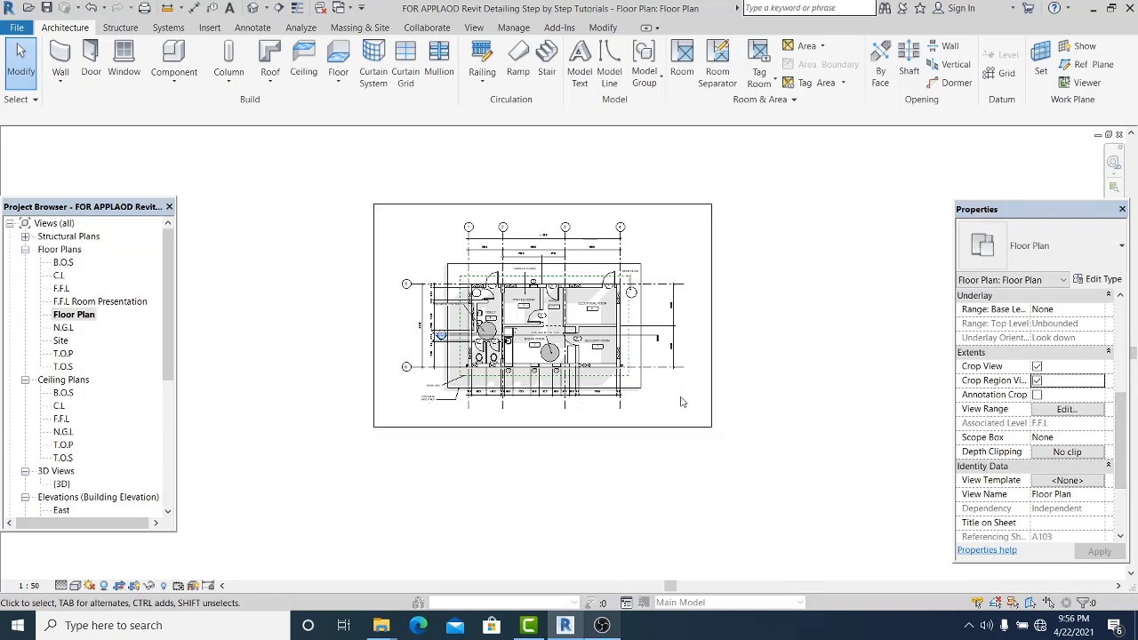
- Tighten the crop region on all four sides so it closely surrounds the plan, its grid bubbles and dimensions
scroll(682, 402, "down", 1)
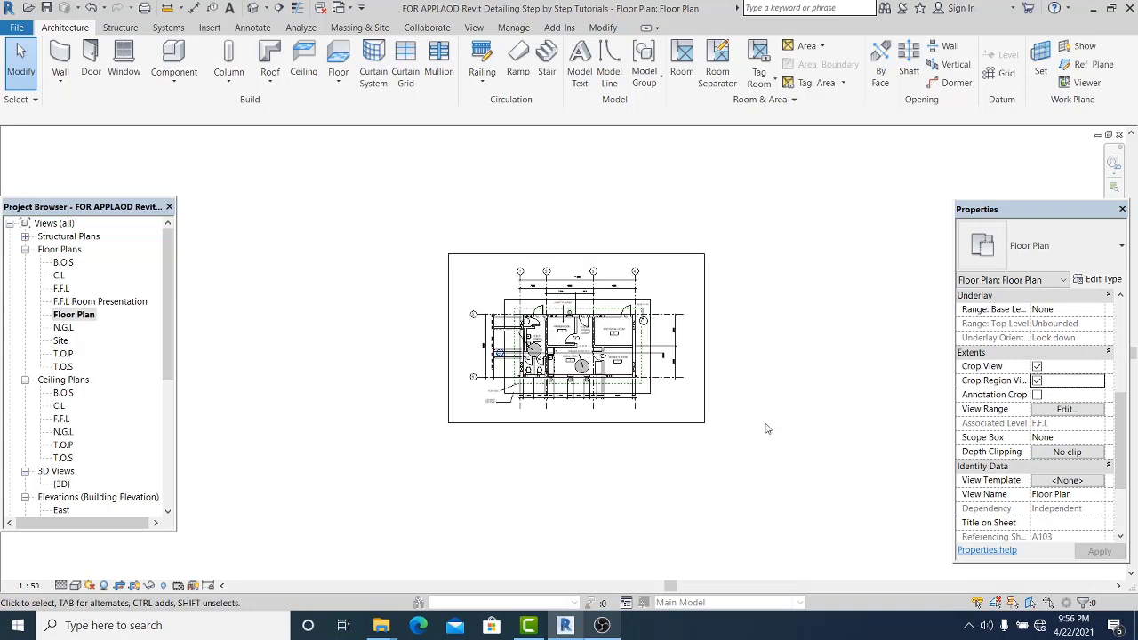
left_click(703, 415)
scroll(615, 439, "up", 1)
left_click_drag(571, 420, 571, 415)
left_click_drag(570, 227, 570, 231)
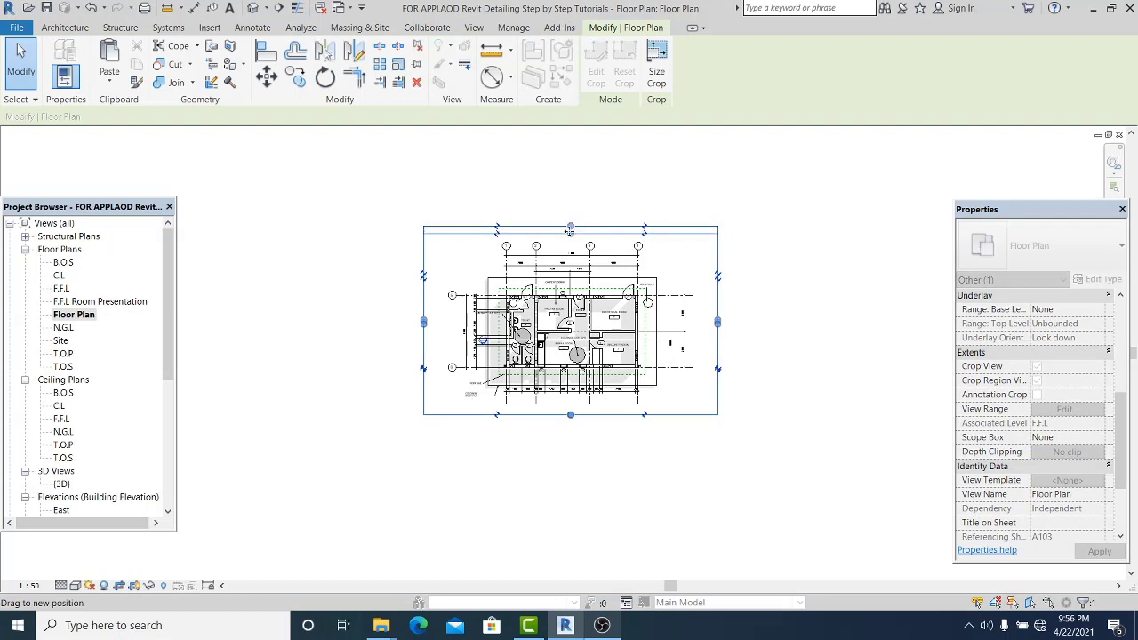
left_click_drag(425, 324, 437, 324)
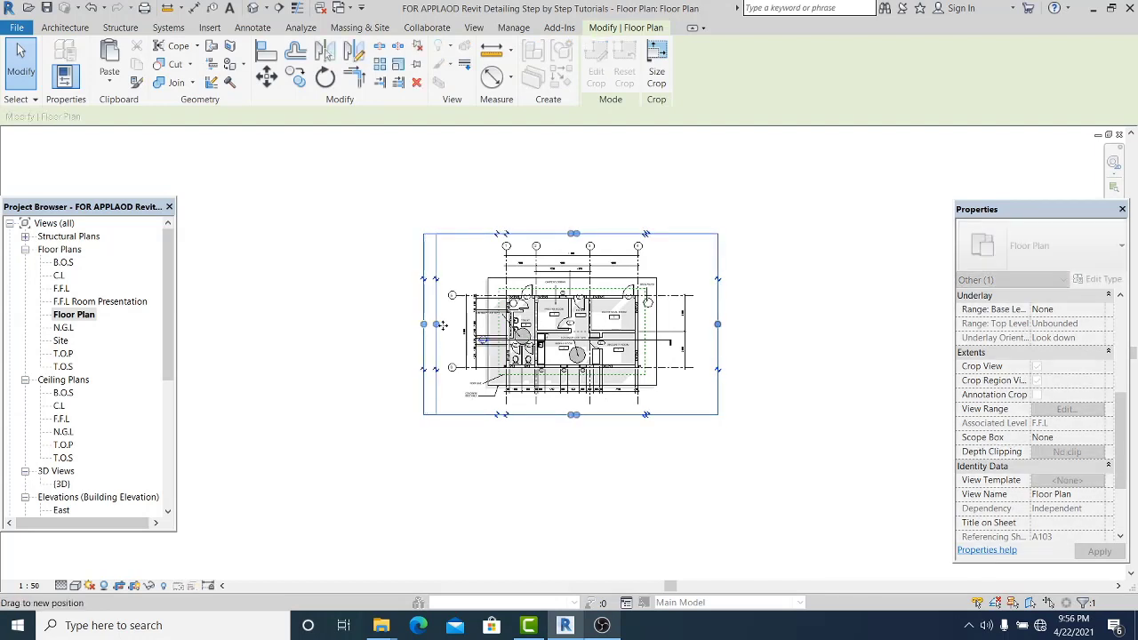
left_click(734, 352)
left_click(719, 332)
left_click_drag(718, 325, 699, 325)
left_click(757, 328)
scroll(543, 354, "up", 2)
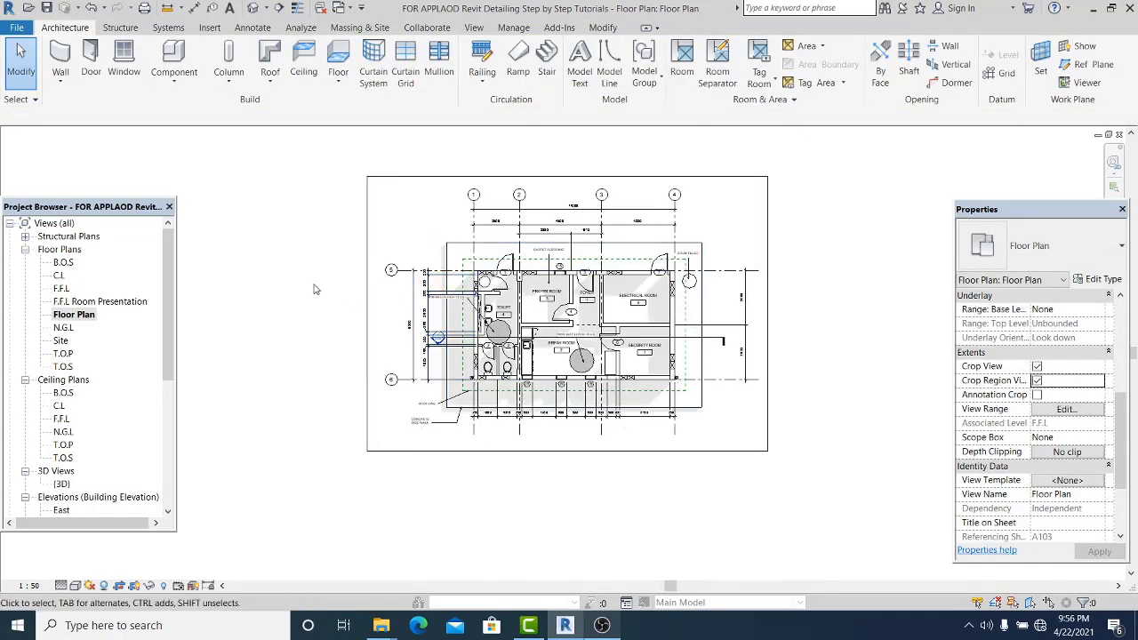
- Hide the crop region boundary of the Floor Plan view while keeping the view cropped
middle_click_drag(818, 183, 810, 191)
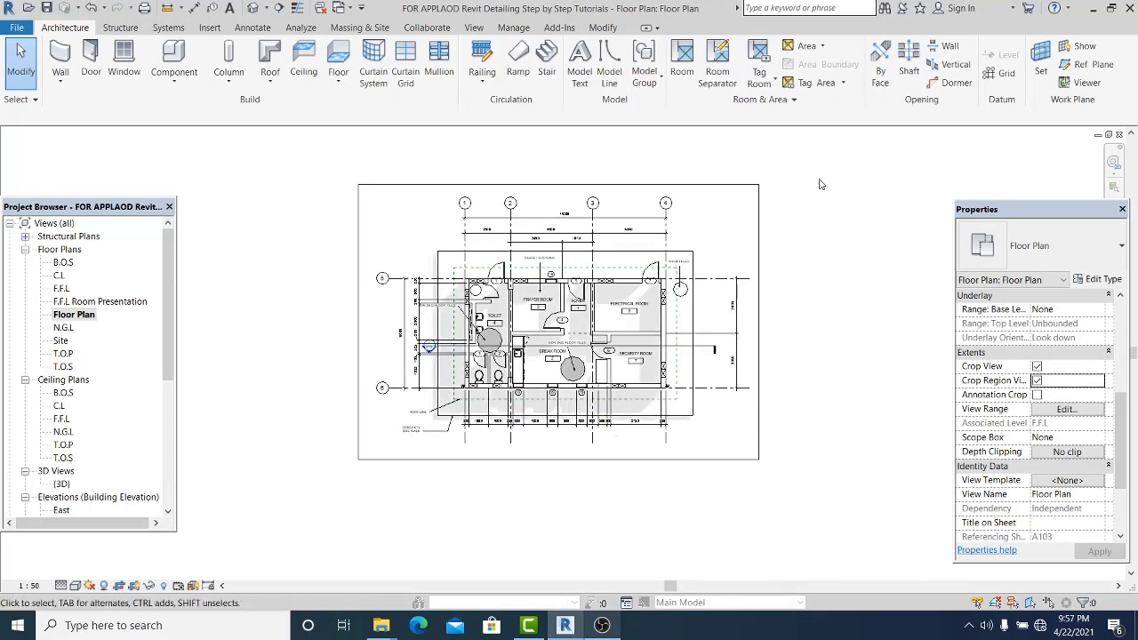
left_click(754, 233)
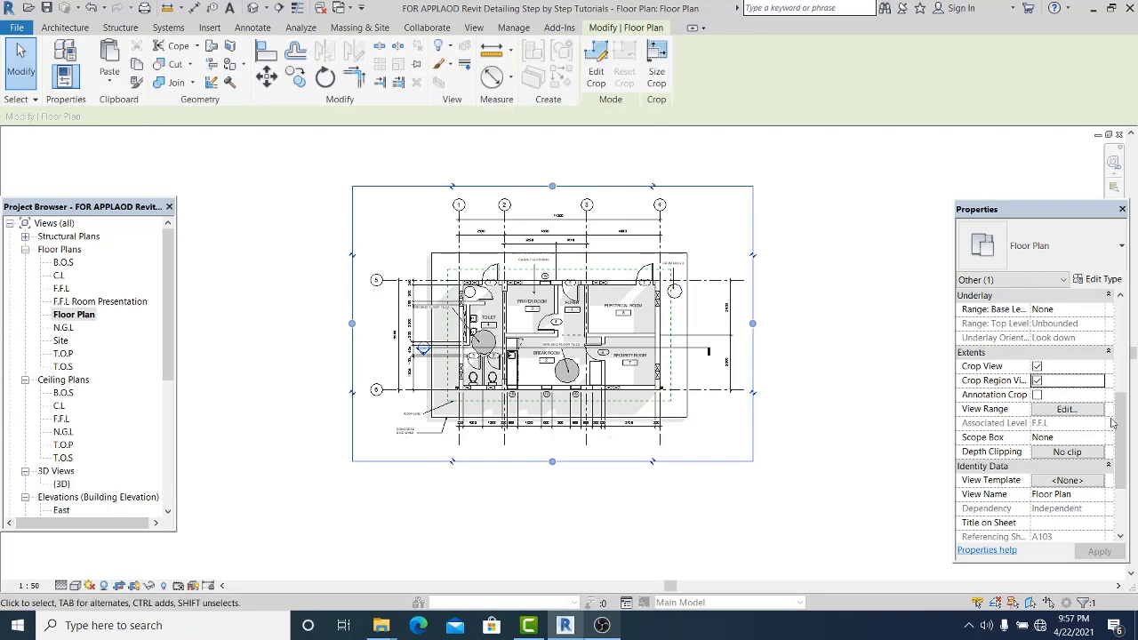
left_click(1037, 381)
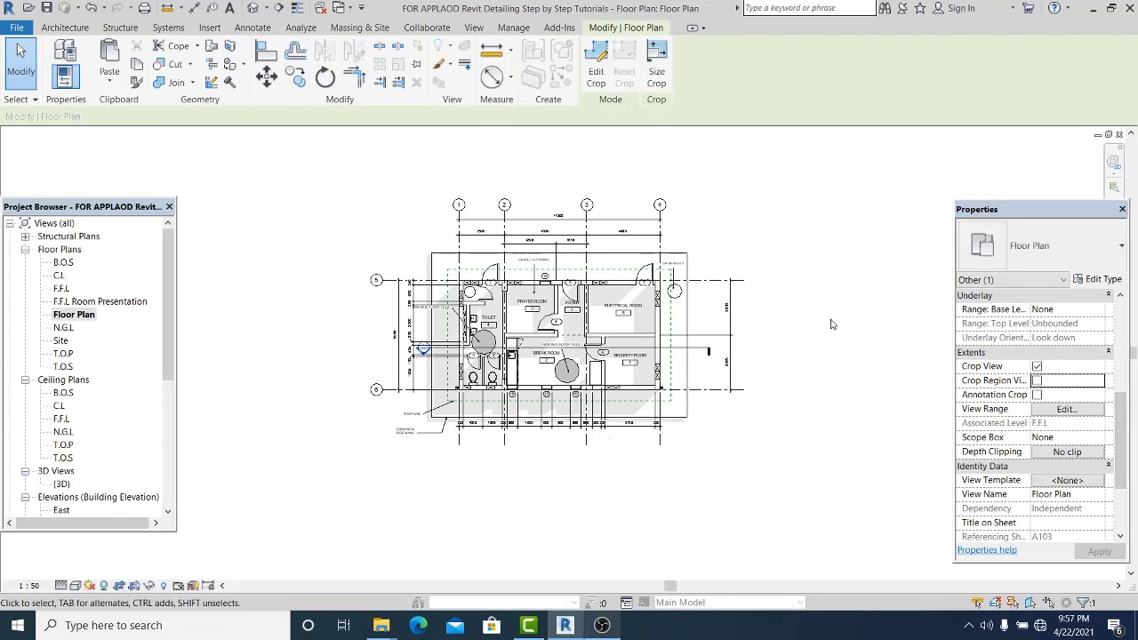
scroll(399, 287, "up", 1)
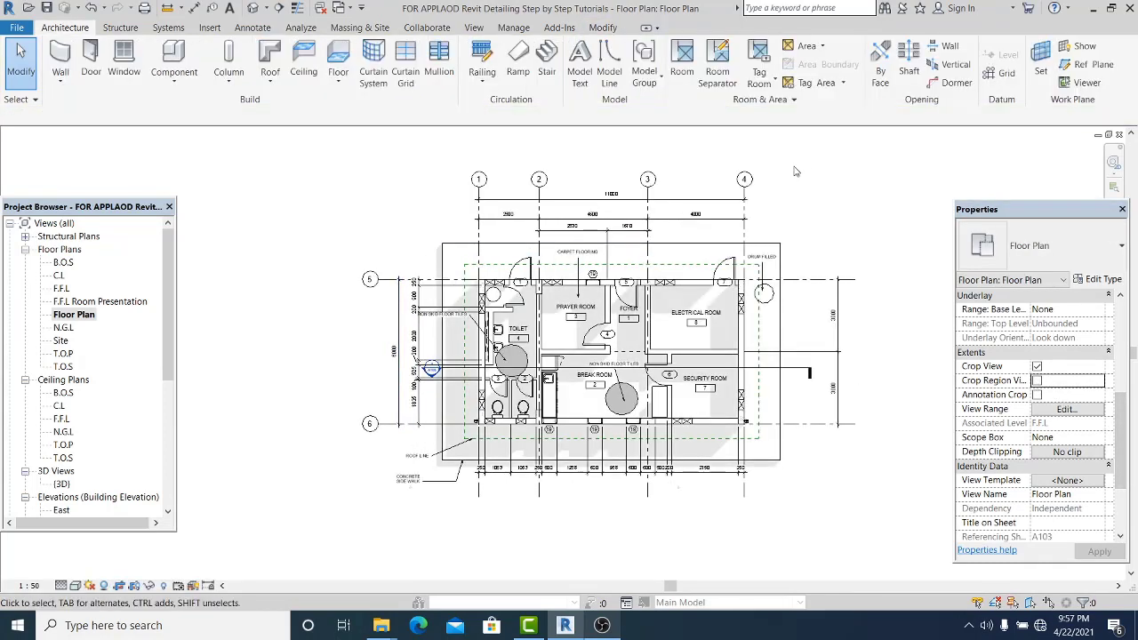
middle_click_drag(832, 157, 780, 171)
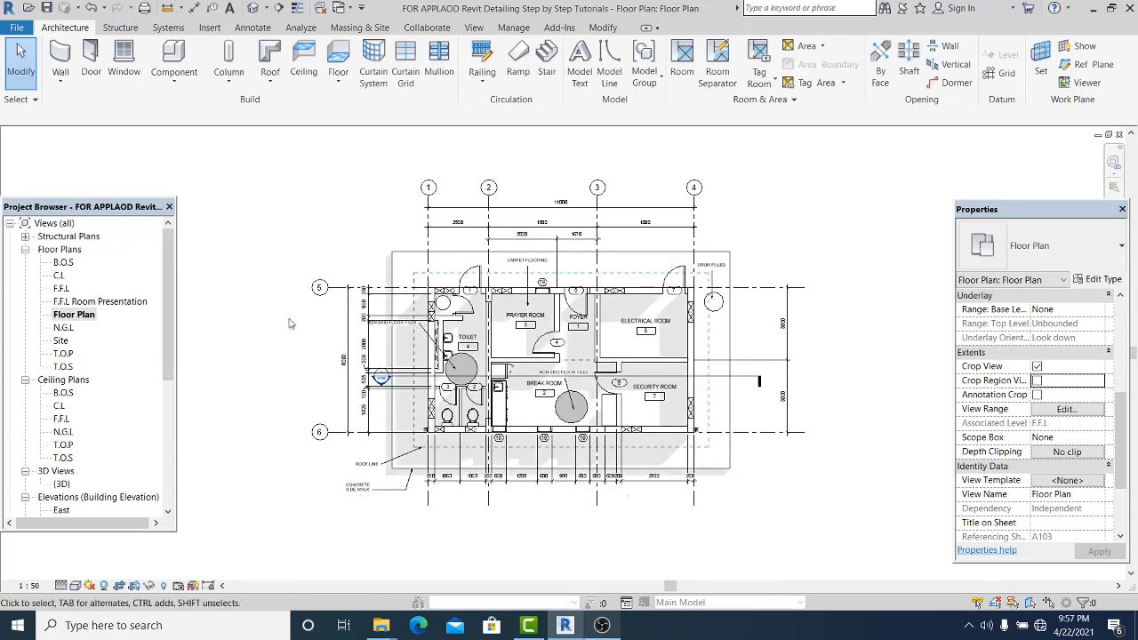
middle_click_drag(290, 319, 290, 306)
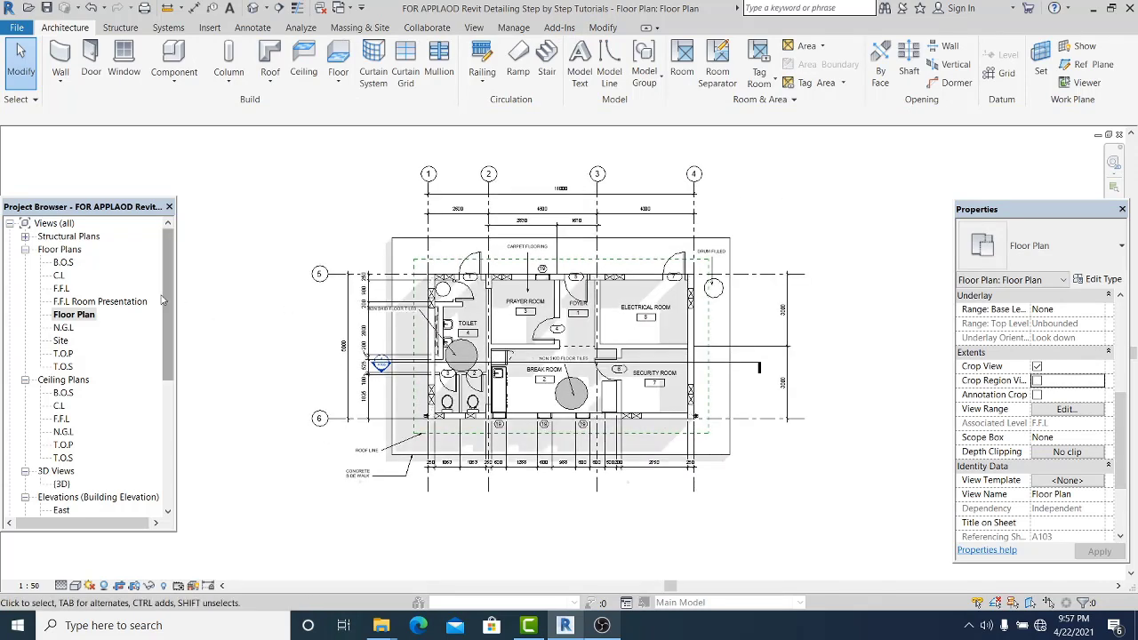
- Duplicate the F.F.L ceiling plan with detailing
left_click_drag(164, 299, 207, 308)
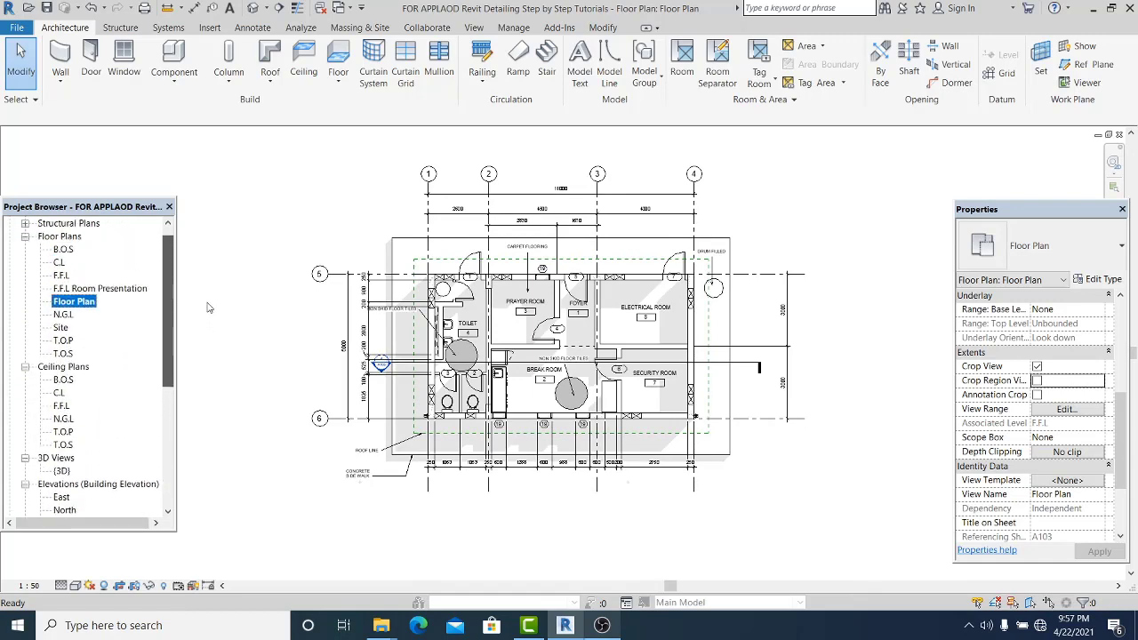
scroll(148, 392, "down", 1)
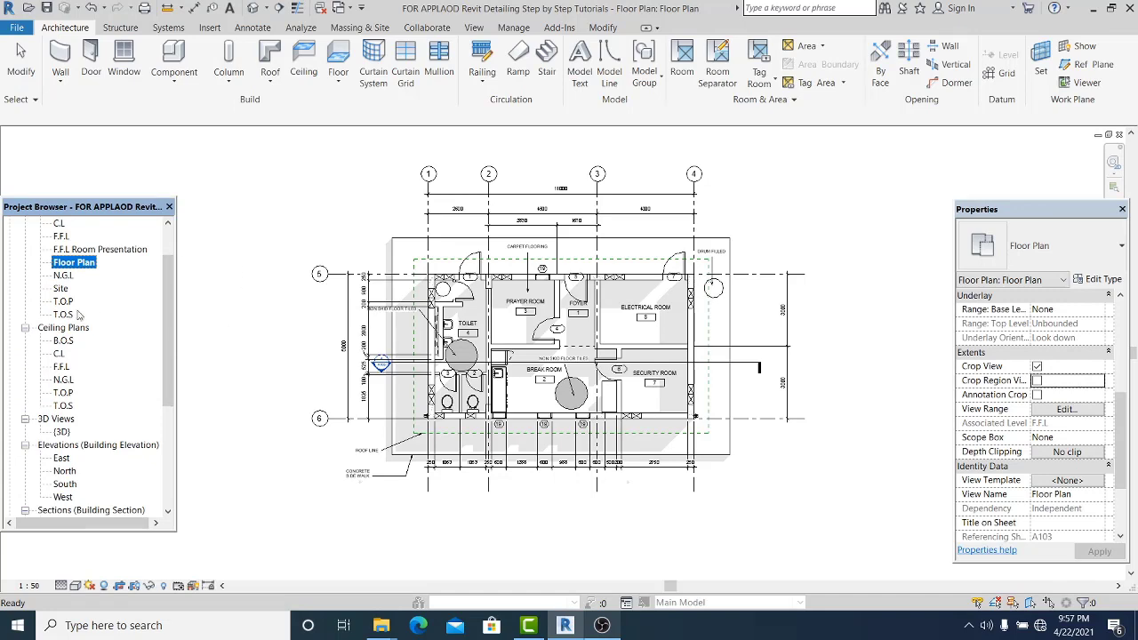
left_click(61, 366)
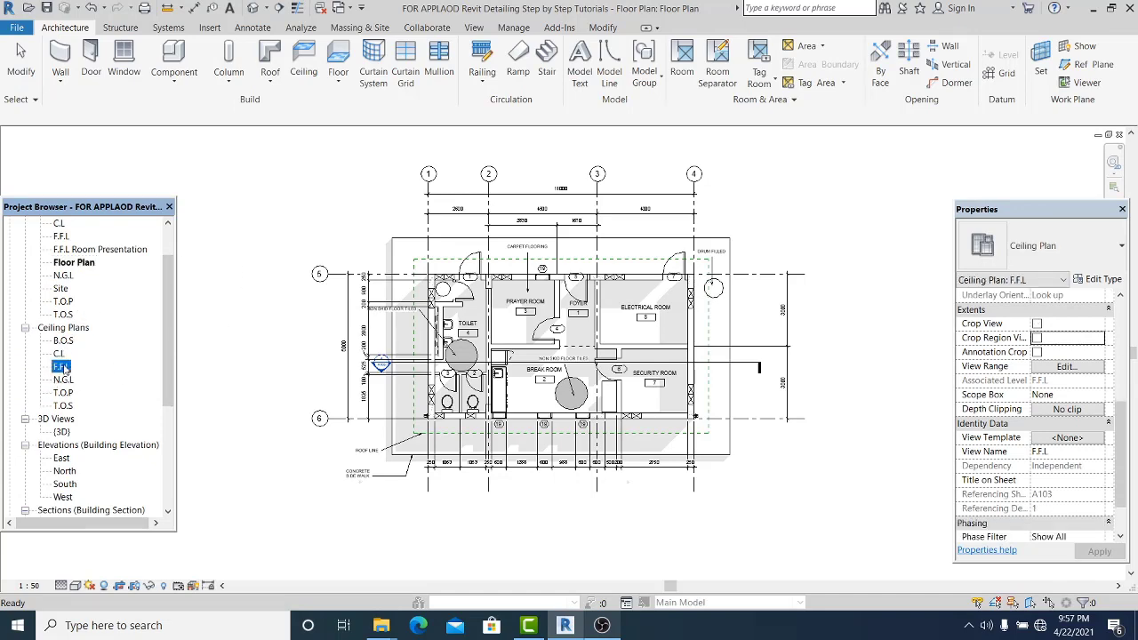
right_click(61, 366)
mouse_move(157, 206)
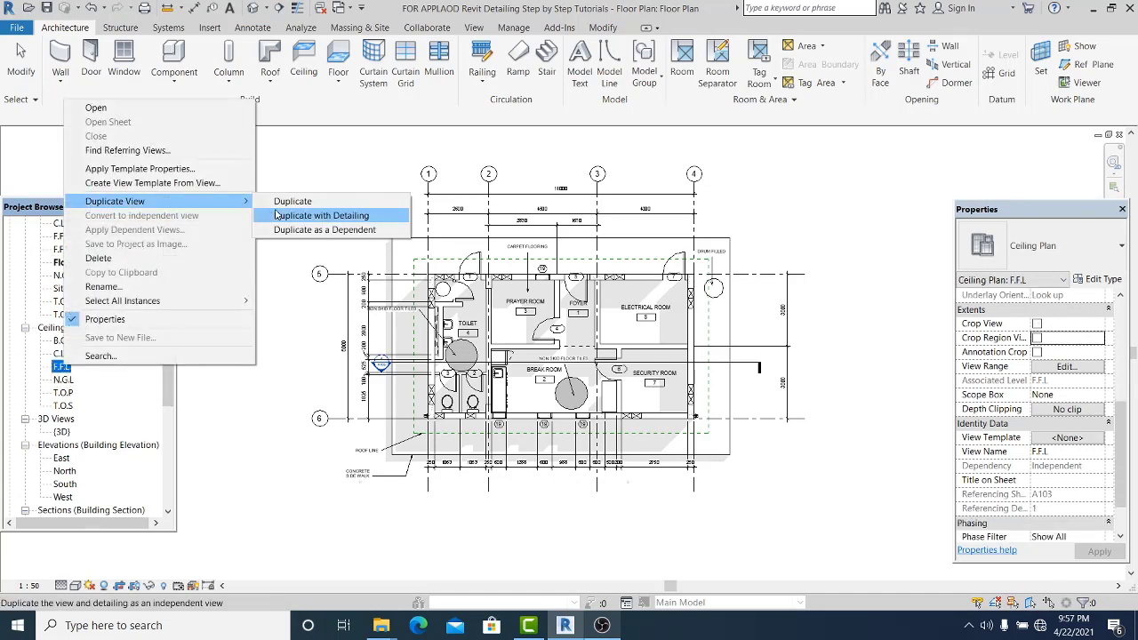
left_click(320, 215)
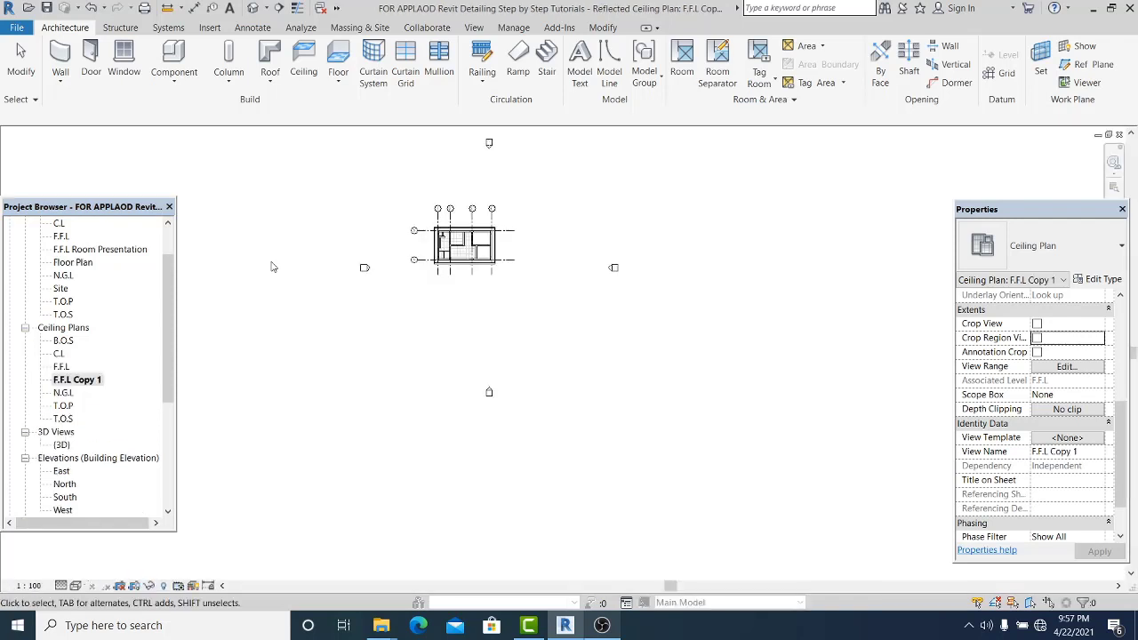
- Hide all four elevation markers around the building in the duplicated ceiling plan
scroll(384, 250, "up", 1)
left_click_drag(539, 468, 501, 417)
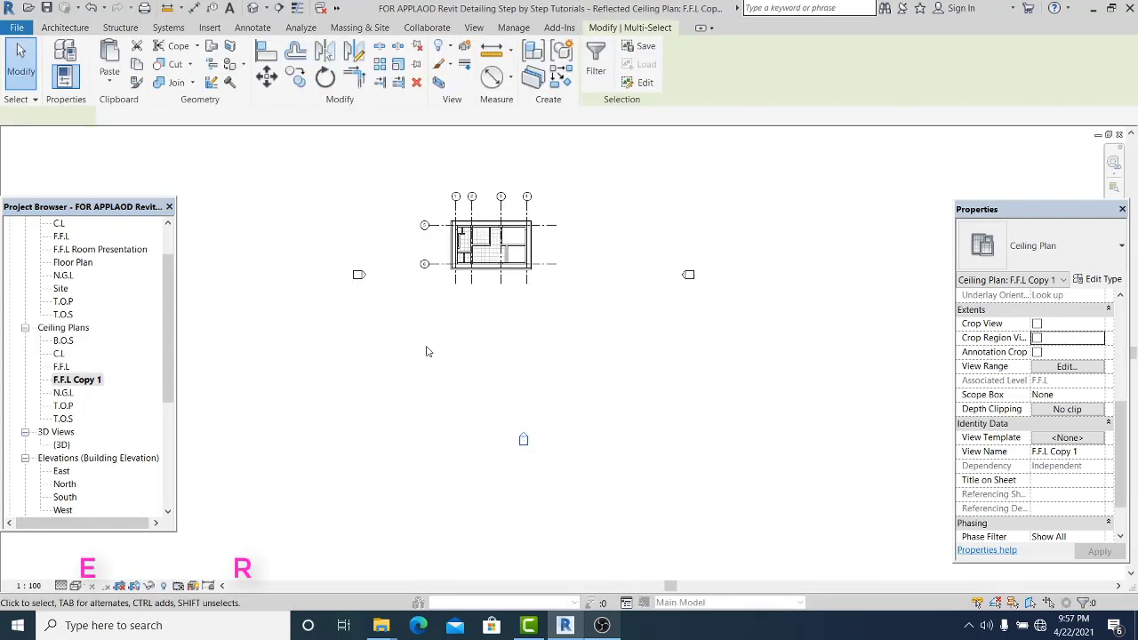
left_click_drag(336, 299, 381, 254, "ctrl")
left_click_drag(692, 250, 667, 316, "ctrl")
middle_click_drag(669, 369, 666, 441)
mouse_move(571, 171)
left_mouse_down("ctrl")
mouse_move(485, 202)
mouse_move(472, 227)
left_mouse_up("ctrl")
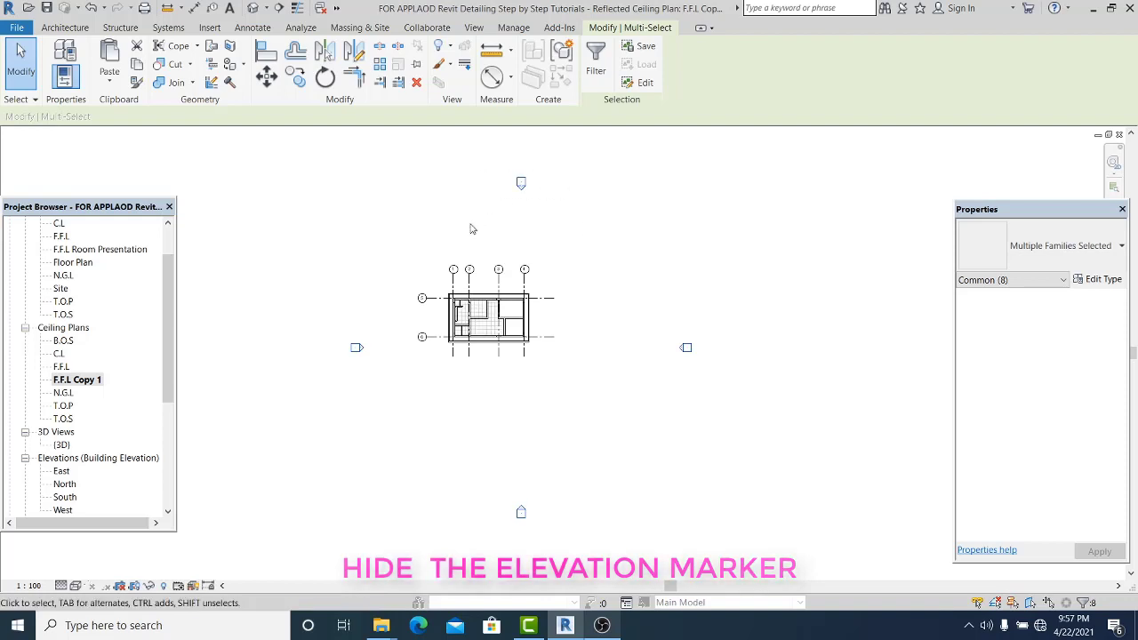
right_click(360, 342)
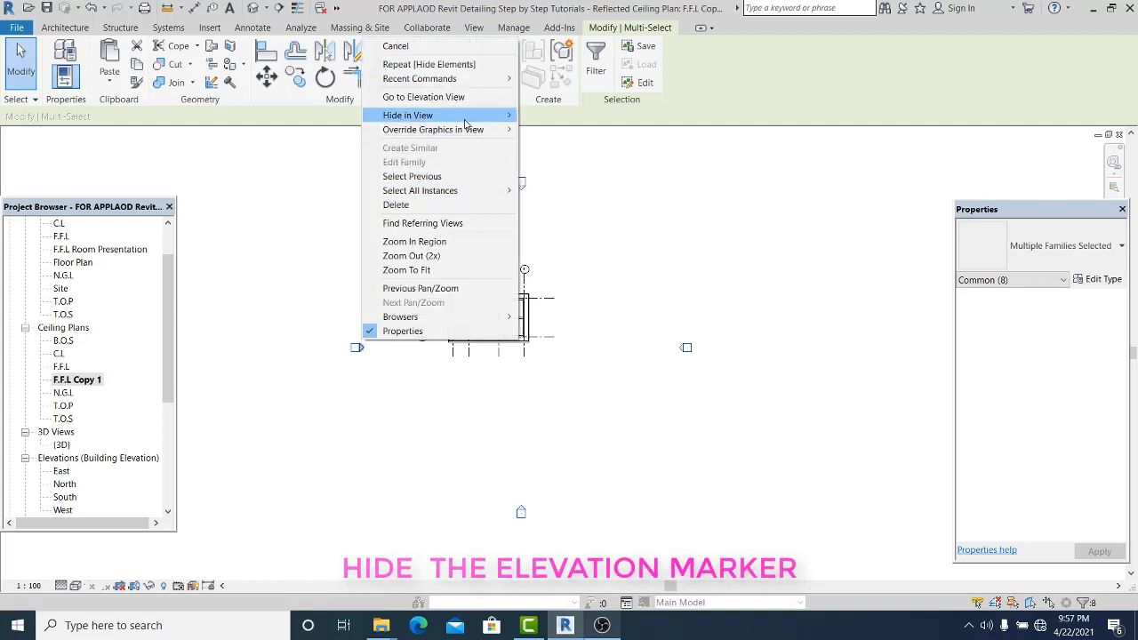
mouse_move(480, 115)
left_click(552, 115)
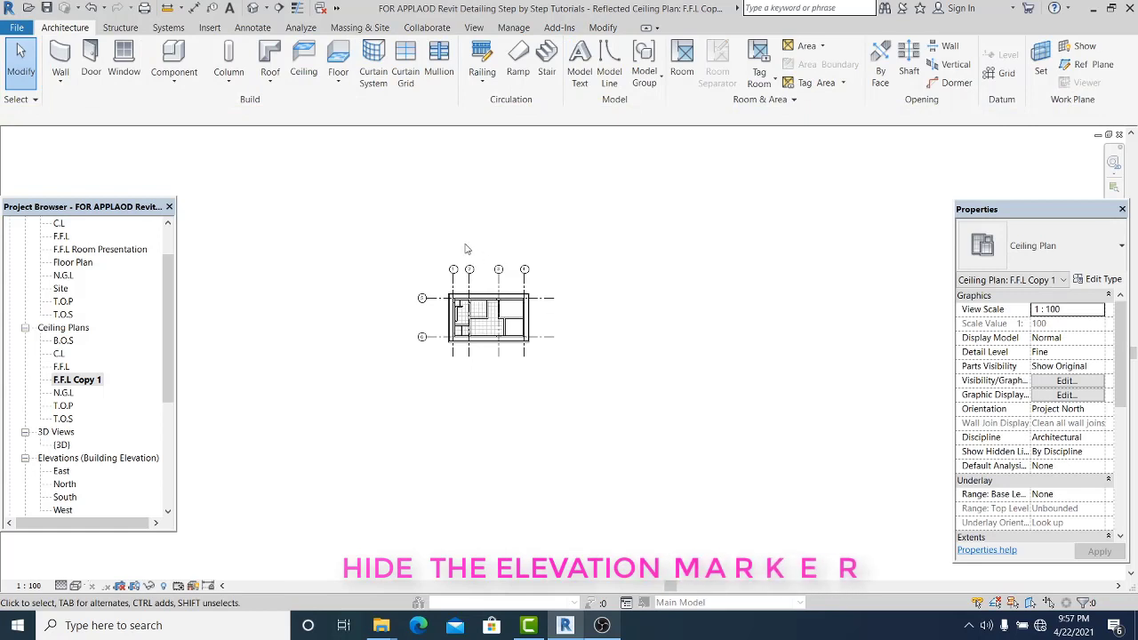
- Set the scale of the duplicated ceiling plan to 1:50
key("z")
key("f")
left_click(28, 585)
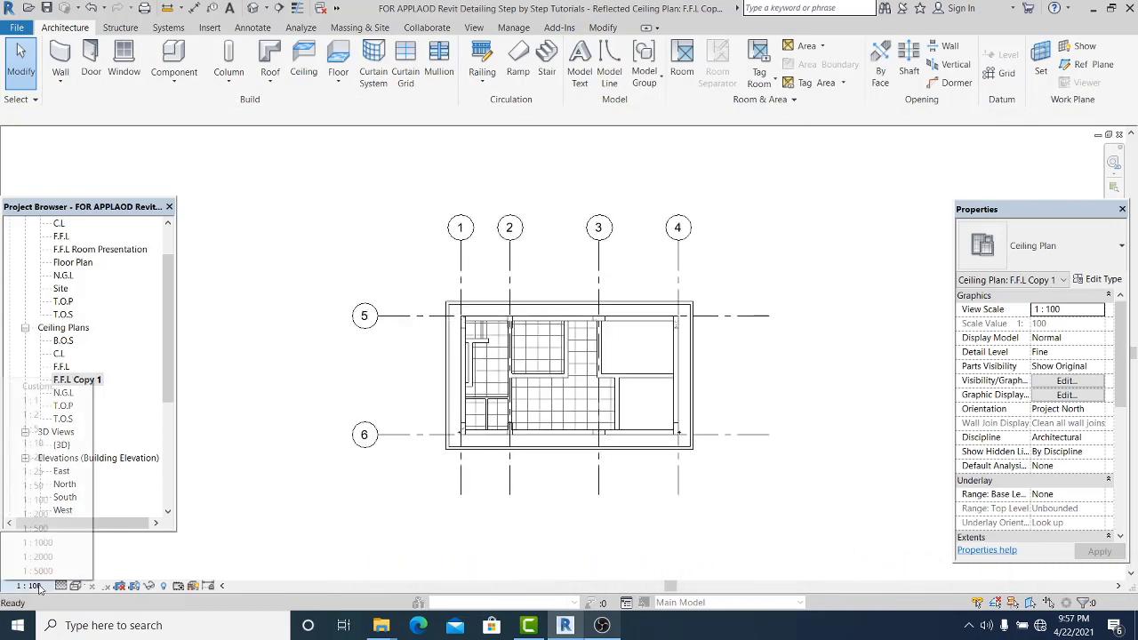
left_click(36, 485)
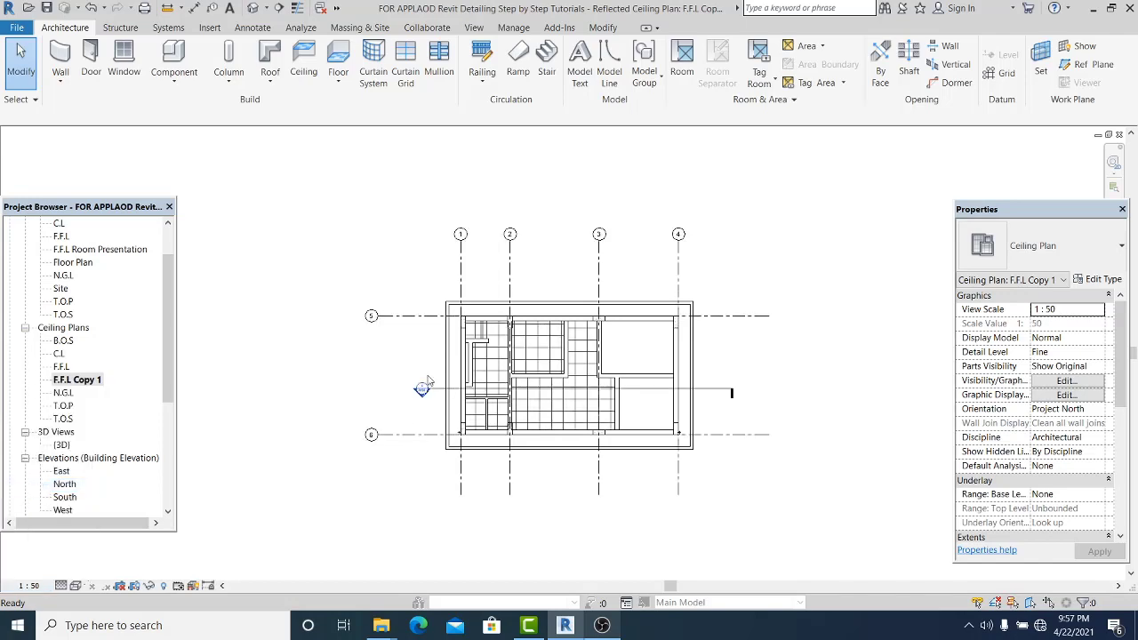
- Hide the section line and the double rectangular outline surrounding the building walls in the duplicated ceiling plan
scroll(404, 372, "up", 2)
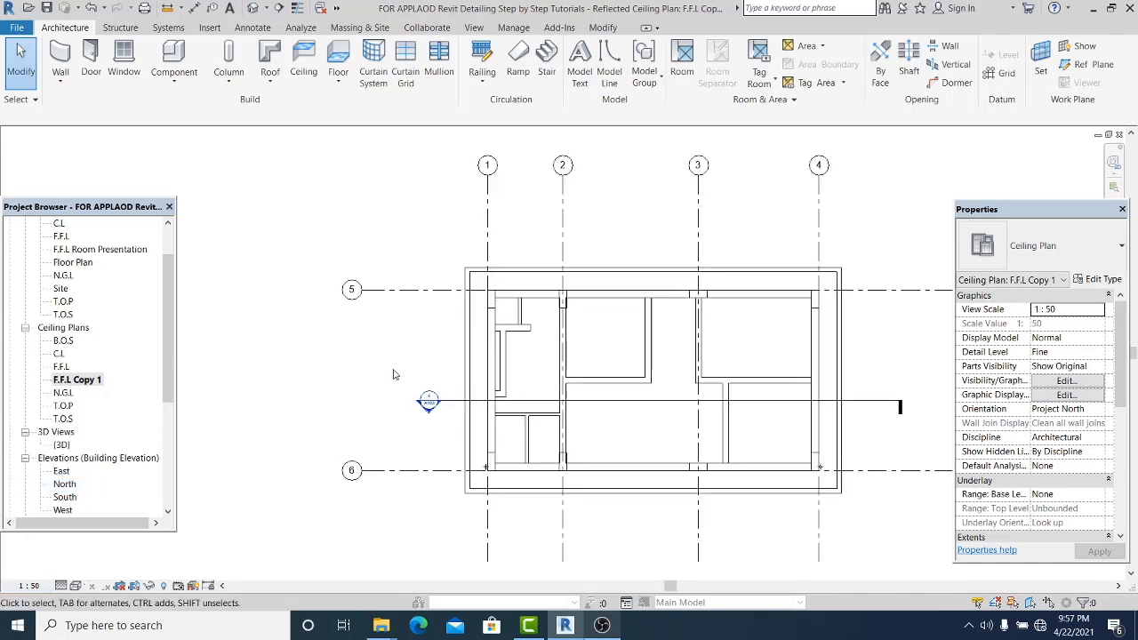
scroll(435, 380, "up", 1)
left_click_drag(444, 380, 381, 451)
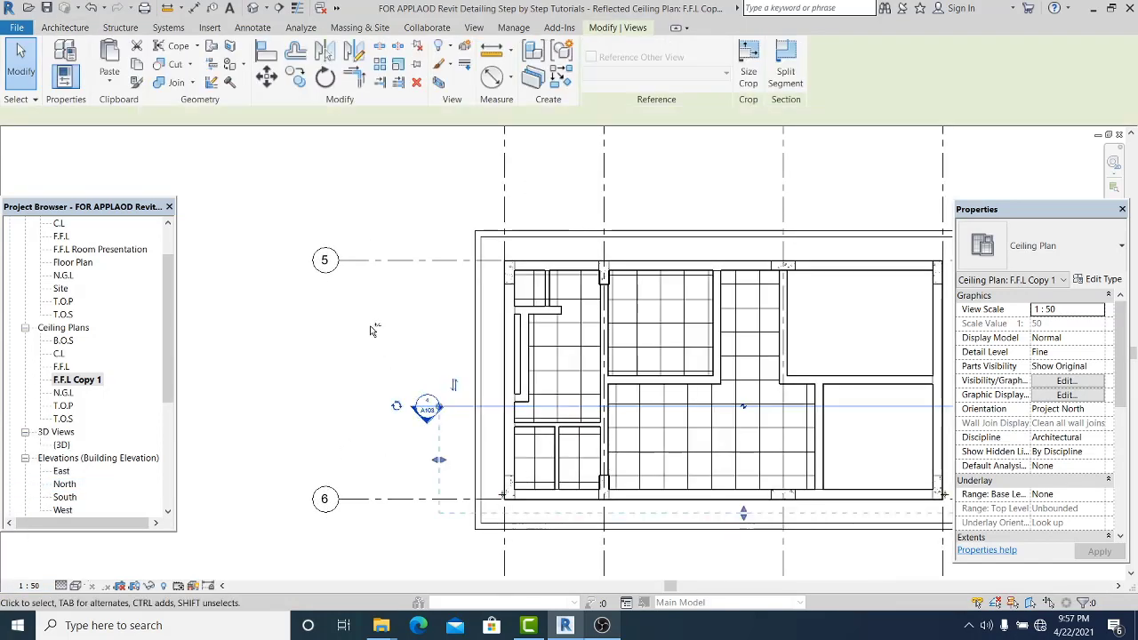
left_click_drag(371, 310, 332, 244, "ctrl")
left_click(369, 384)
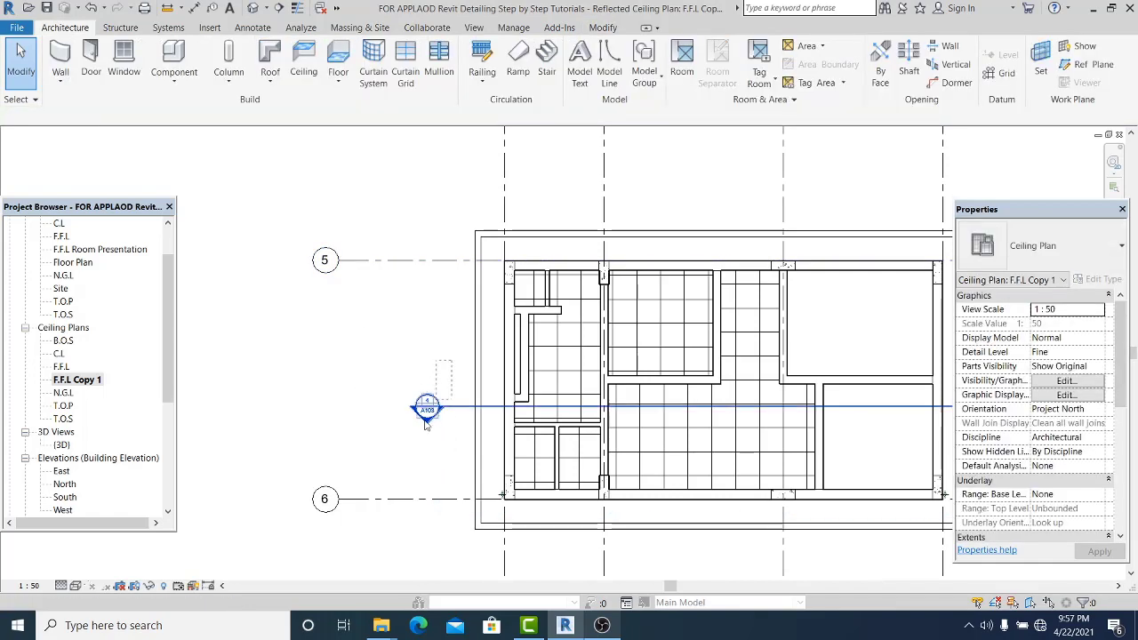
left_click(397, 431)
scroll(398, 431, "down", 1)
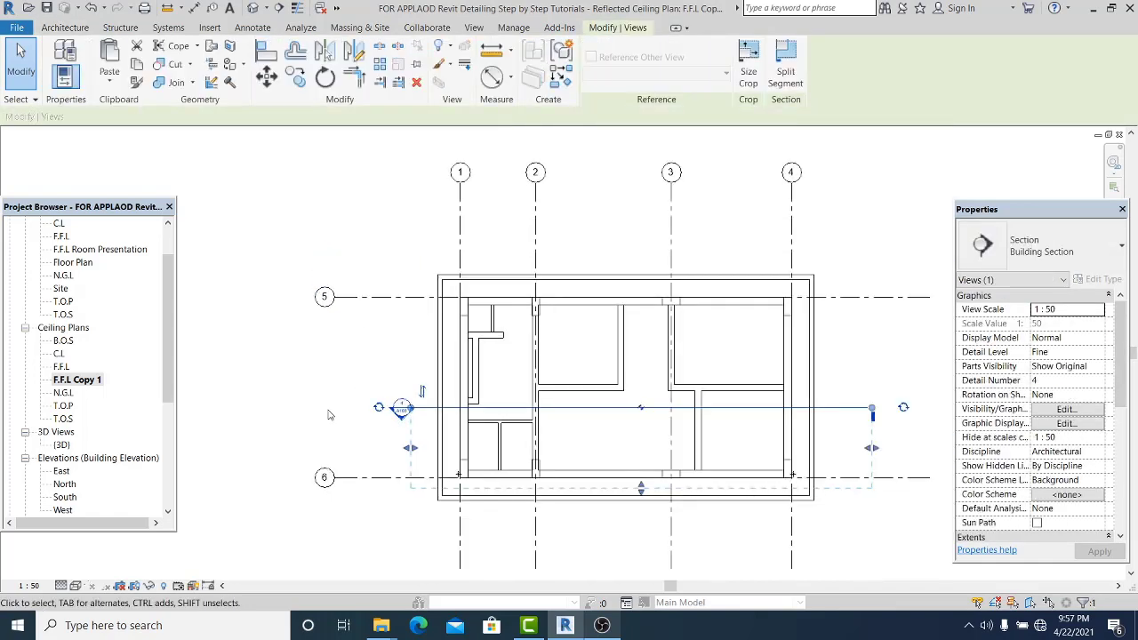
left_click(807, 294, "ctrl")
right_click(806, 294)
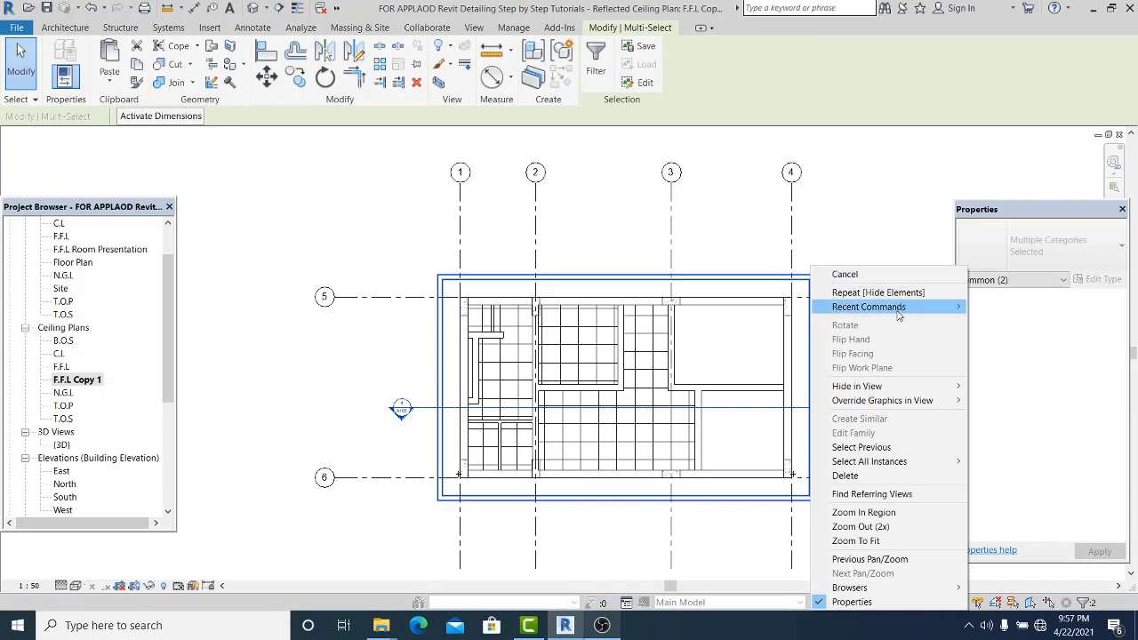
mouse_move(863, 385)
left_click(1000, 386)
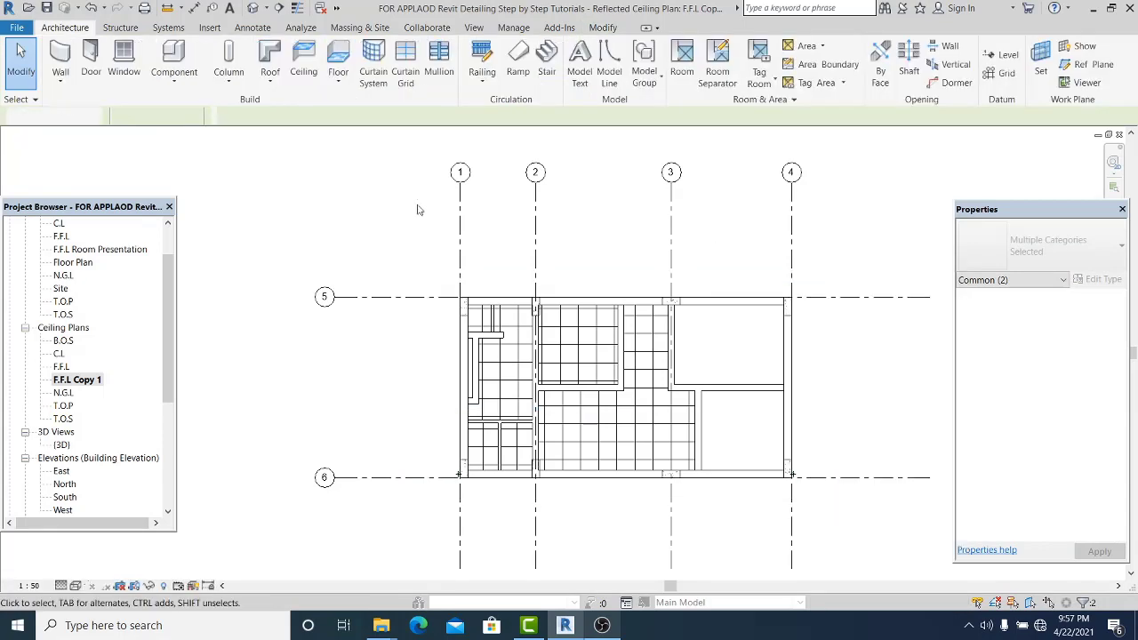
- Open the F.F.L floor plan view at the grid bubbles of the horizontal grid lines
middle_click_drag(465, 248, 453, 283)
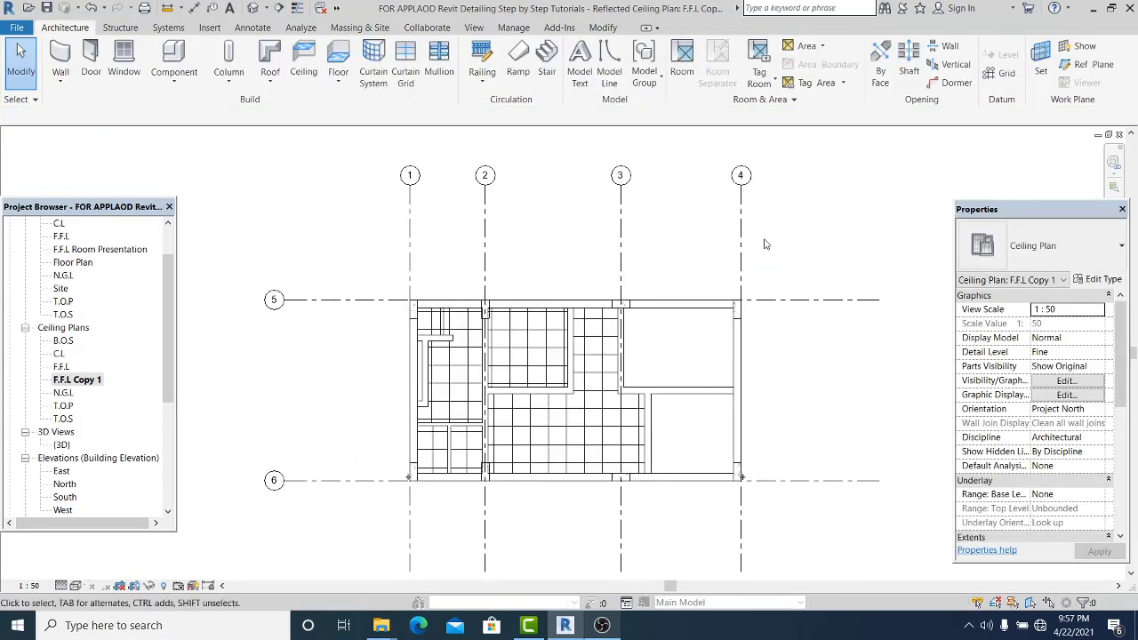
scroll(449, 409, "up", 1)
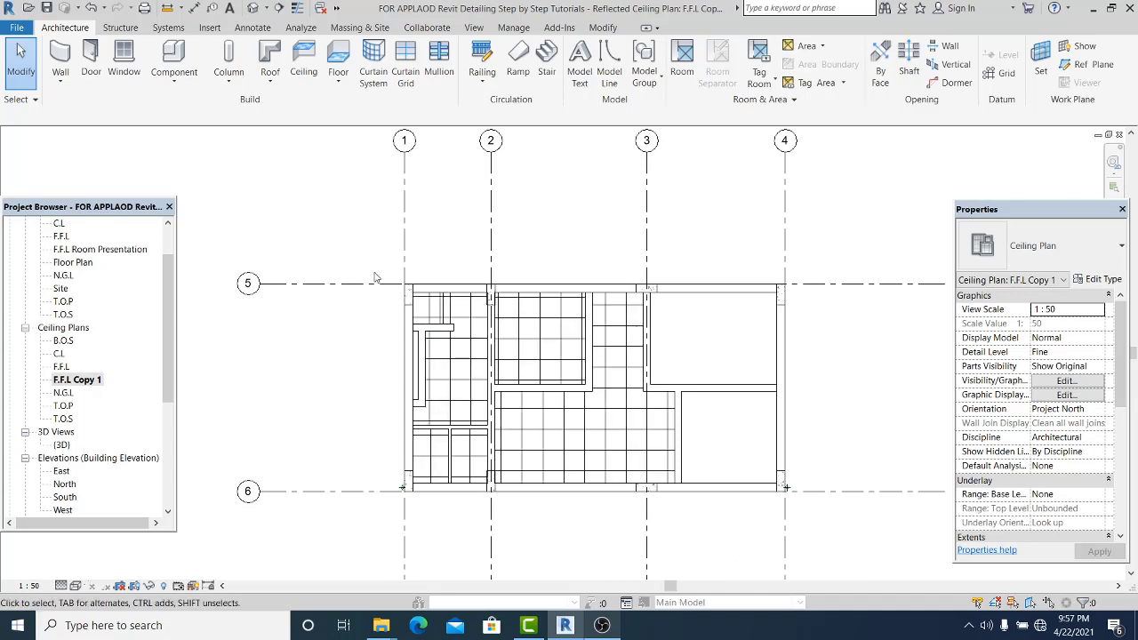
middle_click_drag(375, 277, 370, 280)
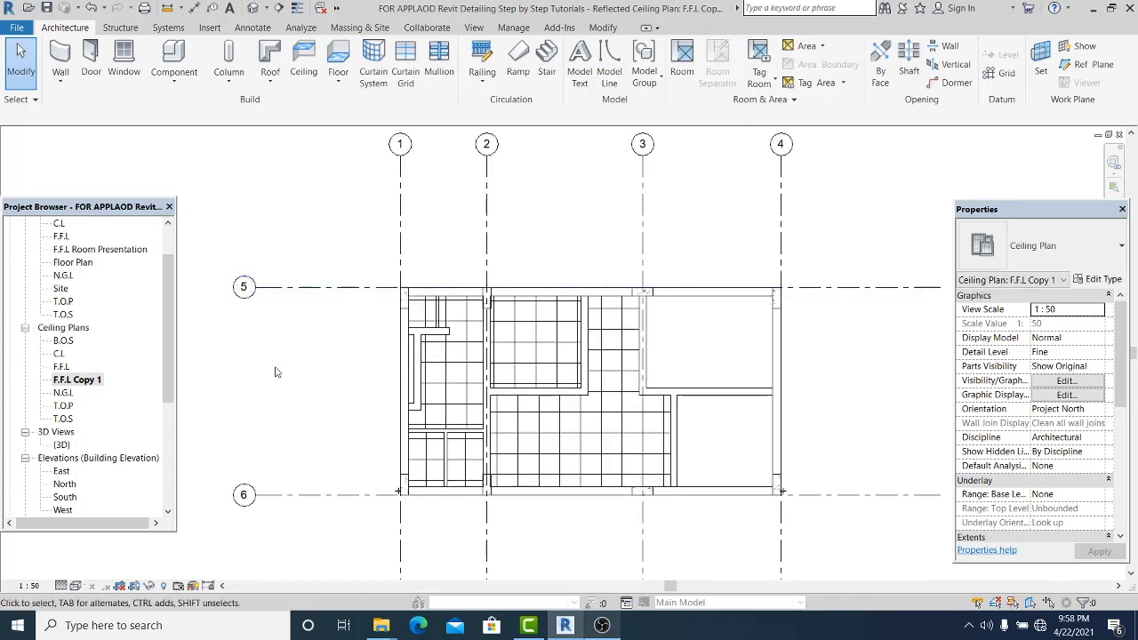
scroll(175, 298, "up", 2)
double_click(61, 288)
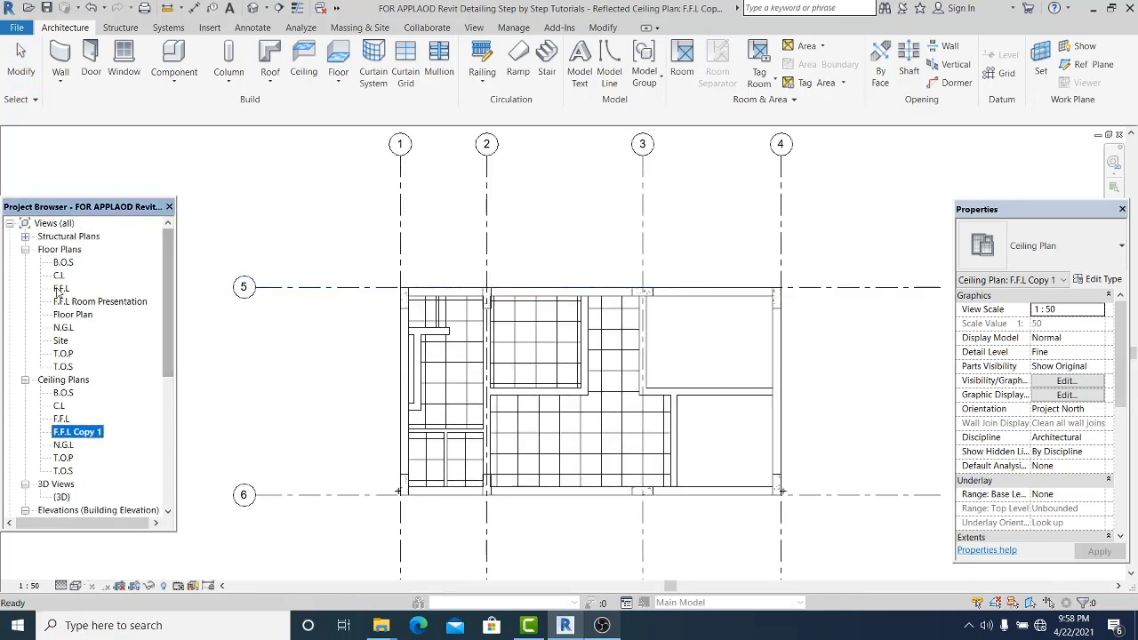
scroll(253, 279, "up", 4)
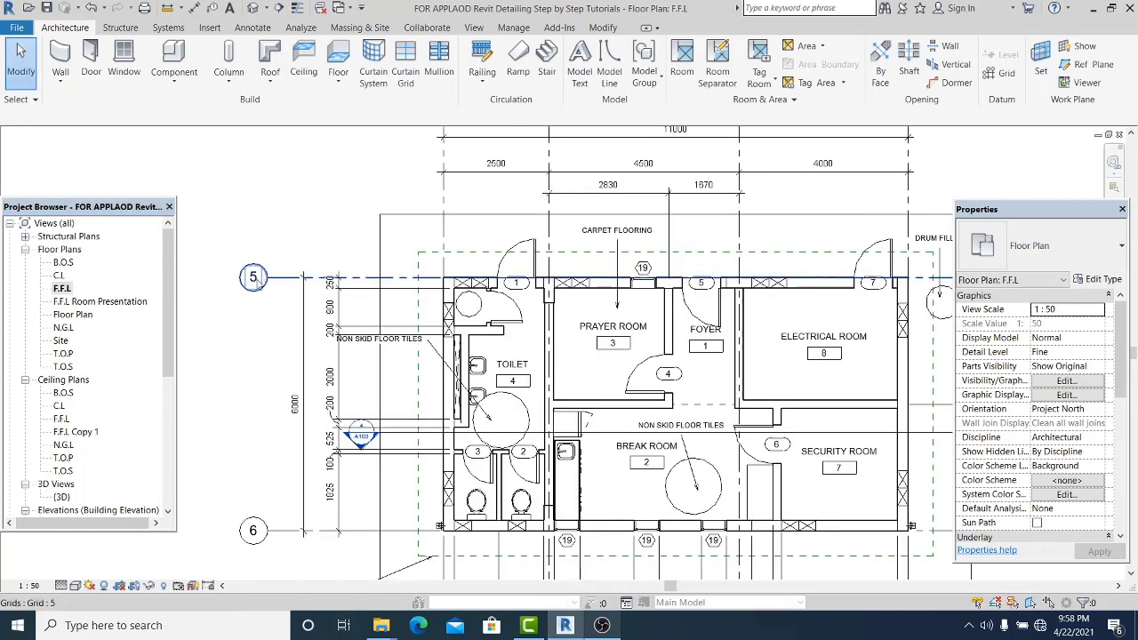
- Rename the upper horizontal grid line from 5 to A
left_click(252, 279)
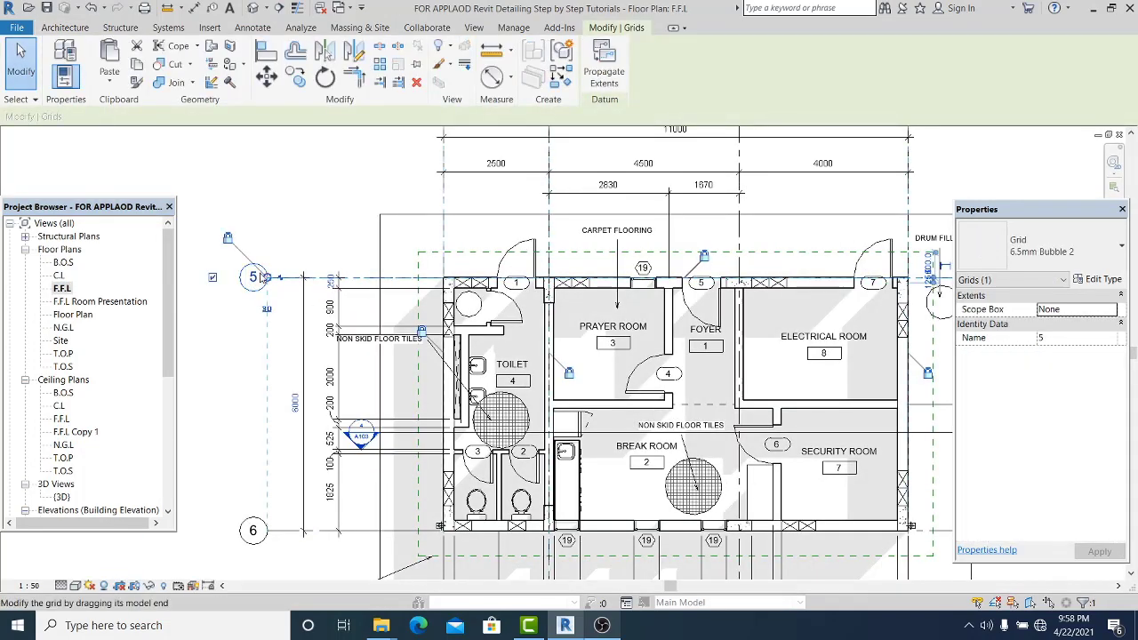
left_click_drag(265, 278, 258, 278)
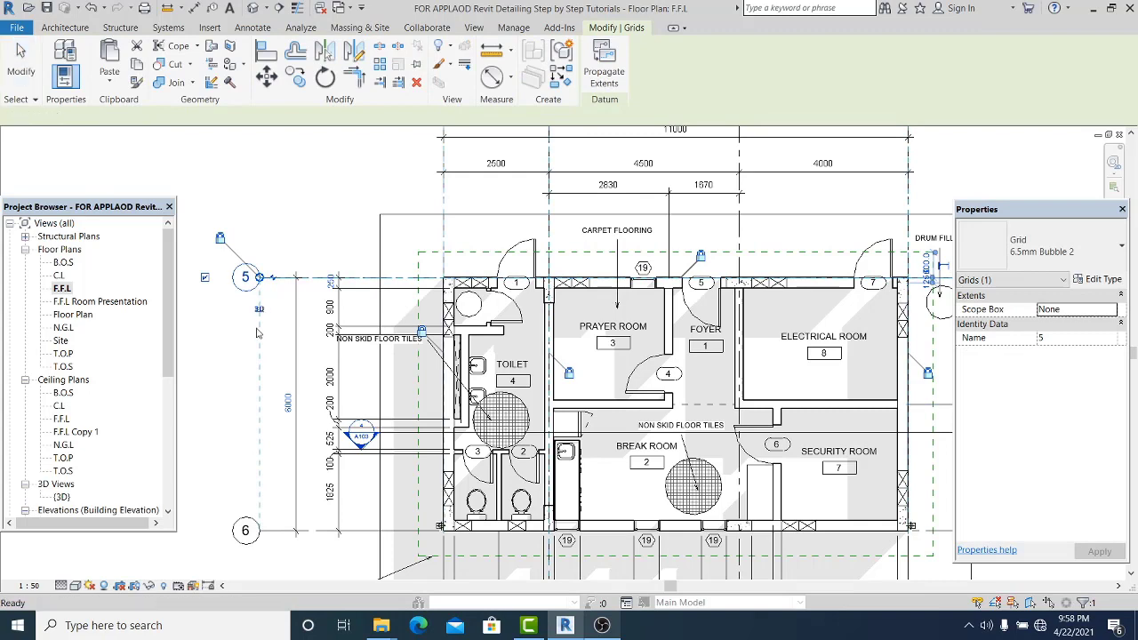
key("ctrl+z")
double_click(253, 278)
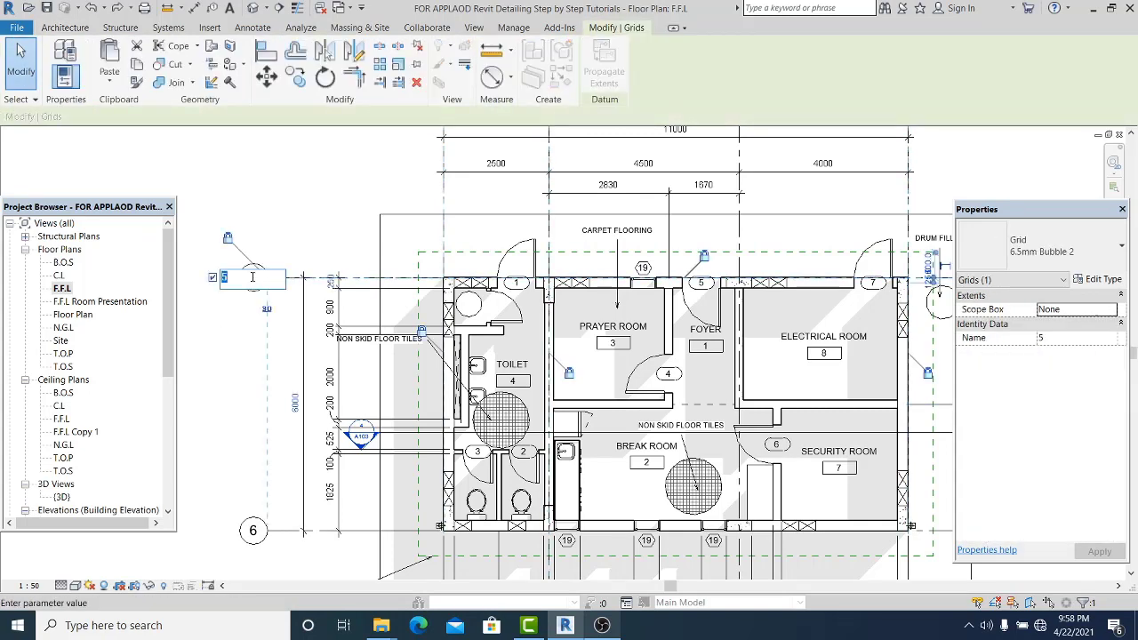
type("A")
key("Return")
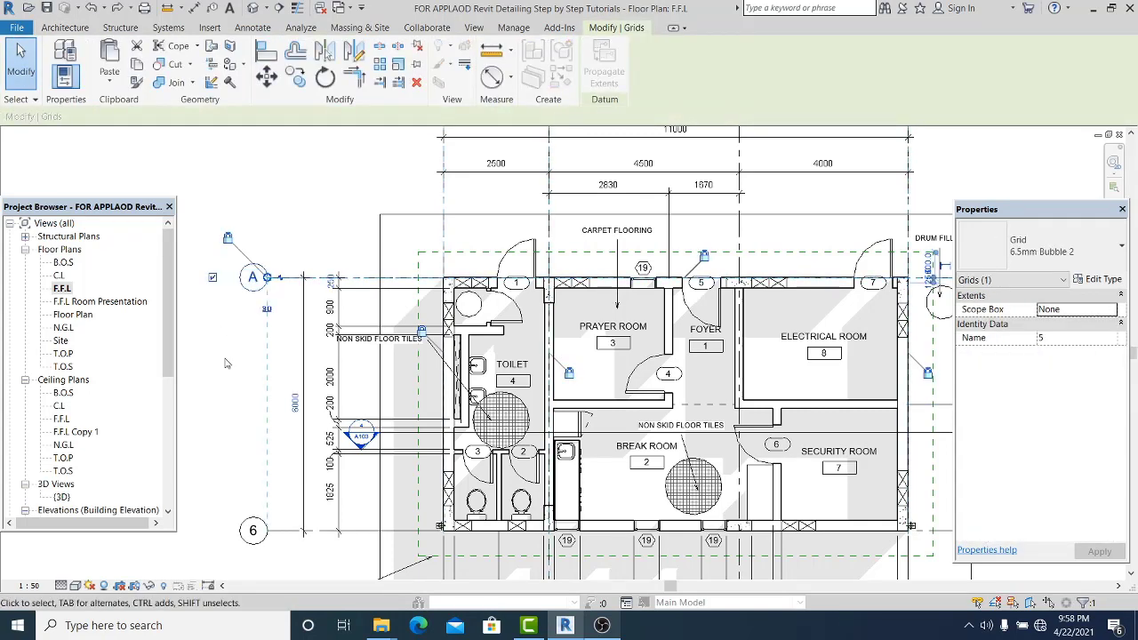
left_click(226, 387)
- Rename the lower horizontal grid line from 6 to B
middle_click_drag(250, 355, 279, 293)
scroll(281, 472, "up", 1)
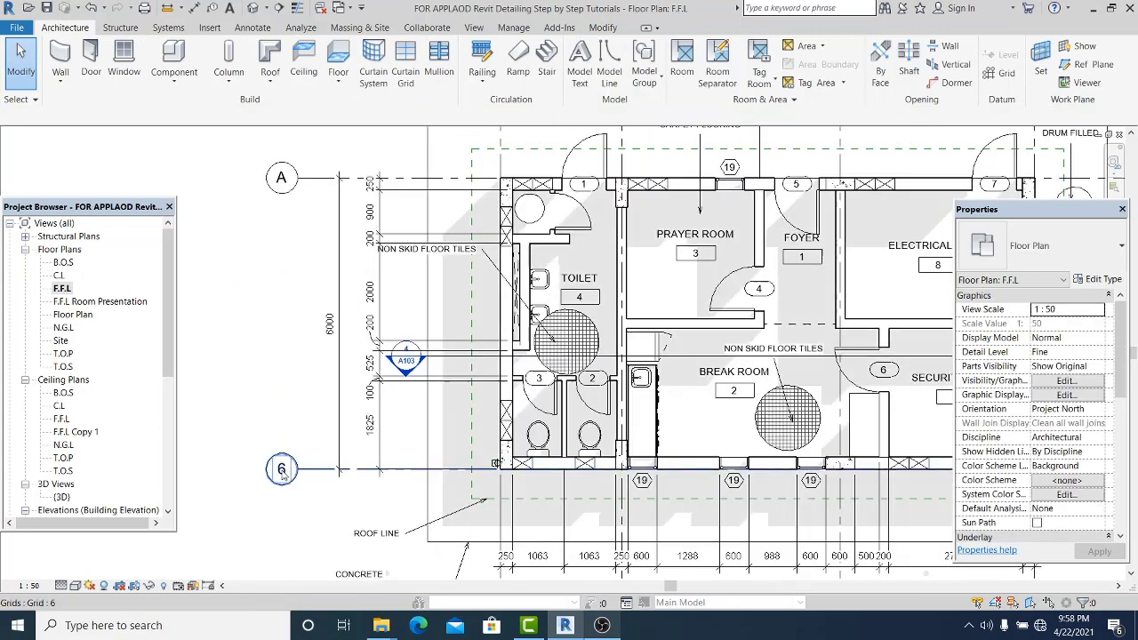
left_click(282, 474)
double_click(282, 471)
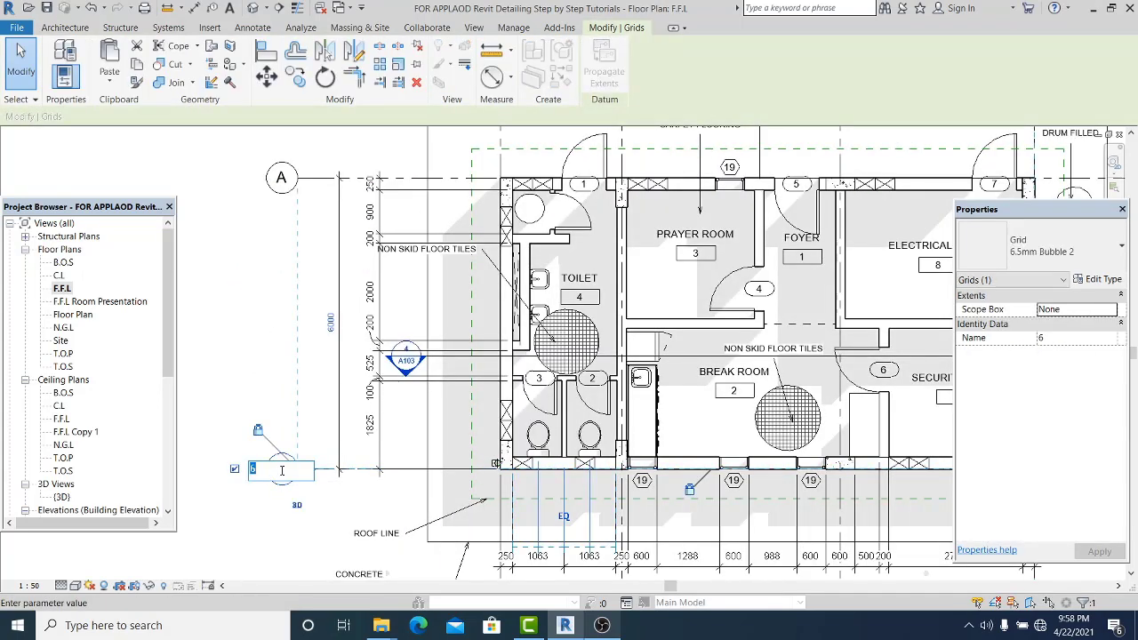
left_click(229, 350)
left_click(230, 349)
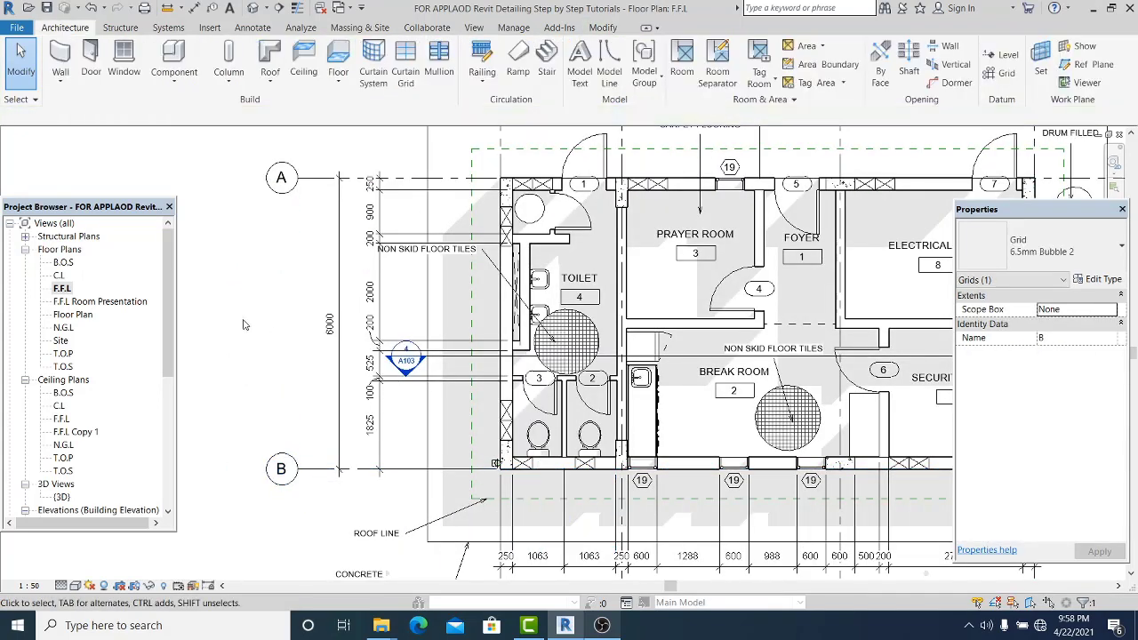
- Return to the F.F.L Copy 1 ceiling plan and rename the view Reflected Ceiling Plan
scroll(241, 320, "down", 3)
middle_click_drag(833, 208, 830, 258)
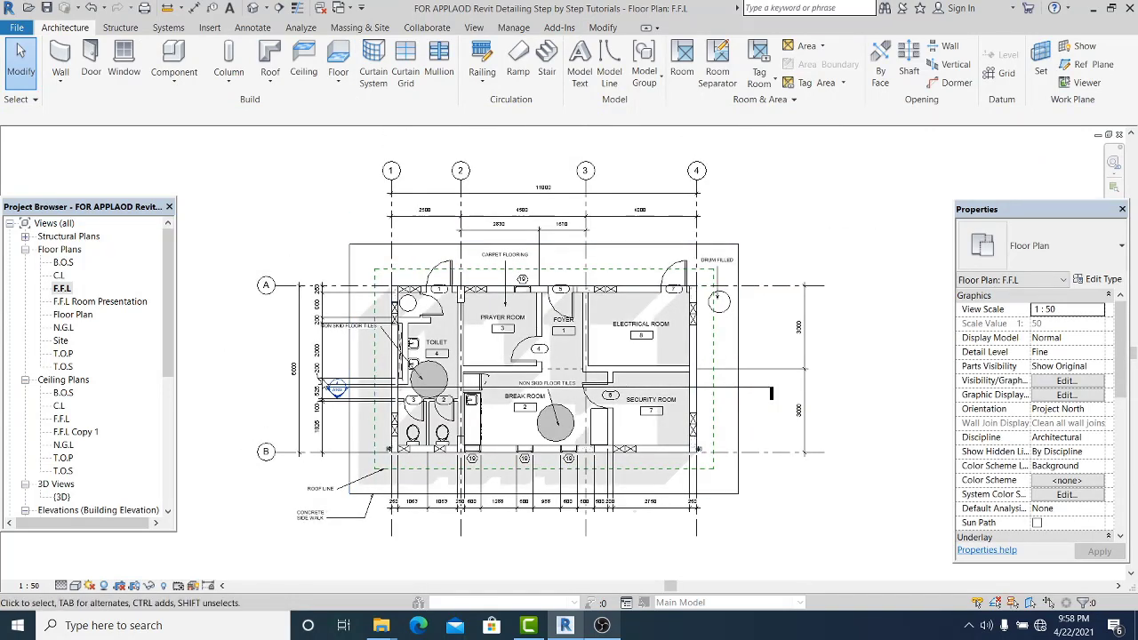
scroll(490, 307, "up", 2)
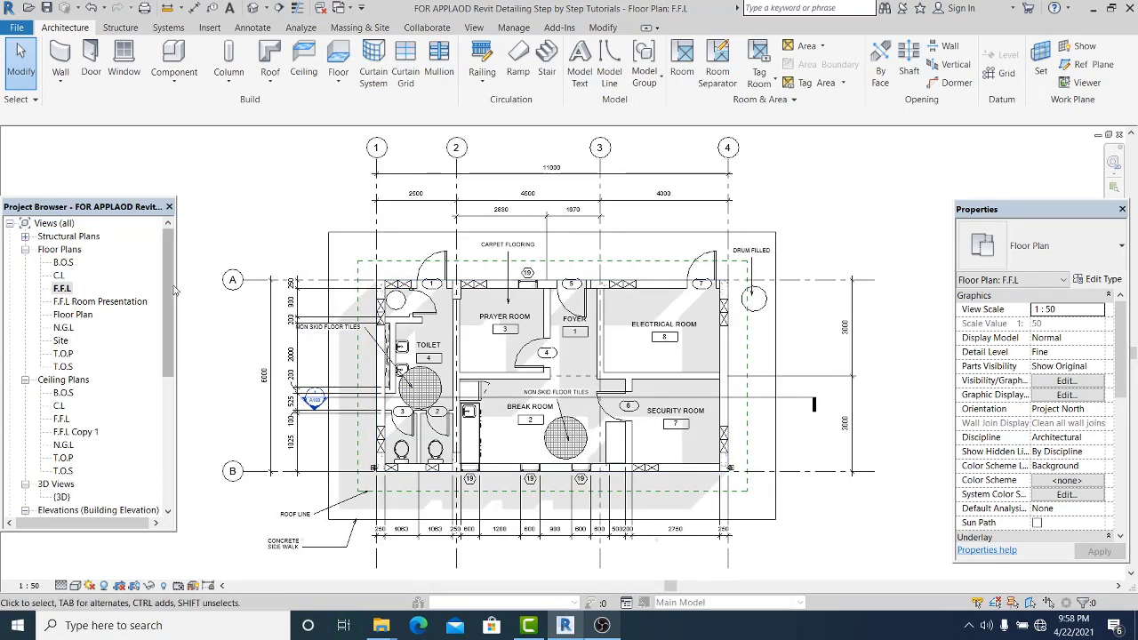
scroll(116, 338, "down", 2)
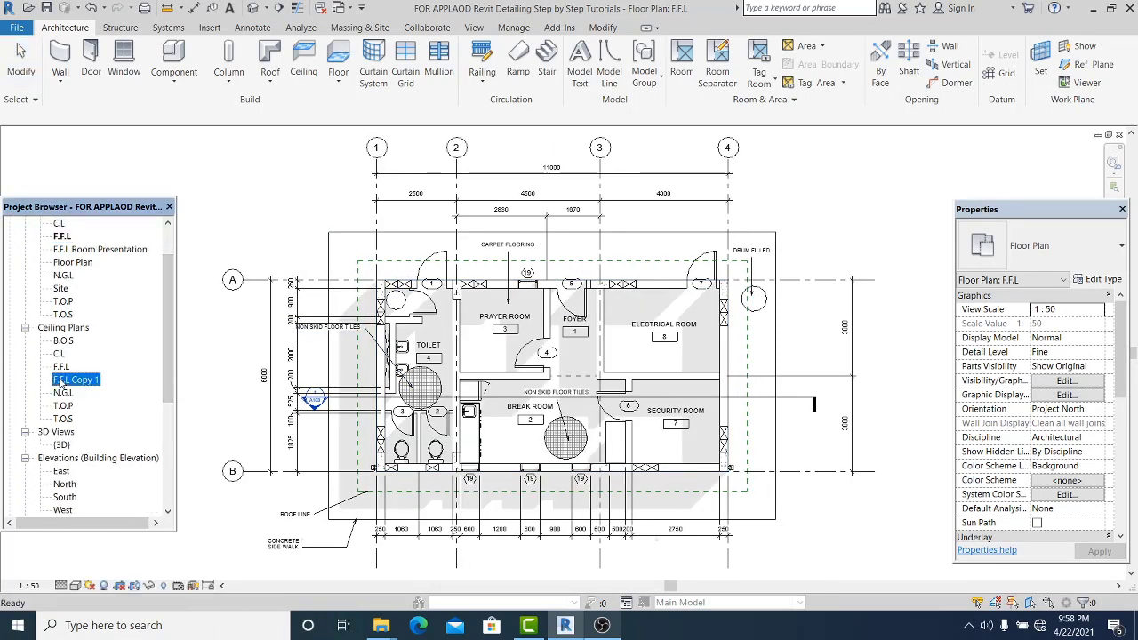
double_click(60, 381)
right_click(61, 380)
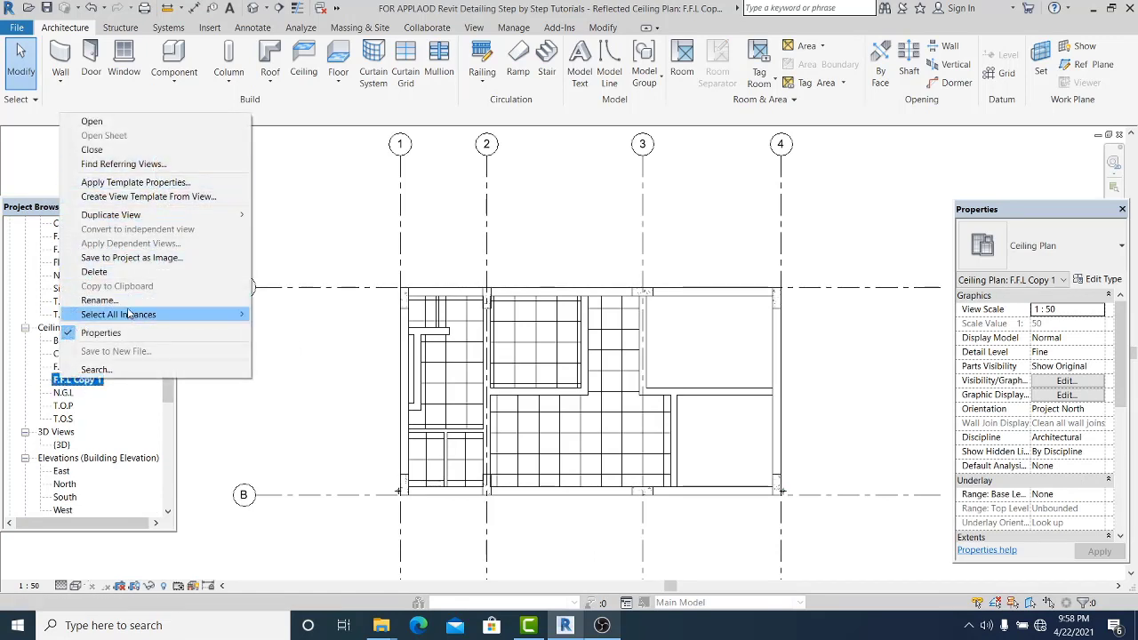
left_click(99, 300)
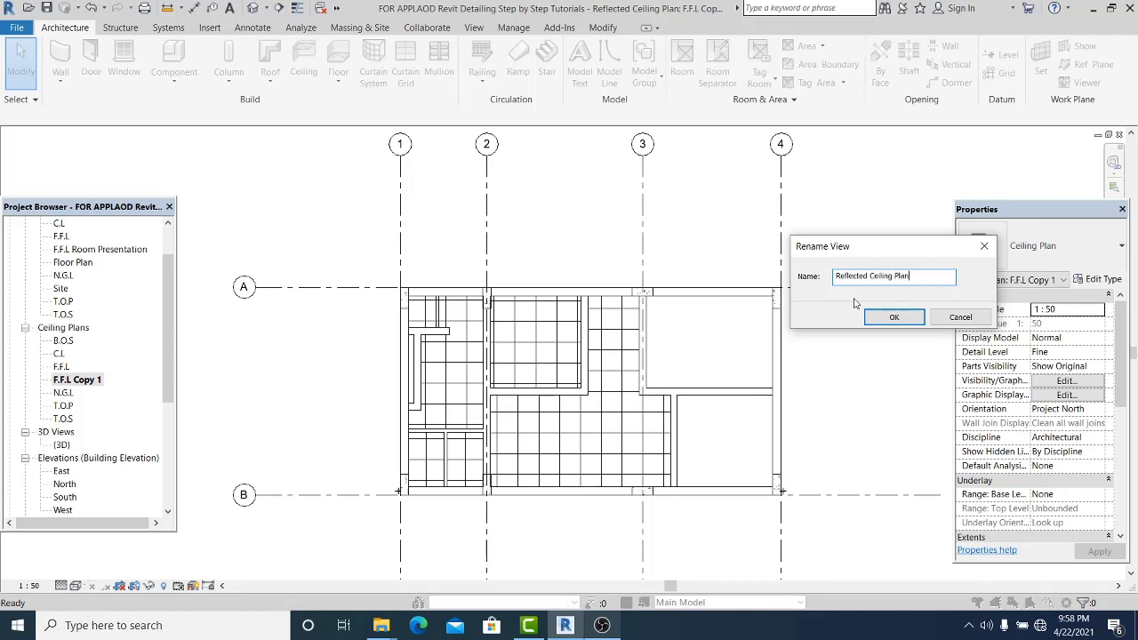
left_click(893, 317)
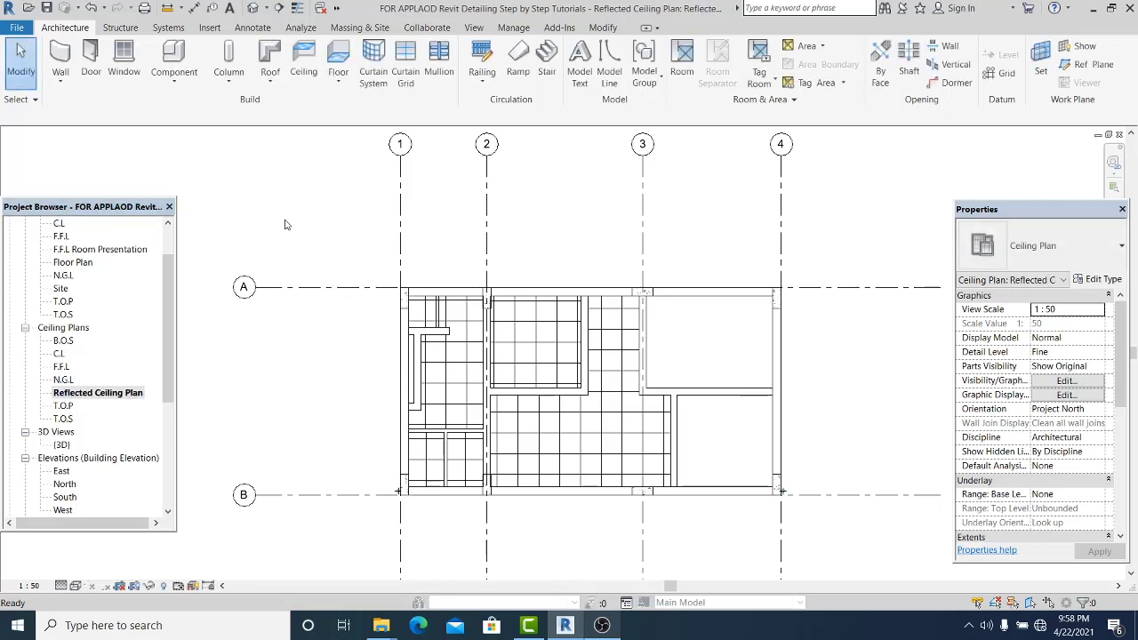
- Hide the three ceiling grids in the toilet area between grid lines 1 and 2 as elements in this view
mouse_move(333, 337)
middle_mouse_down()
mouse_move(329, 315)
mouse_move(353, 310)
middle_mouse_up()
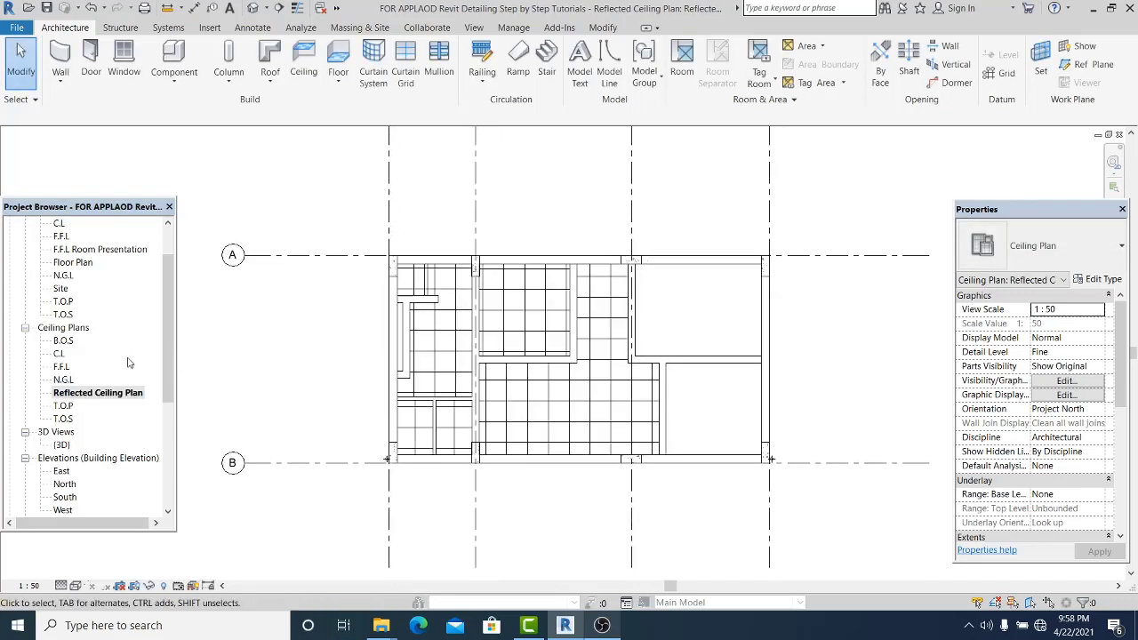
scroll(322, 347, "up", 1)
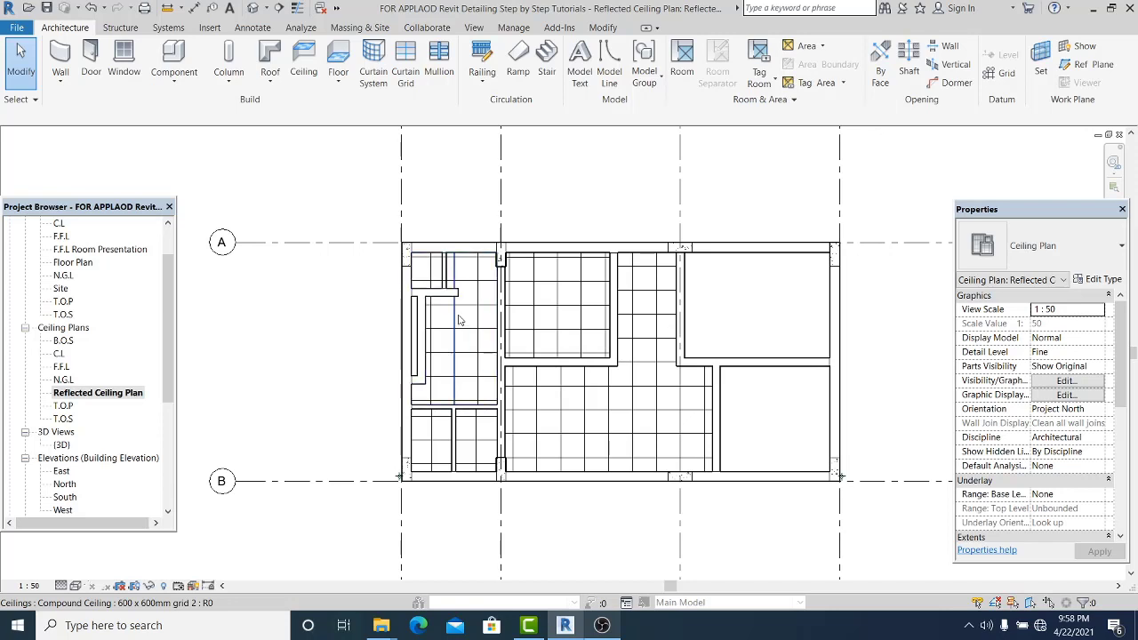
left_click(460, 320)
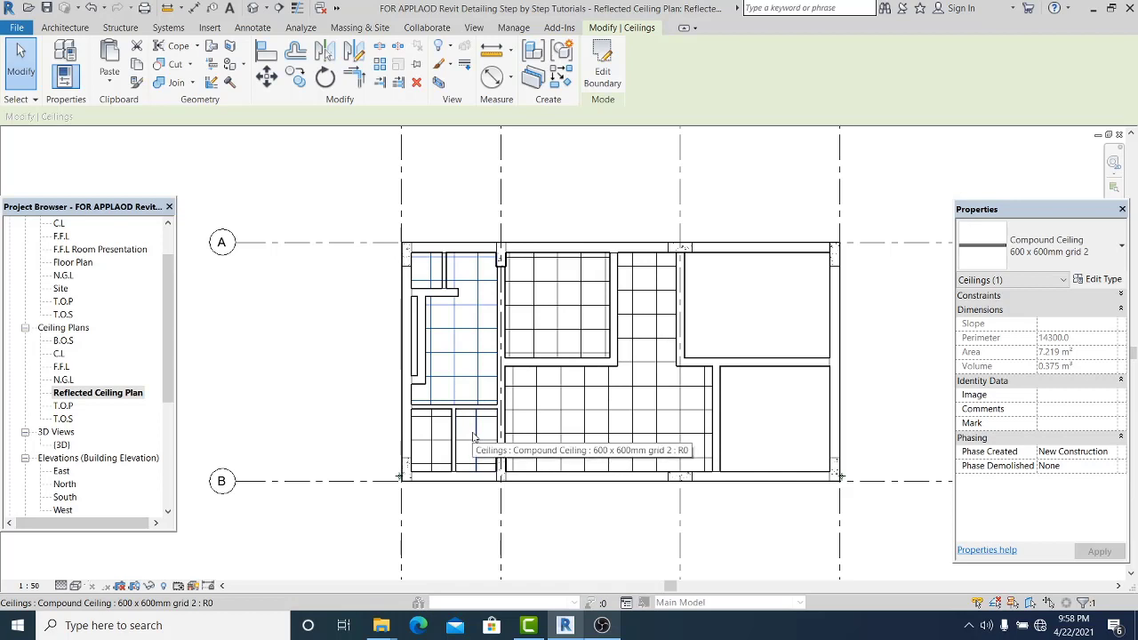
left_click(474, 436, "ctrl")
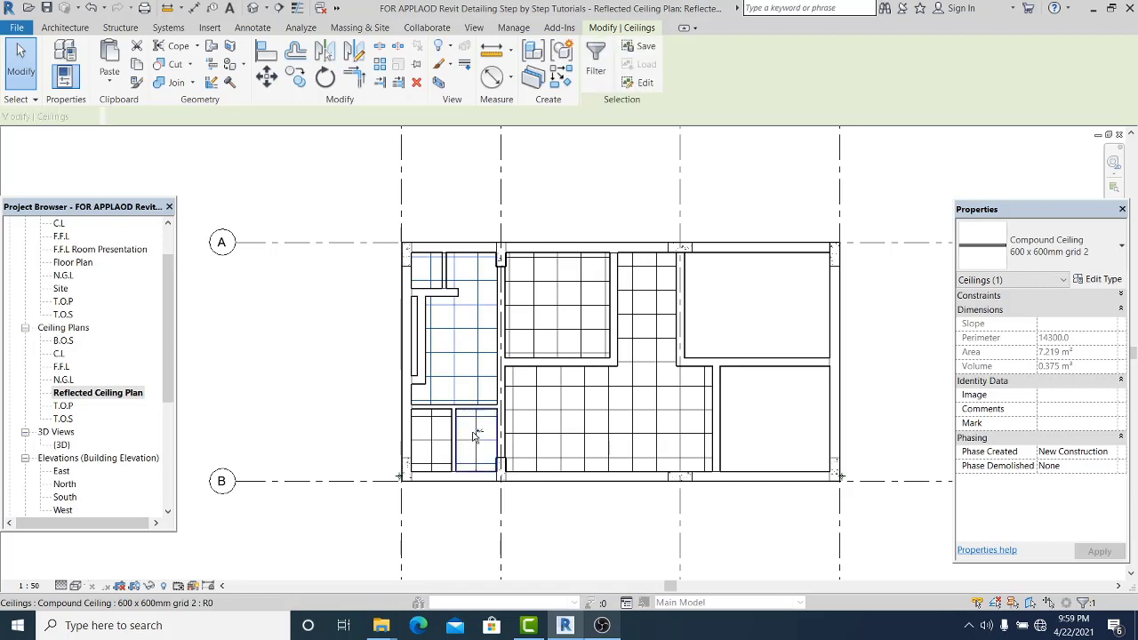
left_click(427, 443, "ctrl")
right_click(428, 442)
mouse_move(472, 214)
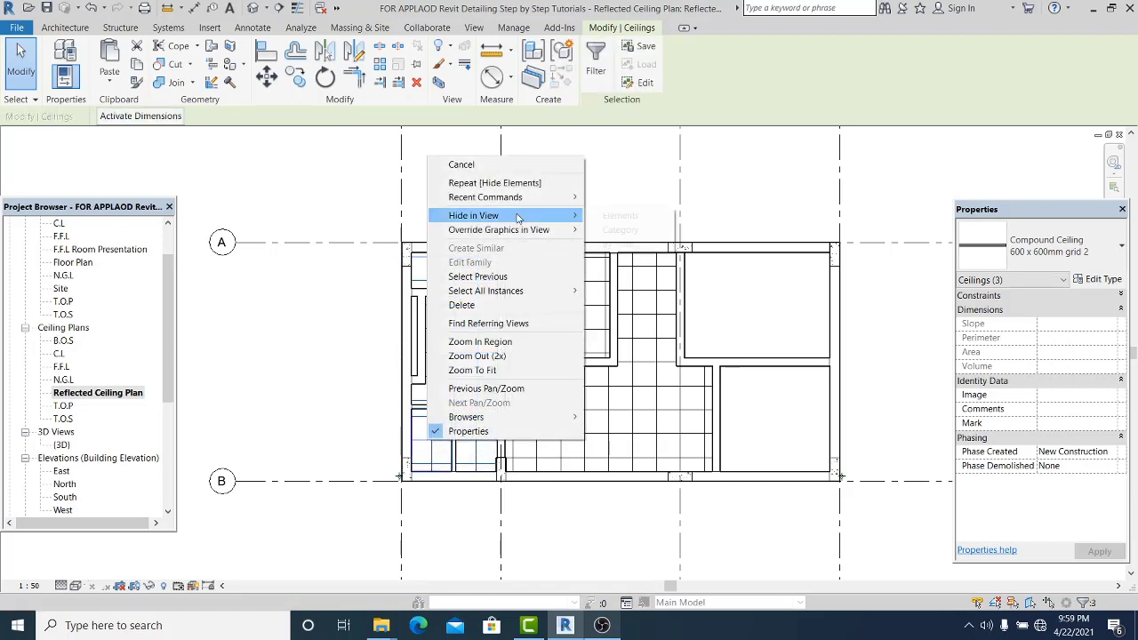
left_click(622, 216)
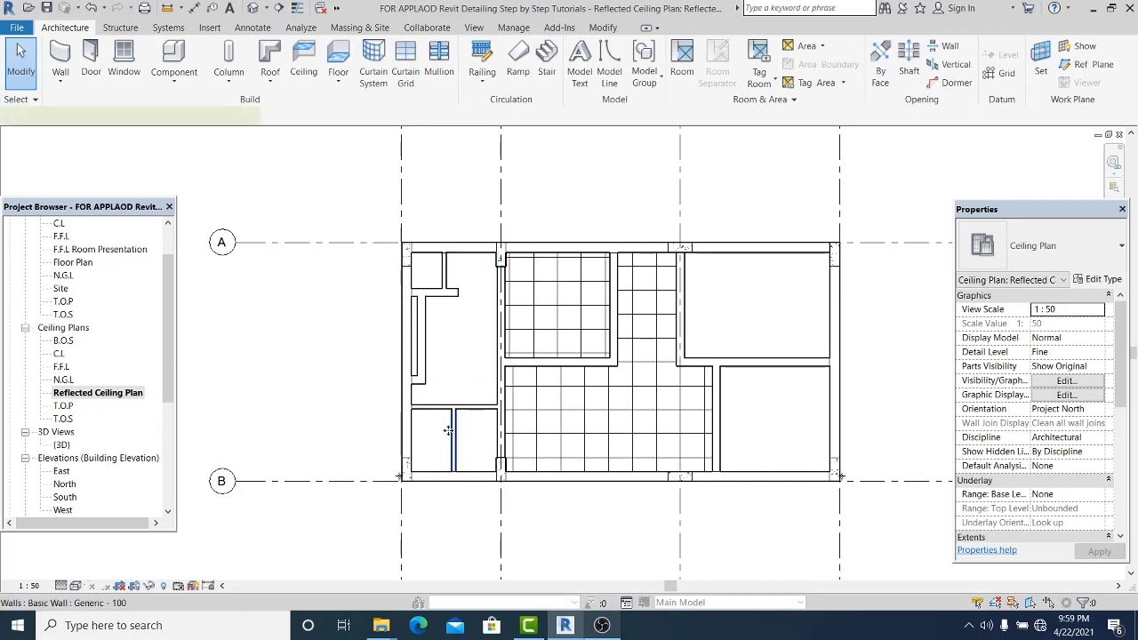
- Hide the thin partition walls of the two toilet cubicles near grid line B as elements in this view
left_click(455, 407)
right_click(473, 409)
mouse_move(630, 184)
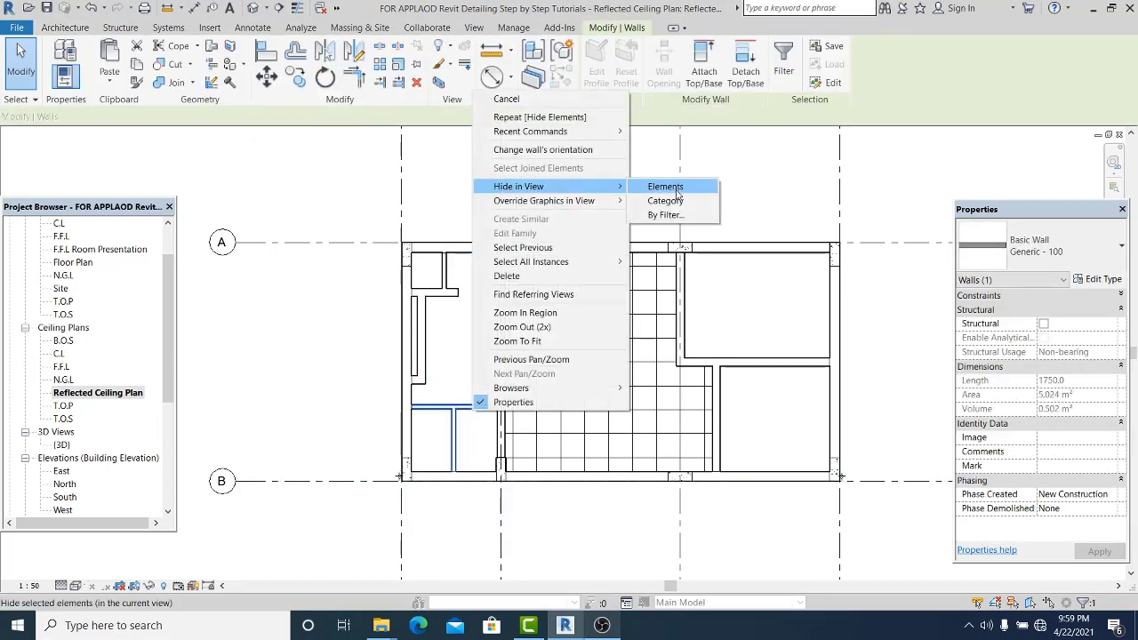
left_click(665, 186)
scroll(283, 285, "down", 2)
scroll(364, 369, "up", 1)
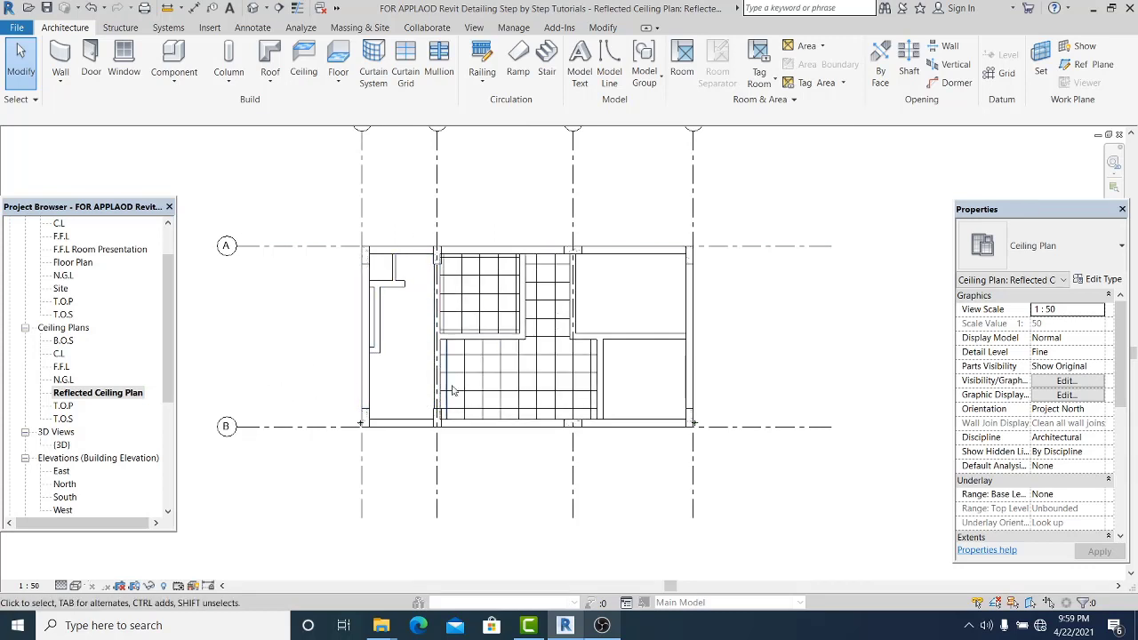
scroll(309, 368, "up", 1)
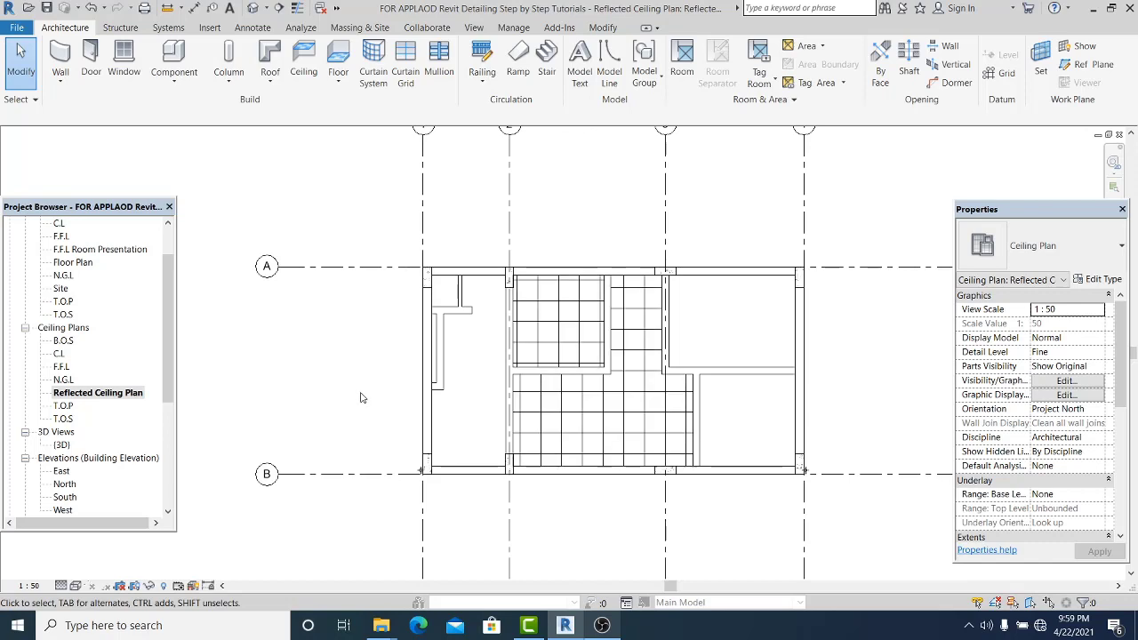
scroll(352, 390, "down", 1)
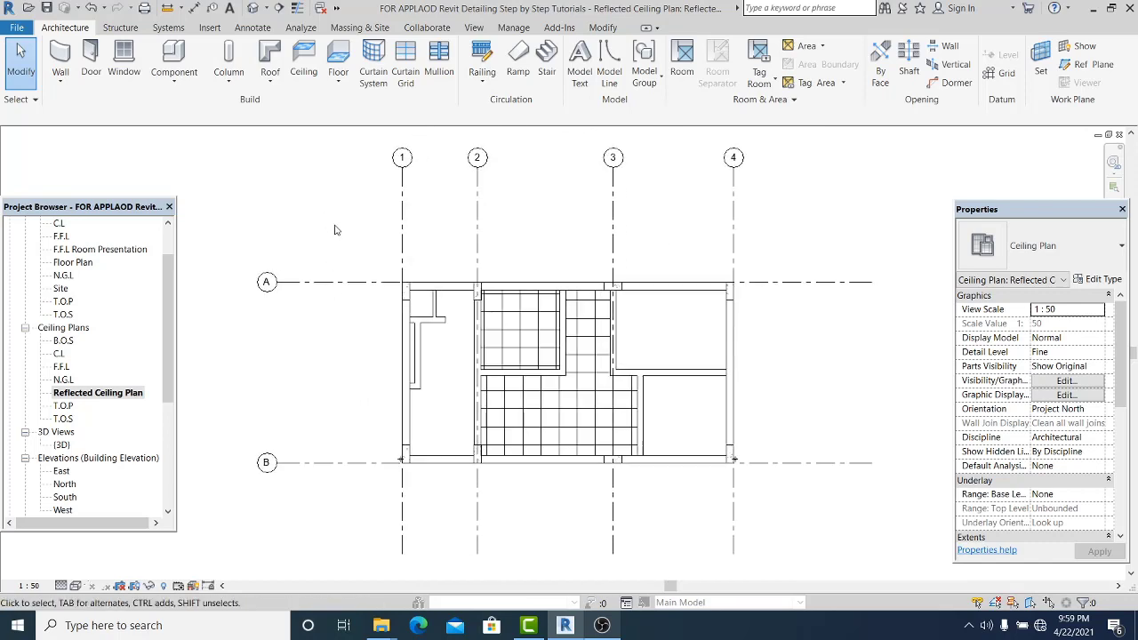
middle_click_drag(348, 235, 340, 256)
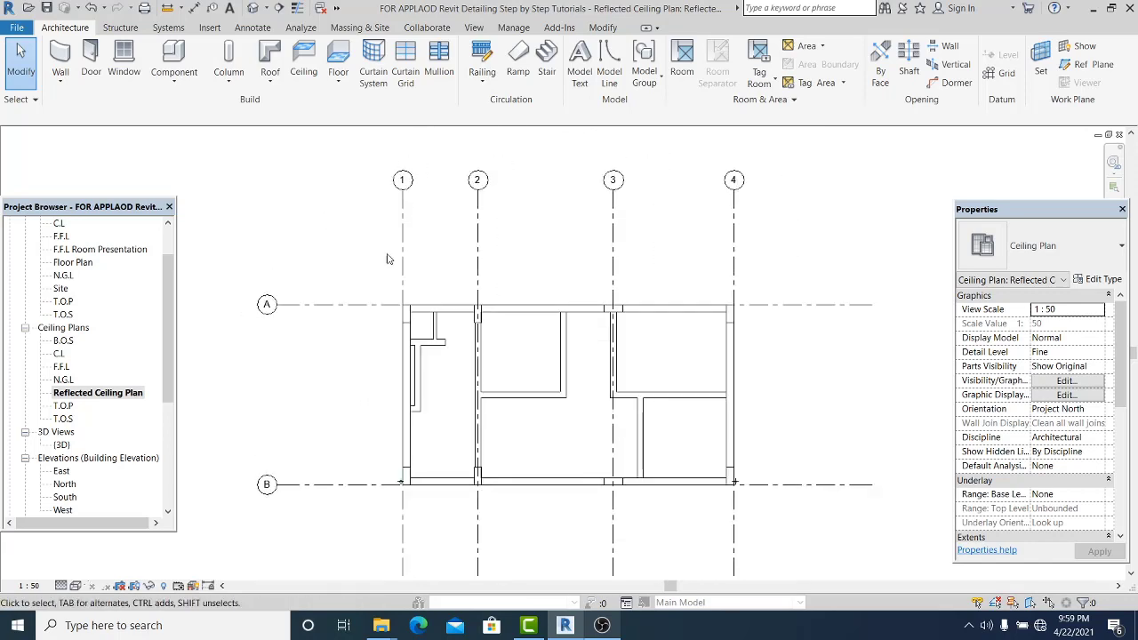
- Enable Crop View and make the crop region visible for the Reflected Ceiling Plan
scroll(490, 263, "down", 3)
scroll(591, 267, "up", 2)
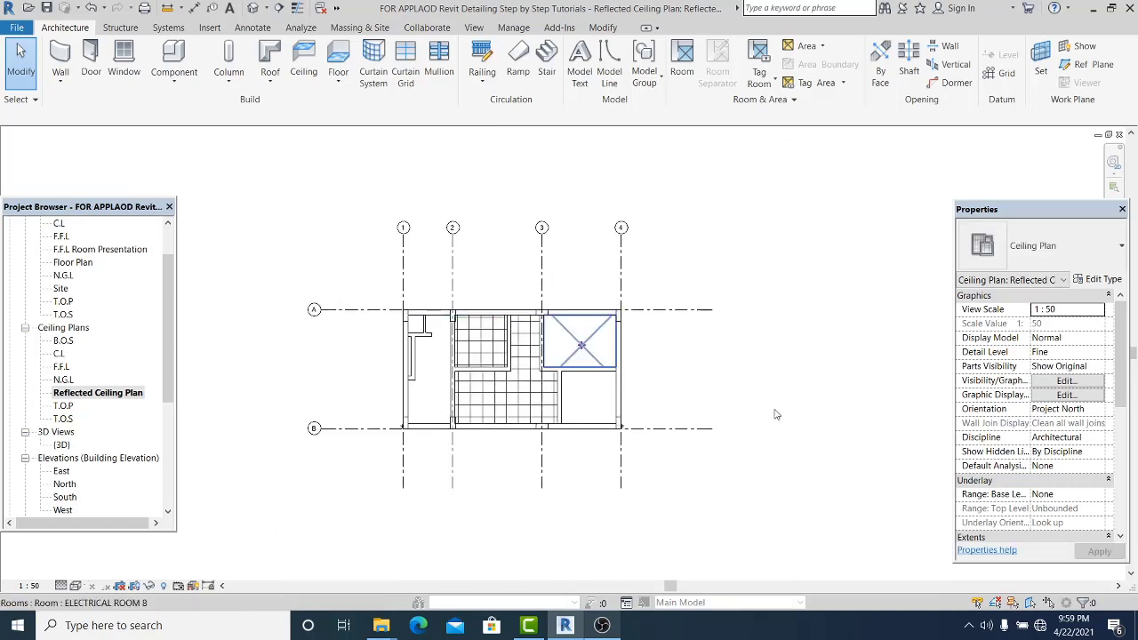
left_click_drag(1122, 347, 1133, 395)
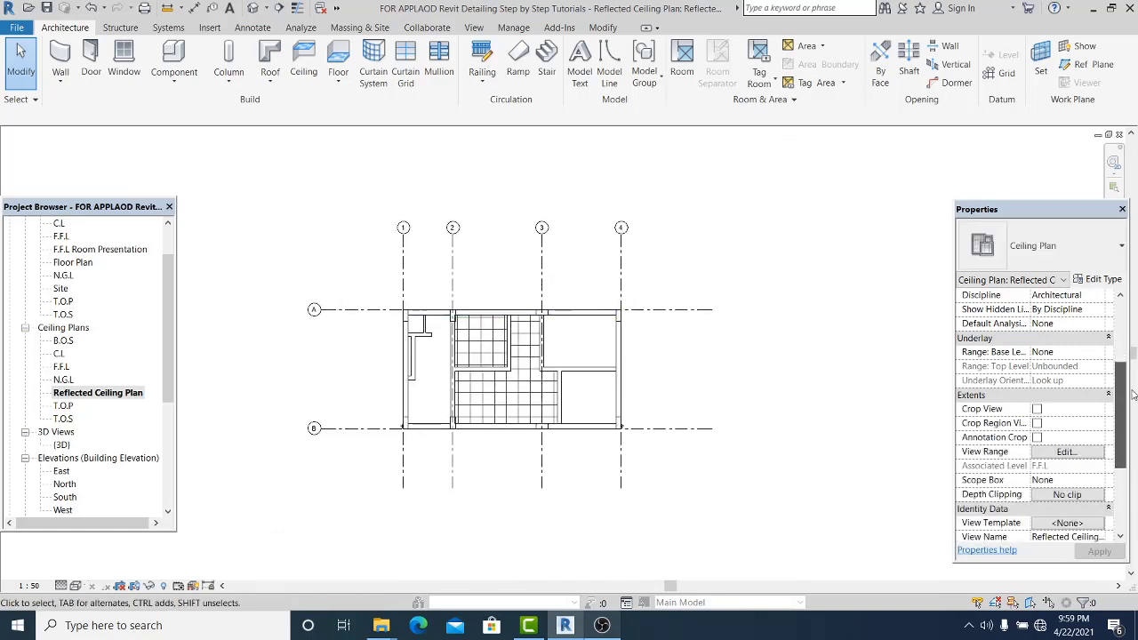
left_click(1036, 409)
left_click(1036, 423)
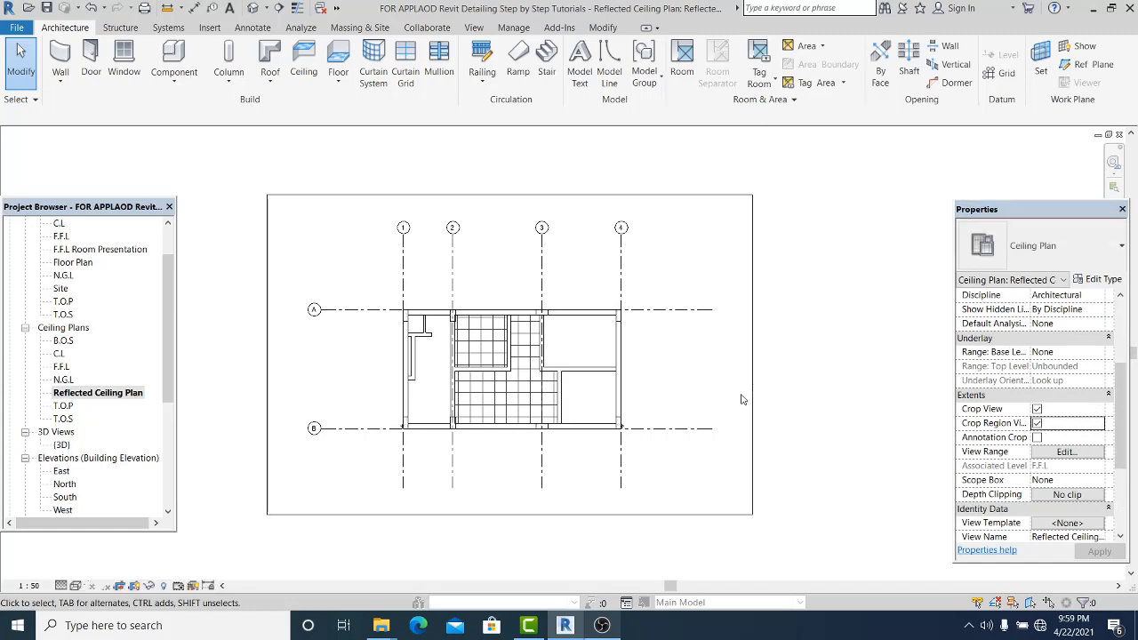
- Tighten the upper and left edges of the crop region around the ceiling plan and its grid bubbles
scroll(763, 303, "down", 3)
scroll(676, 320, "up", 3)
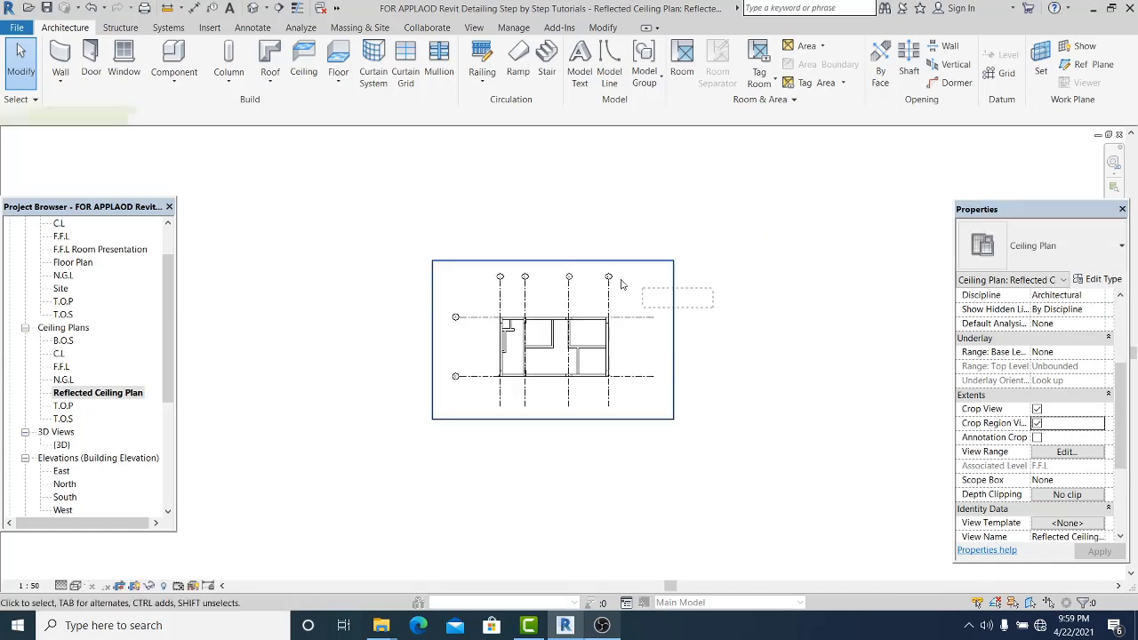
left_click(542, 257)
left_click_drag(544, 256, 544, 261)
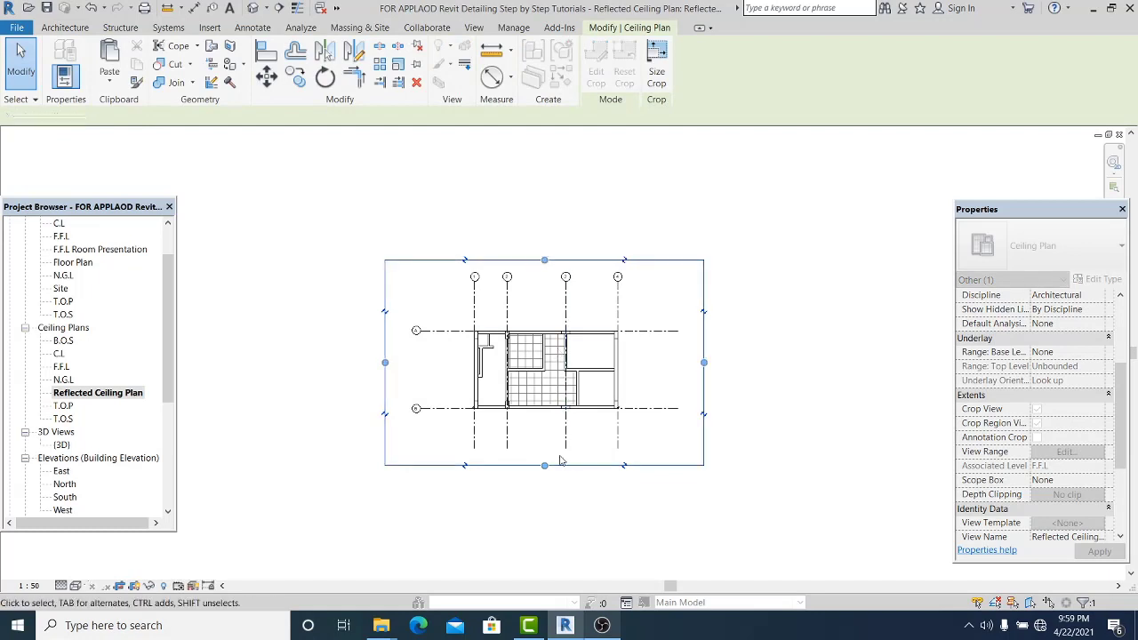
left_click_drag(385, 363, 394, 364)
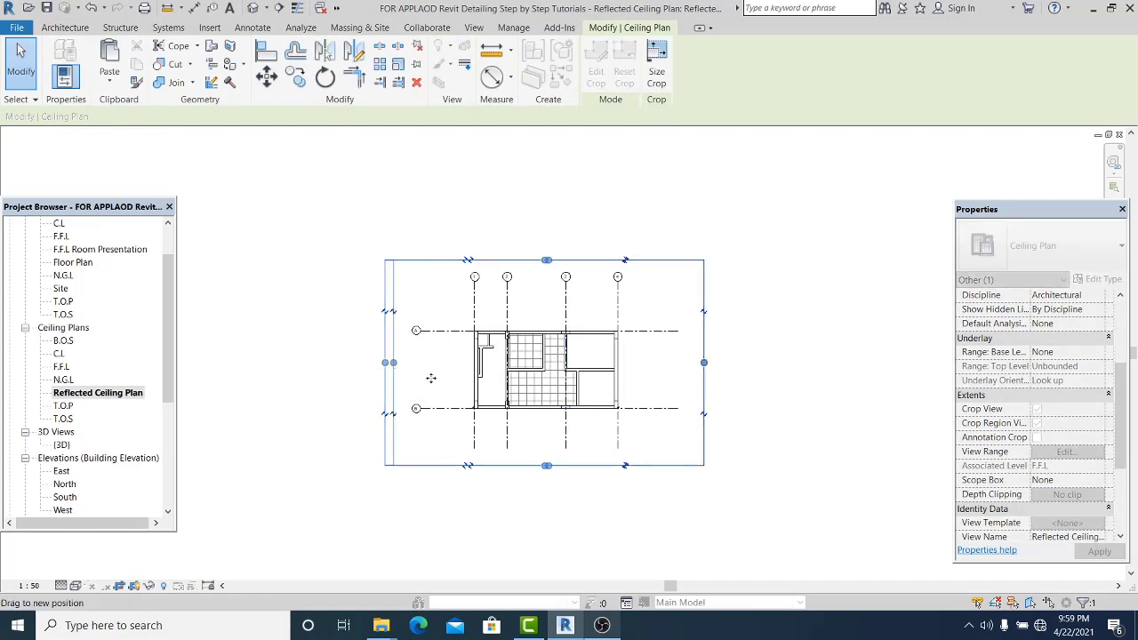
left_click(755, 228)
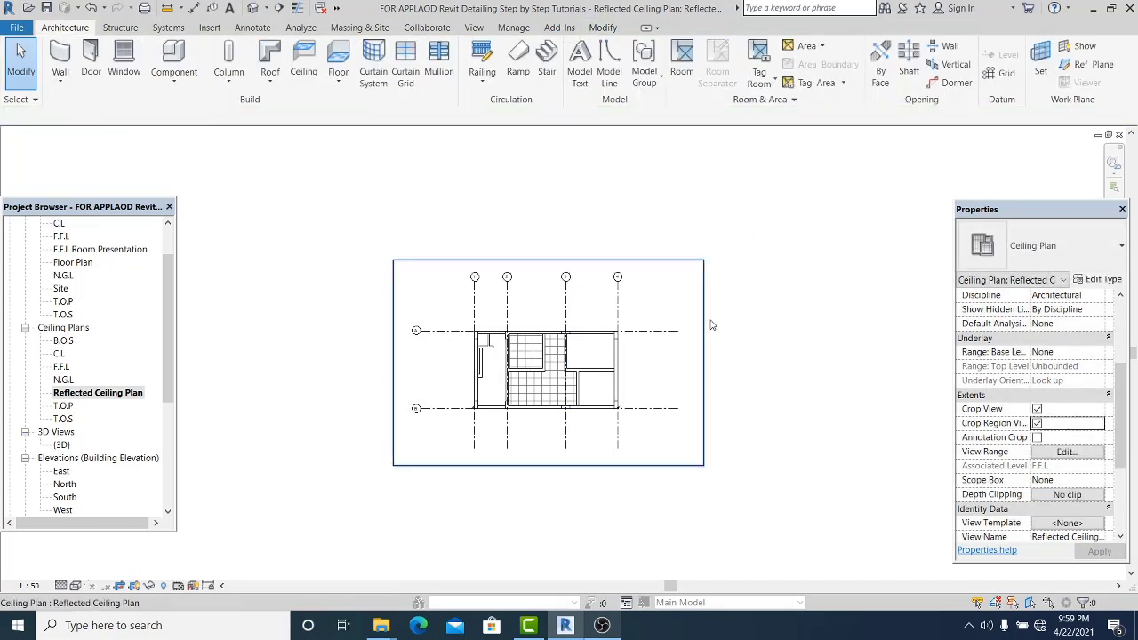
- Turn off the crop region visibility and Crop View for the Reflected Ceiling Plan
left_click(1036, 424)
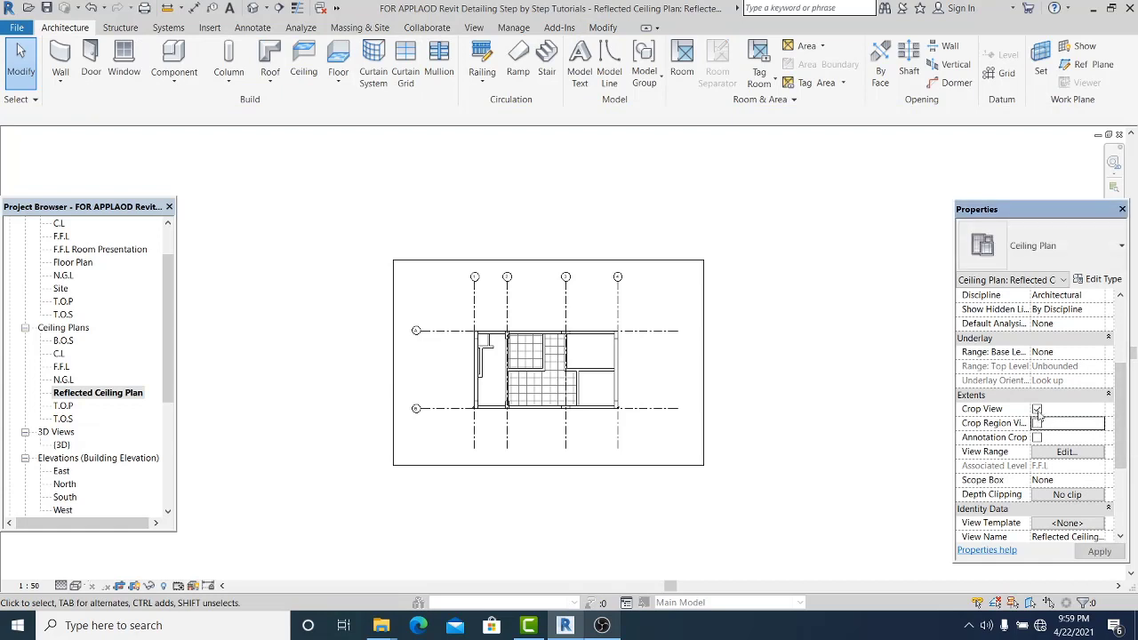
left_click(1036, 409)
scroll(548, 382, "up", 4)
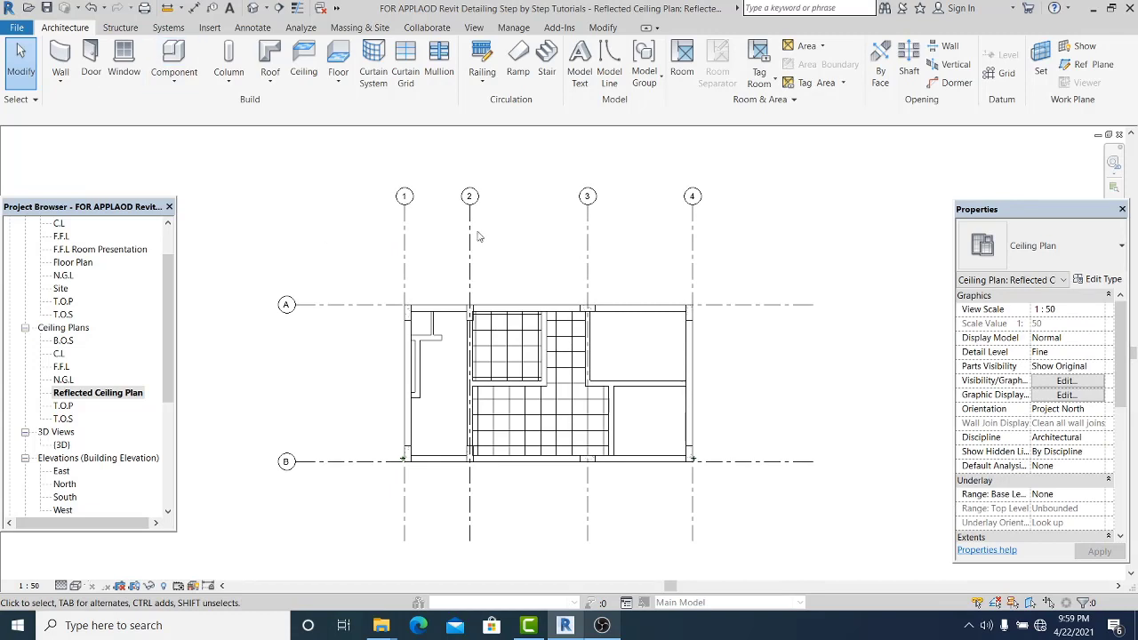
- Open the Floor Plan view with the whole dimensioned plan in sight
left_click_drag(176, 280, 181, 248)
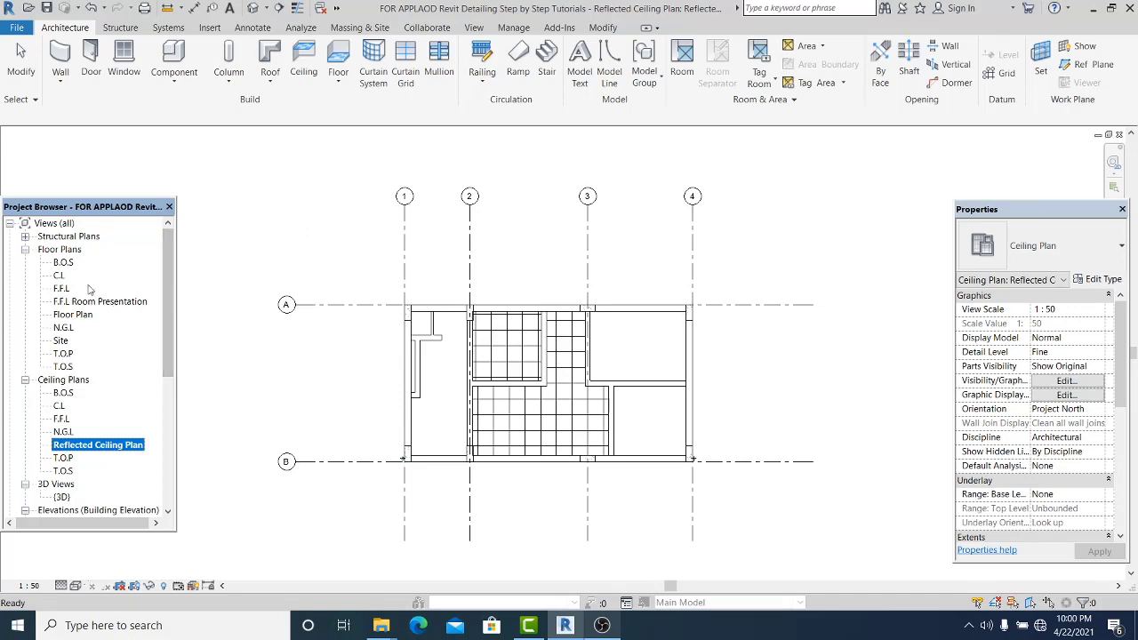
double_click(71, 314)
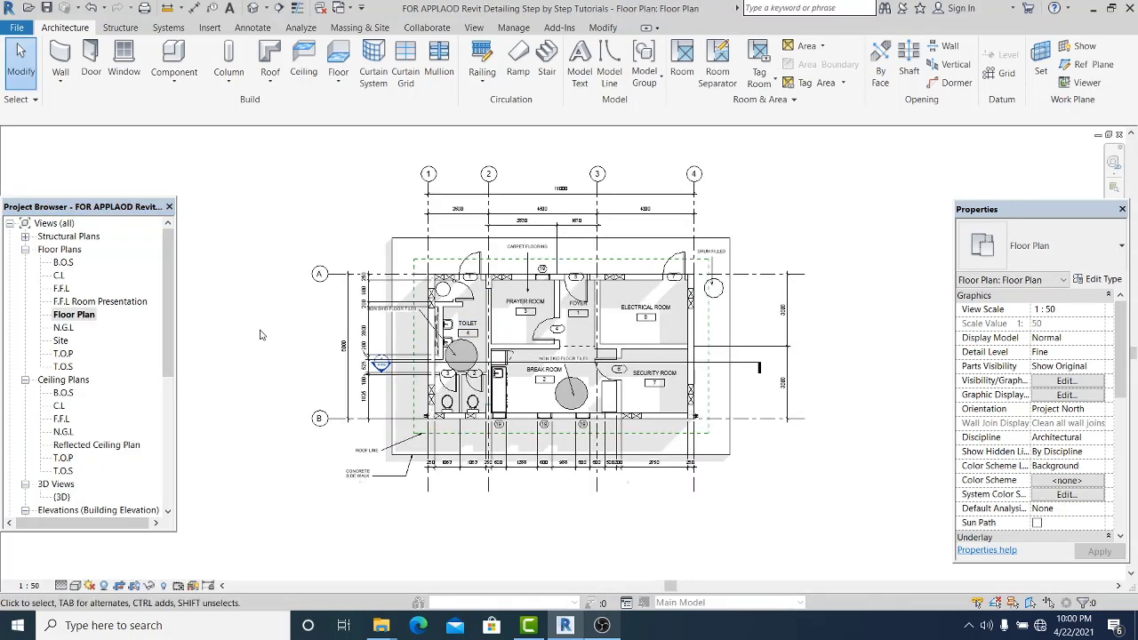
scroll(260, 335, "up", 1)
middle_click_drag(327, 323, 313, 330)
scroll(431, 252, "down", 2)
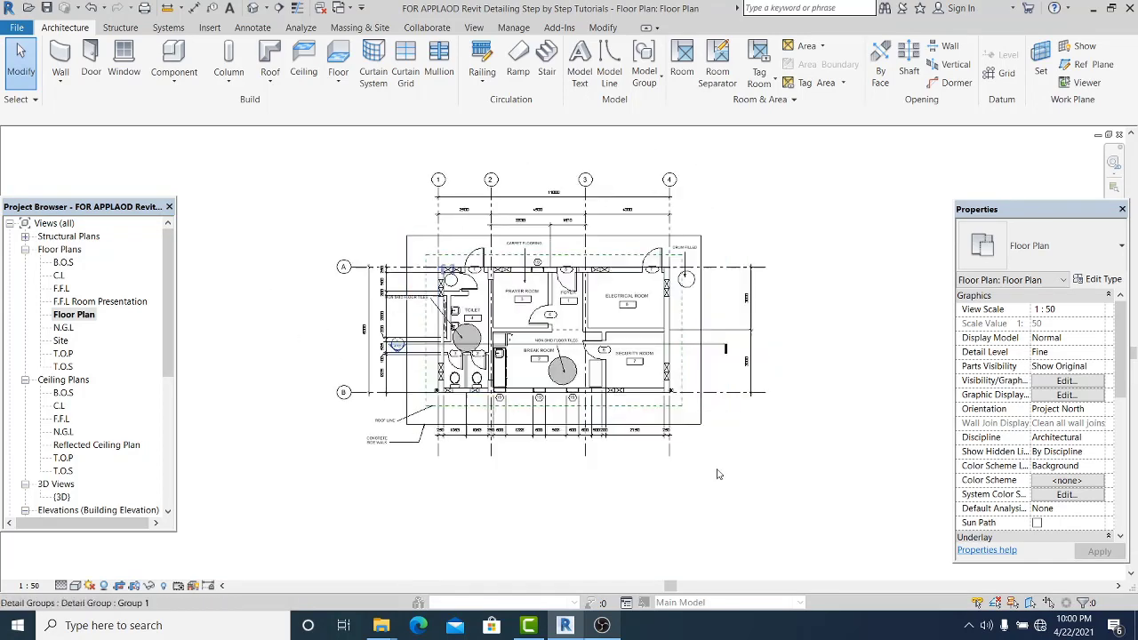
- Select everything in the floor plan and filter the selection to Dimensions only
left_click_drag(718, 474, 323, 153)
left_click(596, 57)
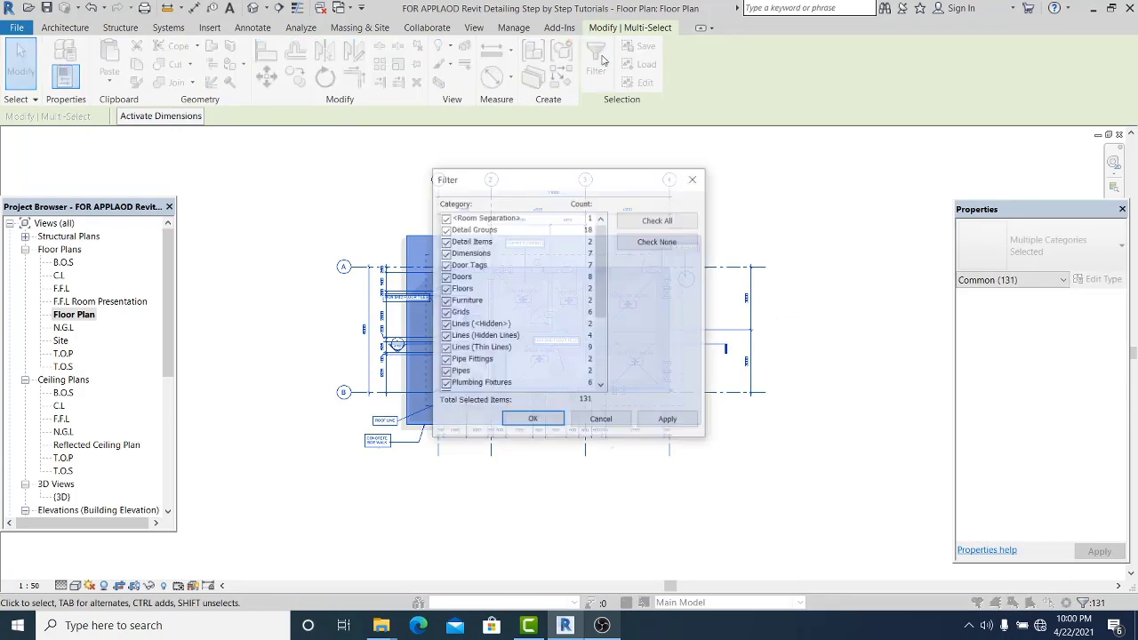
left_click(646, 250)
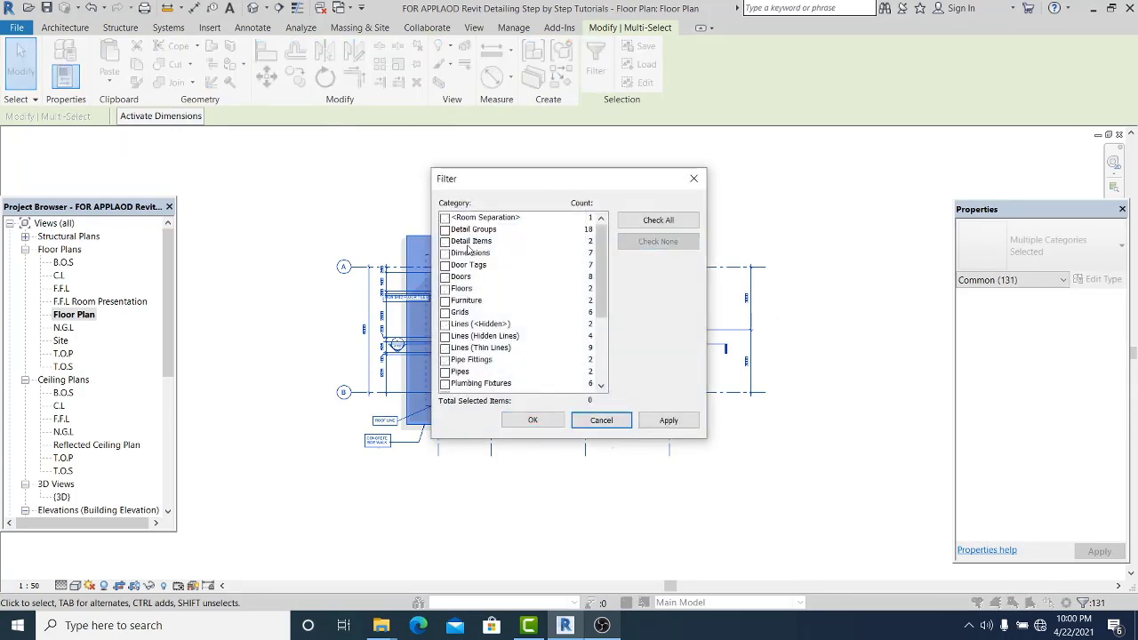
left_click(445, 254)
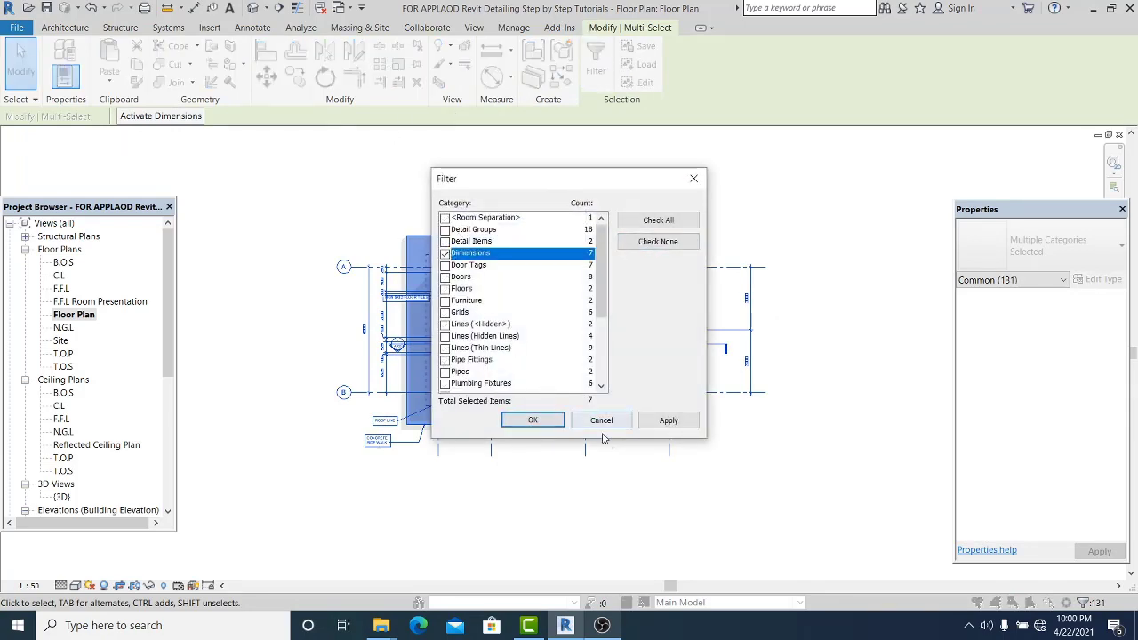
left_click(668, 421)
left_click(533, 420)
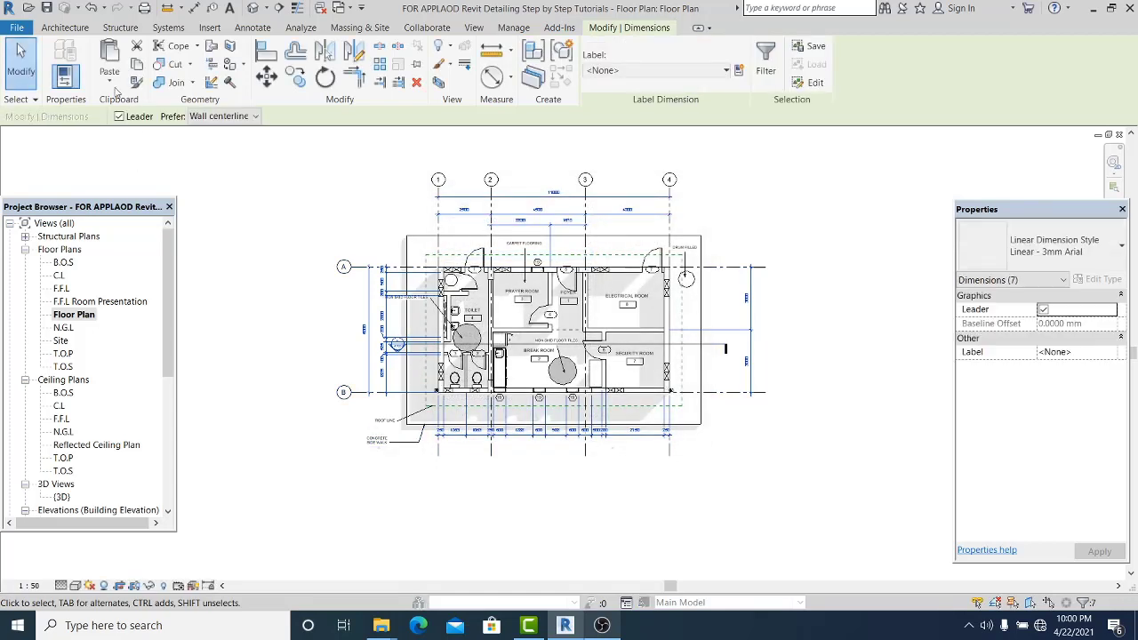
- Copy the selected dimensions and paste them aligned to the selected view Reflected Ceiling Plan
left_click(121, 81)
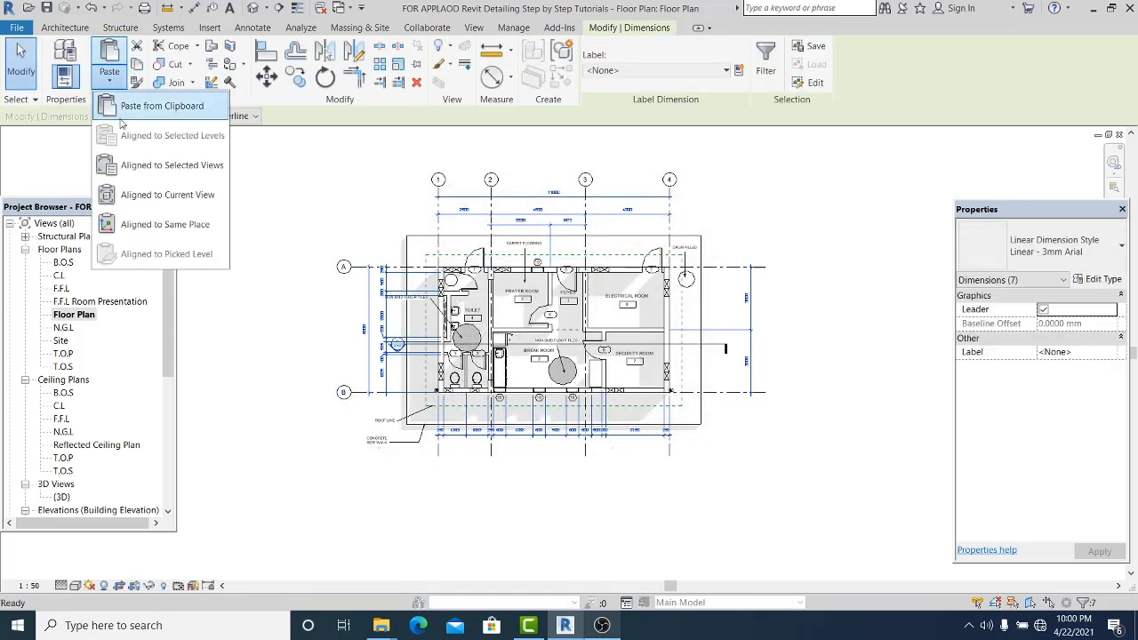
left_click(169, 162)
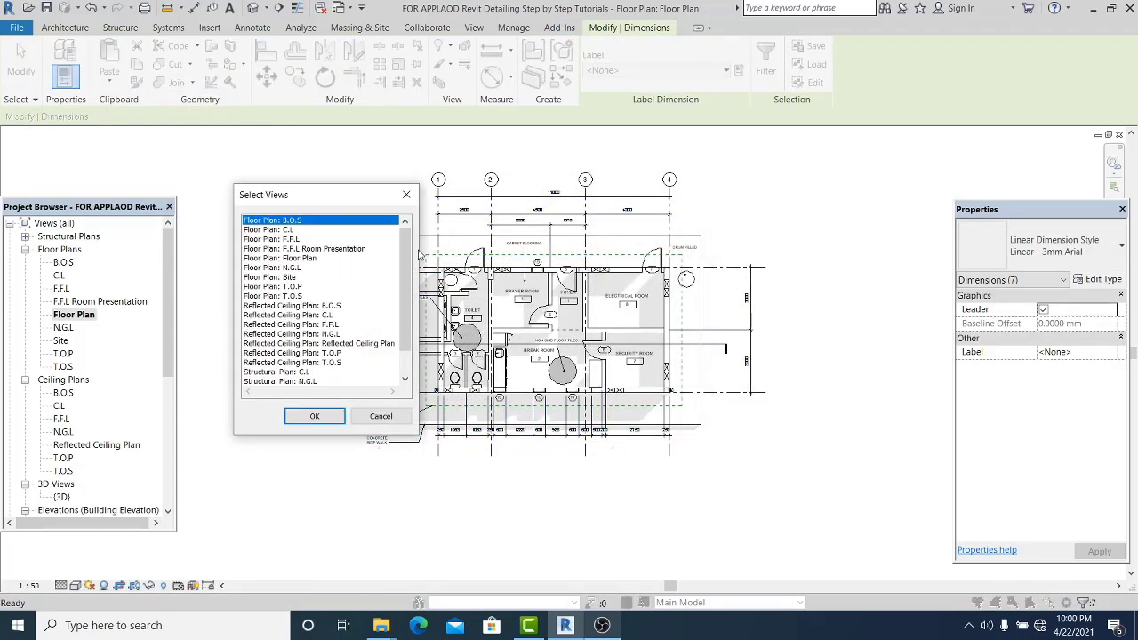
left_click(397, 257)
left_click(396, 267, "ctrl")
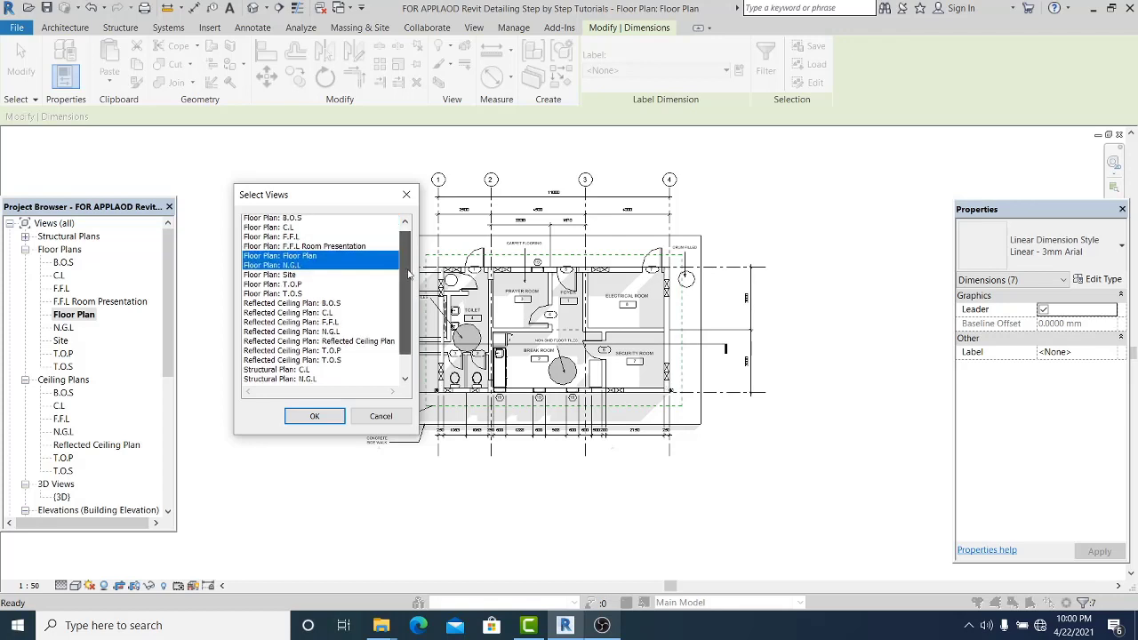
left_click_drag(407, 270, 409, 286)
left_click(365, 325)
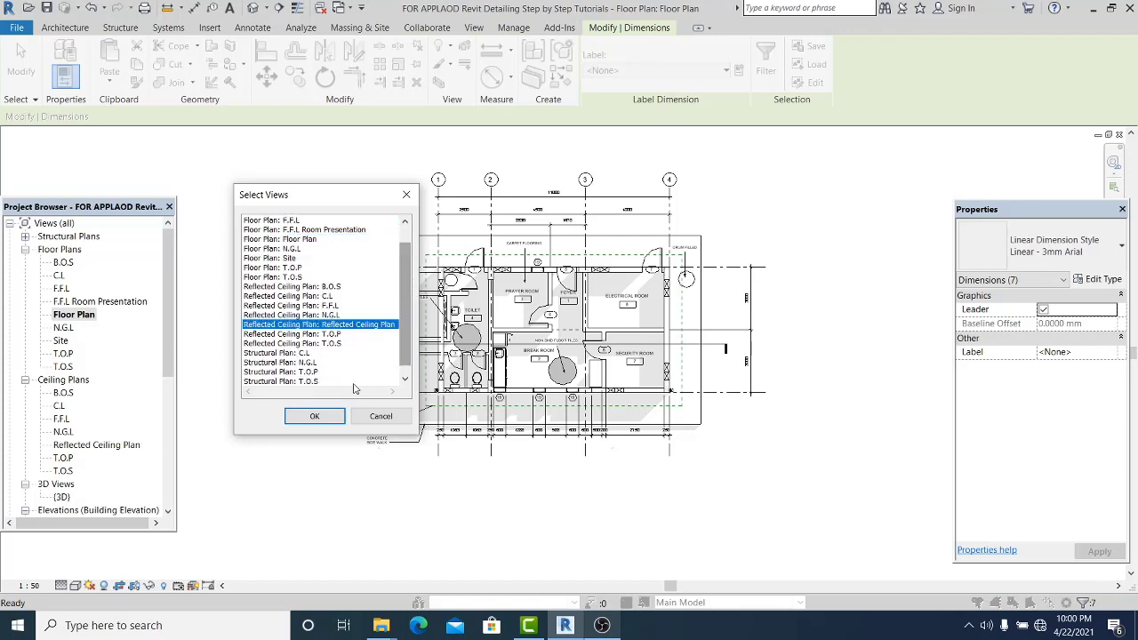
left_click(314, 418)
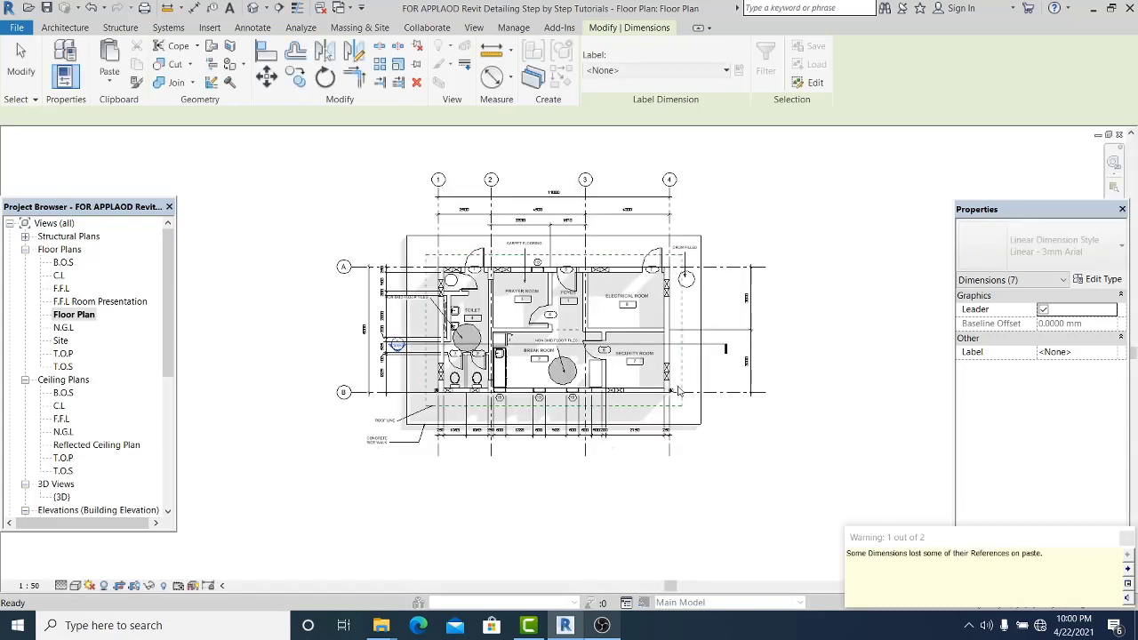
left_click(826, 304)
- Open the Reflected Ceiling Plan view at the pasted dimensions
left_click_drag(170, 418, 169, 437)
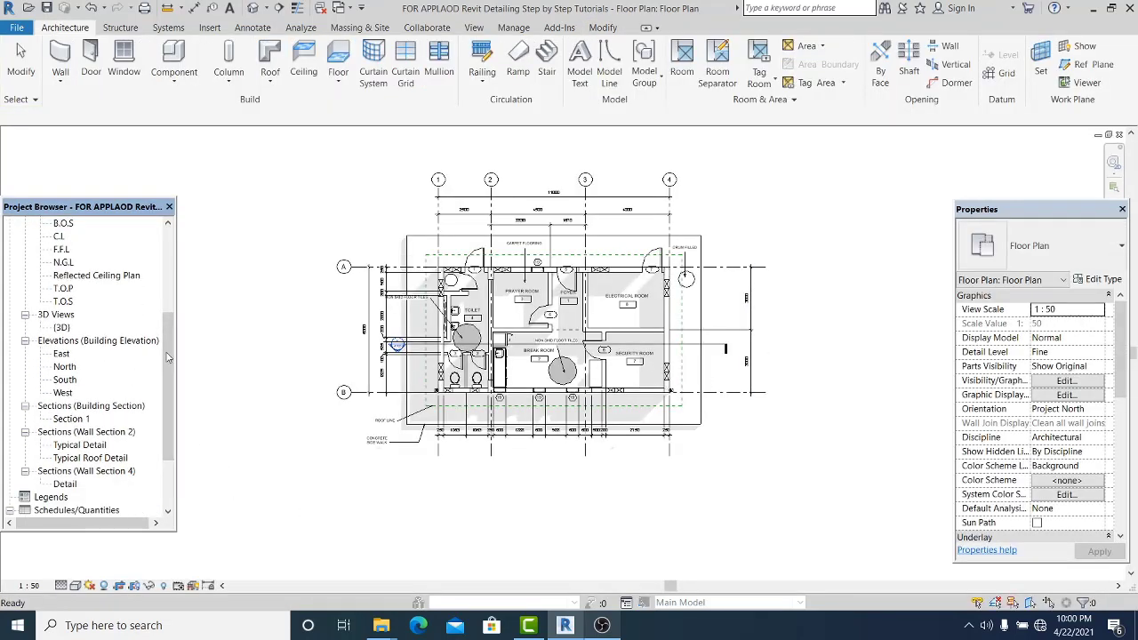
left_click_drag(167, 357, 176, 329)
double_click(106, 315)
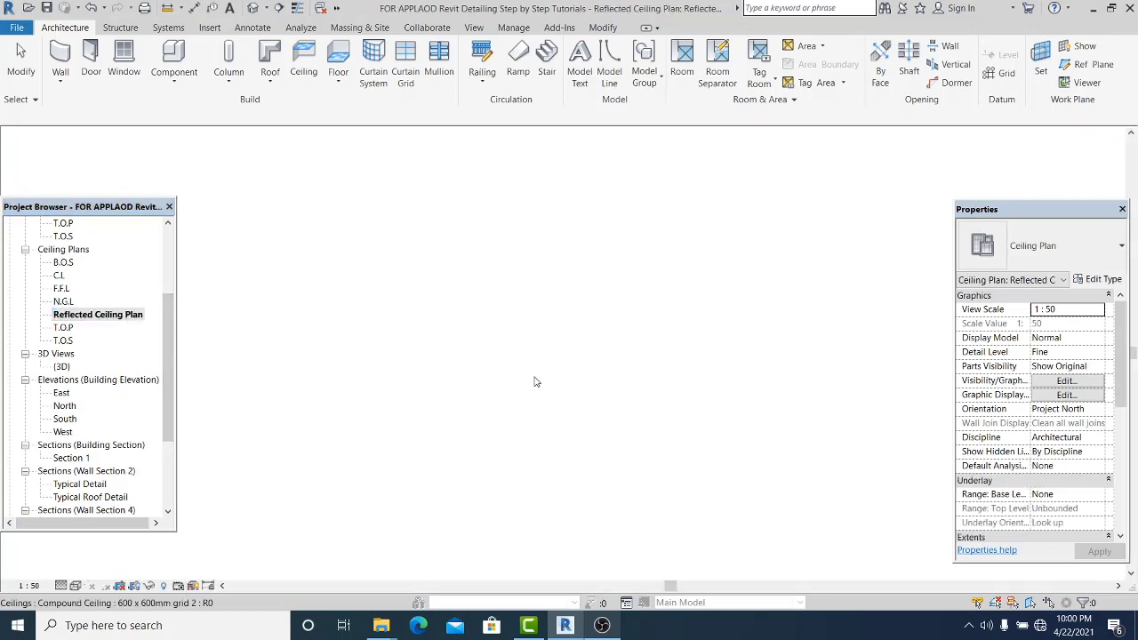
scroll(622, 249, "up", 1)
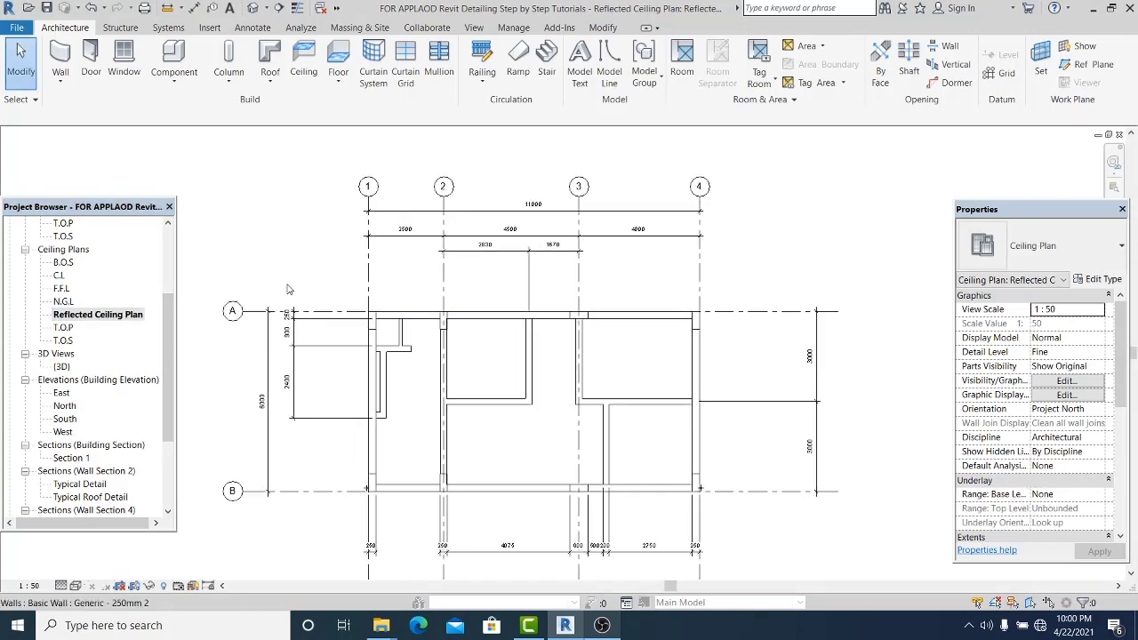
scroll(560, 247, "up", 1)
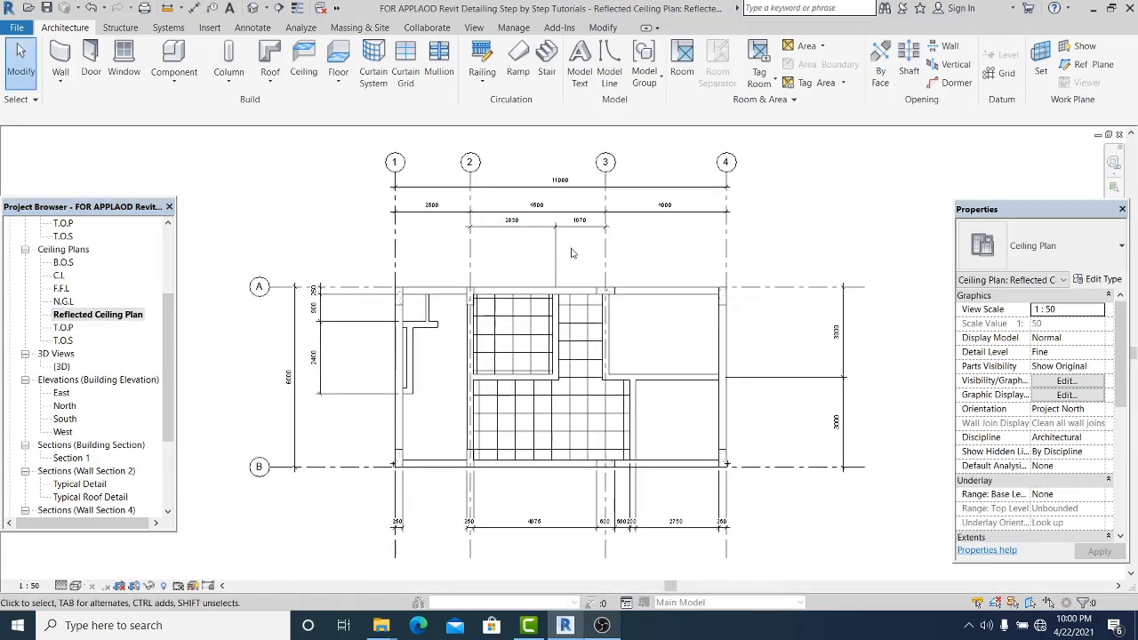
left_click(550, 230)
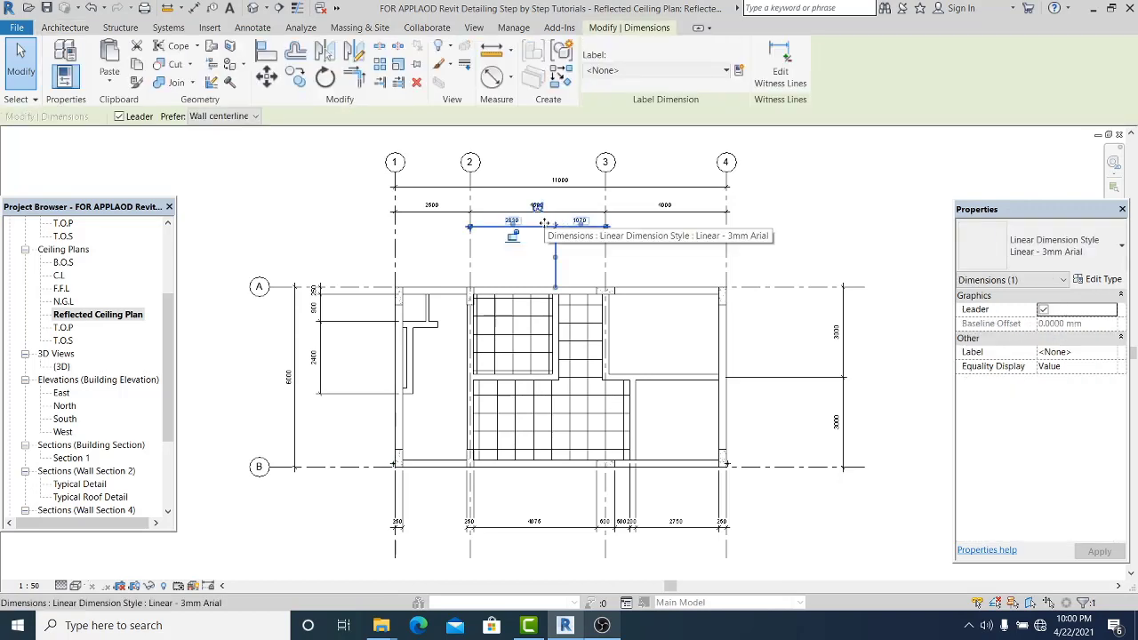
scroll(464, 249, "up", 1)
scroll(463, 249, "up", 1)
left_click(310, 222)
scroll(315, 224, "down", 2)
middle_click_drag(347, 267, 382, 268)
middle_click_drag(697, 272, 663, 262)
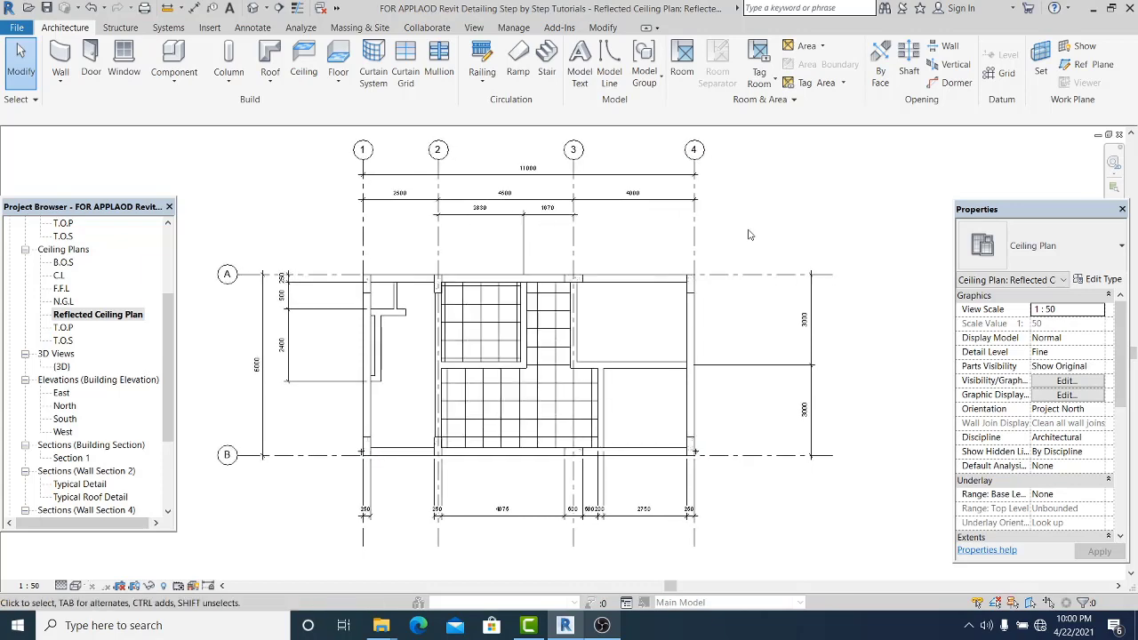
- Delete the pasted inner dimension string with the 2400 segment on the west side of the Reflected Ceiling Plan
scroll(287, 342, "up", 1)
middle_click_drag(287, 343, 338, 334)
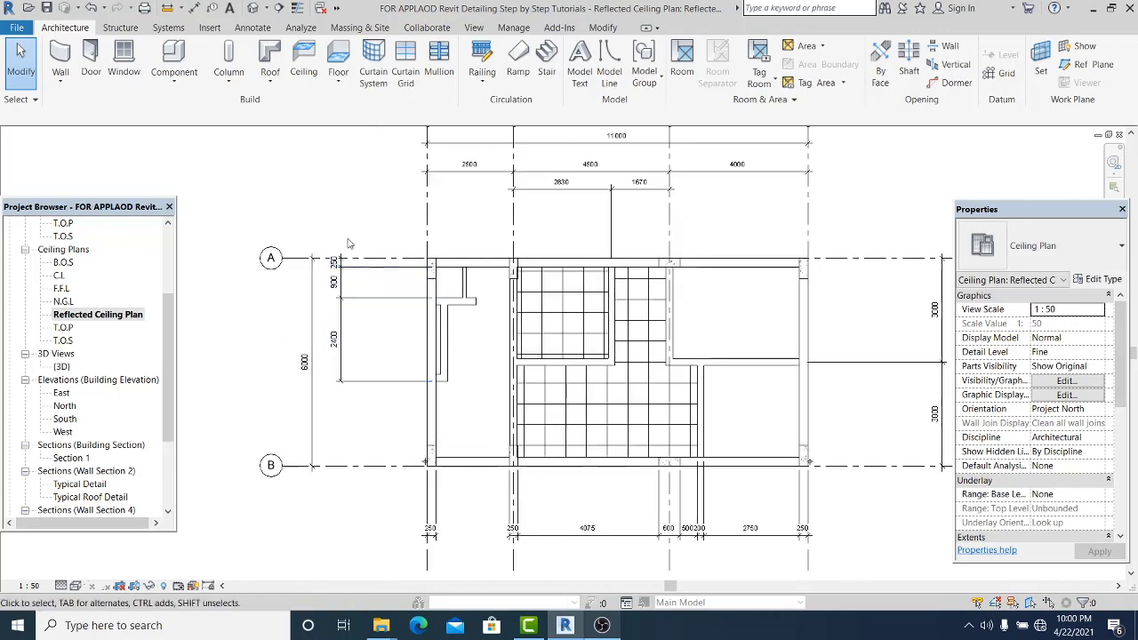
scroll(350, 233, "up", 2)
left_click(365, 294)
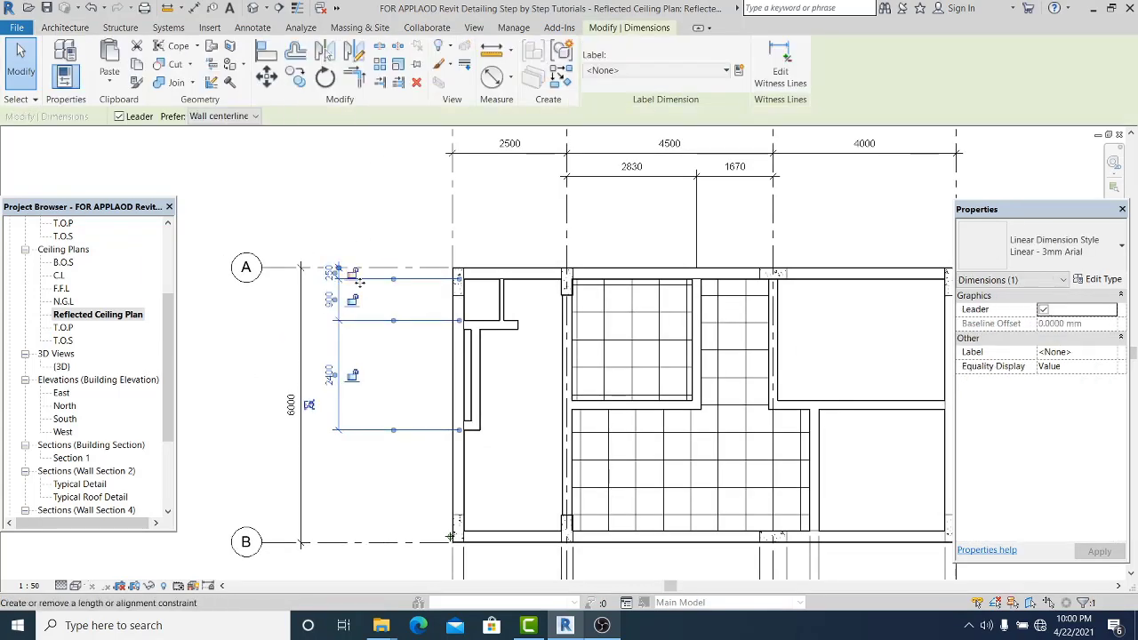
key("Delete")
scroll(369, 306, "down", 3)
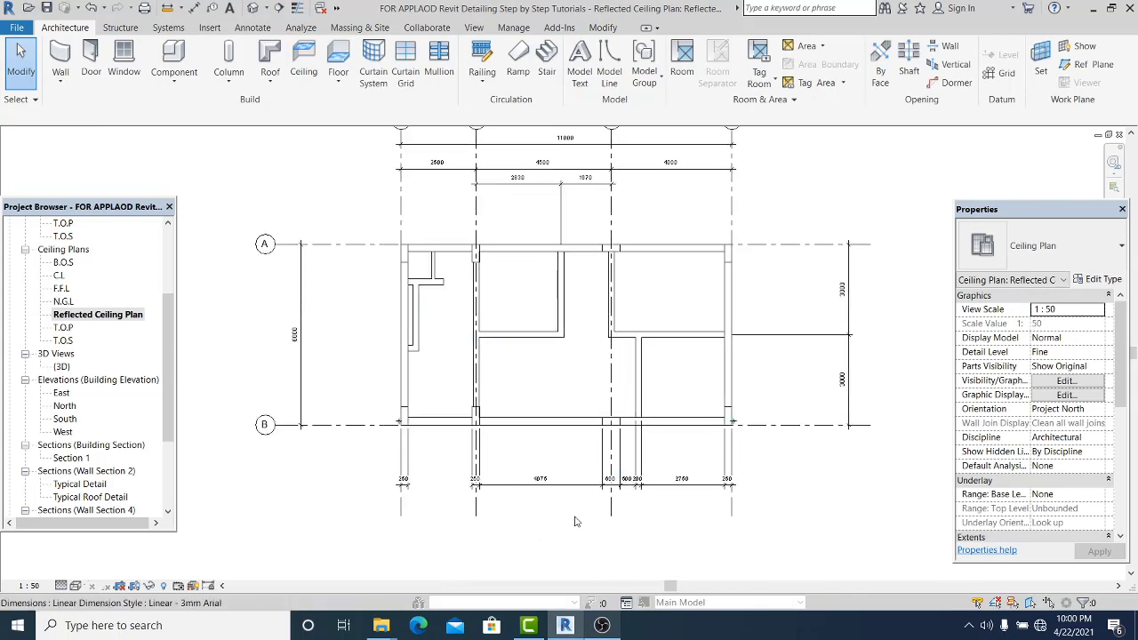
- Delete the pasted dimension string running below grid line B, along the south side of the plan
scroll(578, 522, "up", 1)
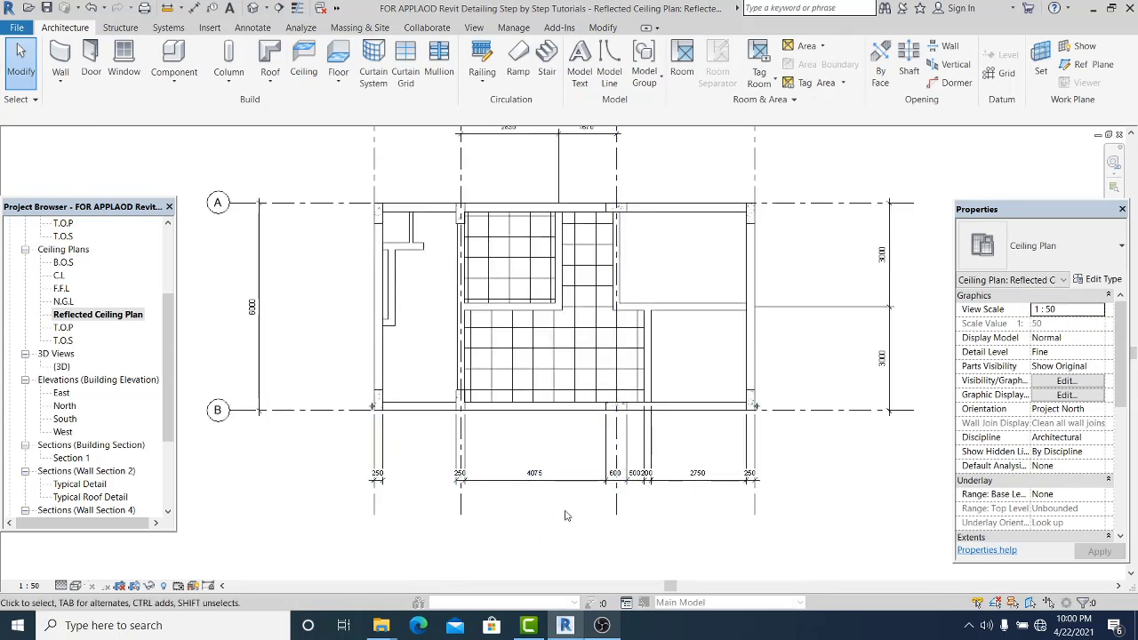
left_click(545, 481)
key("Delete")
scroll(534, 452, "down", 2)
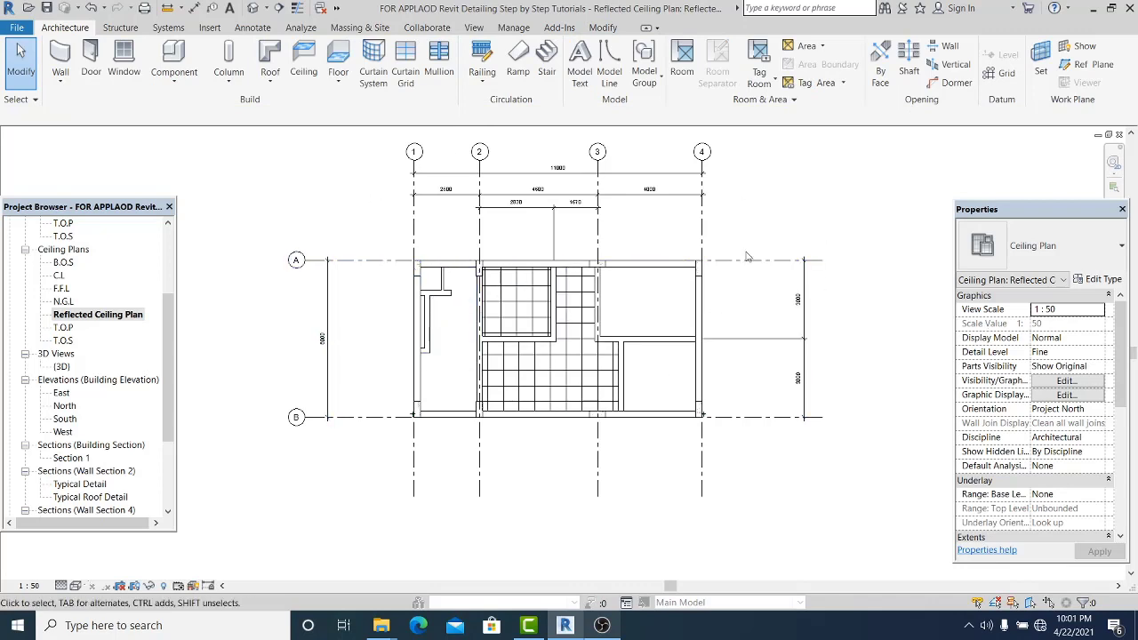
scroll(409, 413, "up", 1)
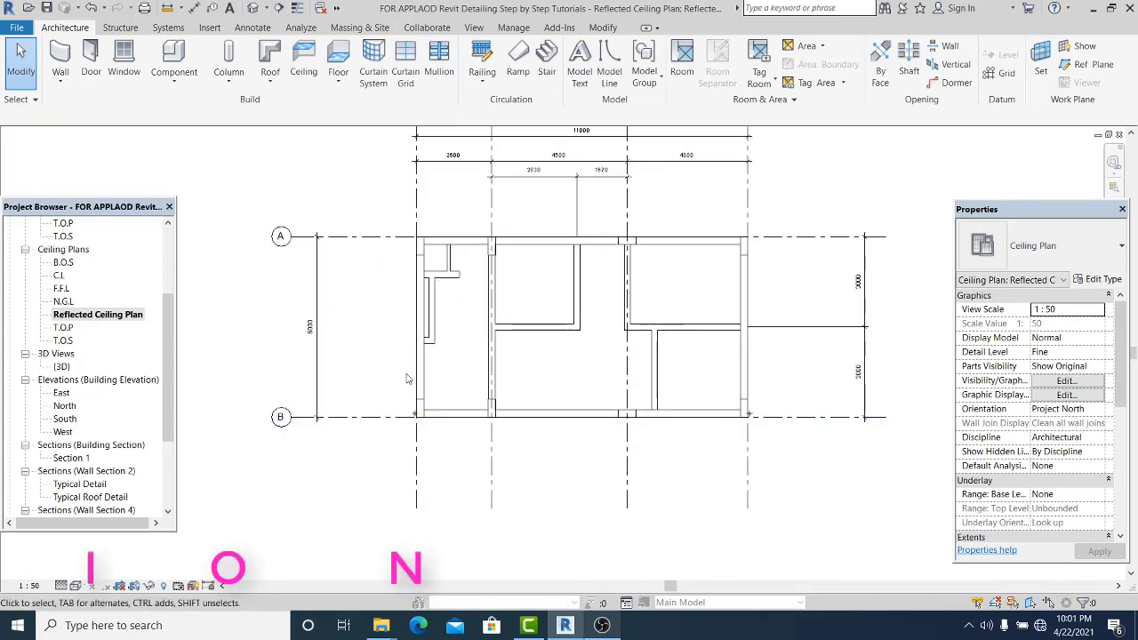
- Place an aligned dimension string from grid B through the two short interior walls to grid A, west of the plan
middle_click_drag(408, 378, 408, 408)
key("d")
key("i")
scroll(409, 413, "up", 2)
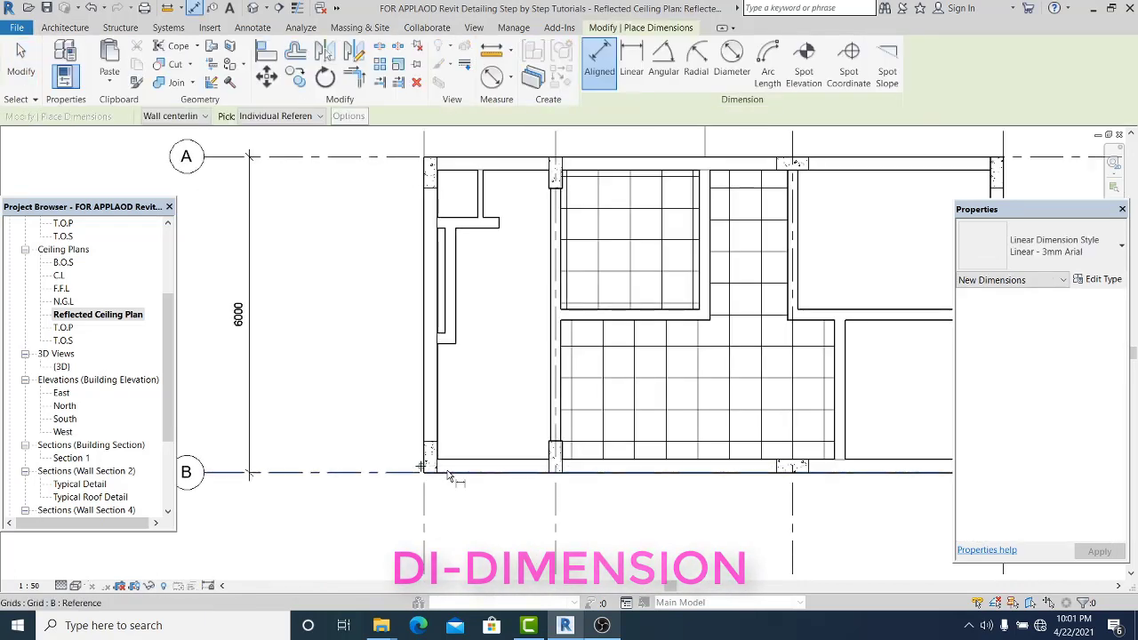
scroll(435, 302, "up", 1)
scroll(431, 345, "up", 1)
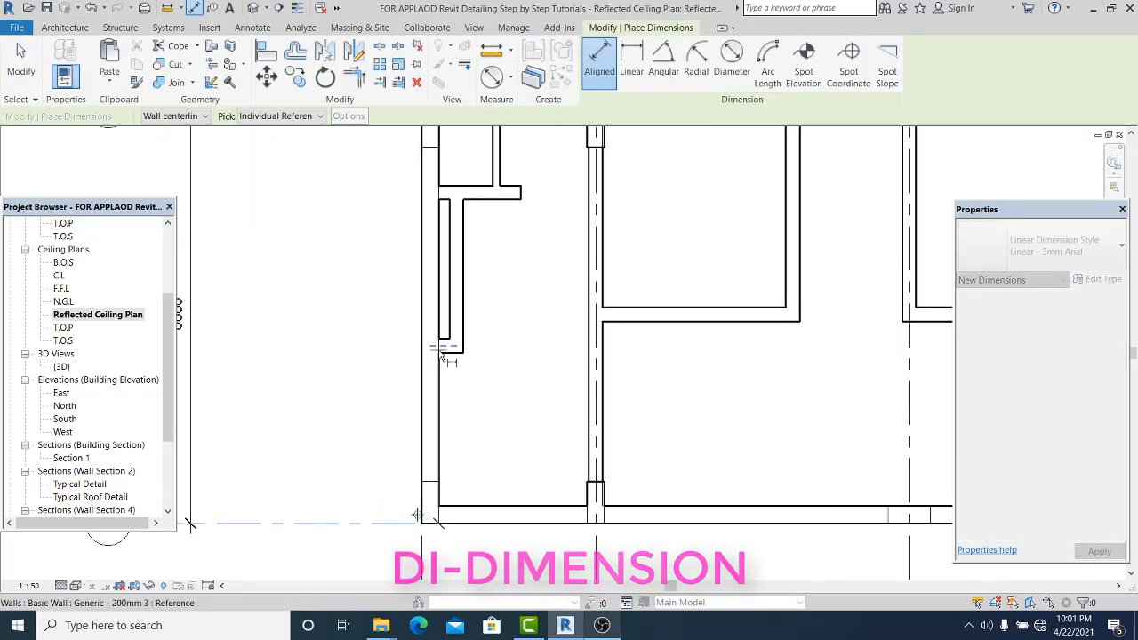
left_click(431, 345)
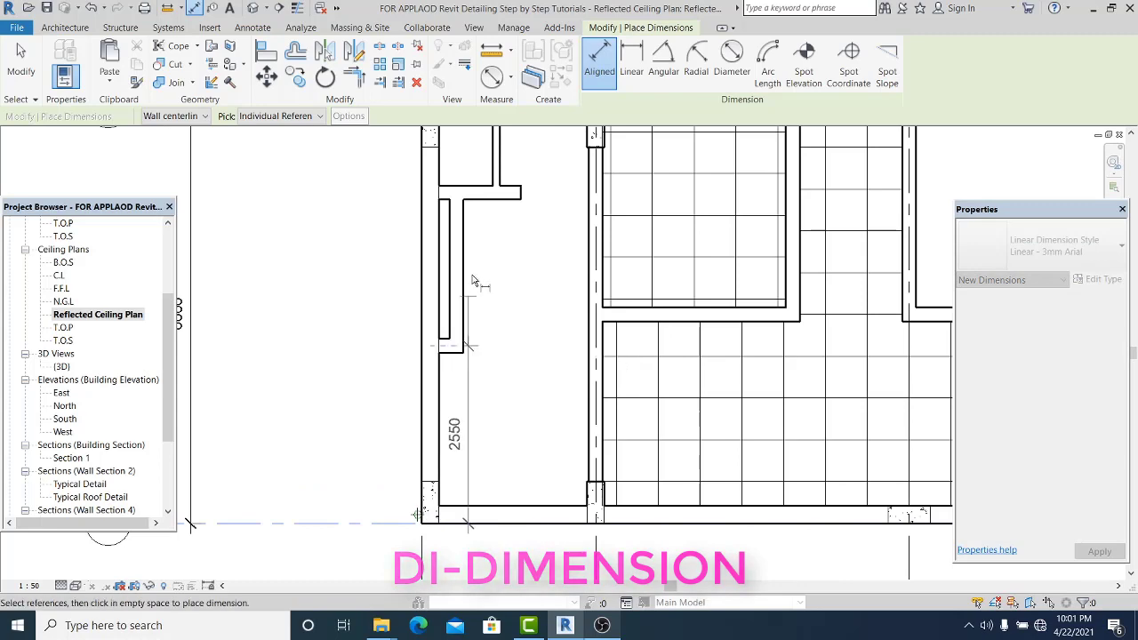
left_click(466, 192)
middle_click_drag(460, 197, 501, 405)
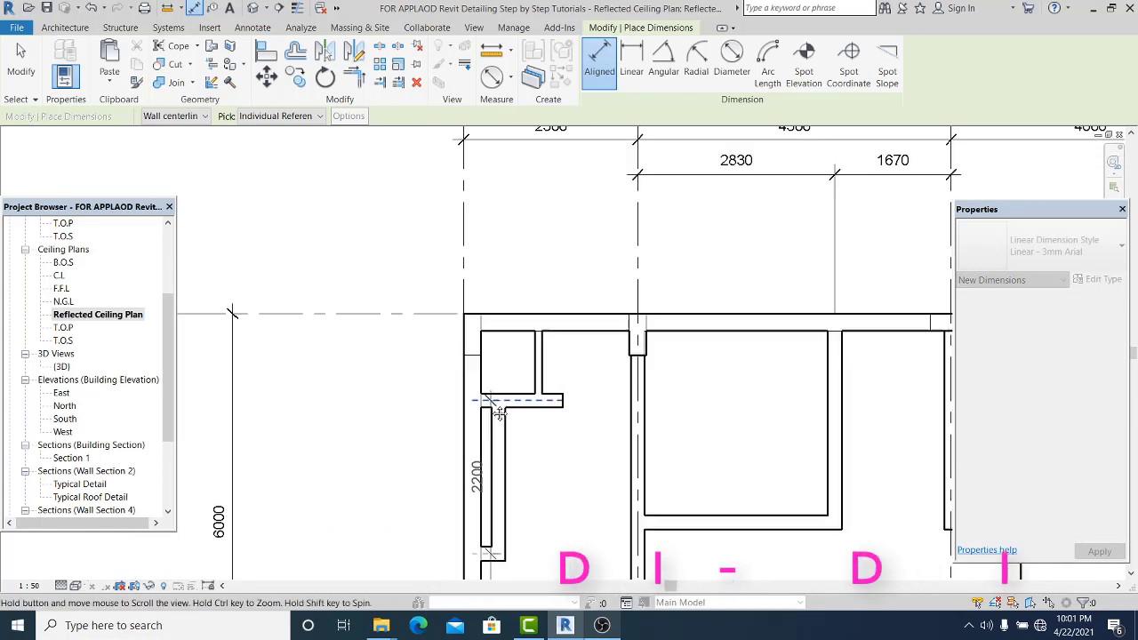
left_click(503, 320)
scroll(485, 320, "down", 2)
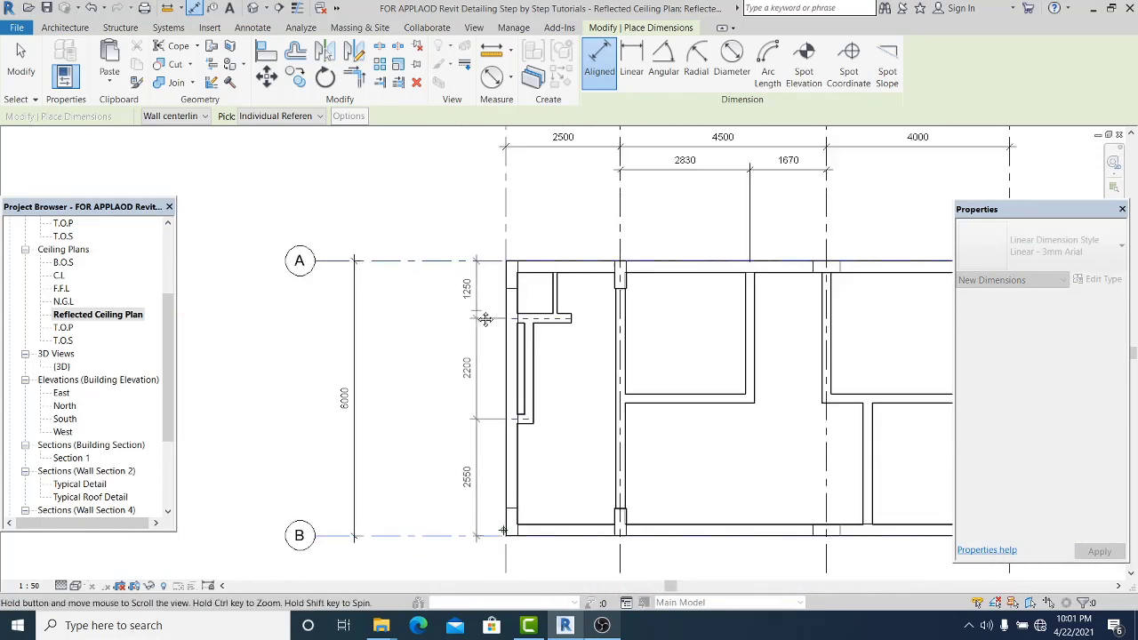
scroll(485, 320, "down", 1)
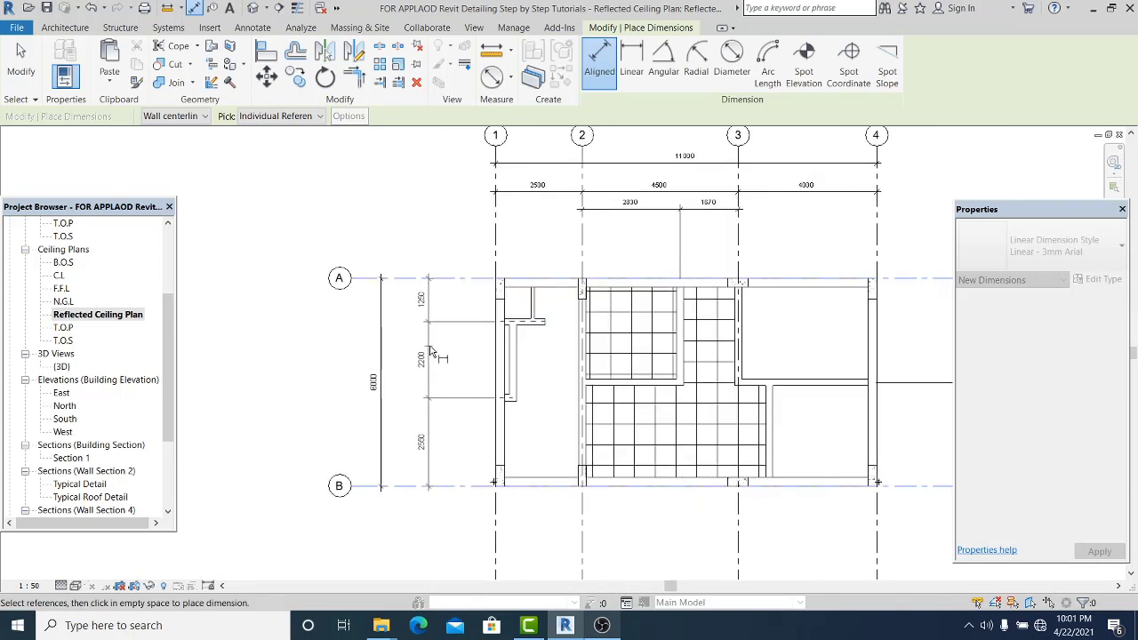
left_click(429, 351)
key("Escape")
key("Escape")
- Draw a detail line circle centred on the intersection of grids A and 1, reaching the dimension line between the grids, radius 2500
scroll(374, 281, "up", 2)
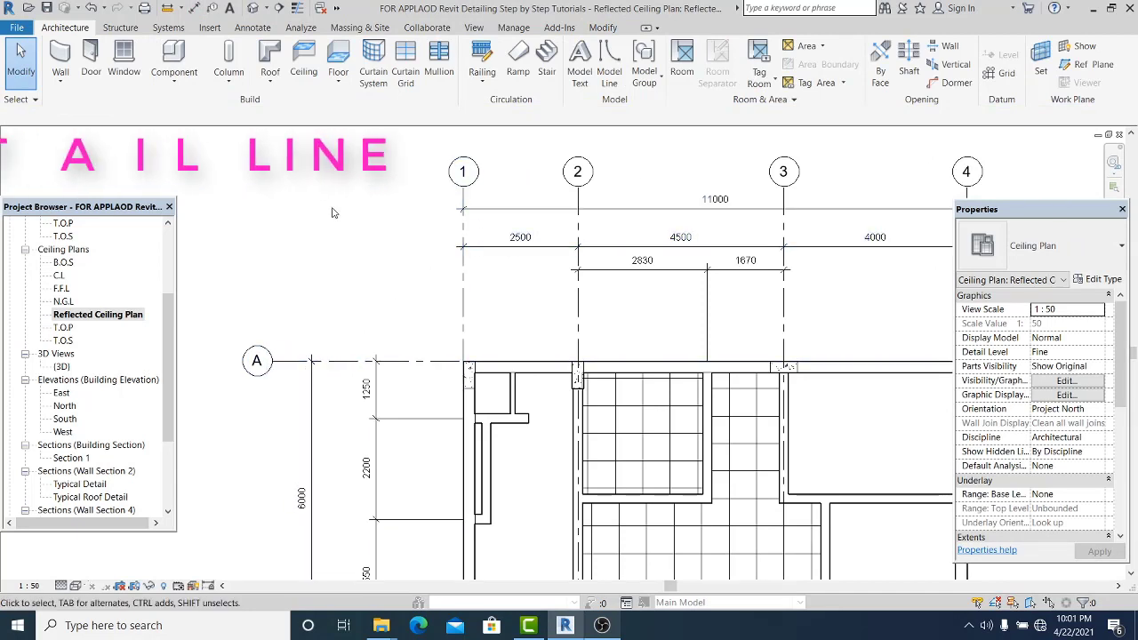
key("d")
key("l")
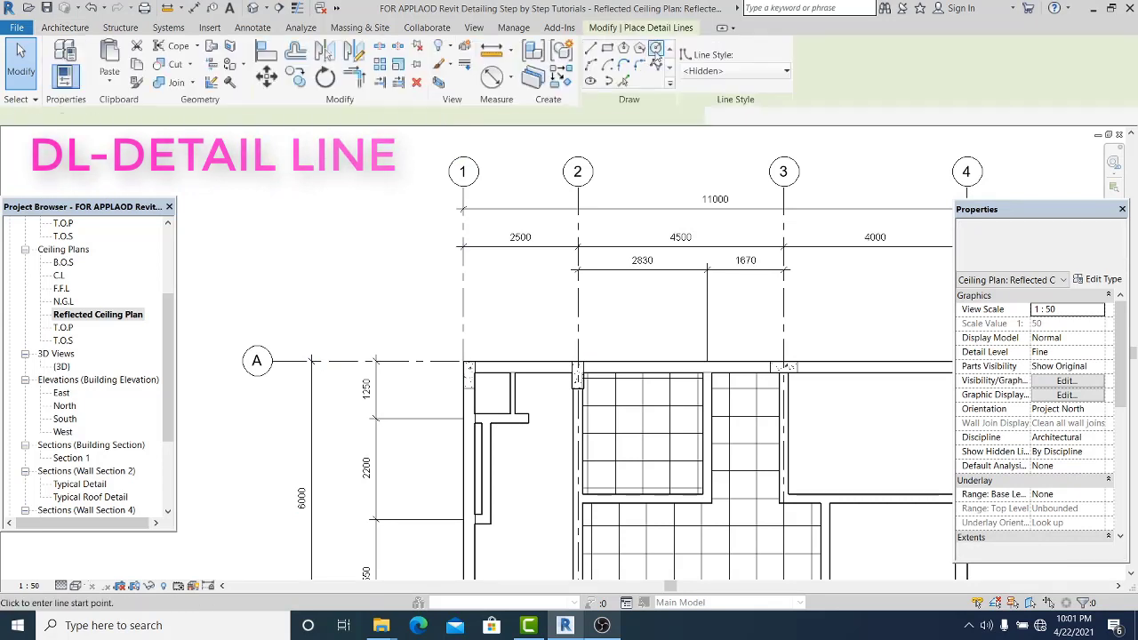
left_click(655, 48)
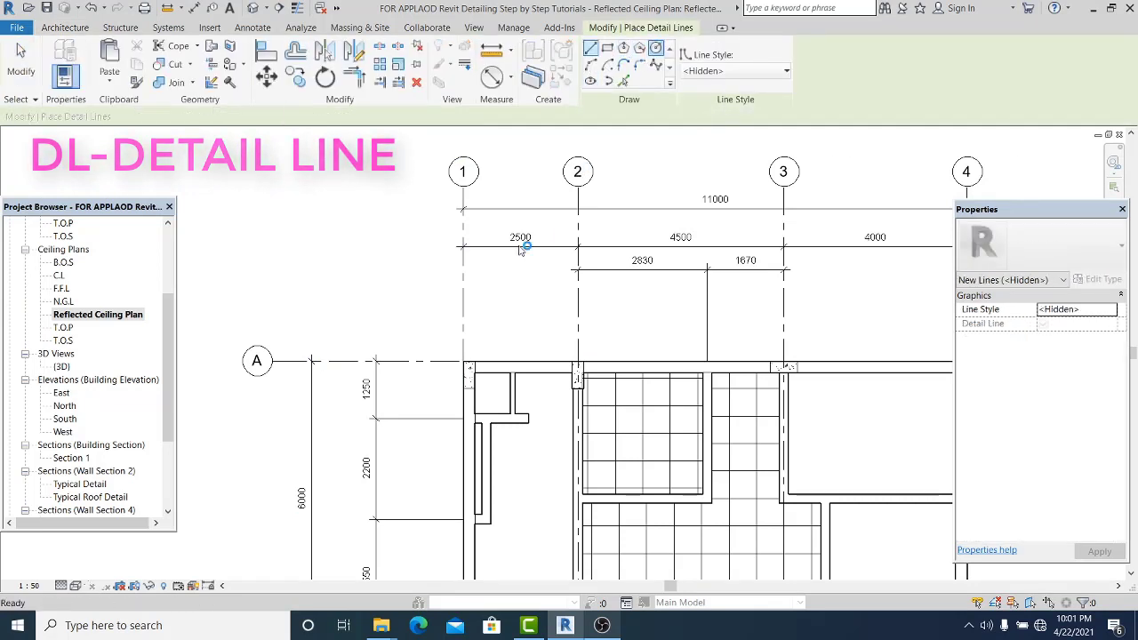
left_click(463, 362)
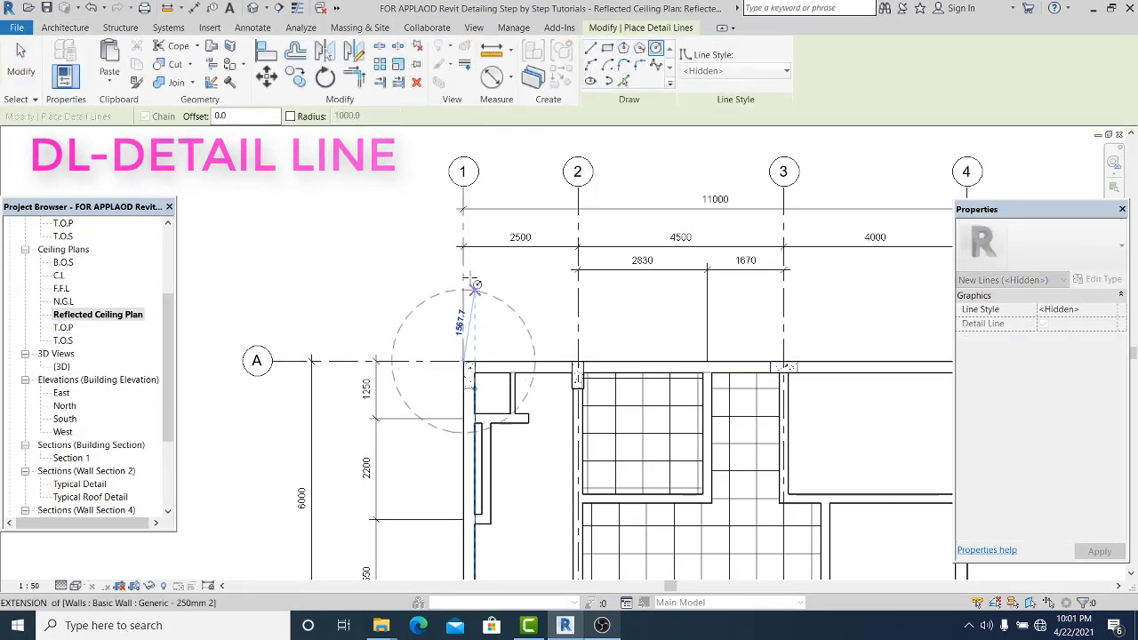
left_click(463, 247)
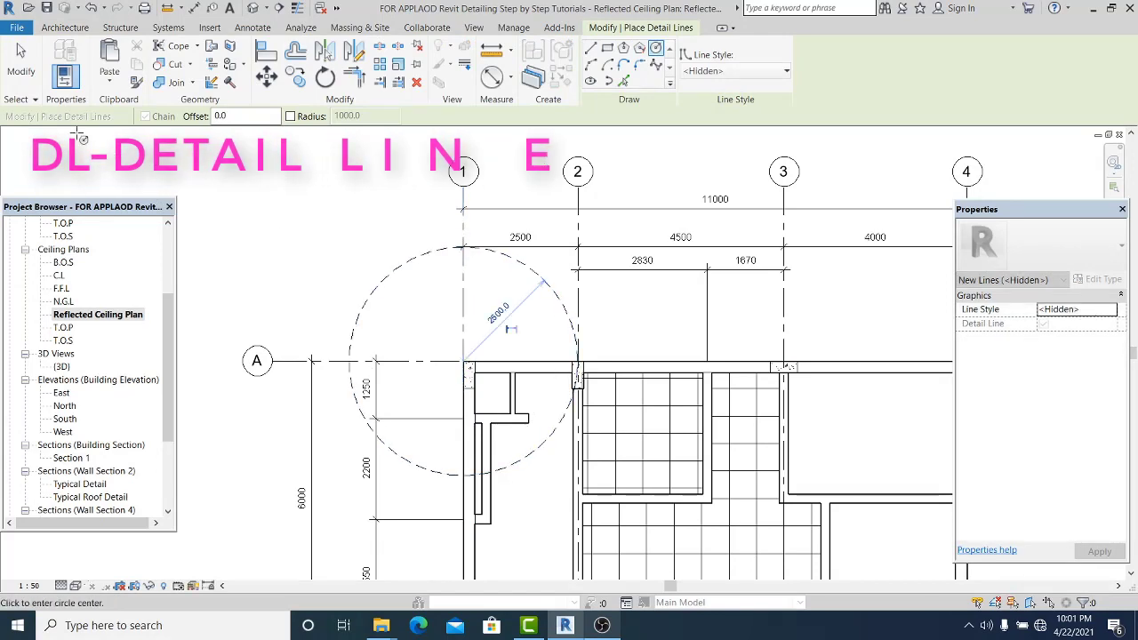
key("Escape")
- Move the new west-side dimension string outward until it lines up with the edge of the guide circle
middle_click_drag(225, 282, 227, 267)
scroll(267, 569, "up", 1)
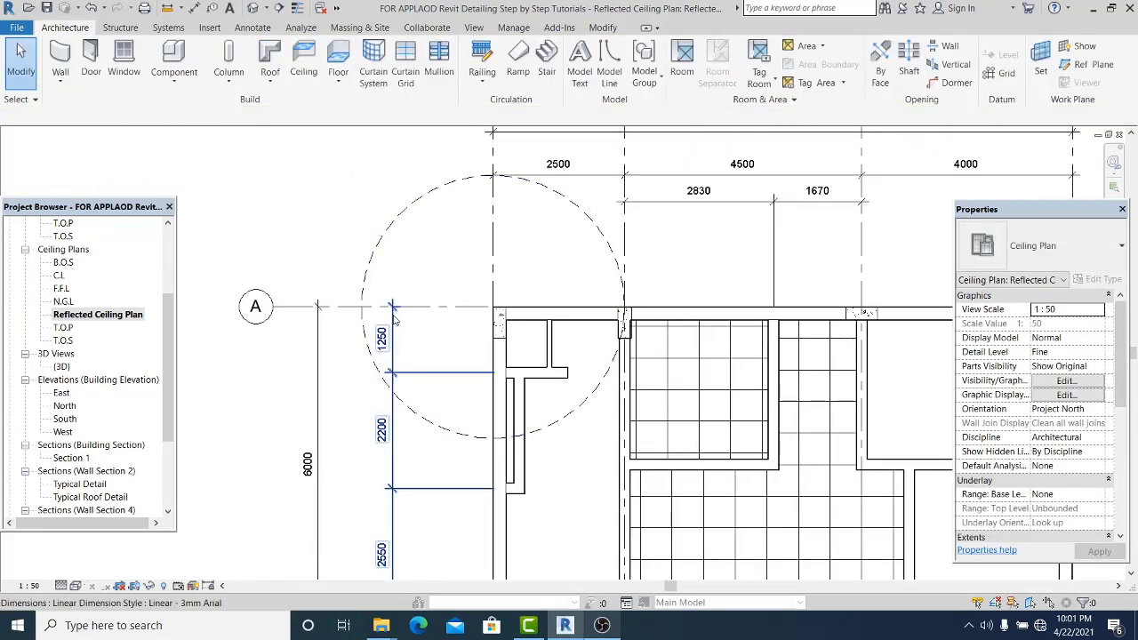
left_click(392, 338)
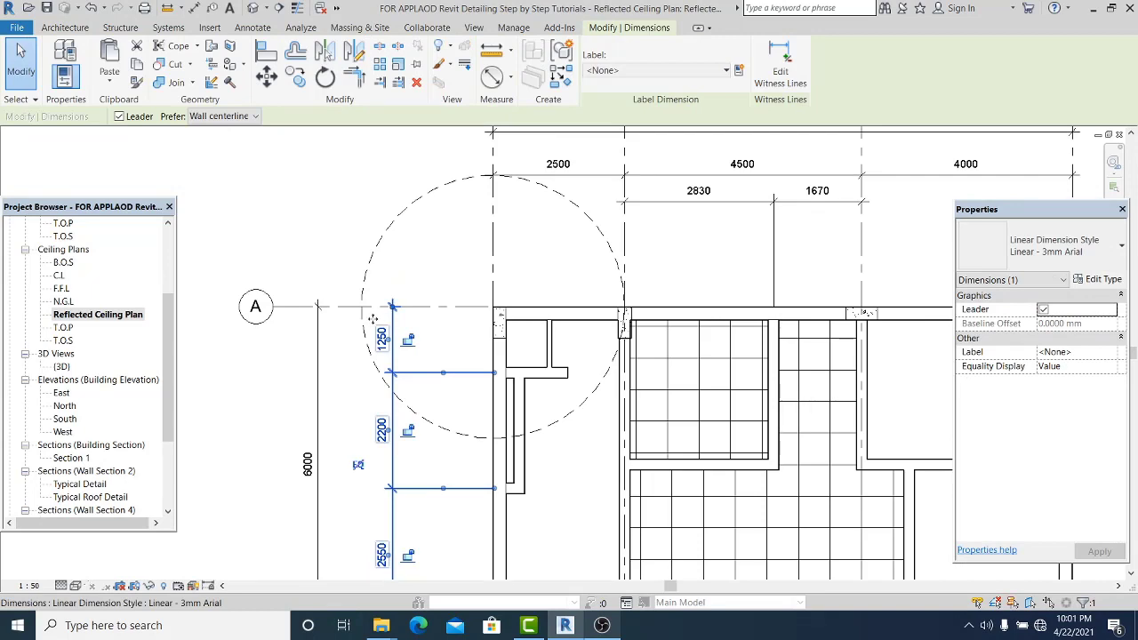
left_click_drag(373, 318, 363, 319)
left_click(381, 247)
- Delete the guide circle around the corner of grids A and 1
scroll(405, 265, "down", 1)
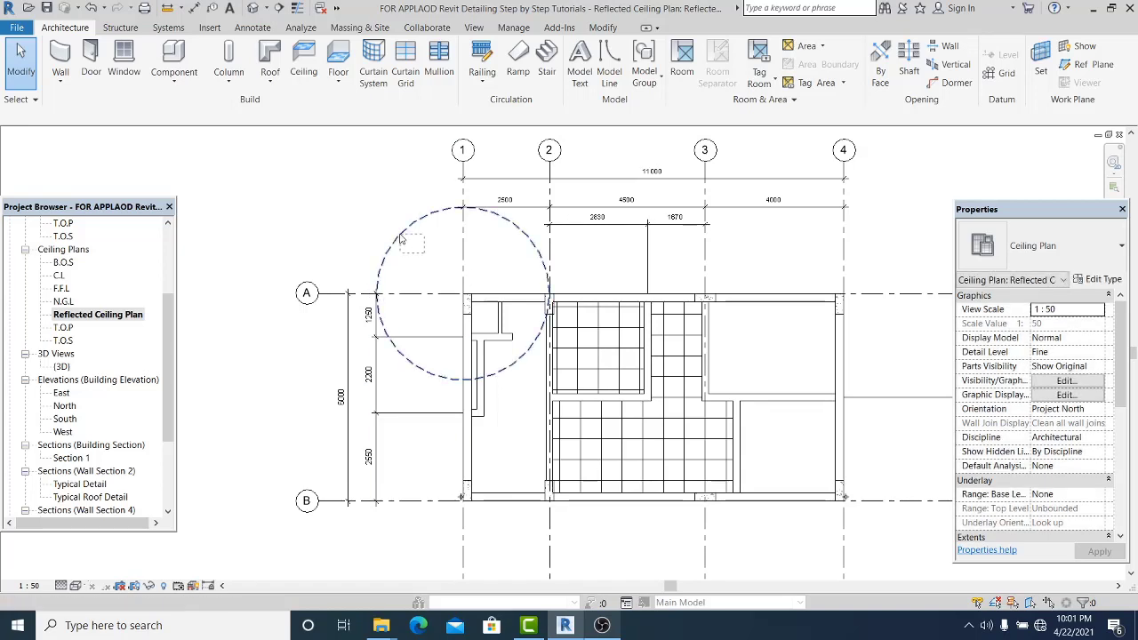
left_click_drag(425, 252, 397, 232)
key("Delete")
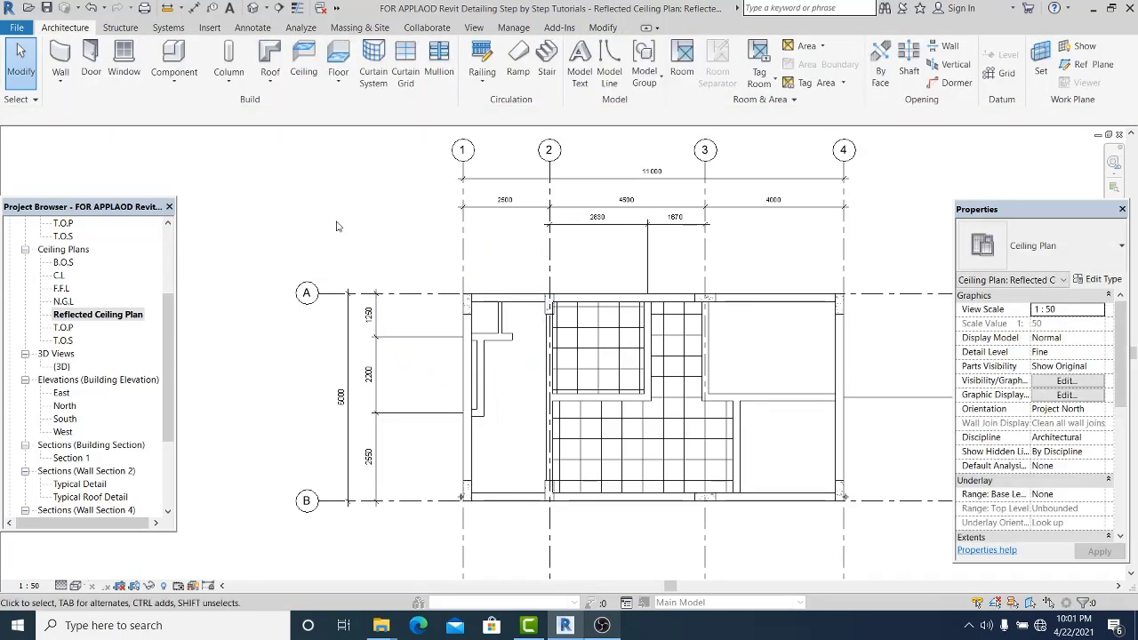
scroll(338, 220, "down", 1)
scroll(582, 253, "up", 2)
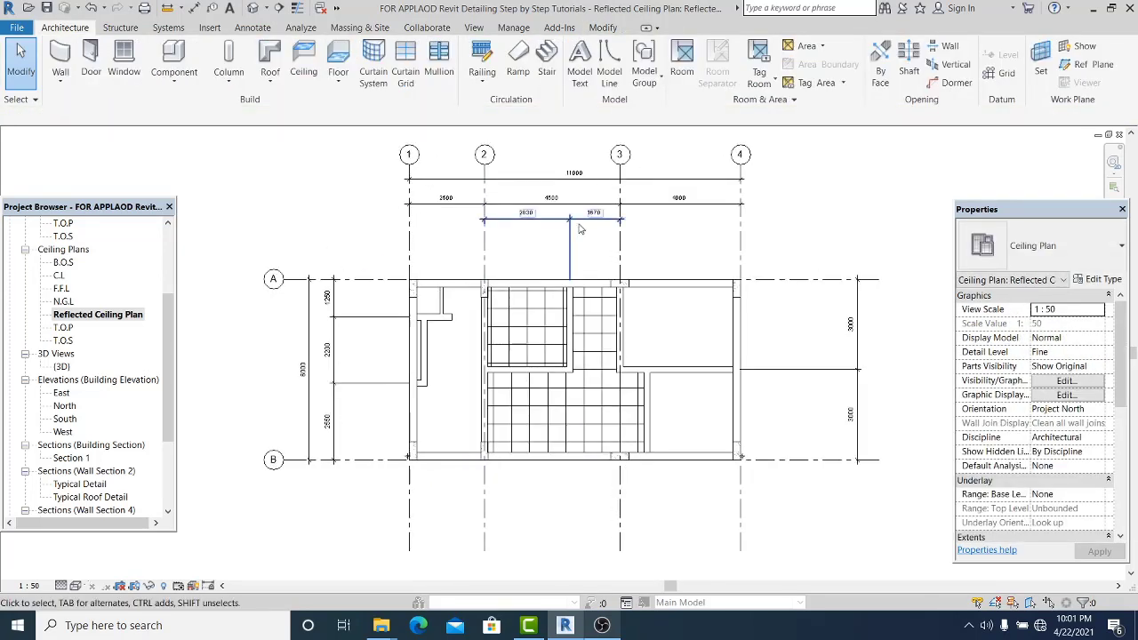
left_click(558, 225)
scroll(557, 224, "up", 1)
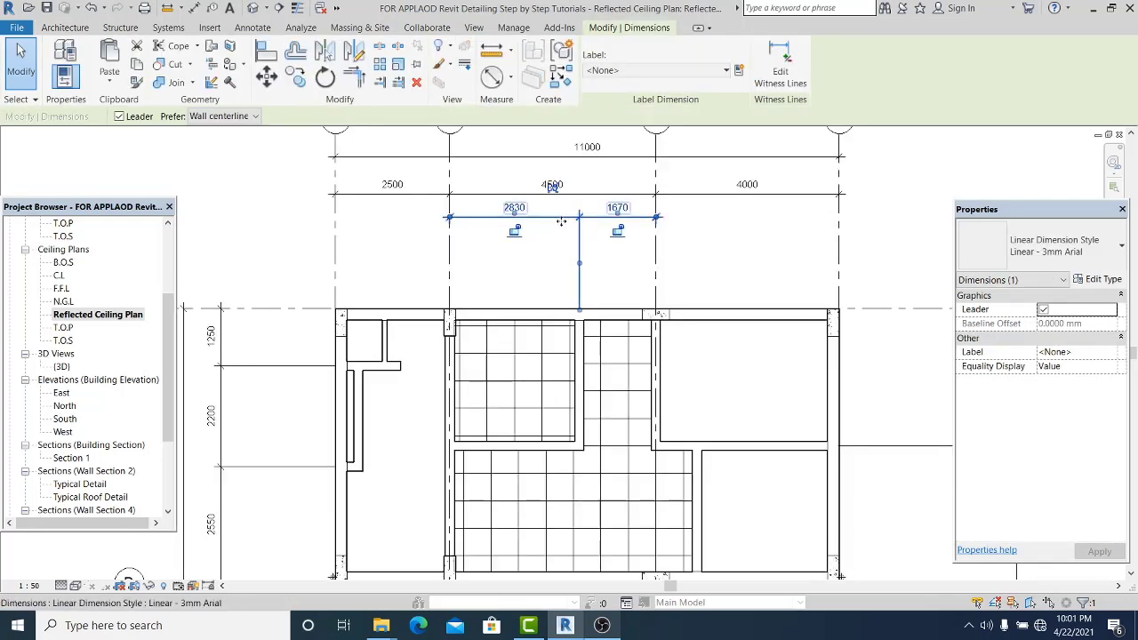
left_click(616, 249)
scroll(618, 250, "down", 2)
middle_click_drag(626, 253, 553, 262)
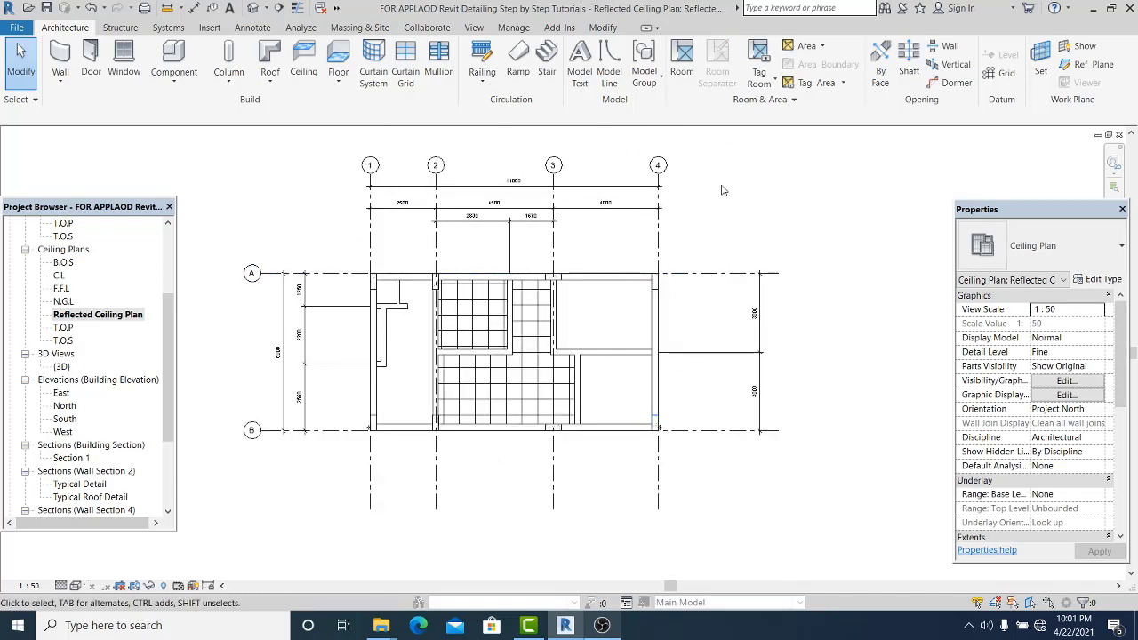
scroll(378, 338, "up", 1)
middle_click_drag(400, 341, 427, 354)
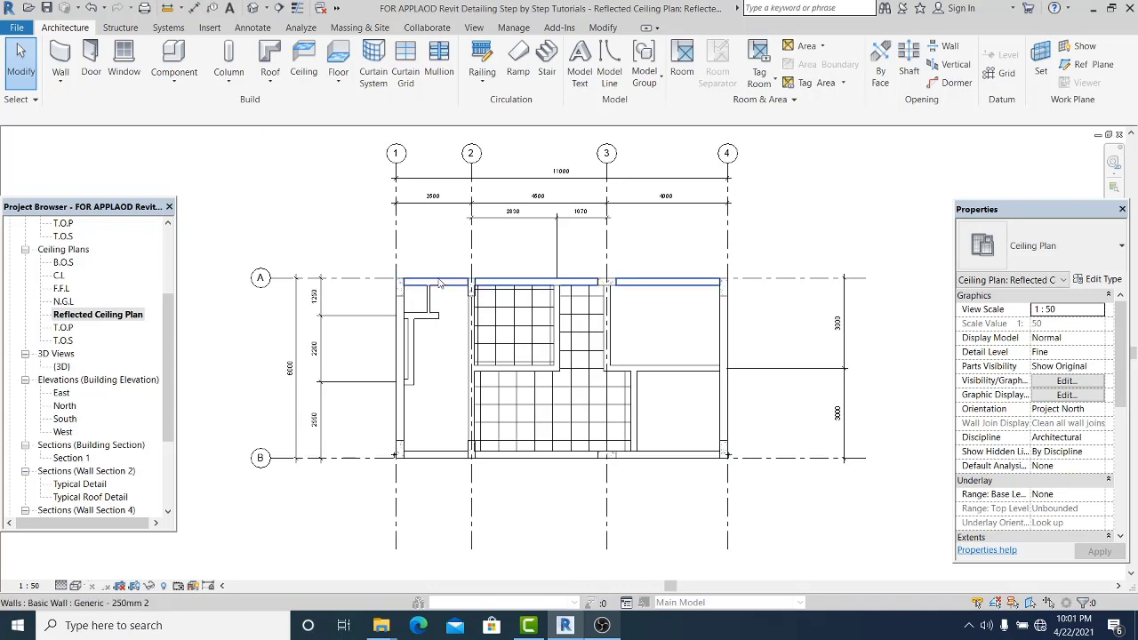
middle_click_drag(434, 291, 399, 293)
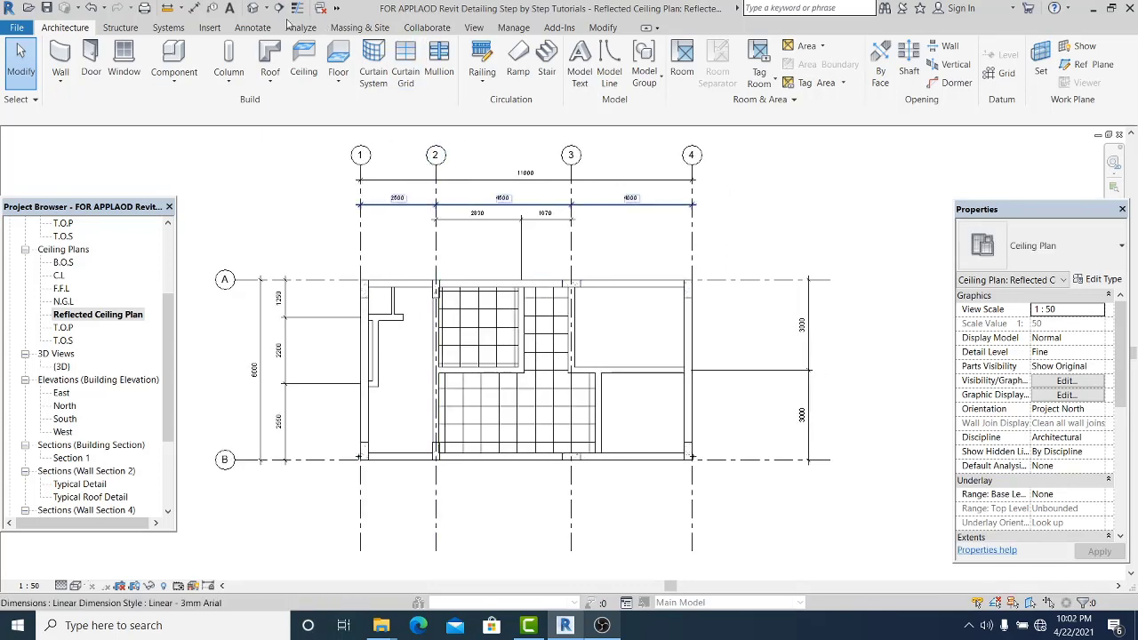
- Start a filled region and duplicate its type PRECAST 7 as a new type under the suggested name
left_click(253, 28)
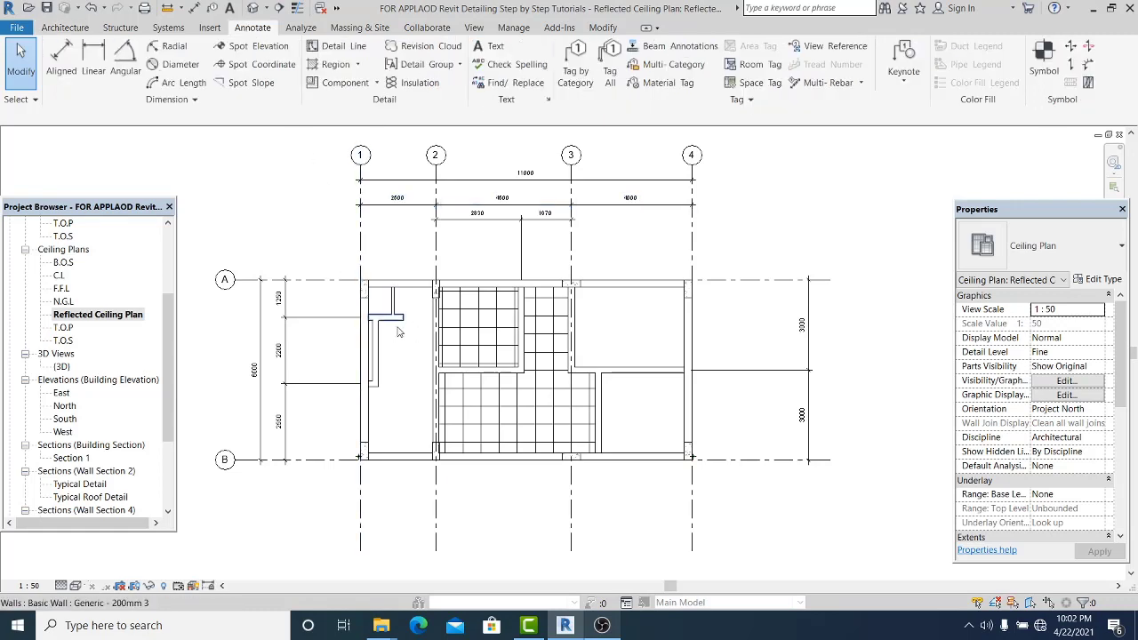
scroll(398, 338, "up", 1)
middle_click_drag(418, 340, 450, 342)
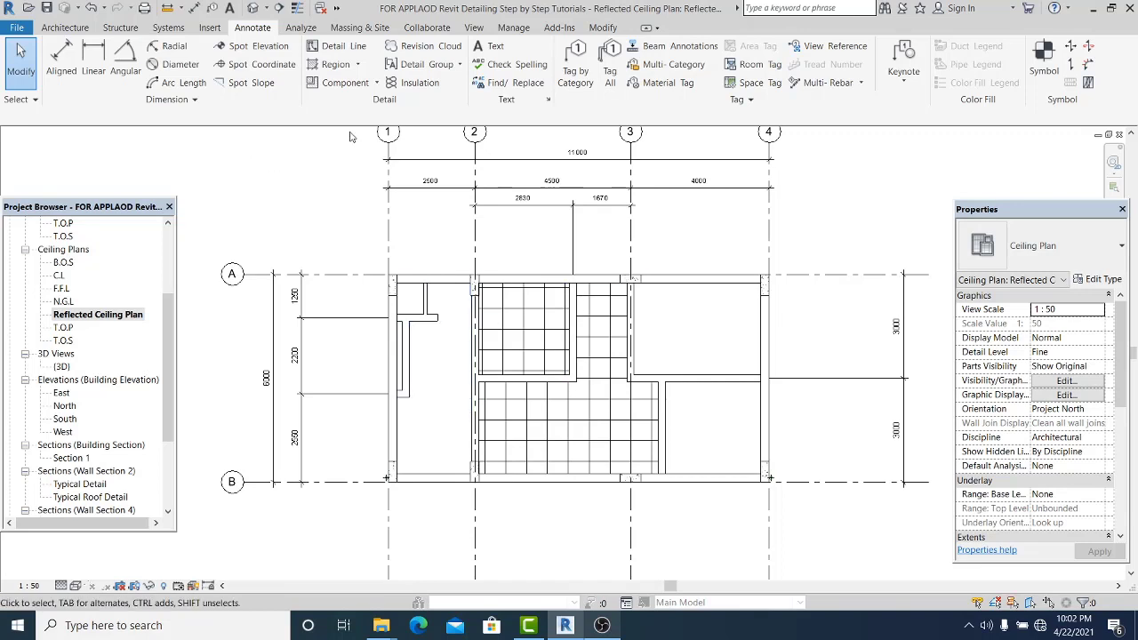
left_click(357, 64)
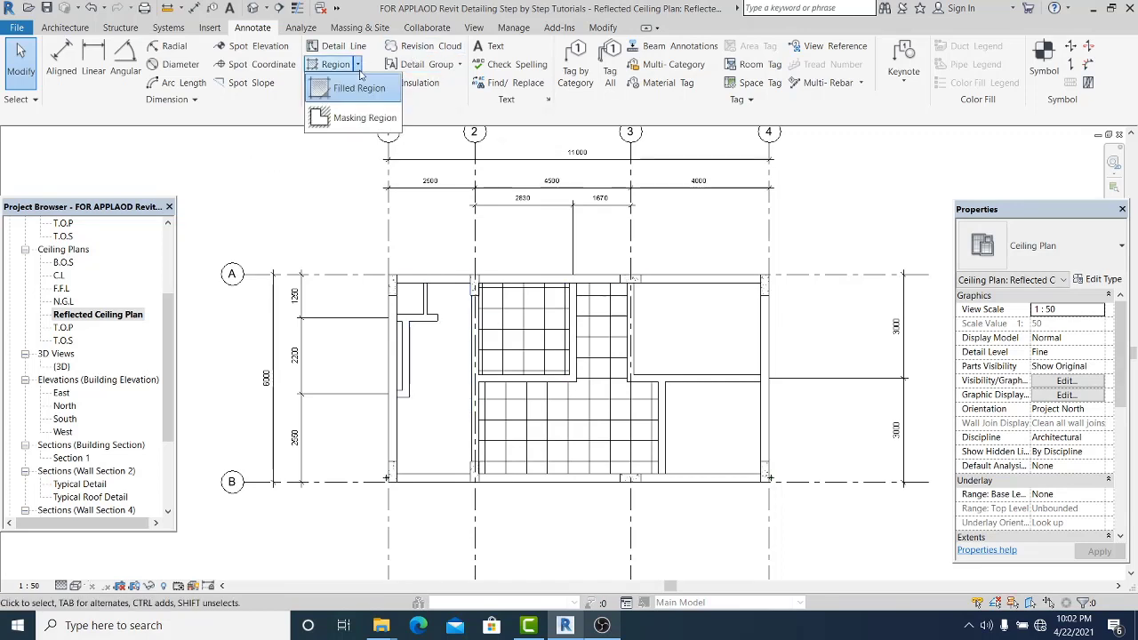
left_click(334, 95)
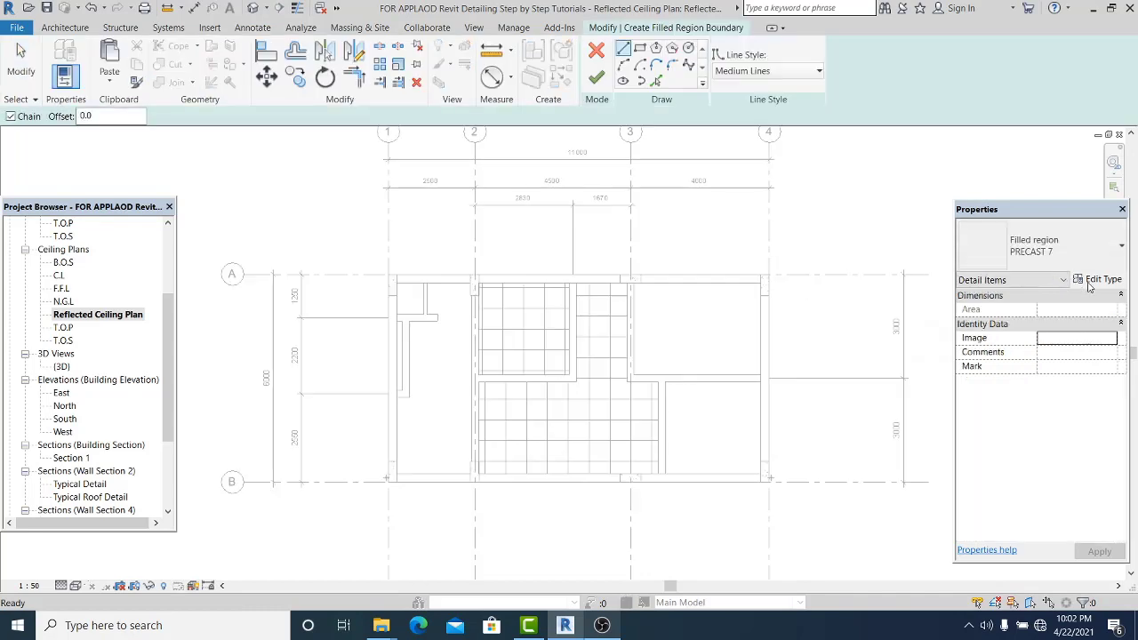
left_click(1099, 279)
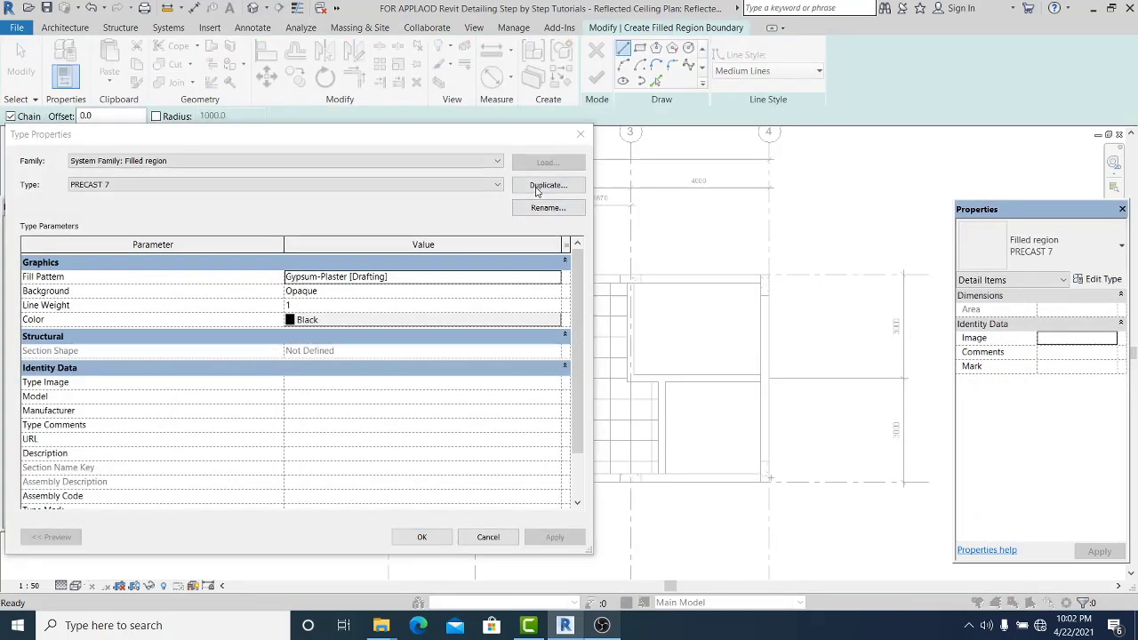
left_click(548, 185)
left_click(875, 317)
- Use the Gypsum-Plaster drafting fill pattern for the new filled region type and apply the type settings
left_click(505, 278)
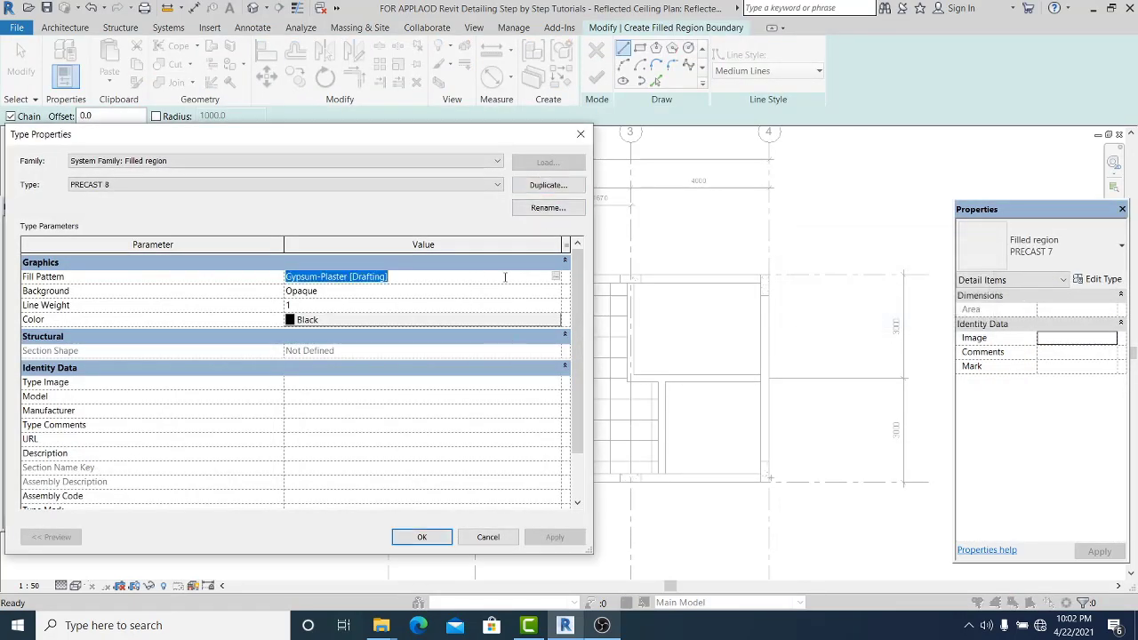
left_click(557, 277)
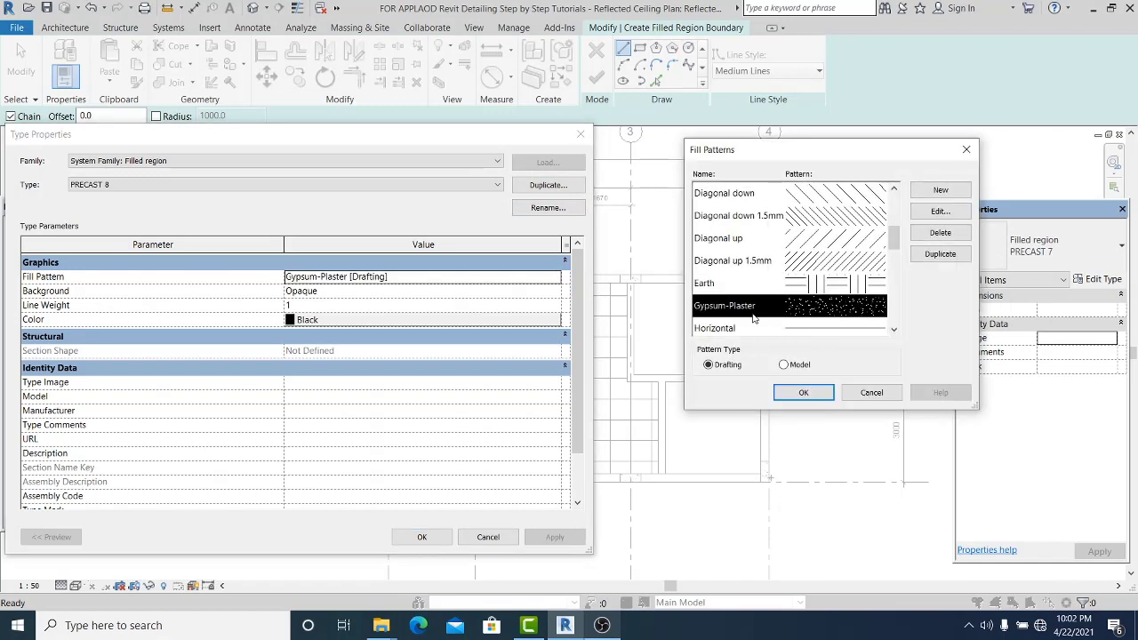
left_click(803, 392)
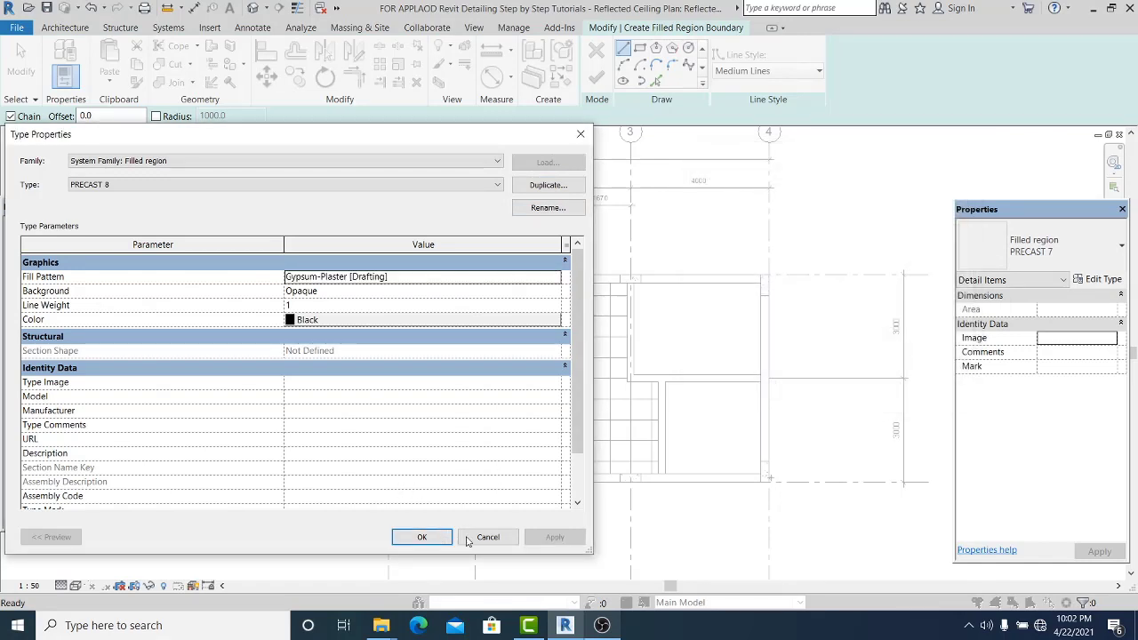
left_click(421, 537)
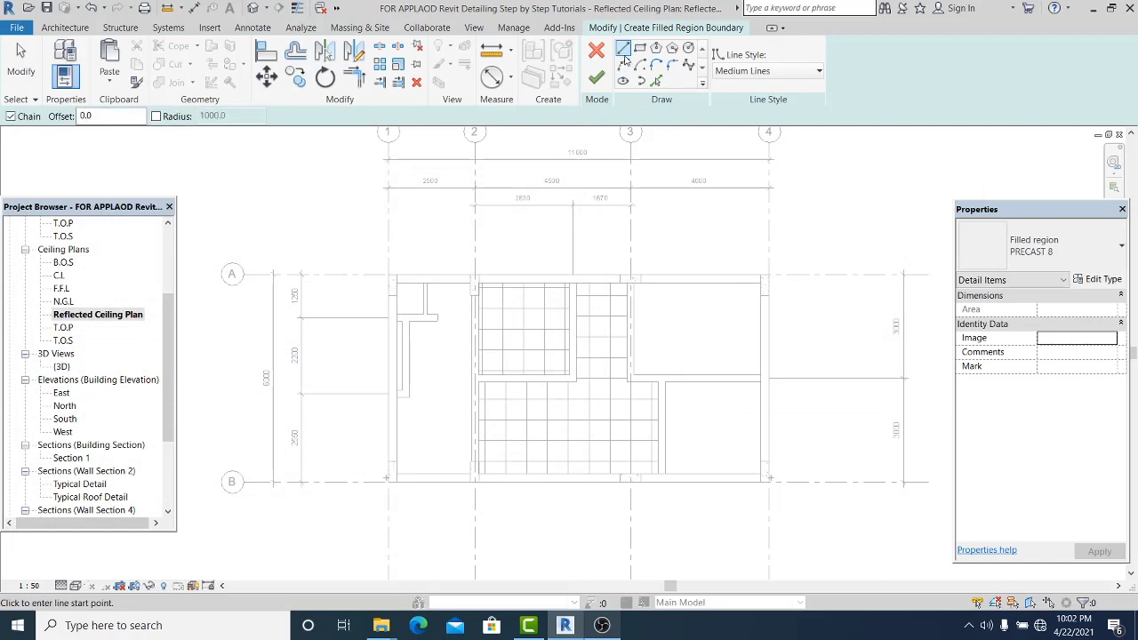
- Sketch the region boundary from the small northwest room's east wall along the north wall and around the column at A-2
scroll(418, 276, "up", 4)
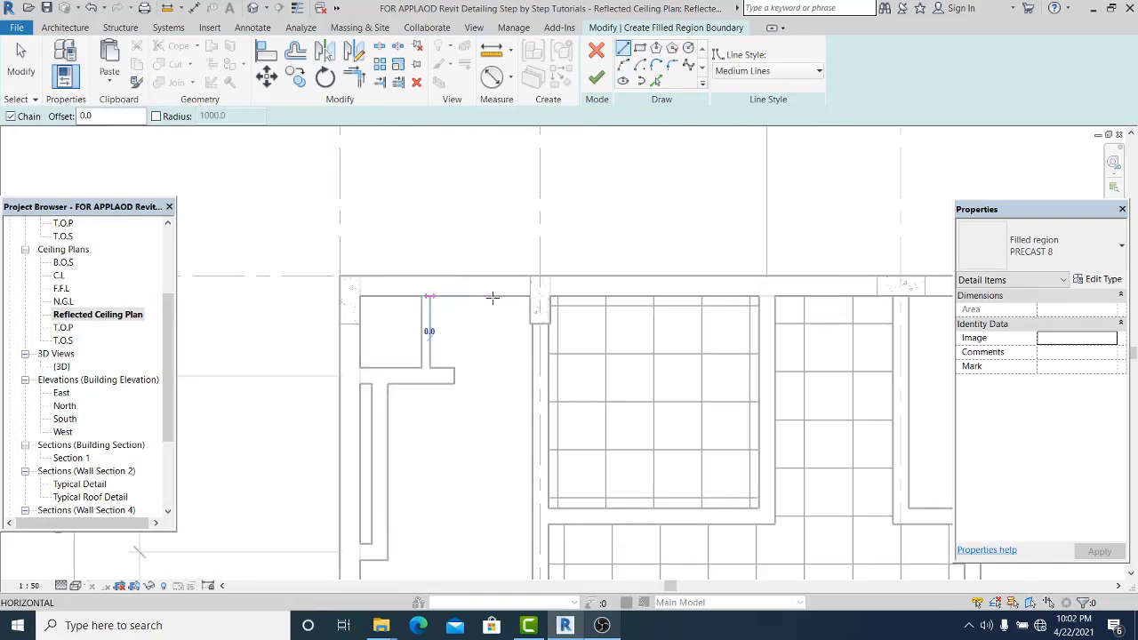
left_click(429, 295)
left_click(529, 295)
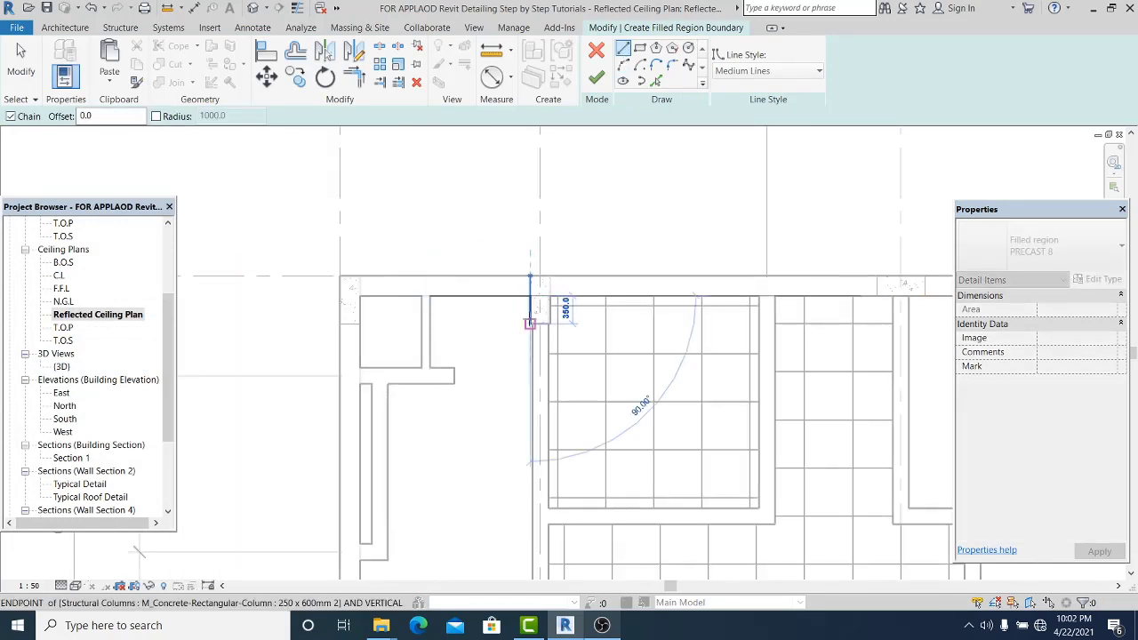
left_click(529, 323)
scroll(527, 317, "up", 2)
scroll(530, 327, "up", 1)
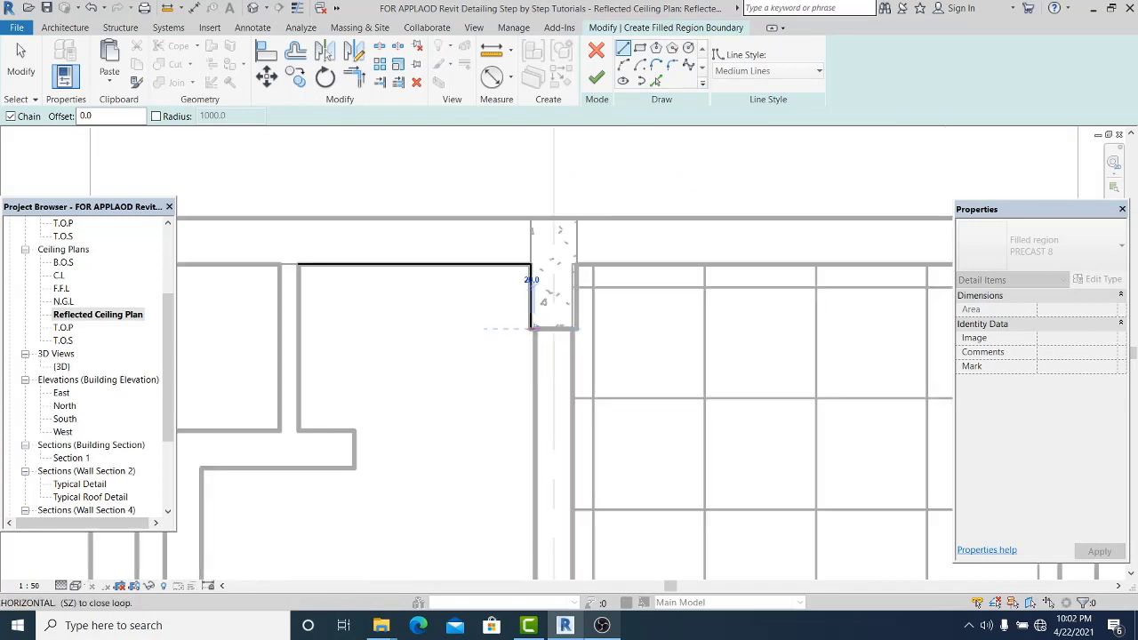
left_click(535, 331)
- Continue the region boundary along the west face of the grid 2 wall and around the column at B-2
scroll(546, 484, "down", 2)
middle_click_drag(546, 485, 571, 243)
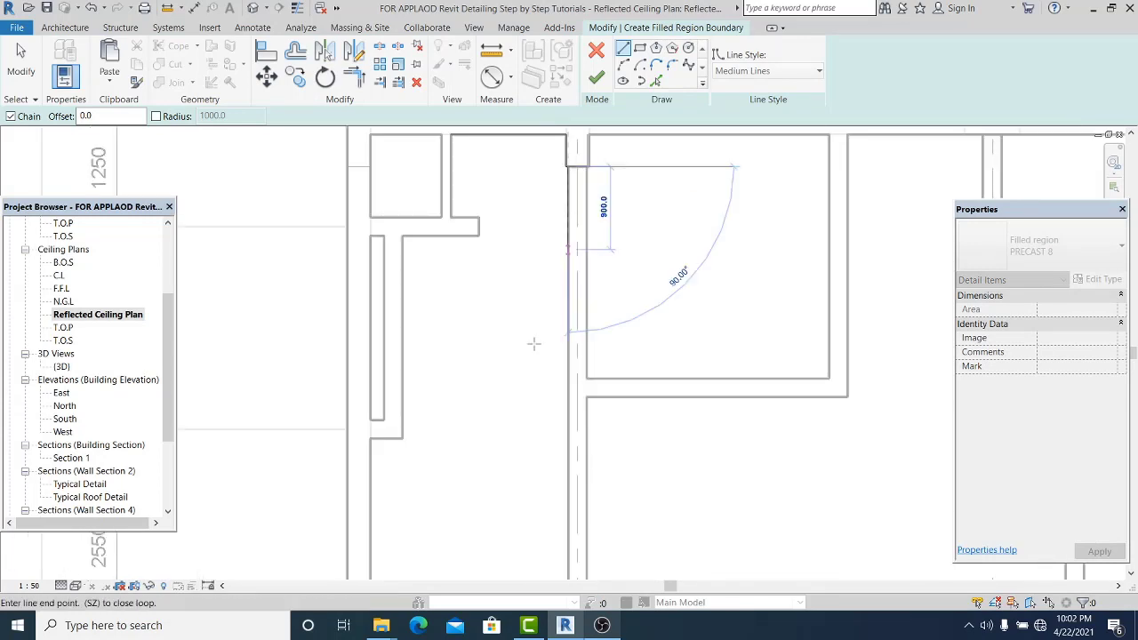
middle_click_drag(541, 381, 546, 255)
scroll(560, 278, "down", 1)
scroll(573, 407, "up", 5)
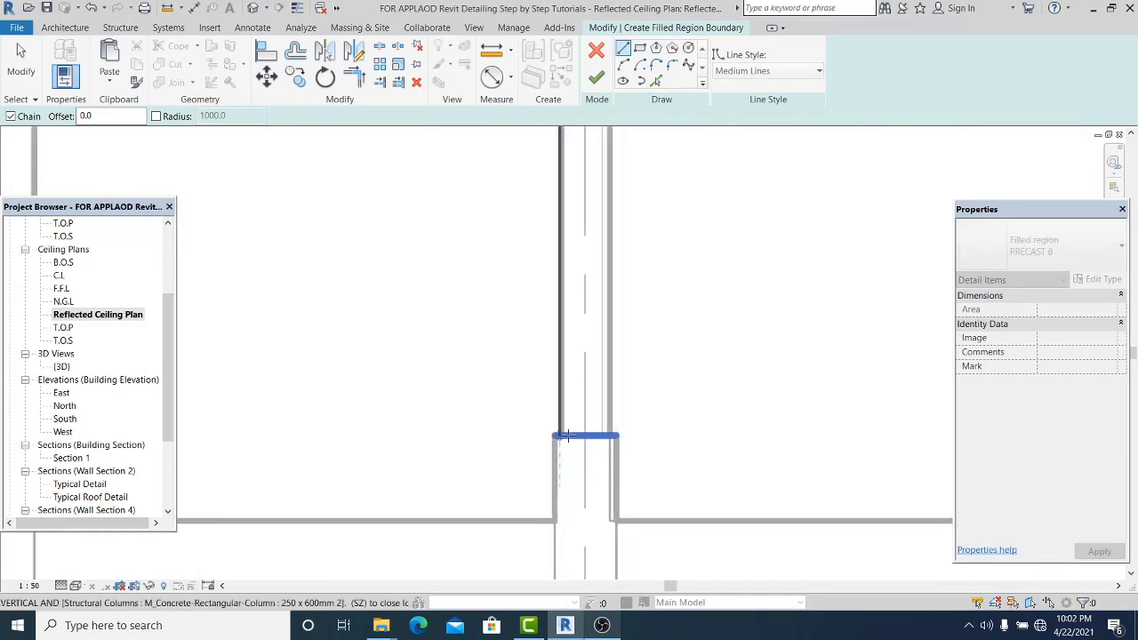
left_click(562, 435)
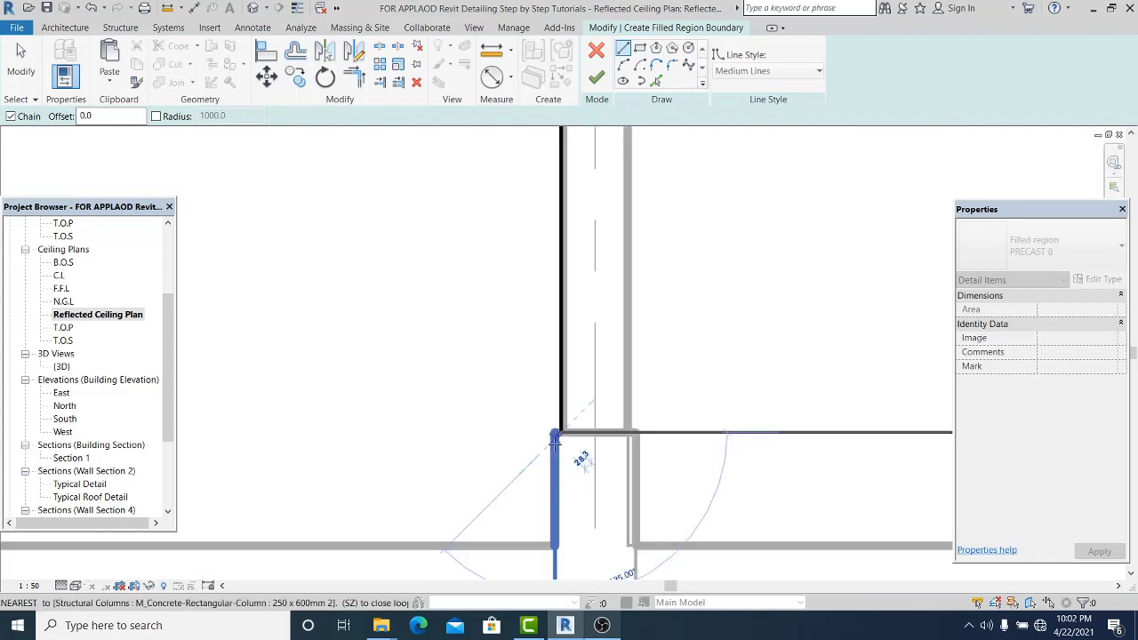
middle_click_drag(559, 436, 597, 352)
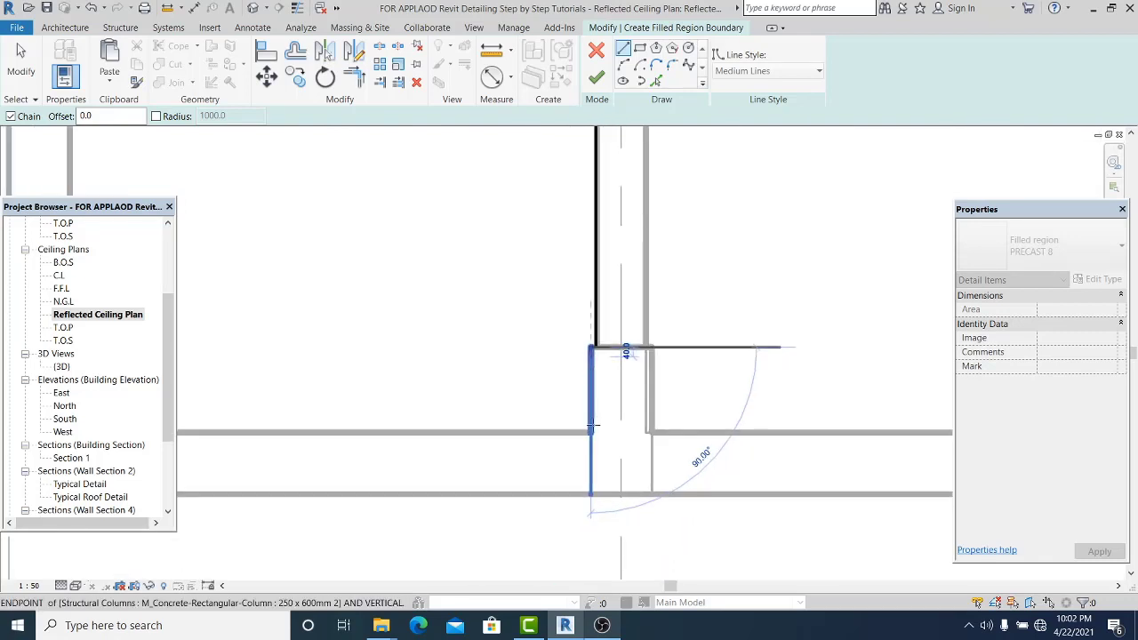
left_click(592, 432)
- Continue the boundary along the south wall's inner face, up the west wall and along the short interior wall's end
scroll(525, 425, "down", 2)
middle_click_drag(525, 425, 713, 448)
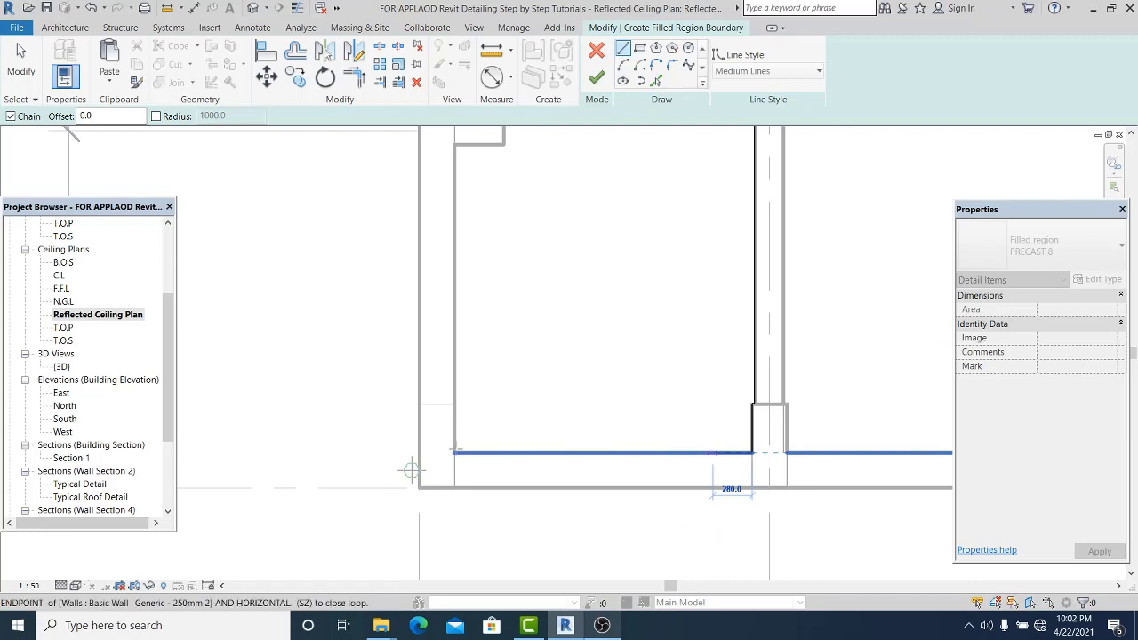
left_click(452, 452)
middle_click_drag(460, 254, 472, 391)
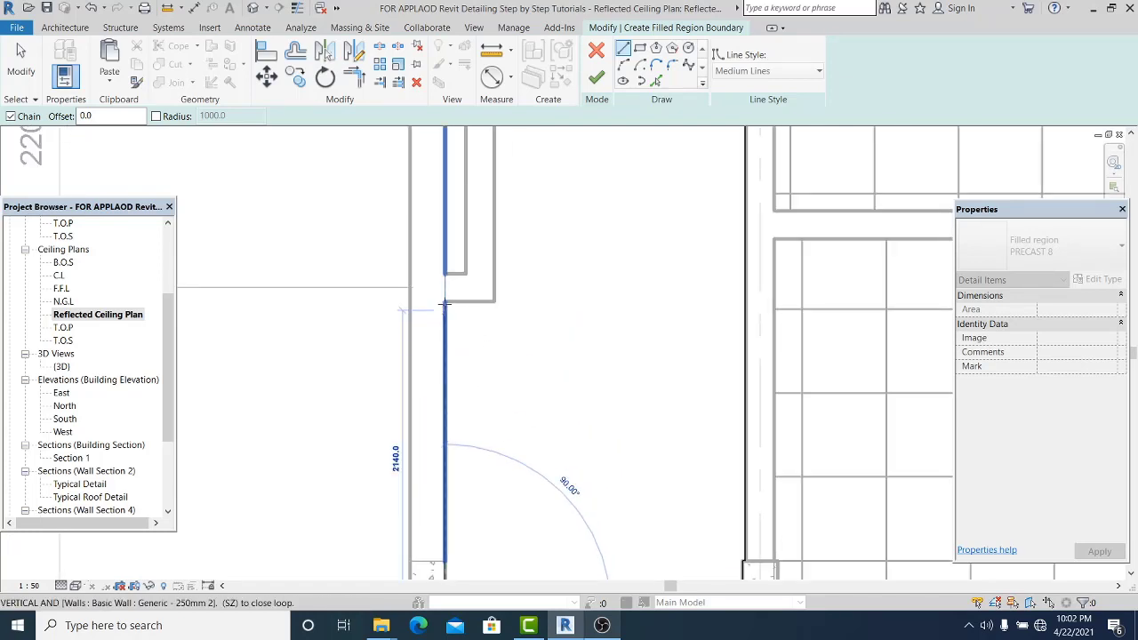
left_click(444, 303)
left_click(495, 302)
- Close the boundary around the northwest interior walls back to its starting corner, finish the filled region and deselect it
scroll(495, 272, "down", 3)
middle_click_drag(496, 272, 503, 540)
scroll(490, 308, "up", 1)
left_click(490, 302)
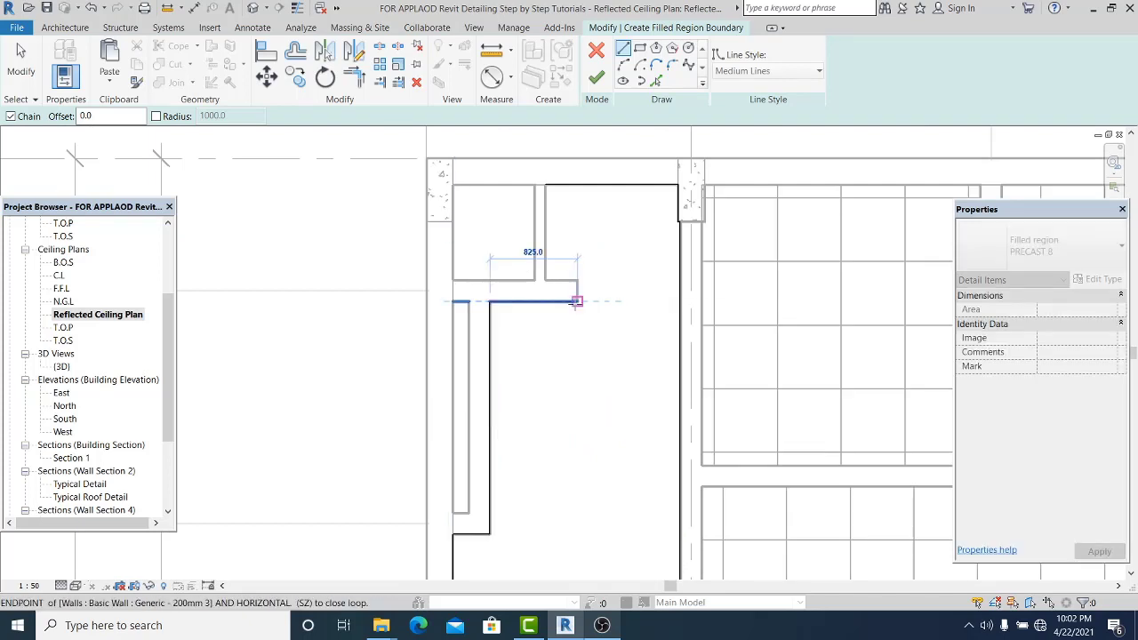
left_click(576, 303)
left_click(577, 281)
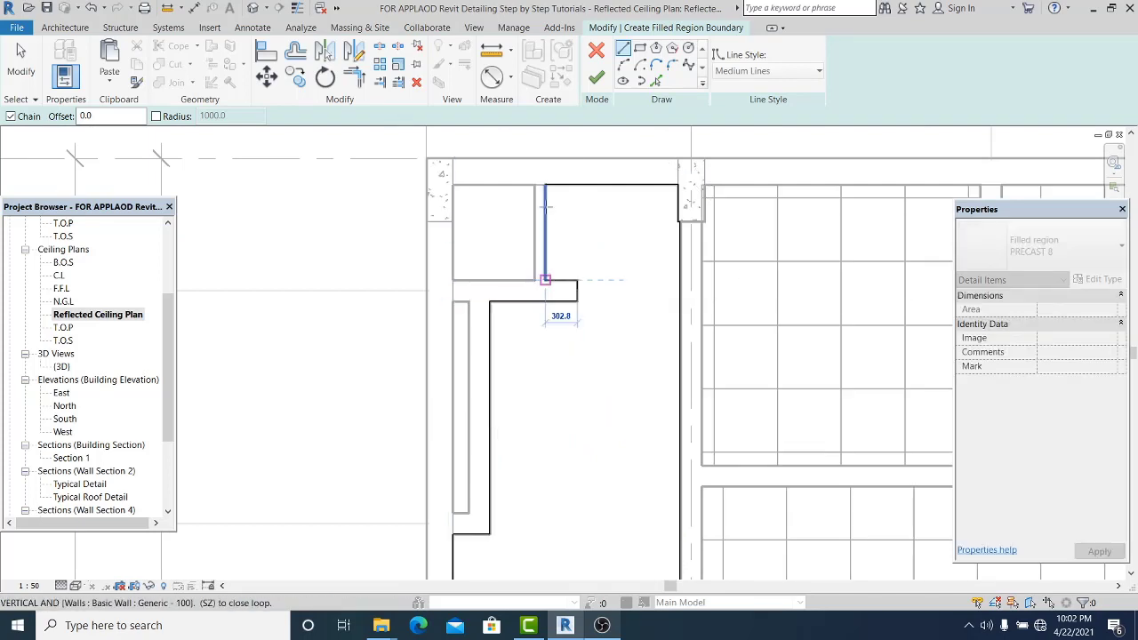
left_click(545, 280)
left_click(545, 185)
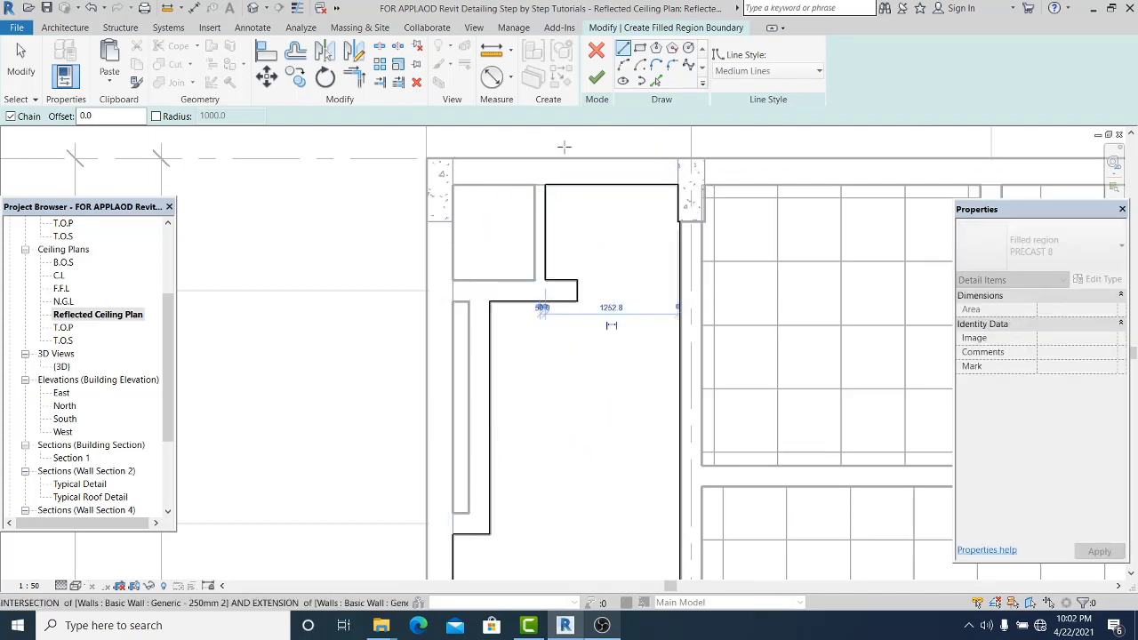
left_click(595, 78)
scroll(463, 269, "down", 2)
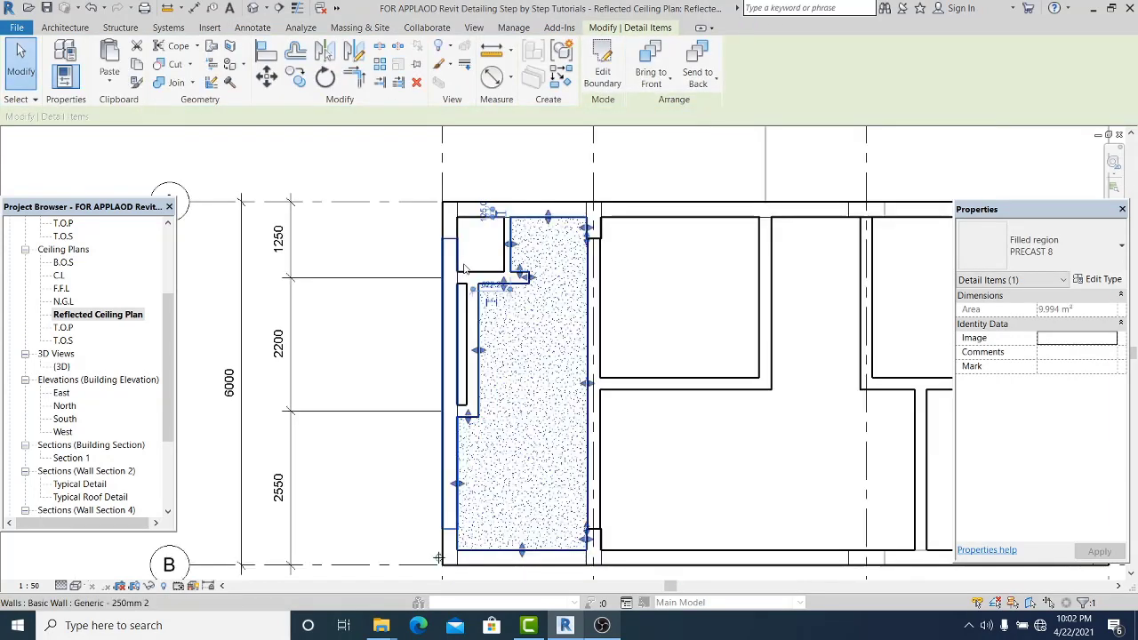
scroll(465, 268, "down", 2)
left_click(371, 193)
middle_click_drag(455, 279, 346, 264)
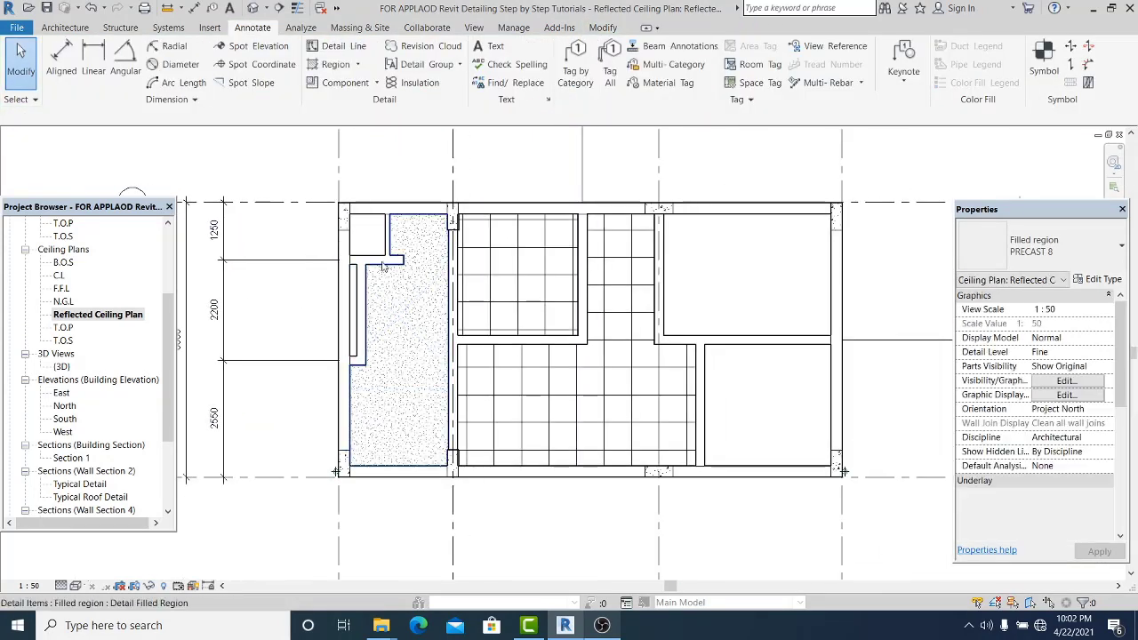
scroll(600, 356, "down", 3)
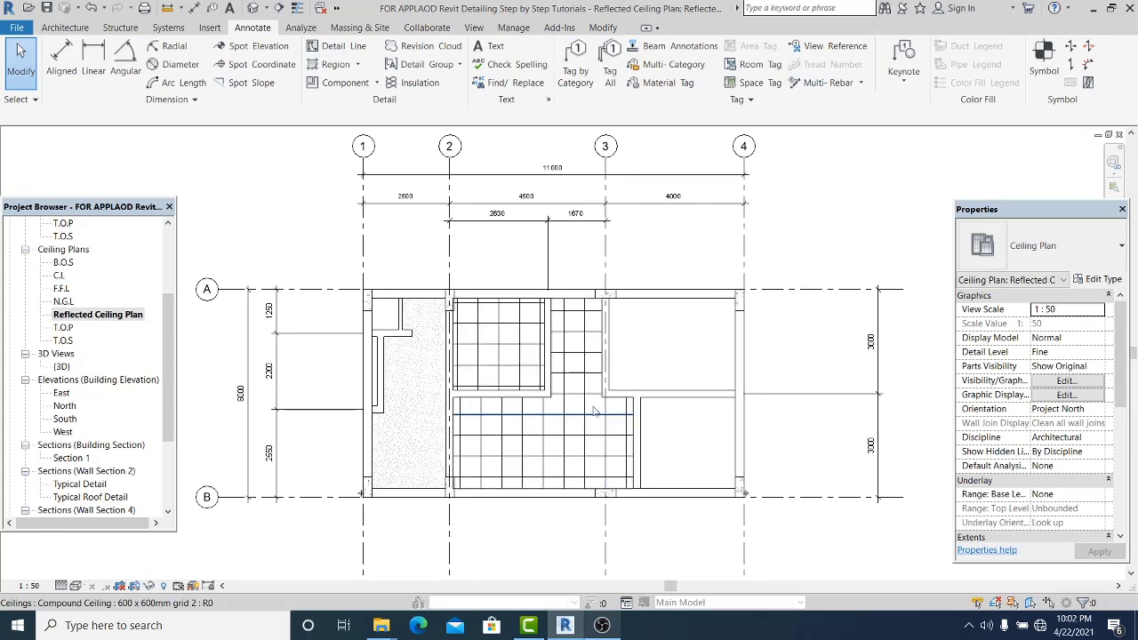
middle_click_drag(345, 238, 374, 238)
scroll(347, 238, "down", 1)
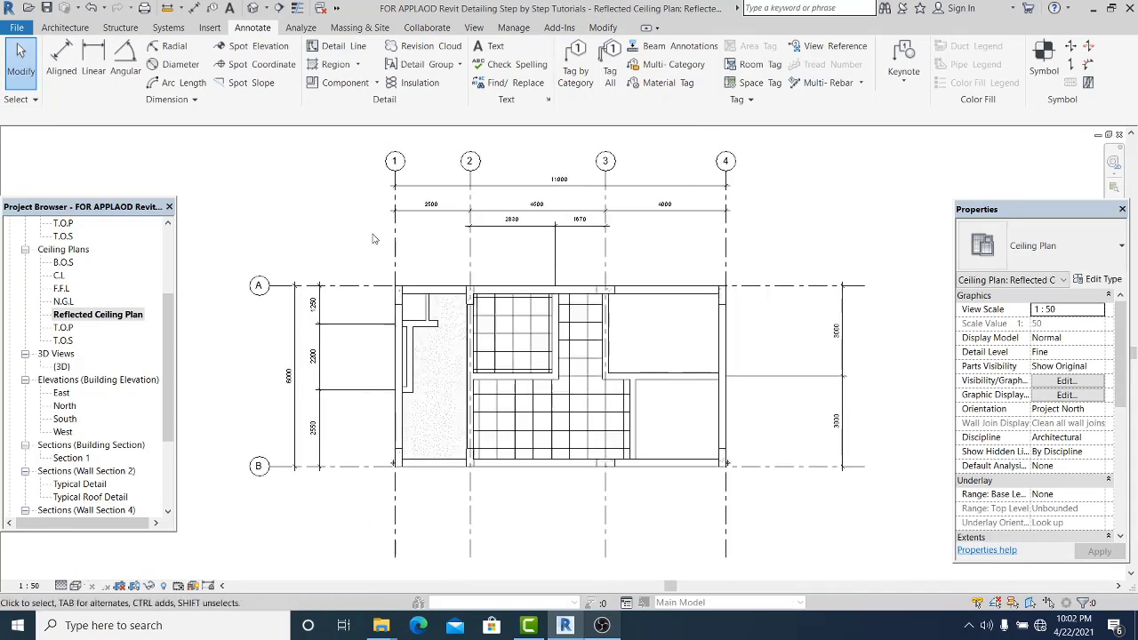
middle_click_drag(341, 280, 392, 261)
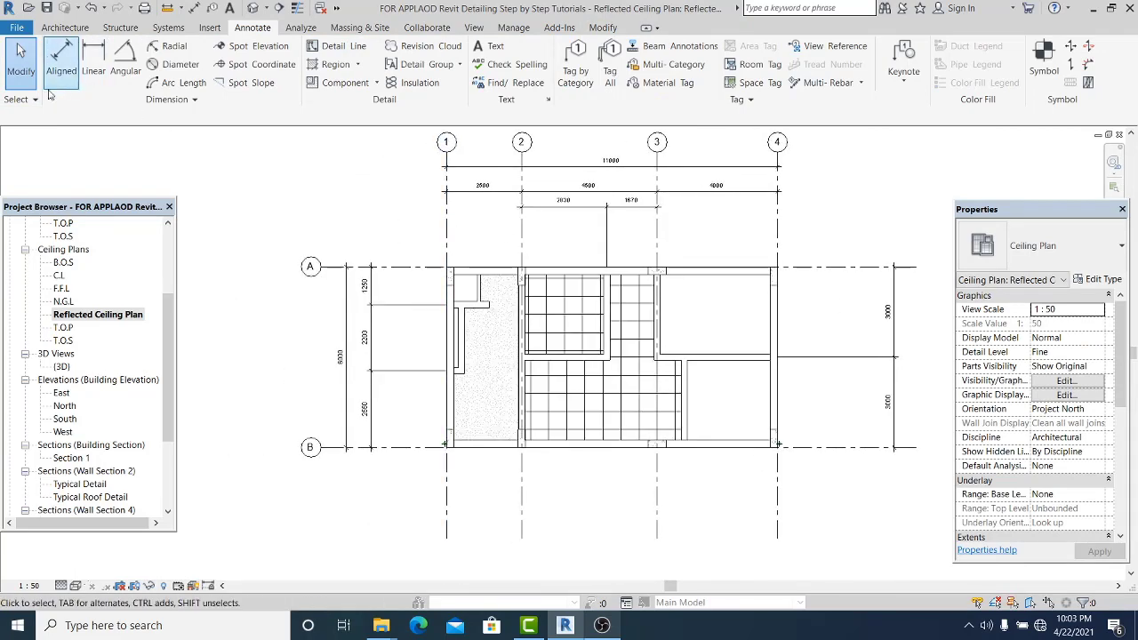
middle_click_drag(303, 222, 285, 224)
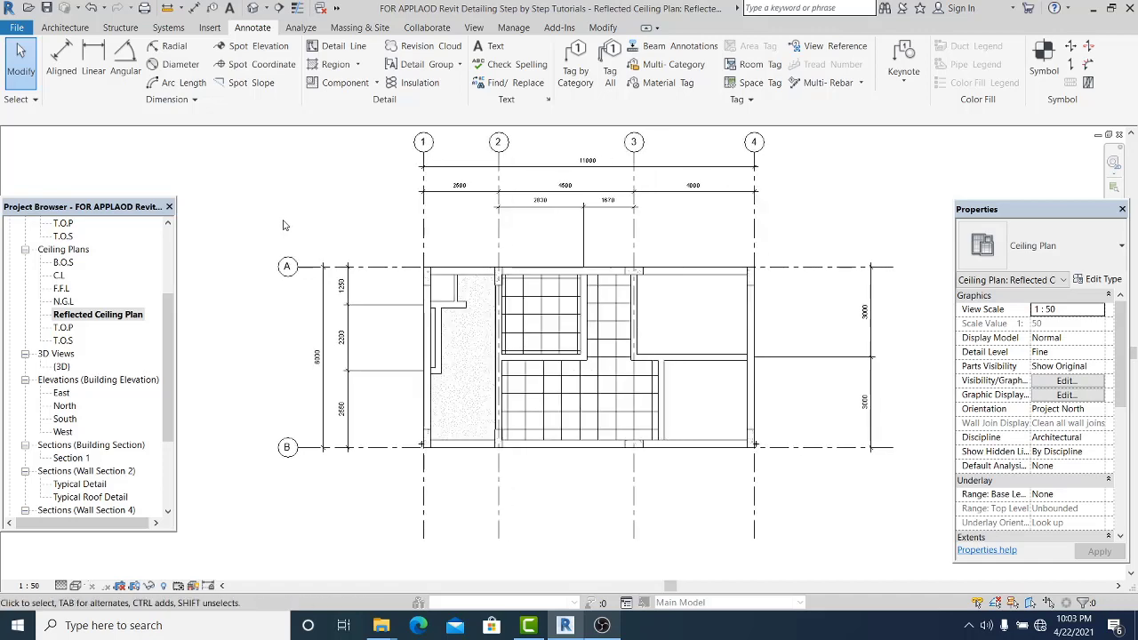
scroll(401, 231, "up", 2)
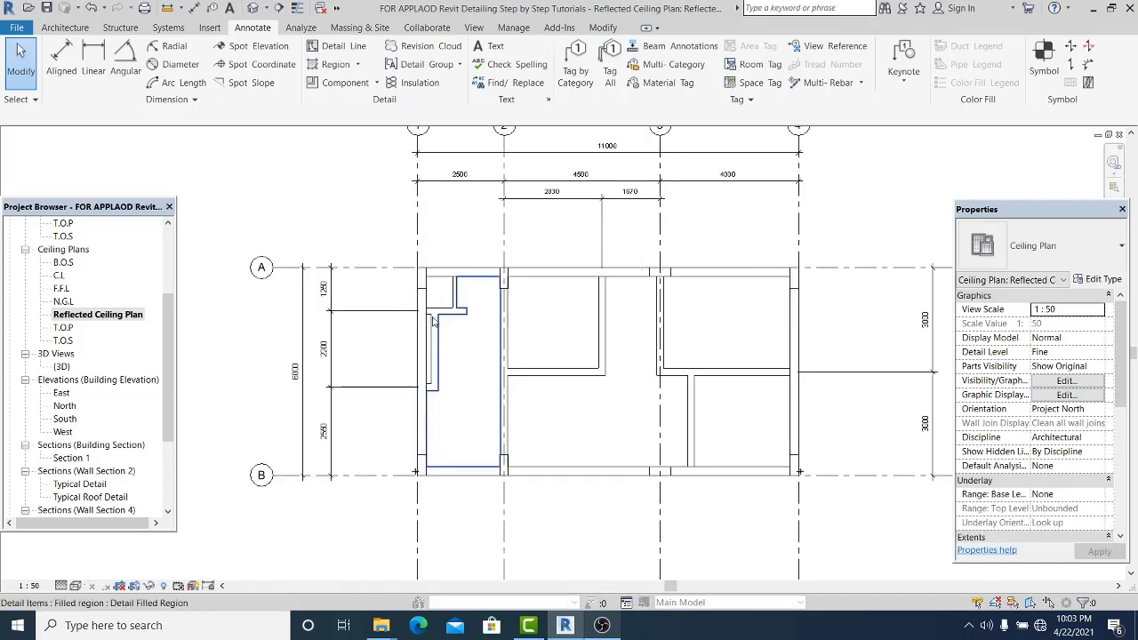
middle_click_drag(409, 289, 393, 295)
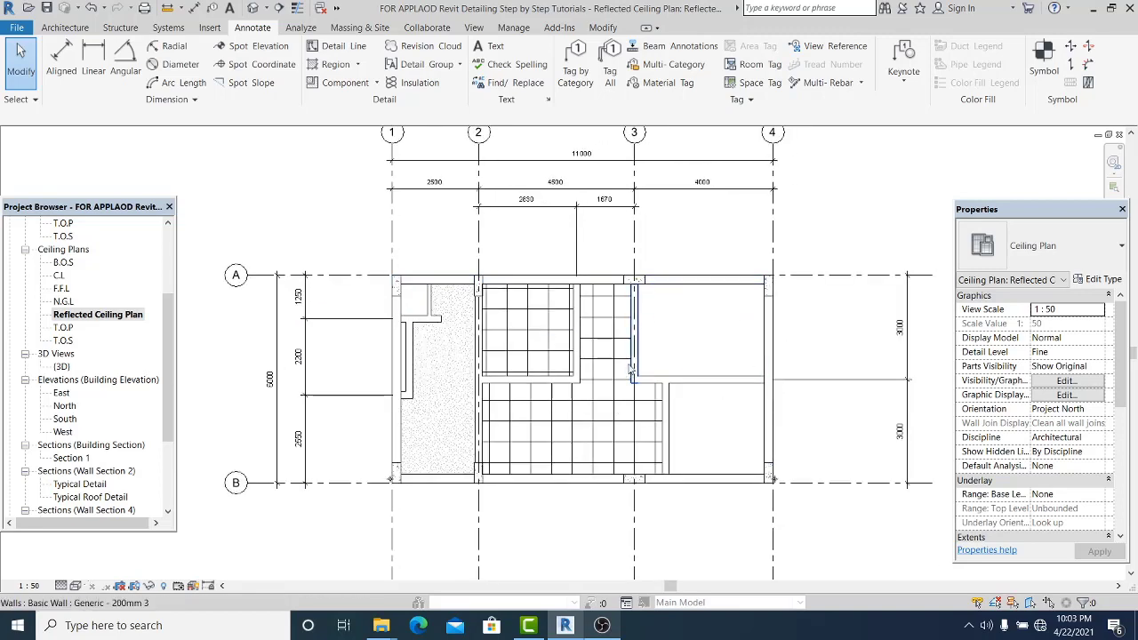
middle_click_drag(462, 317, 461, 322)
- Draw two crossing <Hidden> detail lines corner to corner inside the narrow shaft by the west wall, finishing the command
scroll(329, 254, "up", 3)
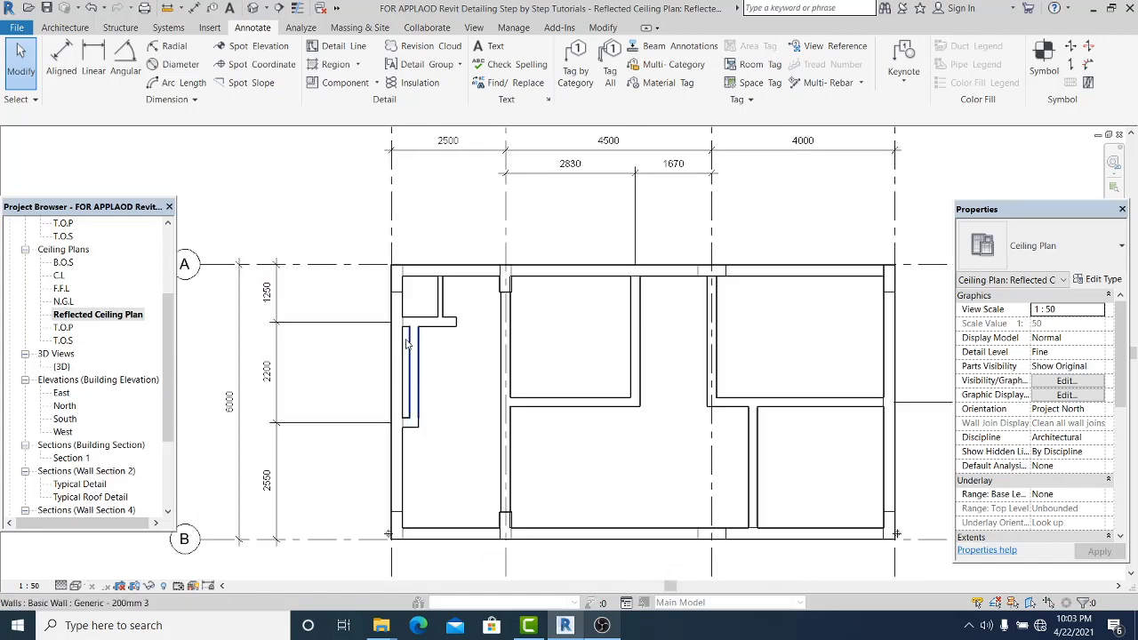
scroll(373, 267, "up", 2)
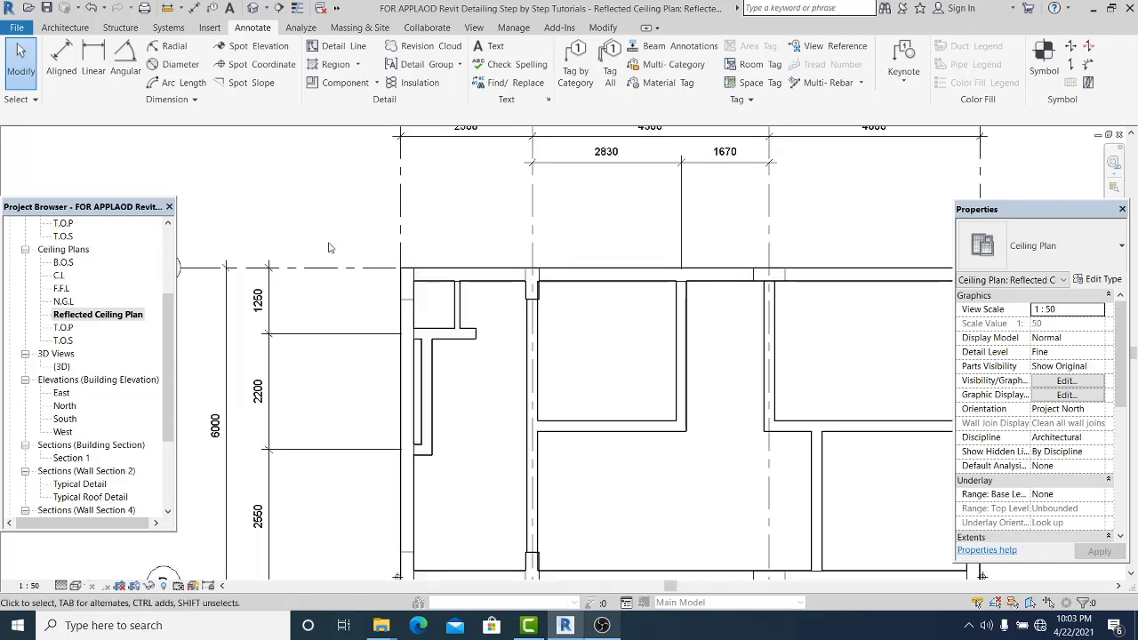
scroll(422, 356, "up", 2)
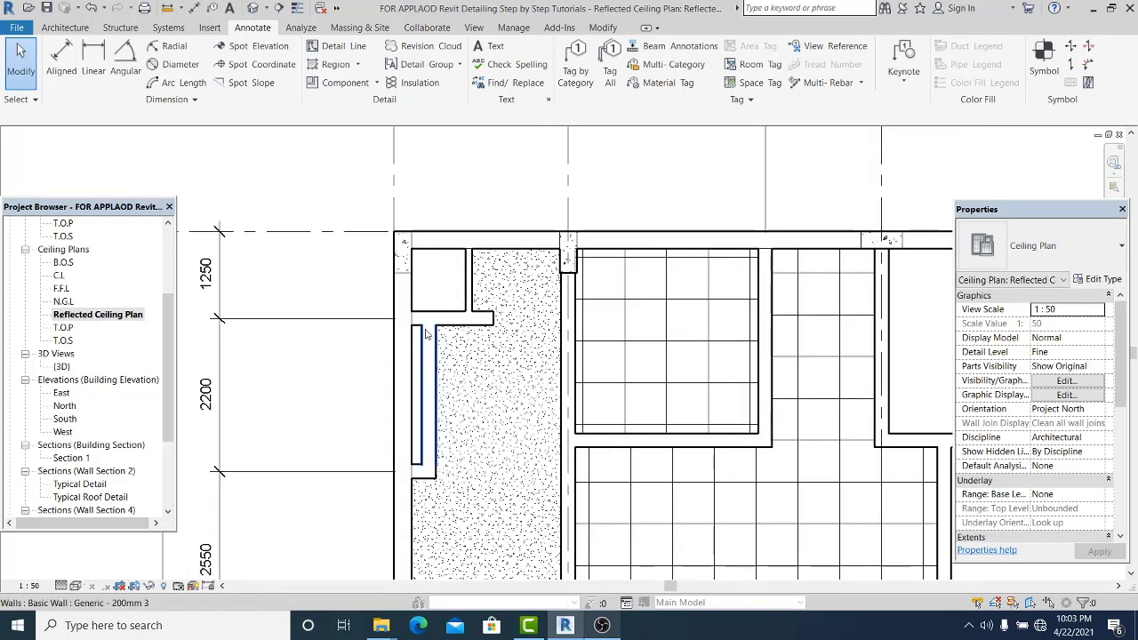
middle_click_drag(430, 365, 456, 356)
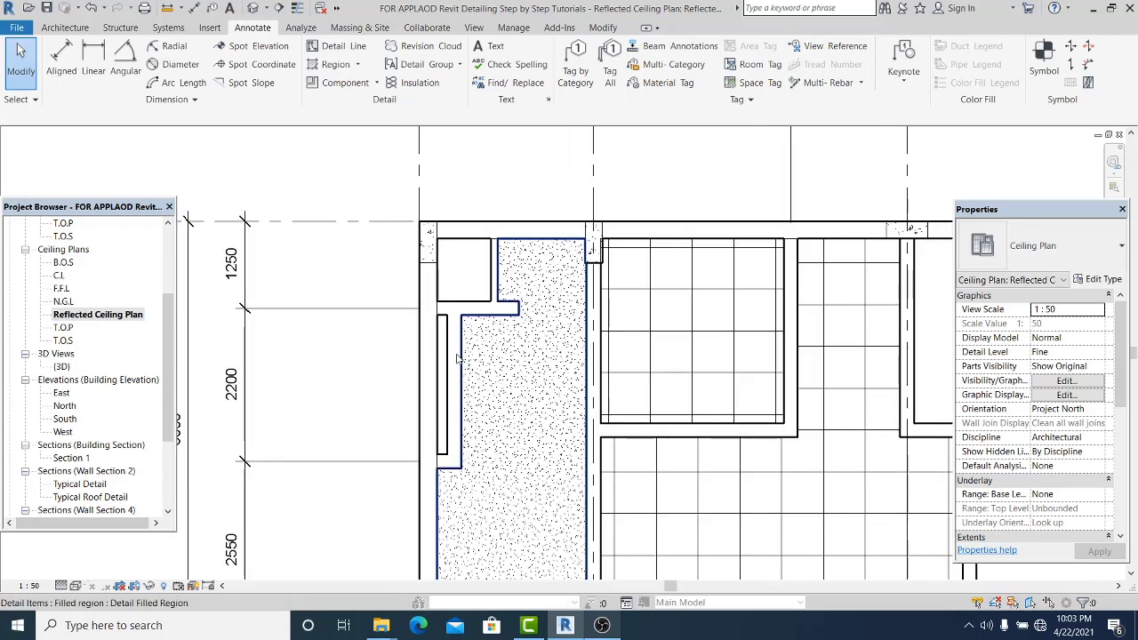
key("d")
key("l")
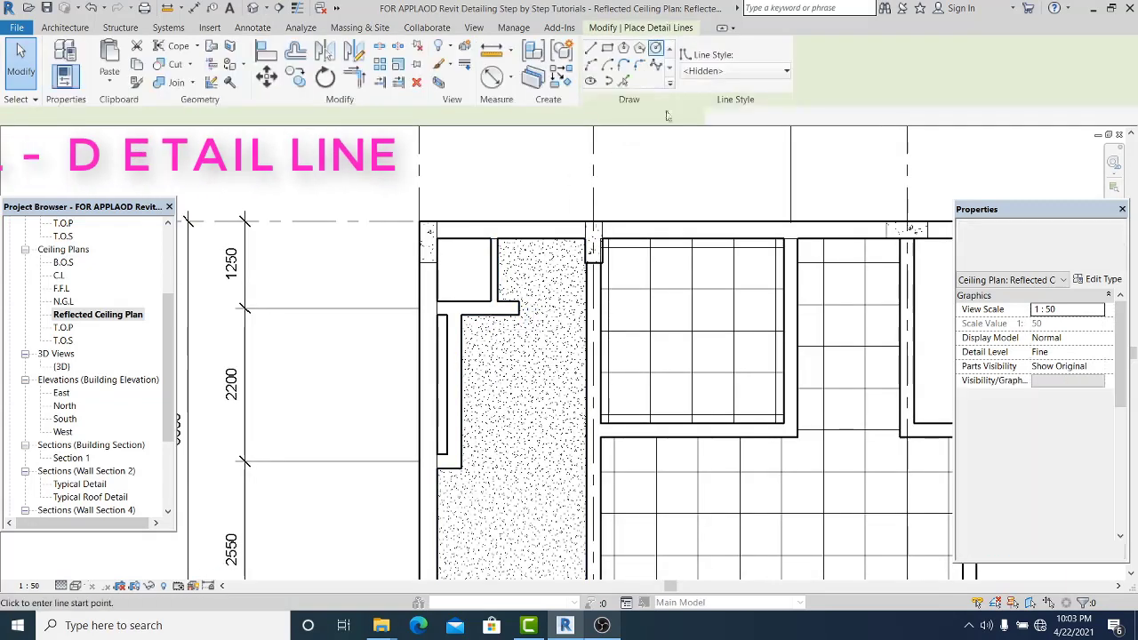
left_click(711, 71)
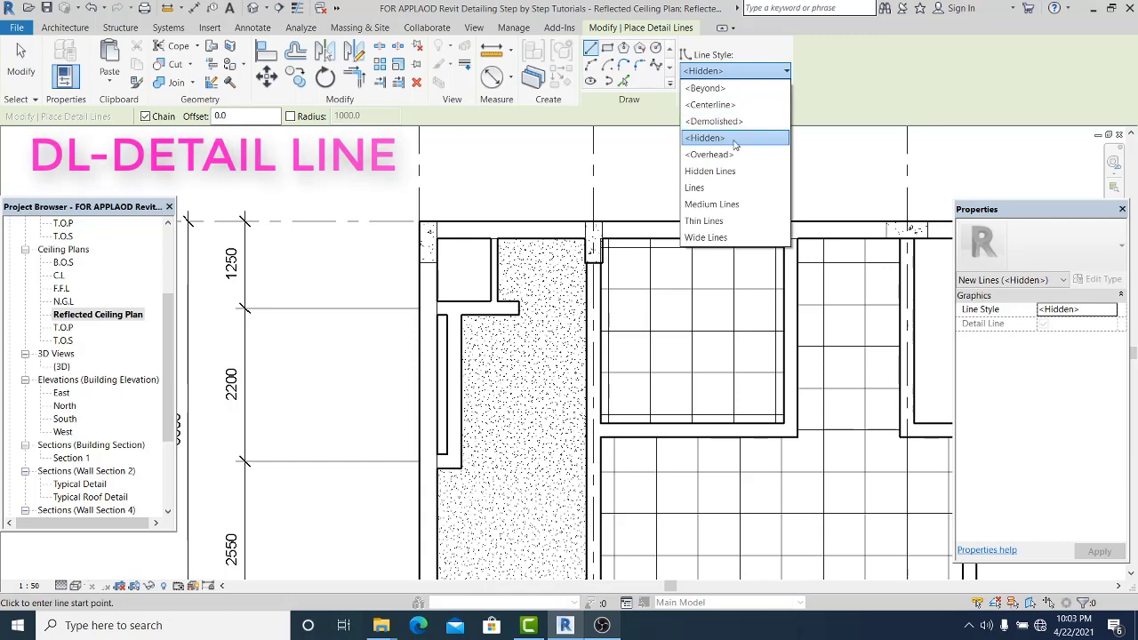
left_click(734, 138)
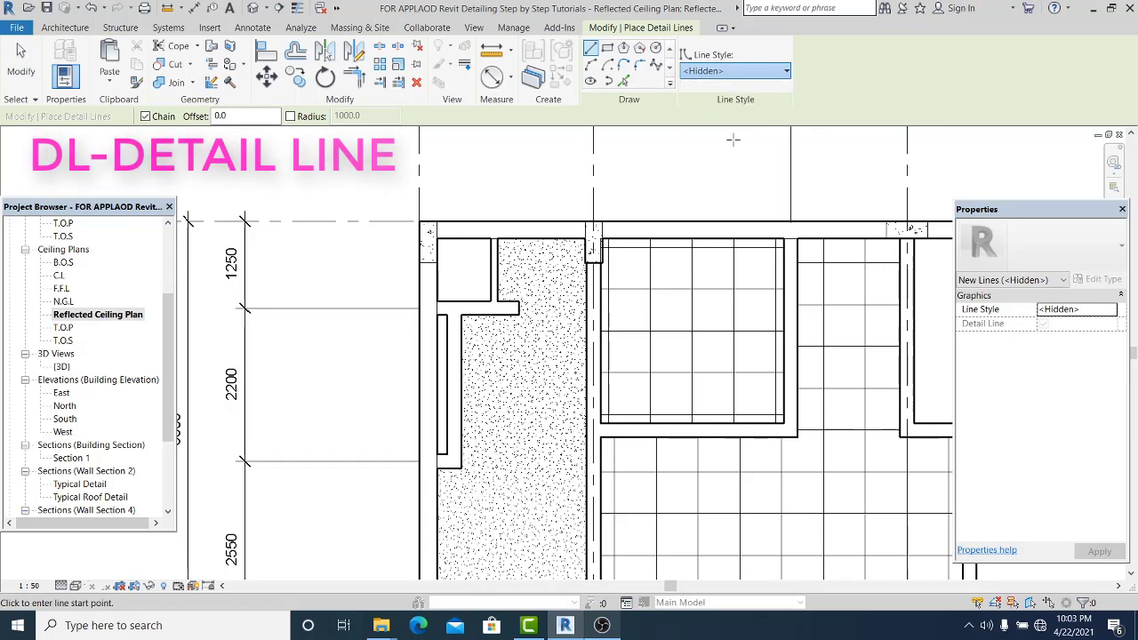
scroll(458, 325, "up", 2)
left_click(449, 328)
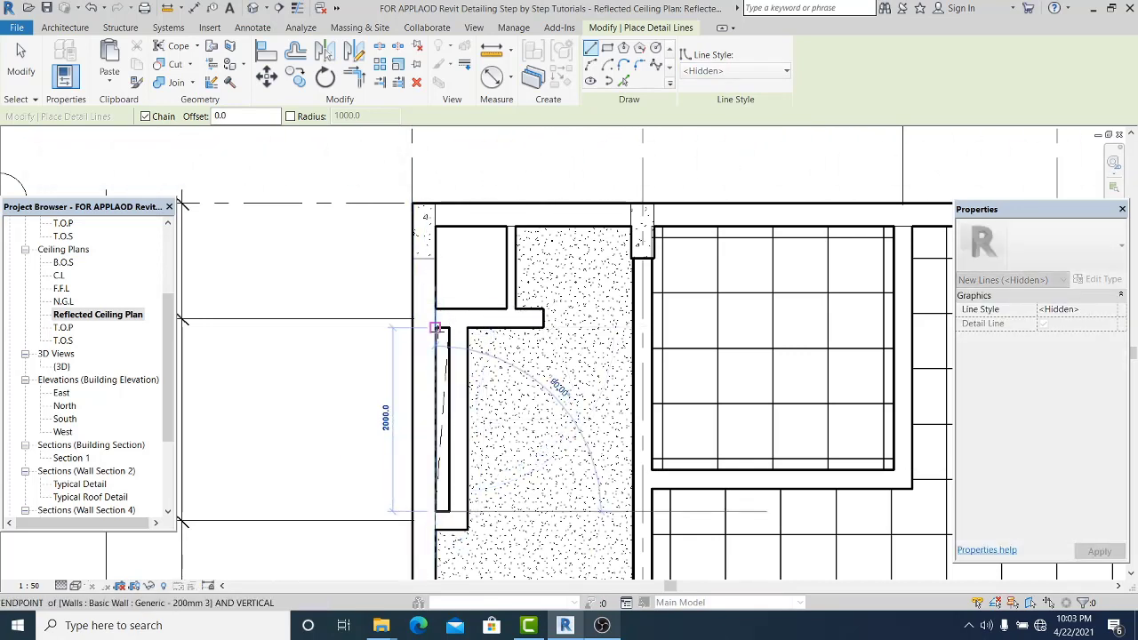
left_click(436, 329)
left_click(449, 512)
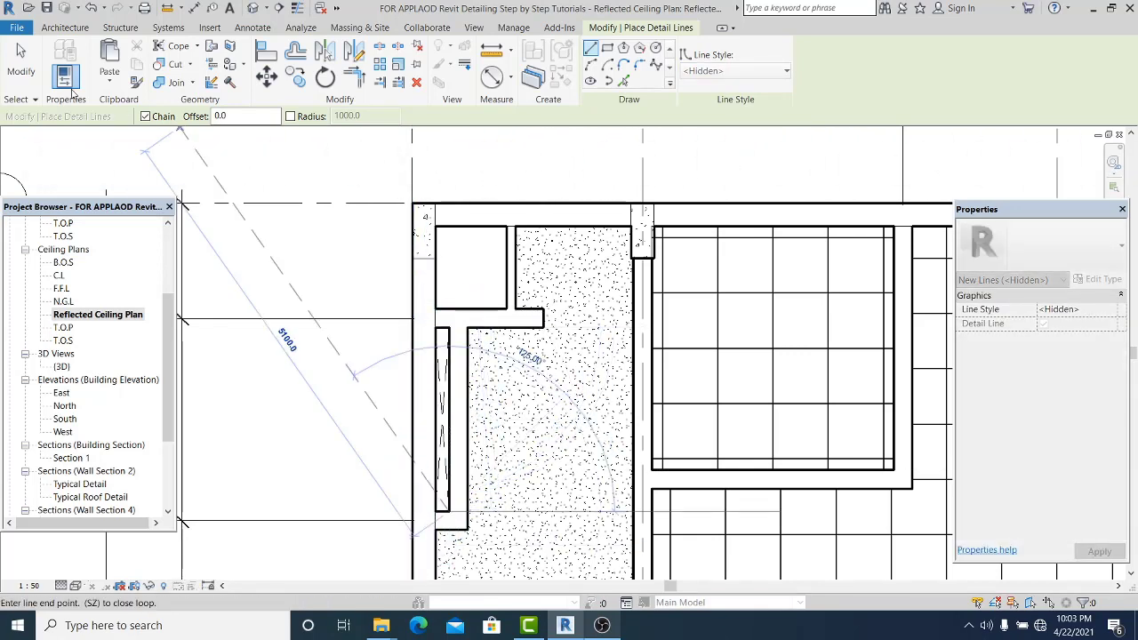
left_click(27, 67)
scroll(376, 256, "down", 5)
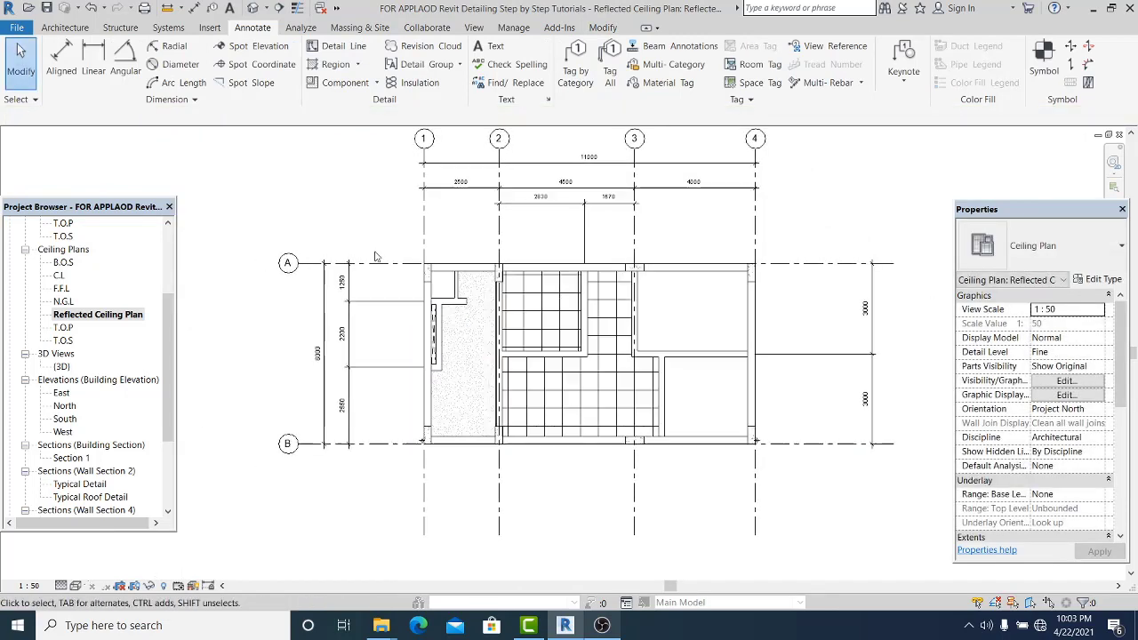
- Place a leader note reading "EXPOSED STRUCTURE PLASTER PAINT" above the plan, pointing into the small northwest room
scroll(486, 332, "up", 1)
scroll(501, 357, "down", 1)
middle_click_drag(505, 363, 482, 399)
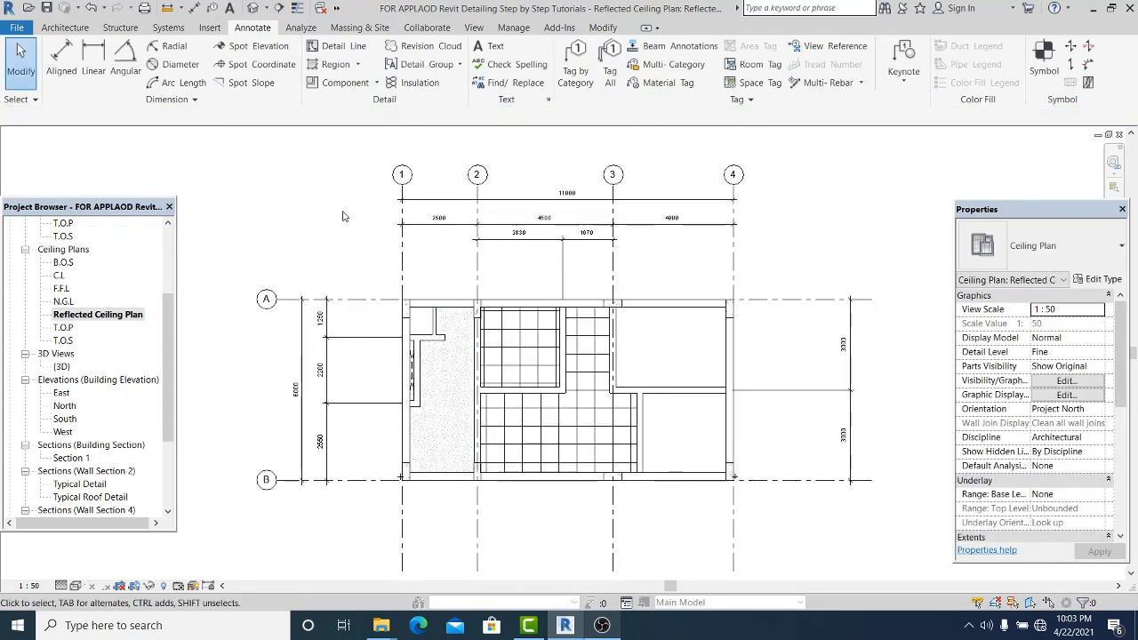
scroll(428, 279, "up", 2)
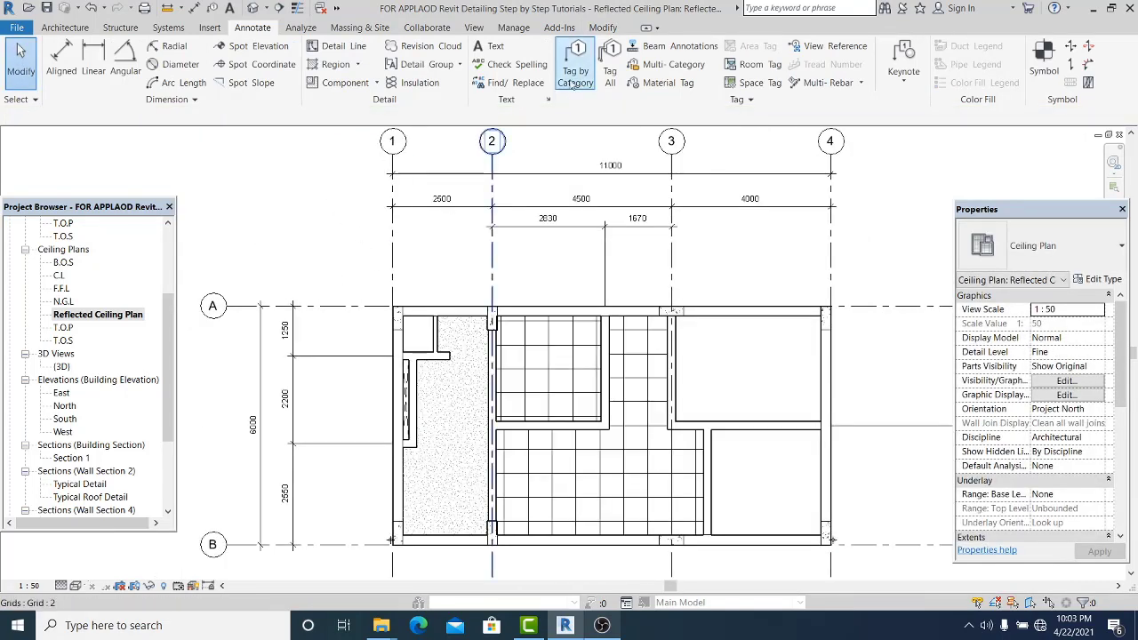
left_click(490, 46)
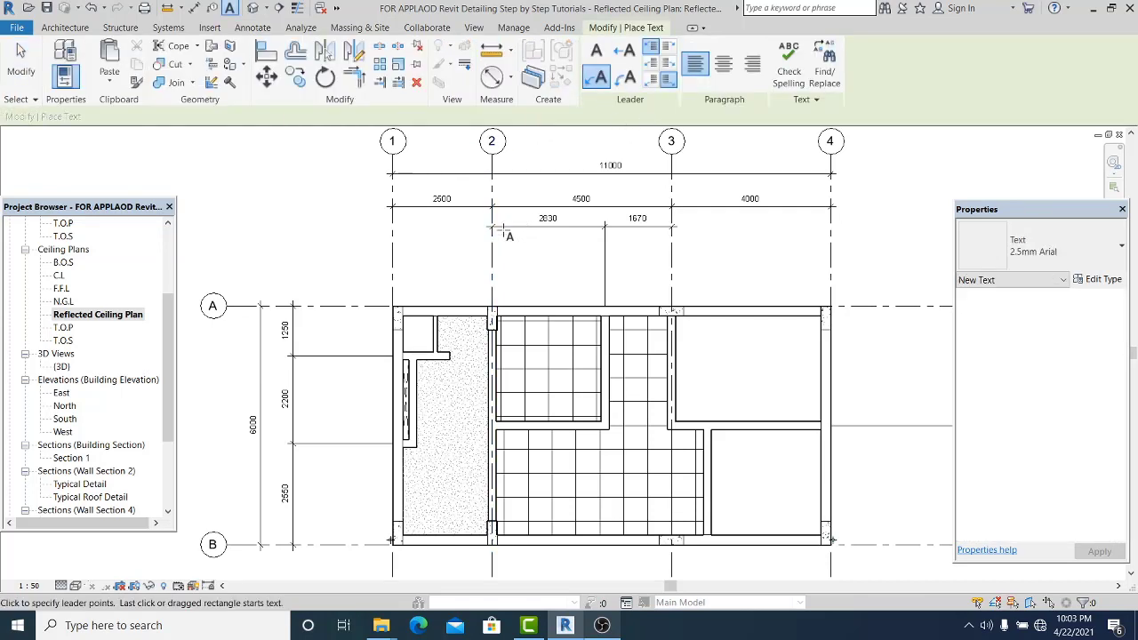
scroll(504, 230, "up", 3)
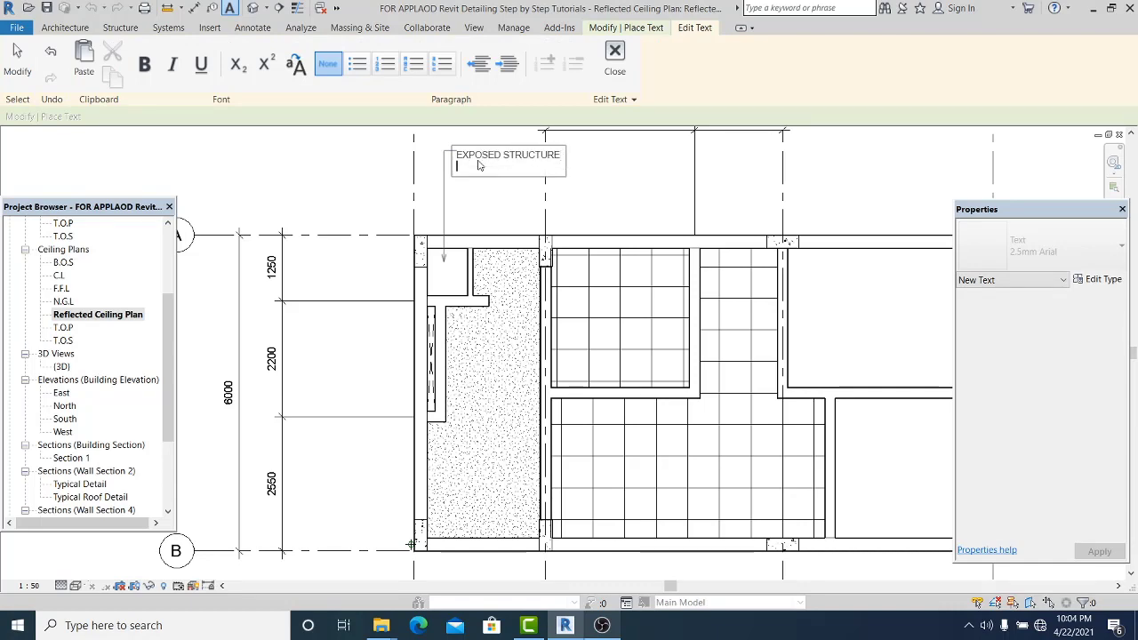
type("TER PAINT")
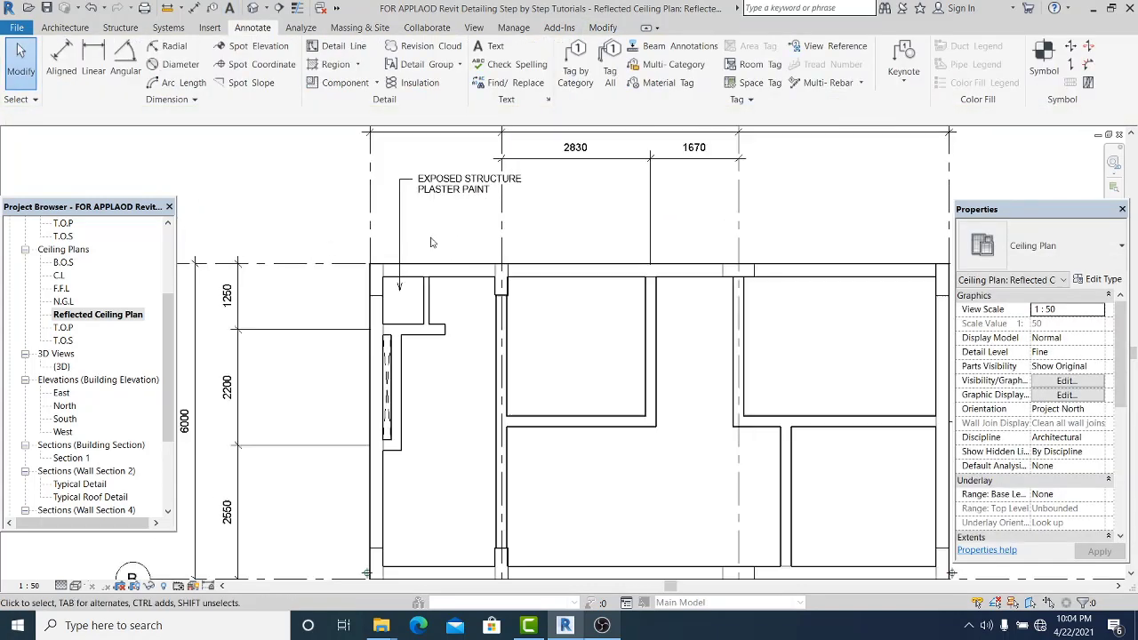
left_click(462, 191)
left_click(567, 247)
- Copy the note eastward to the tiled room beside grid 2 and change its text to "ACOUSTICAL CEILING PANEL"
left_click(411, 211)
left_click_drag(412, 211, 527, 211, "ctrl")
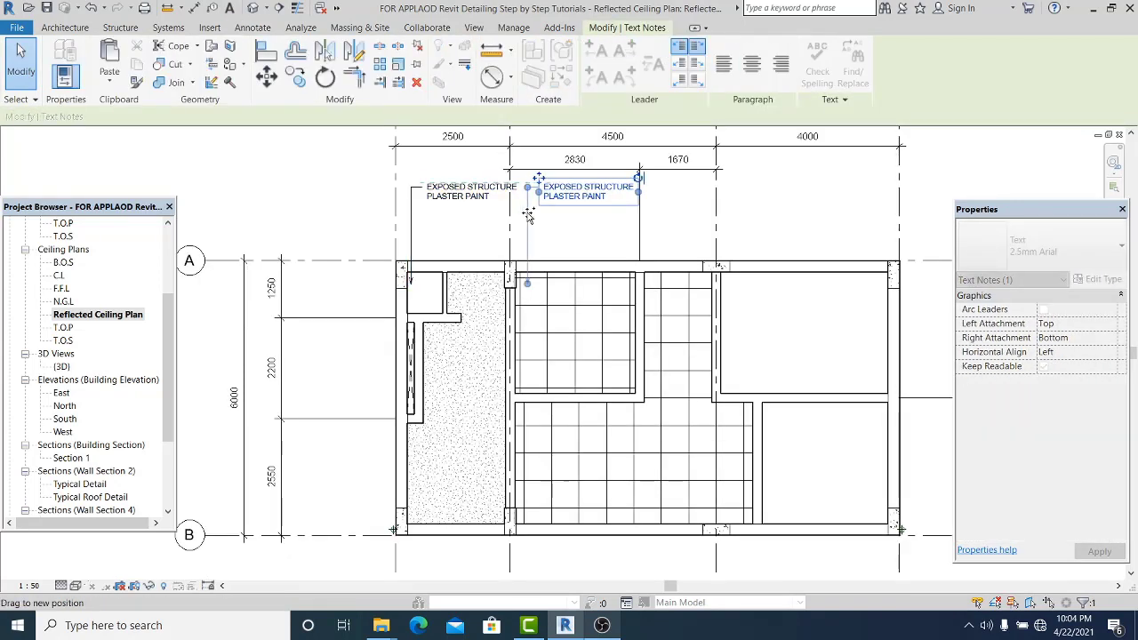
left_click(551, 230)
scroll(551, 229, "up", 1)
middle_click_drag(563, 252, 533, 268)
double_click(570, 205)
key("ctrl+a")
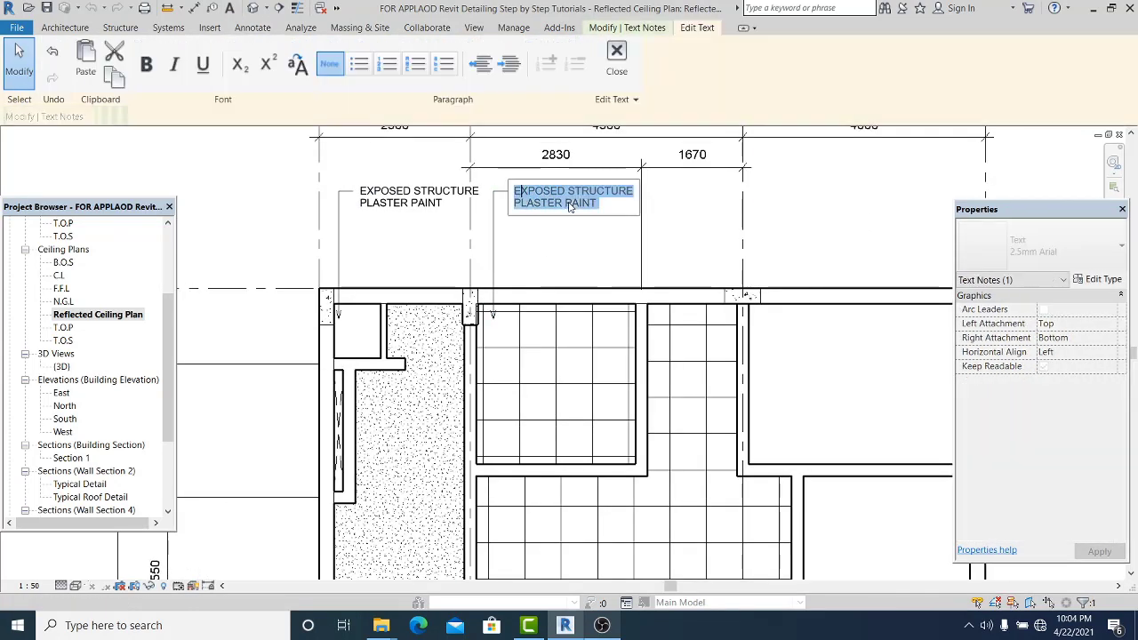
type("ACOUSTICALCEILING")
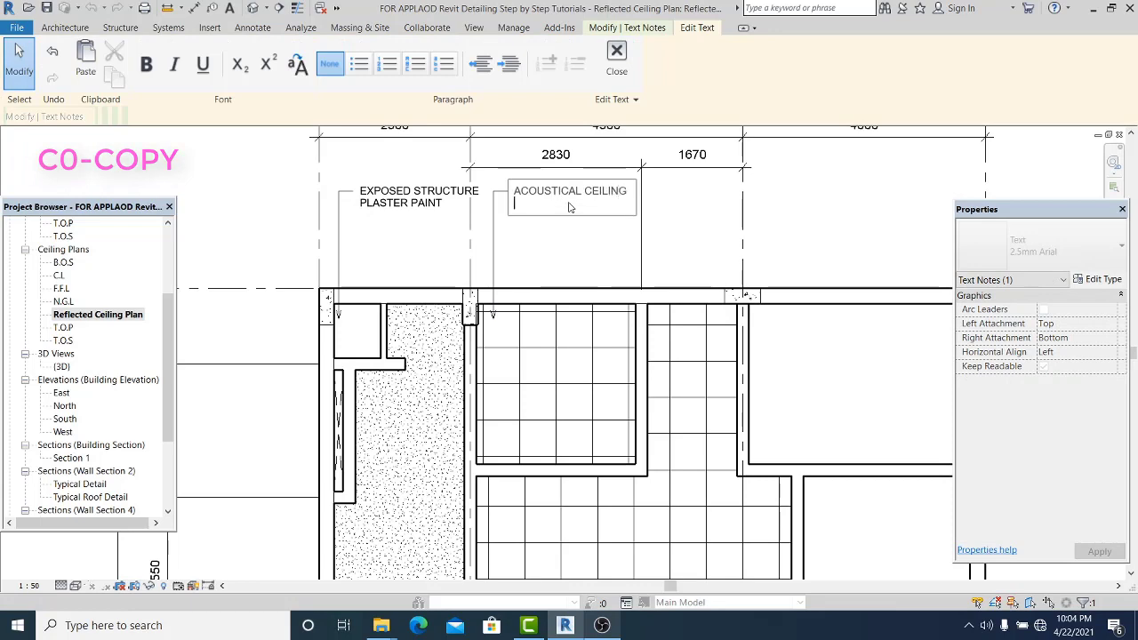
left_click(594, 272)
scroll(594, 273, "down", 2)
middle_click_drag(594, 273, 415, 231)
left_click(416, 231)
- Copy the ceiling panel note to the northeast room and replace its text with the first note's "EXPOSED STRUCTURE PLASTER PAINT"
scroll(415, 231, "down", 2)
scroll(381, 199, "up", 1)
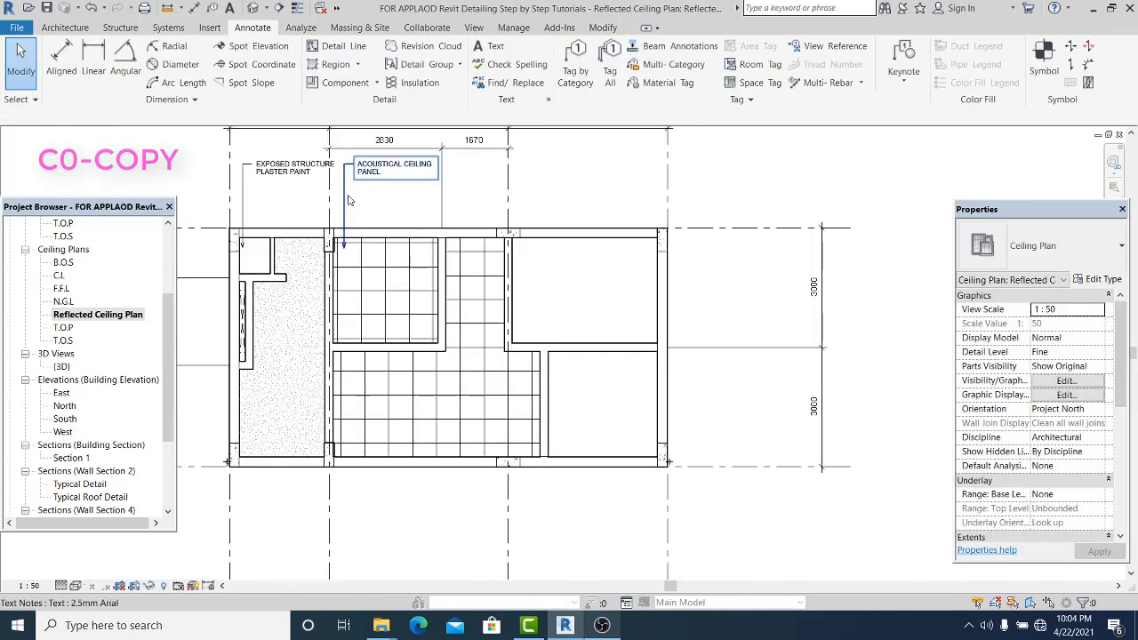
mouse_move(346, 197)
left_mouse_down("ctrl")
mouse_move(572, 197)
mouse_move(544, 198)
left_mouse_up("ctrl")
double_click(292, 171)
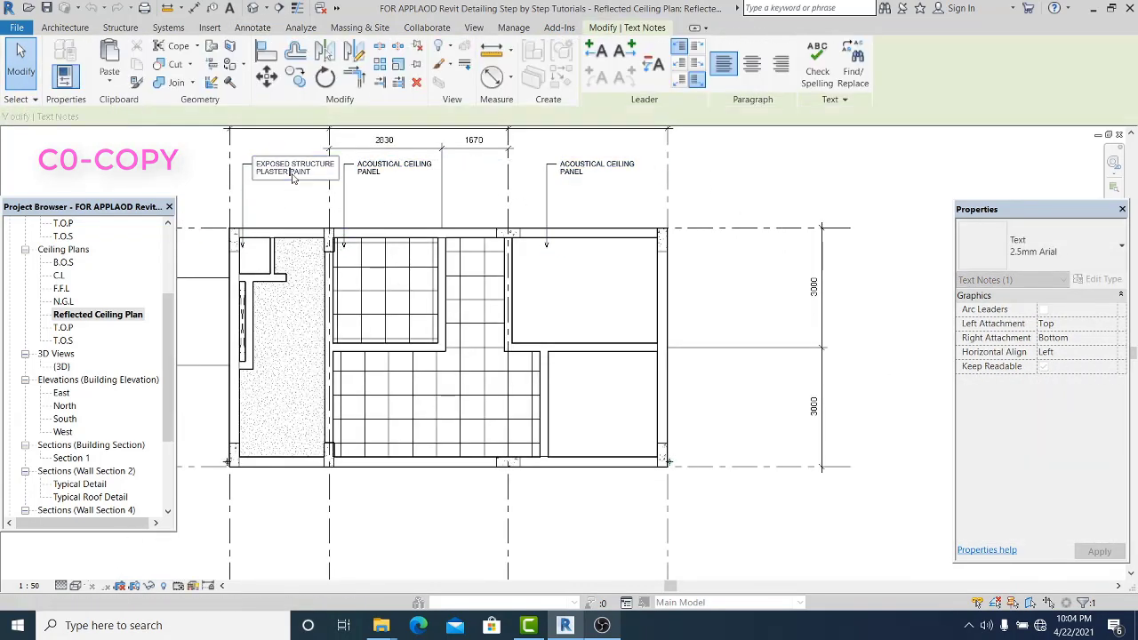
key("ctrl+c")
left_click(598, 174)
double_click(599, 174)
key("ctrl+v")
left_click(574, 203)
left_click(573, 203)
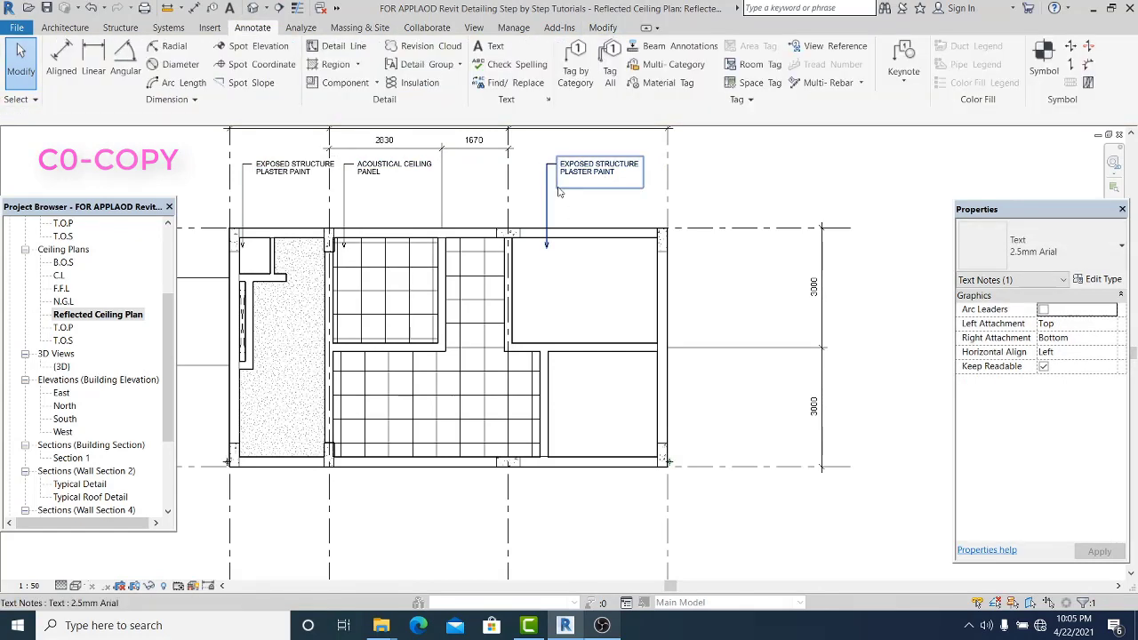
middle_click_drag(302, 193, 344, 257)
scroll(653, 322, "up", 1)
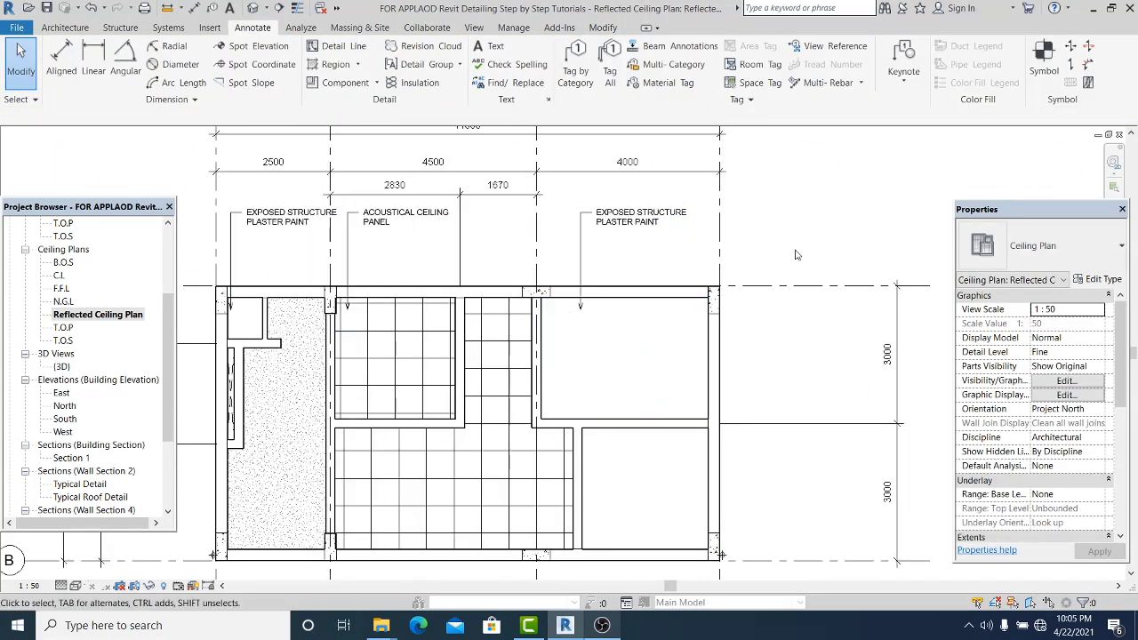
middle_click_drag(795, 254, 736, 222)
scroll(793, 209, "down", 2)
scroll(712, 201, "up", 1)
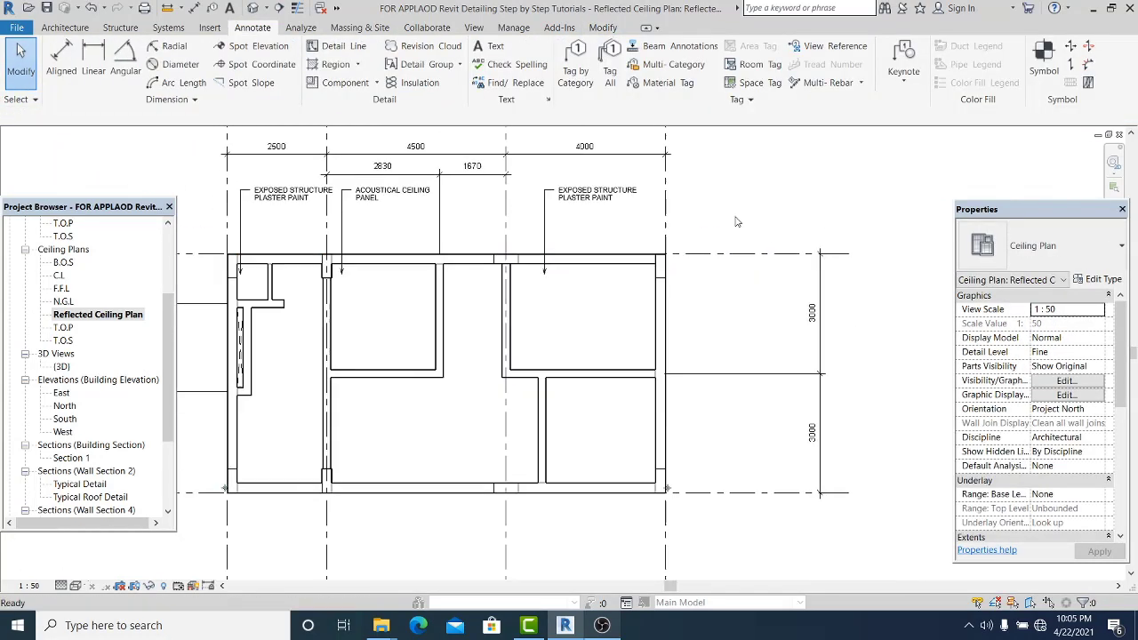
middle_click_drag(645, 258, 657, 245)
left_click(553, 210)
left_click(696, 184)
- Place a leader note reading "EXPOSED STRUCTURE PLASTER & PAINT" below the plan, pointing up into the southeast room
left_click(495, 46)
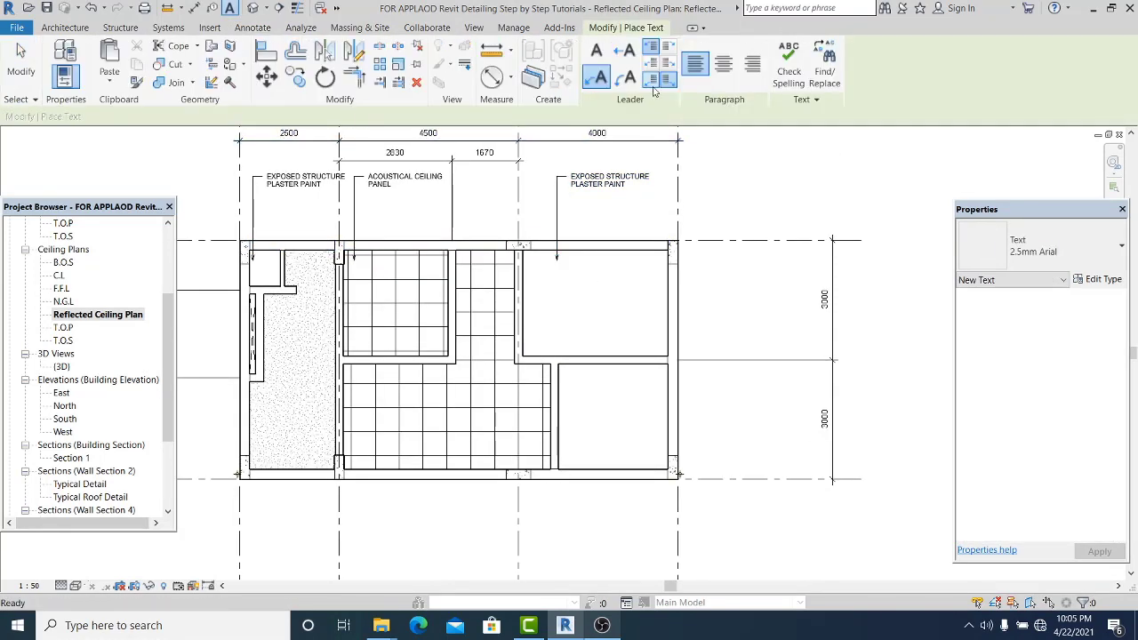
middle_click_drag(582, 459, 594, 305)
left_click(580, 293)
left_click(582, 354)
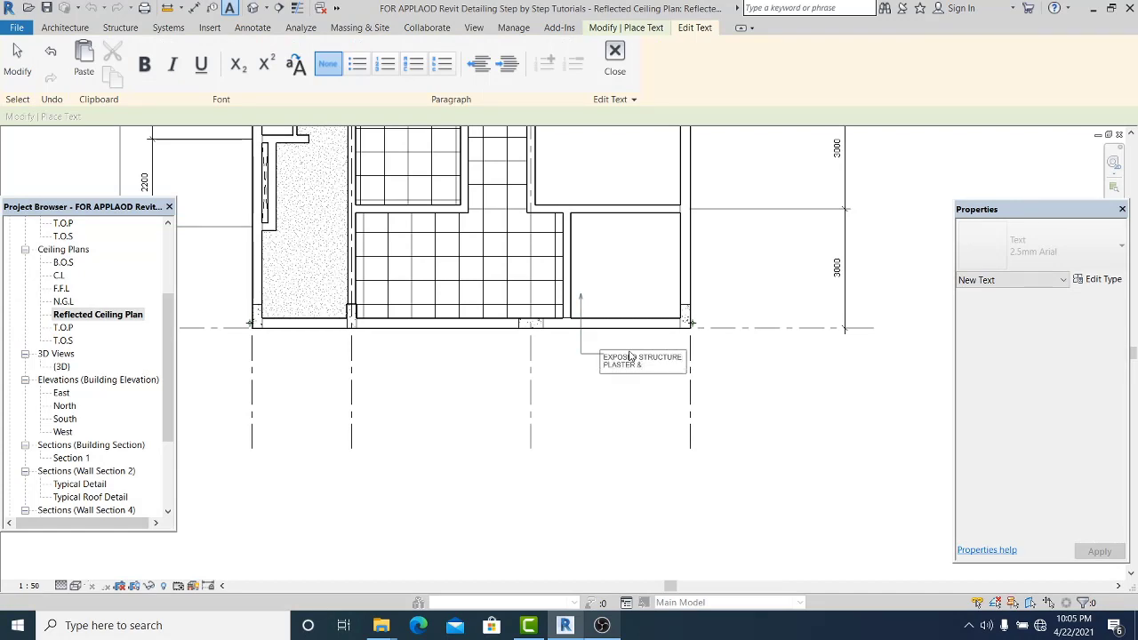
left_click(614, 409)
scroll(619, 404, "down", 1)
key("Escape")
key("Escape")
- Add the missing "&" in the northeast and northwest notes so both read "PLASTER & PAINT"
scroll(733, 335, "down", 3)
middle_click_drag(734, 334, 739, 376)
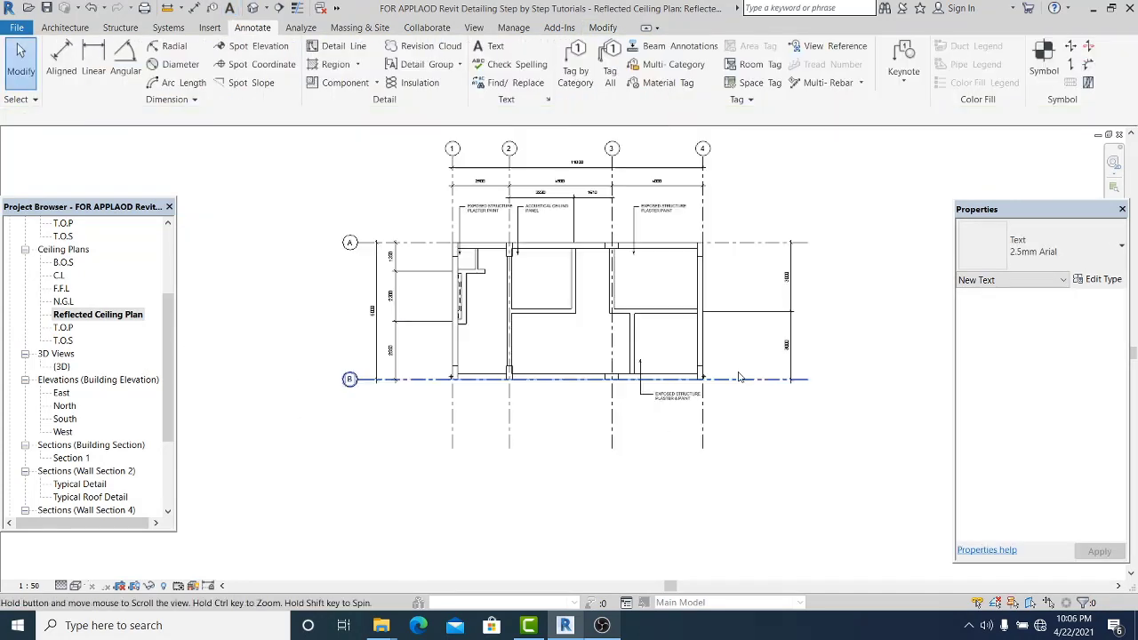
scroll(663, 231, "up", 6)
double_click(661, 181)
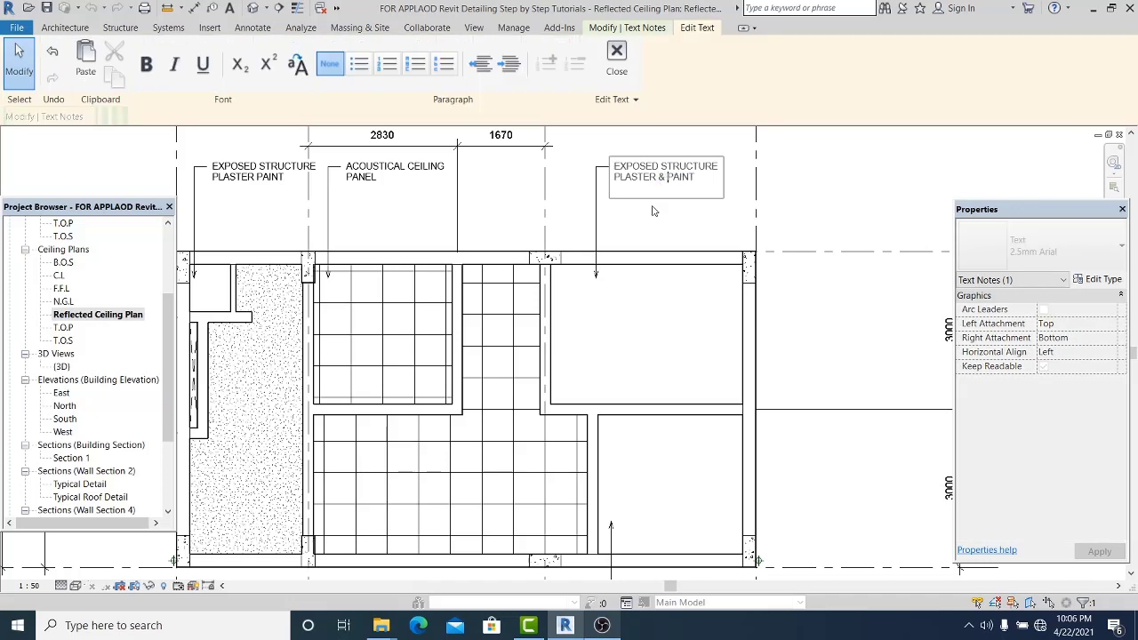
left_click(655, 211)
middle_click_drag(260, 185, 382, 198)
double_click(382, 191)
type("&")
left_click(691, 226)
scroll(702, 266, "down", 3)
key("Escape")
- Copy the southeast note westward to the large tiled room and change its text to "ACOUSTICAL CEILING PANEL"
middle_click_drag(740, 523, 669, 501)
scroll(673, 470, "up", 1)
left_click_drag(749, 384, 609, 384, "ctrl")
left_click(561, 450)
scroll(592, 427, "up", 5)
double_click(611, 340)
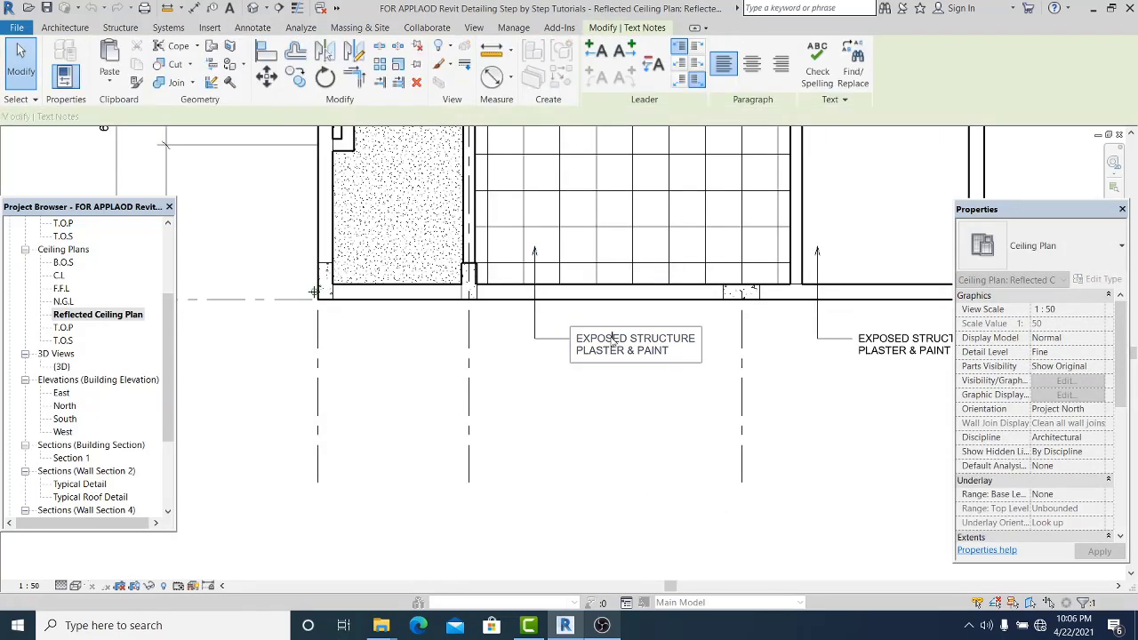
type("ACOUSTICAL CEILING PANEL")
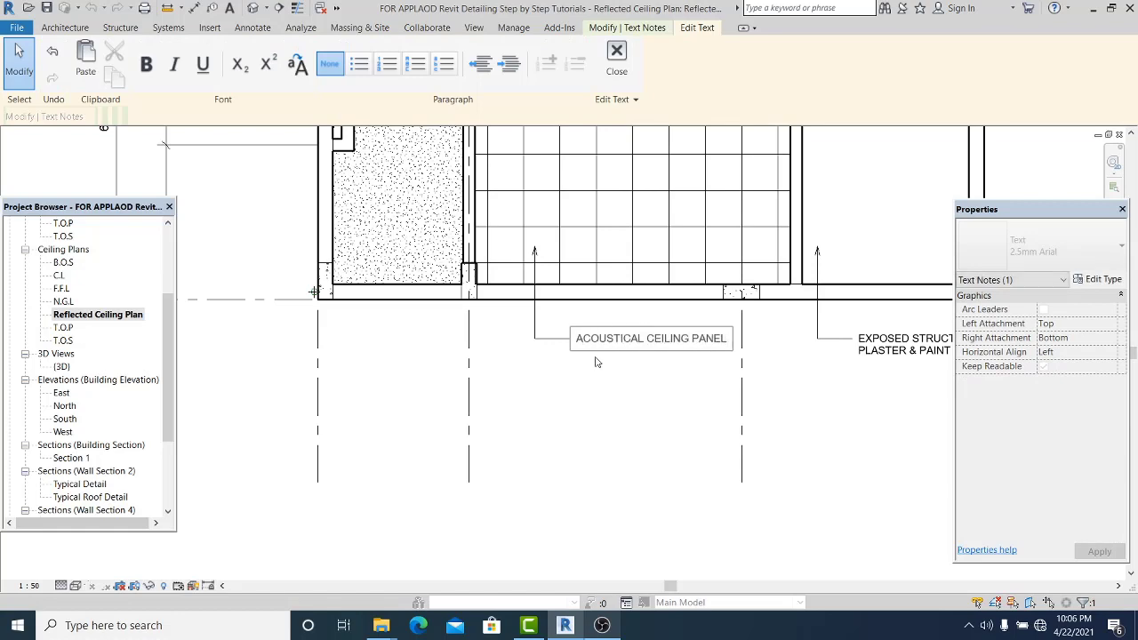
left_click(598, 361)
- Copy the lower ceiling panel note to the stippled west room and change its text to "WATER RESISTANT GYPSUM BORAD"
middle_click_drag(597, 362, 775, 393)
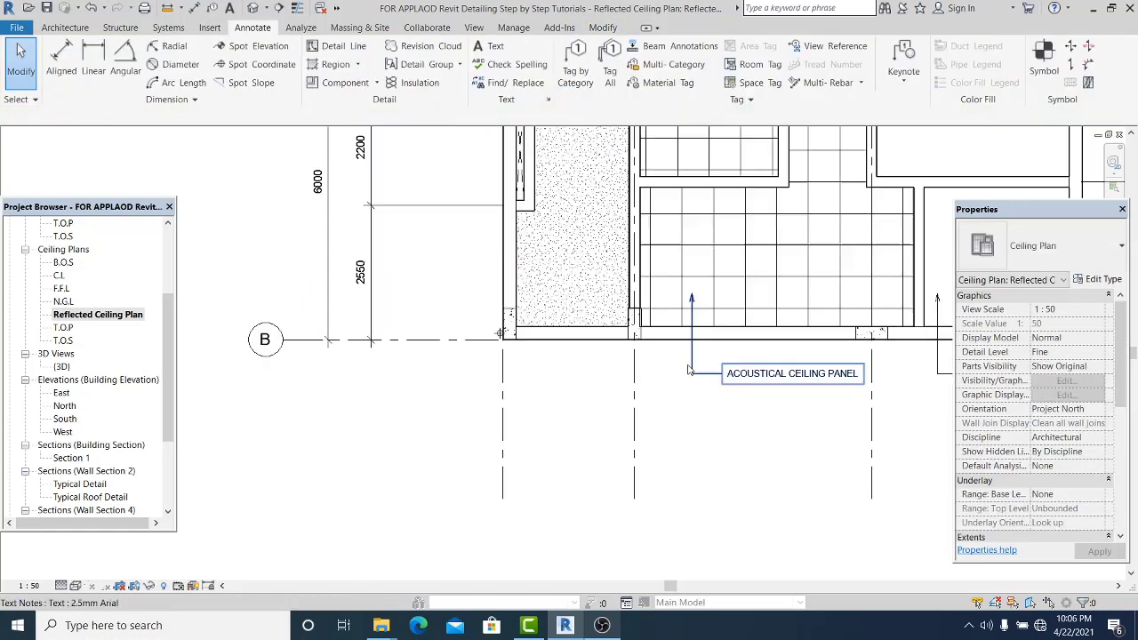
left_click_drag(800, 370, 644, 370, "ctrl")
key("Escape")
double_click(646, 374)
type("WATER RESISTANT")
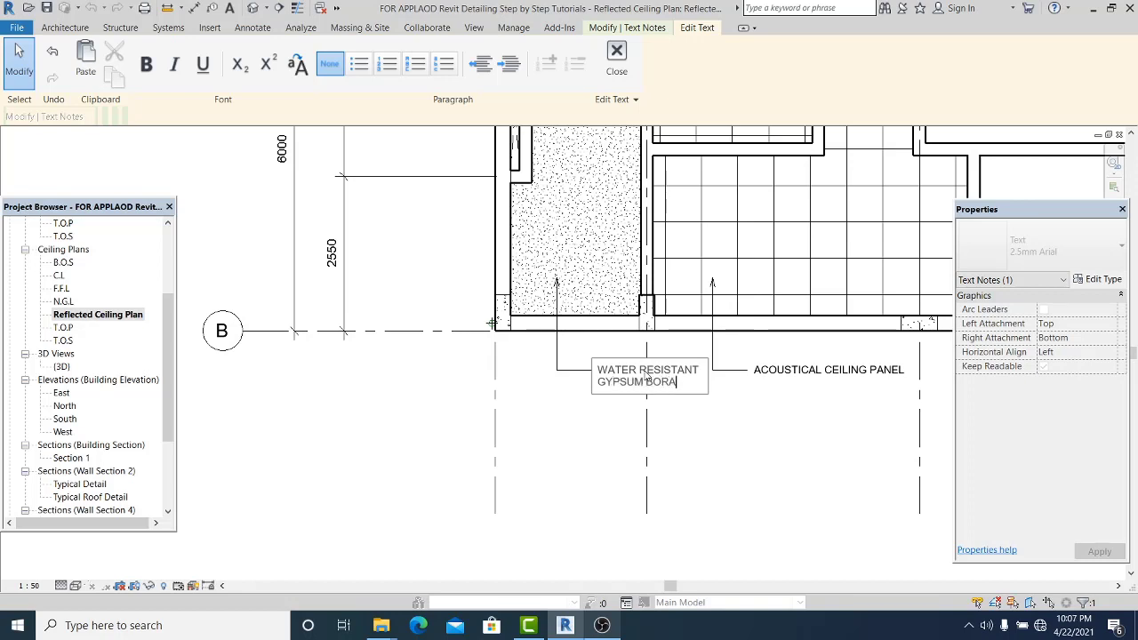
left_click(581, 424)
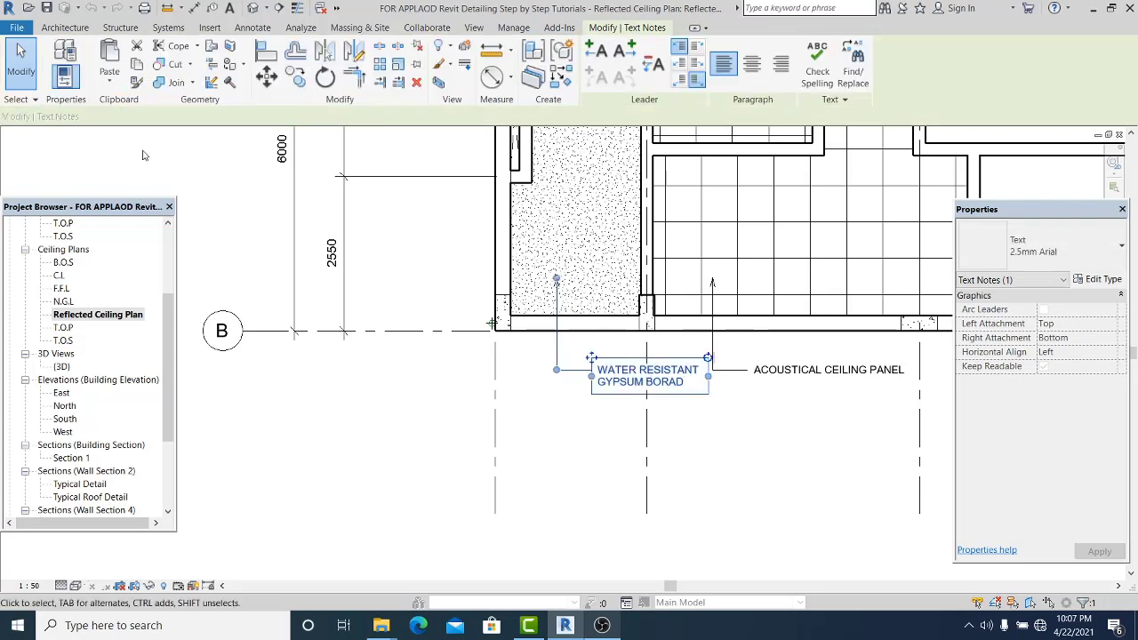
key("Escape")
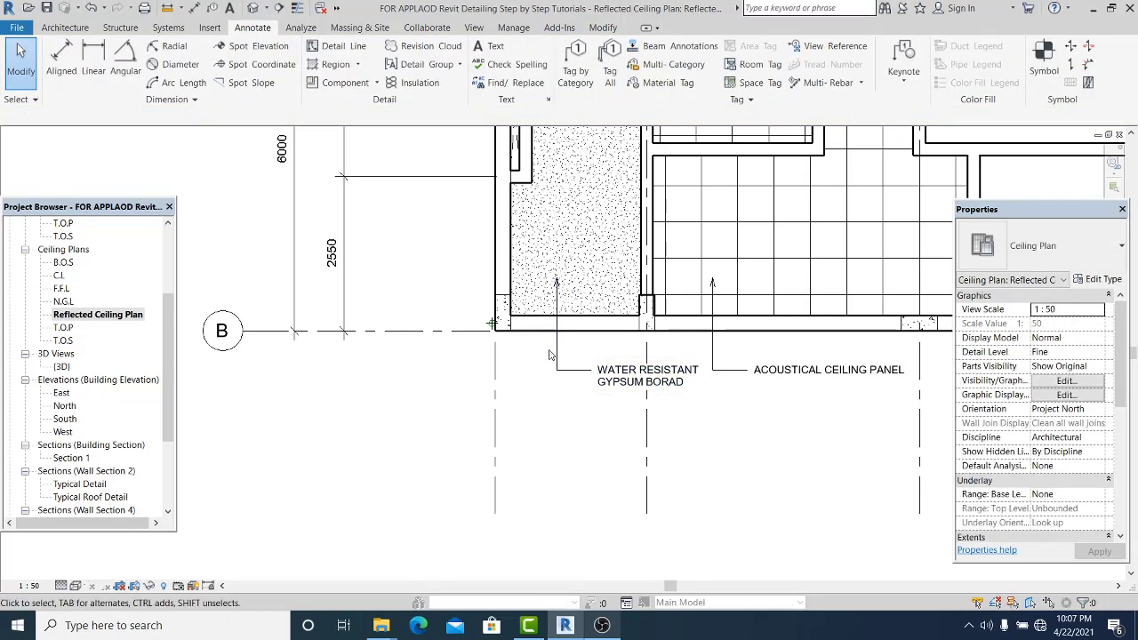
- Move the water-resistant gypsum note slightly west, keeping its leader inside the stippled room, and deselect it
left_click(555, 354)
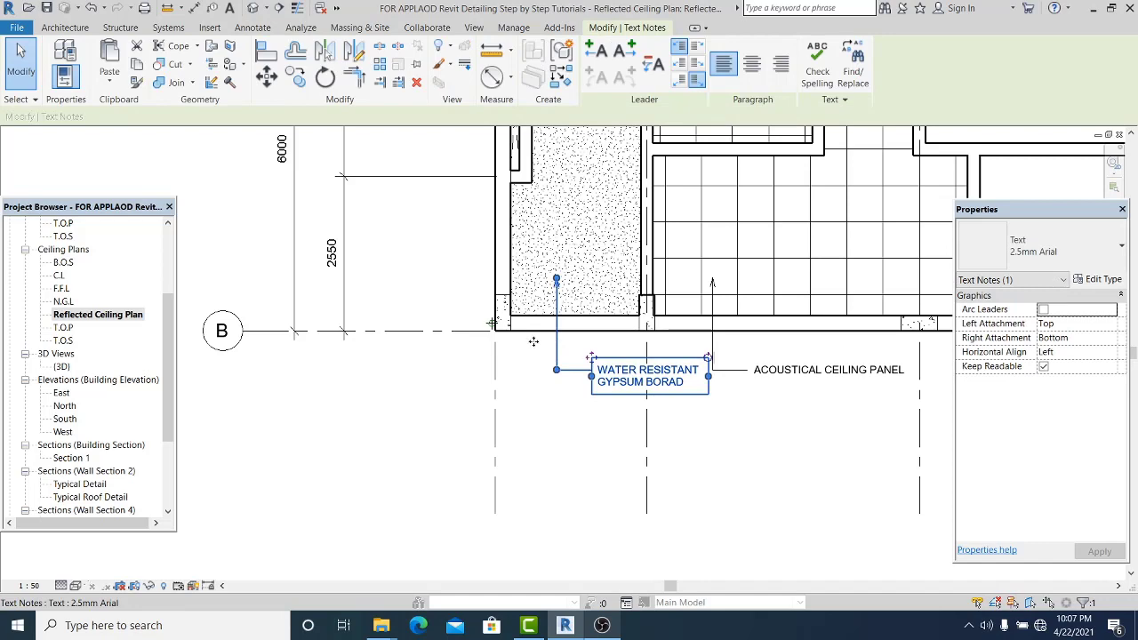
left_click_drag(533, 342, 530, 344)
left_click(531, 416)
scroll(591, 437, "down", 1)
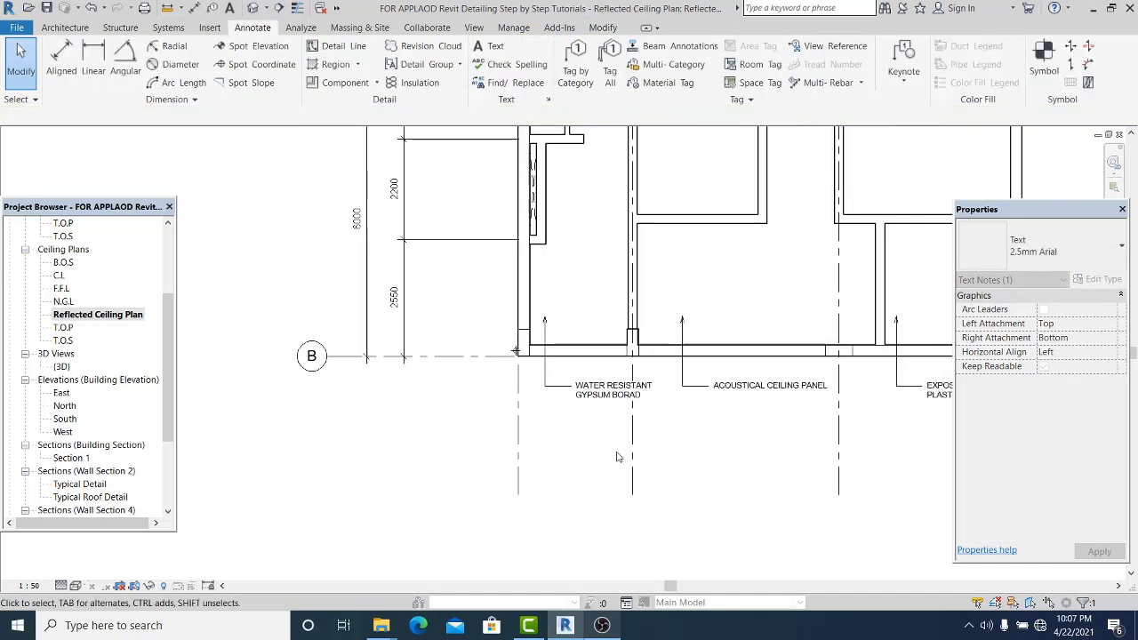
- Begin an aligned dimension string below the plan across grid lines 1, 2 and 3
scroll(610, 473, "down", 3)
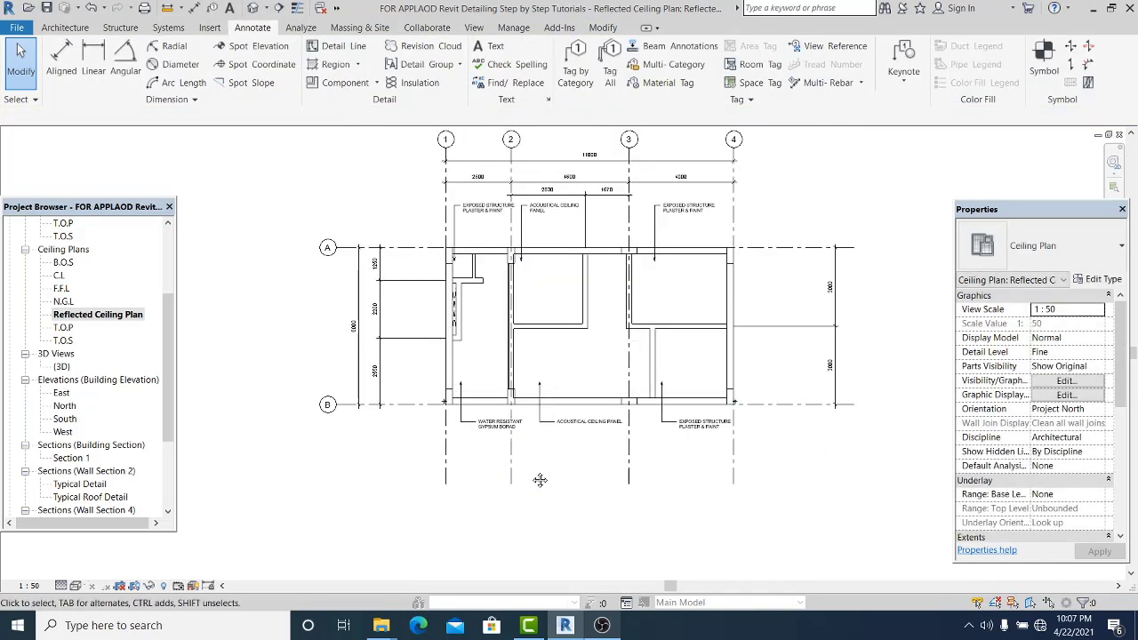
middle_click_drag(540, 480, 537, 496)
scroll(489, 475, "up", 3)
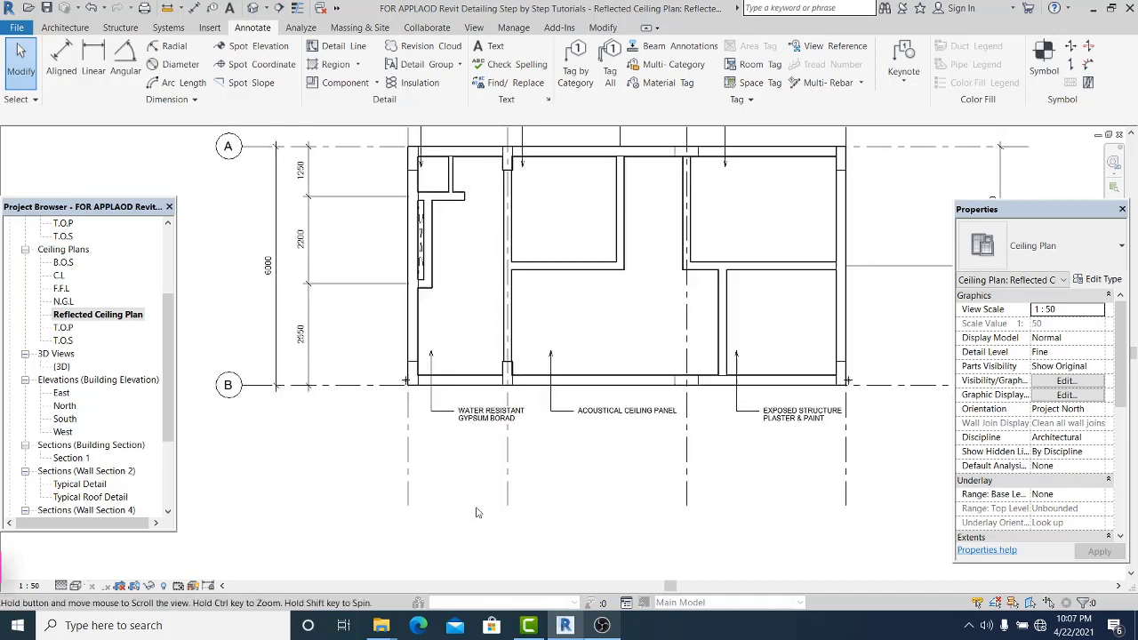
key("d")
key("i")
scroll(440, 485, "up", 2)
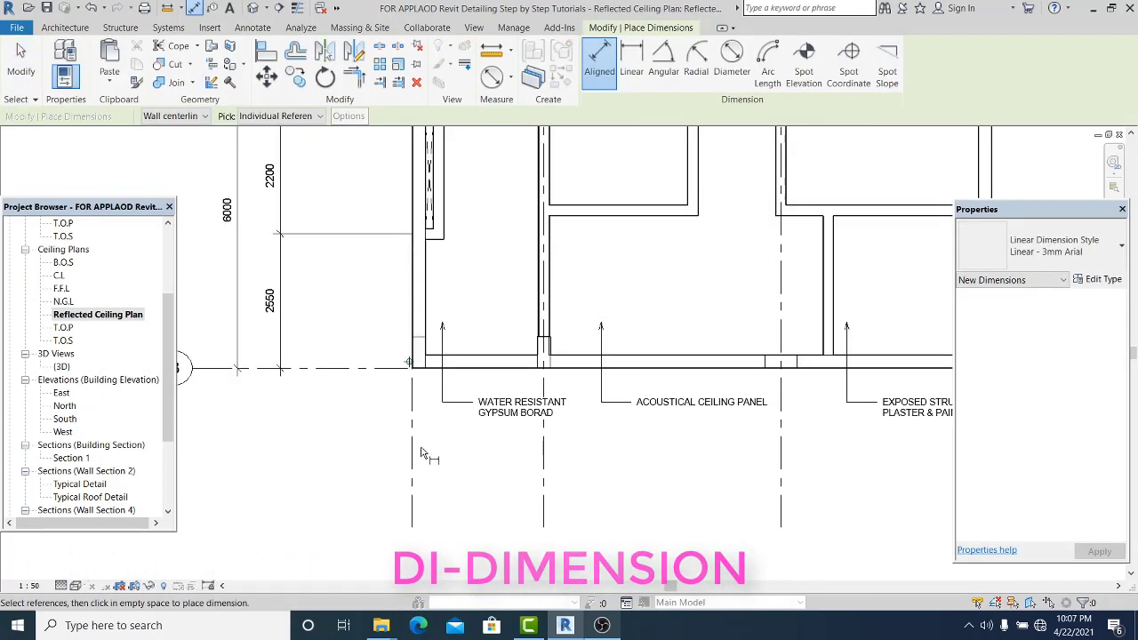
left_click(412, 432)
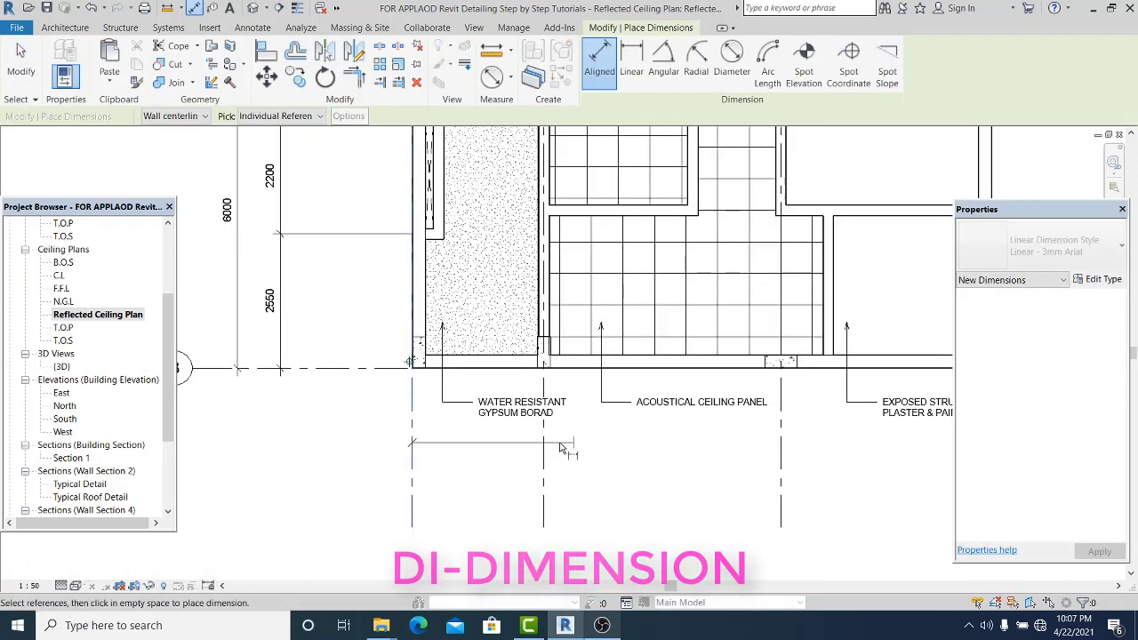
left_click(543, 461)
left_click(781, 462)
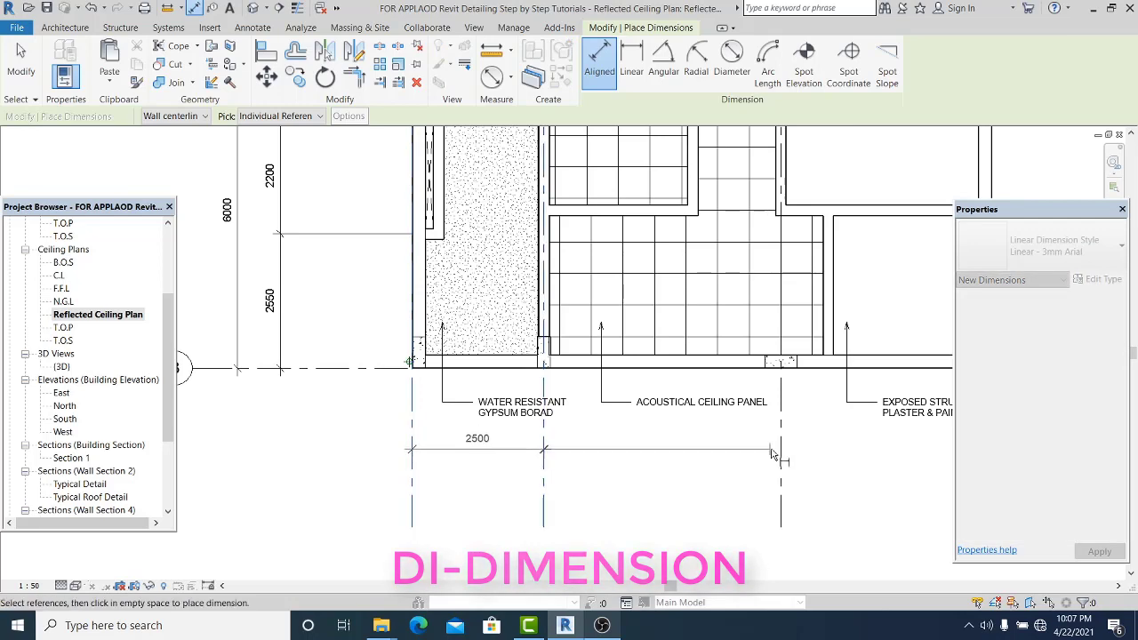
- Extend the dimension string to the southeast partition wall's centreline and grid line 4, placing it below the ceiling notes
scroll(722, 449, "down", 2)
middle_click_drag(720, 447, 617, 454)
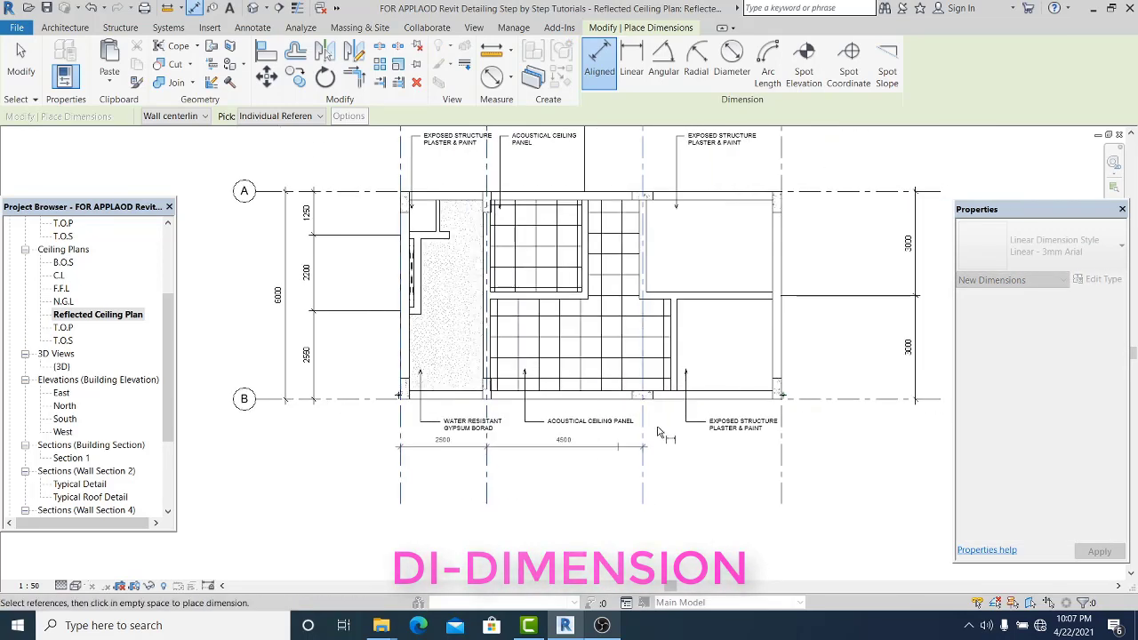
scroll(657, 432, "up", 2)
left_click(698, 451)
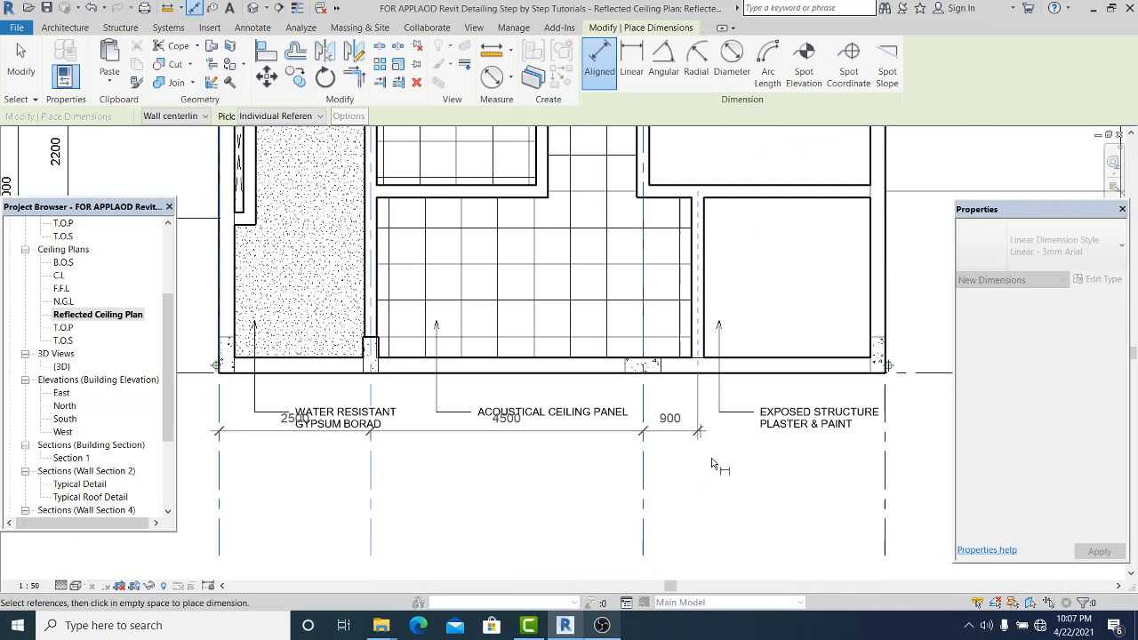
left_click(885, 453)
scroll(859, 503, "down", 2)
scroll(841, 484, "up", 1)
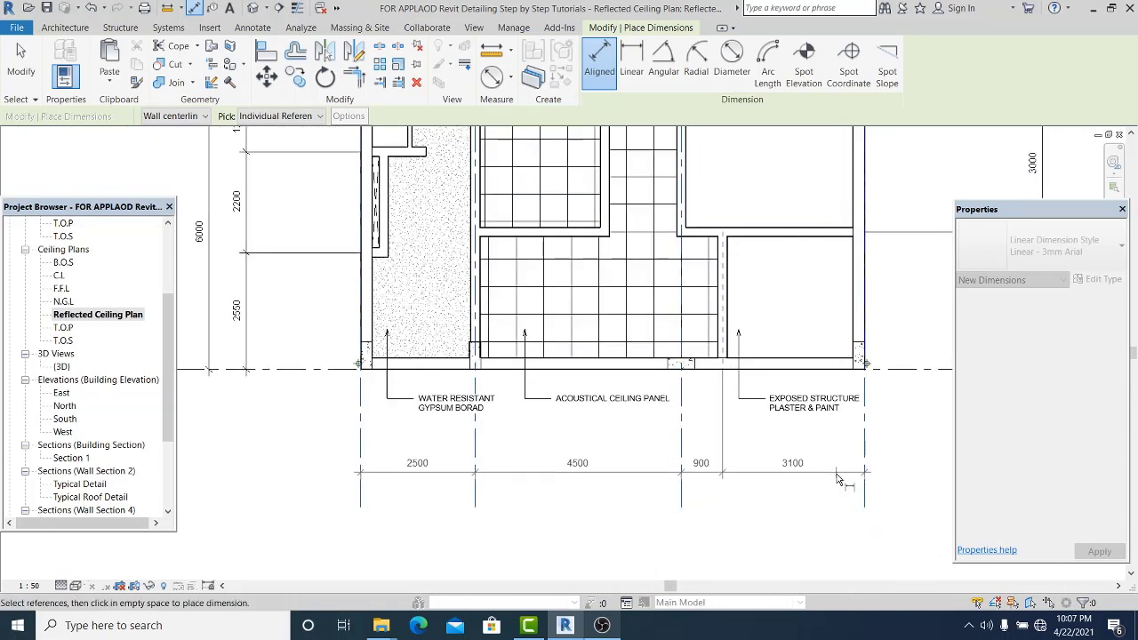
left_click(836, 480)
left_click(21, 60)
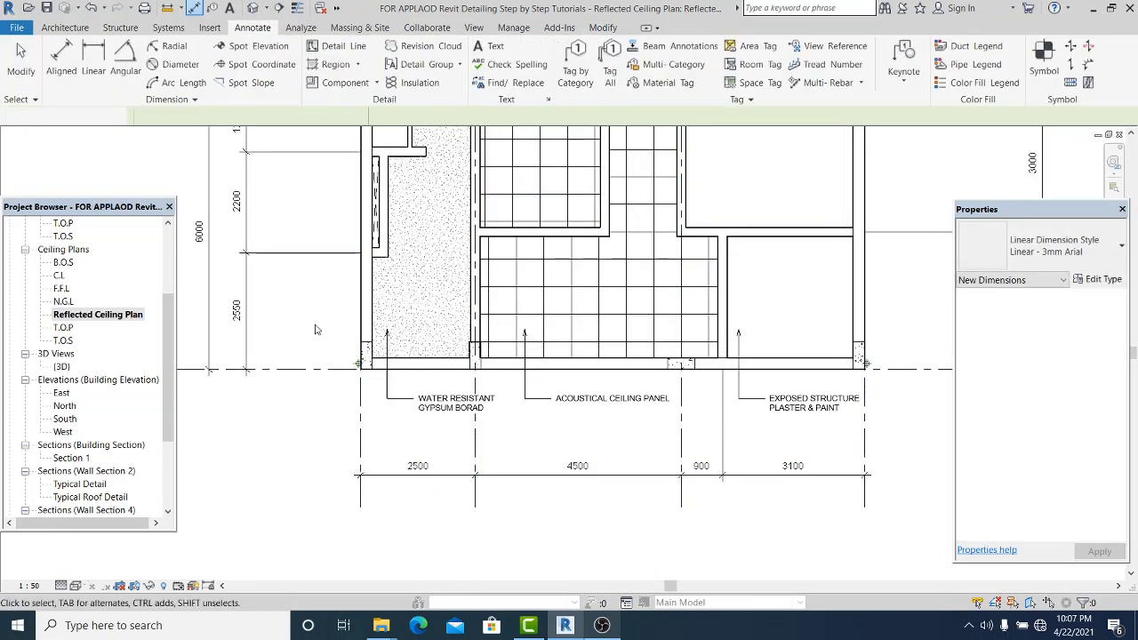
- Hide the two pipes at the building's southwest and southeast corners in this view
scroll(391, 396, "up", 3)
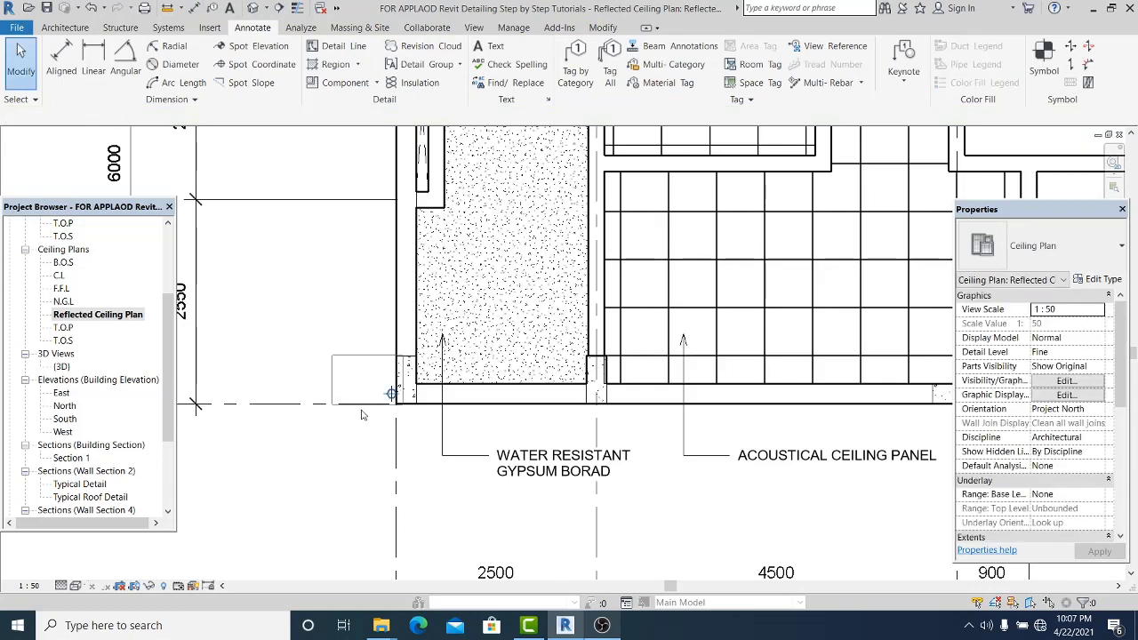
scroll(362, 414, "down", 2)
middle_click_drag(470, 400, 150, 340)
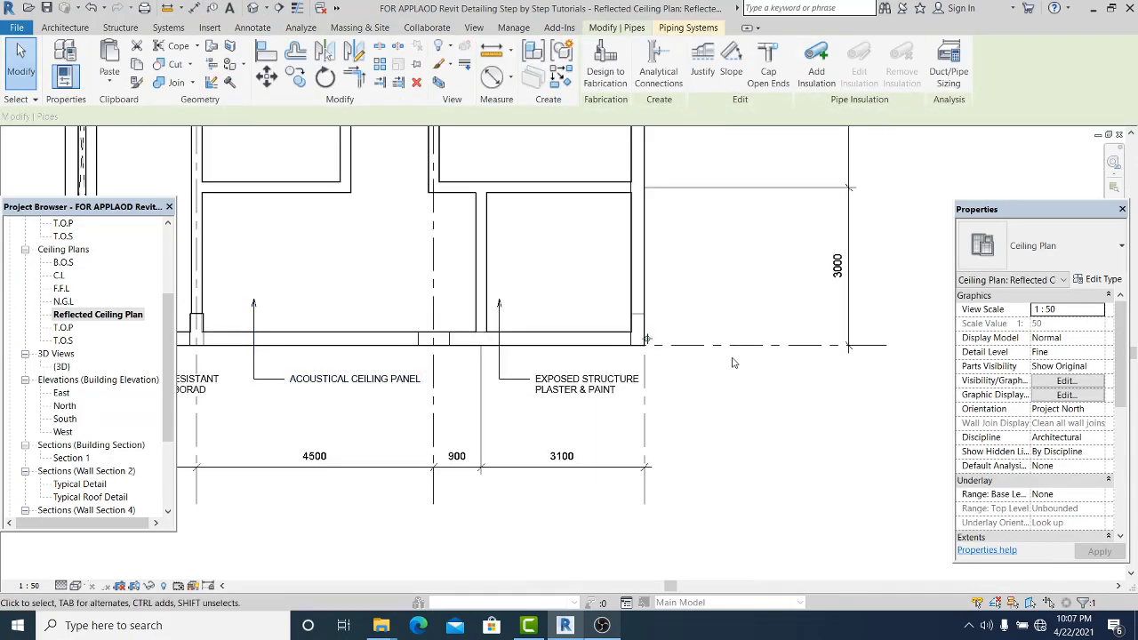
scroll(652, 339, "up", 2)
left_click_drag(608, 396, 647, 340)
right_click(647, 340)
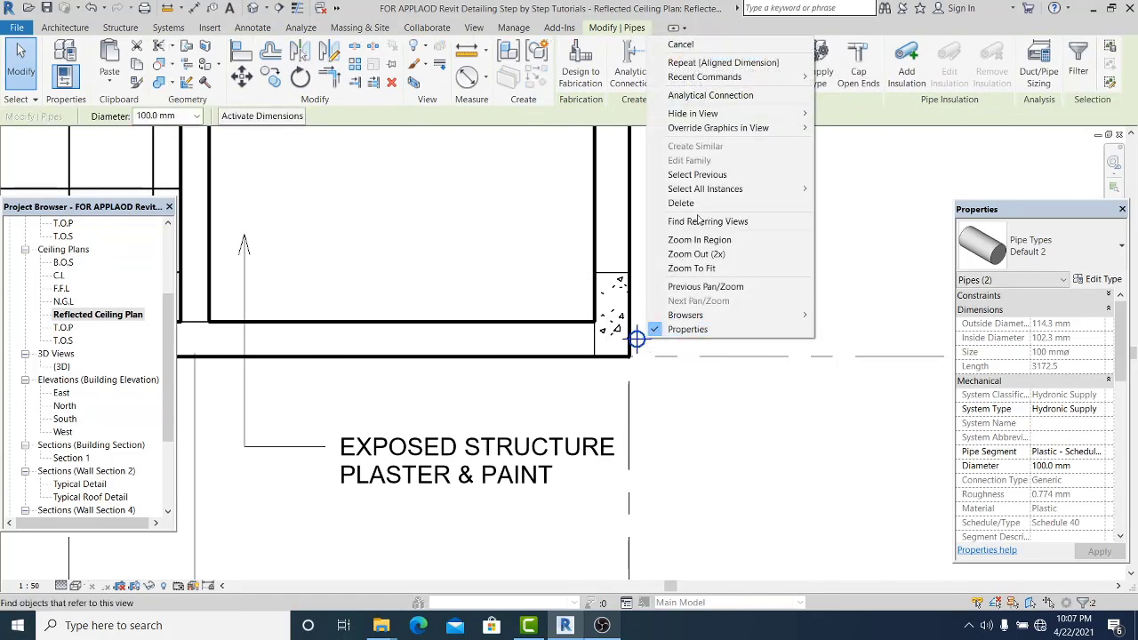
mouse_move(702, 114)
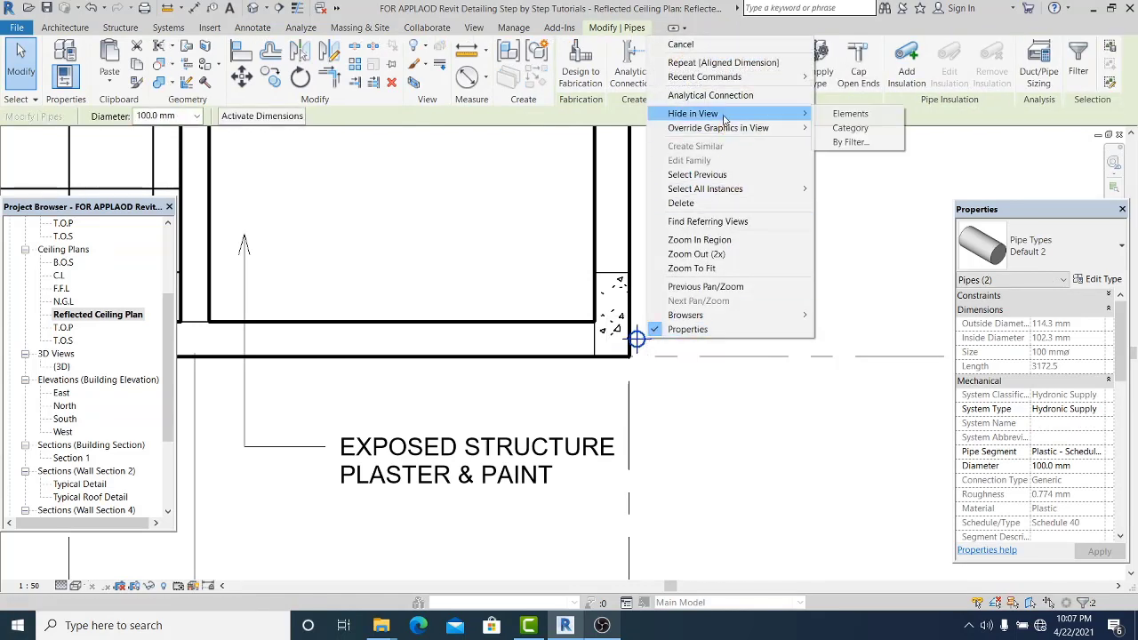
left_click(851, 113)
- Examine the ceiling plan's dimensions, finish notes and column graphics across the whole building
scroll(718, 474, "down", 5)
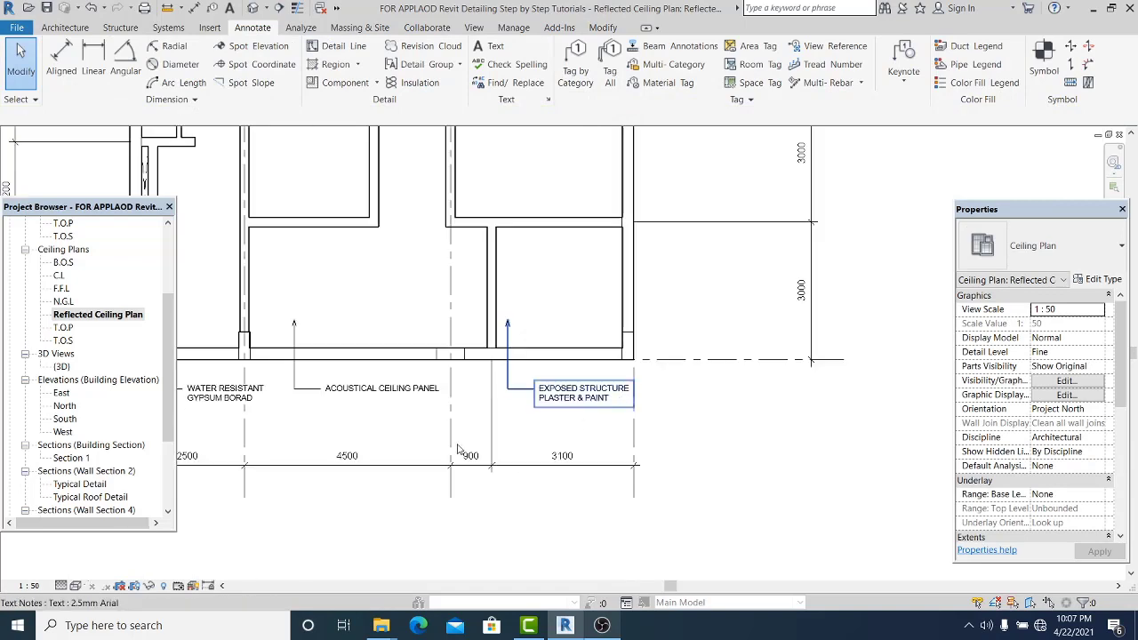
middle_click_drag(622, 498, 587, 484)
scroll(503, 434, "down", 1)
middle_click_drag(505, 434, 449, 473)
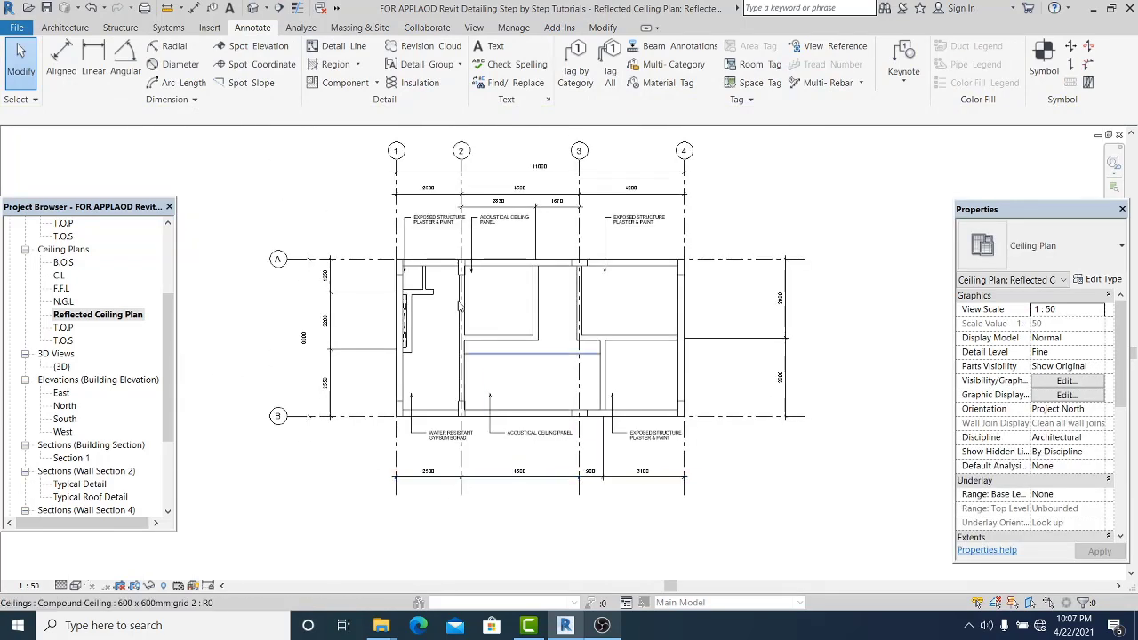
scroll(452, 278, "up", 1)
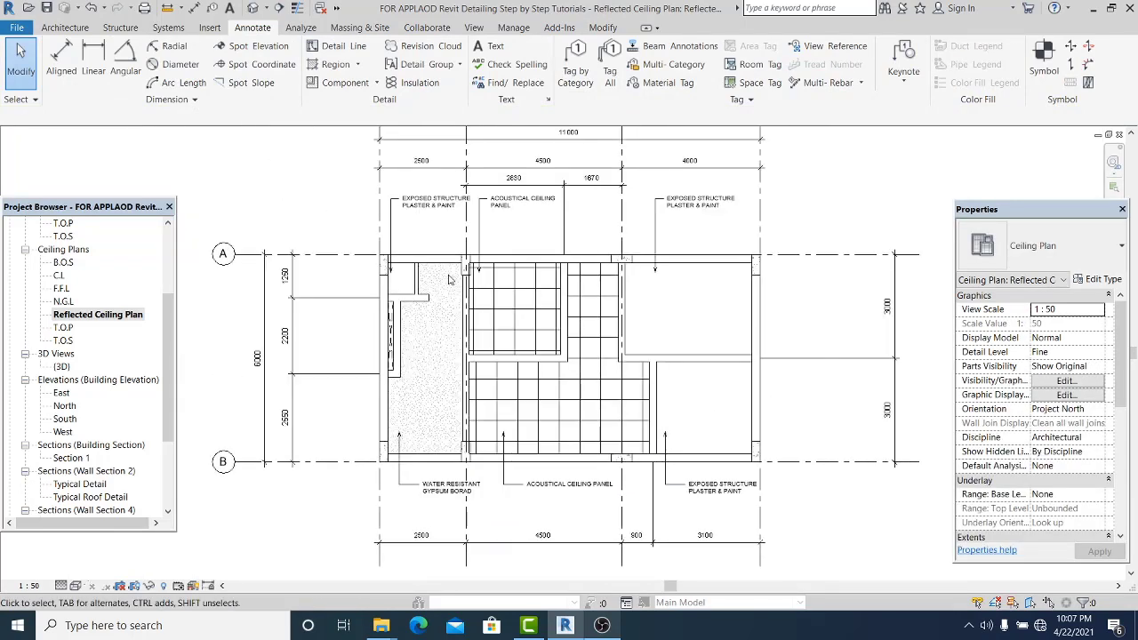
scroll(449, 281, "down", 1)
mouse_move(442, 312)
middle_mouse_down()
mouse_move(427, 351)
mouse_move(461, 290)
mouse_move(435, 320)
middle_mouse_up()
scroll(429, 345, "down", 1)
scroll(450, 298, "up", 1)
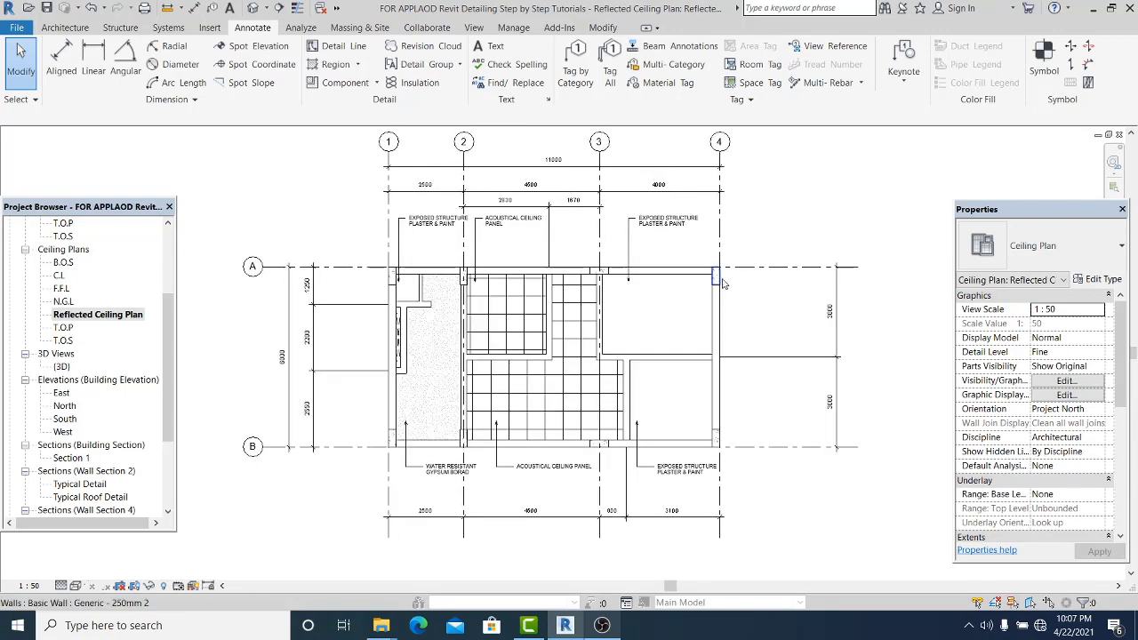
scroll(394, 283, "up", 1)
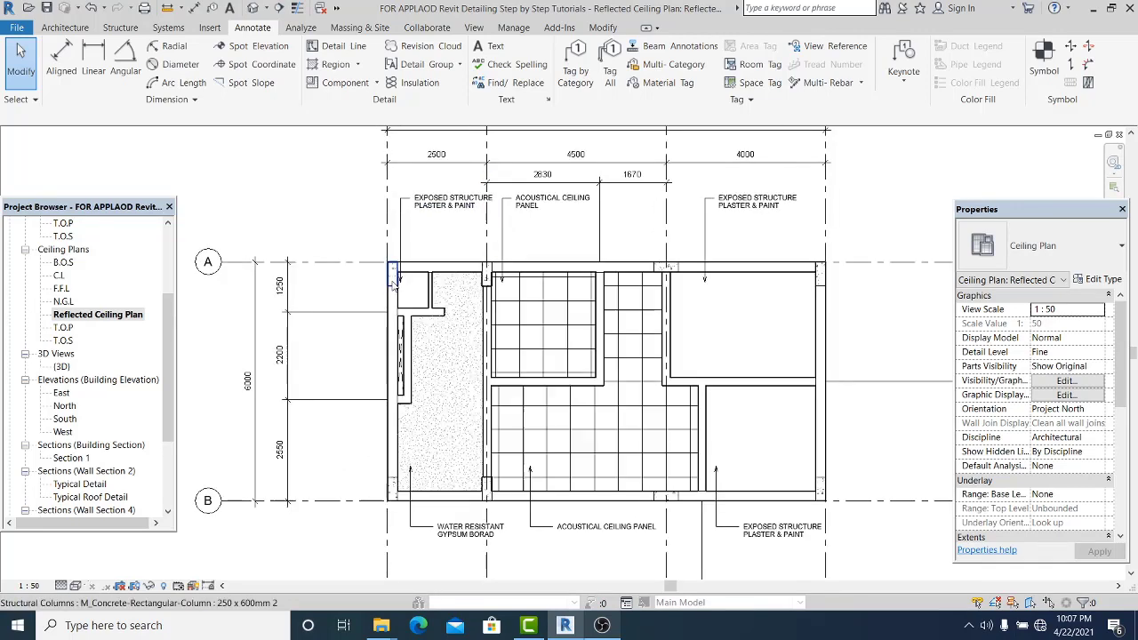
scroll(394, 282, "down", 1)
scroll(595, 311, "down", 1)
mouse_move(592, 314)
middle_mouse_down()
mouse_move(569, 345)
mouse_move(539, 327)
middle_mouse_up()
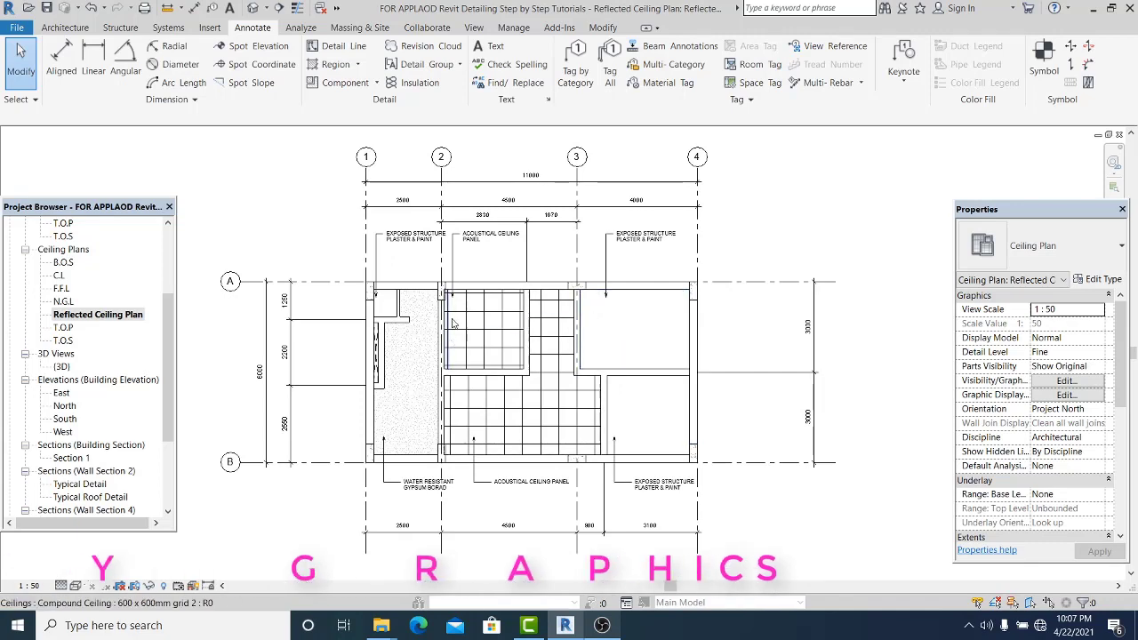
scroll(373, 292, "up", 1)
scroll(395, 304, "down", 1)
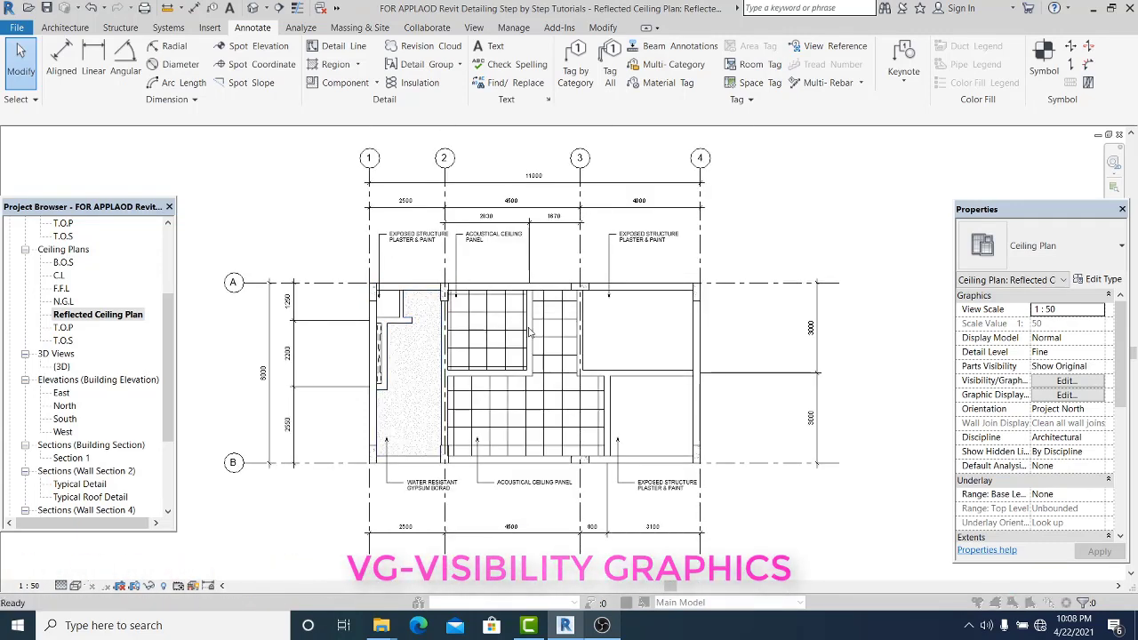
- Override the cut pattern of Structural Columns with Diagonal down in the ceiling plan's visibility/graphic settings
key("v")
key("g")
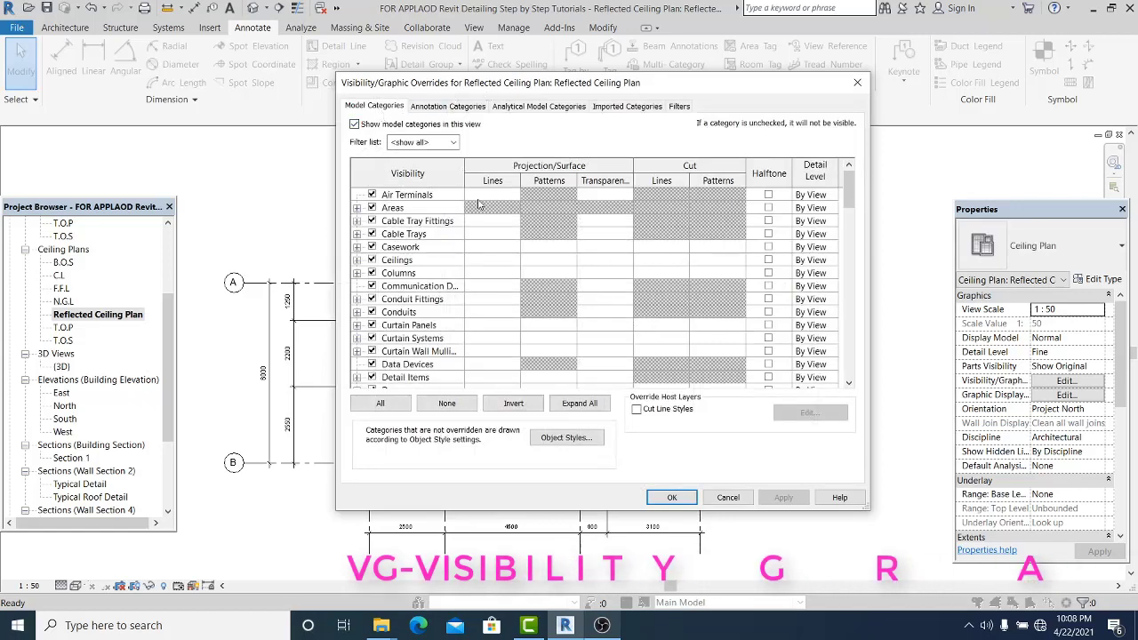
left_click_drag(848, 192, 847, 378)
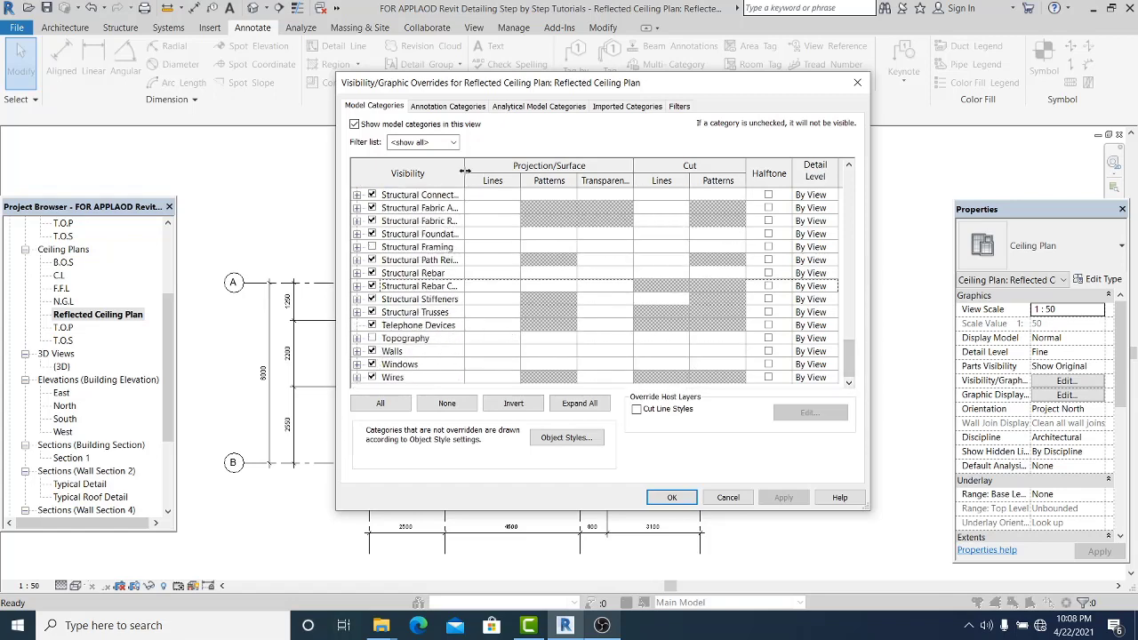
left_click_drag(488, 174, 487, 175)
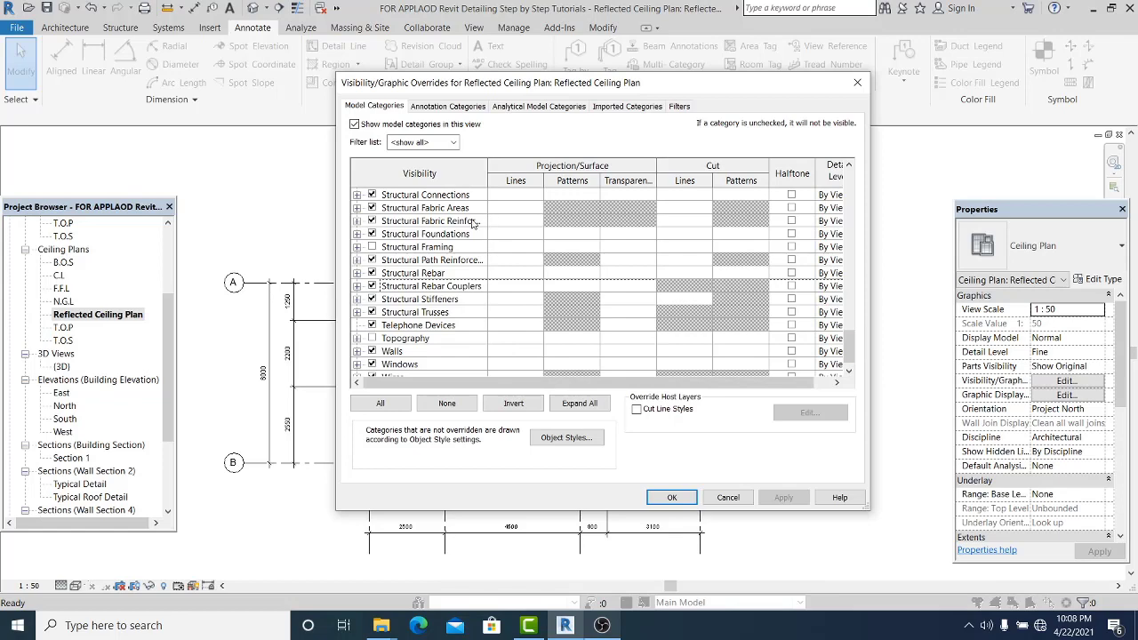
left_click(446, 300)
scroll(447, 303, "up", 1)
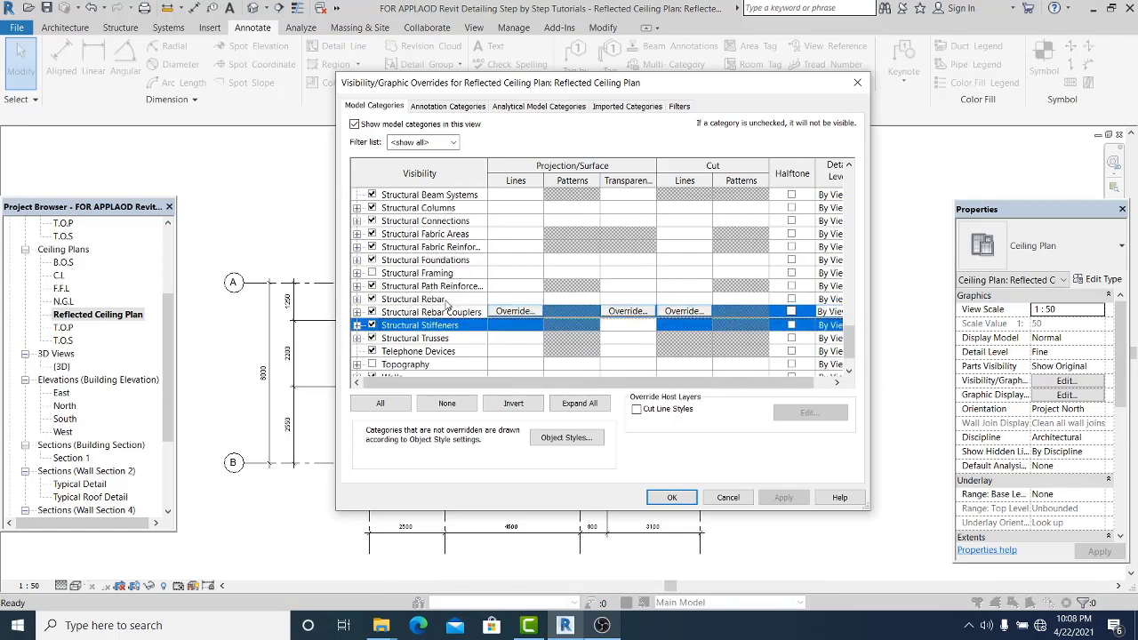
left_click(445, 222)
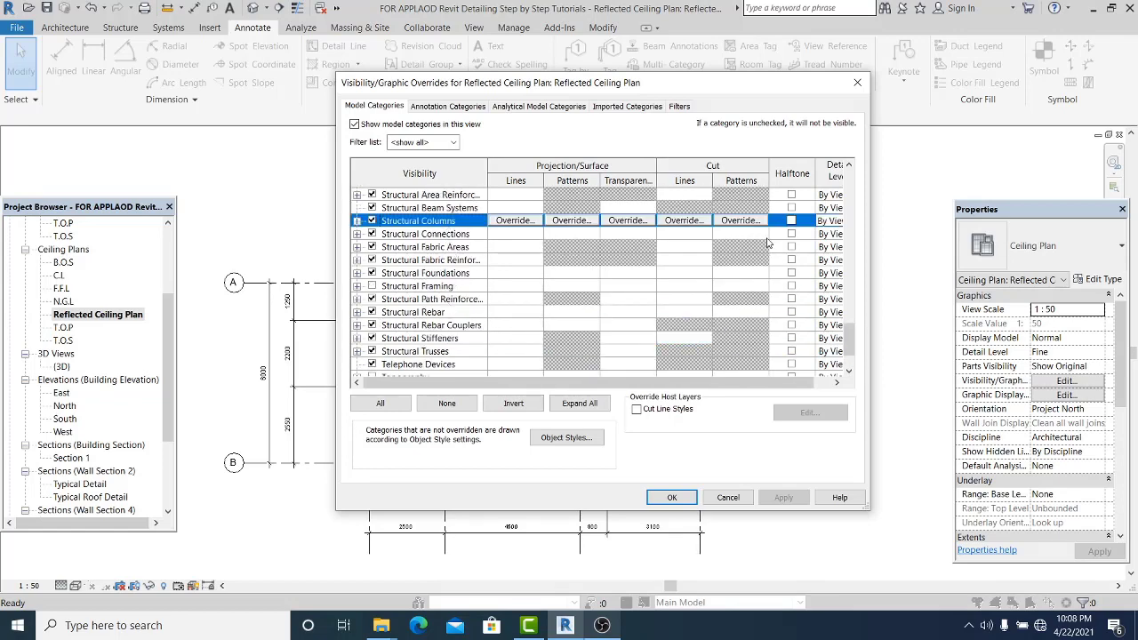
left_click(741, 220)
left_click(646, 317)
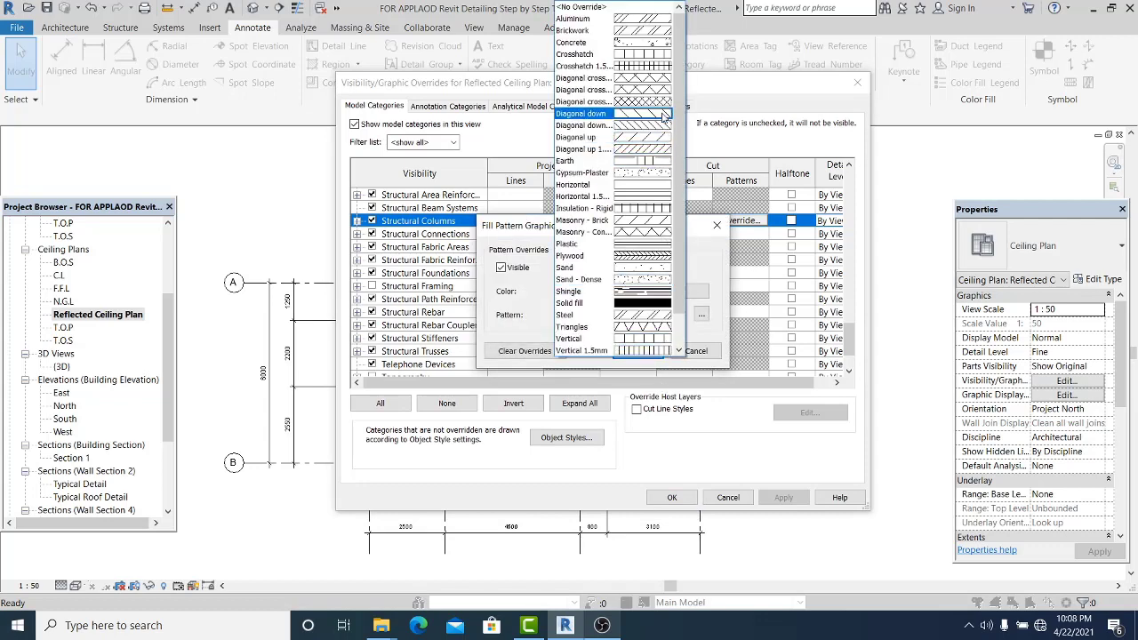
left_click(663, 113)
left_click(640, 351)
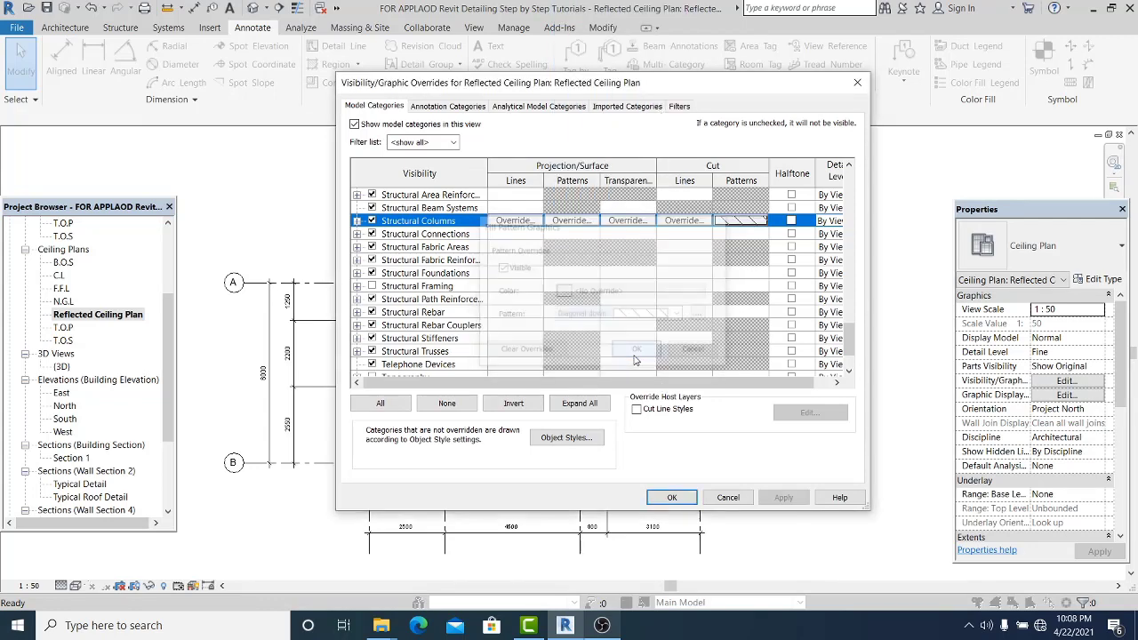
left_click(673, 497)
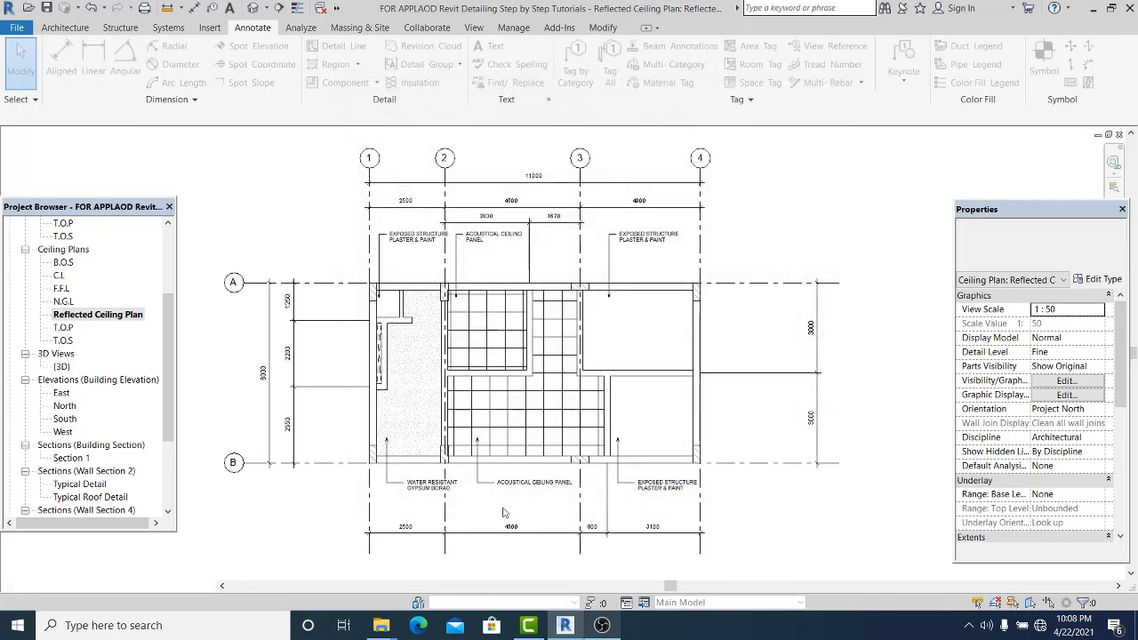
scroll(477, 331, "up", 2)
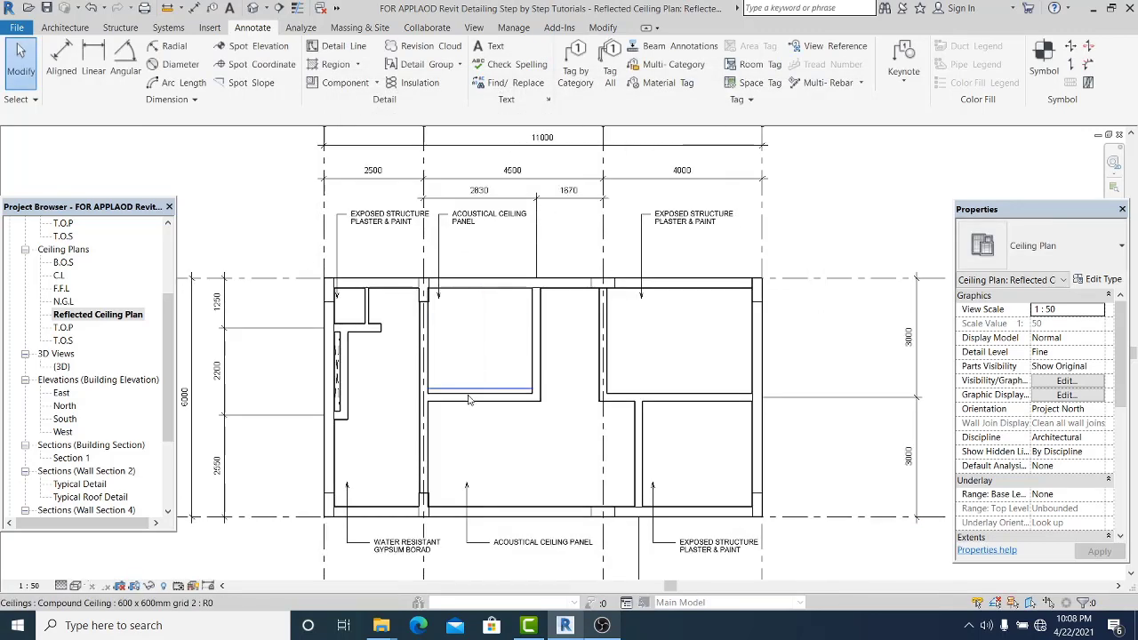
scroll(828, 198, "down", 1)
mouse_move(828, 199)
middle_mouse_down()
mouse_move(826, 216)
mouse_move(810, 210)
middle_mouse_up()
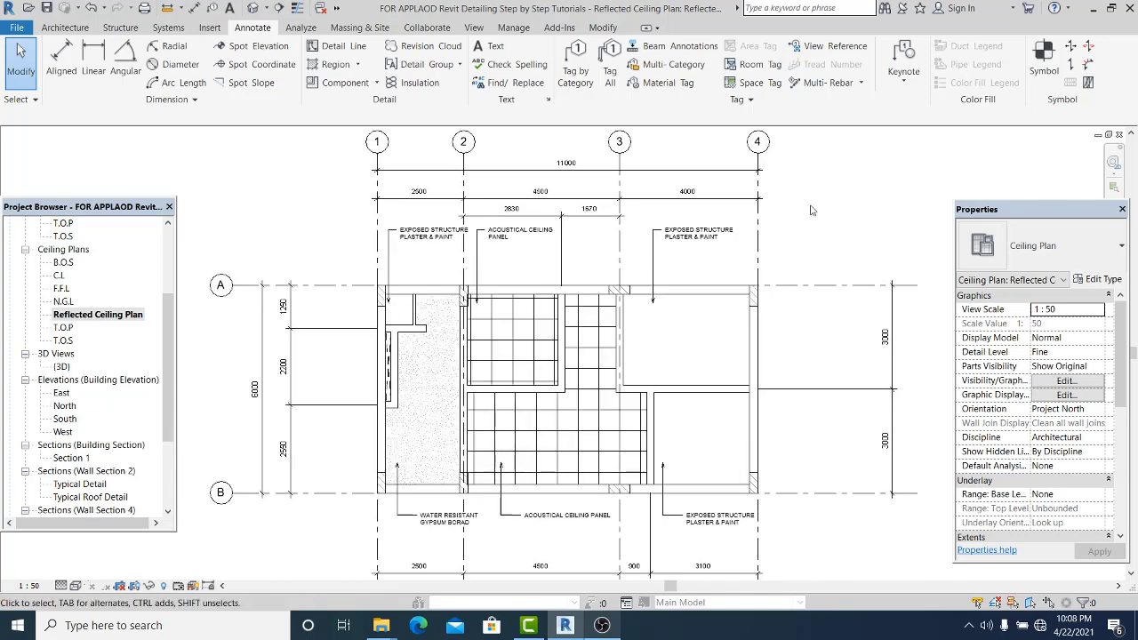
scroll(582, 343, "up", 2)
scroll(587, 343, "down", 3)
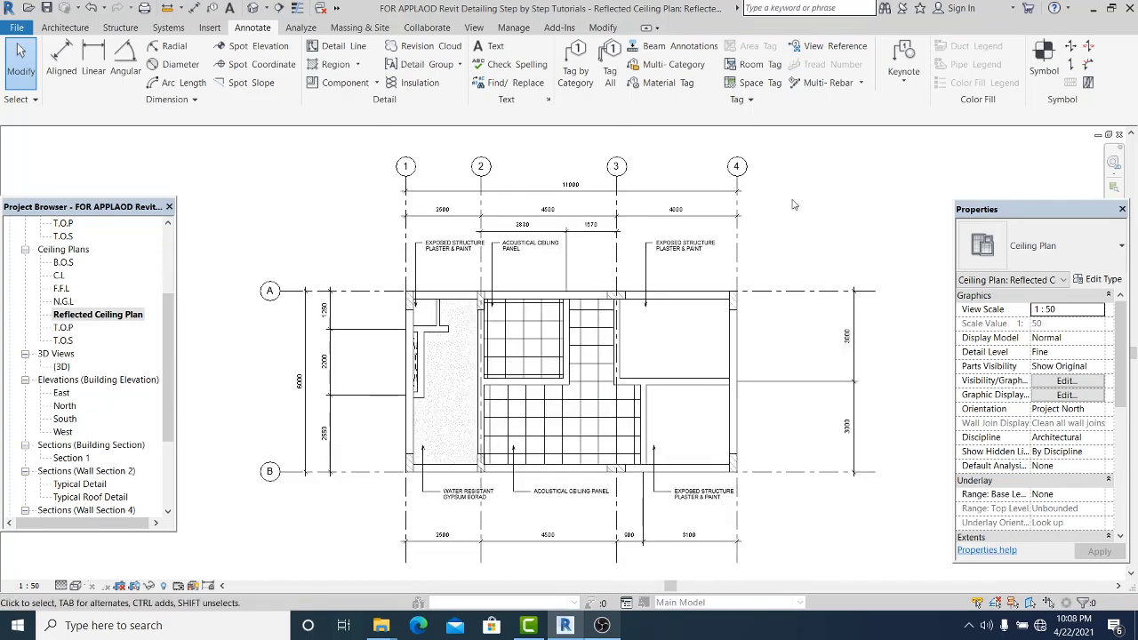
left_click(172, 329)
- Create a new sheet using the A0 metric titleblock
left_click(473, 28)
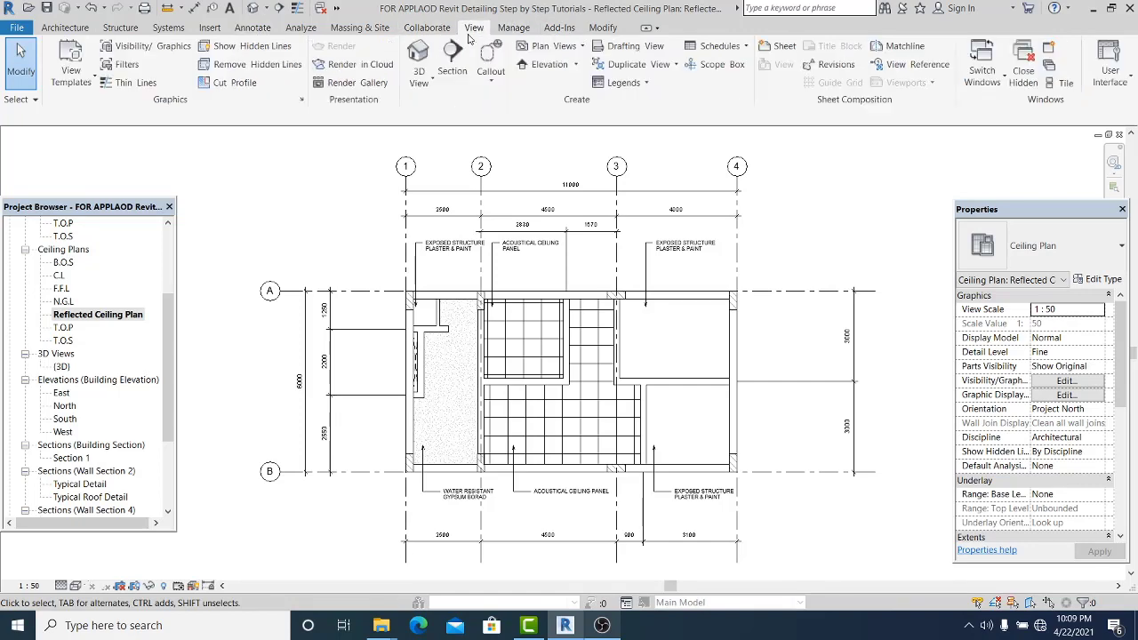
scroll(770, 181, "down", 1)
middle_click_drag(783, 187, 764, 226)
left_click(780, 49)
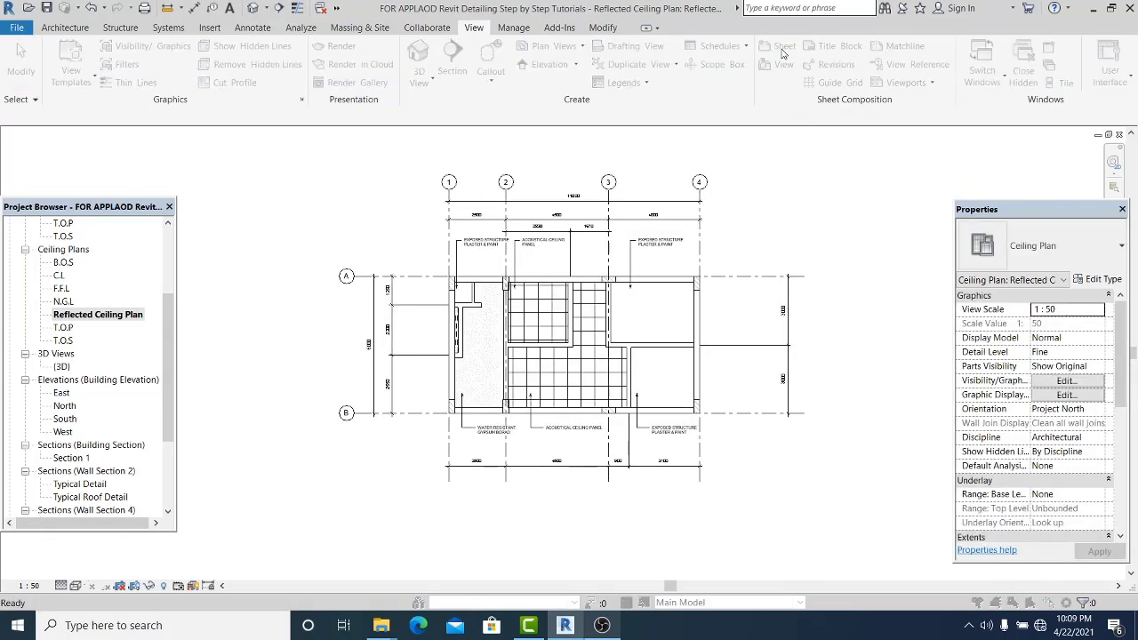
left_click(665, 160)
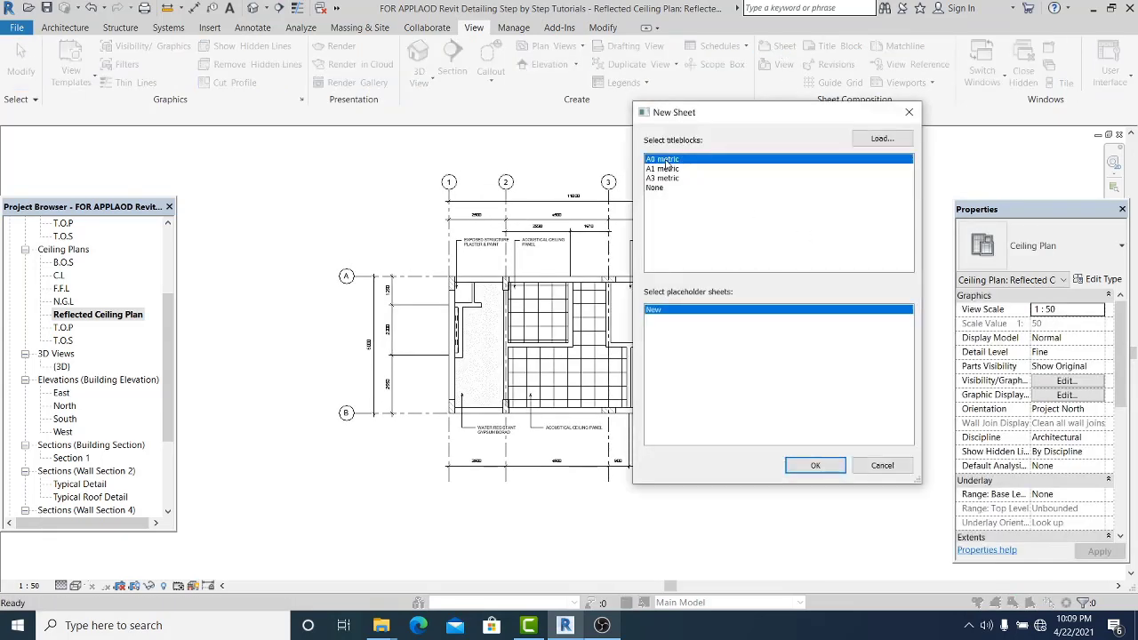
left_click(812, 466)
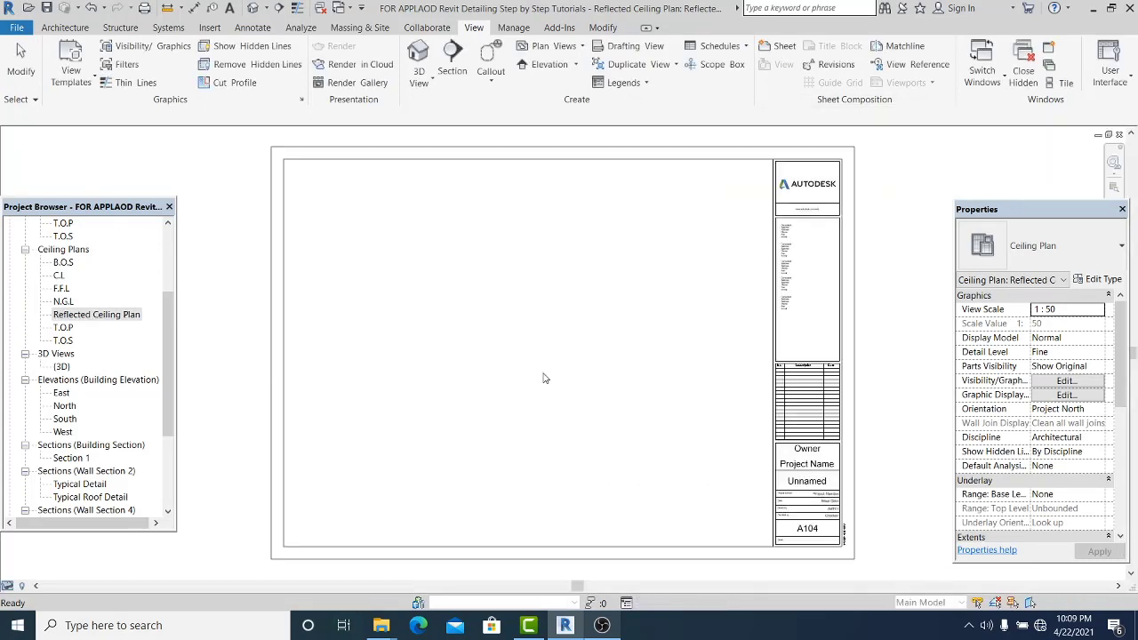
- Name the new sheet Standard Drawings in its title block
scroll(777, 481, "up", 2)
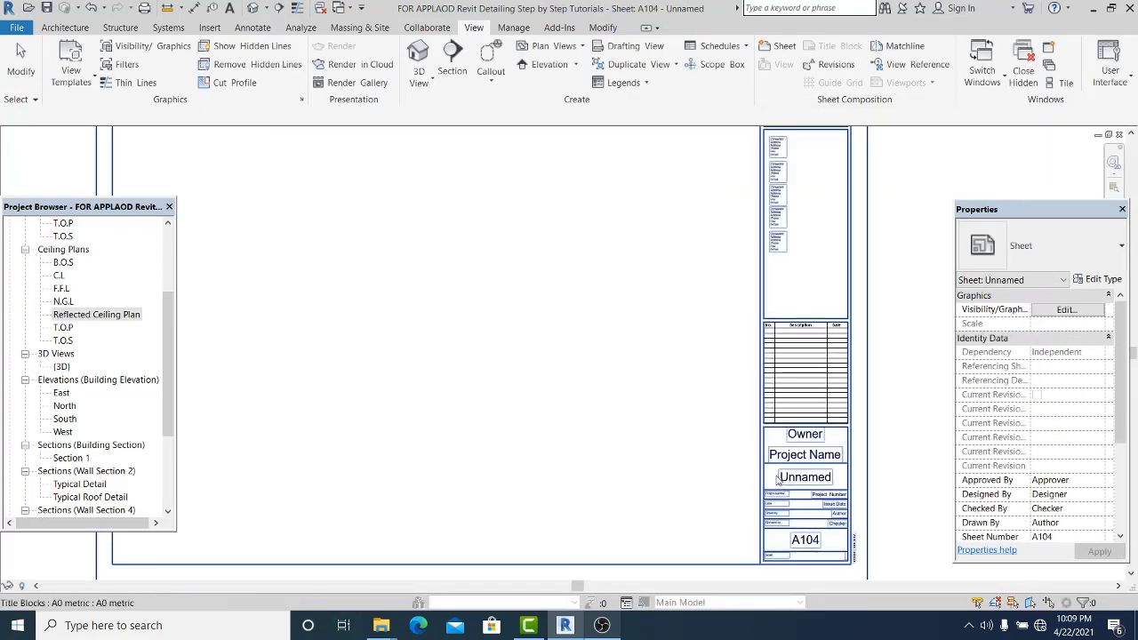
double_click(799, 480)
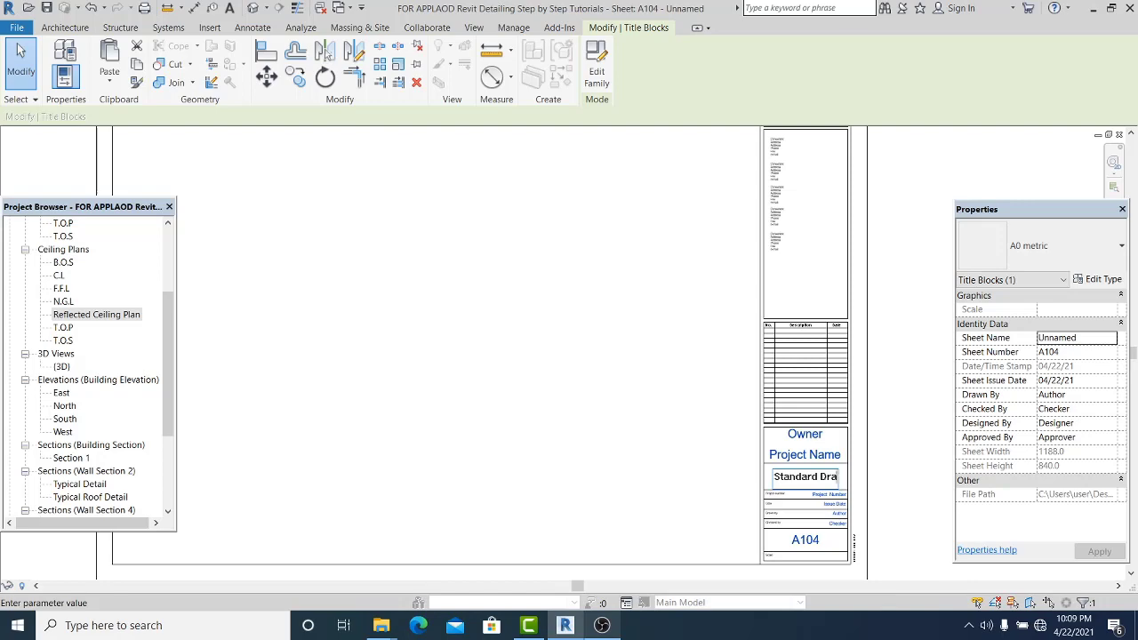
left_click(648, 408)
middle_click_drag(633, 422, 638, 379)
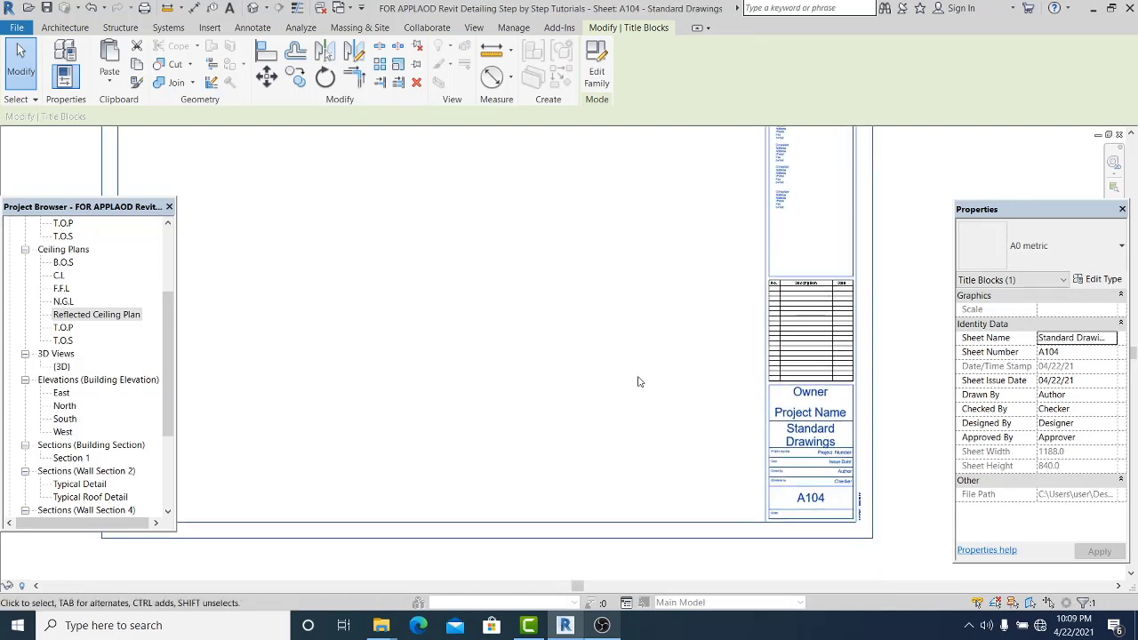
scroll(828, 504, "up", 2)
- Review the existing sheets A102 - Presention and A103 - Standard Details for their contents and numbering
left_click_drag(169, 402, 170, 480)
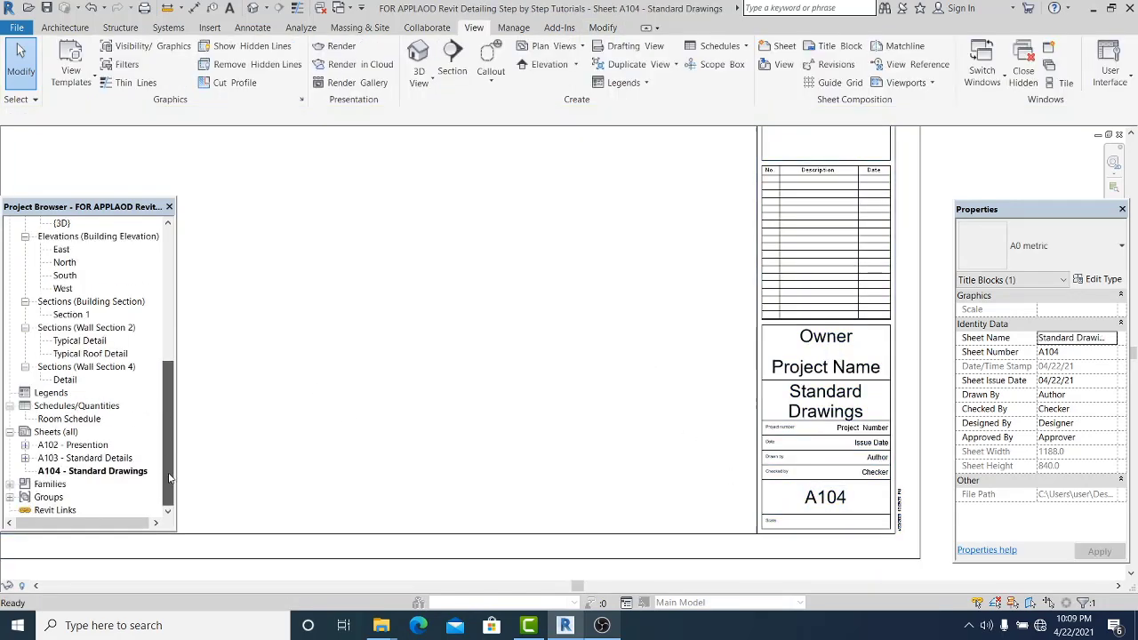
middle_click_drag(337, 471, 396, 471)
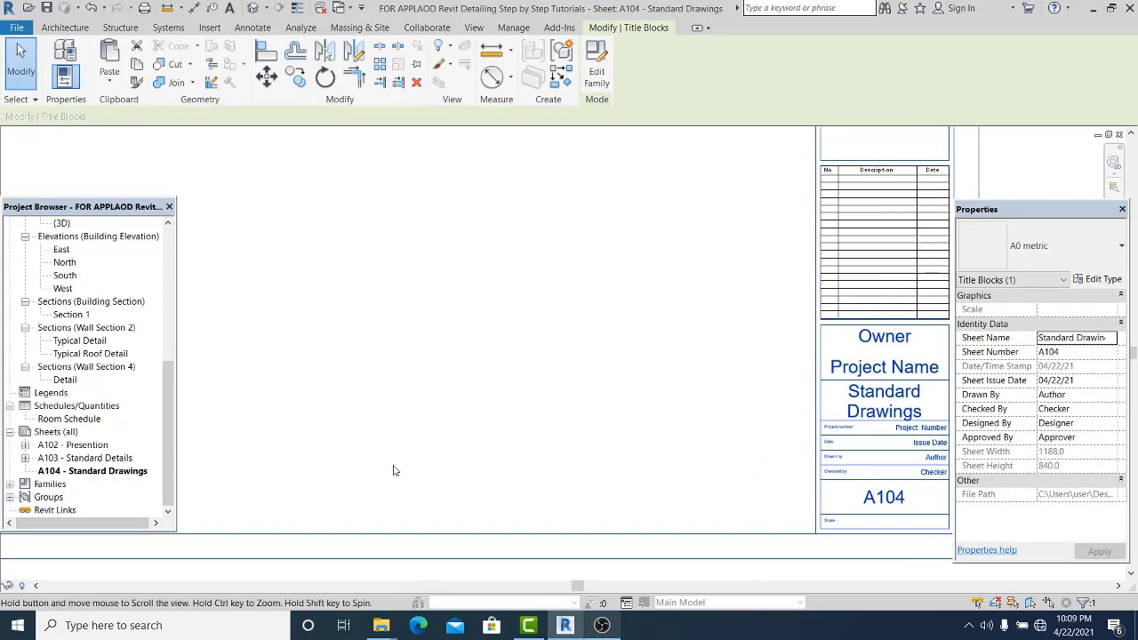
left_click(369, 526)
double_click(76, 444)
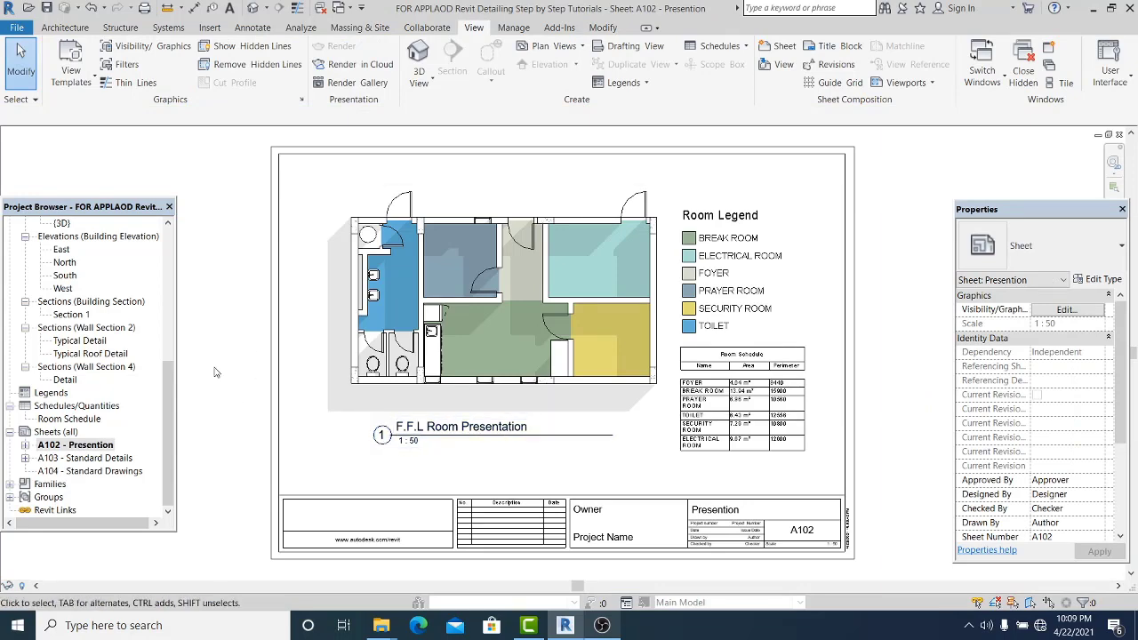
left_click(115, 459)
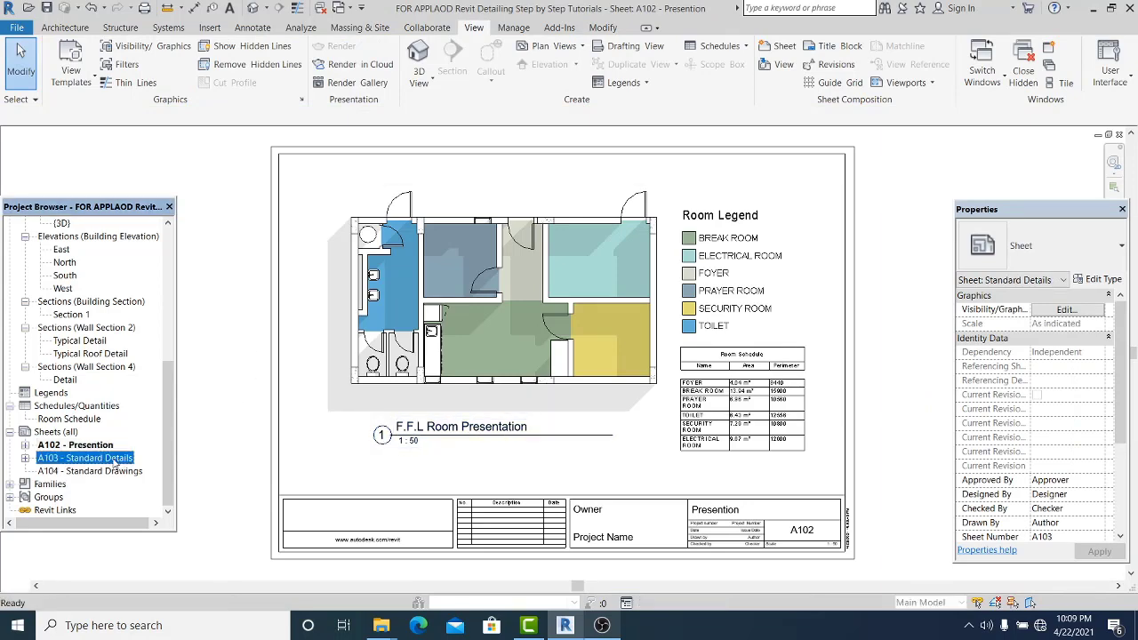
double_click(115, 458)
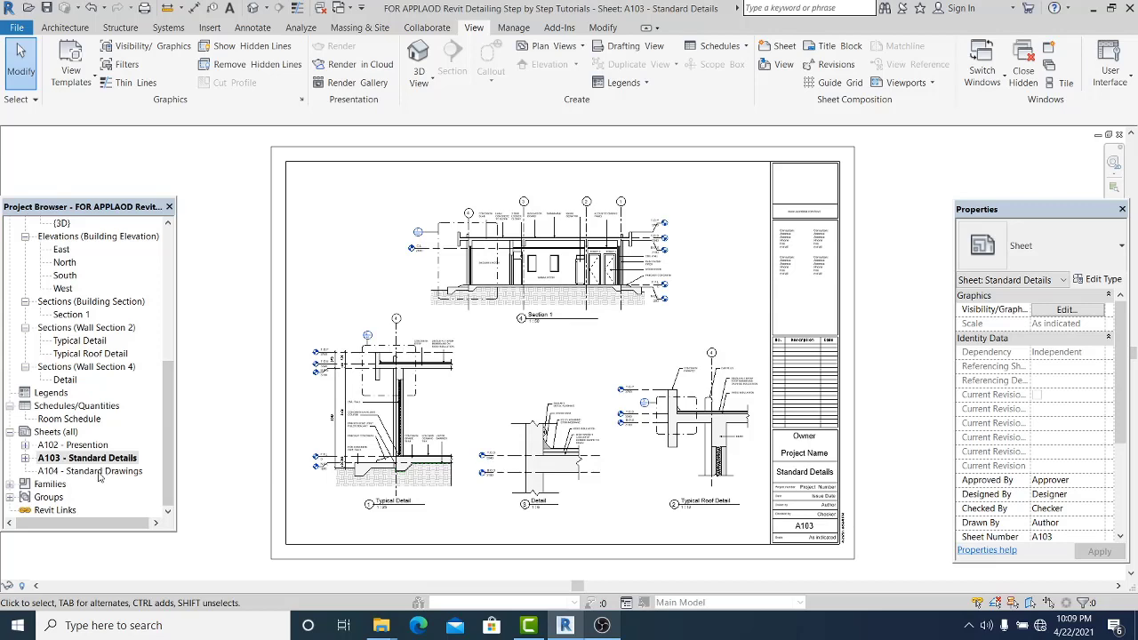
mouse_move(167, 441)
left_mouse_down()
mouse_move(166, 311)
mouse_move(167, 449)
left_mouse_up()
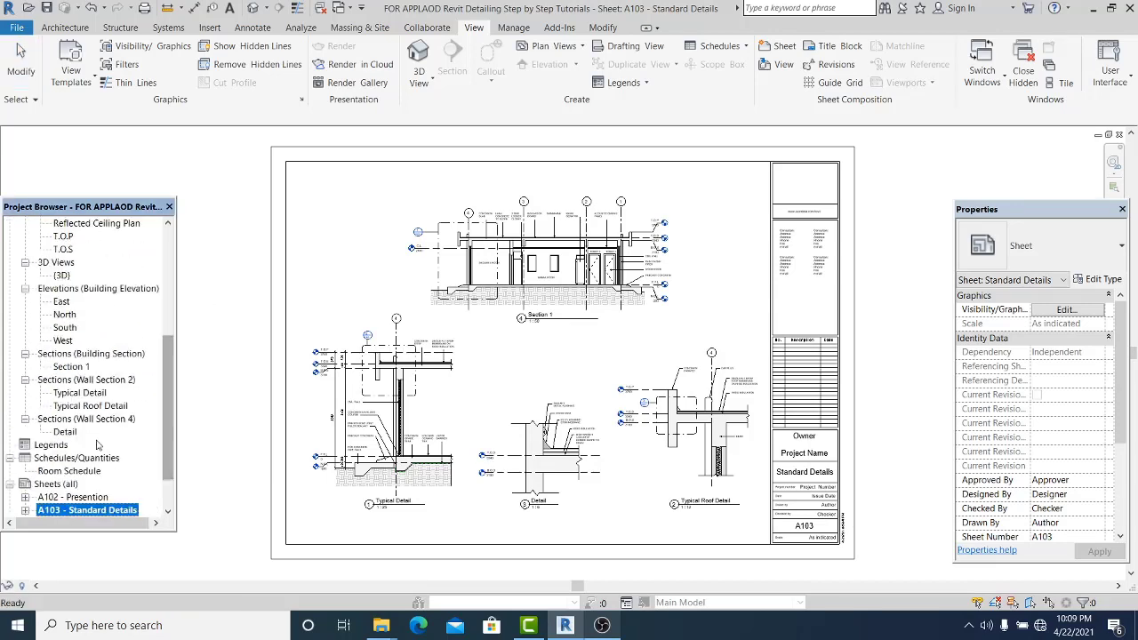
scroll(167, 440, "down", 2)
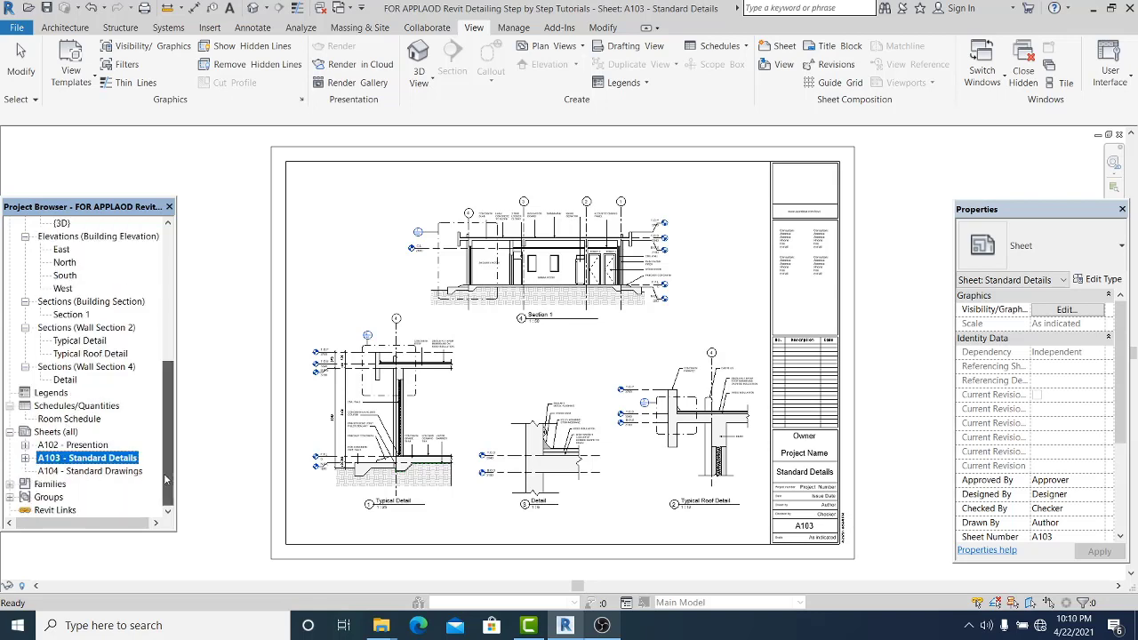
- Reopen the Standard Drawings sheet and change its sheet number to A101
double_click(93, 471)
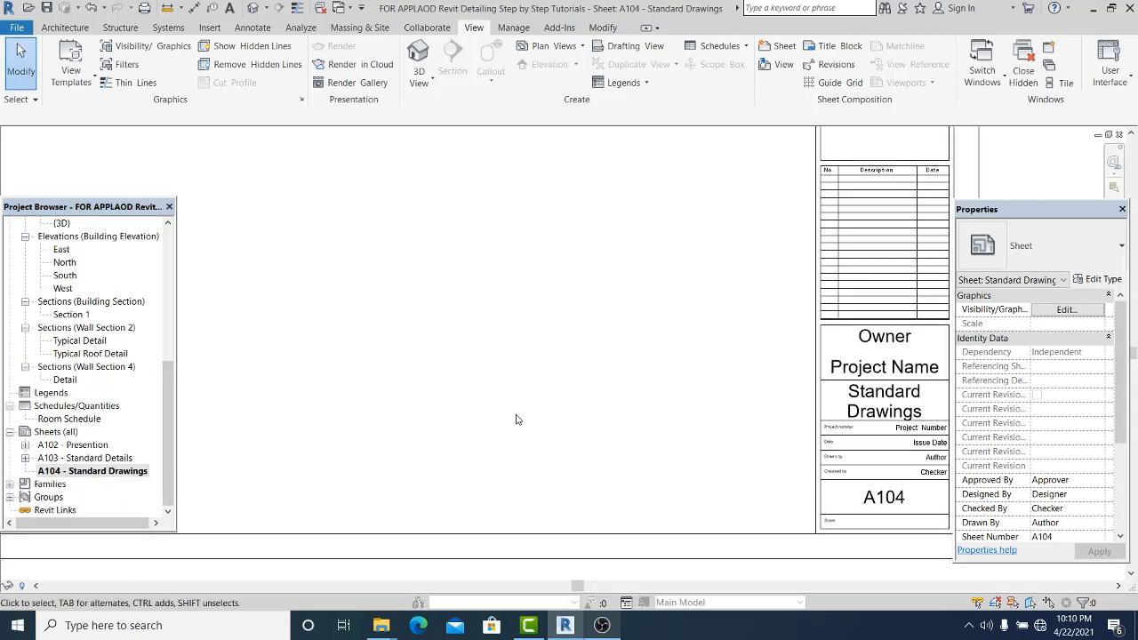
scroll(516, 420, "down", 3)
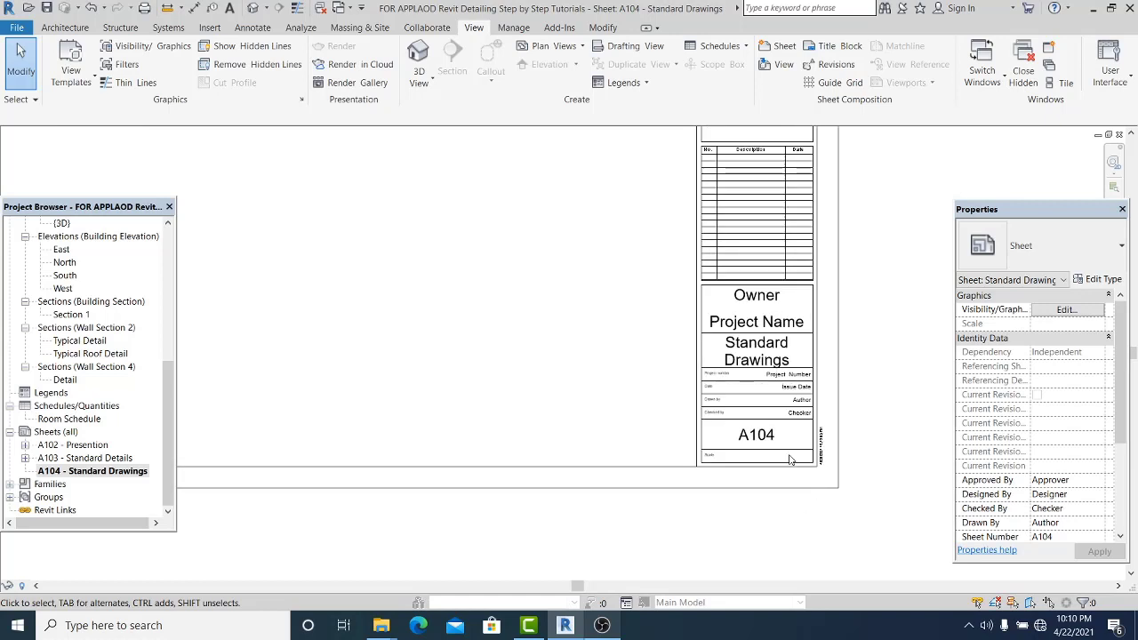
left_click(763, 439)
left_click(758, 436)
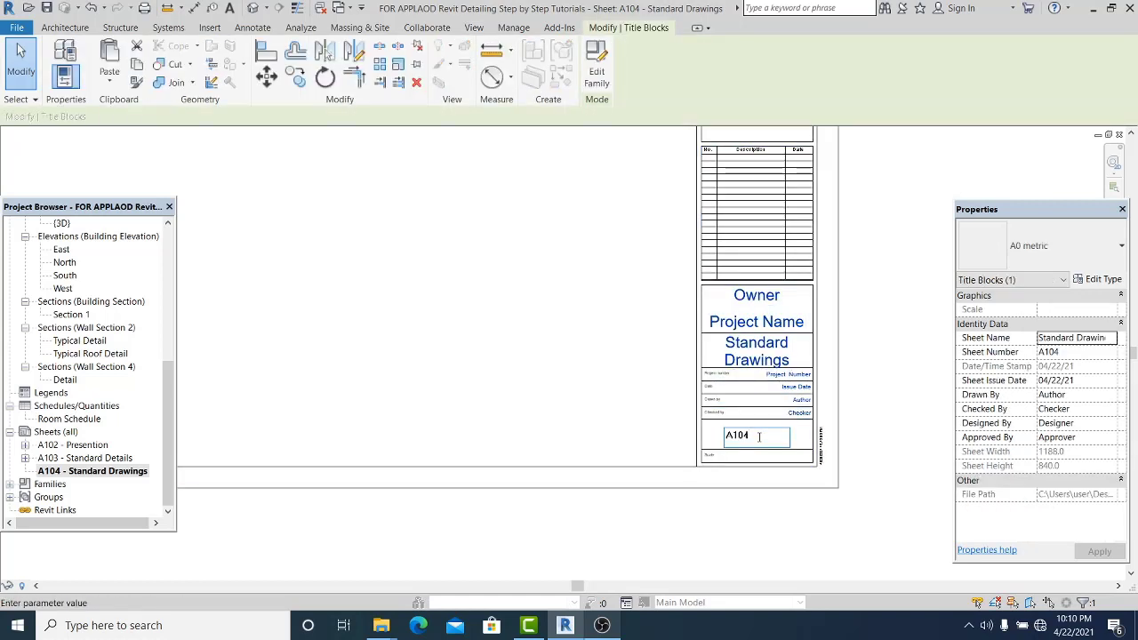
left_click(722, 520)
left_click(731, 521)
- Place the Floor Plan view in the upper-left area of sheet A101
scroll(737, 515, "down", 4)
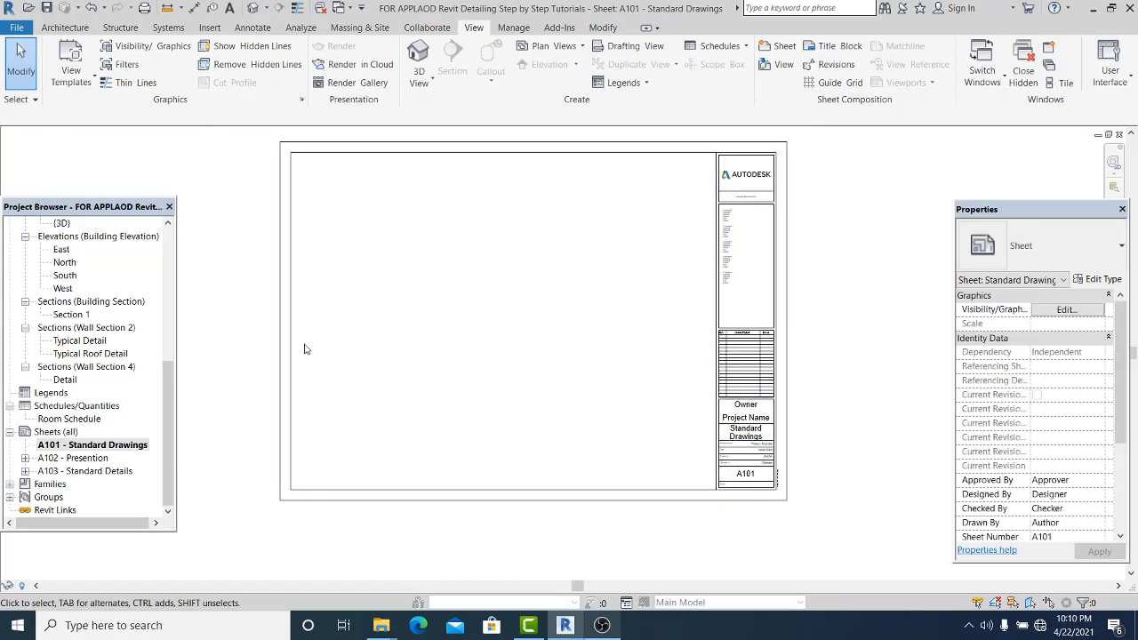
left_click_drag(169, 375, 169, 242)
left_click(64, 262)
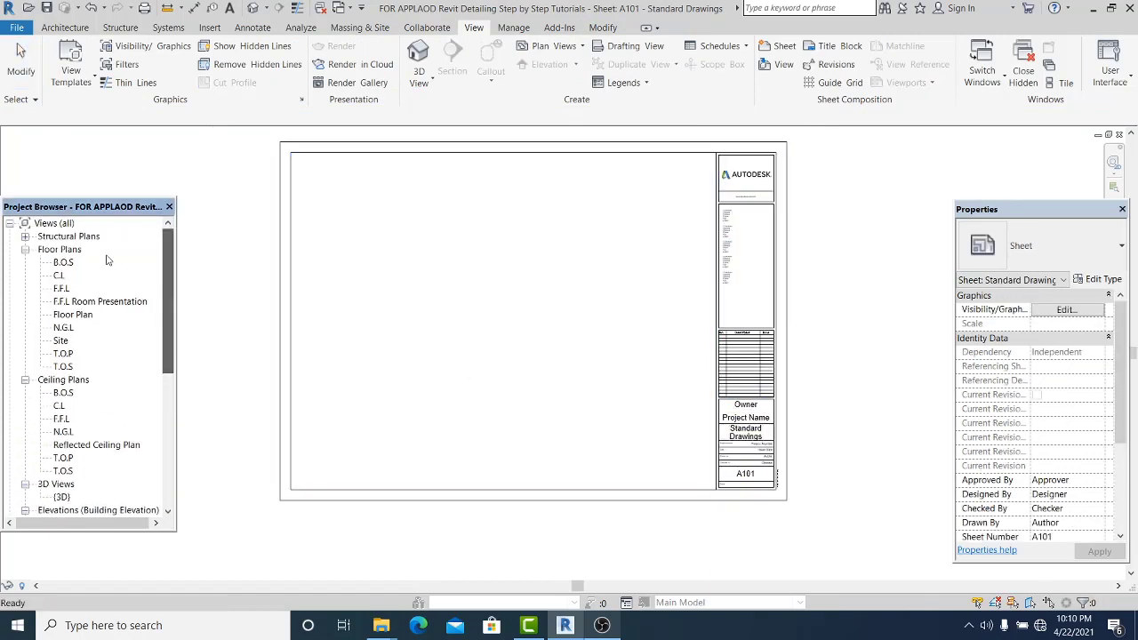
left_click(71, 315)
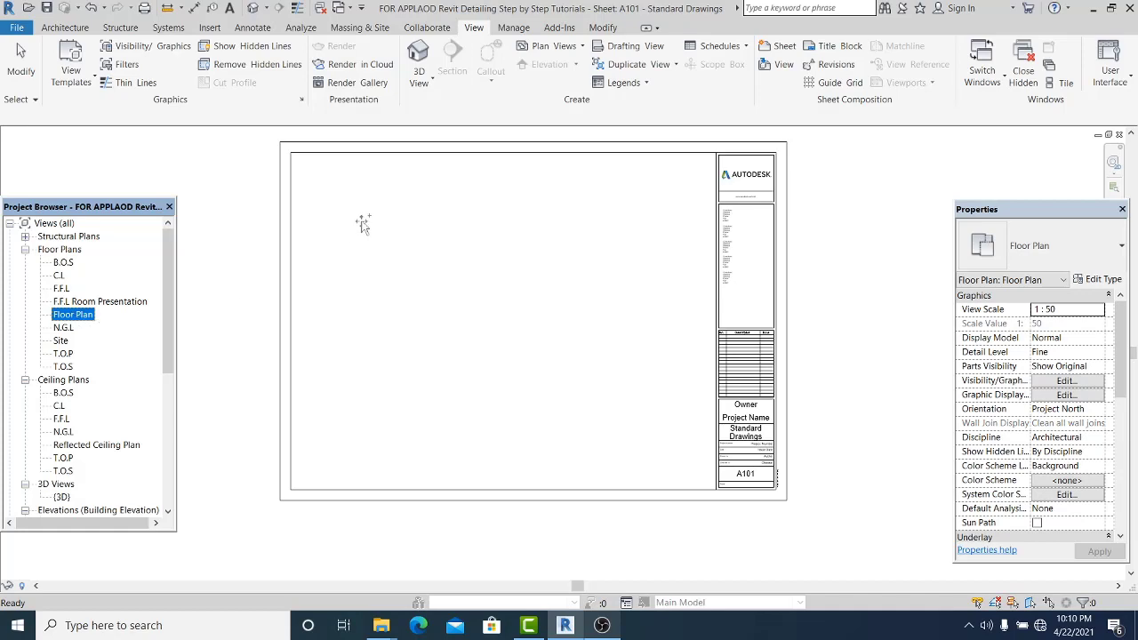
left_click_drag(370, 239, 376, 244)
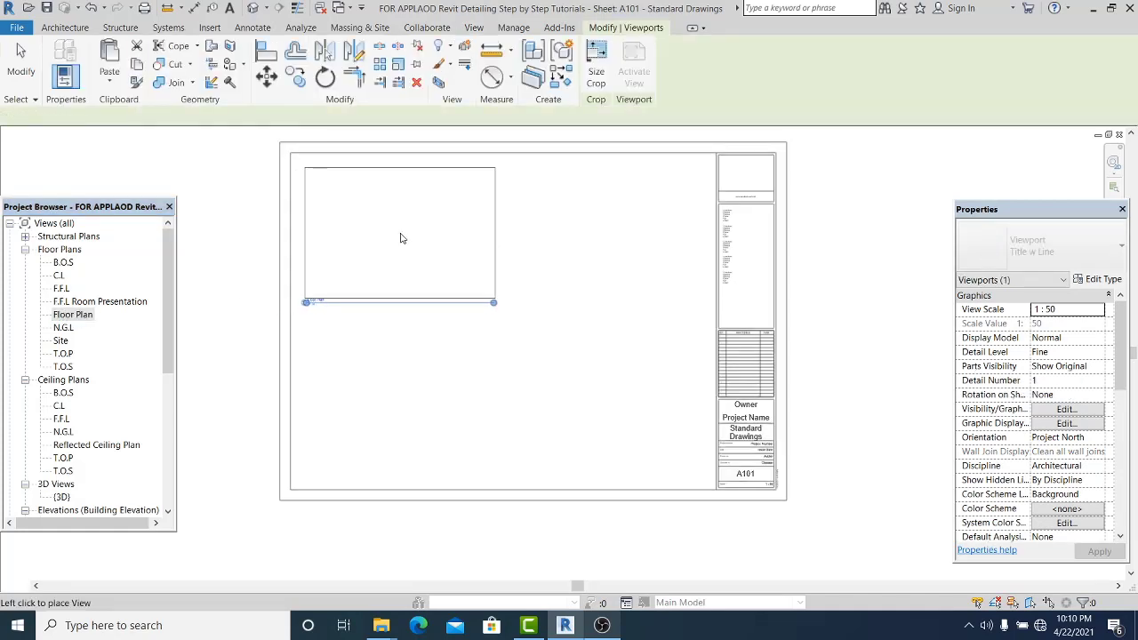
left_click(401, 239)
left_click(27, 64)
- Place the Reflected Ceiling Plan view beside the floor plan, with the two view titles aligned
scroll(89, 356, "down", 4)
scroll(89, 355, "up", 2)
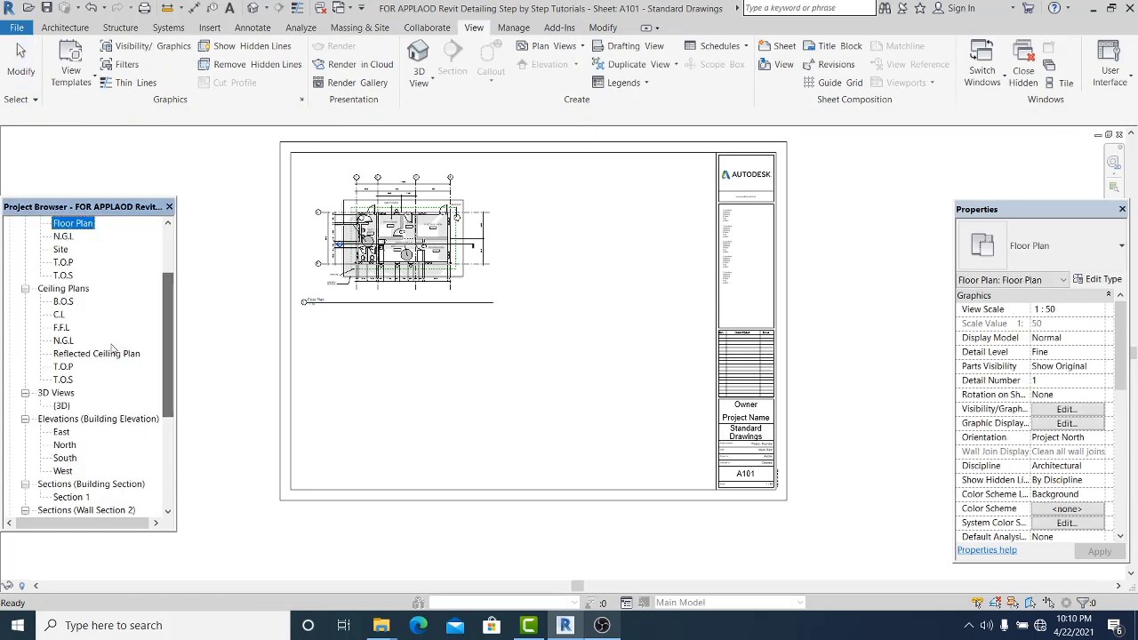
left_click(89, 354)
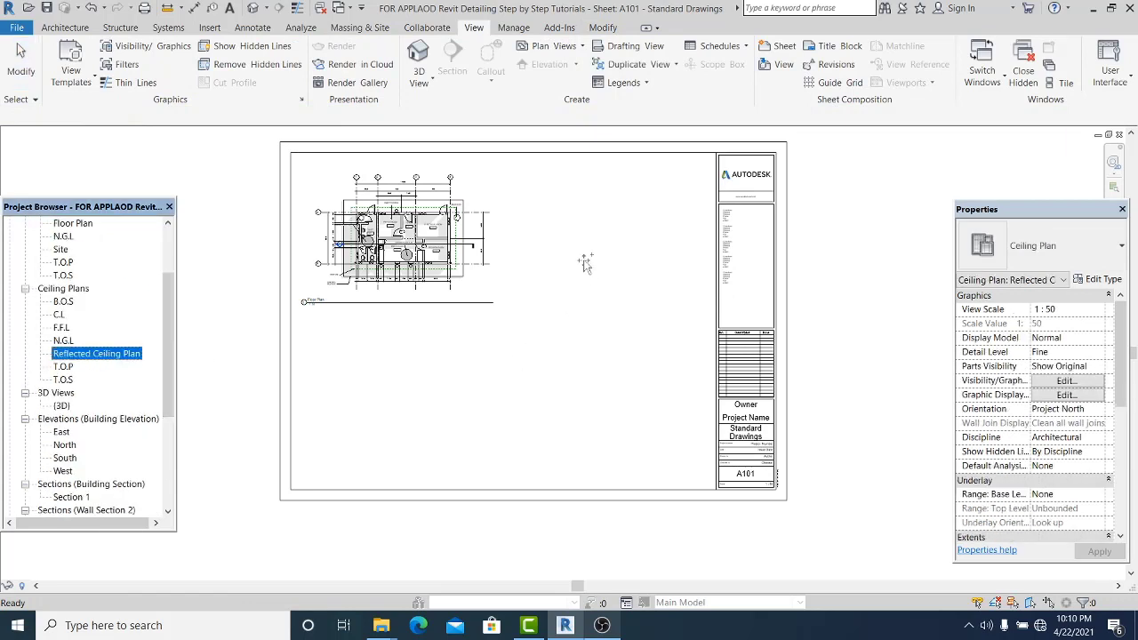
left_click_drag(602, 275, 597, 267)
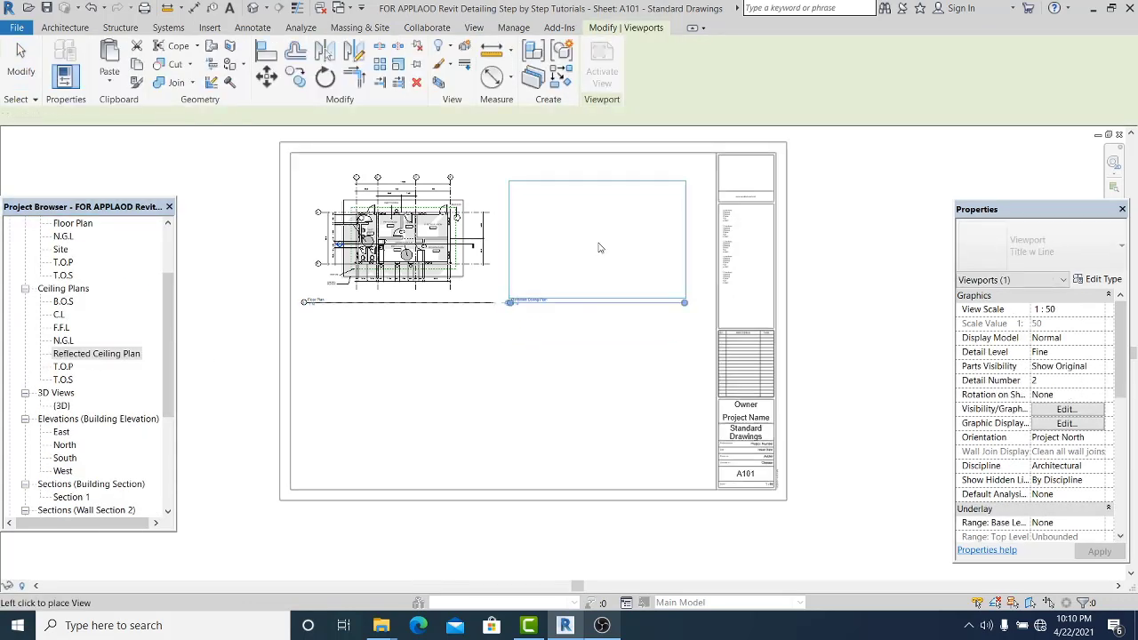
left_click(599, 246)
left_click(47, 145)
scroll(551, 325, "up", 4)
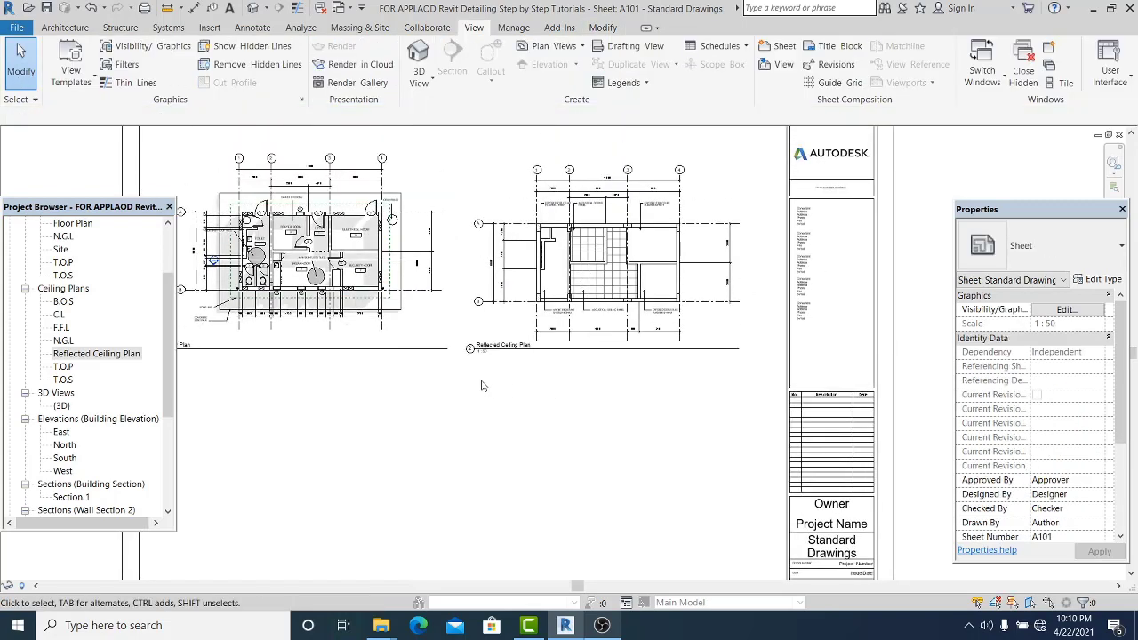
- Shorten the Floor Plan viewport's title line and centre the title beneath the plan
left_click(405, 354)
left_click_drag(341, 348, 450, 353)
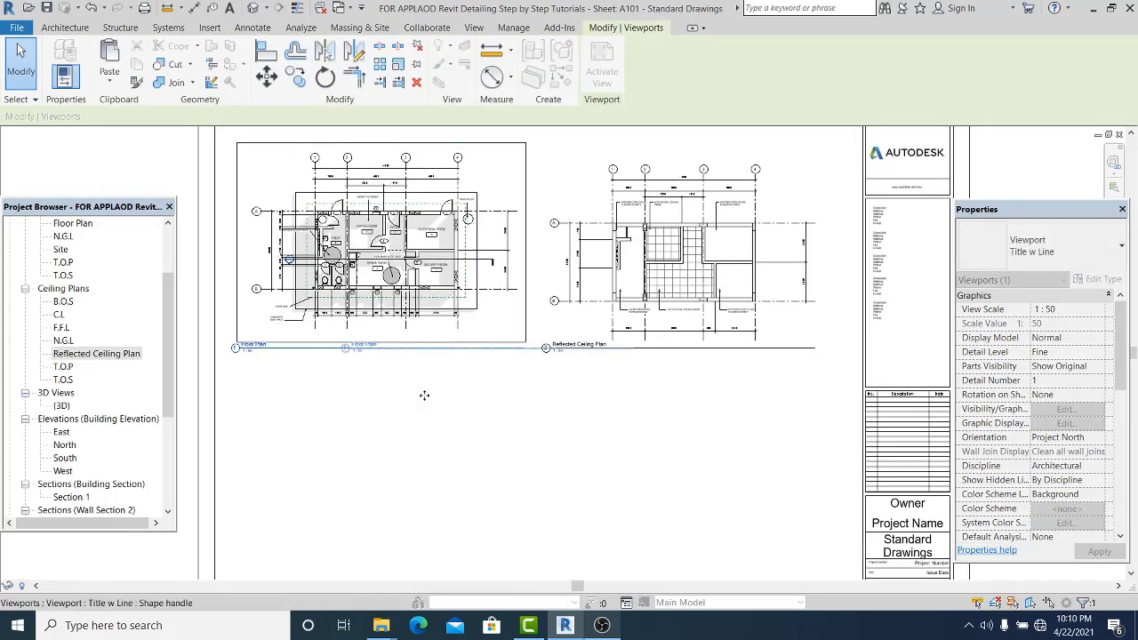
left_click(424, 394)
left_click(439, 325)
left_click_drag(635, 349, 415, 355)
left_click(680, 361)
- Shorten the Reflected Ceiling Plan viewport's title line and centre the title beneath the plan
left_click(674, 353)
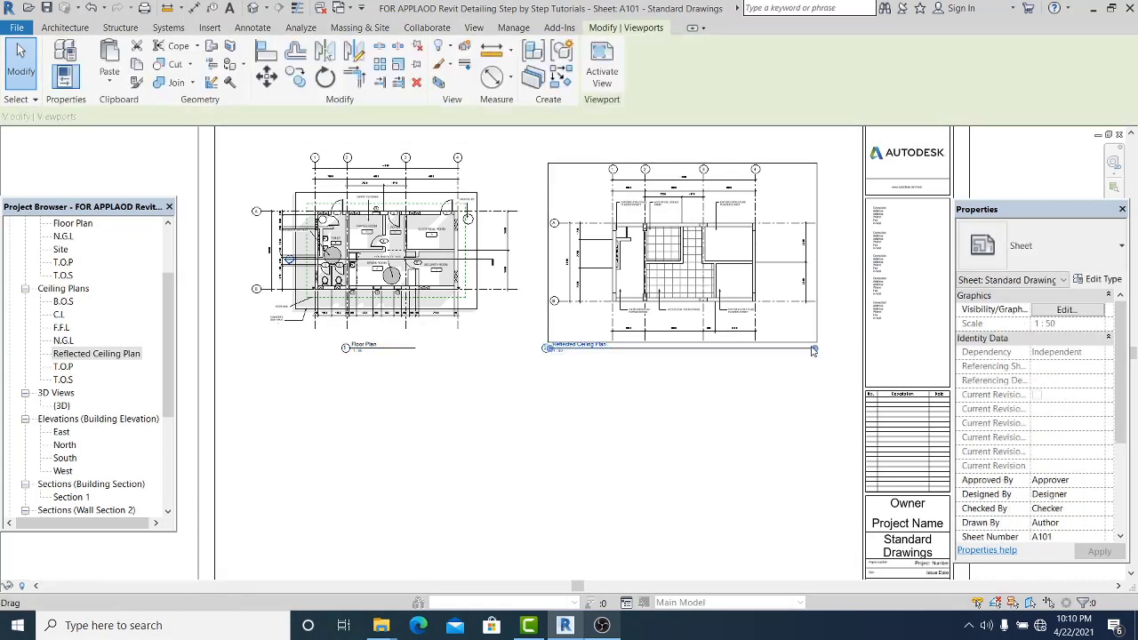
left_click_drag(673, 357, 656, 358)
left_click(624, 369)
left_click_drag(579, 351, 681, 389)
left_click(669, 396)
- Examine the placed floor plan and reflected ceiling plan on the sheet, including their dimensions, notes and titles
scroll(523, 397, "down", 2)
scroll(399, 260, "up", 3)
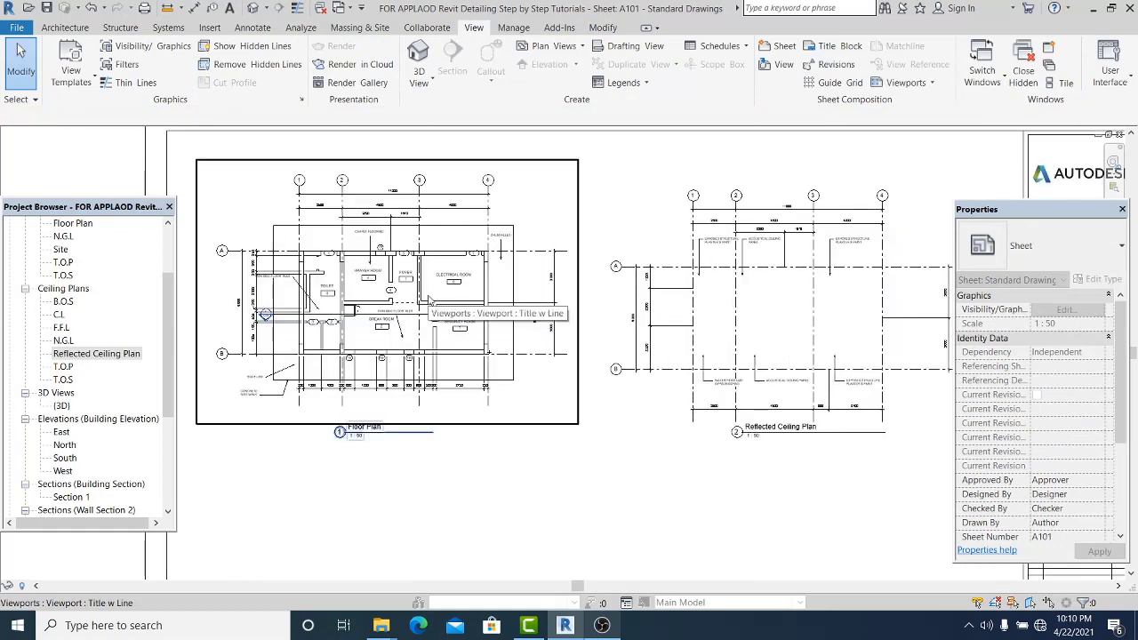
scroll(345, 332, "up", 3)
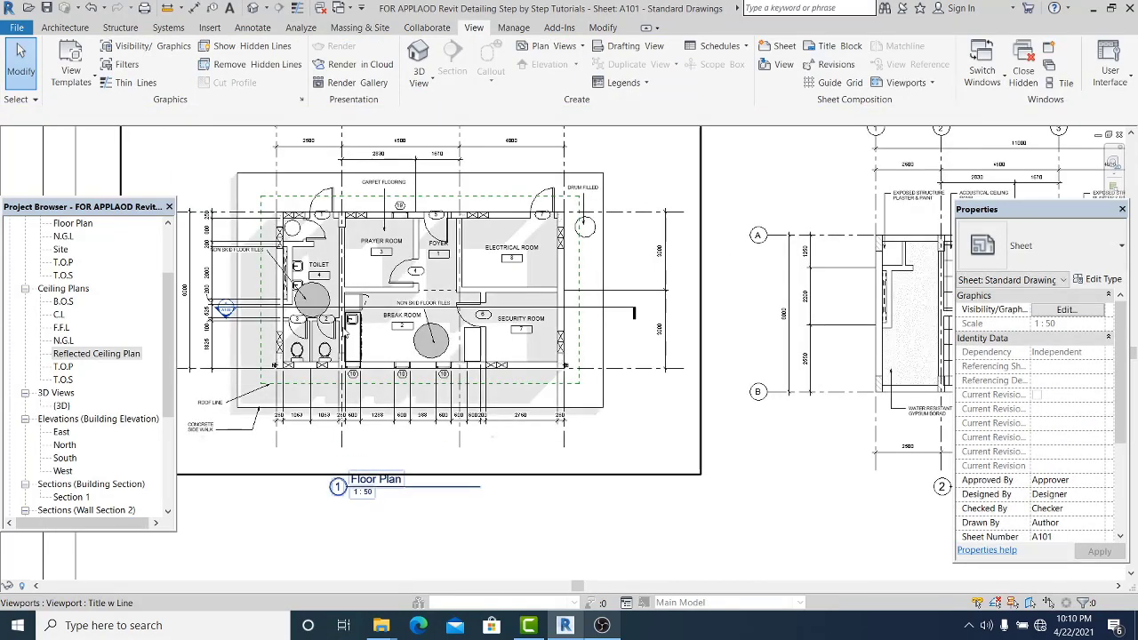
scroll(345, 332, "down", 3)
middle_click_drag(806, 334, 492, 365)
scroll(486, 355, "up", 2)
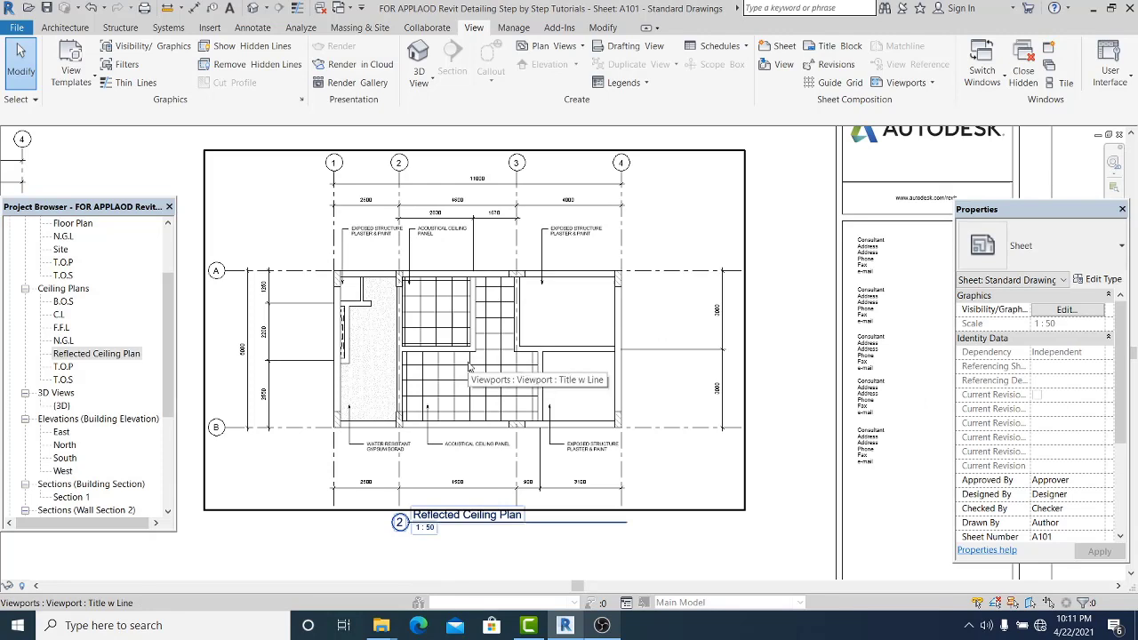
scroll(470, 366, "down", 2)
scroll(333, 340, "up", 2)
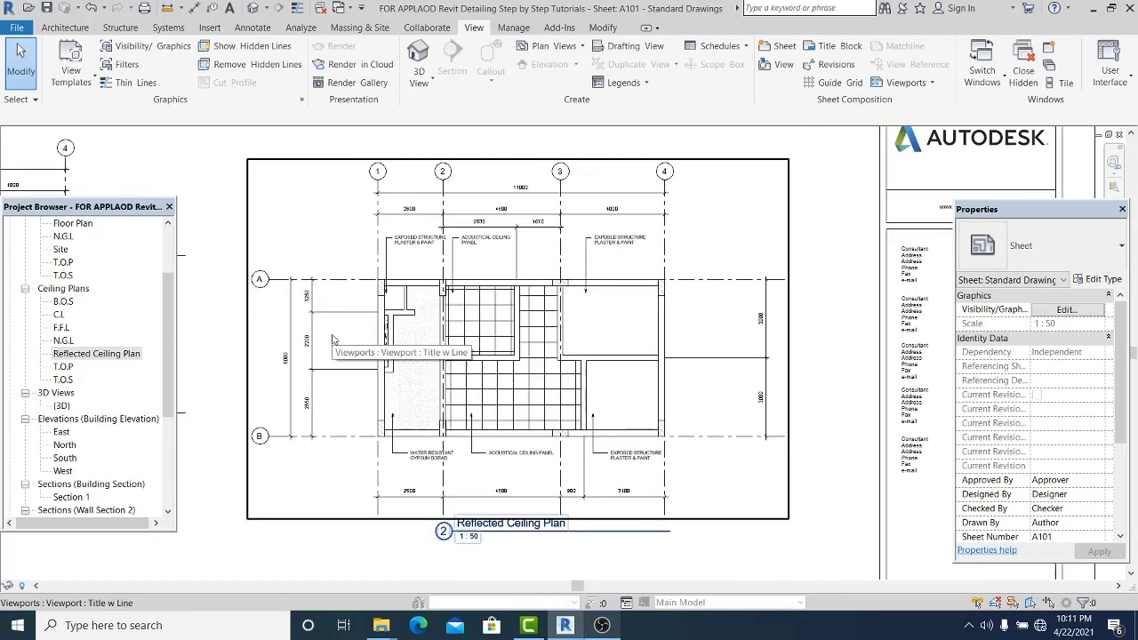
scroll(372, 339, "down", 2)
middle_click_drag(541, 330, 698, 287)
middle_click_drag(509, 400, 555, 366)
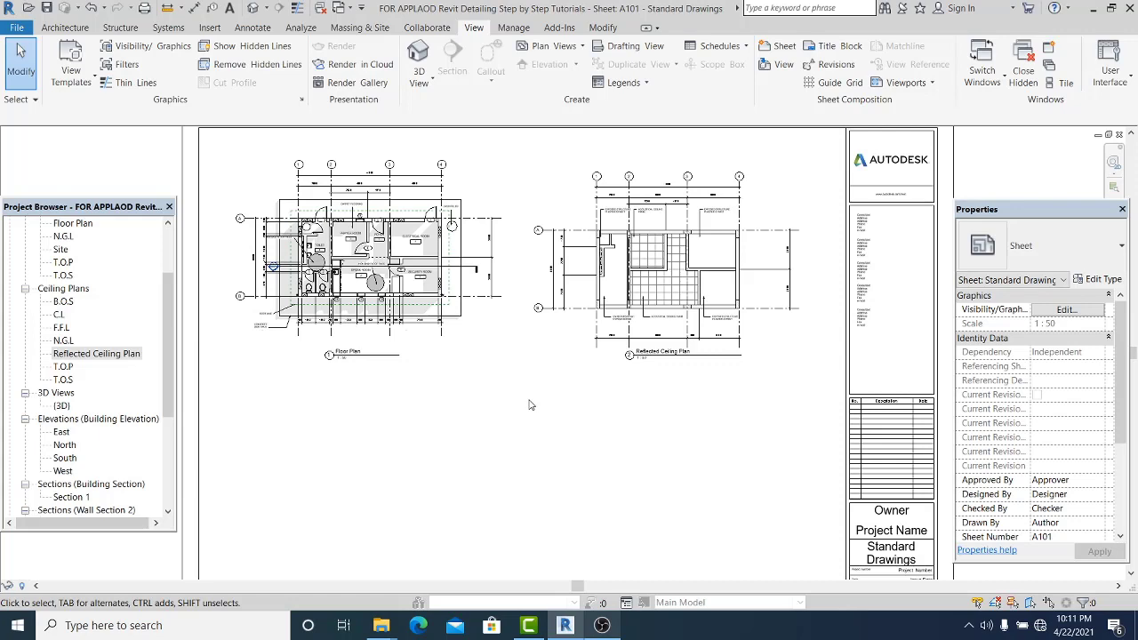
scroll(529, 382, "down", 2)
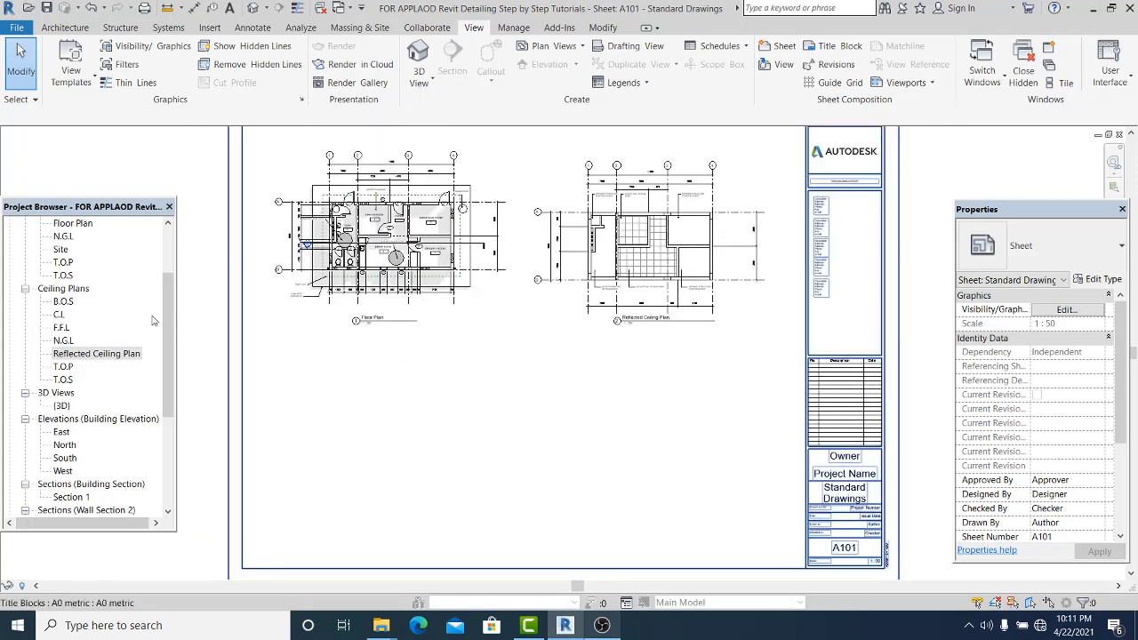
left_click_drag(169, 308, 174, 232)
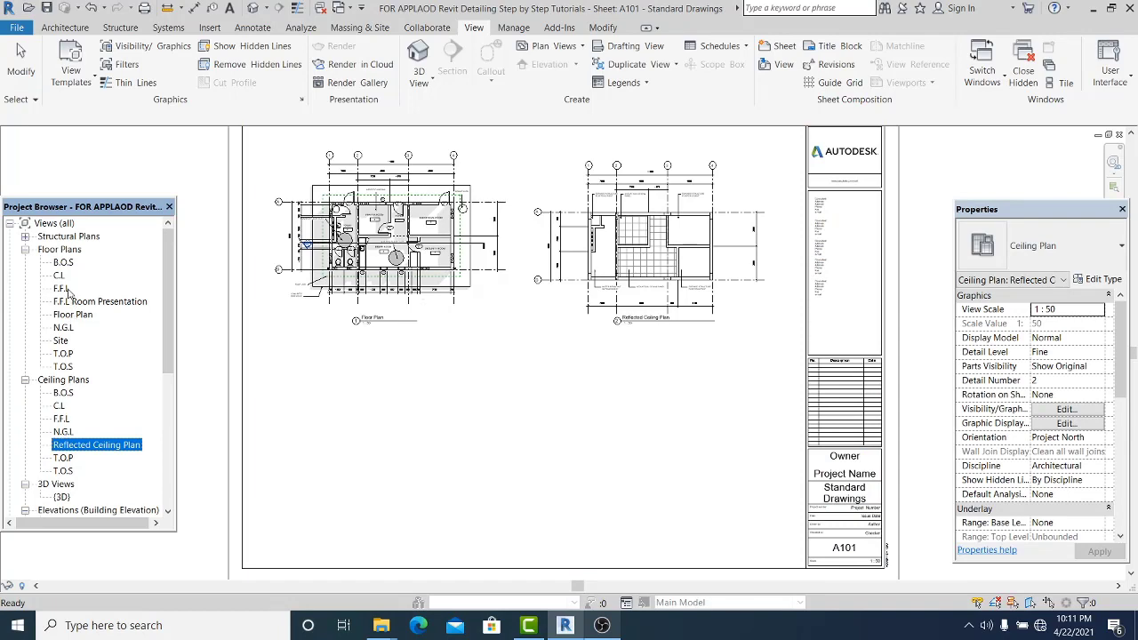
double_click(60, 288)
middle_click_drag(521, 297, 540, 265)
right_click(56, 291)
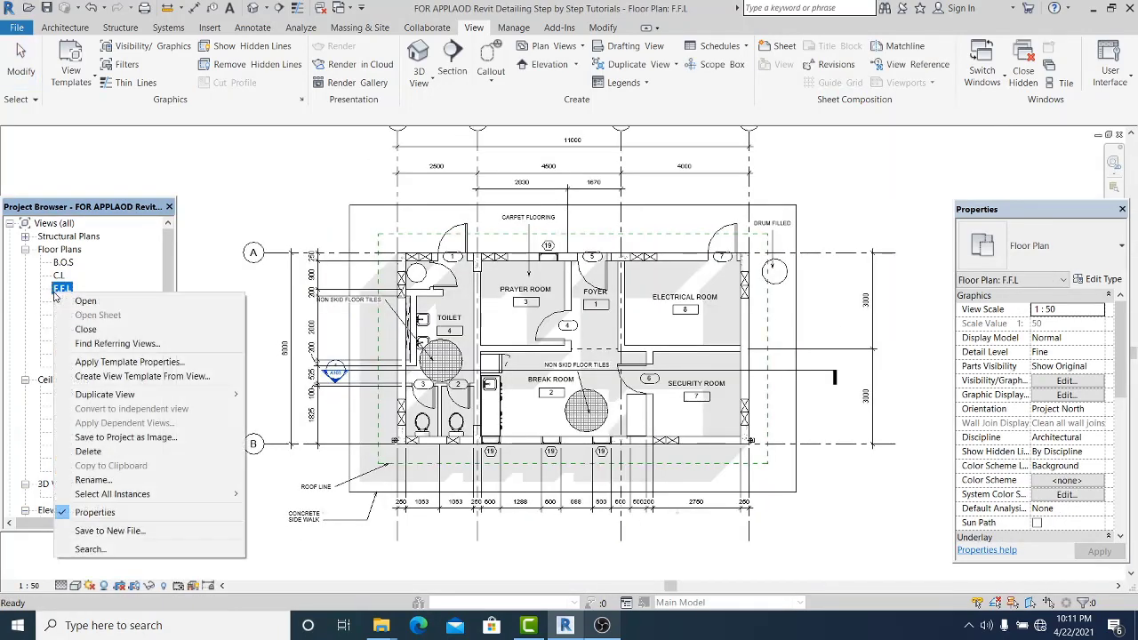
key("Escape")
- Duplicate the Floor Plan view with detailing
left_click(69, 315)
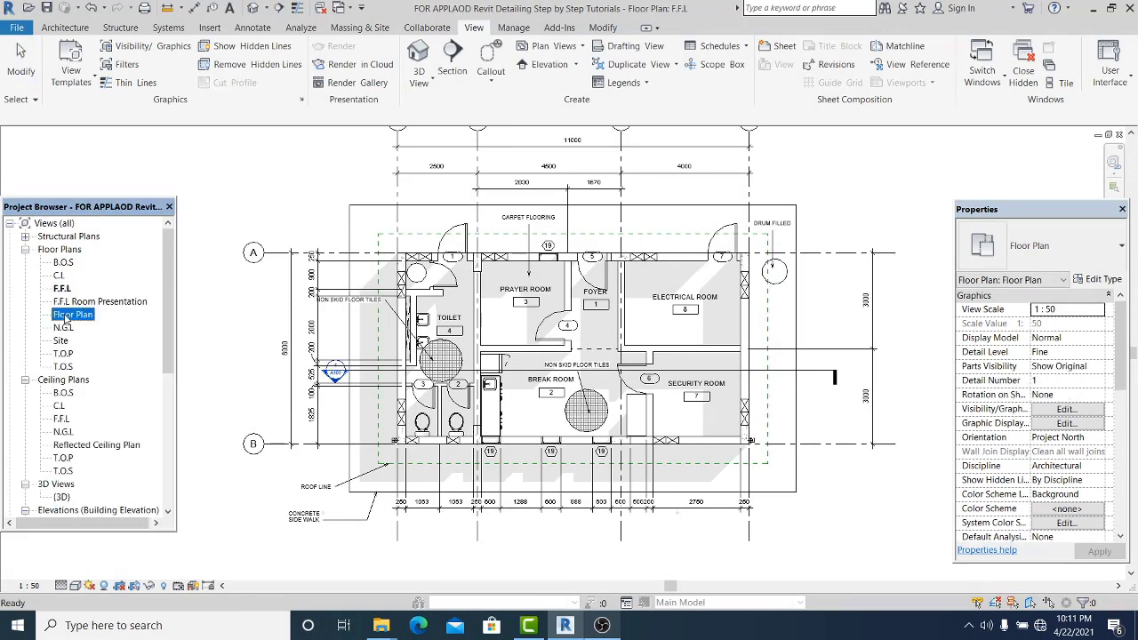
right_click(67, 315)
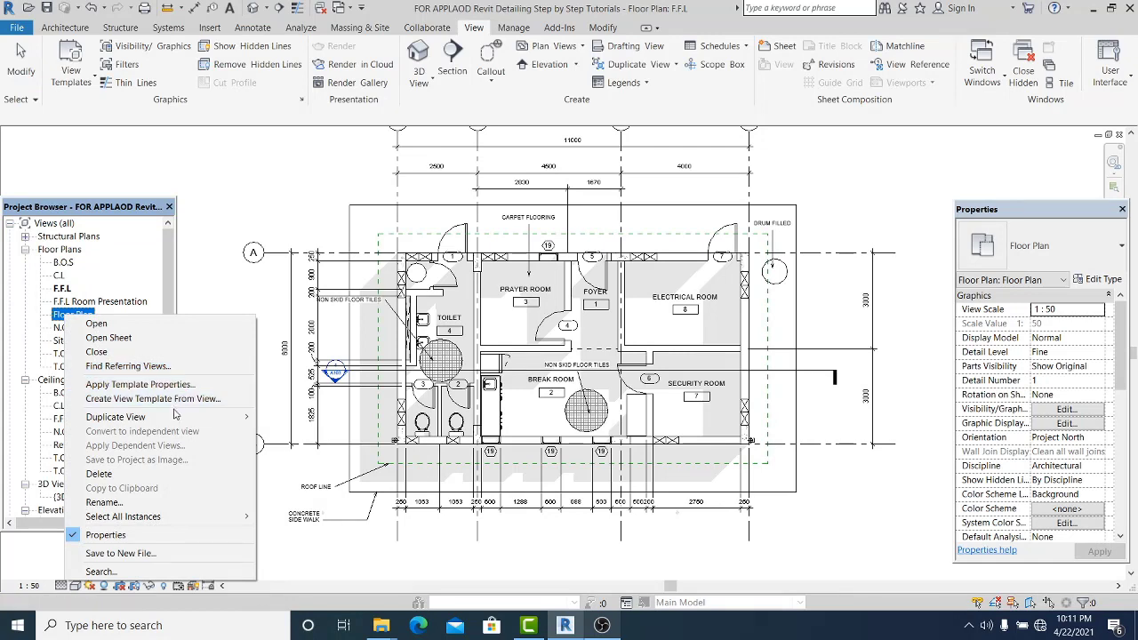
mouse_move(175, 418)
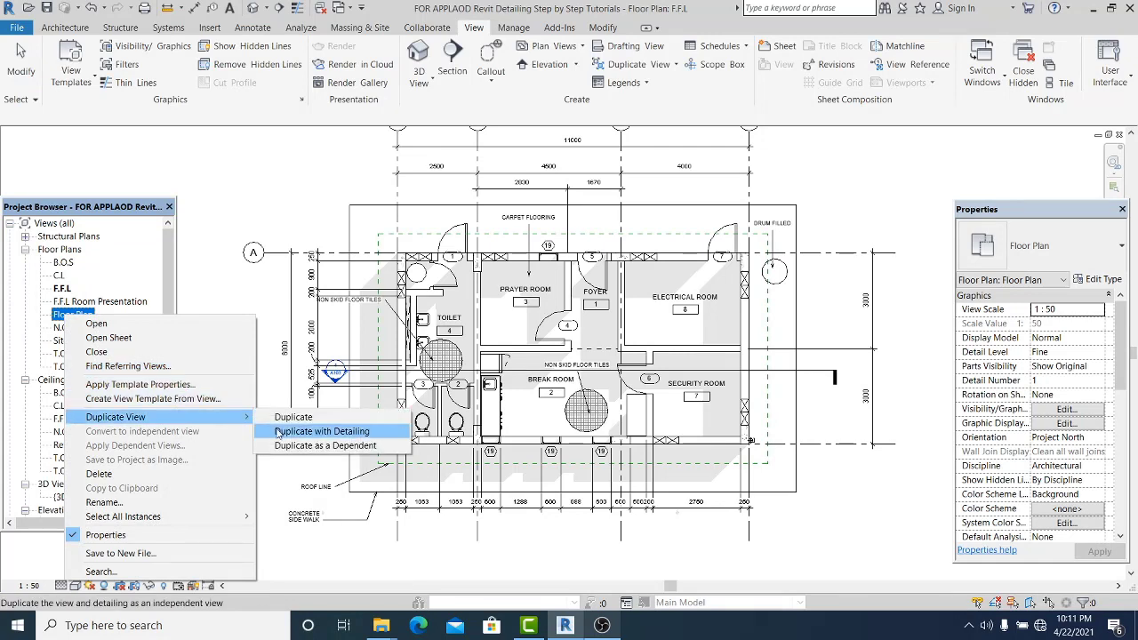
left_click(320, 431)
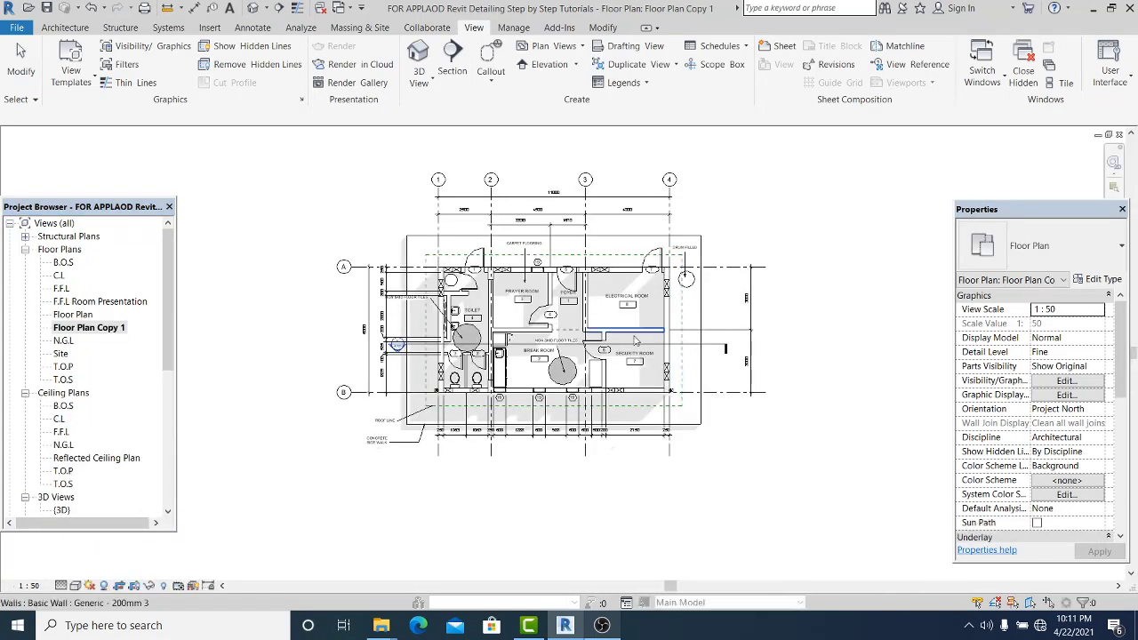
- Rename the duplicated floor plan view as Furniture Layout
right_click(111, 330)
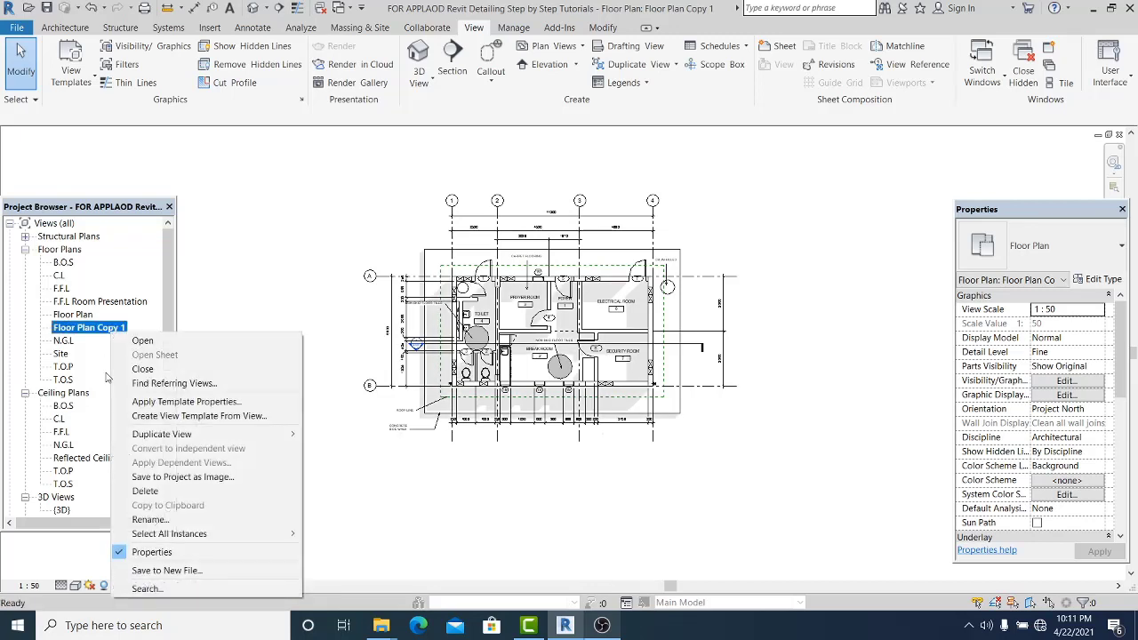
left_click(154, 519)
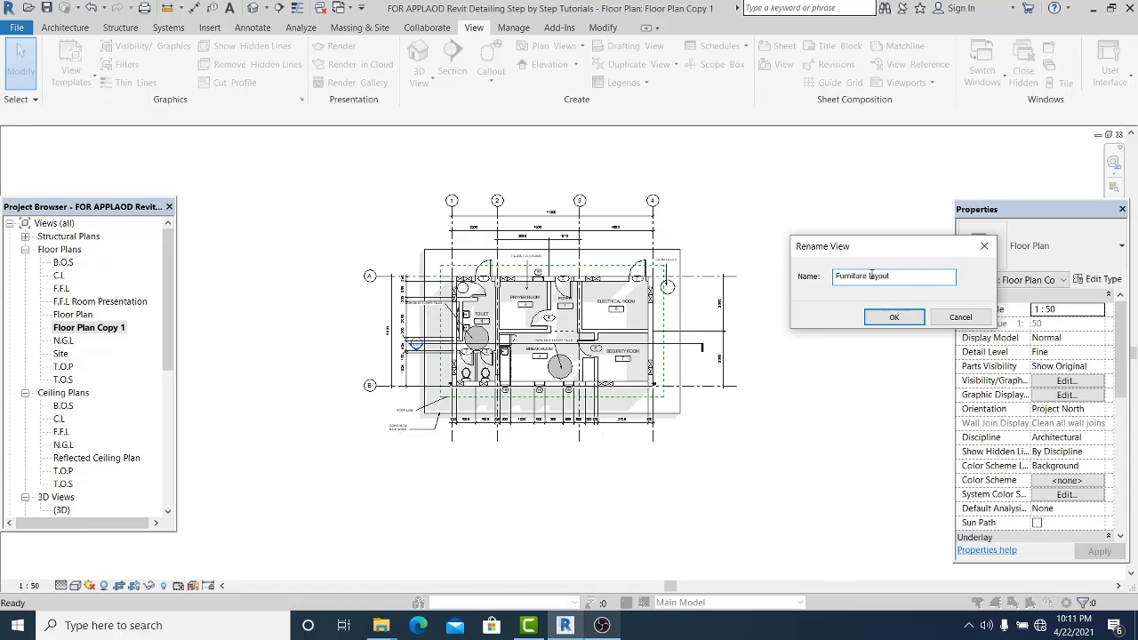
left_click(894, 318)
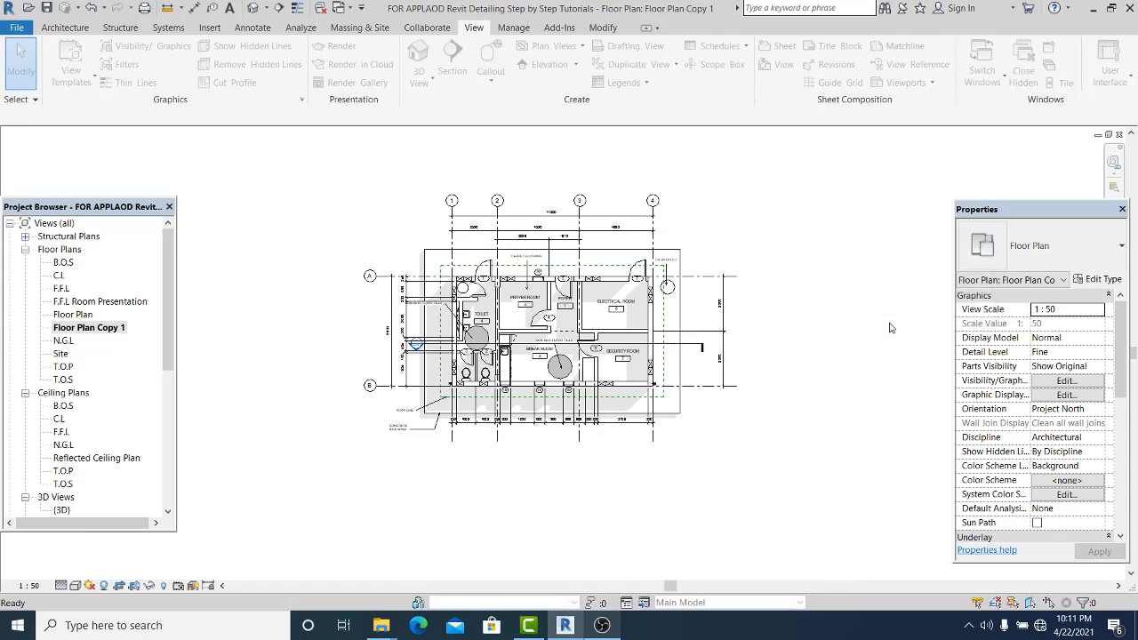
- Hide the concrete side walk slab and its upper and left border lines in the Furniture Layout view
scroll(459, 328, "up", 3)
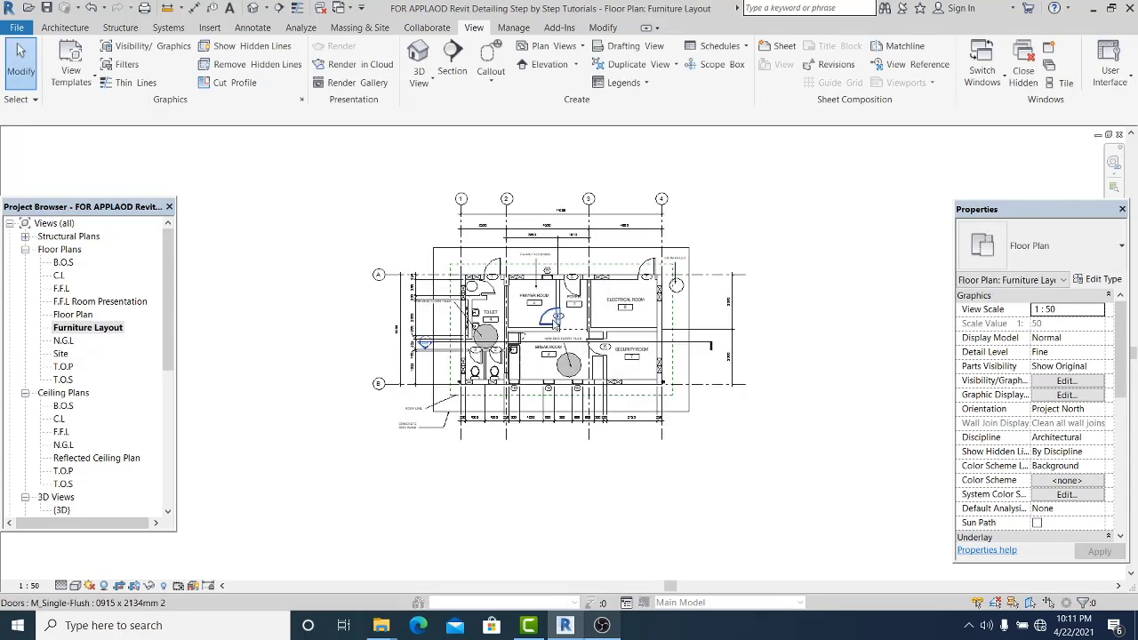
scroll(467, 313, "up", 3)
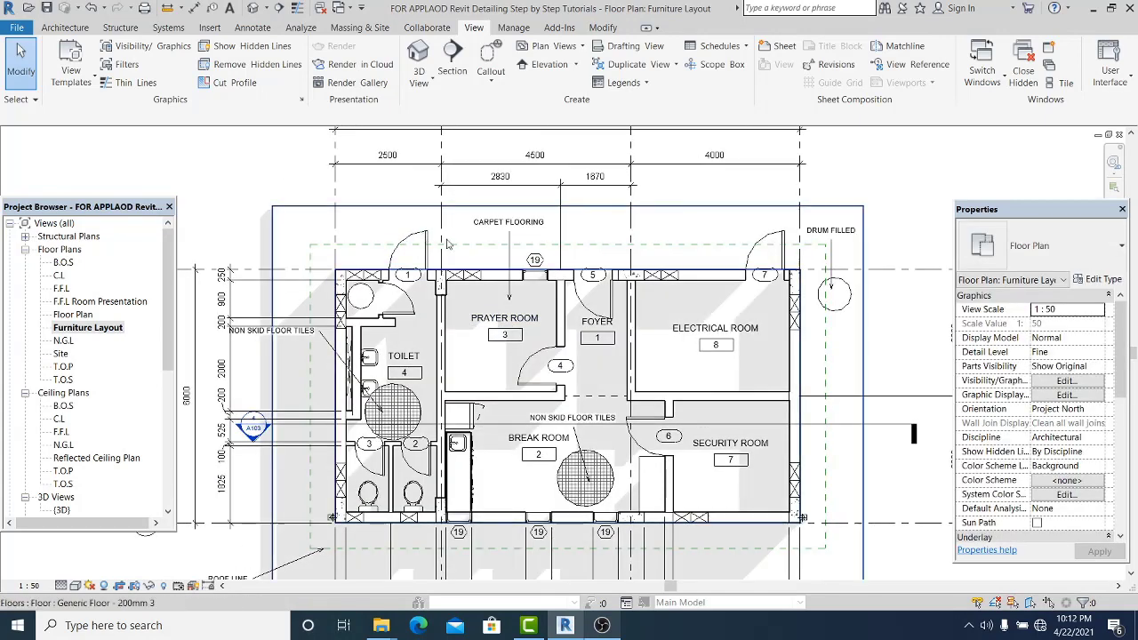
middle_click_drag(381, 267, 420, 255)
left_click_drag(331, 159, 295, 226)
right_click(310, 220)
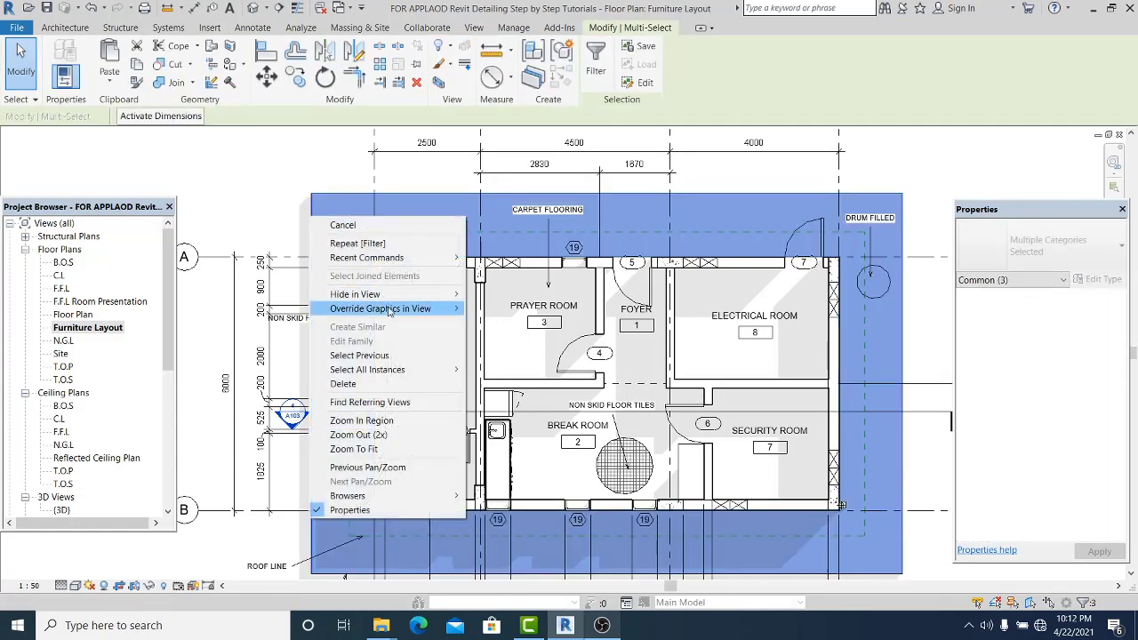
mouse_move(427, 299)
left_click(488, 296)
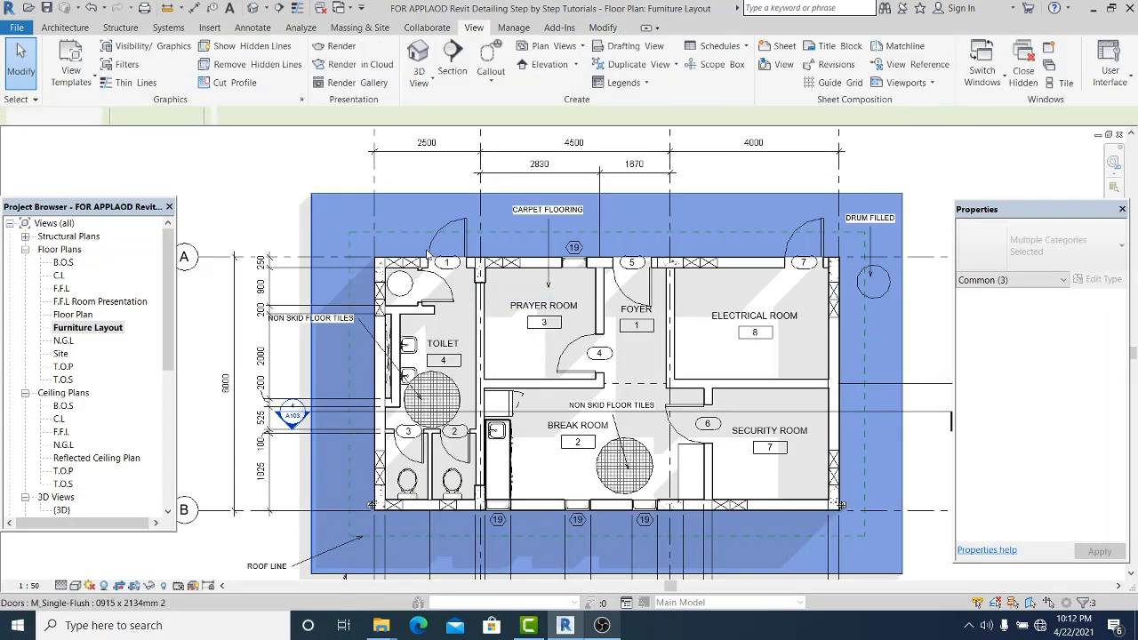
- Hide the NON SKID FLOOR TILES notes and circular tile hatches of the toilet and break room in the view
scroll(418, 305, "up", 3)
middle_click_drag(449, 322, 449, 118)
left_click(409, 268)
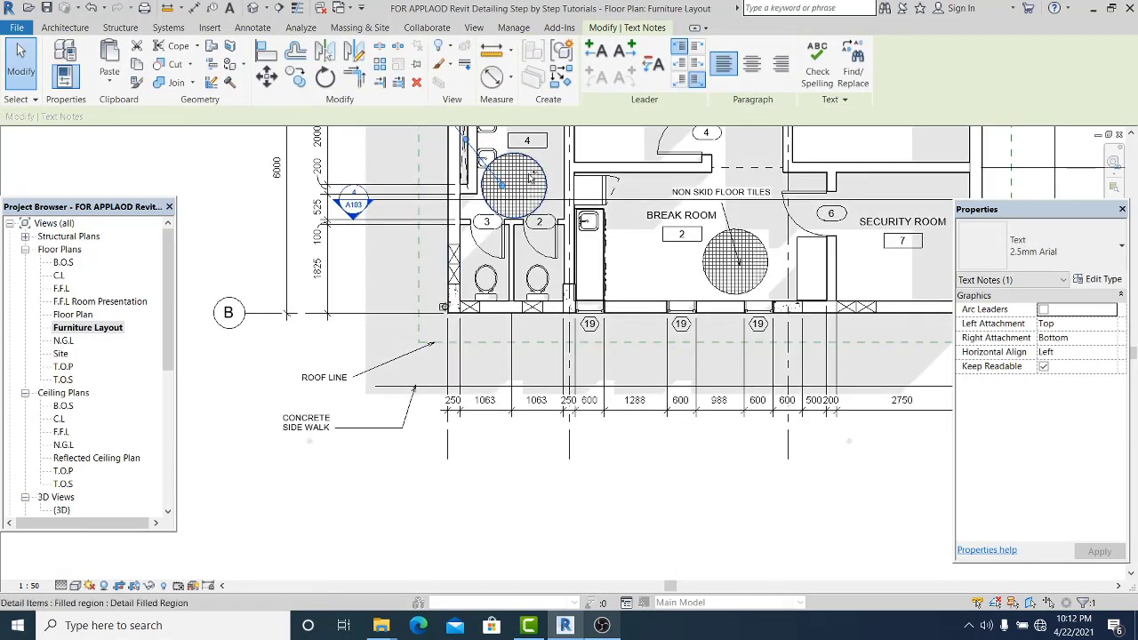
middle_click_drag(535, 177, 498, 307)
left_click(505, 294, "ctrl")
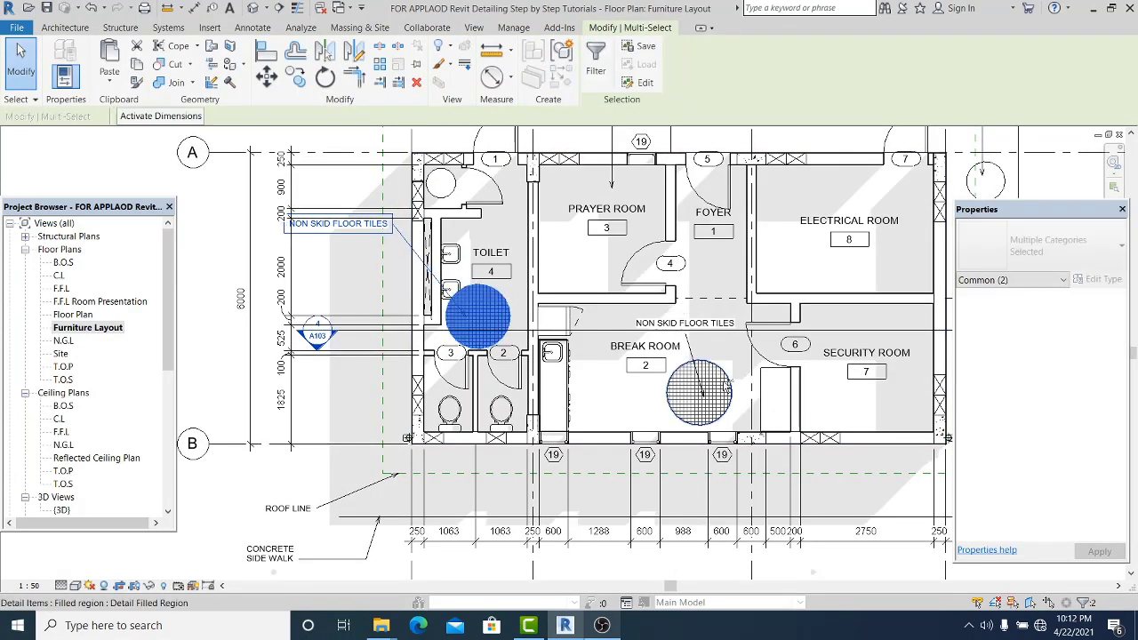
right_click(696, 313)
mouse_move(772, 373)
left_click(890, 376)
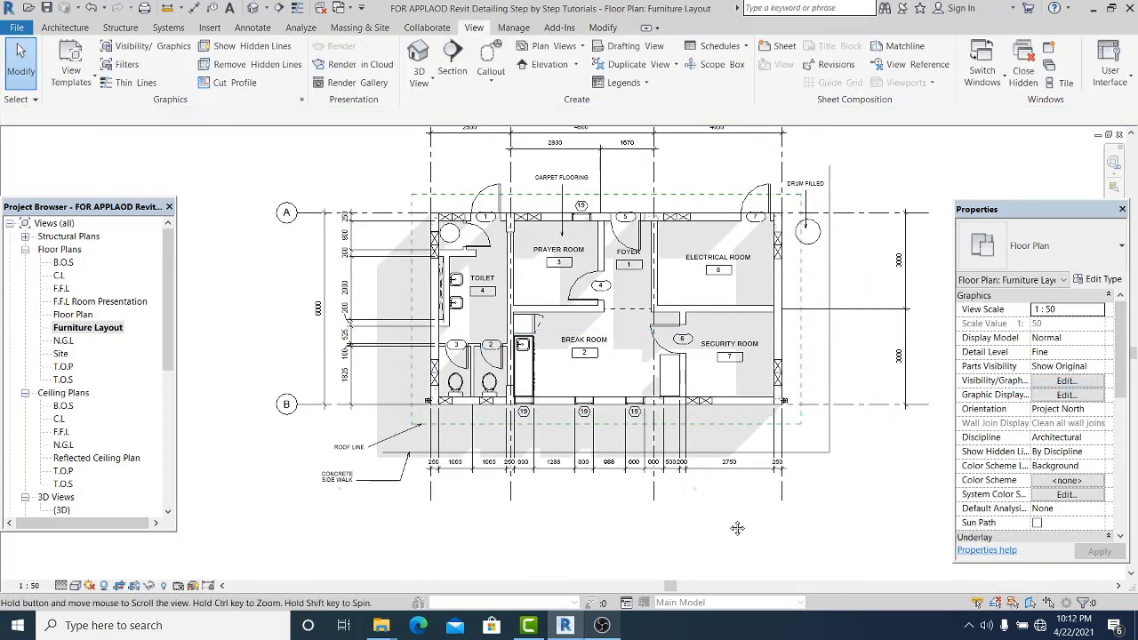
- Hide the side walk's right border line and the dashed roof outline around the building in the view
middle_click_drag(737, 528, 659, 494)
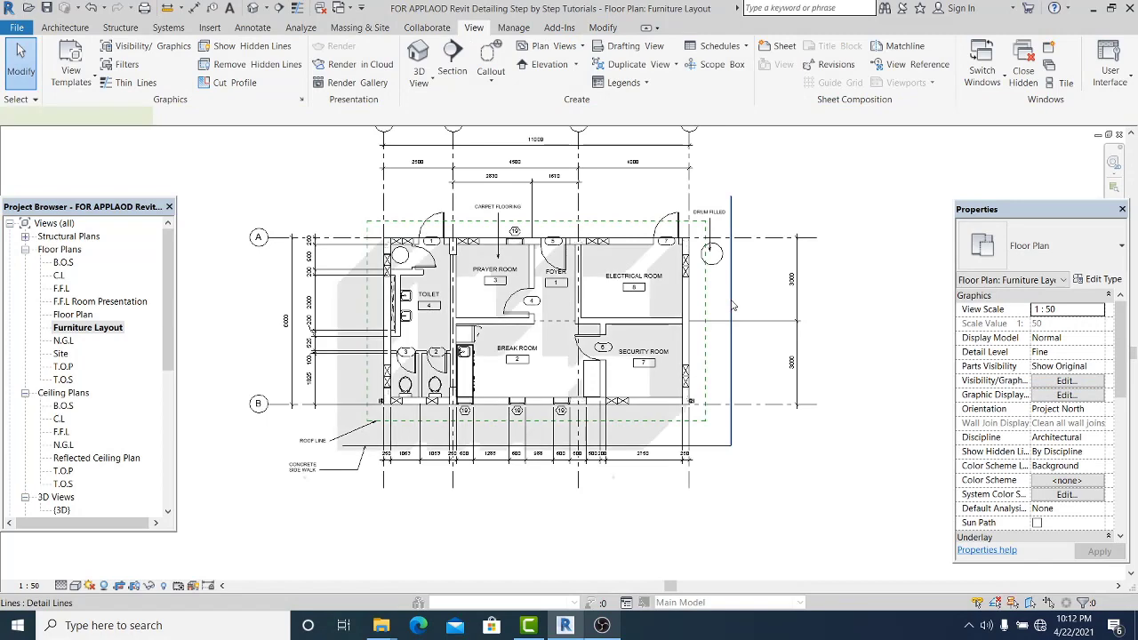
right_click(731, 302)
mouse_move(826, 379)
left_click(920, 379)
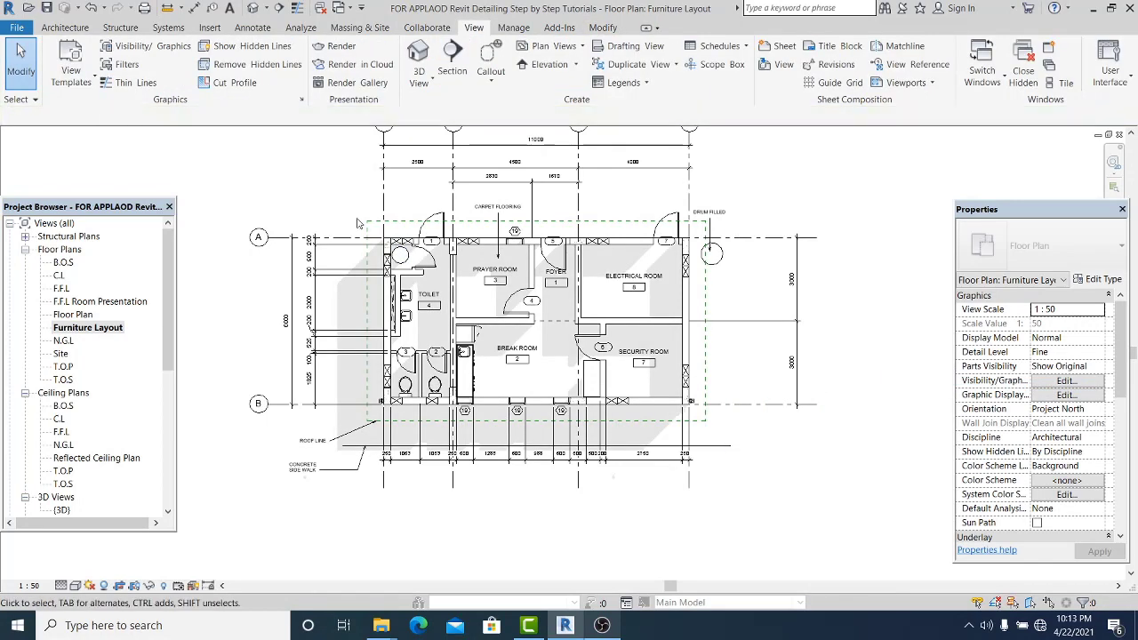
right_click(376, 229)
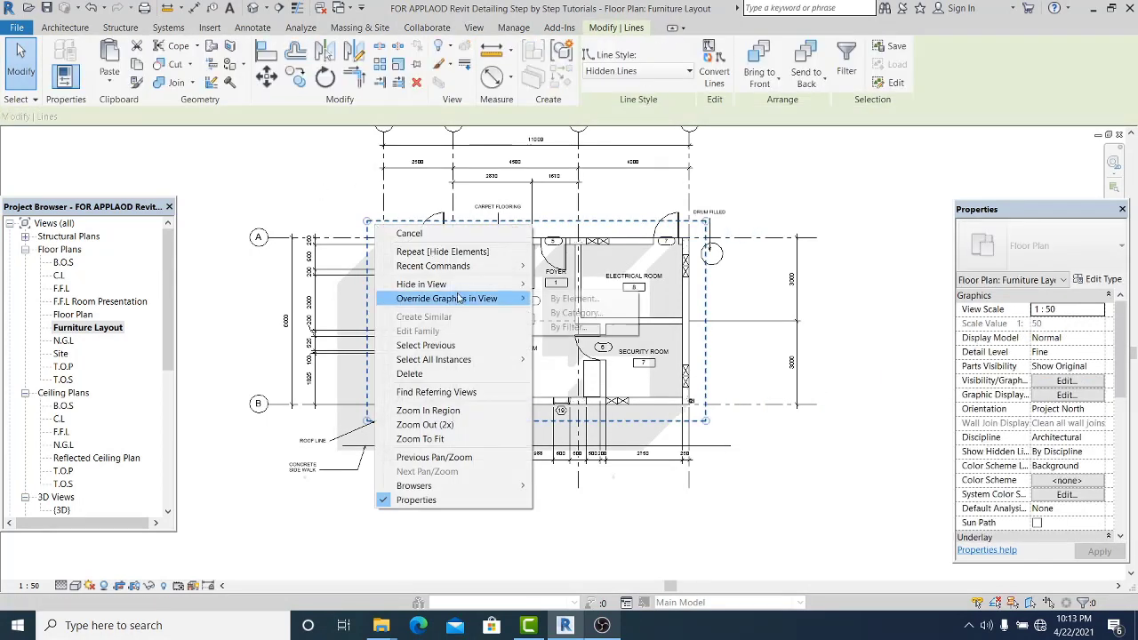
mouse_move(435, 281)
left_click(556, 282)
- Select all instances of the CARPET FLOORING note's text type in the entire project and hide them in the view
scroll(471, 230, "up", 2)
left_click(513, 234)
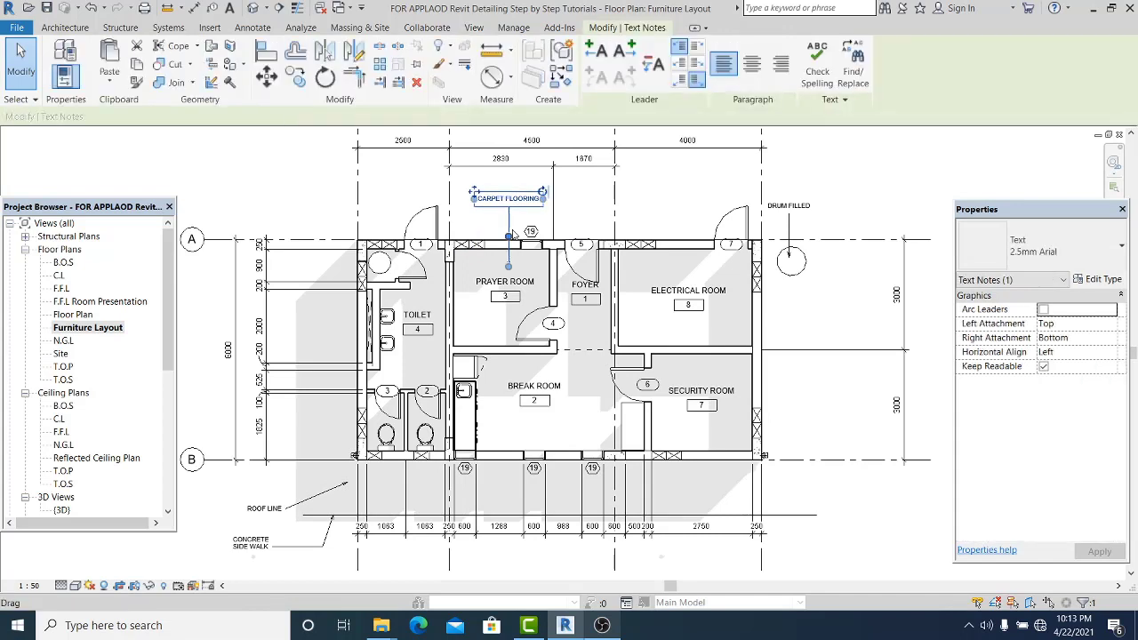
right_click(512, 231)
mouse_move(605, 365)
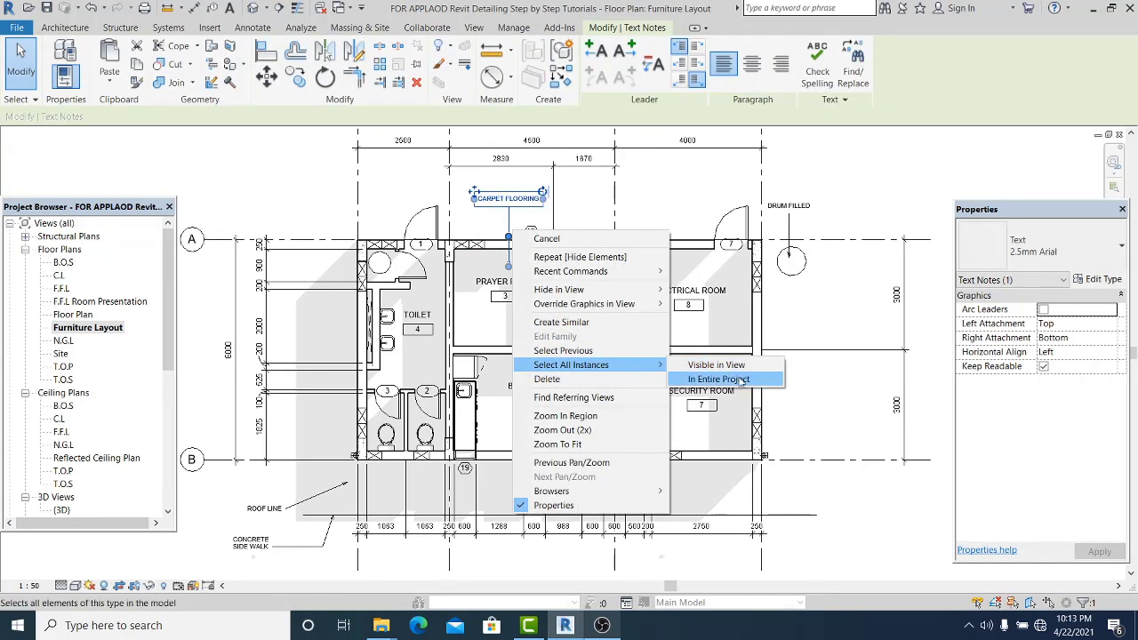
left_click(734, 386)
right_click(512, 206)
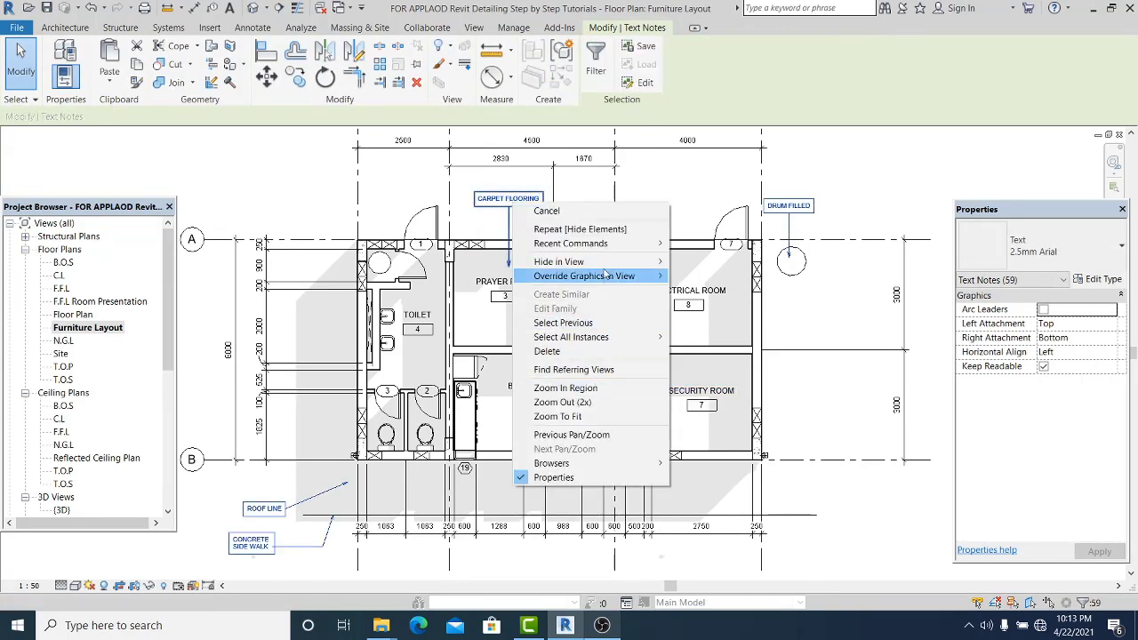
mouse_move(617, 263)
left_click(701, 262)
scroll(722, 241, "down", 2)
scroll(491, 368, "up", 2)
scroll(469, 391, "down", 2)
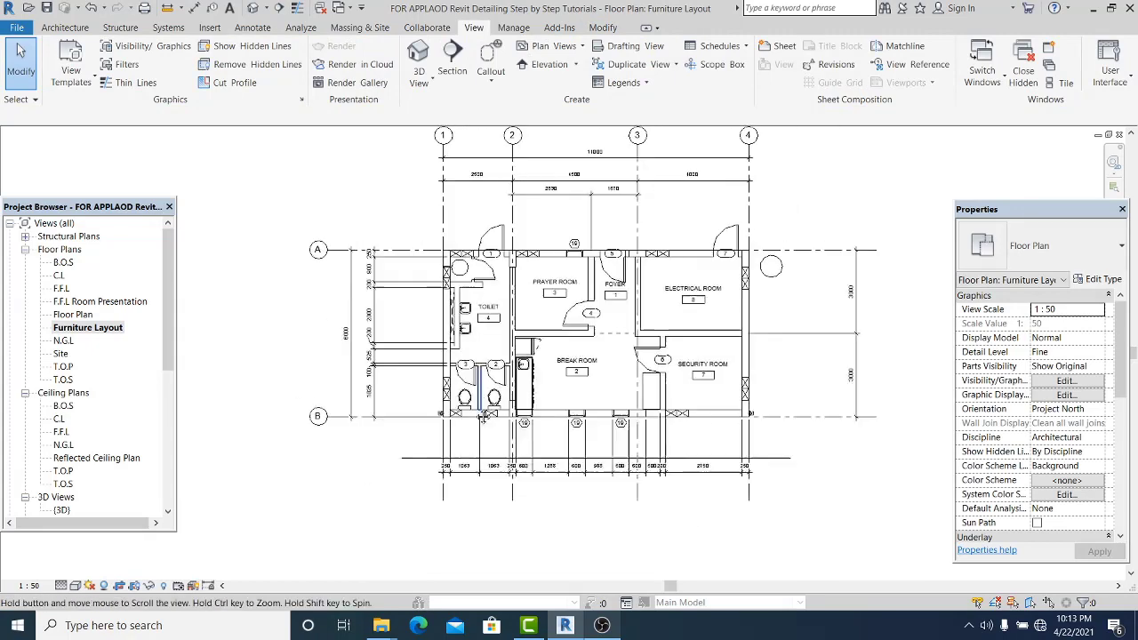
scroll(523, 402, "up", 3)
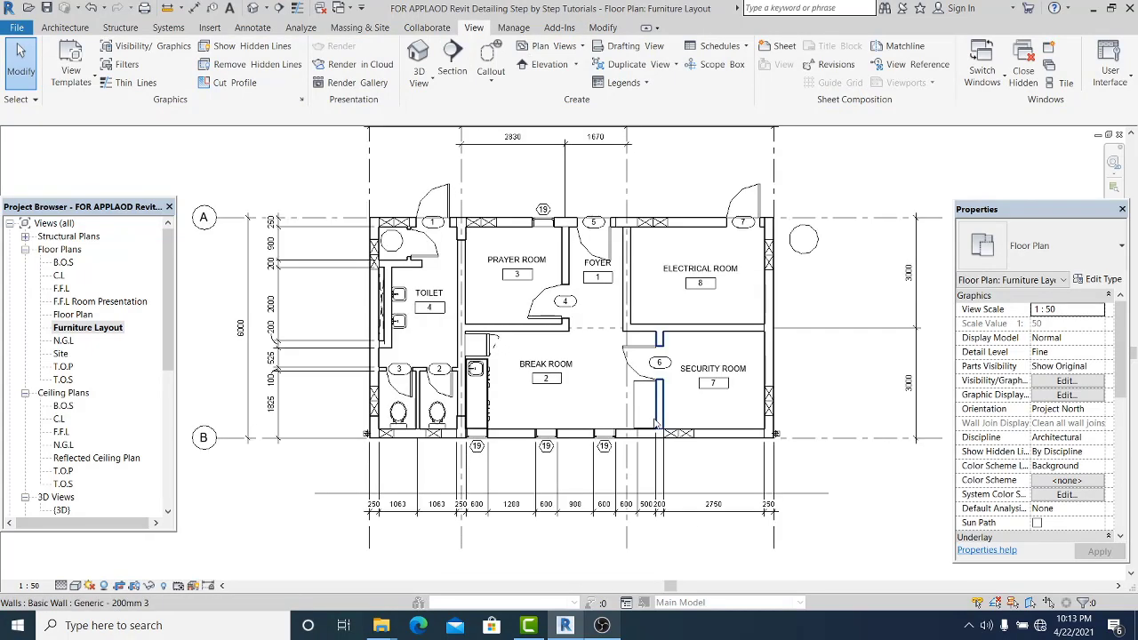
middle_click_drag(541, 312, 544, 347)
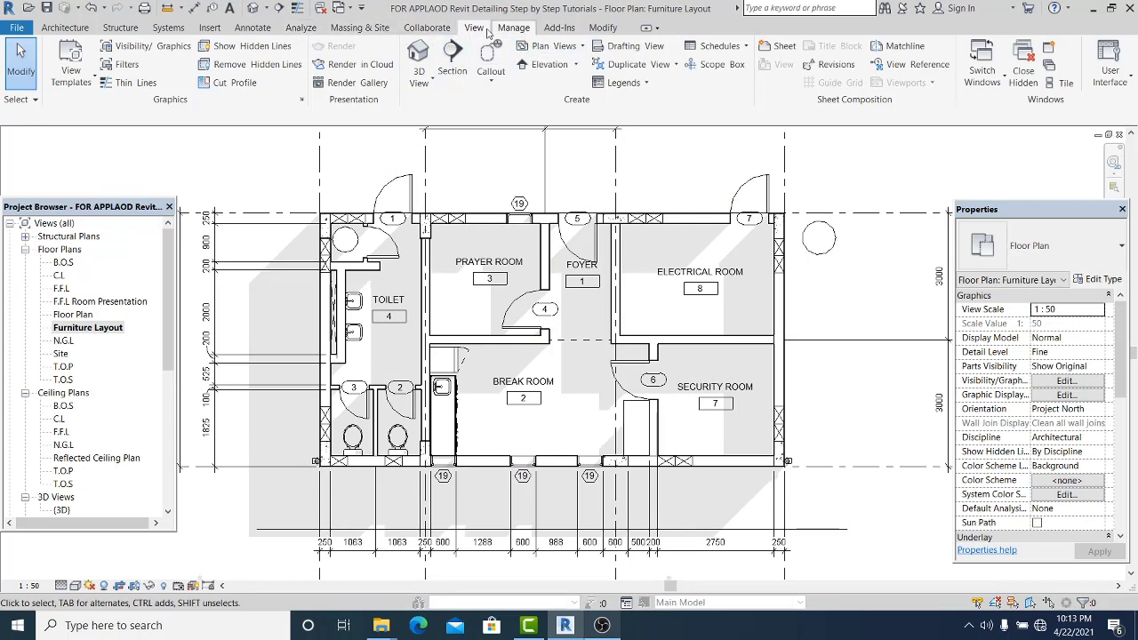
left_click(236, 29)
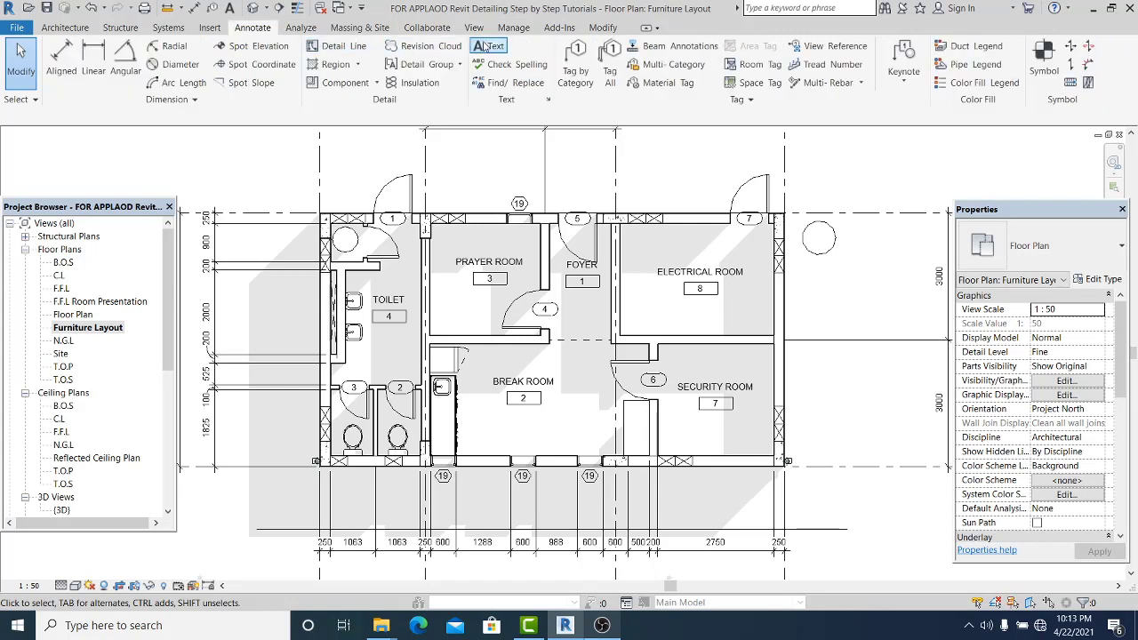
left_click(488, 46)
middle_click_drag(505, 420, 489, 365)
scroll(489, 365, "up", 2)
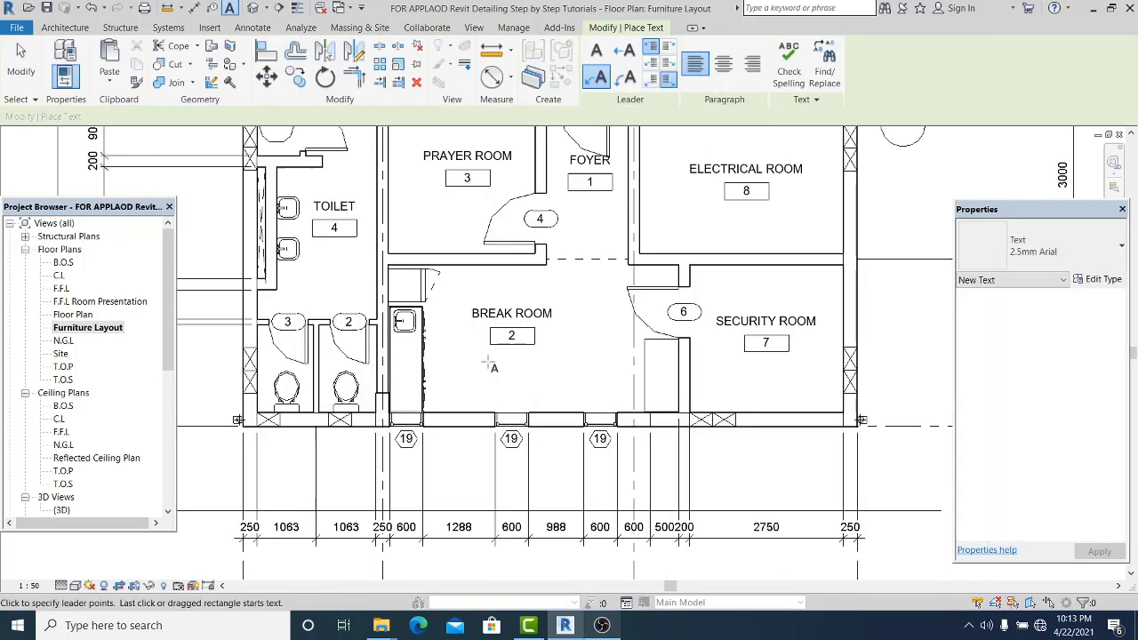
scroll(578, 343, "up", 2)
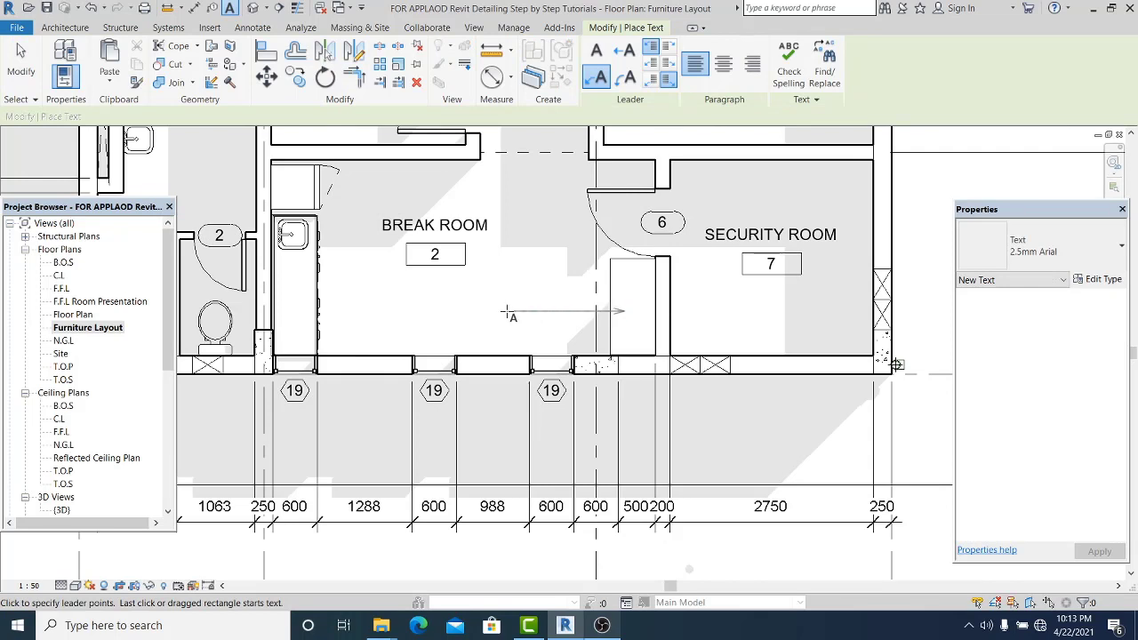
left_click(378, 294)
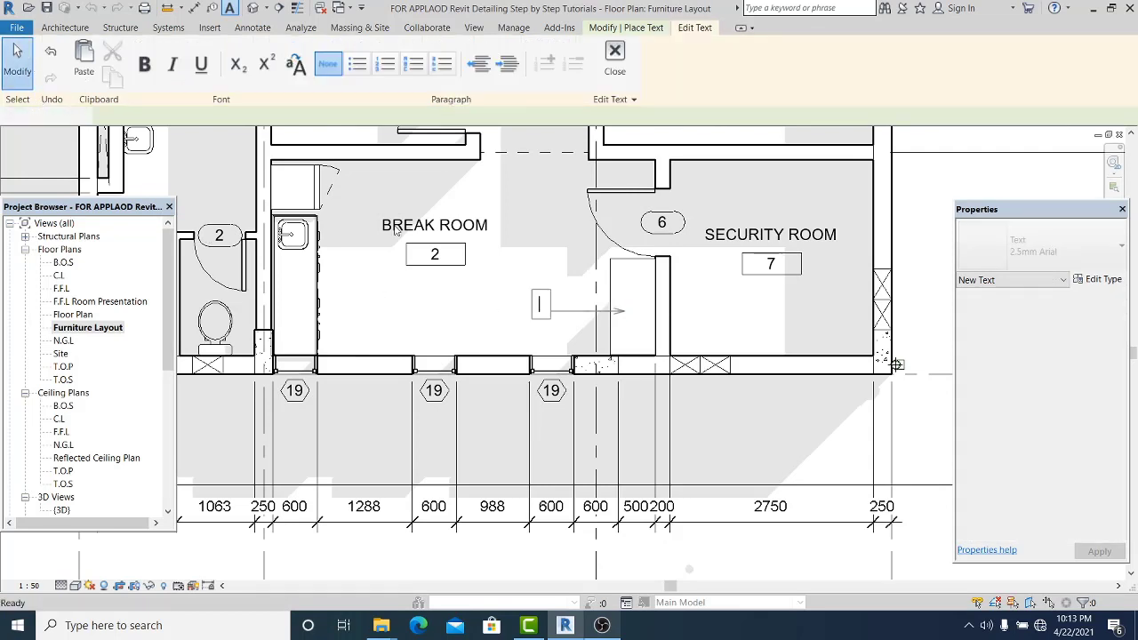
key("Escape")
key("Escape")
left_click(581, 311)
key("Delete")
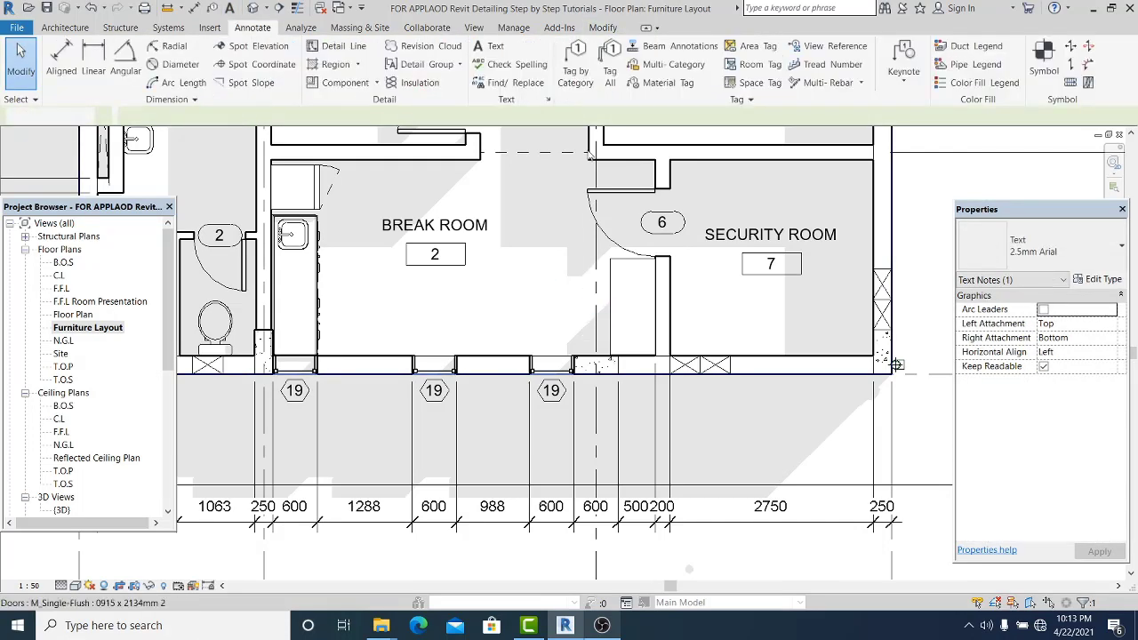
- Add a text note reading 2 TIER LOCKER WARDROBE CLOSET with a leader pointing to the closet in the break room
left_click(491, 49)
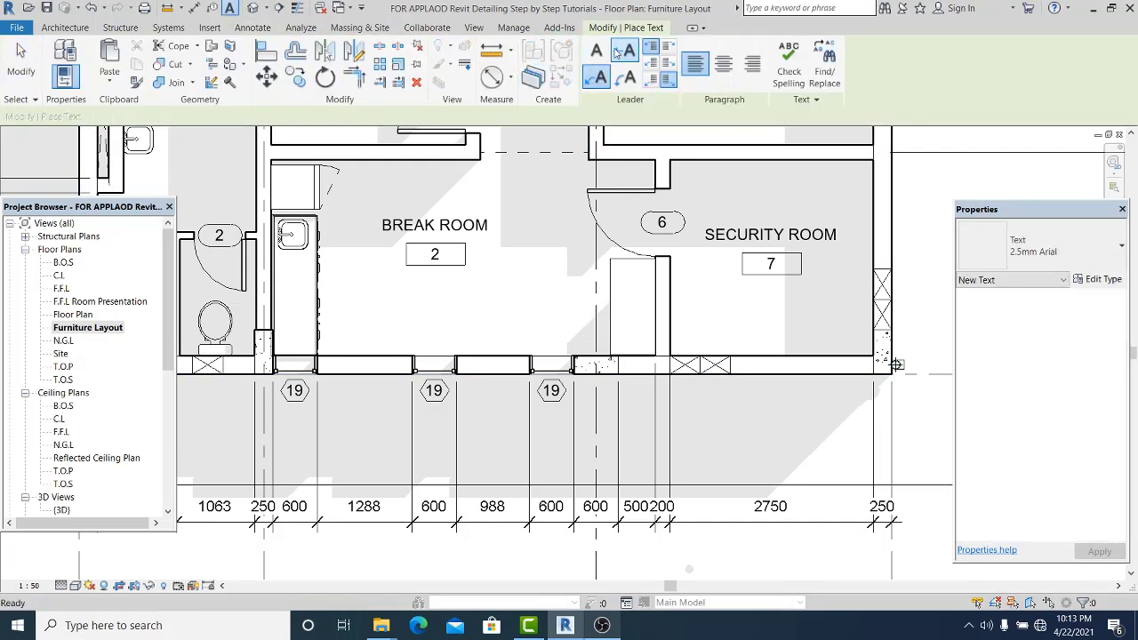
left_click(561, 304)
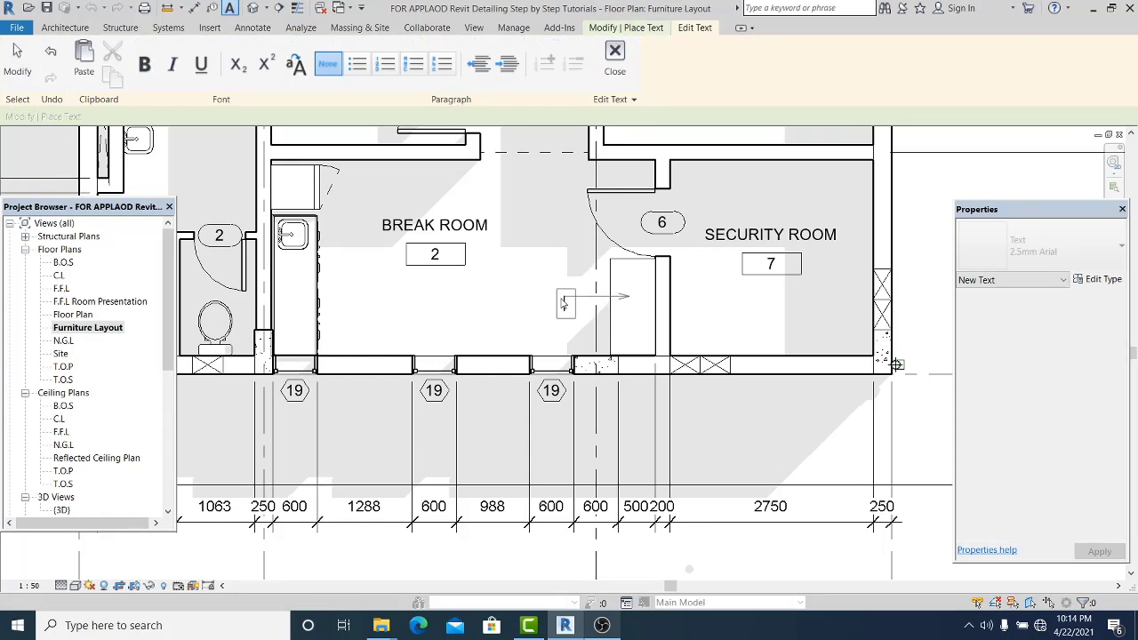
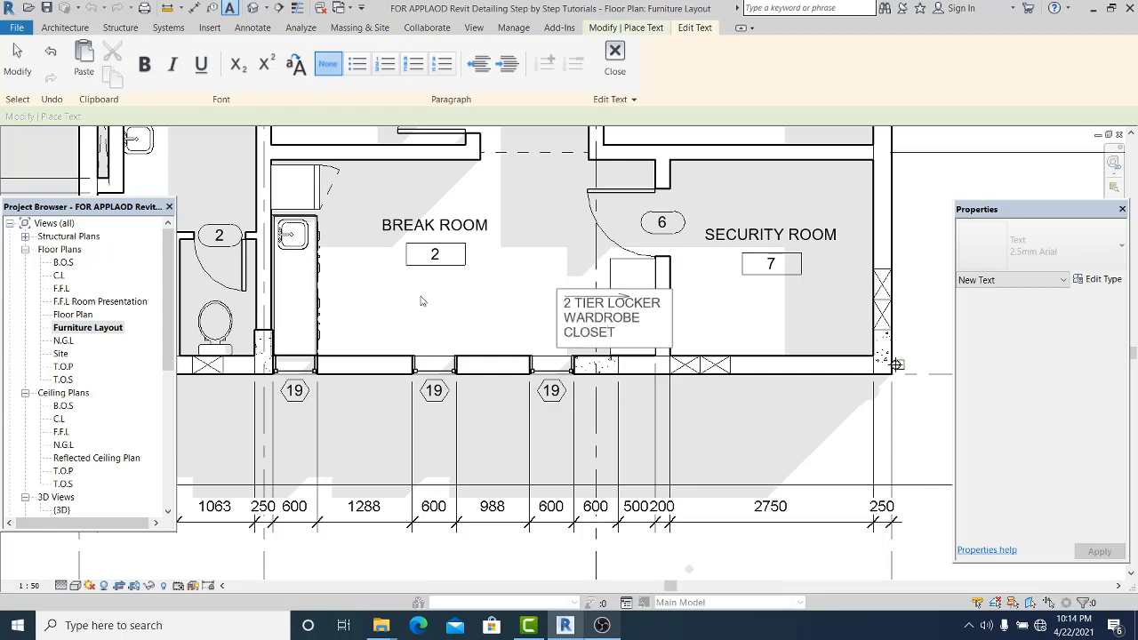
left_click(419, 301)
left_click(25, 69)
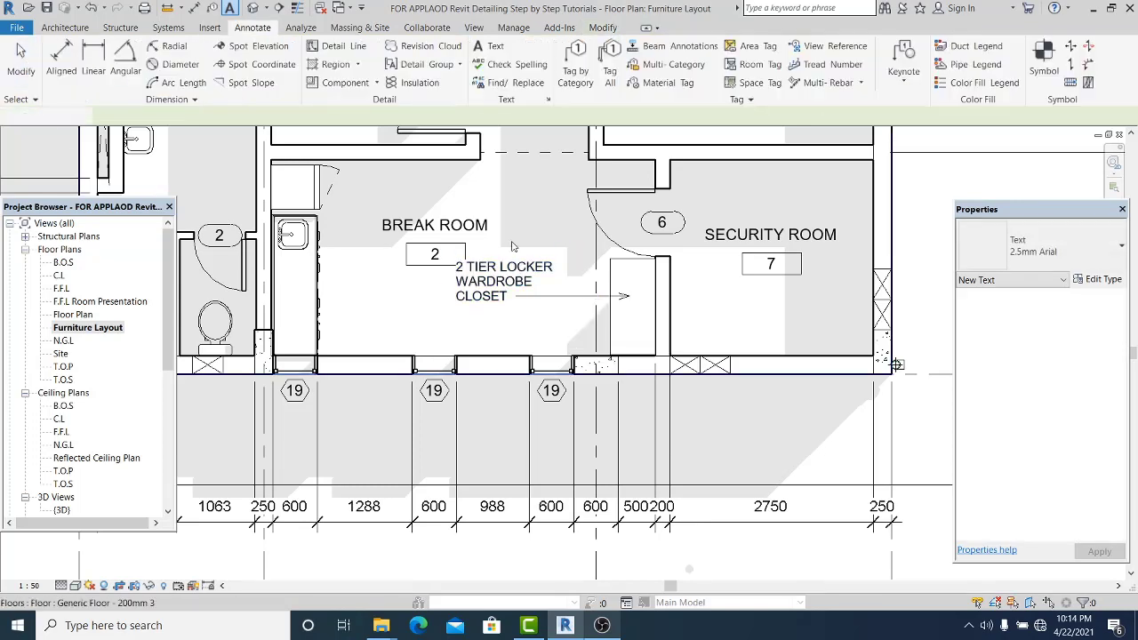
- Nudge the locker closet note down, clear of the break room tag
left_click(535, 299)
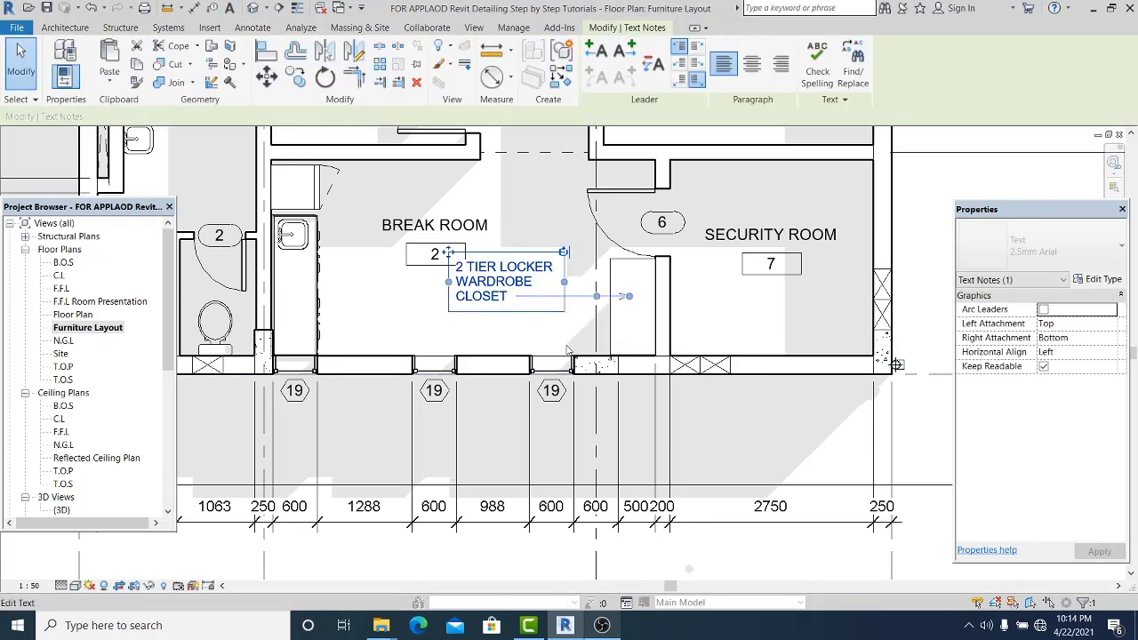
key("Down")
key("Down")
left_click(782, 441)
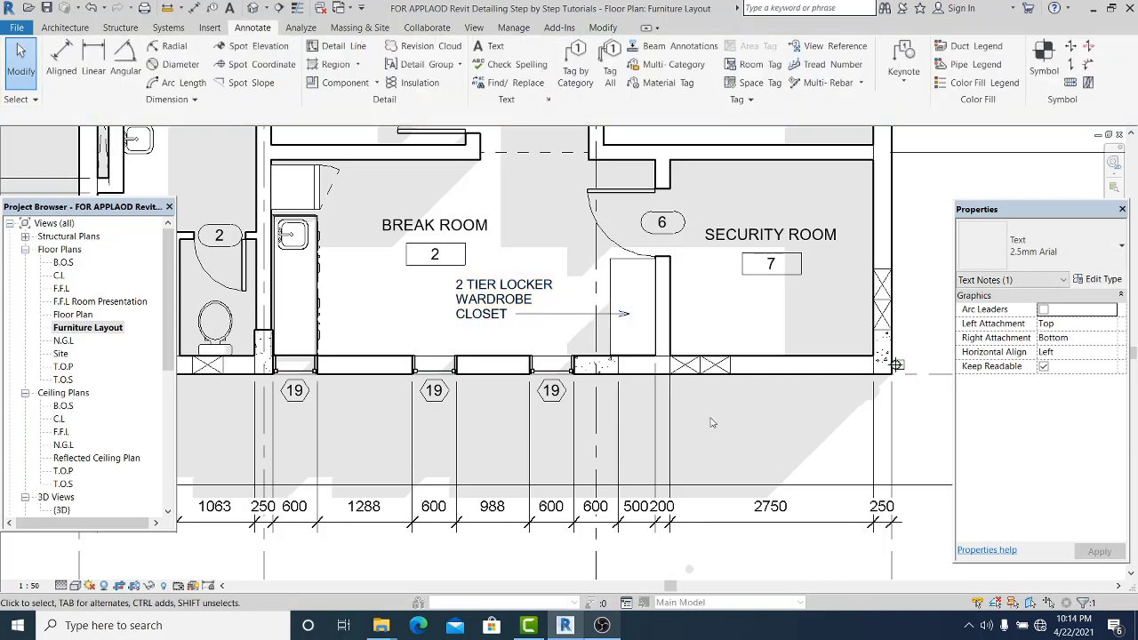
- Select the pipes and fittings at both lower outside corners of the building and hide them in the view
scroll(711, 423, "down", 2)
scroll(864, 416, "up", 4)
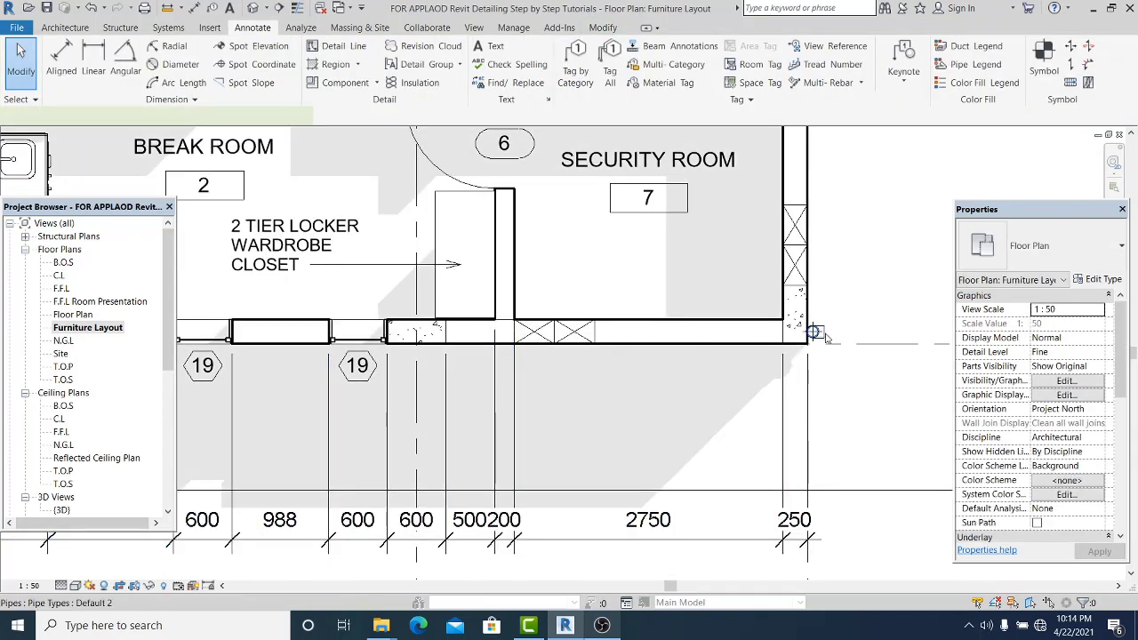
left_click(825, 335)
scroll(807, 332, "up", 2)
key("Escape")
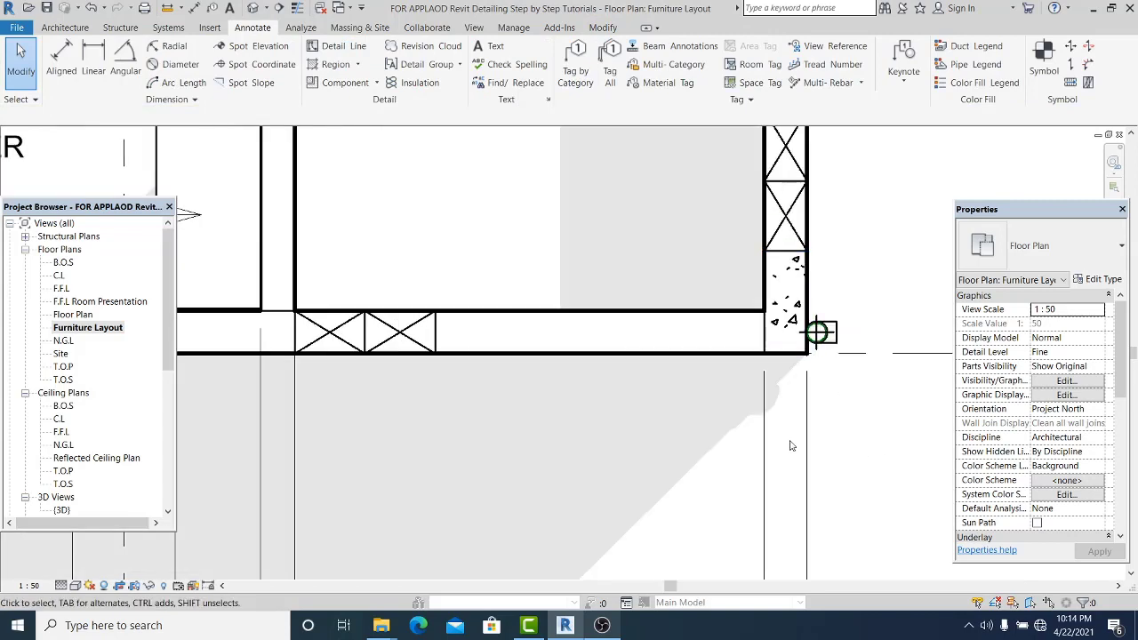
left_click_drag(861, 295, 861, 295)
scroll(860, 313, "down", 4)
middle_click_drag(200, 258, 475, 292)
scroll(462, 293, "down", 1)
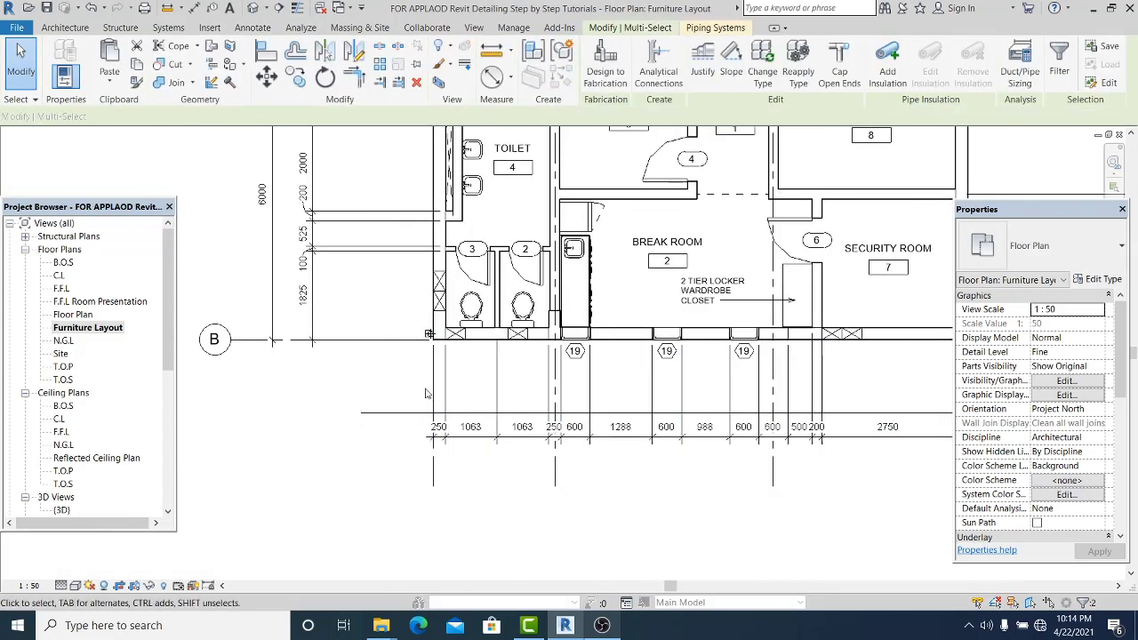
scroll(427, 378, "up", 2)
left_click_drag(401, 349, 455, 296, "ctrl")
right_click(443, 297)
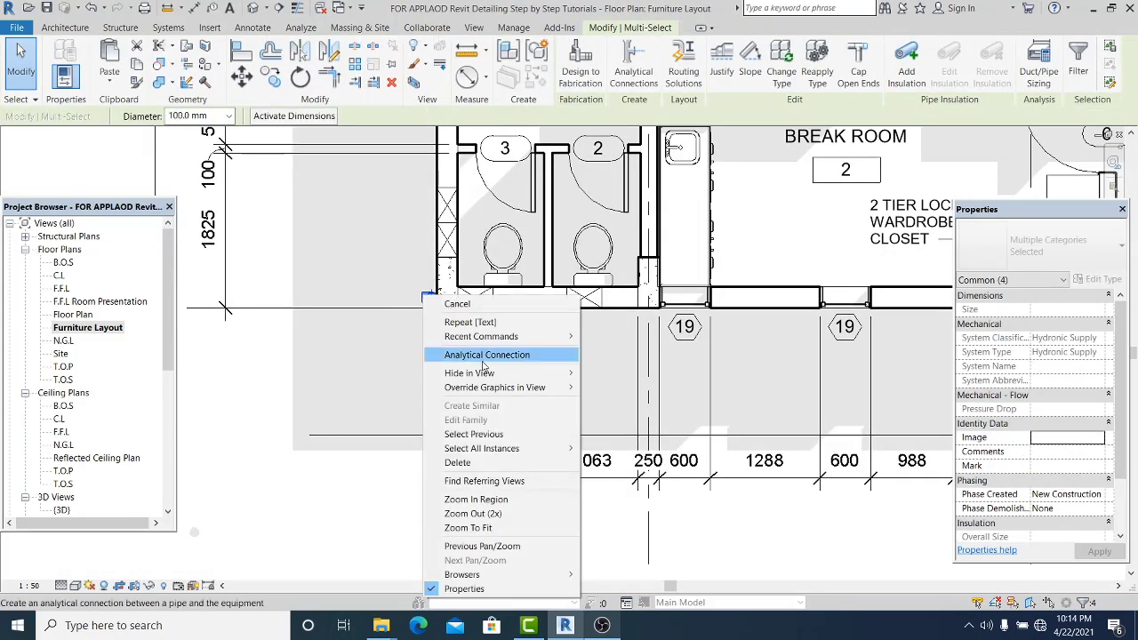
left_click(610, 375)
- Try to select all instances of the prayer room's window tag and the foyer's entrance door tag together
scroll(480, 391, "down", 3)
mouse_move(569, 233)
middle_mouse_down()
mouse_move(504, 323)
mouse_move(451, 310)
middle_mouse_up()
scroll(469, 258, "up", 2)
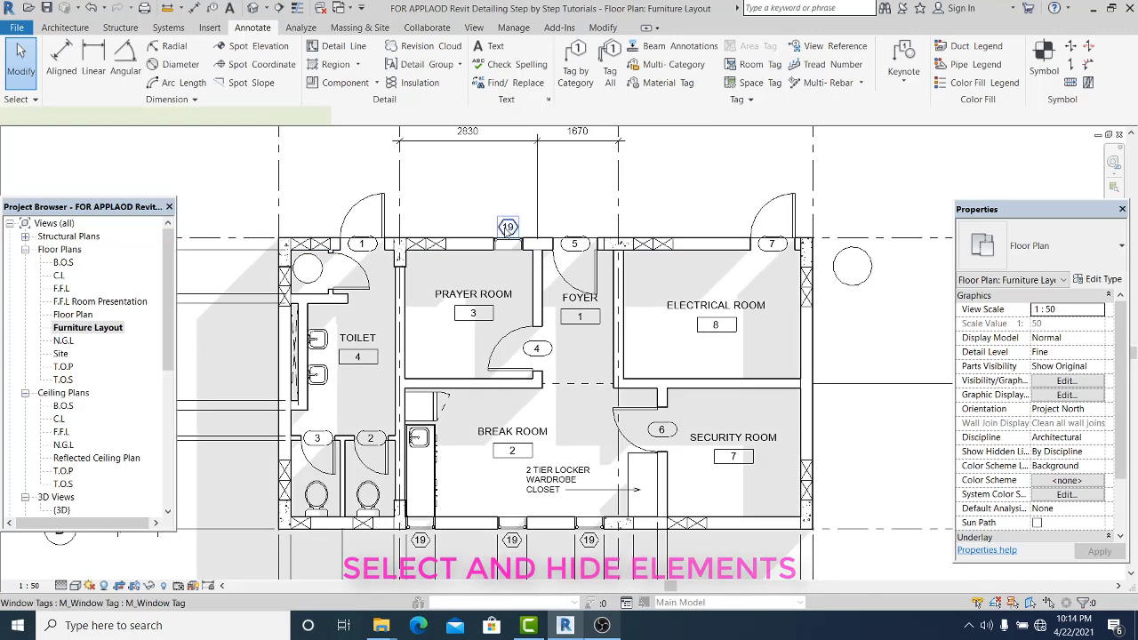
left_click(508, 229)
scroll(562, 248, "up", 5)
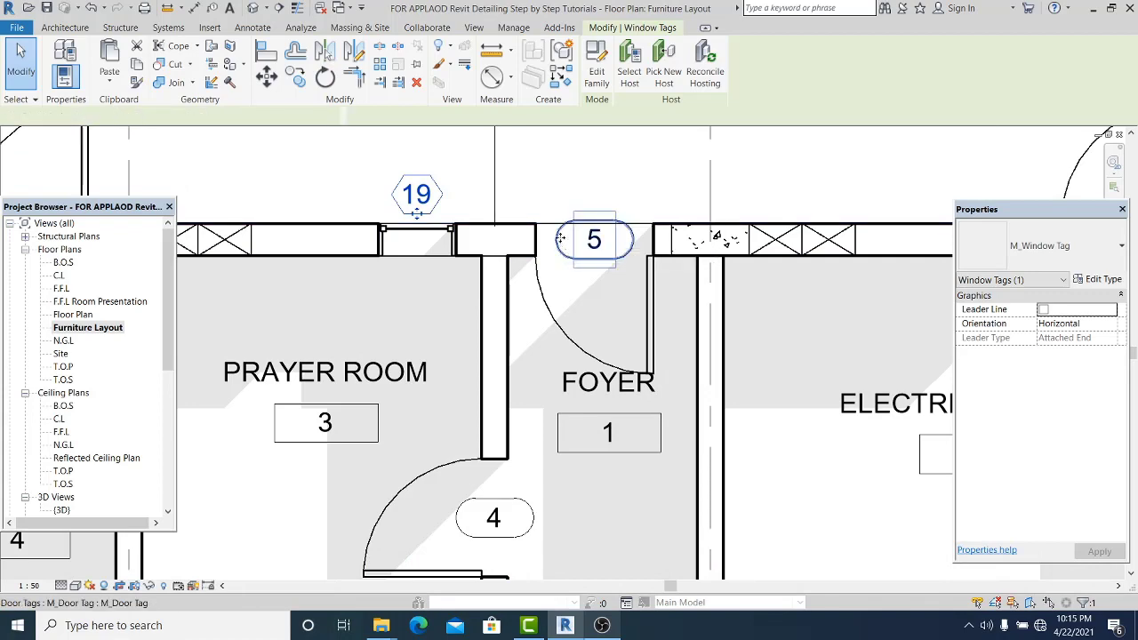
left_click(560, 237, "ctrl")
right_click(560, 238)
mouse_move(671, 394)
left_click(597, 247)
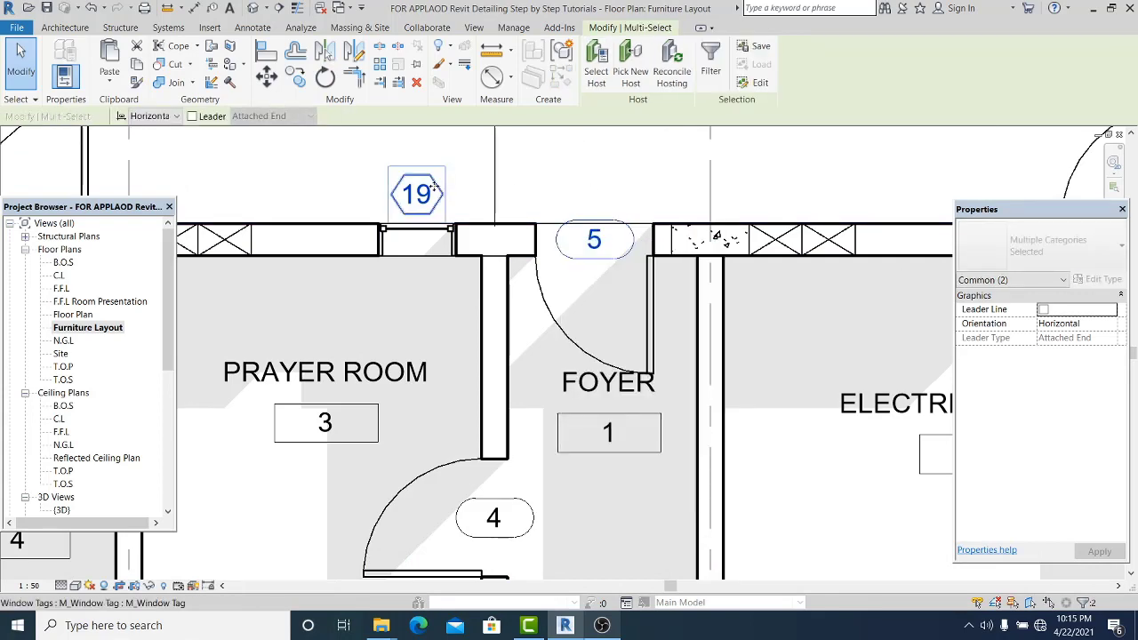
- Select all window tags visible in the view and hide them in the Furniture Layout
left_click(433, 185)
right_click(433, 185)
mouse_move(574, 339)
left_click(623, 339)
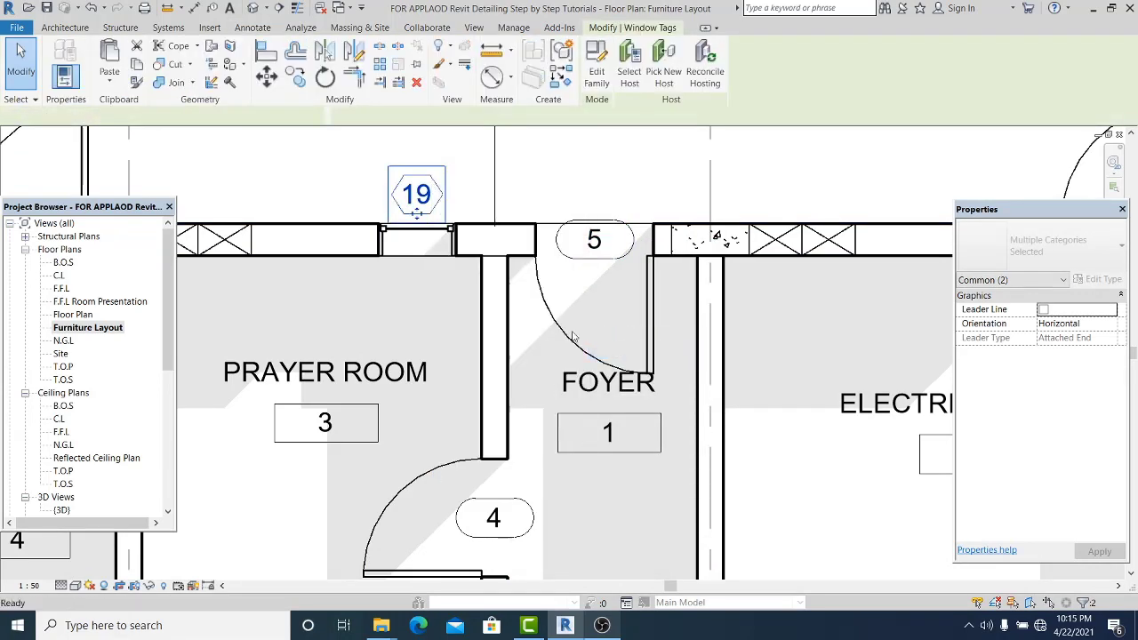
right_click(415, 200)
mouse_move(514, 282)
left_click(609, 291)
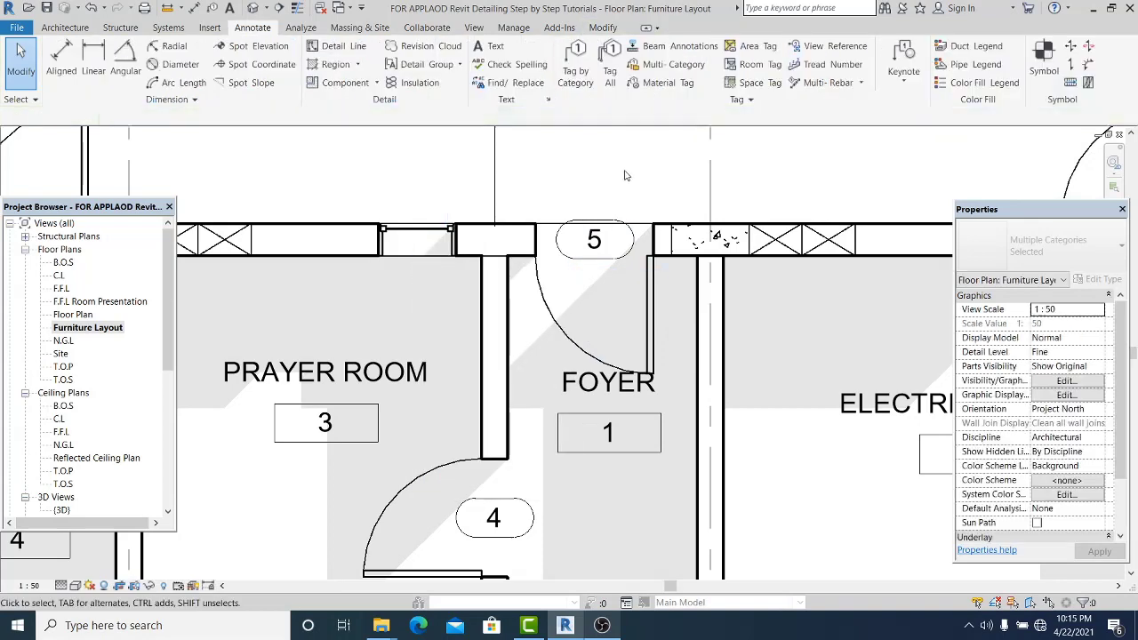
- Select all door tags visible in the view, starting from the foyer's entrance door tag, and hide them as elements
left_click(626, 221)
right_click(626, 220)
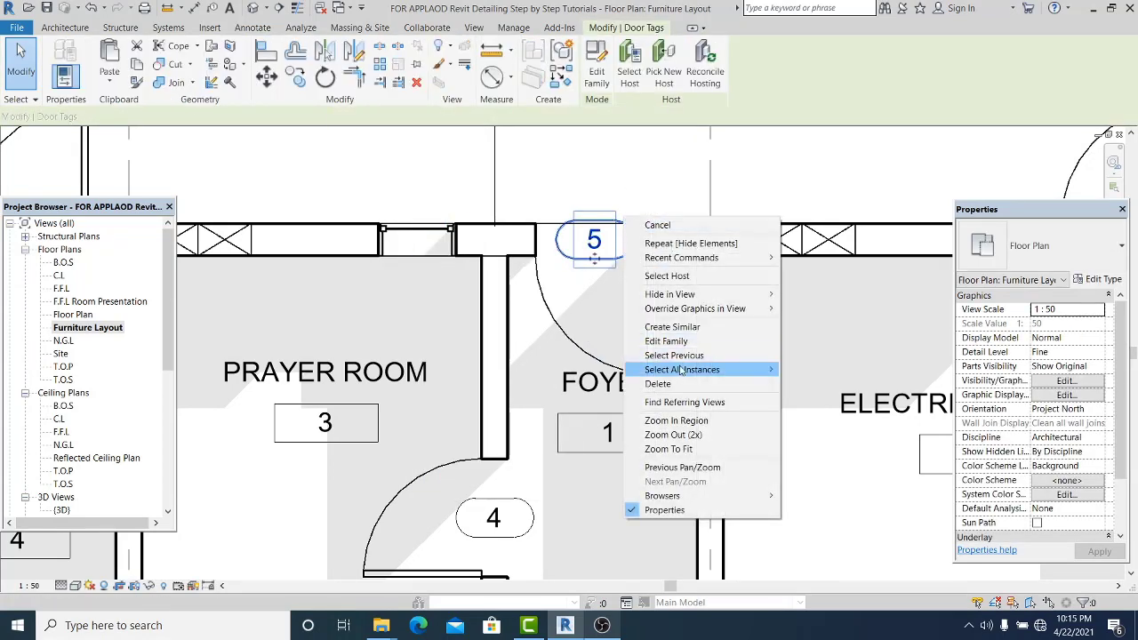
mouse_move(764, 369)
left_click(820, 383)
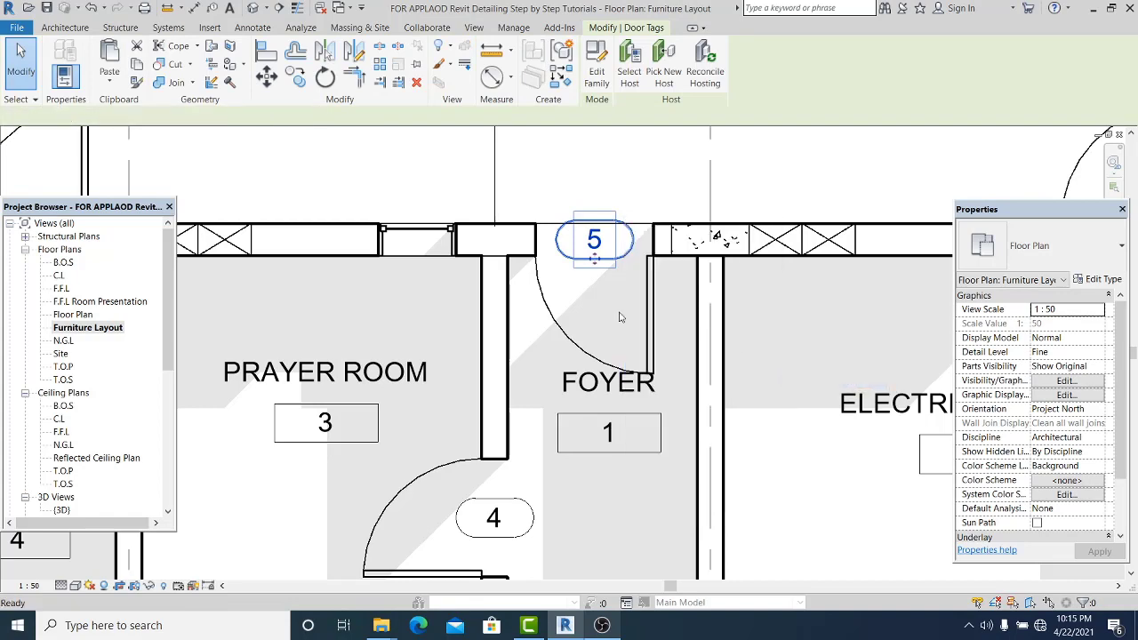
right_click(601, 249)
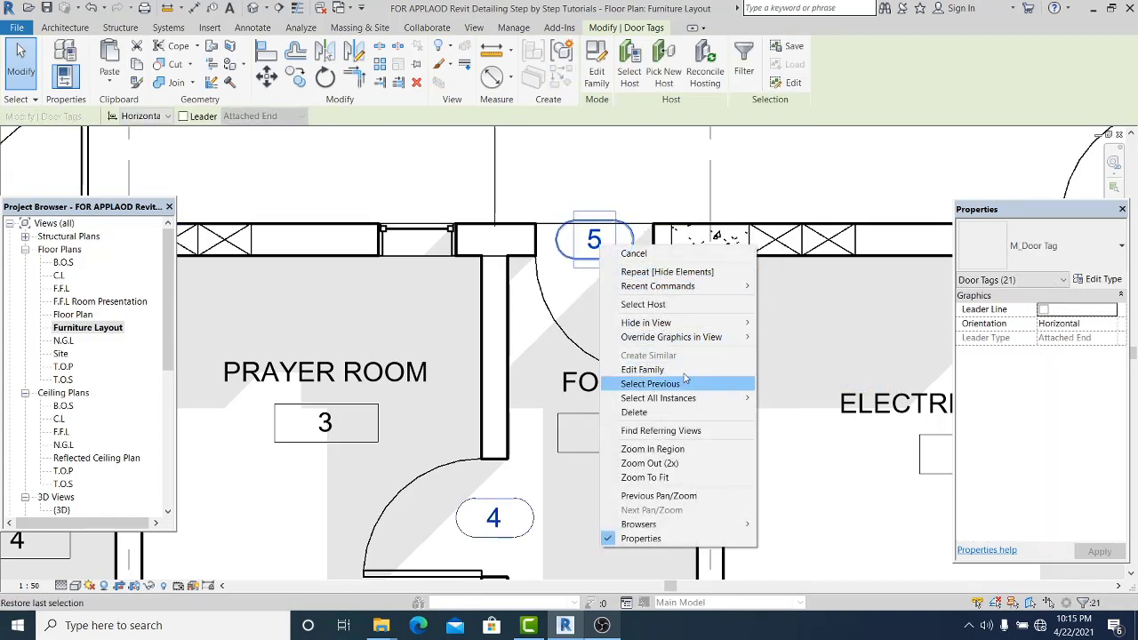
left_click(788, 324)
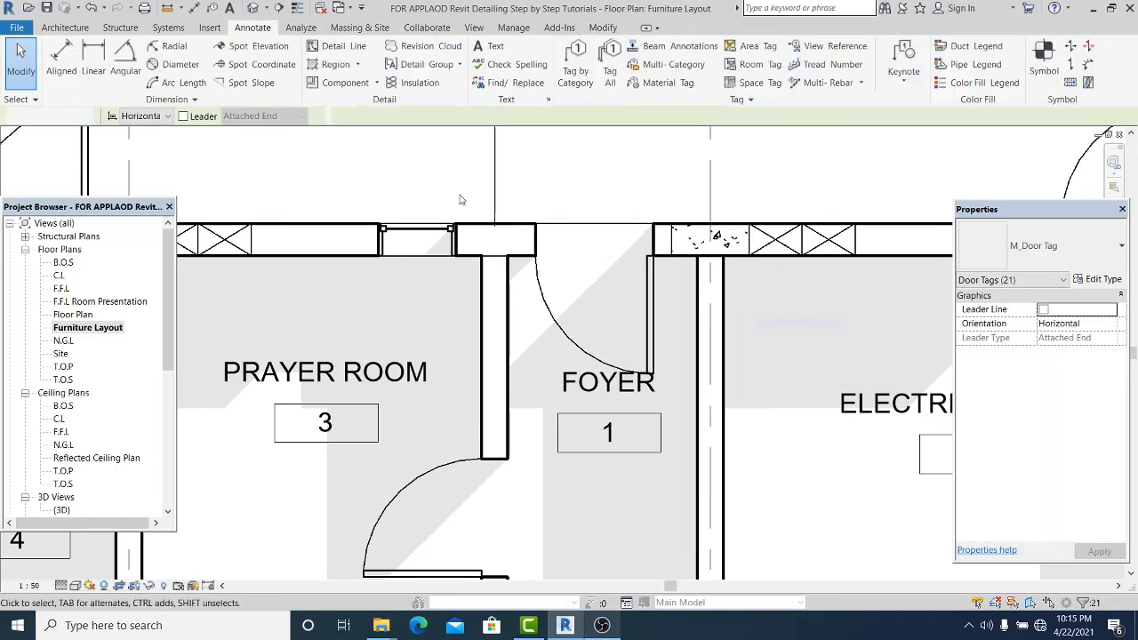
- Delete the detailed dimension string below the building
scroll(857, 520, "down", 5)
scroll(857, 519, "up", 3)
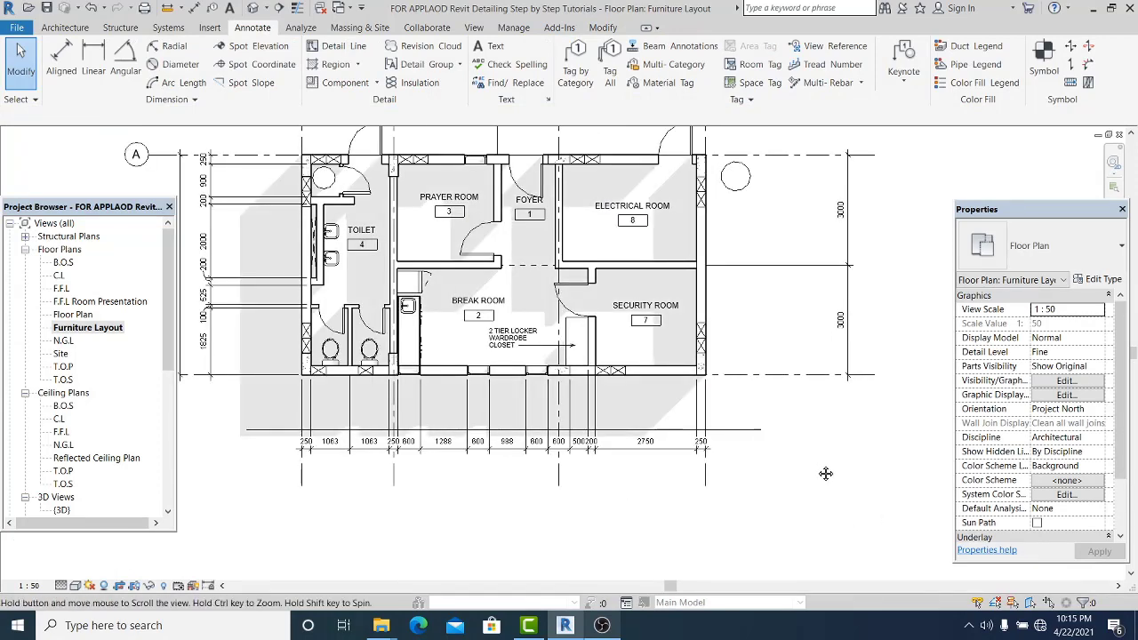
middle_click_drag(826, 473, 824, 465)
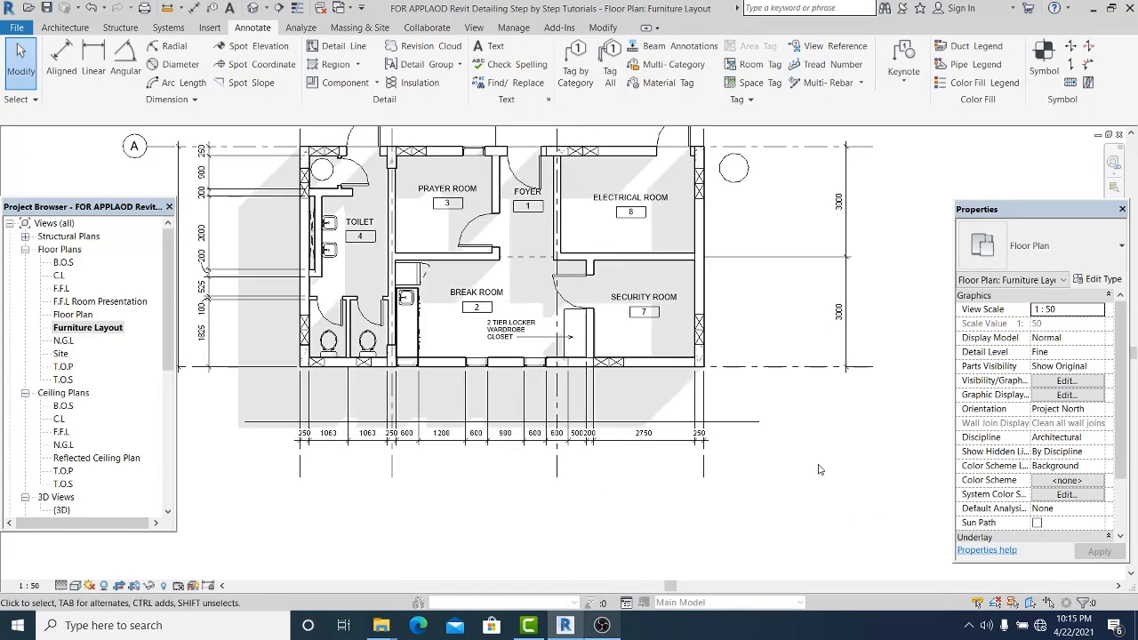
left_click(615, 449)
key("Delete")
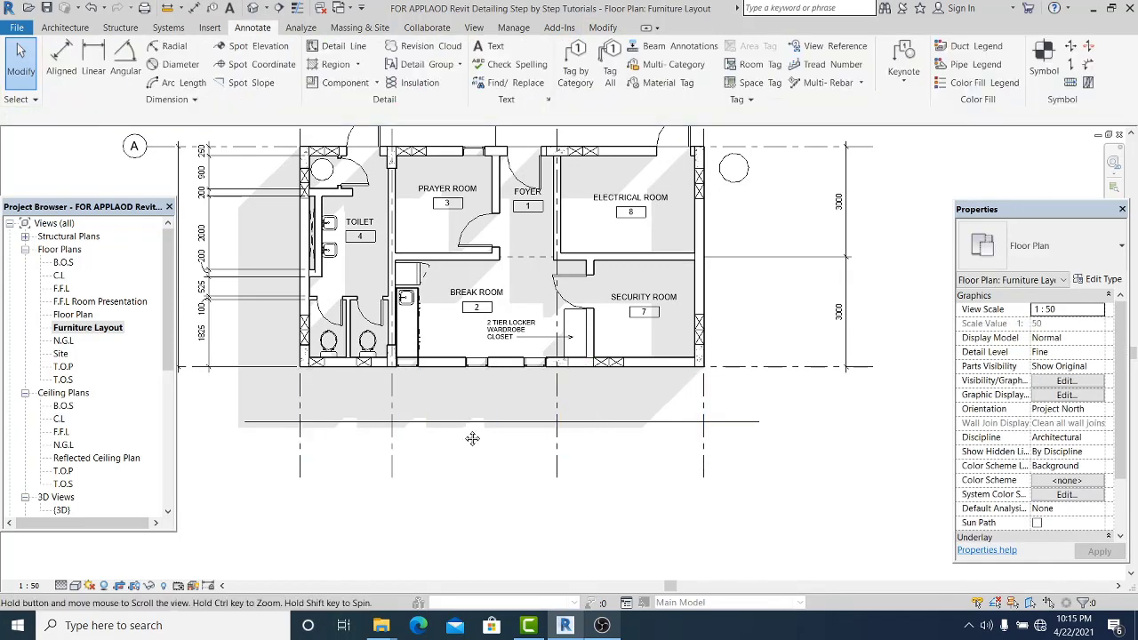
- Add an aligned dimension string below the building across grids 1, 2 and 3
middle_click_drag(473, 439, 346, 412)
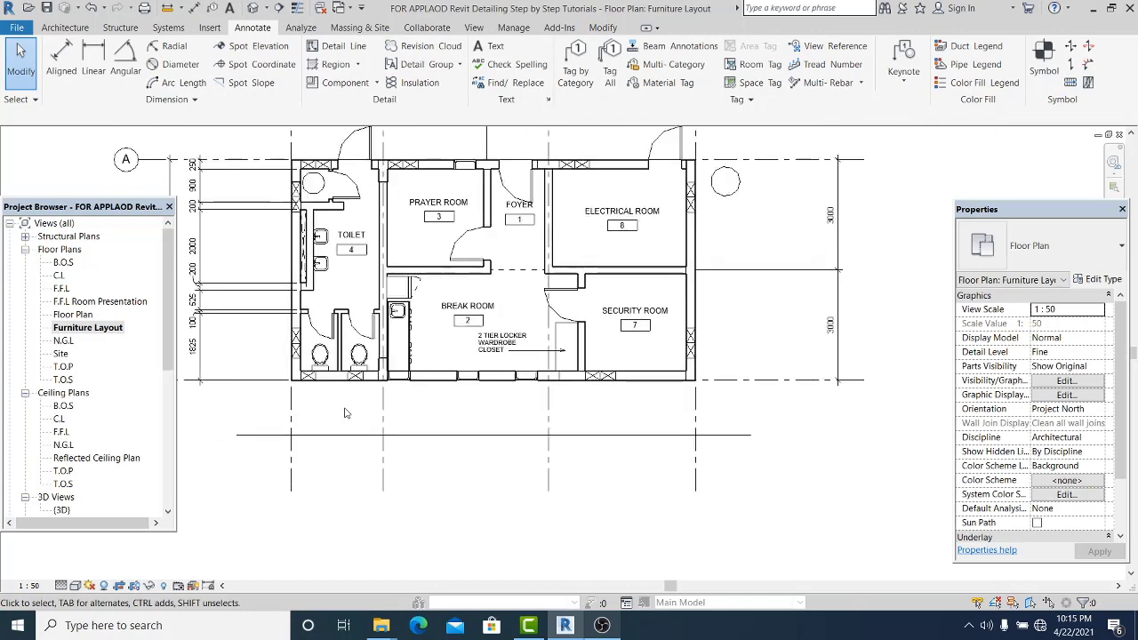
scroll(345, 413, "up", 3)
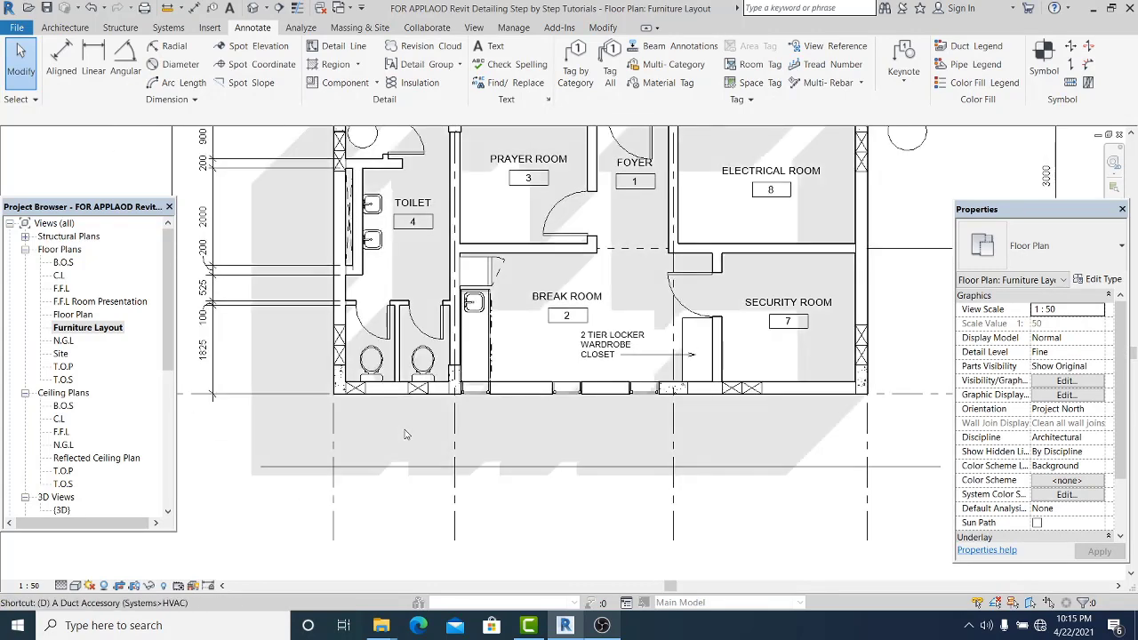
key("i")
scroll(341, 411, "up", 2)
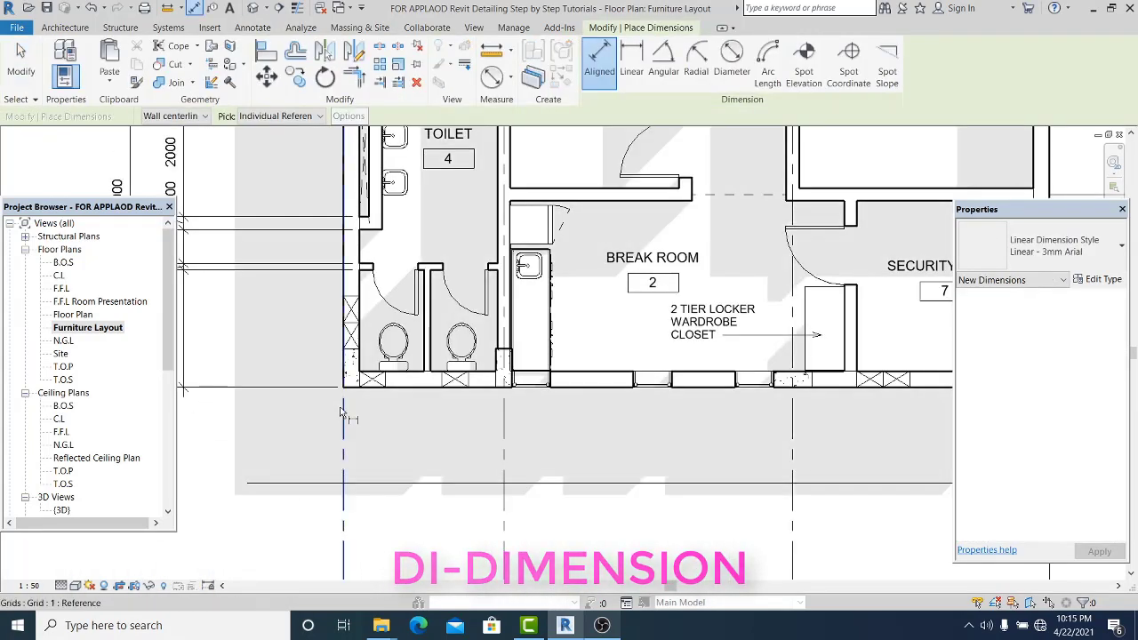
left_click(362, 421)
scroll(373, 417, "down", 1)
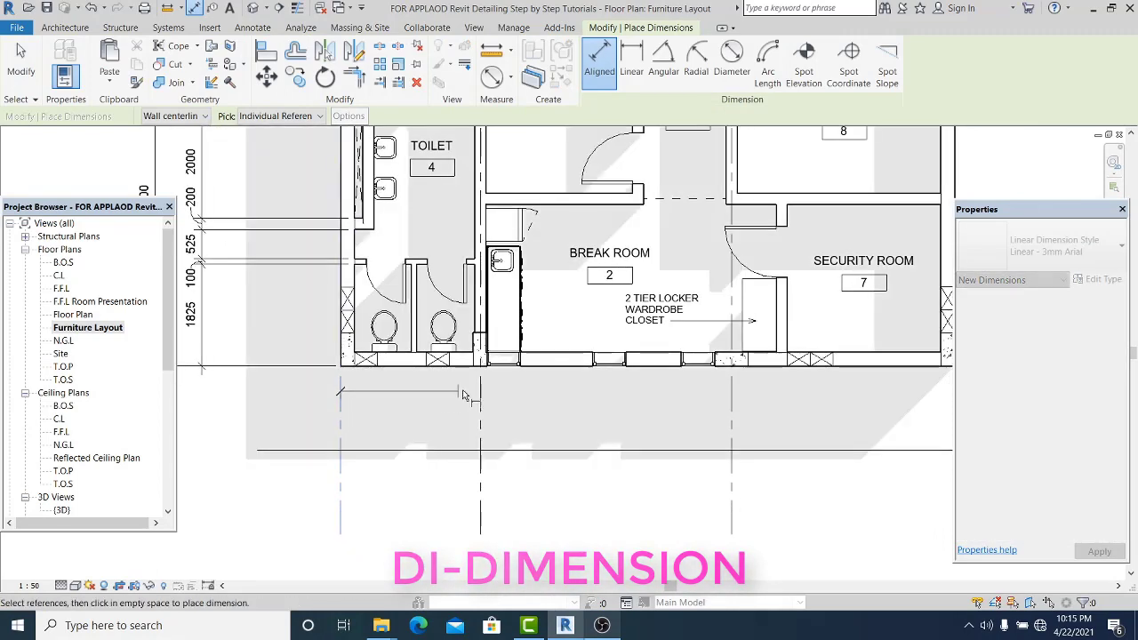
left_click(480, 391)
scroll(485, 392, "down", 3)
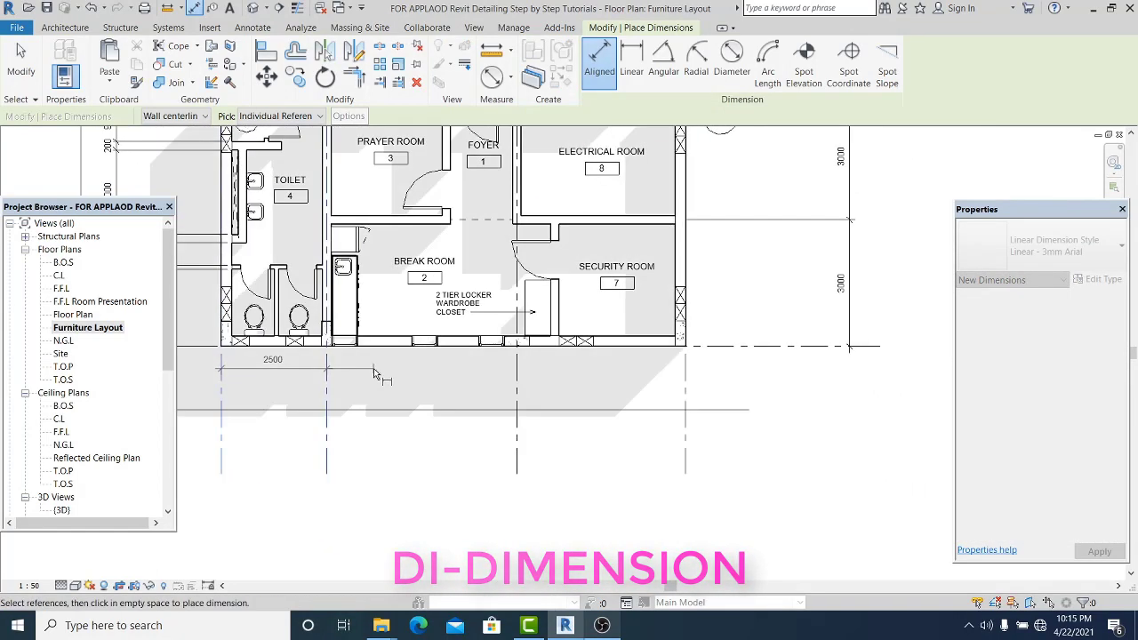
left_click(522, 384)
scroll(522, 384, "down", 4)
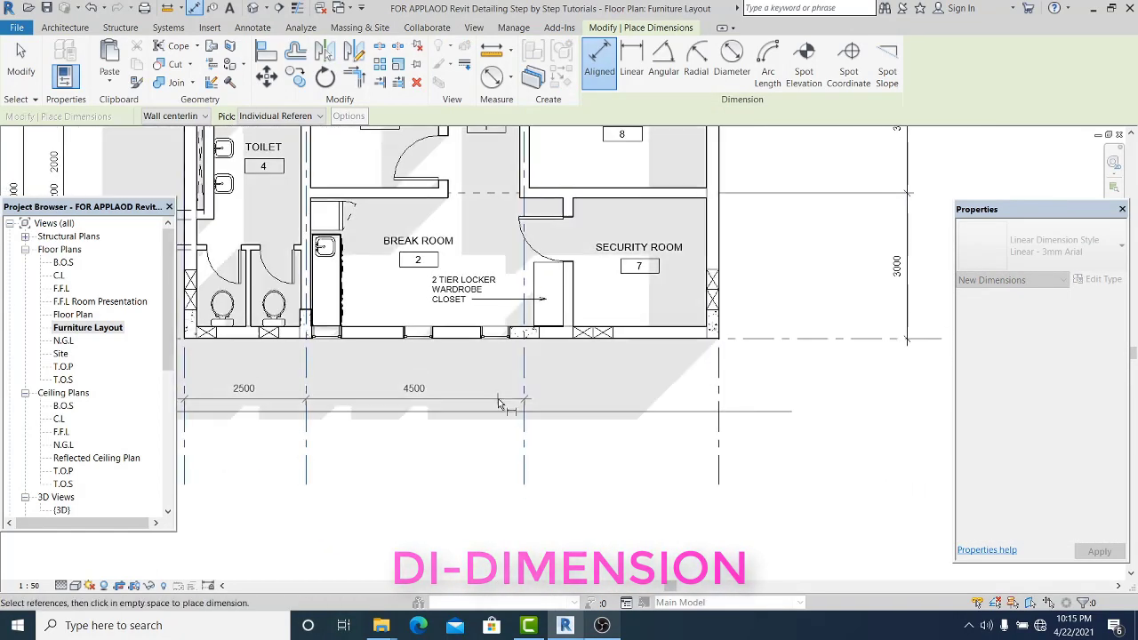
middle_click_drag(459, 389, 473, 399)
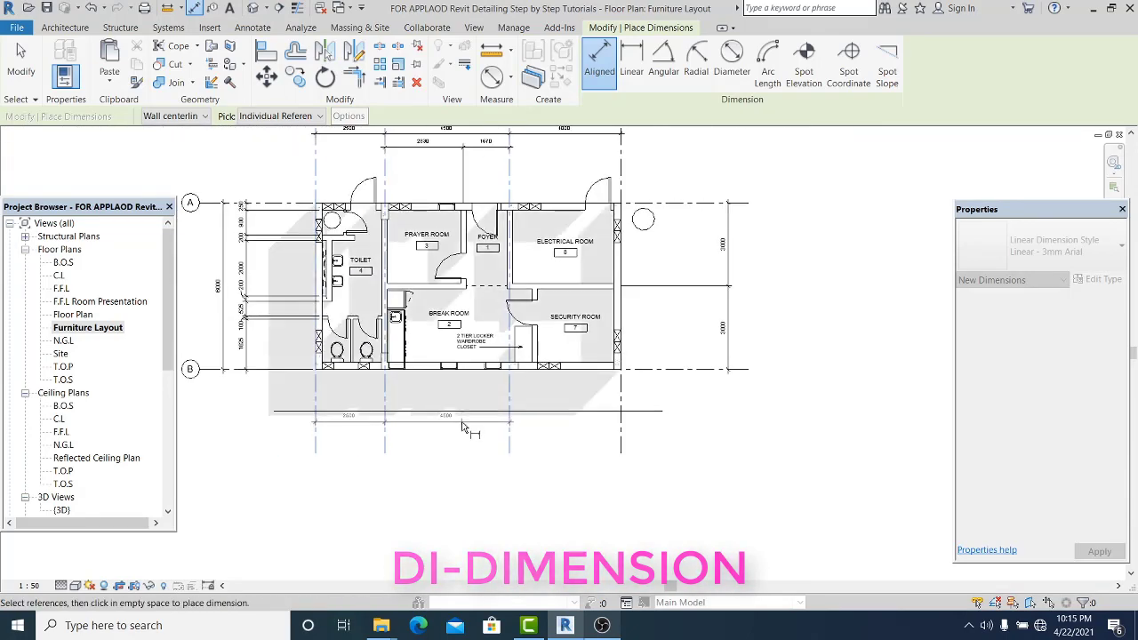
left_click(461, 428)
key("Escape")
scroll(455, 418, "up", 3)
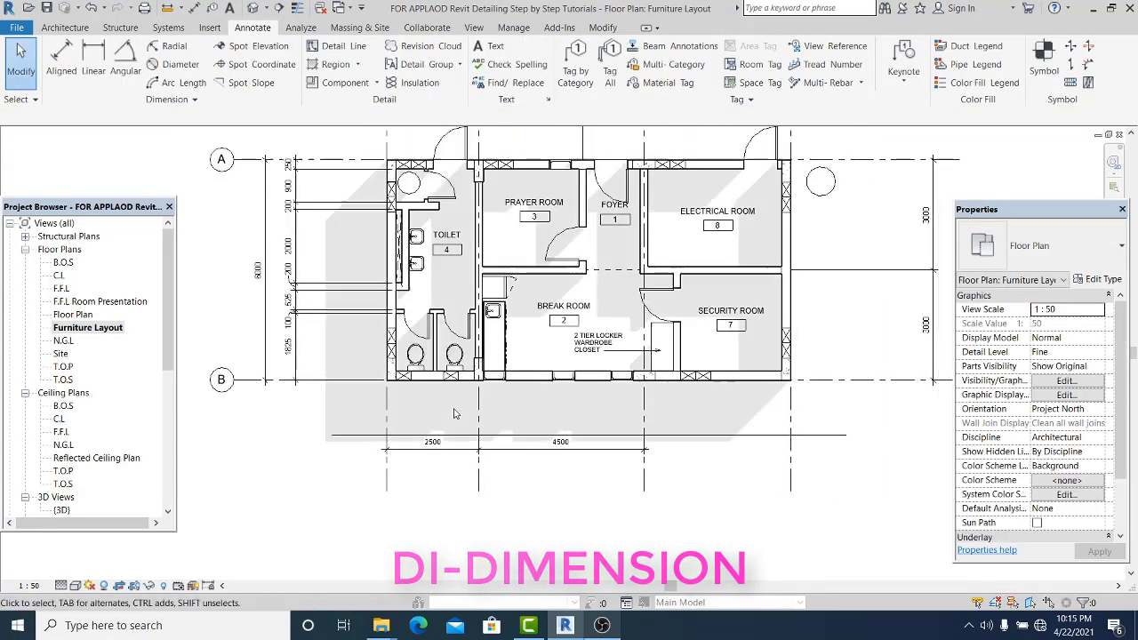
- Replace the detailed dimension string beside the toilet with an aligned one from the lower wall's inner face through the toilet walls to grid A
scroll(454, 405, "down", 1)
middle_click_drag(665, 382, 665, 426)
middle_click_drag(263, 361, 272, 382)
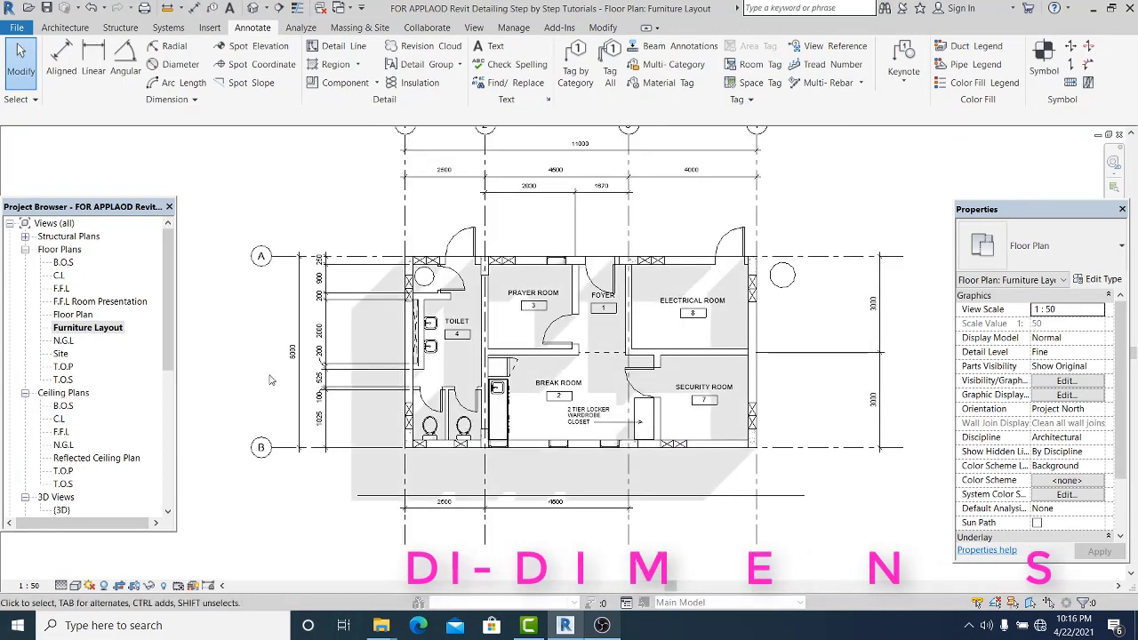
scroll(307, 321, "up", 2)
key("d")
key("i")
middle_click_drag(401, 461, 395, 452)
scroll(436, 487, "up", 4)
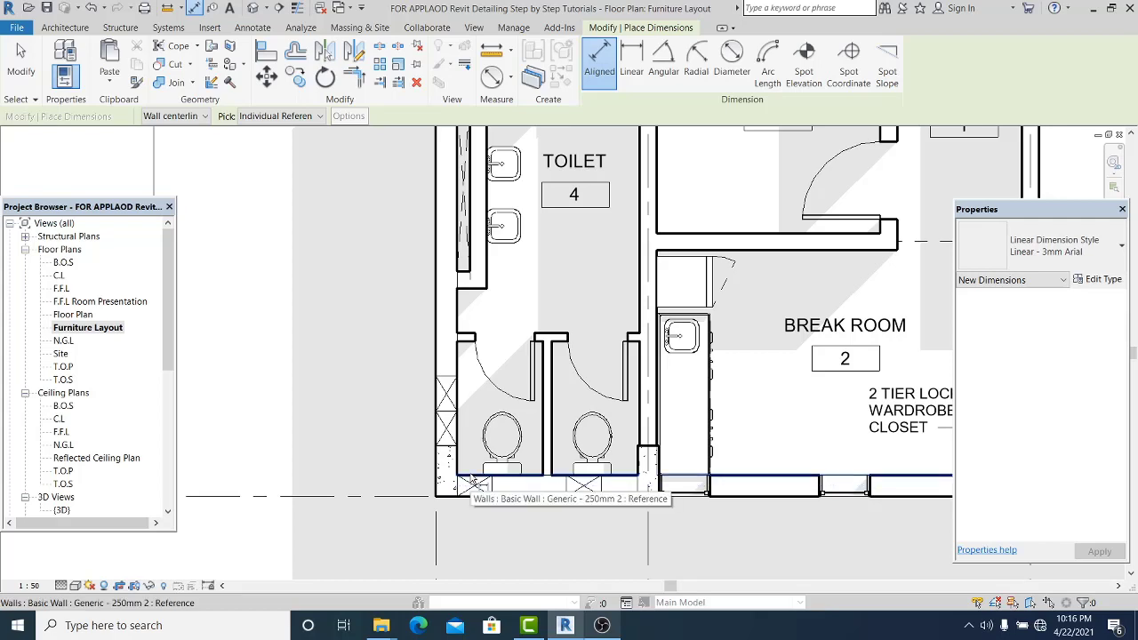
middle_click_drag(471, 336, 477, 437)
scroll(469, 348, "up", 1)
left_click(468, 346)
scroll(468, 342, "down", 1)
scroll(512, 250, "up", 1)
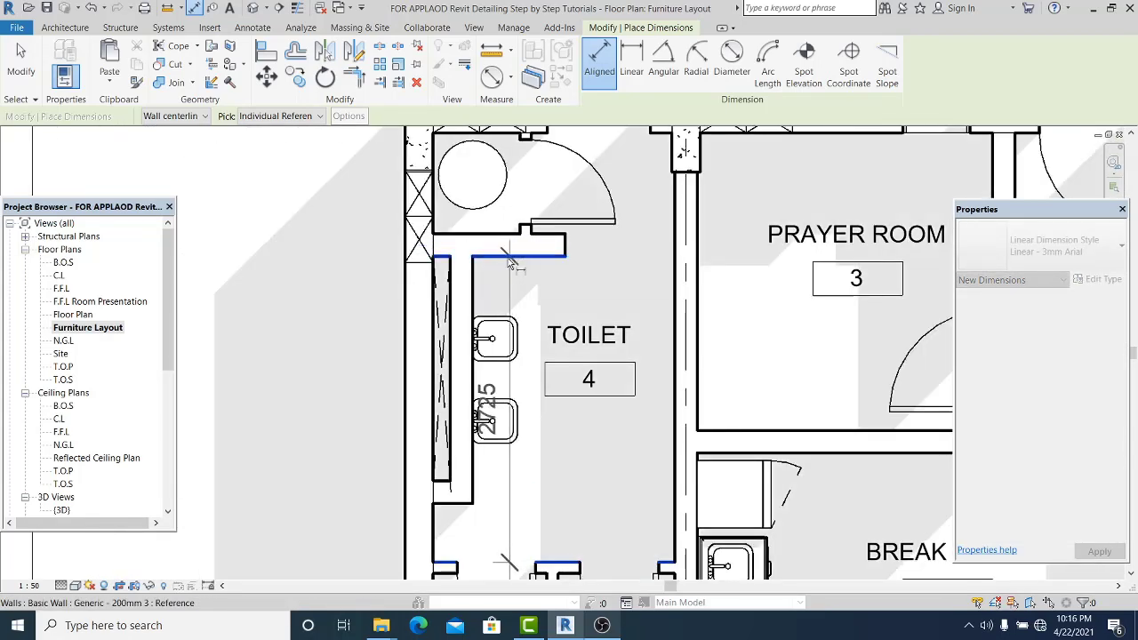
scroll(498, 312, "down", 1)
middle_click_drag(445, 297, 489, 329)
scroll(434, 305, "up", 1)
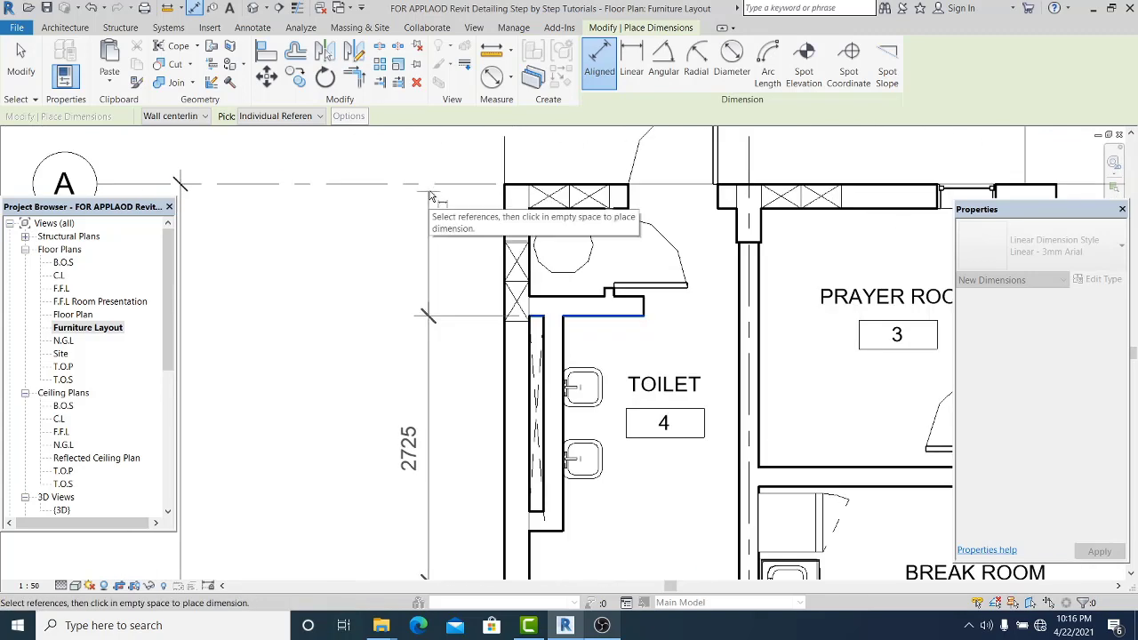
left_click(430, 185)
scroll(416, 253, "down", 2)
left_click(386, 259)
key("Escape")
key("Escape")
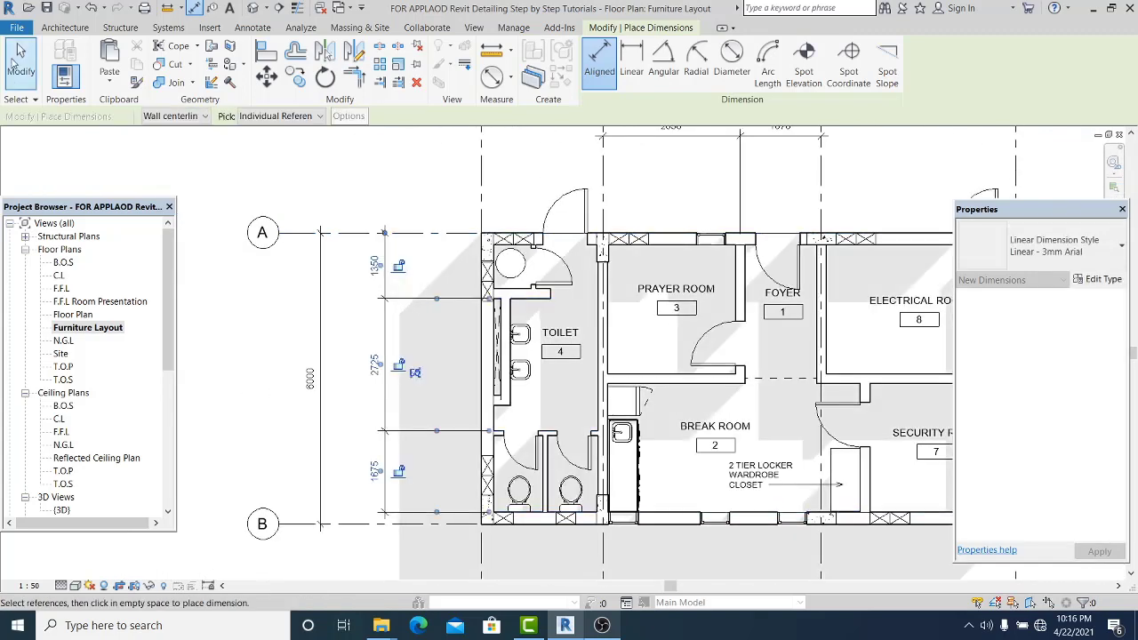
- Hide the long horizontal detail line below the building in the view
scroll(350, 306, "down", 1)
middle_click_drag(351, 306, 333, 284)
left_click(738, 505)
right_click(738, 505)
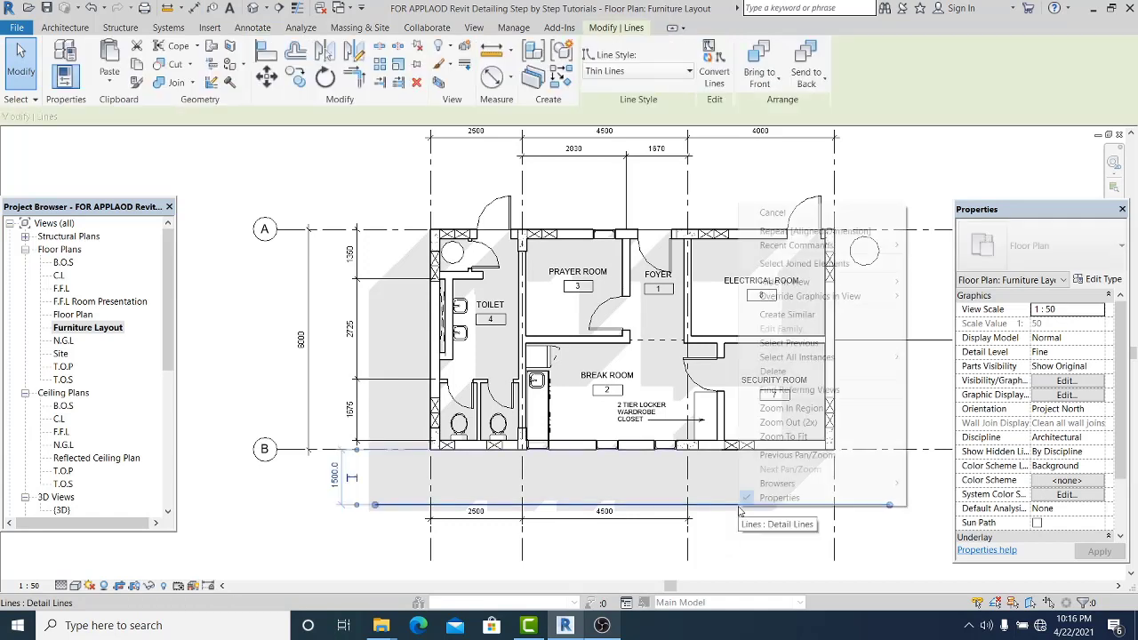
mouse_move(853, 281)
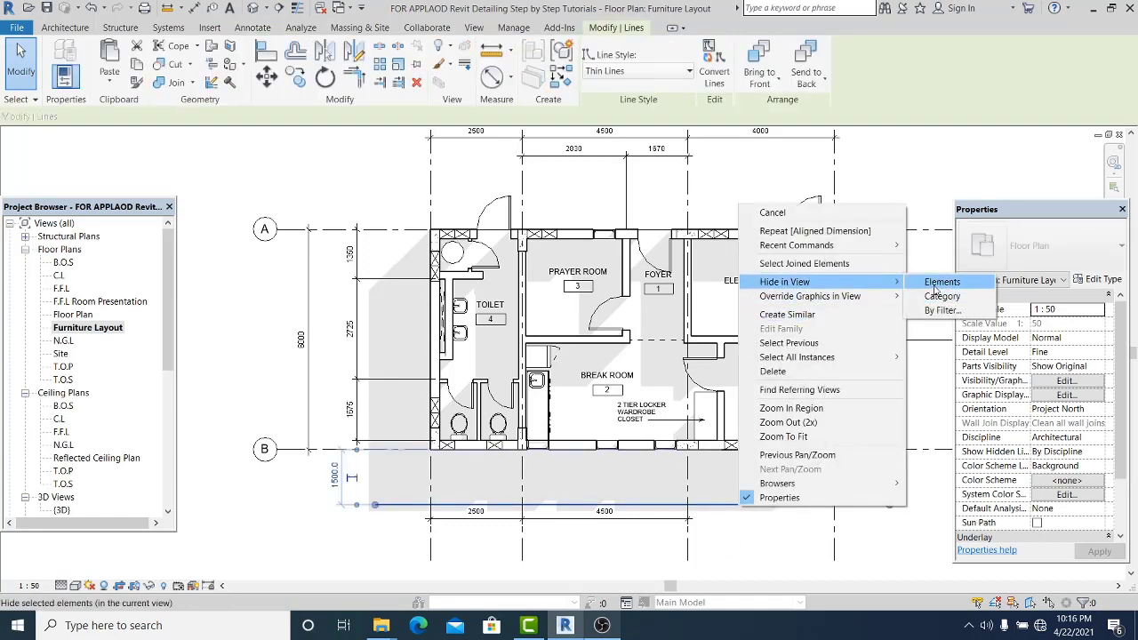
left_click(918, 296)
scroll(682, 486, "down", 1)
middle_click_drag(684, 487, 572, 461)
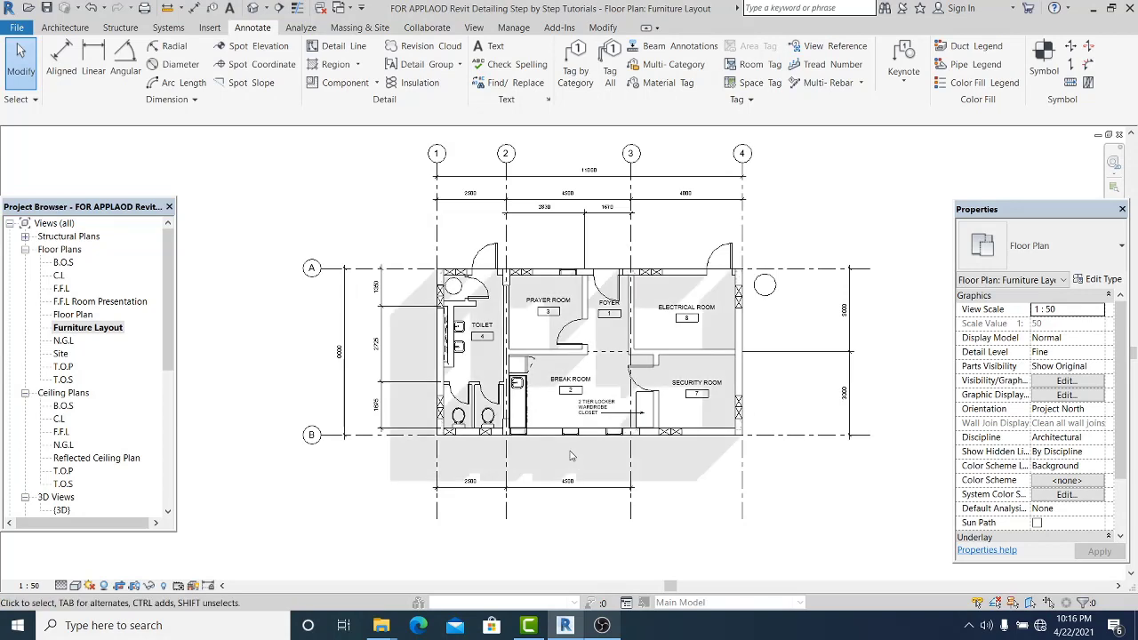
scroll(604, 250, "up", 1)
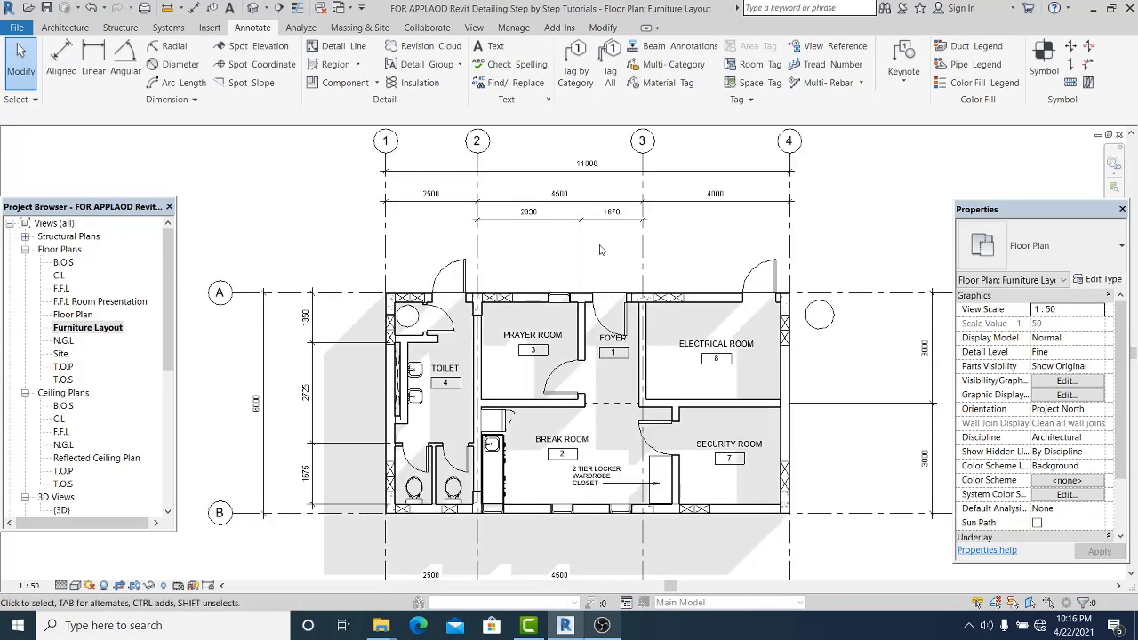
left_click(585, 246)
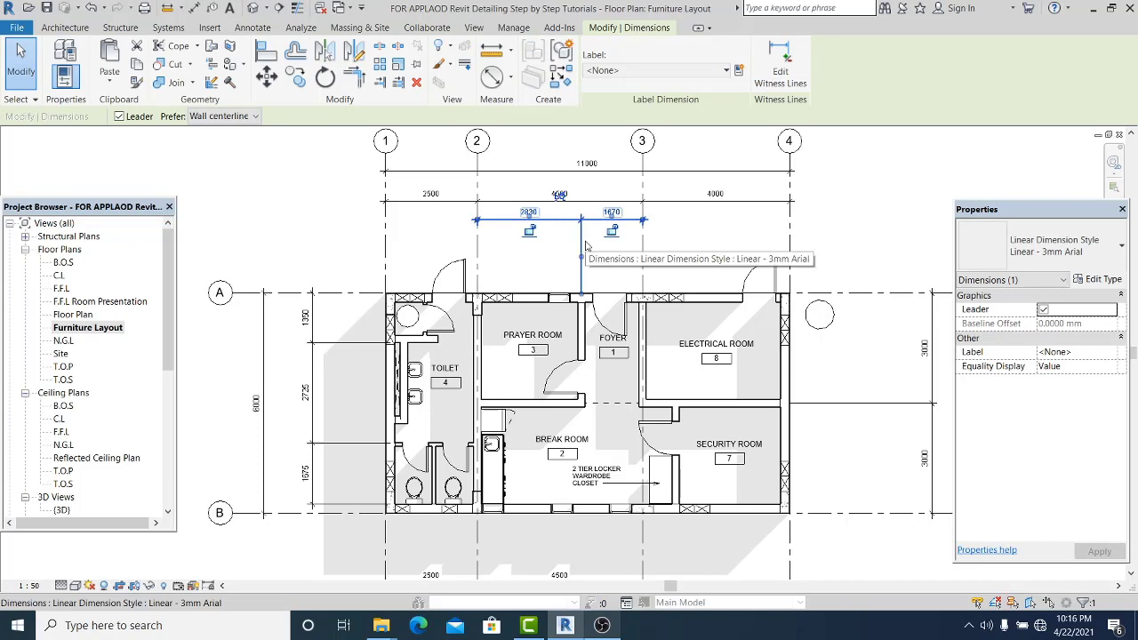
key("Delete")
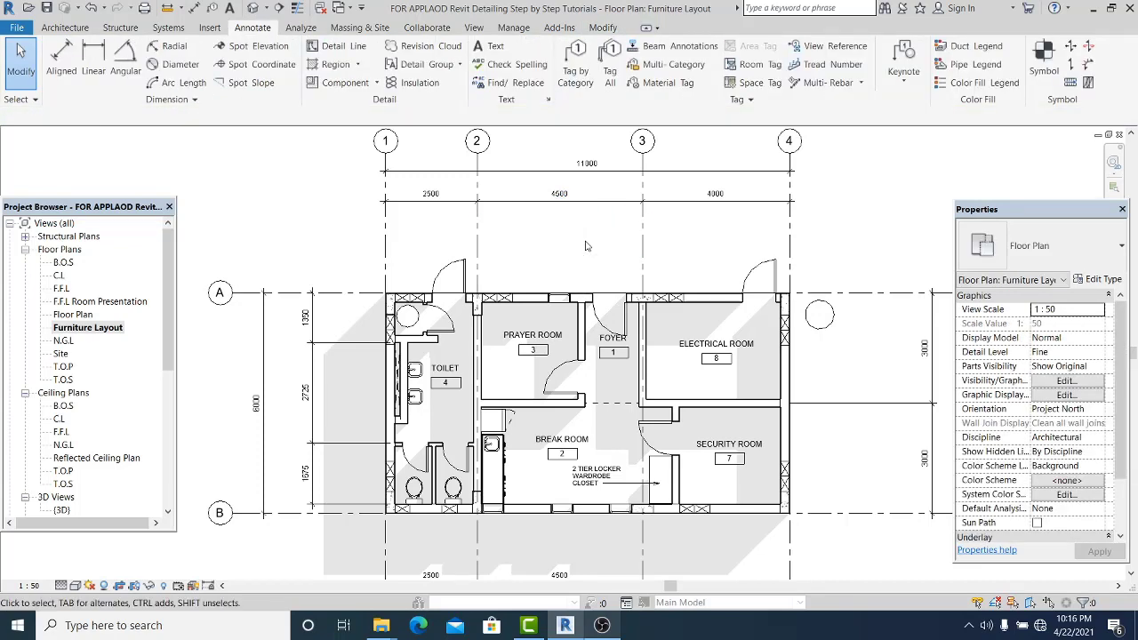
key("ctrl+z")
- Hide the two-segment dimension string above the prayer room and foyer in the view
right_click(580, 242)
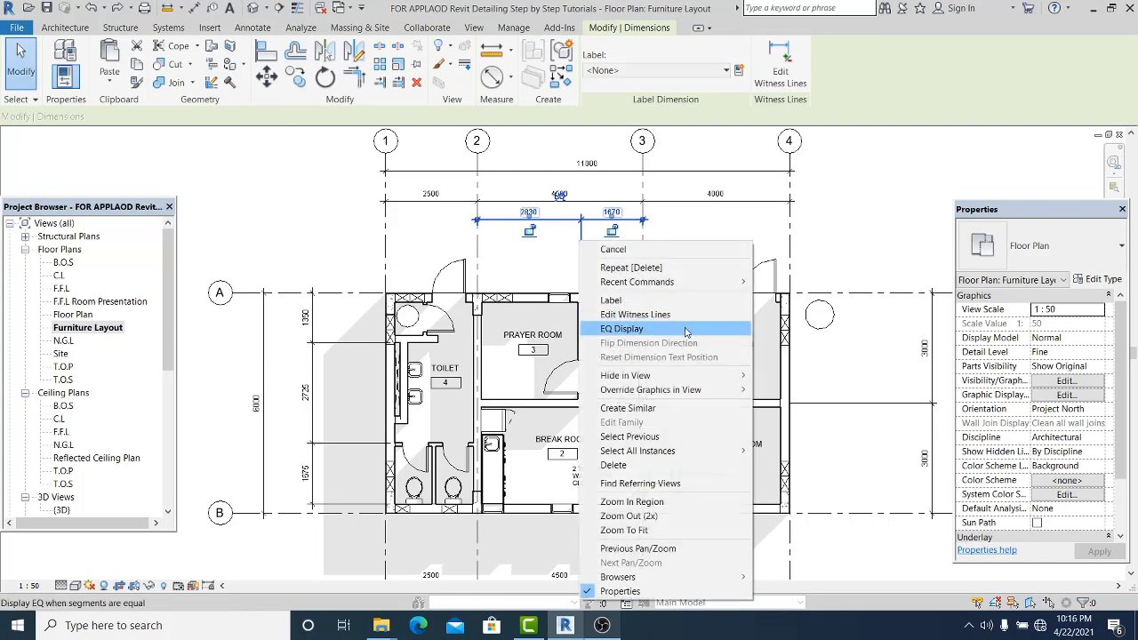
mouse_move(686, 376)
left_click(799, 375)
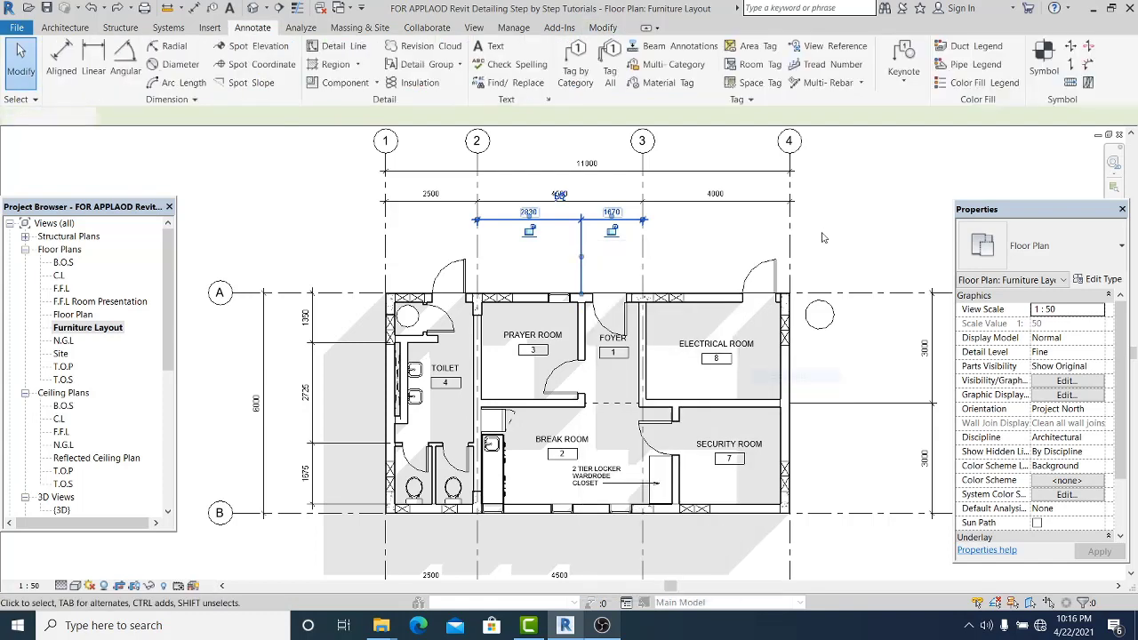
scroll(617, 340, "down", 2)
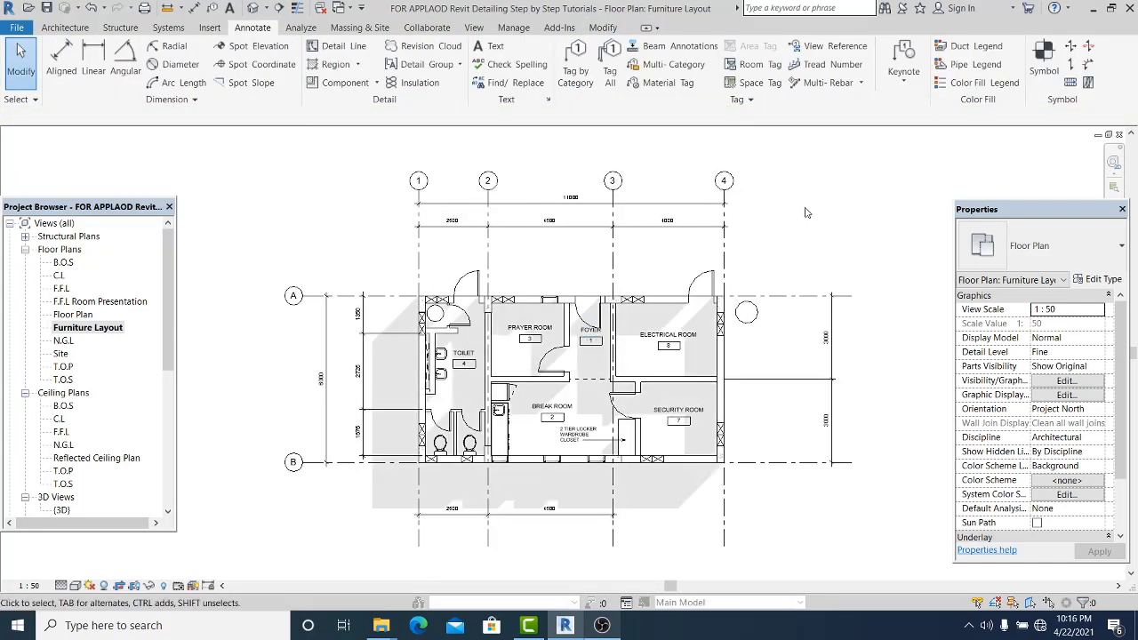
scroll(735, 410, "up", 2)
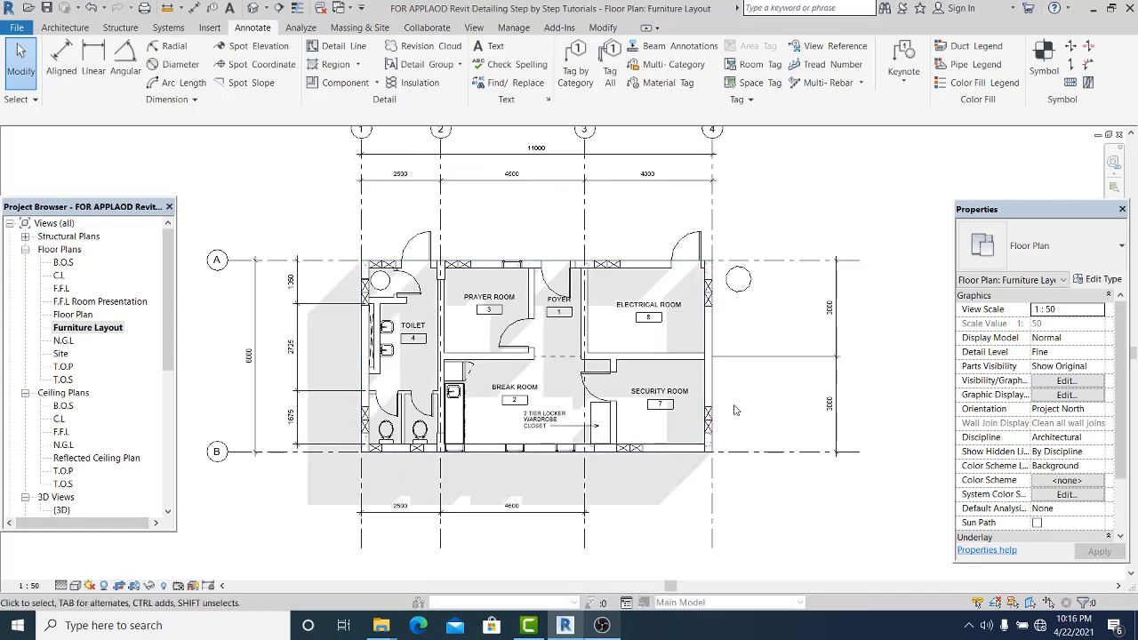
scroll(713, 341, "up", 2)
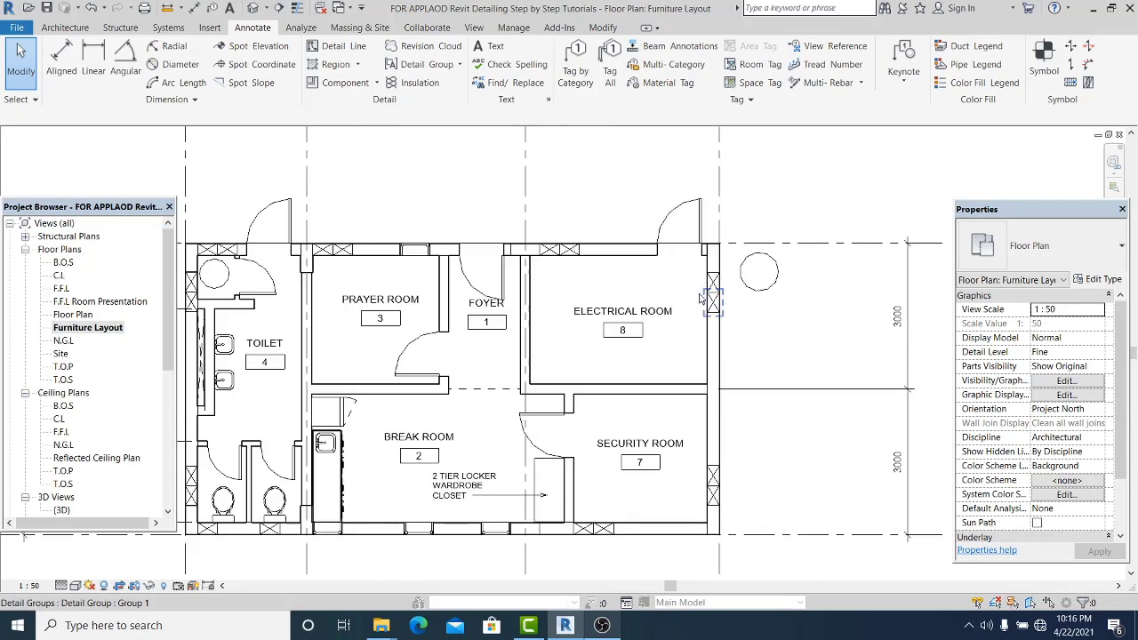
scroll(429, 341, "up", 2)
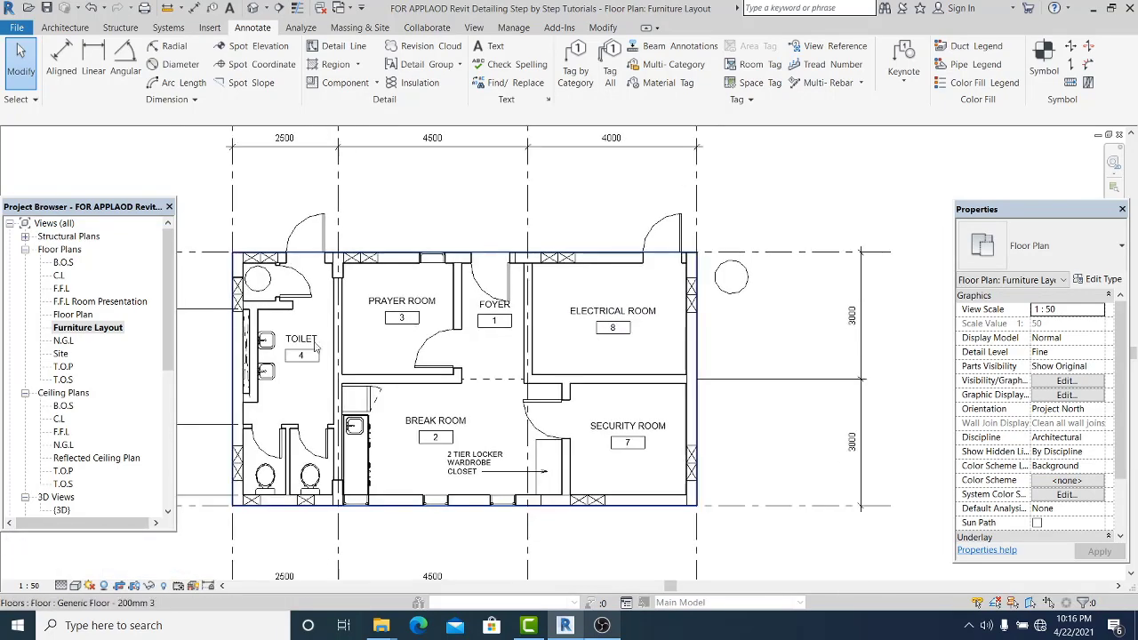
scroll(430, 341, "up", 2)
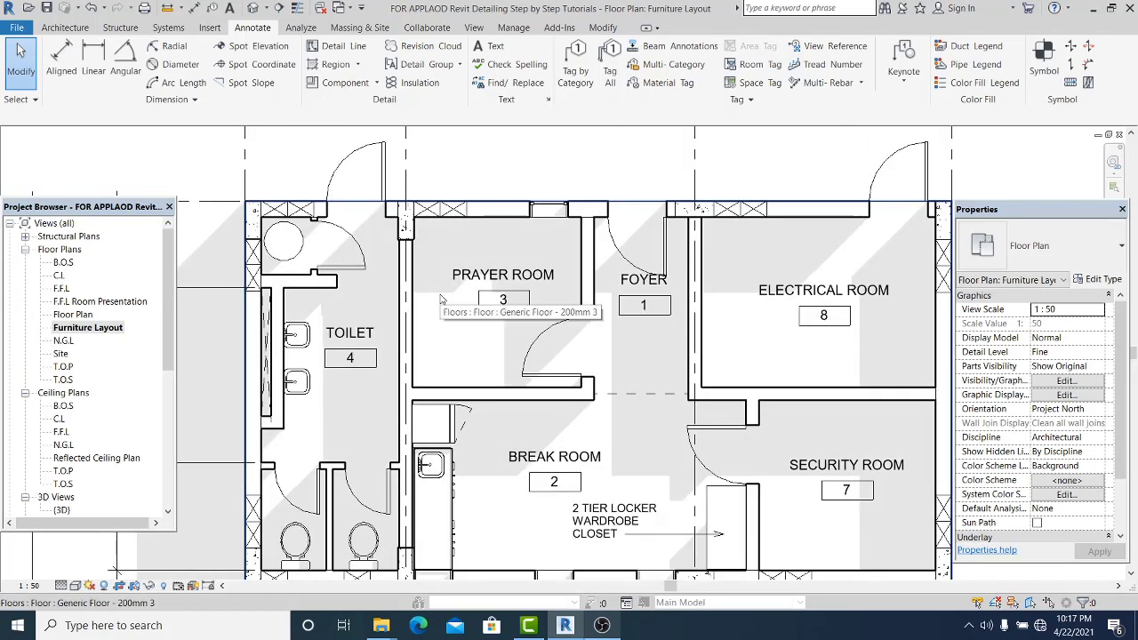
- Override the cut pattern of Structural Columns with Diagonal down in the Furniture Layout view's visibility/graphics settings
key("v")
key("g")
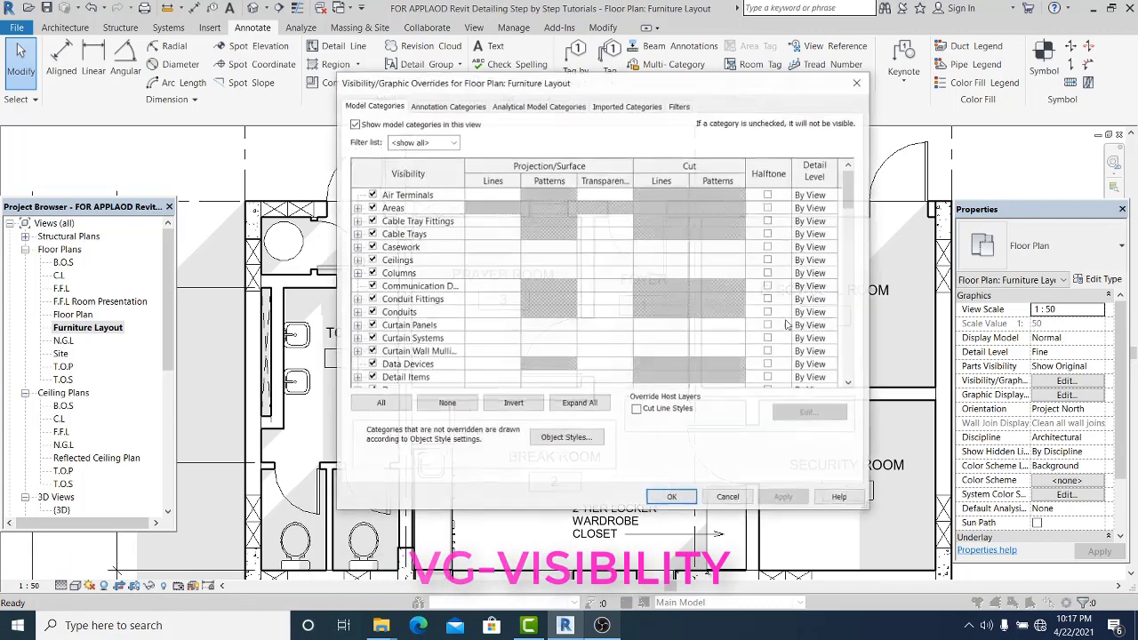
left_click_drag(849, 189, 853, 359)
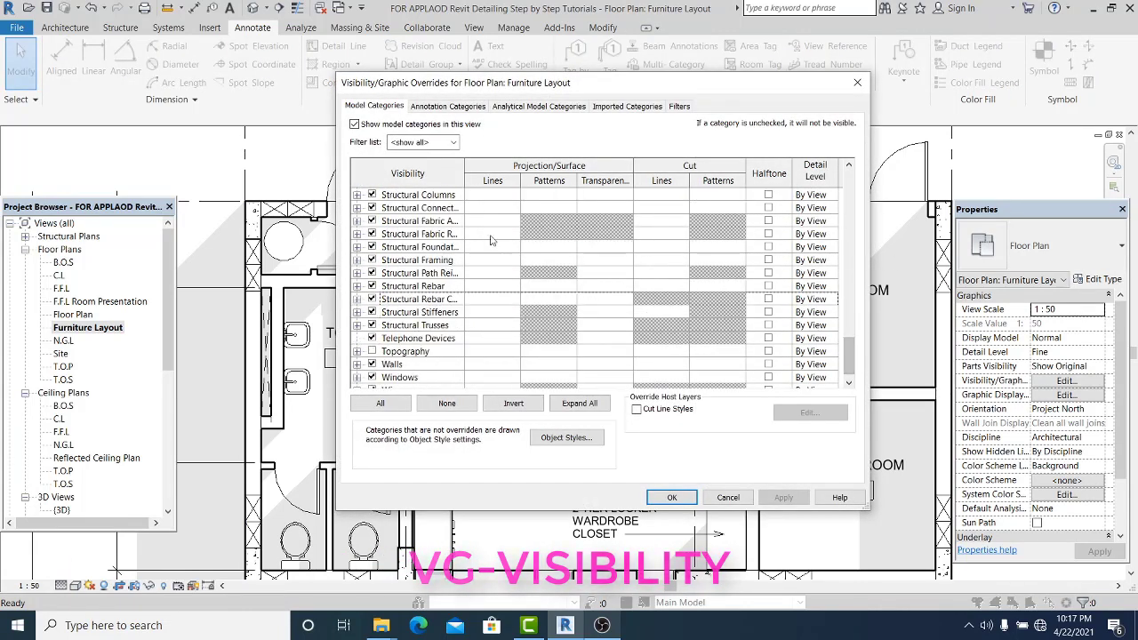
left_click(433, 216)
left_click(434, 198)
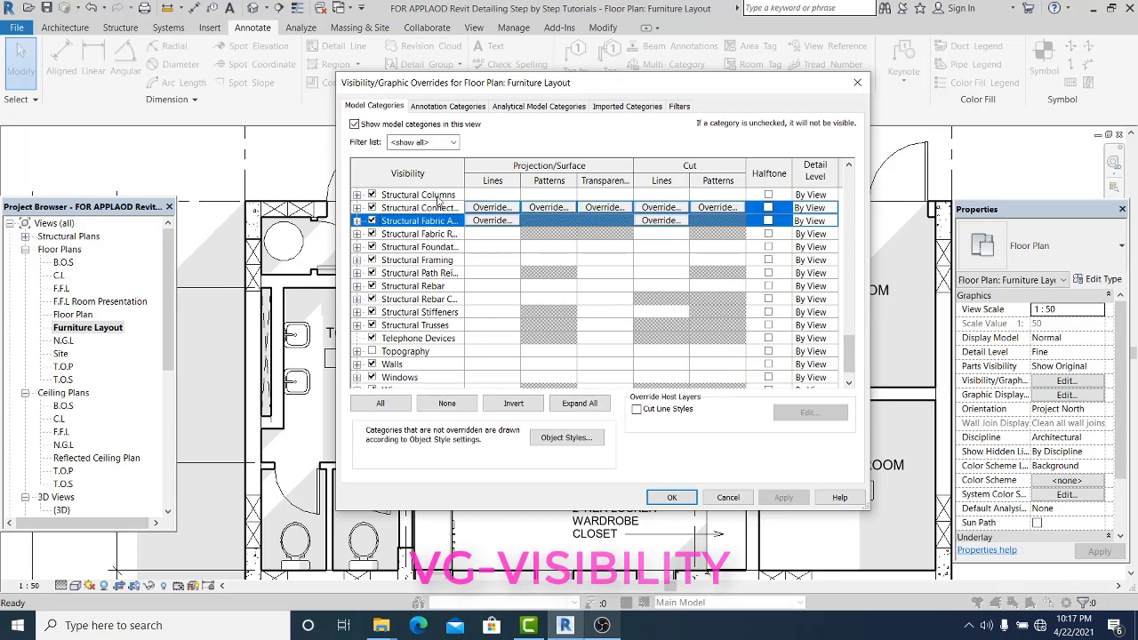
left_click(716, 208)
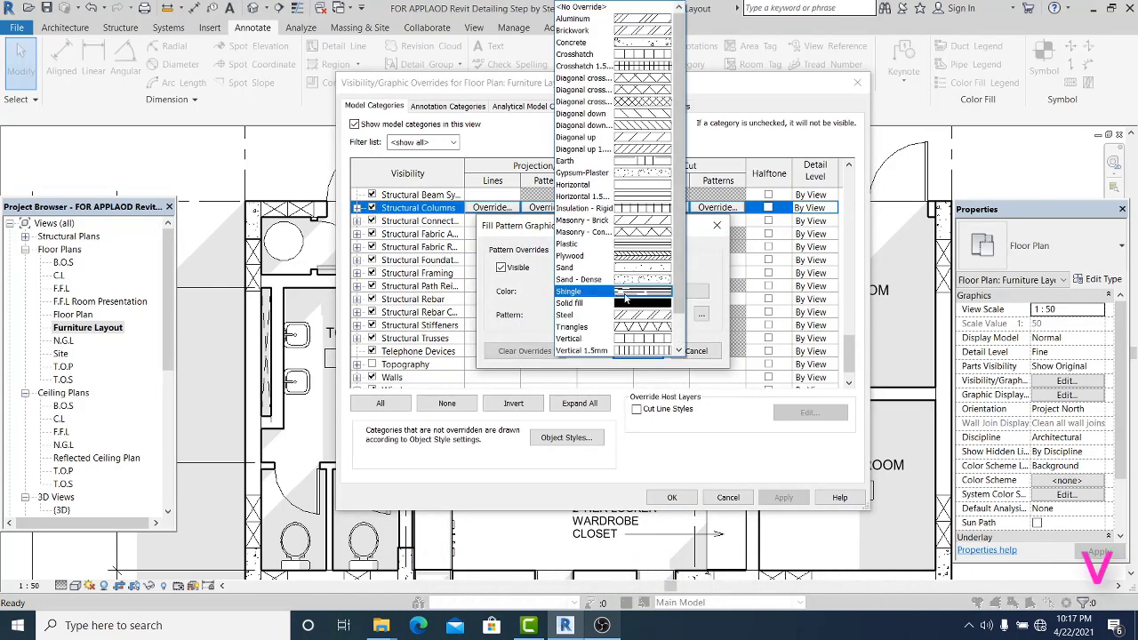
left_click(649, 114)
left_click(644, 350)
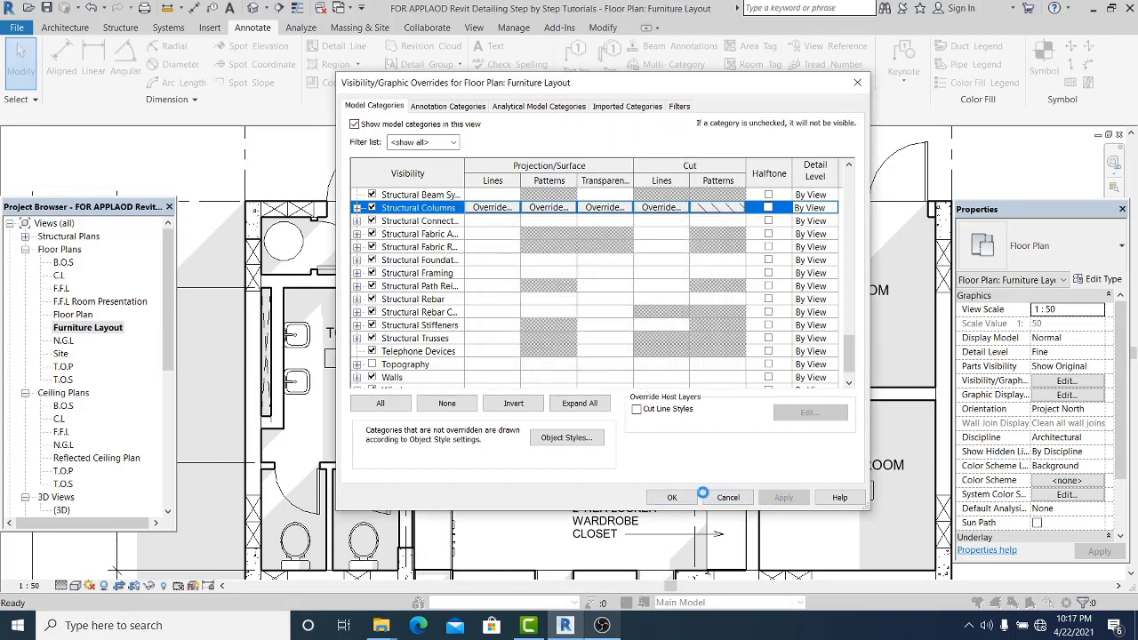
left_click(672, 497)
- Examine the column hatching and the whole furniture plan with its grids and dimension strings
scroll(441, 297, "down", 2)
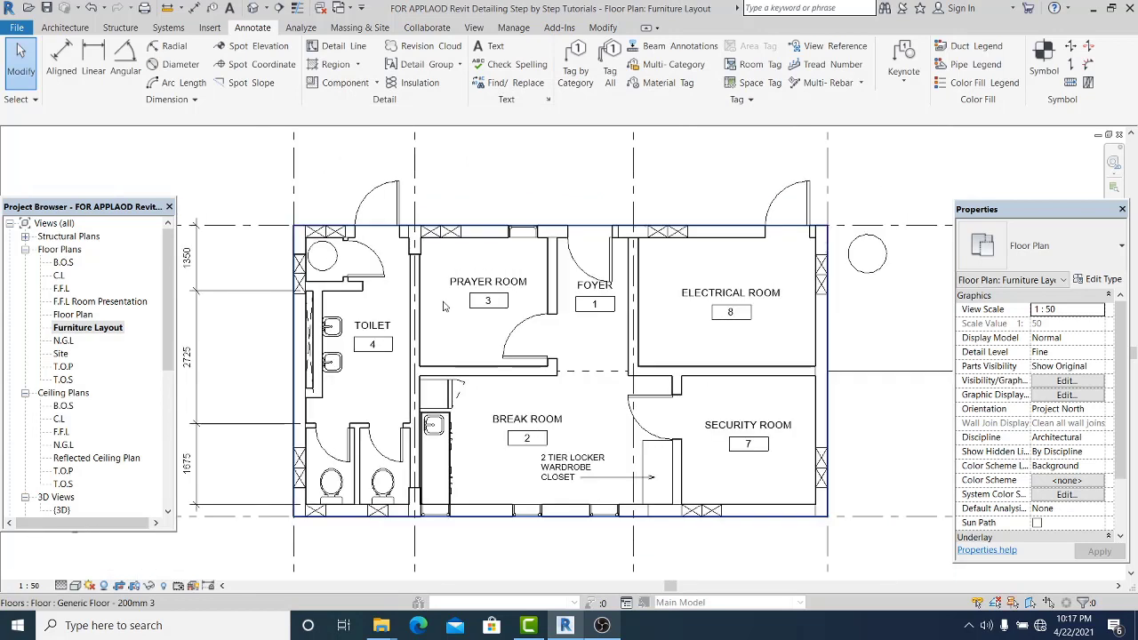
scroll(445, 306, "down", 1)
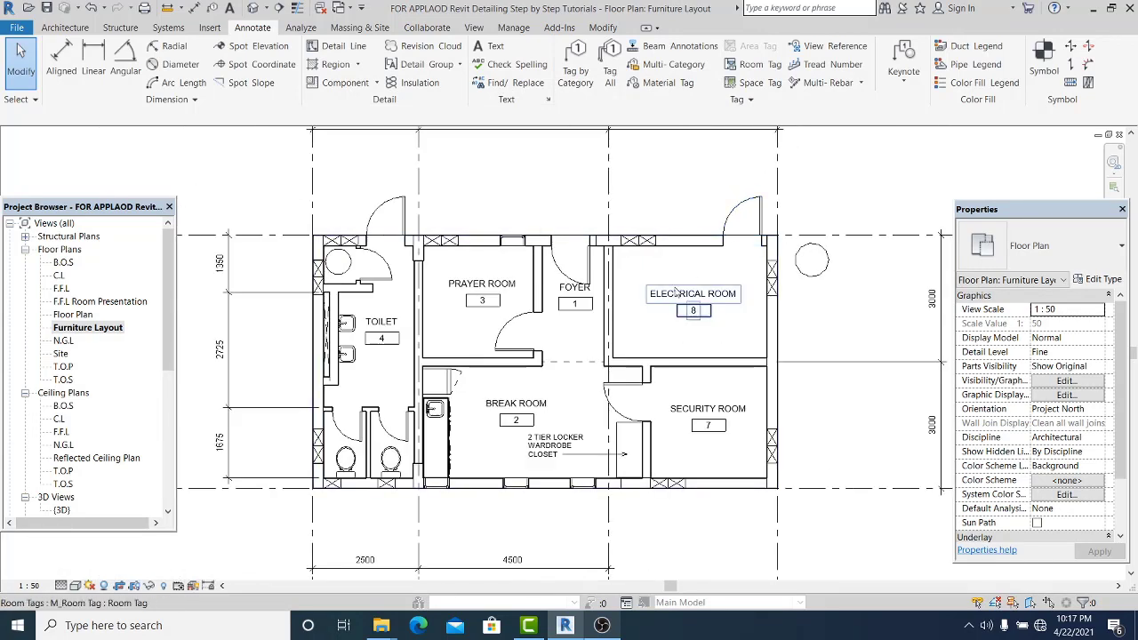
middle_click_drag(542, 398, 564, 366)
scroll(565, 370, "up", 1)
scroll(564, 443, "down", 1)
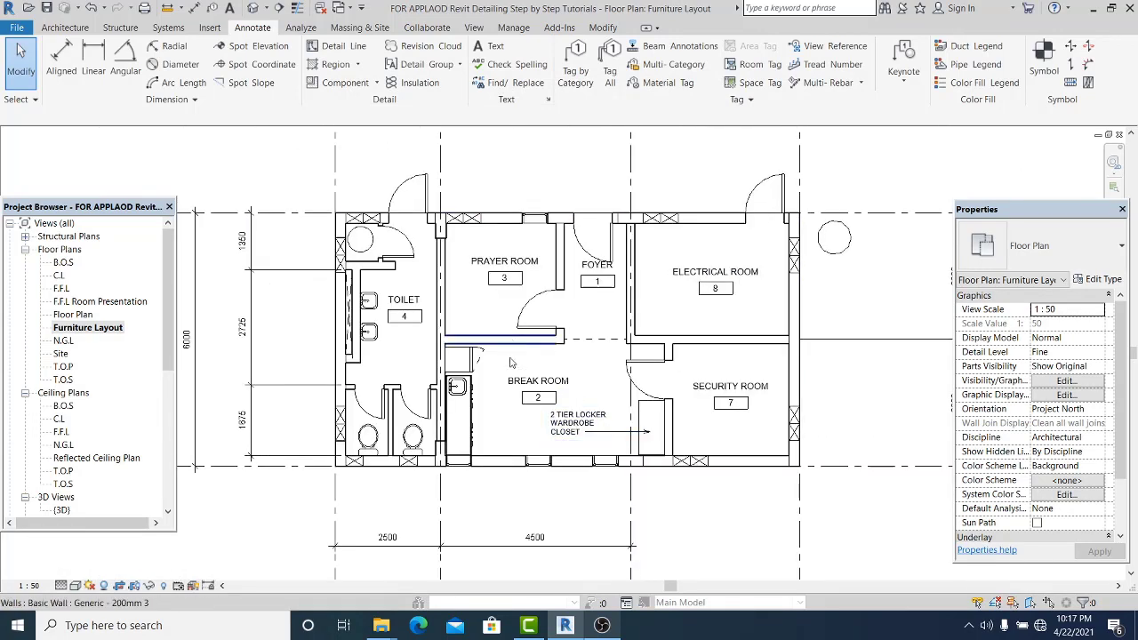
scroll(538, 378, "down", 2)
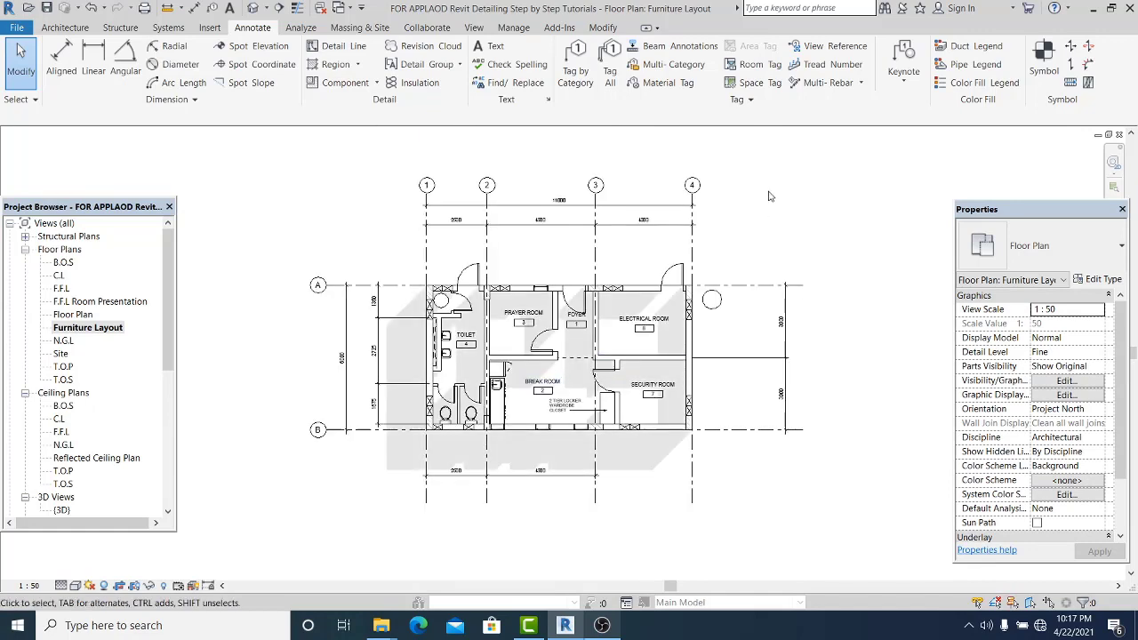
middle_click_drag(771, 195, 700, 357)
scroll(756, 200, "down", 3)
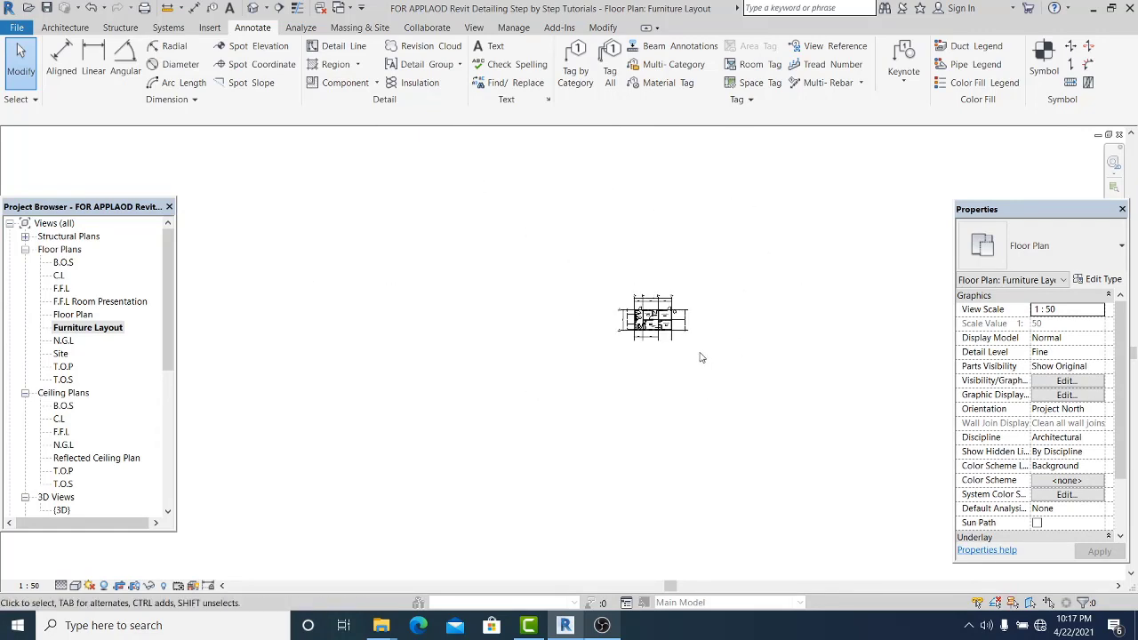
scroll(668, 320, "up", 5)
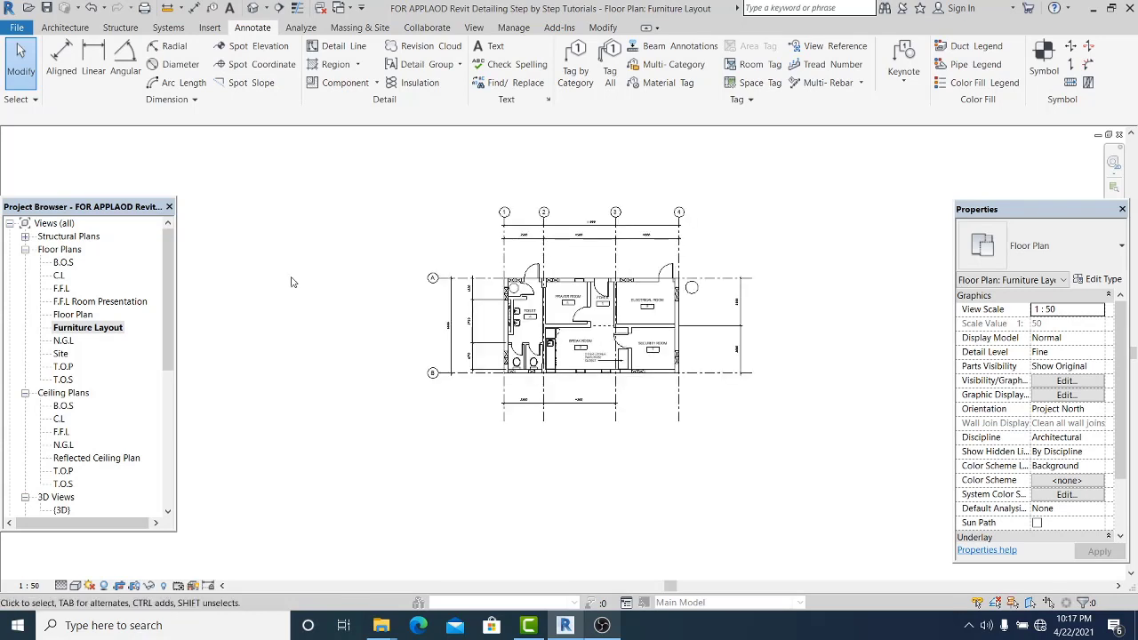
- Open sheet A101 - Standard Drawings and place the Furniture Layout view below the Reflected Ceiling Plan
left_click_drag(173, 305, 181, 438)
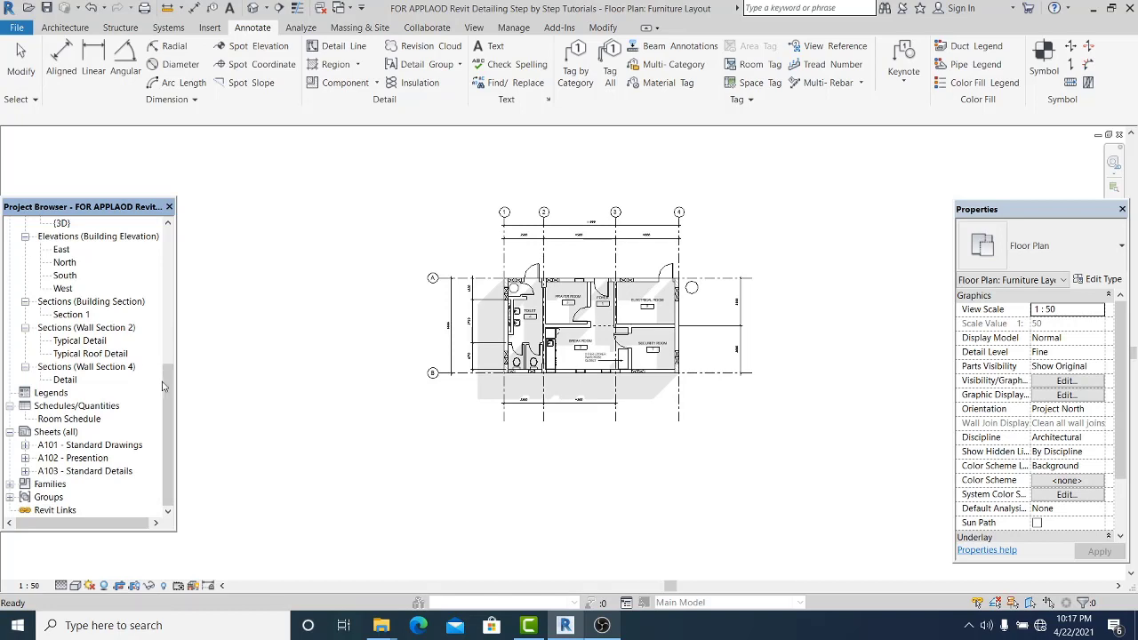
double_click(89, 445)
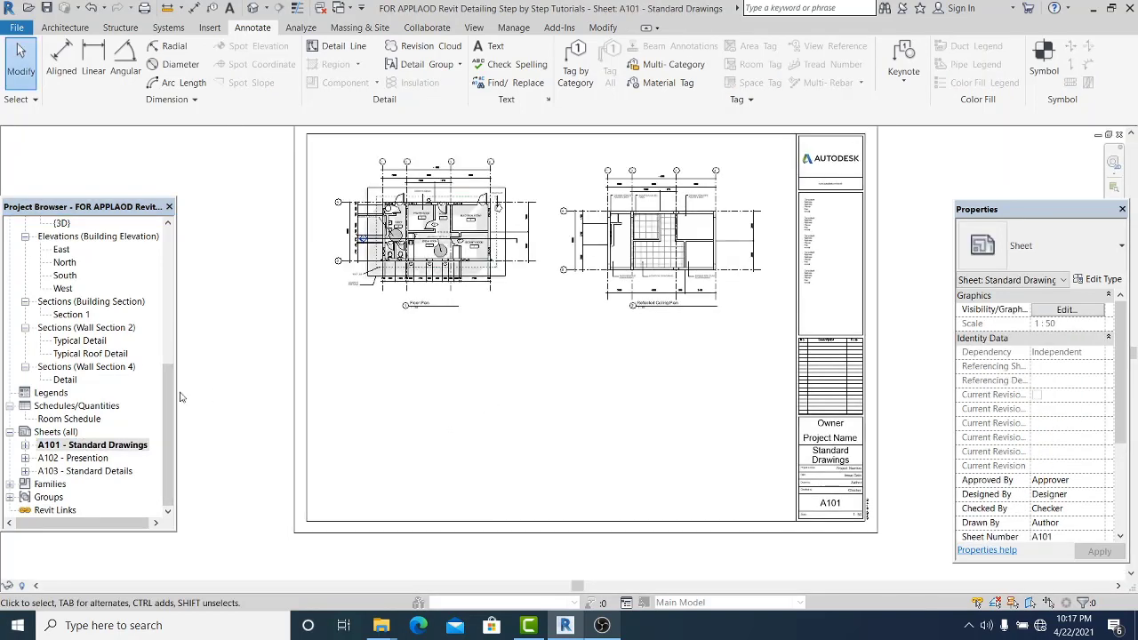
left_click_drag(168, 397, 195, 271)
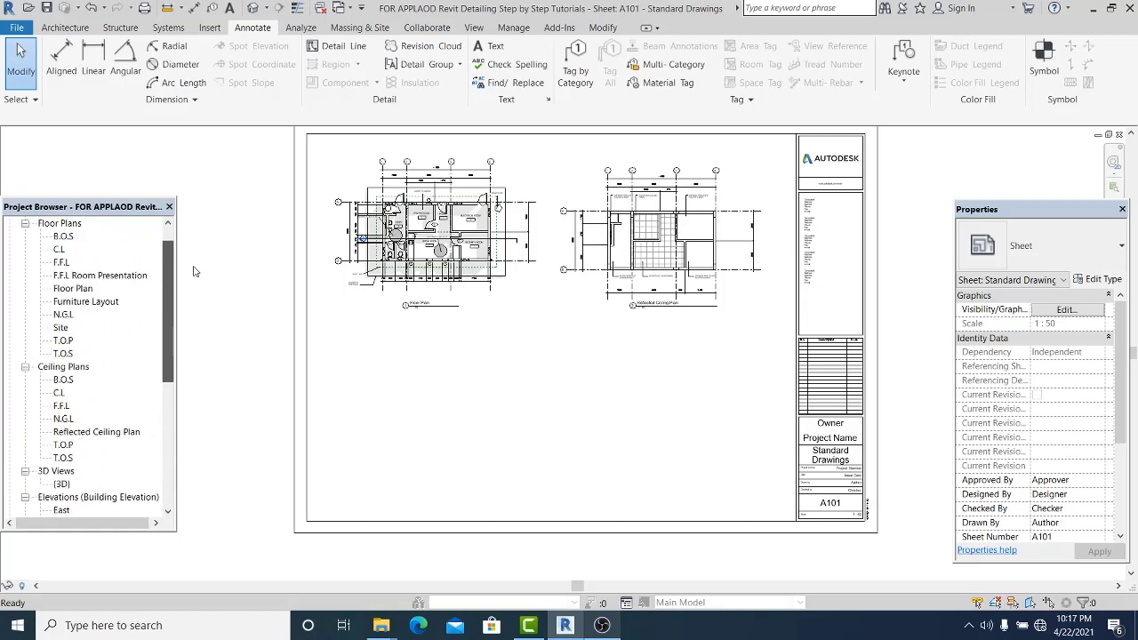
left_click(100, 302)
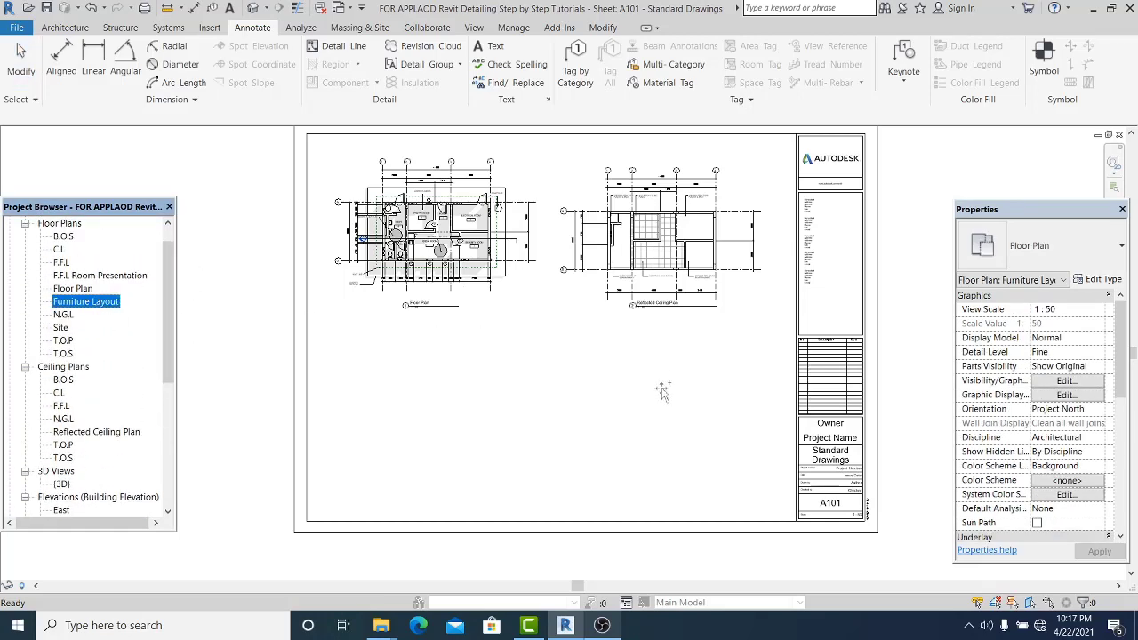
left_click_drag(662, 395, 650, 394)
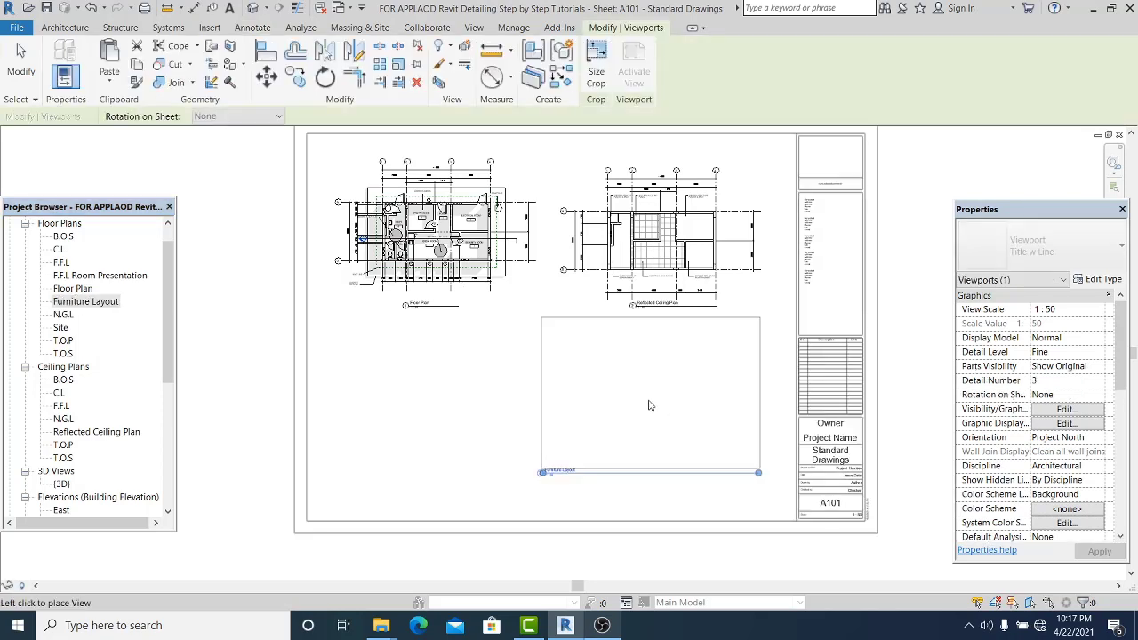
left_click(657, 410)
left_click(656, 505)
- Move the Furniture Layout viewport title under the plan near grid 2 and shorten its title line
scroll(655, 506, "up", 1)
middle_click_drag(656, 506, 635, 434)
left_click(637, 423)
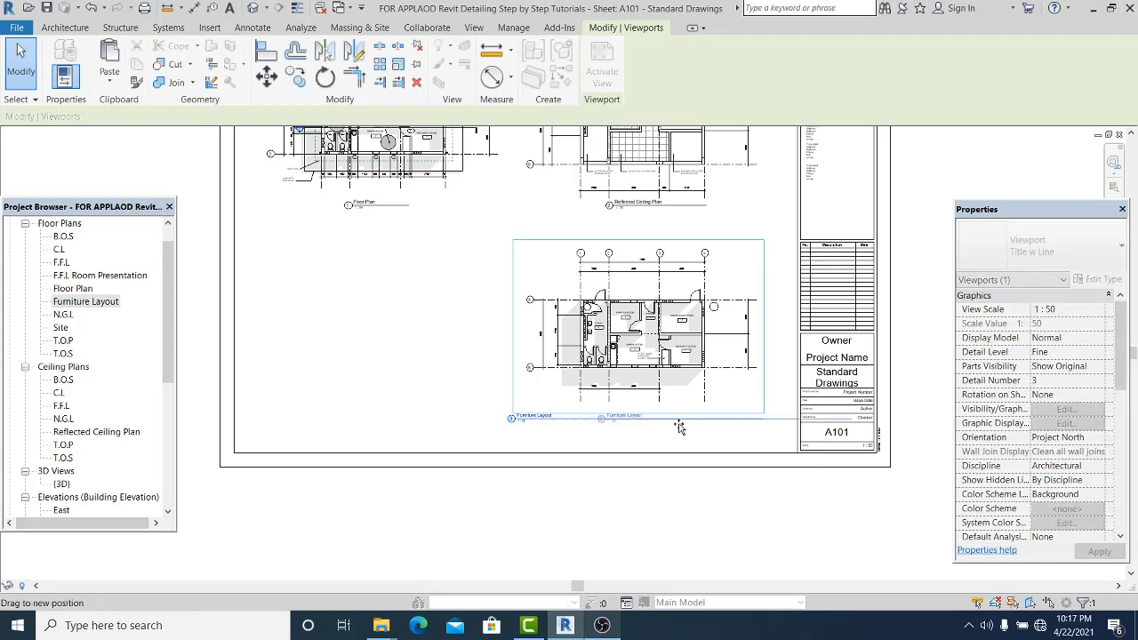
mouse_move(636, 423)
left_mouse_down()
mouse_move(709, 428)
mouse_move(687, 420)
left_mouse_up()
left_click(738, 427)
left_click(643, 521)
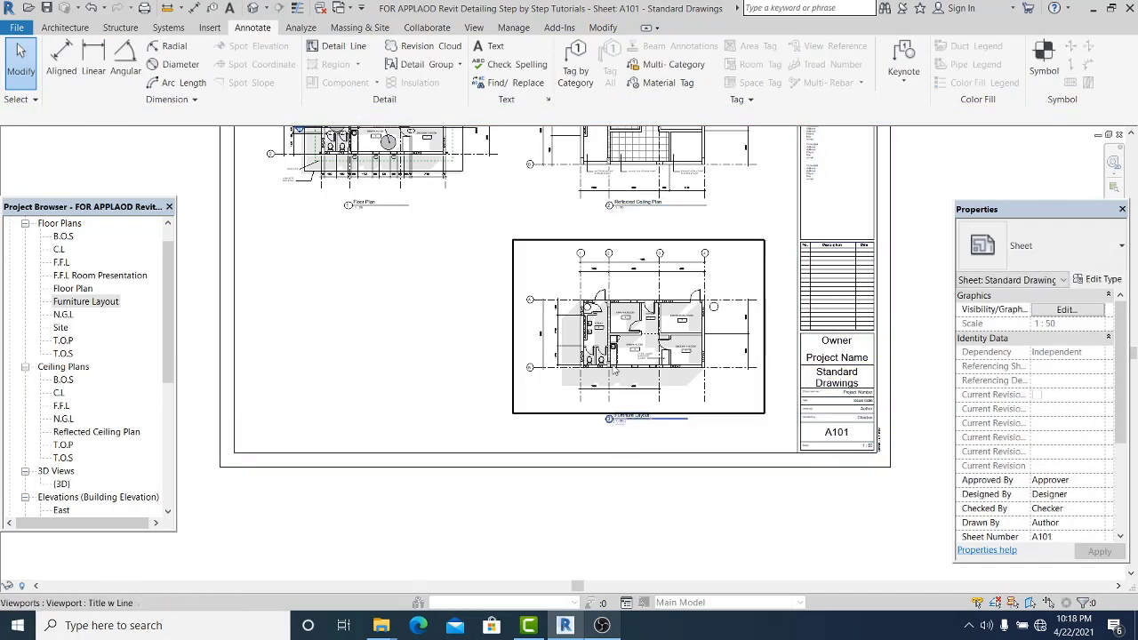
- Review the arrangement of the floor plan, ceiling plan and furniture layout on sheet A101
scroll(622, 401, "down", 3)
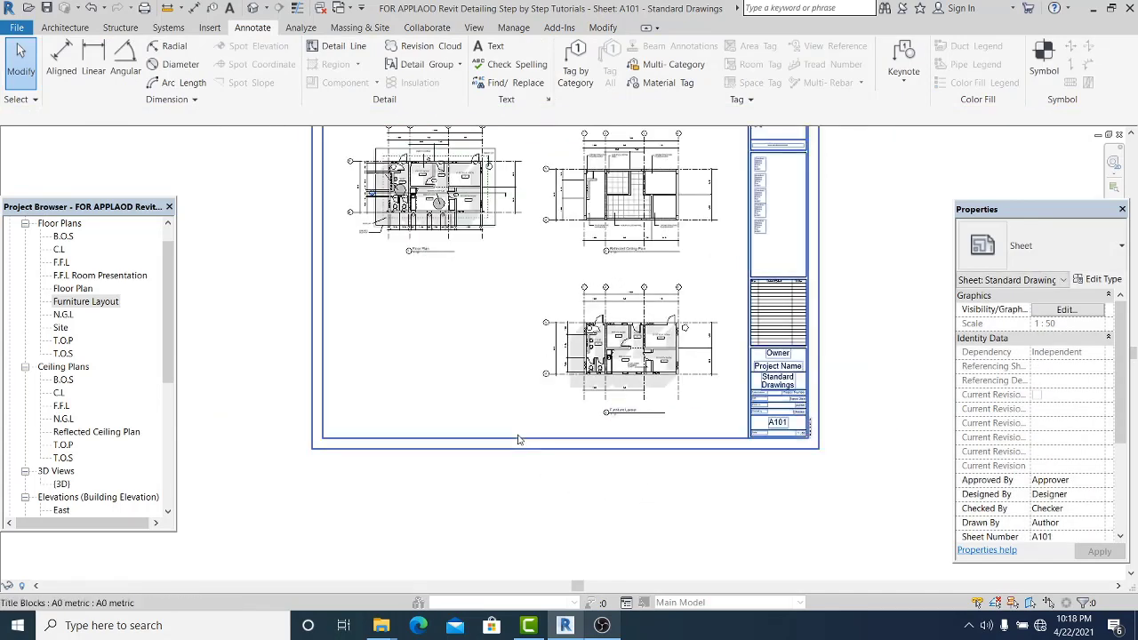
scroll(525, 359, "up", 2)
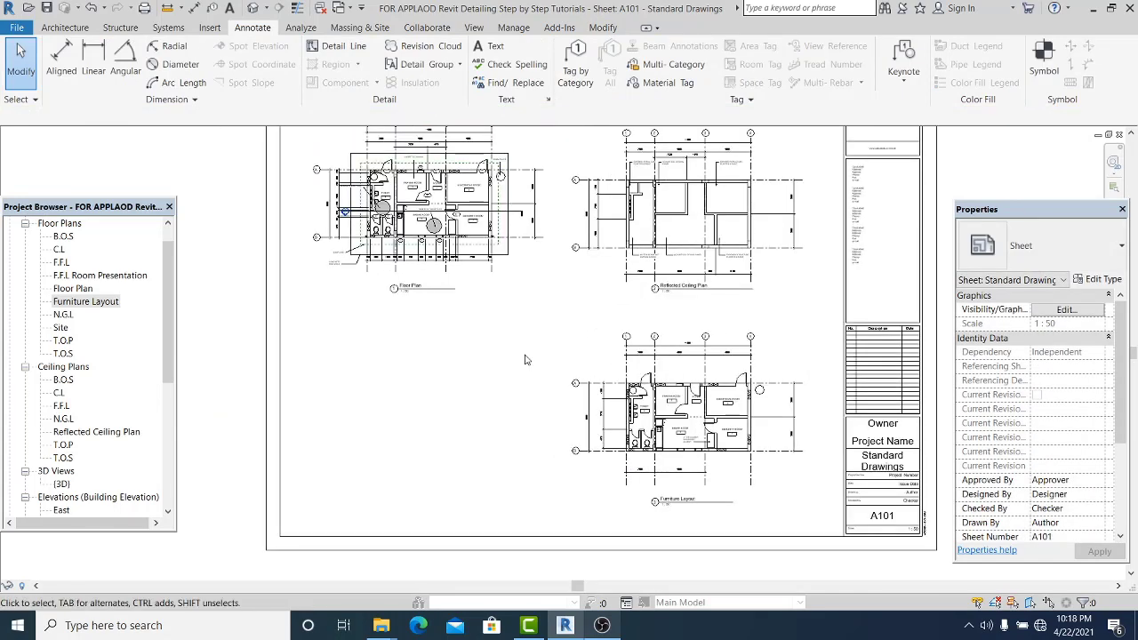
scroll(391, 229, "up", 3)
middle_click_drag(477, 378, 277, 426)
scroll(640, 276, "up", 2)
scroll(541, 253, "down", 6)
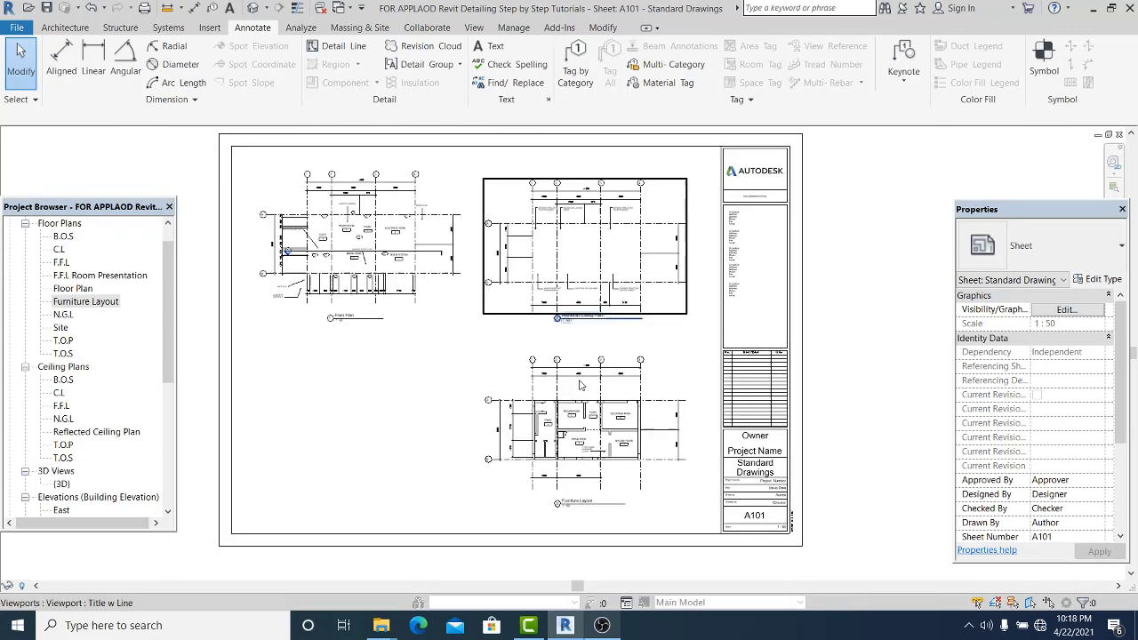
scroll(579, 385, "up", 2)
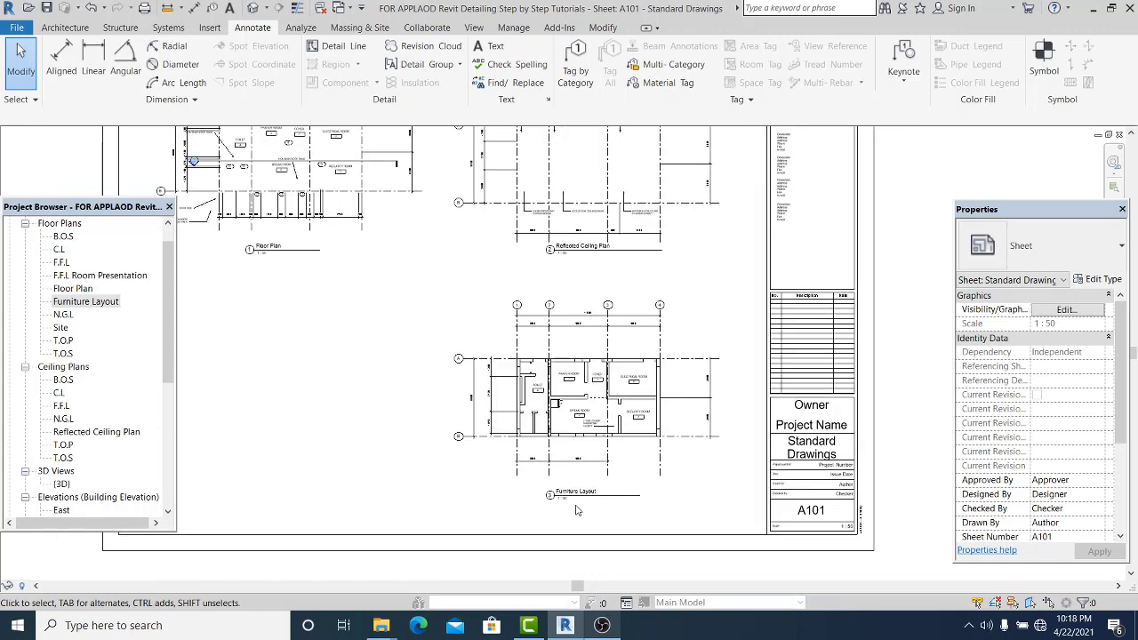
scroll(575, 510, "down", 2)
middle_click_drag(518, 487, 563, 484)
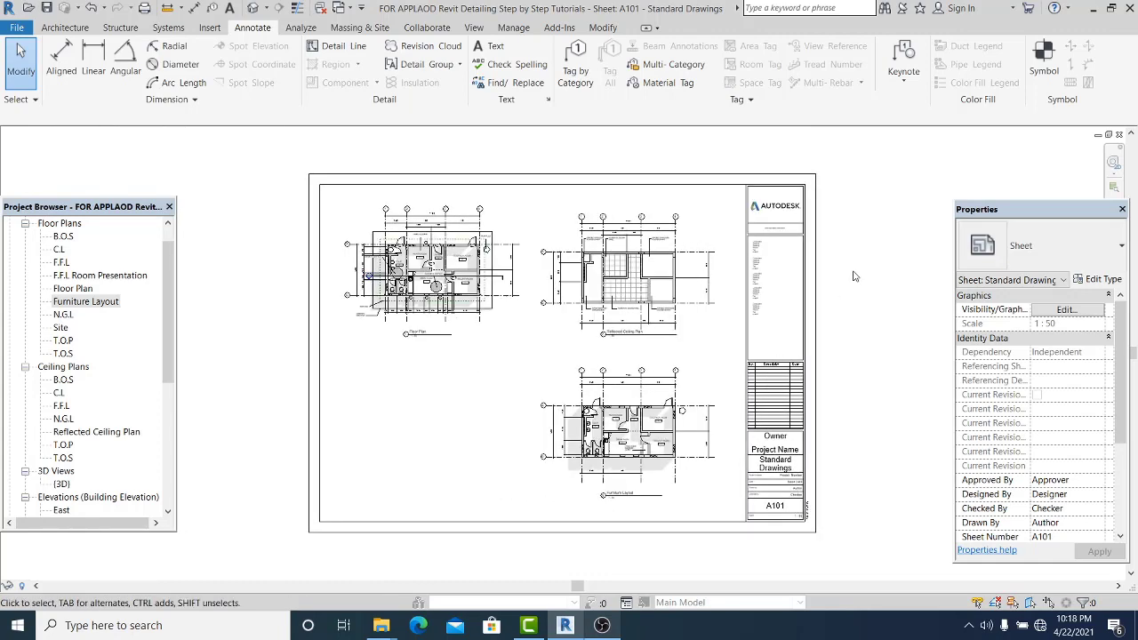
middle_click_drag(851, 275, 846, 275)
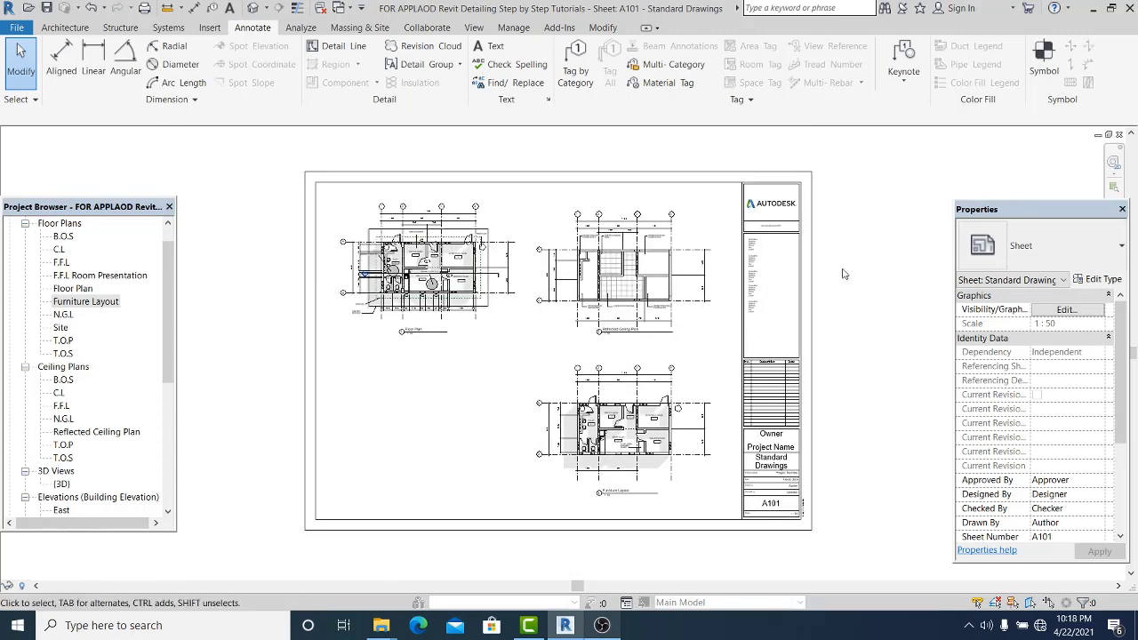
- Open the T.O.S floor plan and hide the Section 1 line in that view
left_click(175, 301)
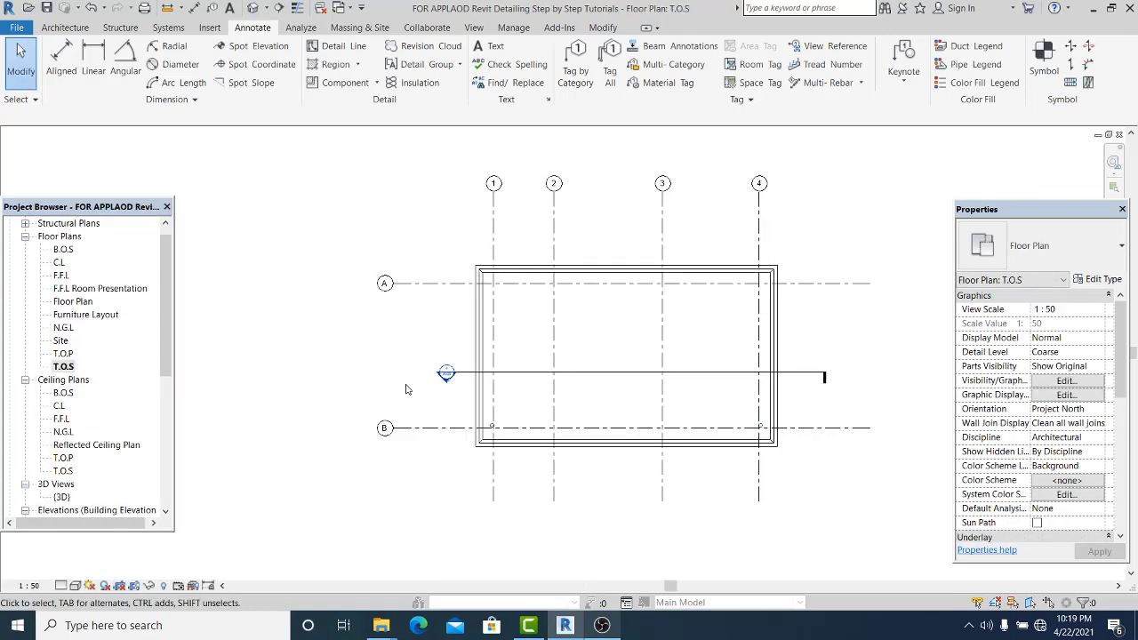
scroll(407, 387, "up", 2)
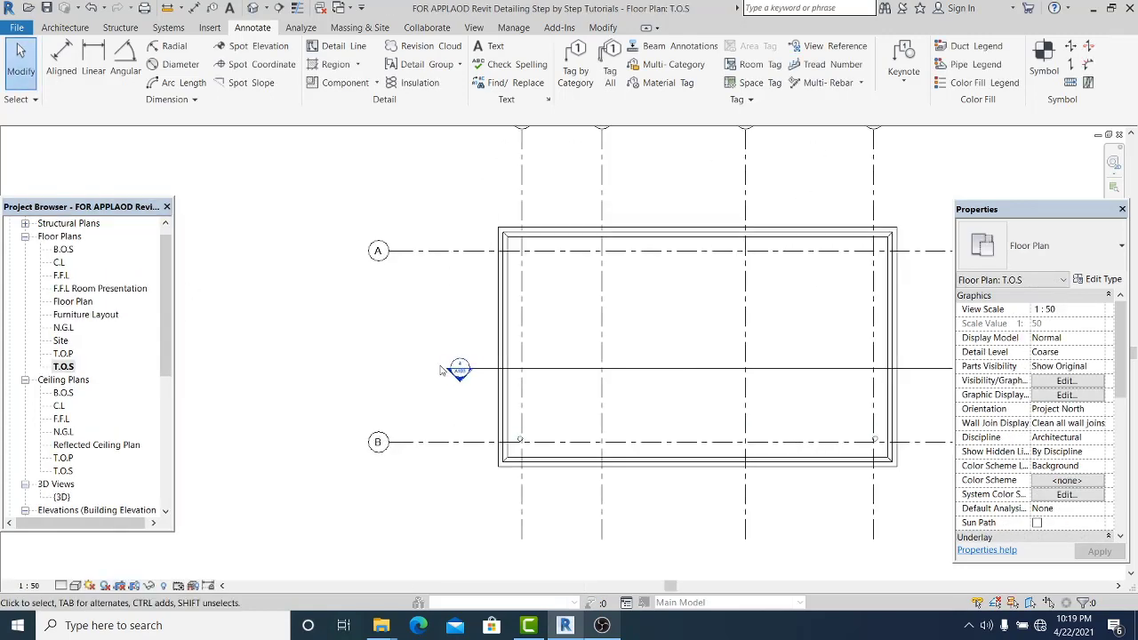
left_click(446, 374)
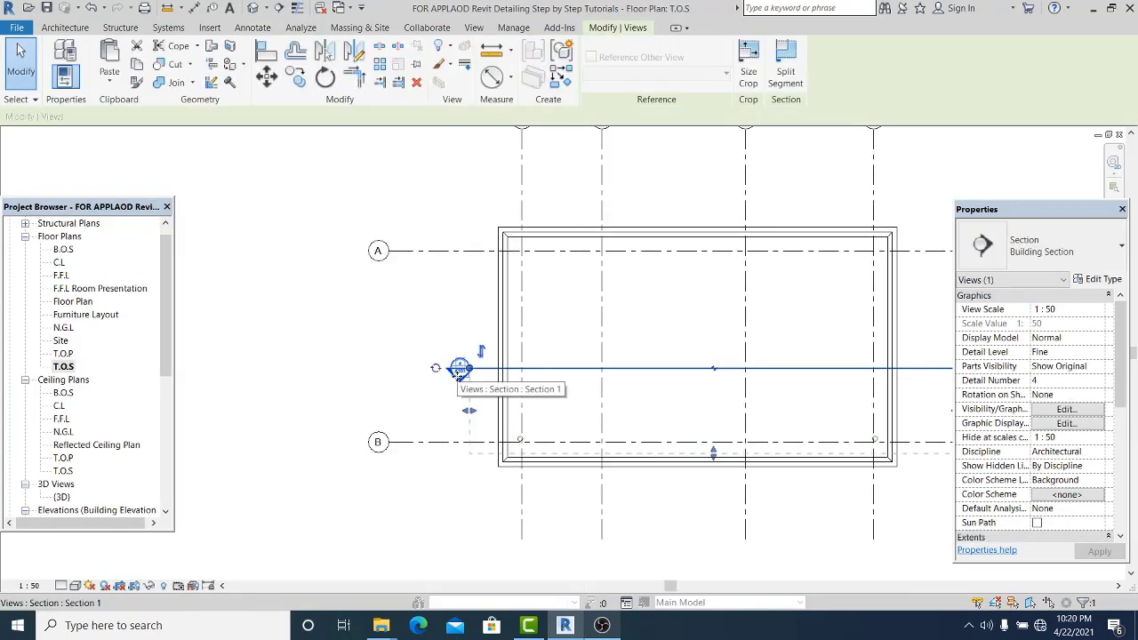
right_click(479, 376)
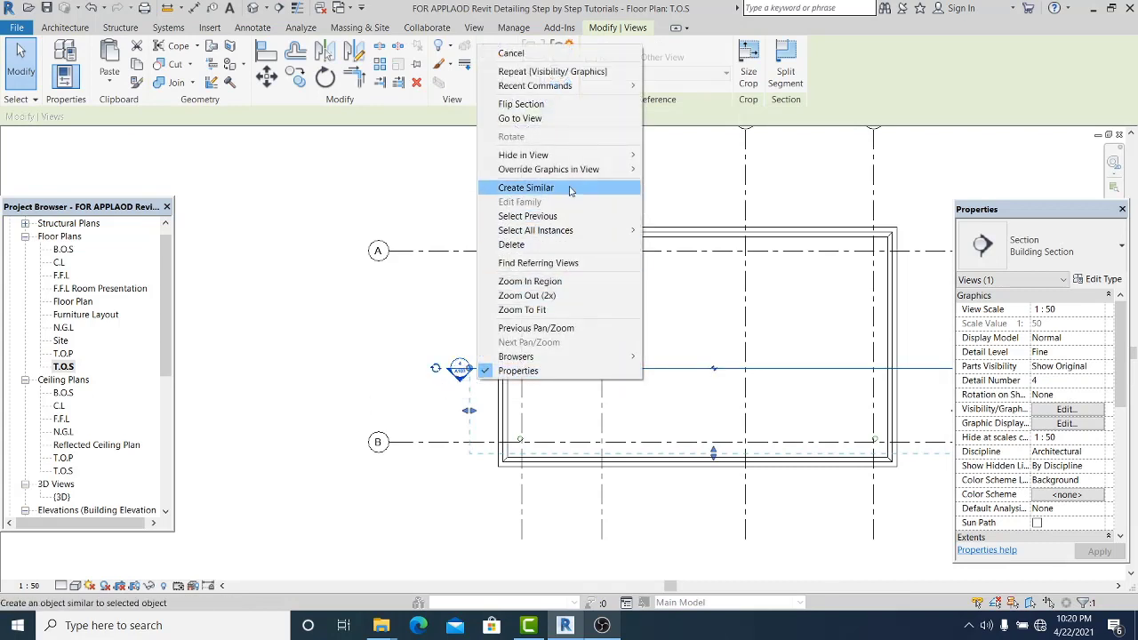
mouse_move(569, 154)
left_click(681, 155)
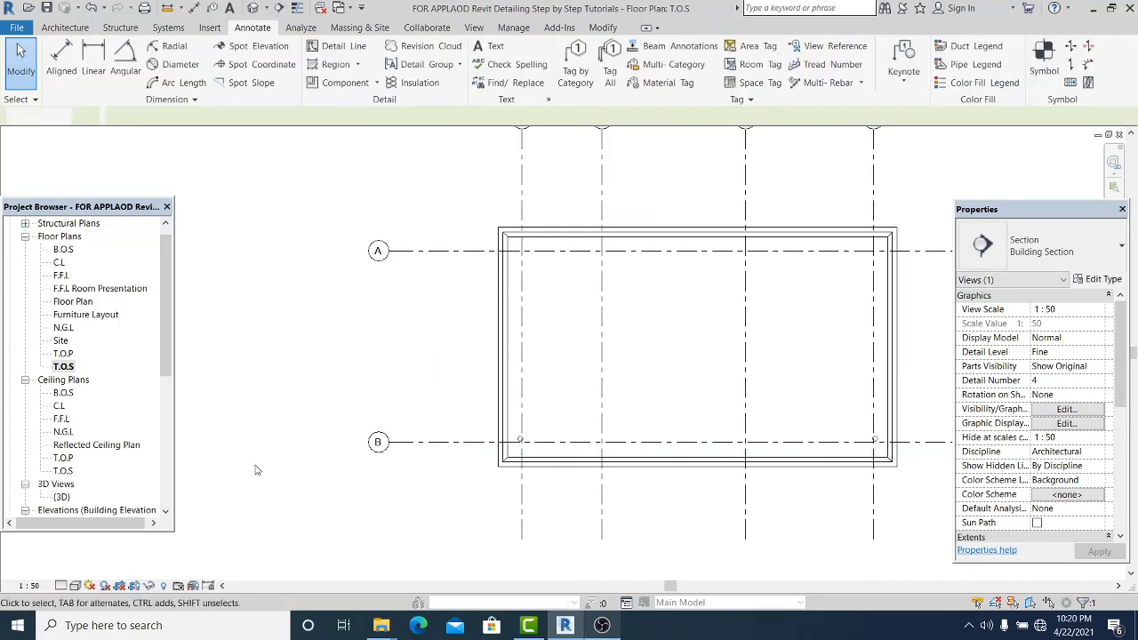
- Set the T.O.S plan's detail level to Fine and choose its visual style
left_click(60, 585)
left_click(76, 570)
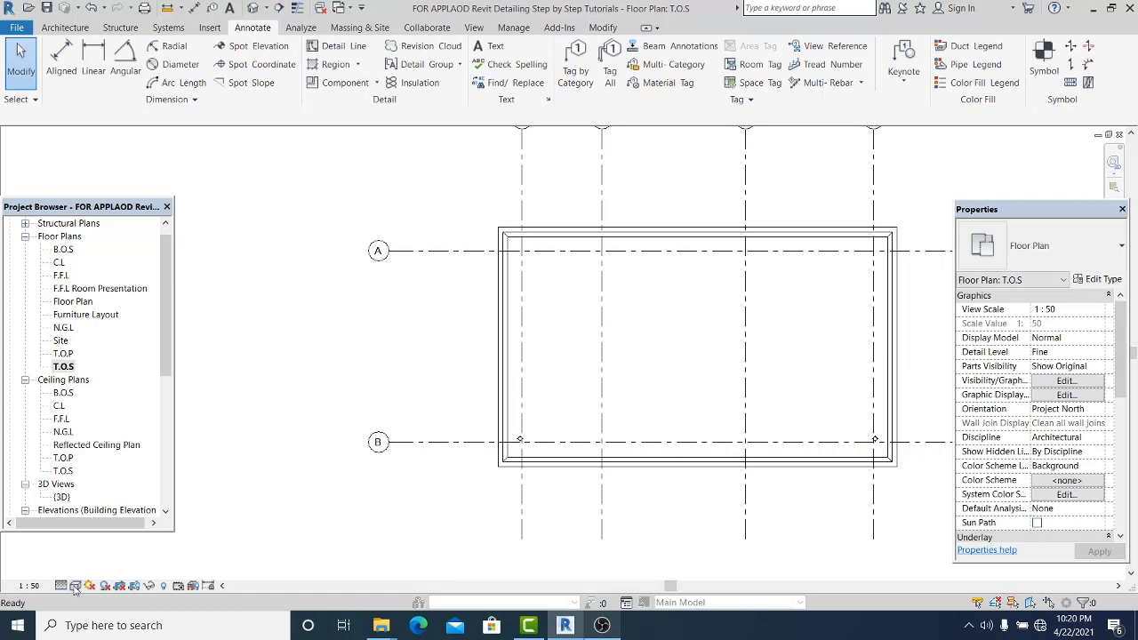
left_click(75, 586)
left_click(98, 512)
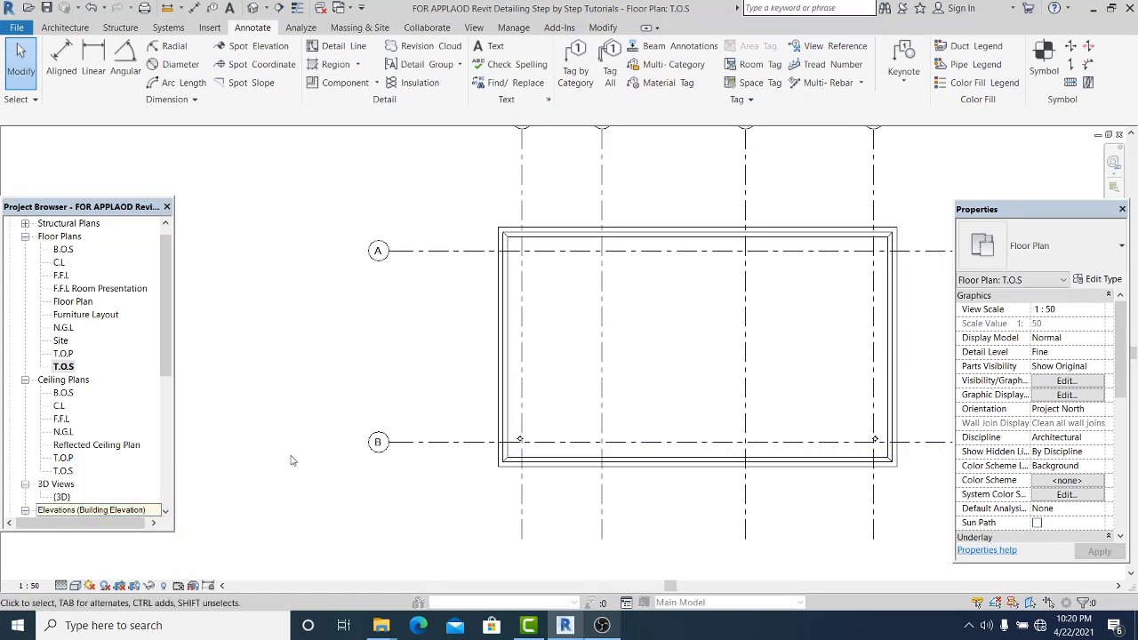
scroll(304, 407, "down", 1)
middle_click_drag(312, 412, 347, 425)
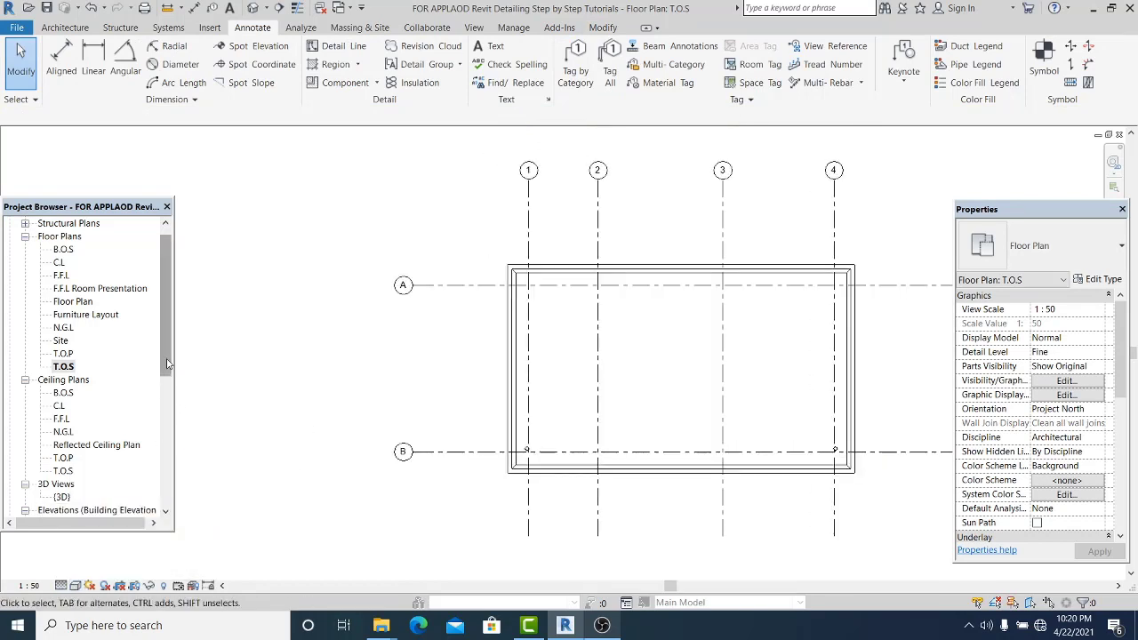
- Duplicate the T.O.S floor plan view with detailing
left_click_drag(166, 359, 167, 359)
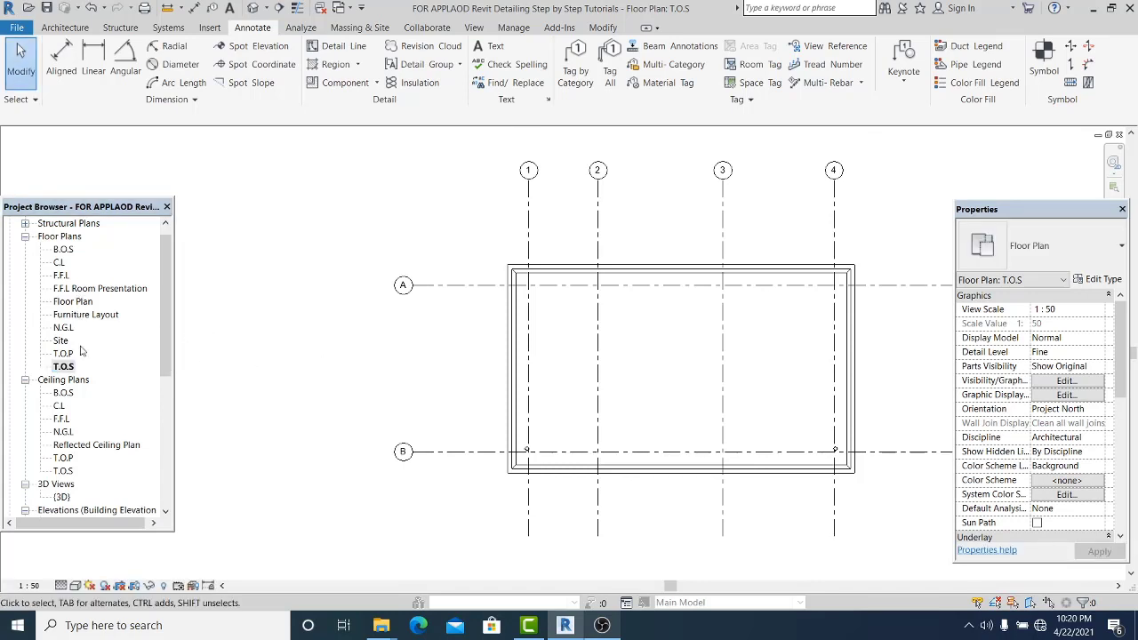
right_click(63, 368)
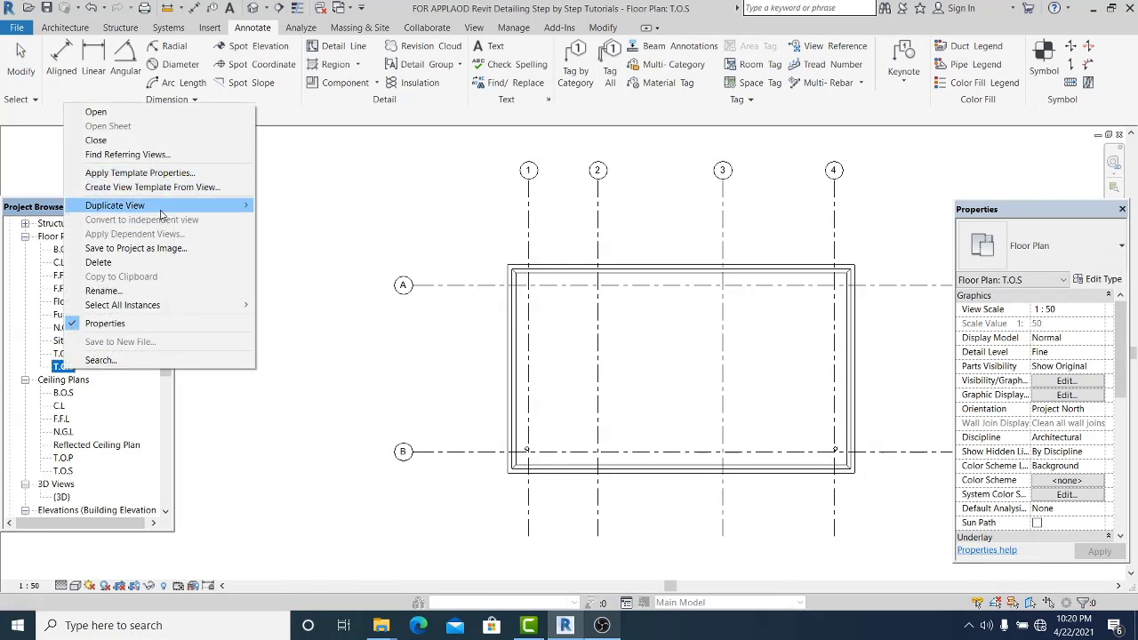
mouse_move(169, 205)
left_click(285, 222)
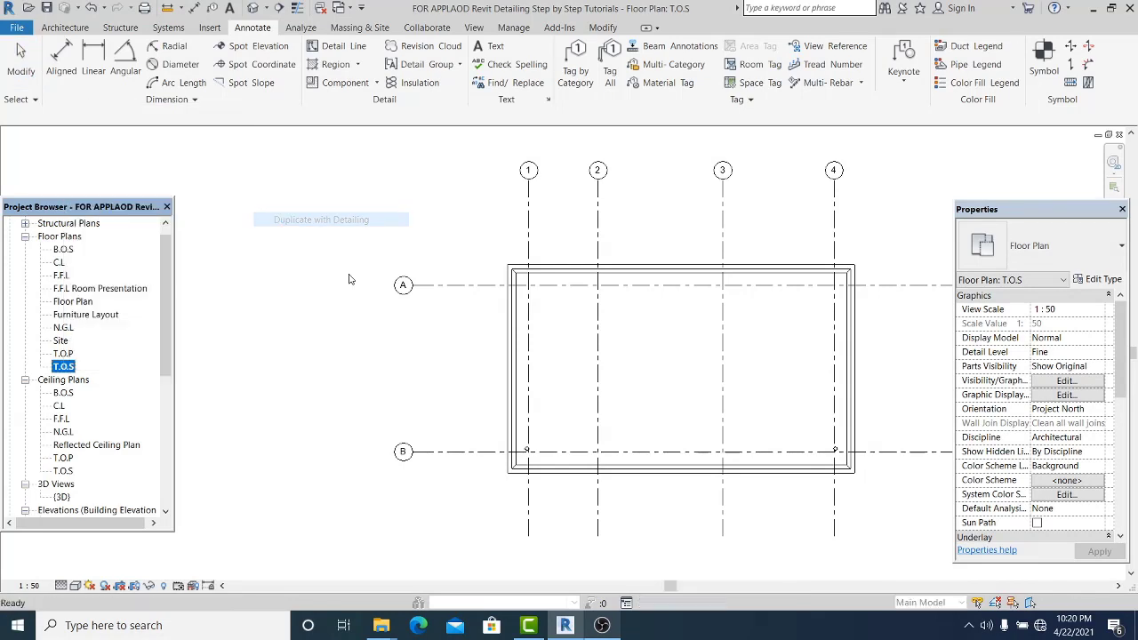
- Rename the duplicated T.O.S floor plan view as Roof Plan
right_click(86, 379)
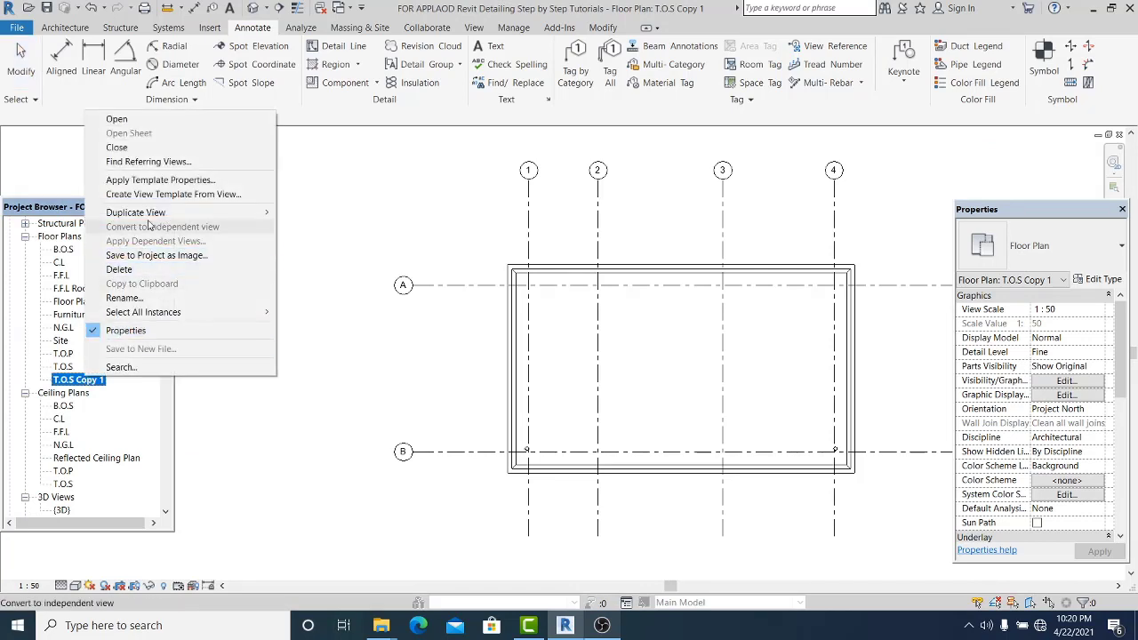
left_click(129, 298)
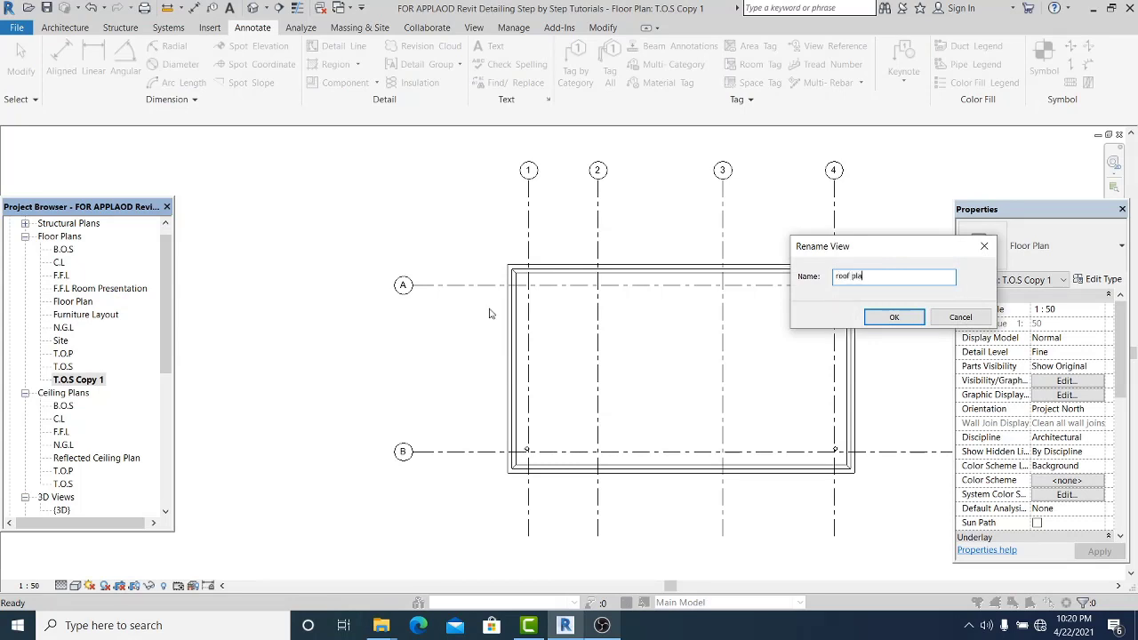
key("BackSpace")
key("BackSpace")
key("BackSpace")
key("BackSpace")
key("BackSpace")
key("BackSpace")
key("BackSpace")
key("BackSpace")
left_click(923, 320)
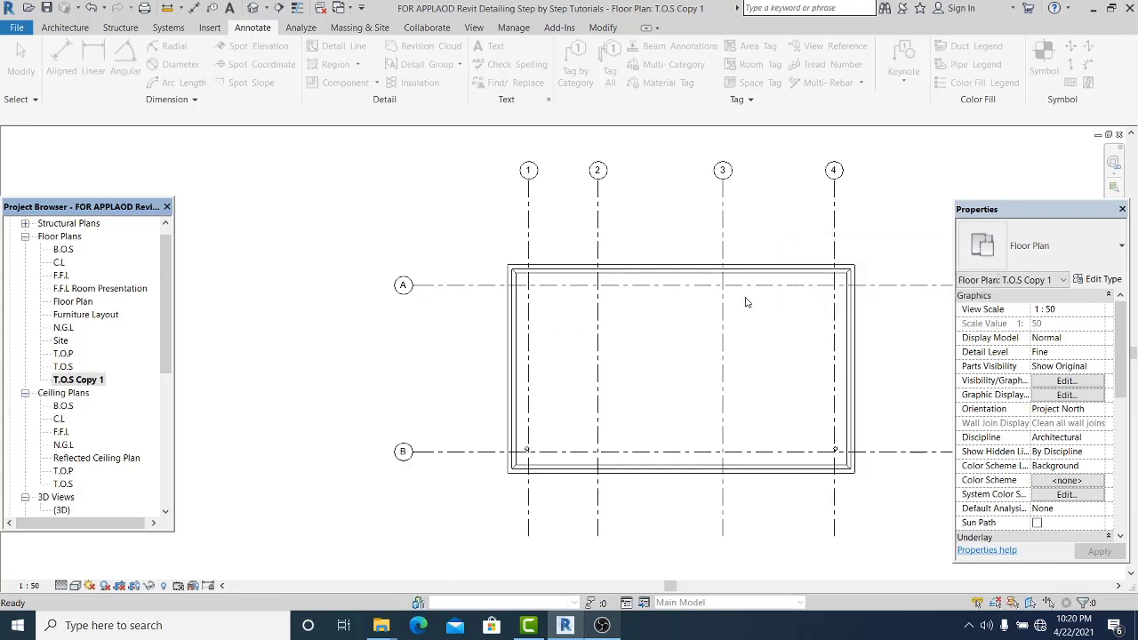
- Open the Furniture Layout floor plan and filter a selection of the whole drawing down to Dimensions only
left_click(162, 294)
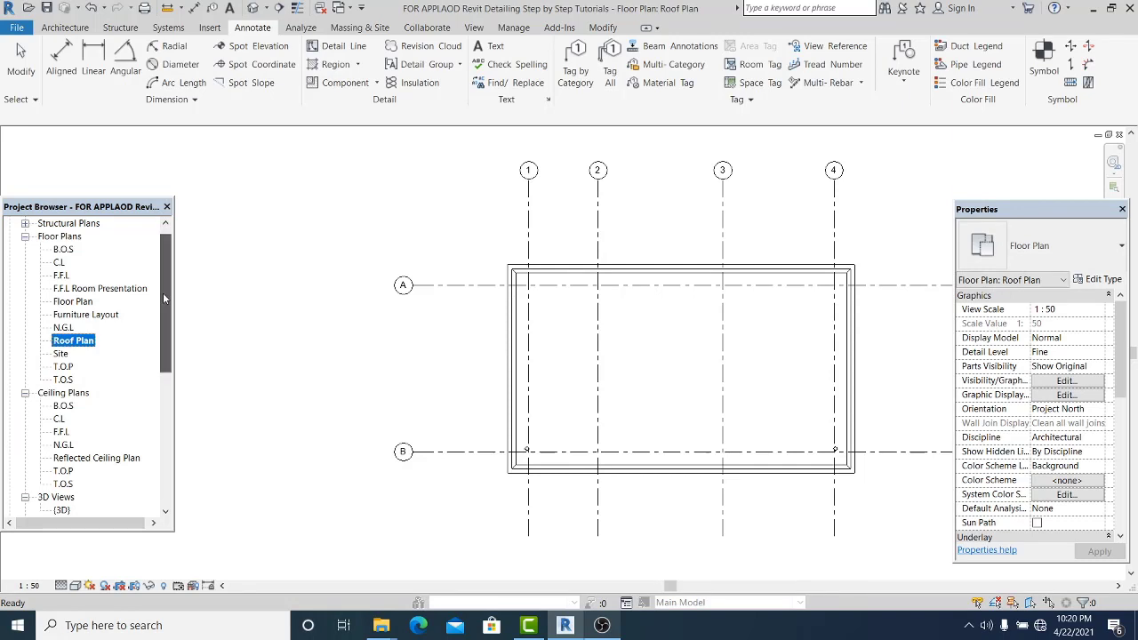
double_click(81, 315)
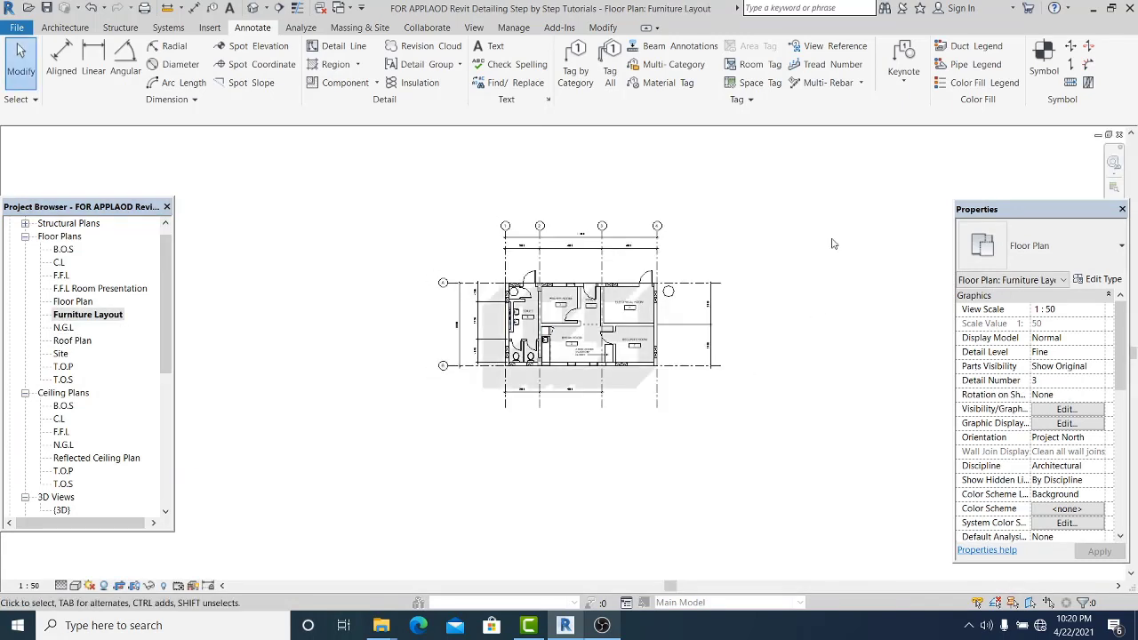
left_click_drag(833, 244, 343, 449)
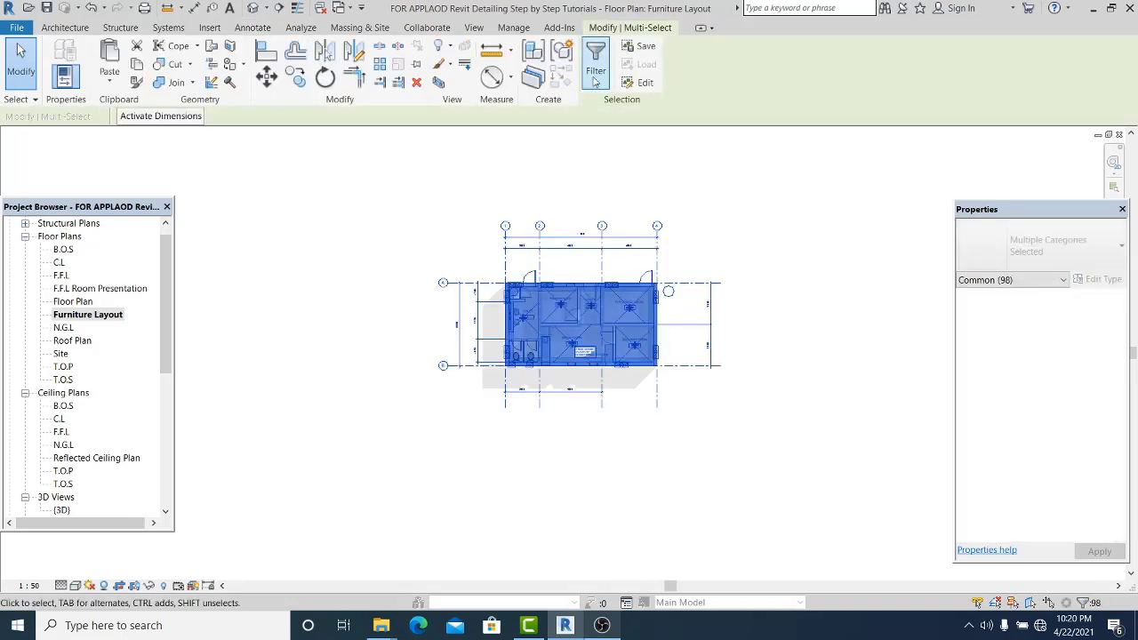
left_click(594, 72)
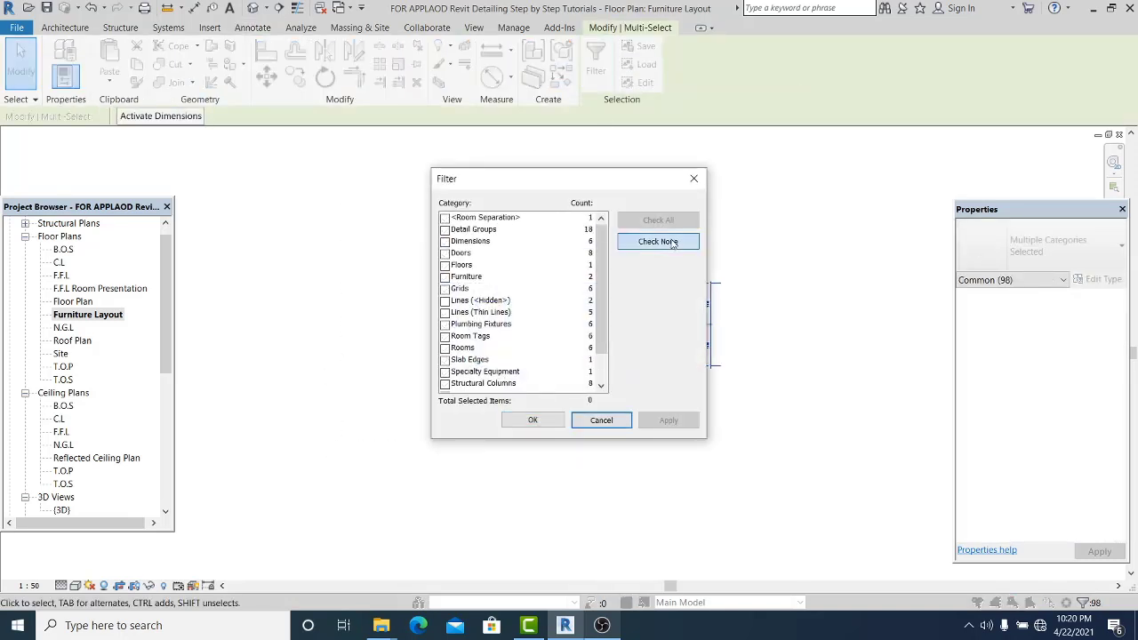
left_click(673, 242)
left_click(445, 242)
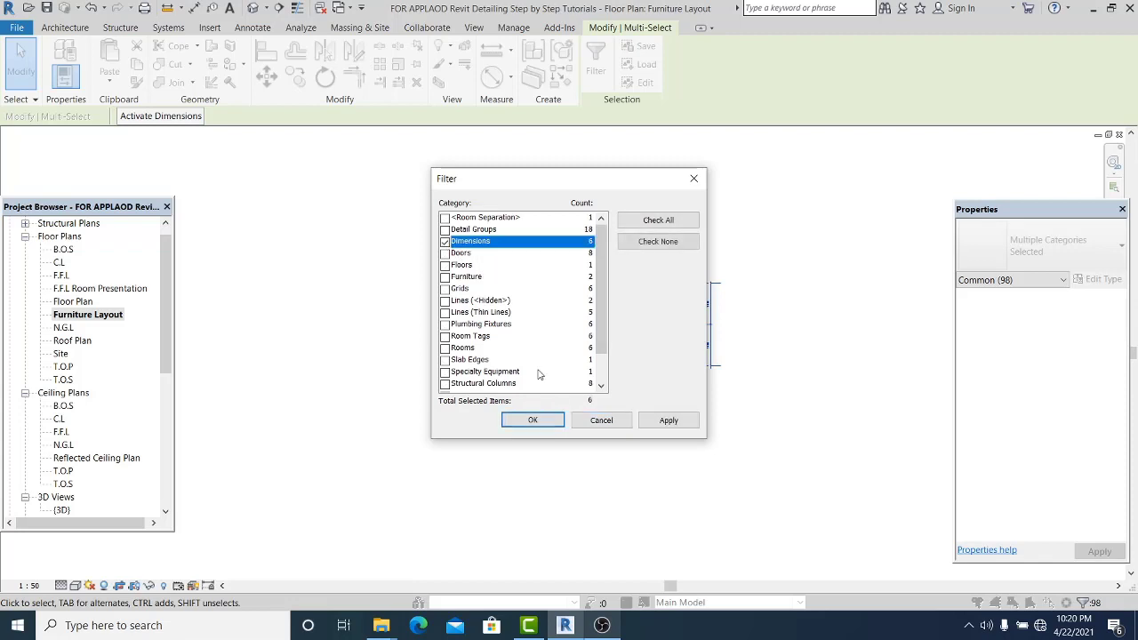
left_click(663, 424)
left_click(546, 423)
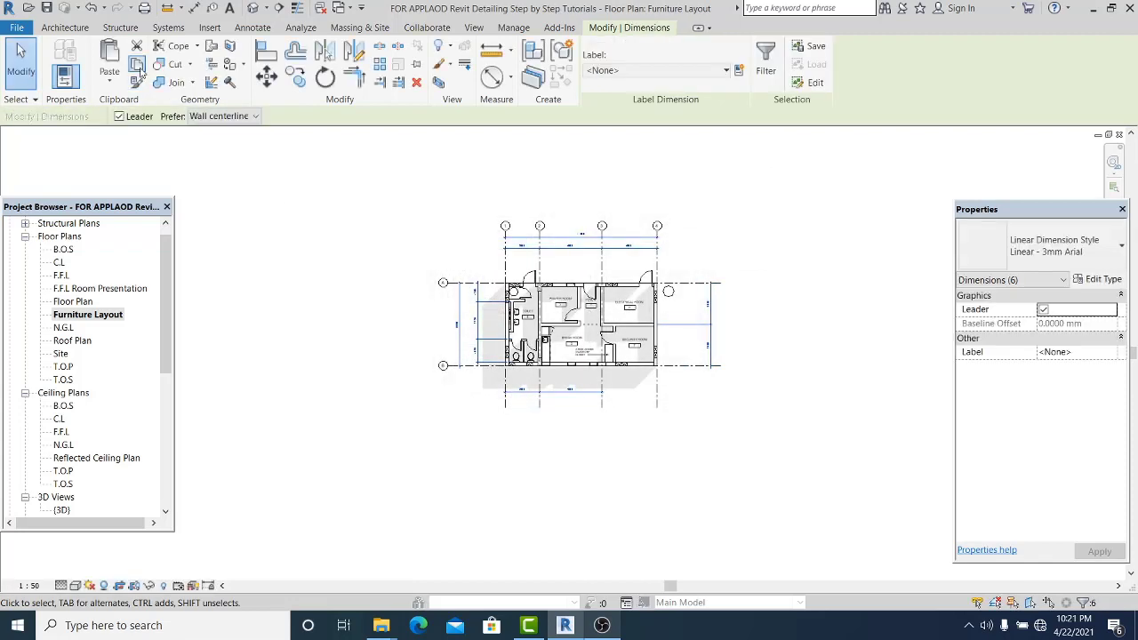
- Copy the selected dimensions and paste them aligned into the Roof Plan view
left_click(138, 68)
left_click(108, 80)
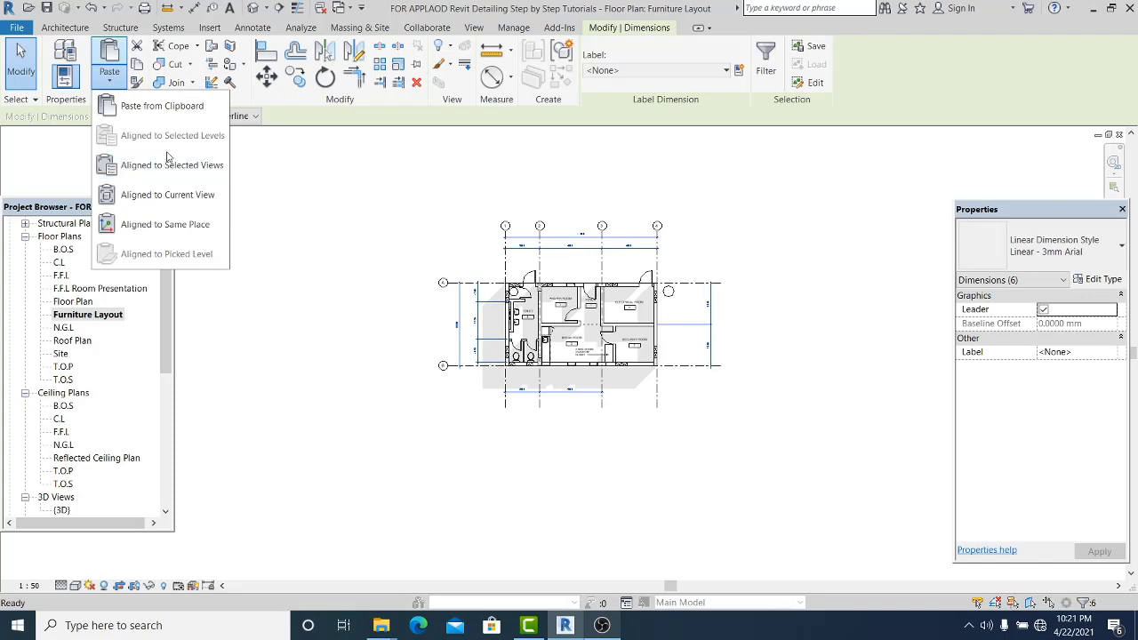
left_click(178, 165)
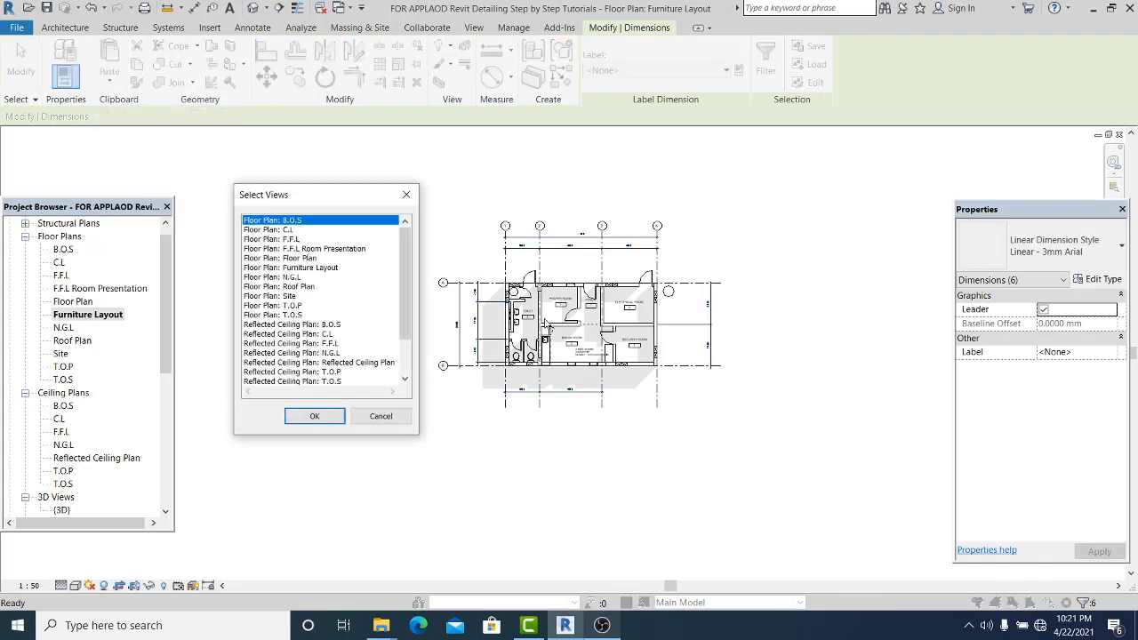
left_click(311, 268)
left_click(309, 252)
left_click(299, 286)
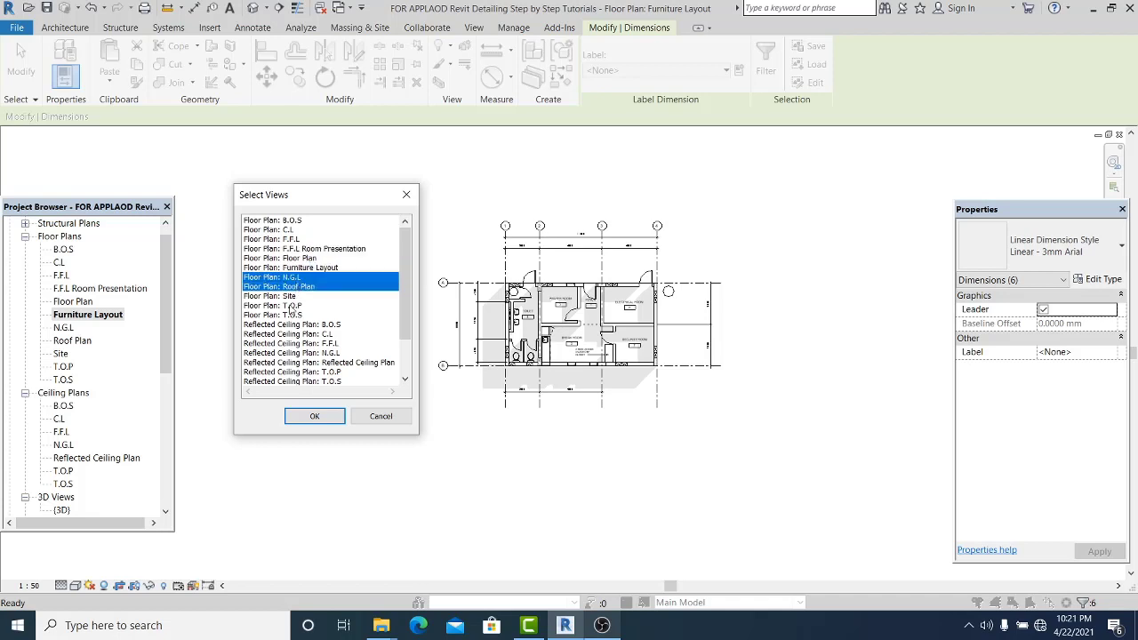
left_click(291, 304)
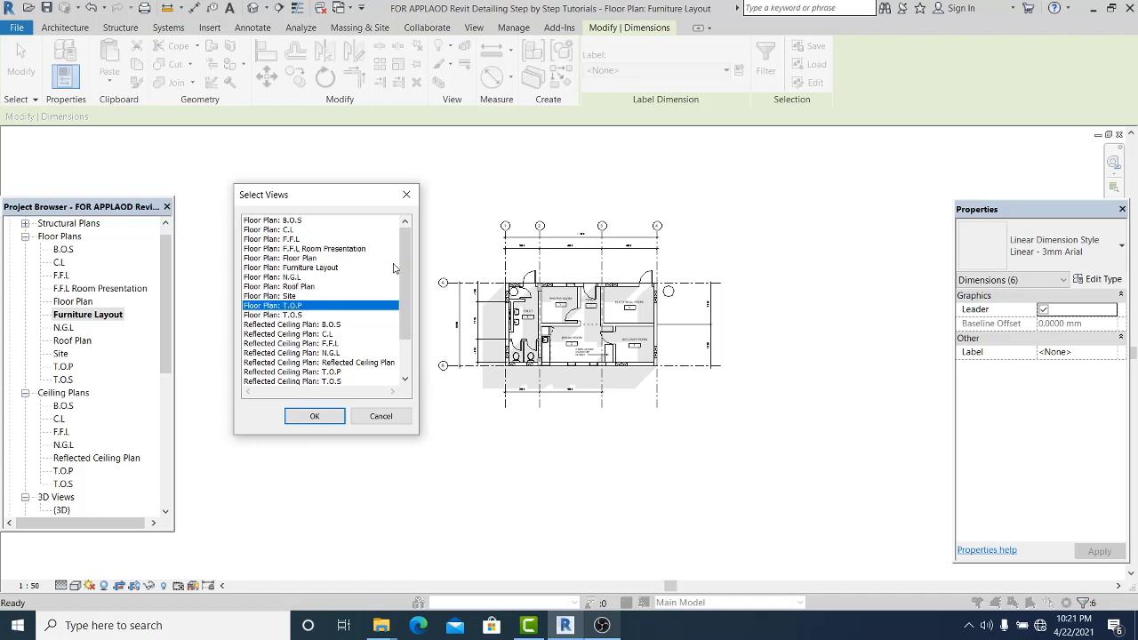
left_click(305, 259)
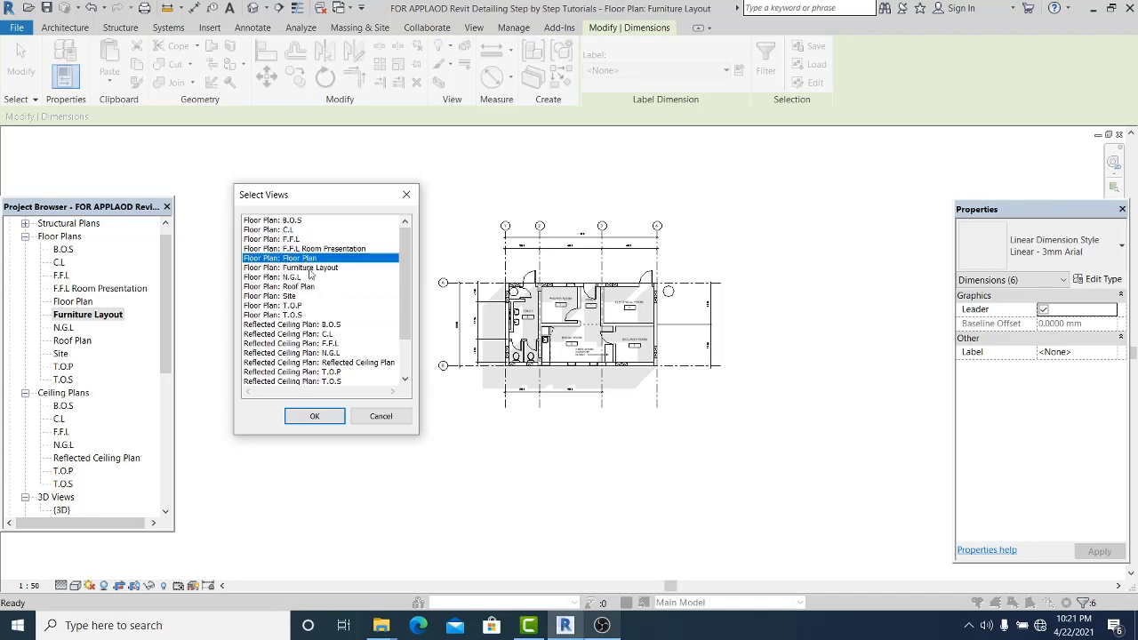
left_click(312, 417)
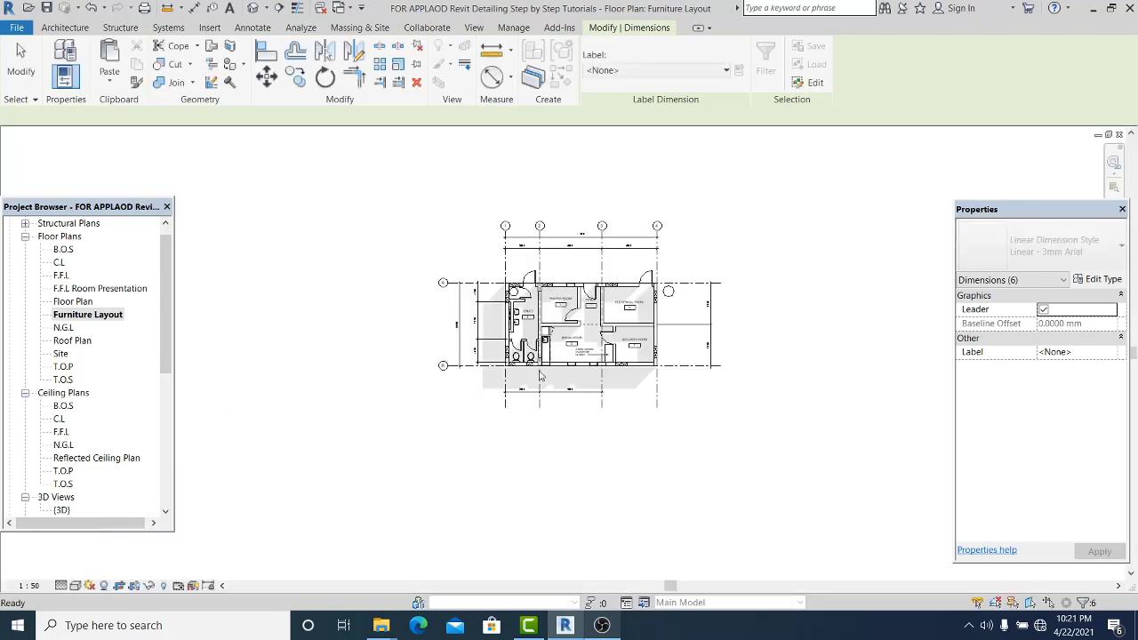
- Hide the small circular detail line beside the electrical room in the Furniture Layout view
right_click(671, 291)
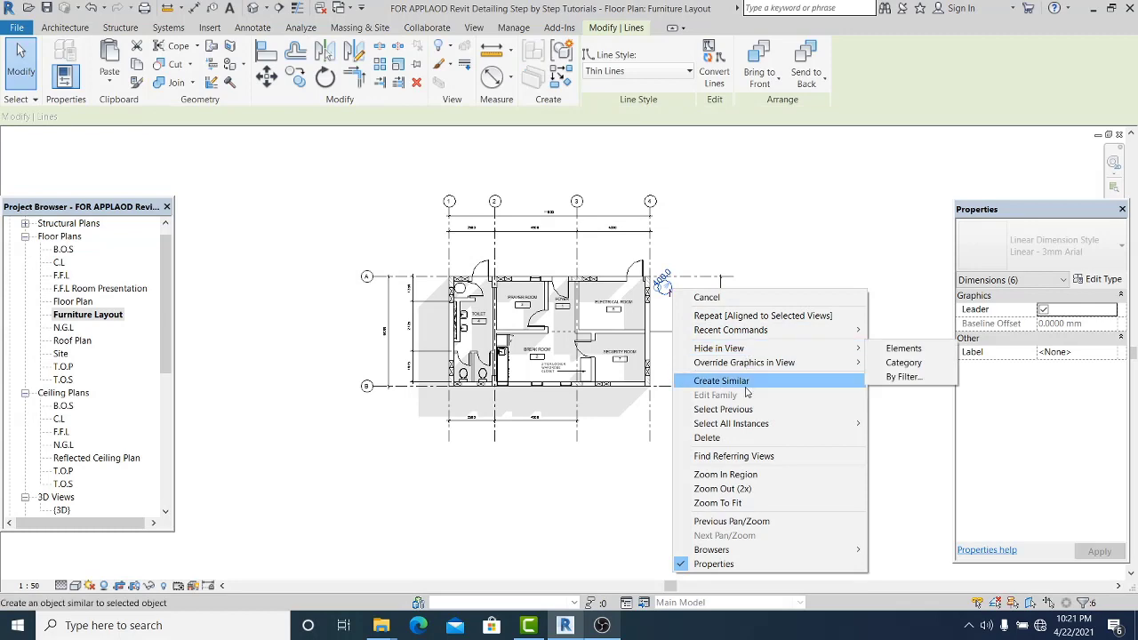
mouse_move(738, 348)
left_click(898, 349)
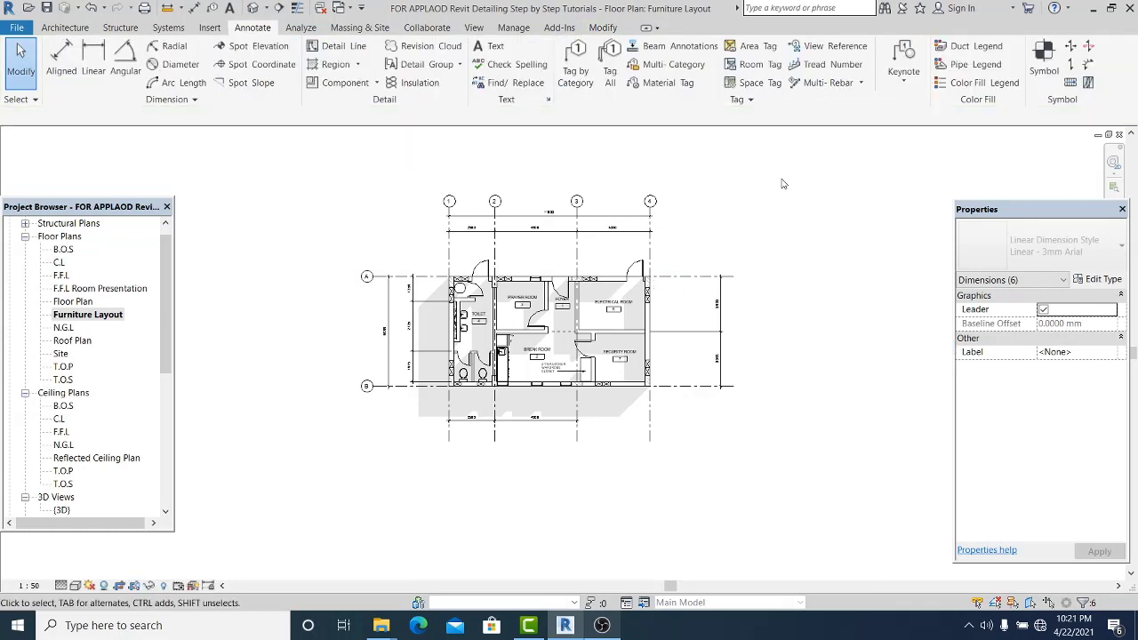
scroll(488, 308, "up", 2)
middle_click_drag(550, 302, 524, 310)
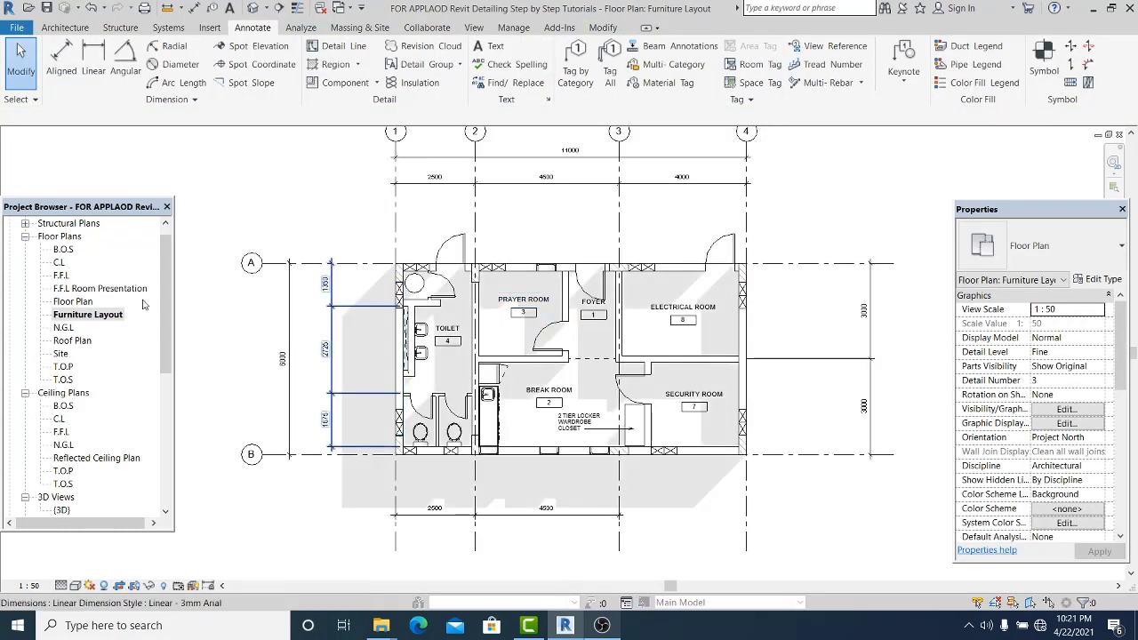
- Open the Roof Plan view and hide the inner Roofs 2 element in that view
double_click(73, 340)
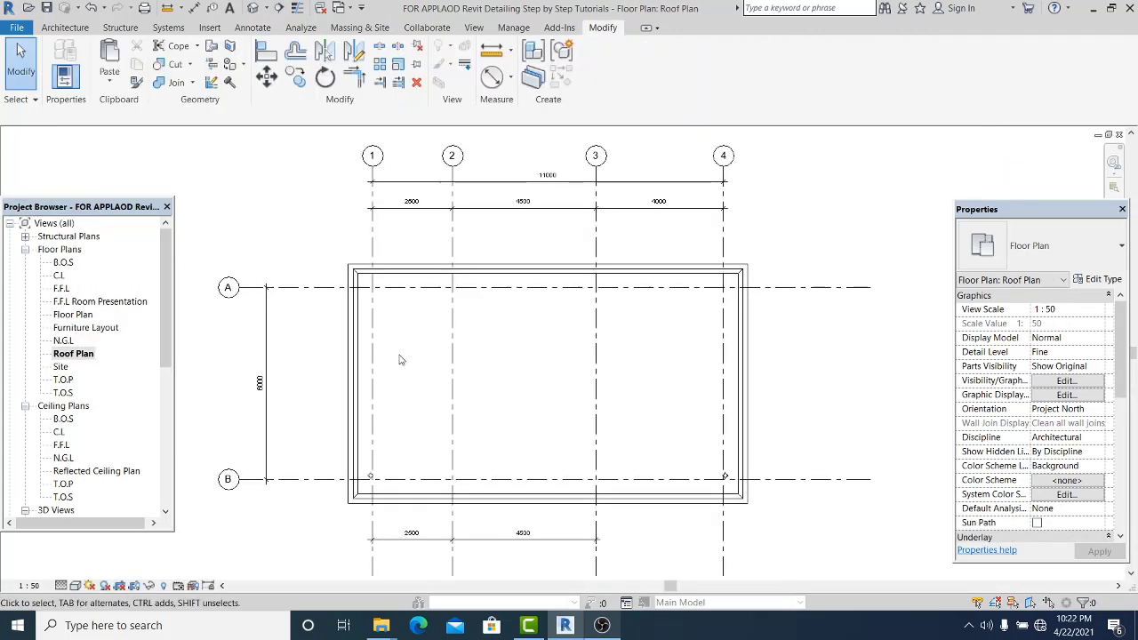
scroll(382, 305, "up", 2)
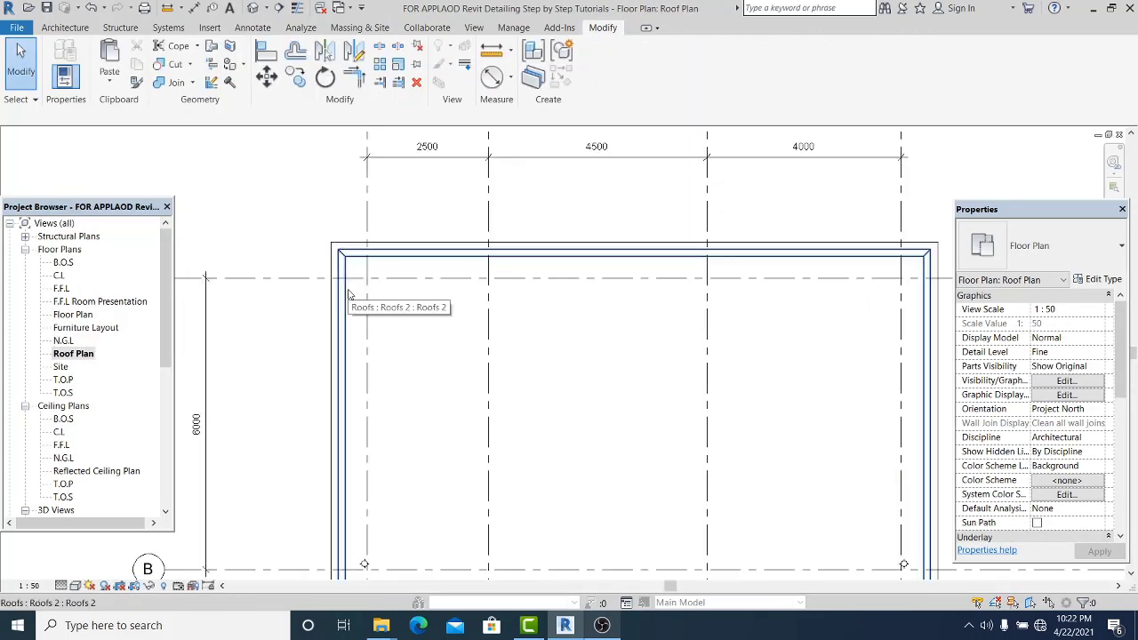
right_click(348, 294)
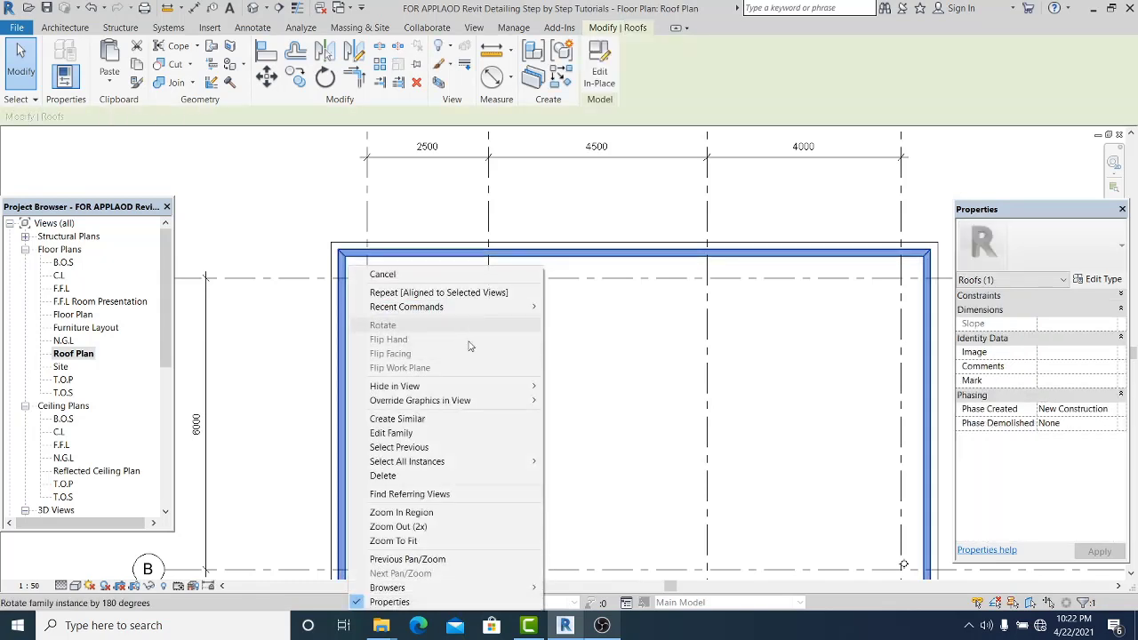
mouse_move(445, 386)
left_click(582, 386)
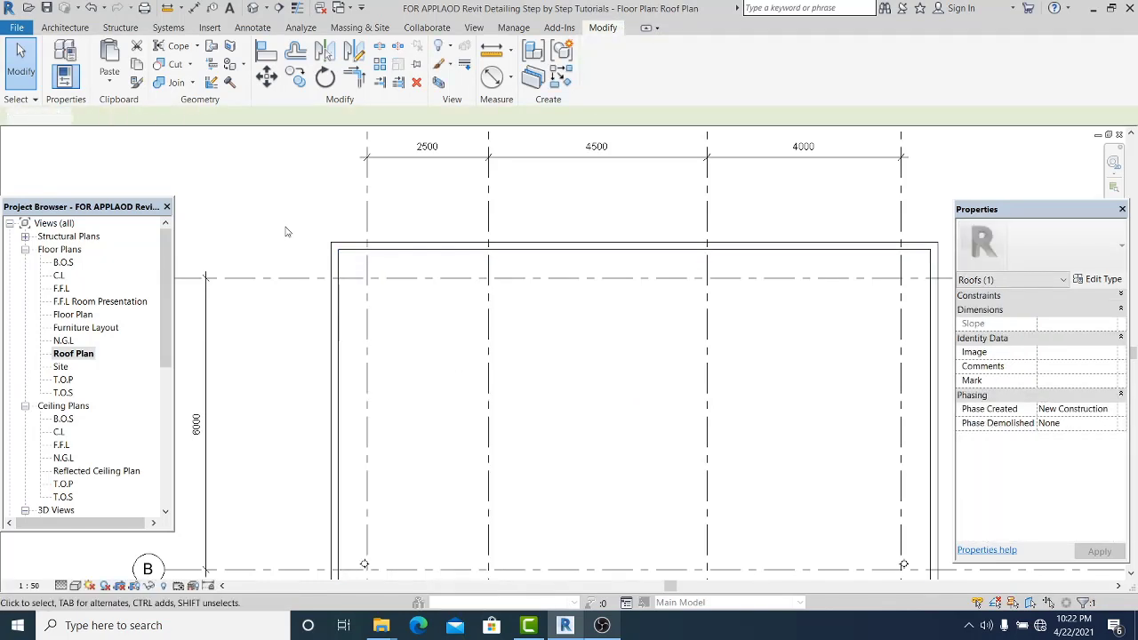
scroll(673, 256, "down", 1)
middle_click_drag(661, 292, 624, 283)
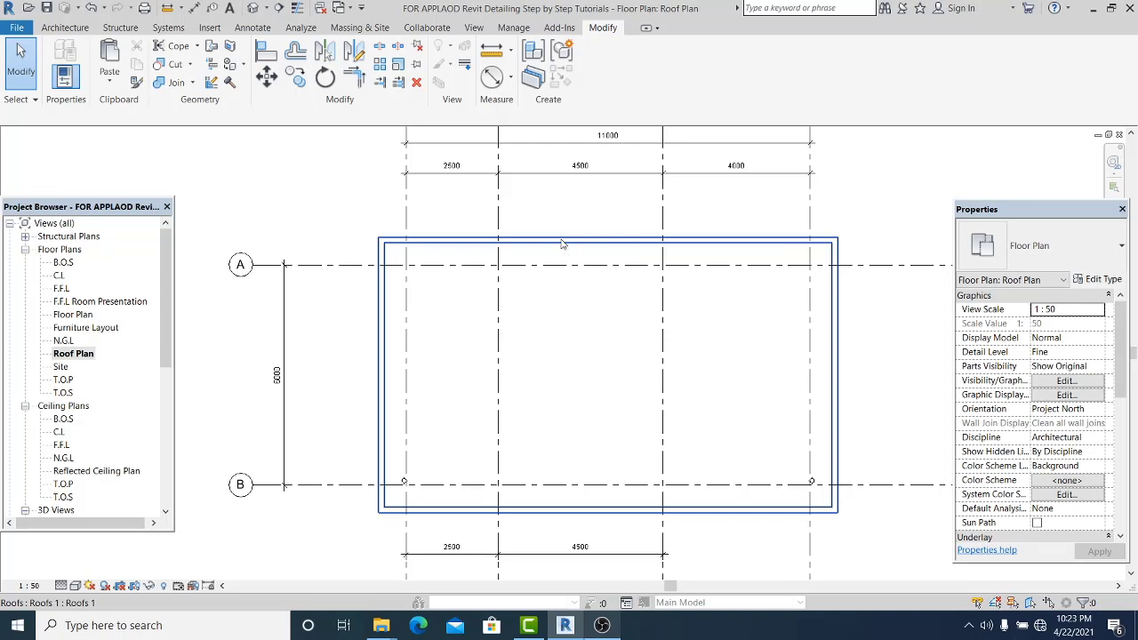
- Examine the roof outline, grid dimensions and the small circles near grid line B in the Roof Plan
key("Escape")
scroll(414, 348, "down", 1)
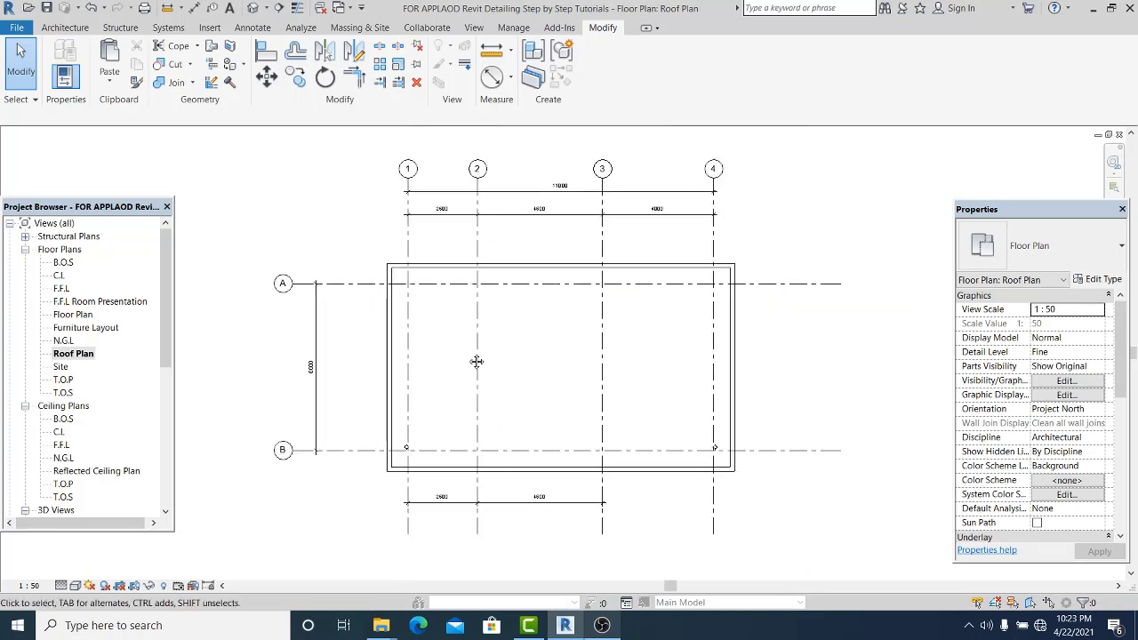
middle_click_drag(477, 361, 468, 316)
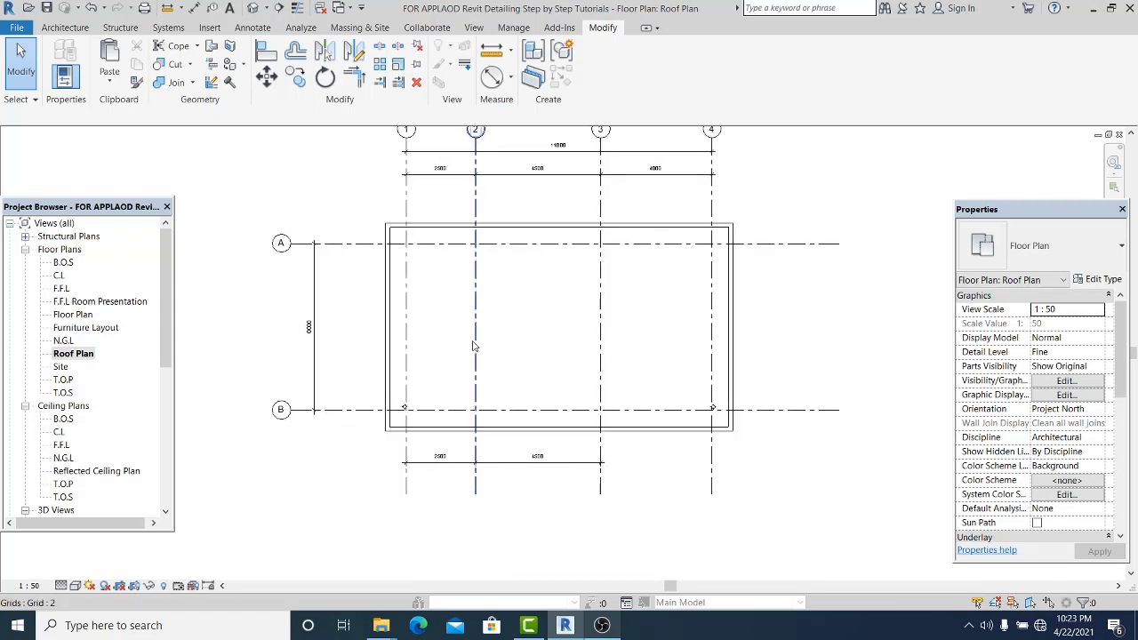
scroll(463, 409, "up", 2)
scroll(790, 415, "up", 1)
scroll(790, 415, "up", 2)
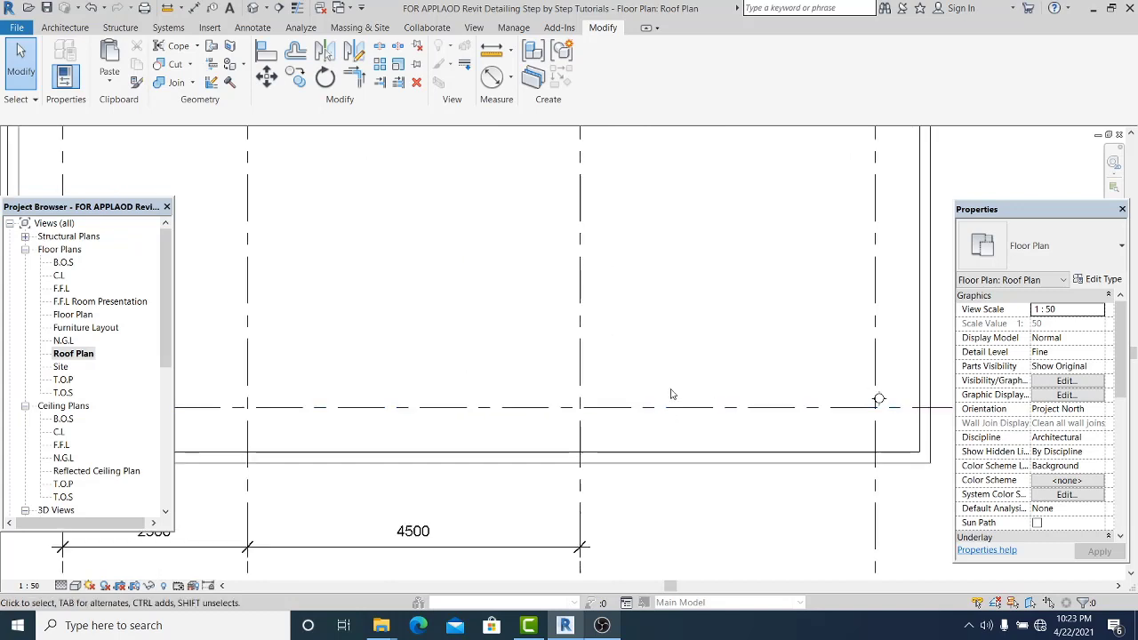
scroll(670, 393, "down", 2)
middle_click_drag(632, 385, 577, 386)
scroll(577, 386, "down", 2)
middle_click_drag(554, 347, 571, 404)
scroll(554, 346, "down", 1)
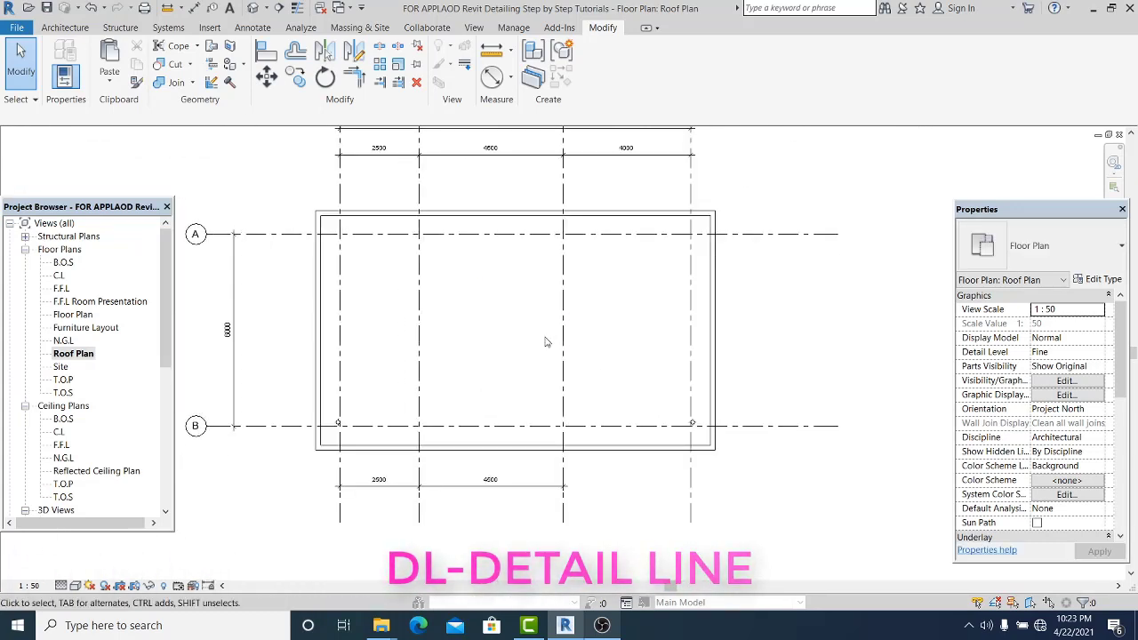
middle_click_drag(516, 314, 534, 383)
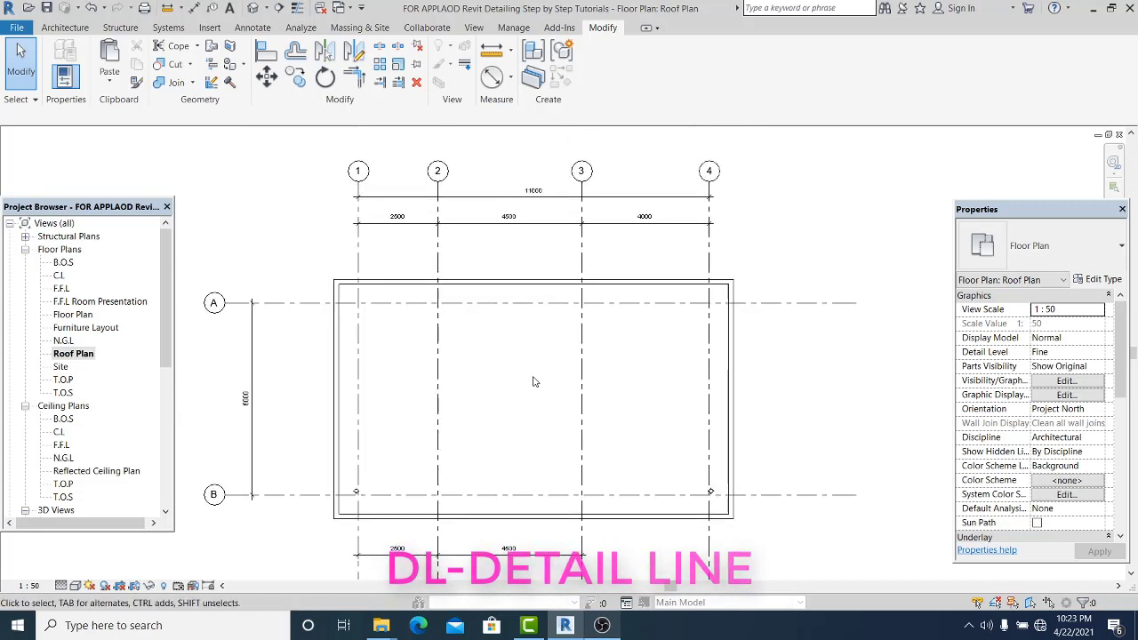
- Draw a vertical detail line about 7200 mm long in Medium Lines style between the midpoints of the roof's inner long edges
key("d")
key("l")
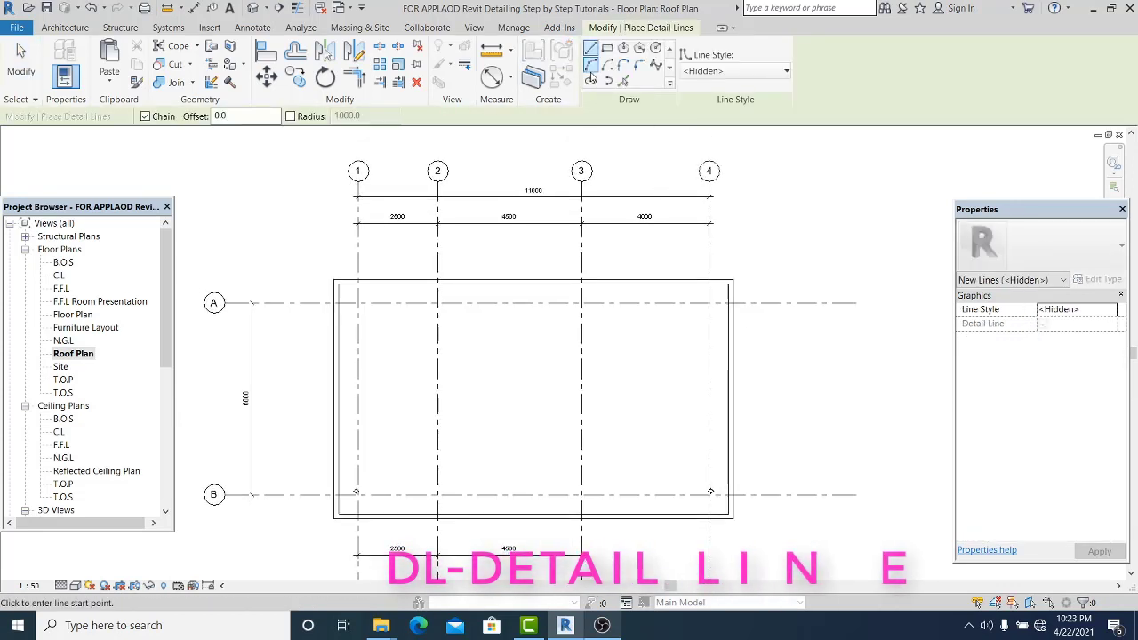
left_click(698, 74)
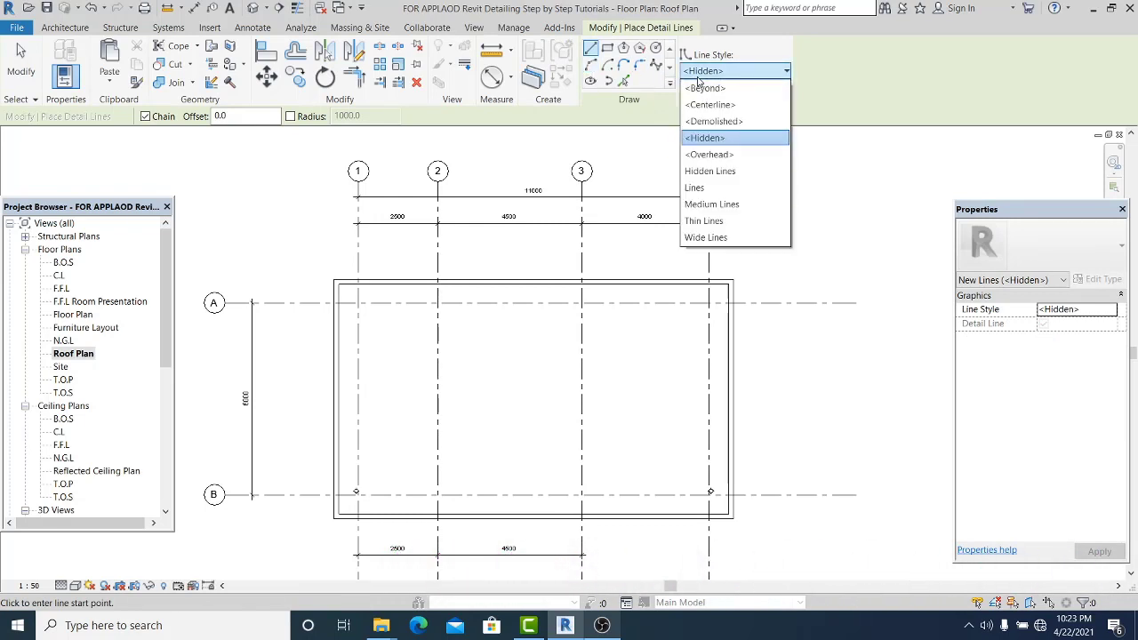
left_click(728, 204)
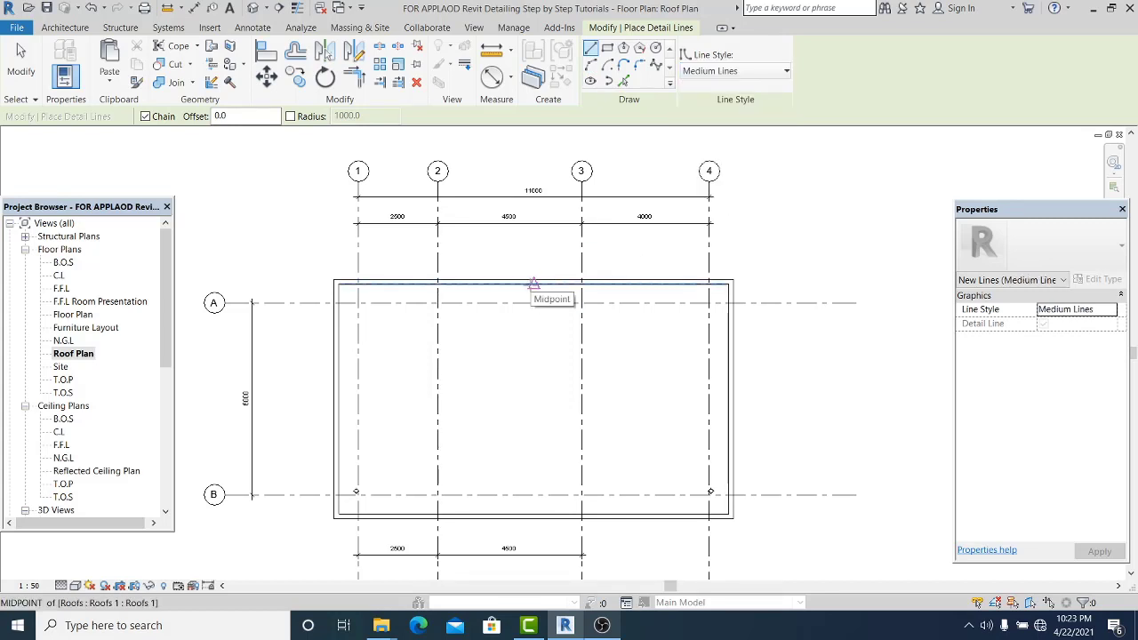
left_click(533, 285)
middle_click_drag(535, 455, 547, 393)
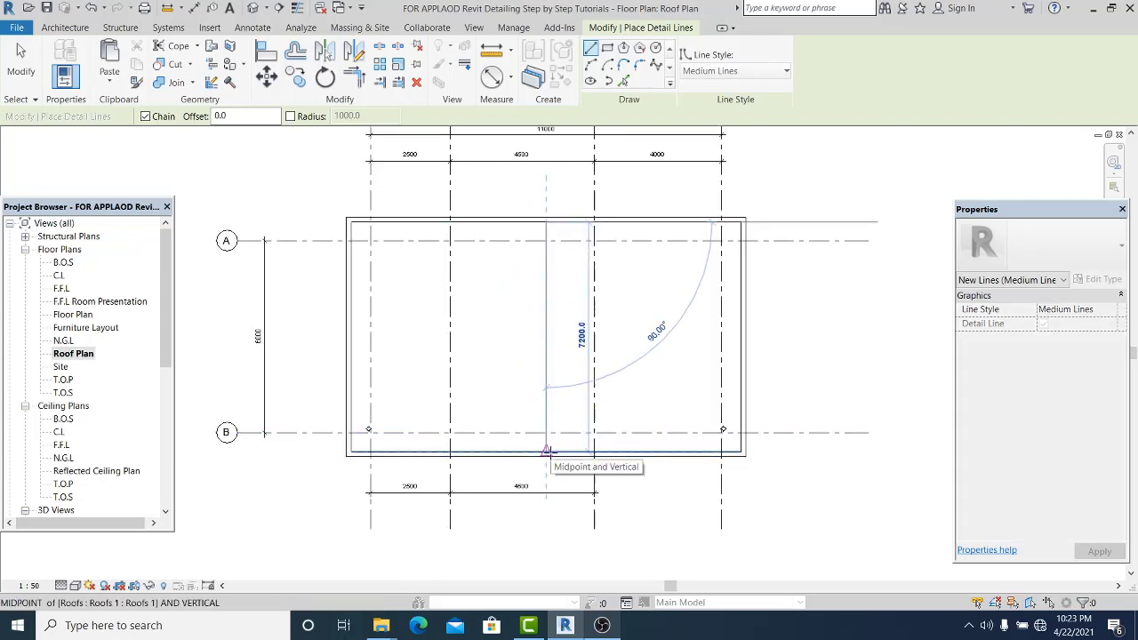
left_click(546, 451)
left_click(20, 62)
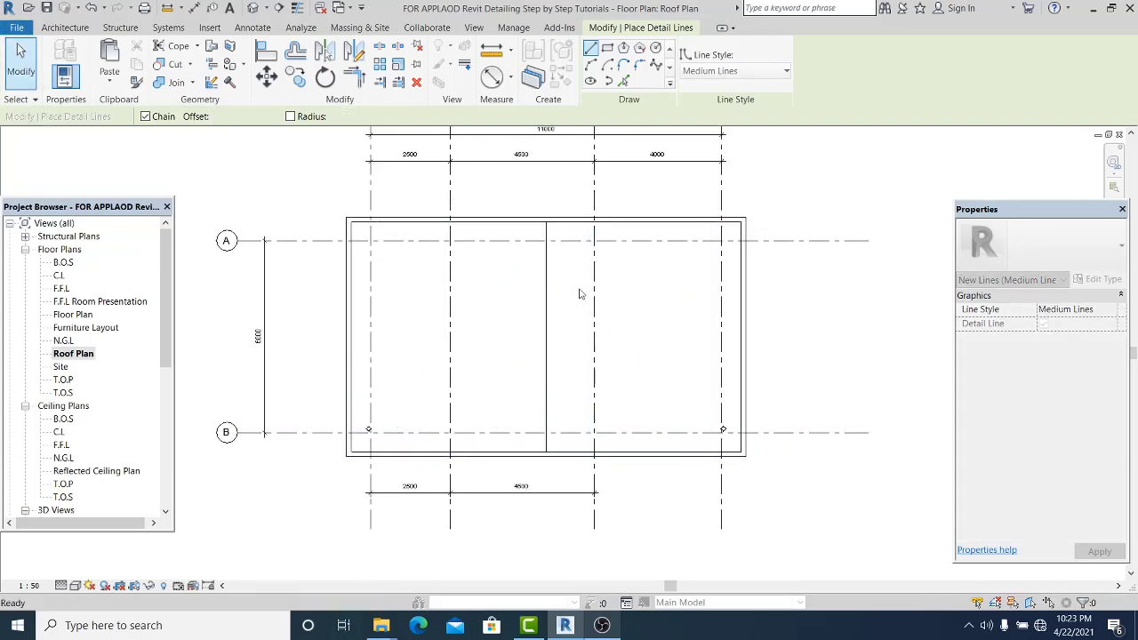
middle_click_drag(592, 301, 554, 307)
scroll(559, 308, "up", 1)
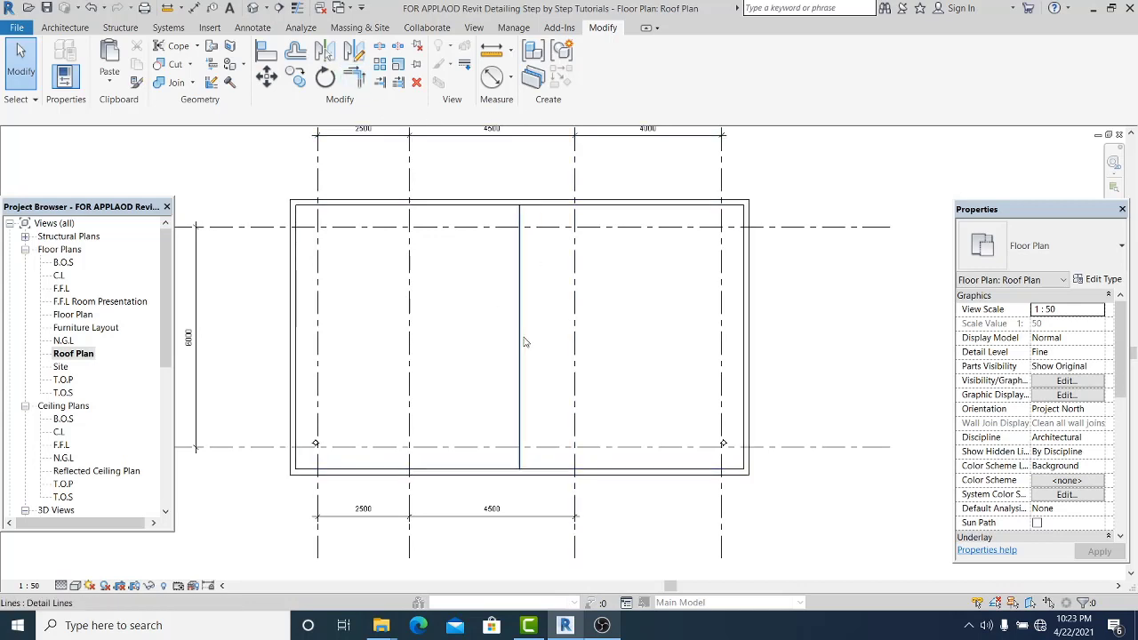
middle_click_drag(524, 341, 523, 349)
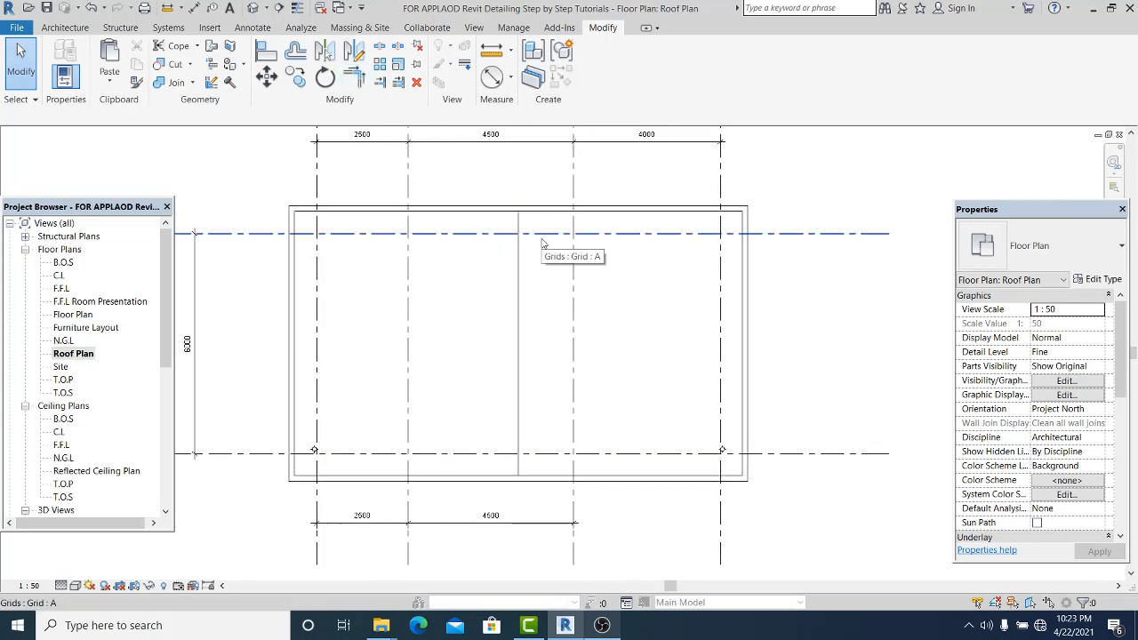
- Draw a Medium Lines detail line about 8462 mm long from the ridge line's upper end to the small circle at the roof's lower-left corner
middle_click_drag(545, 246, 538, 247)
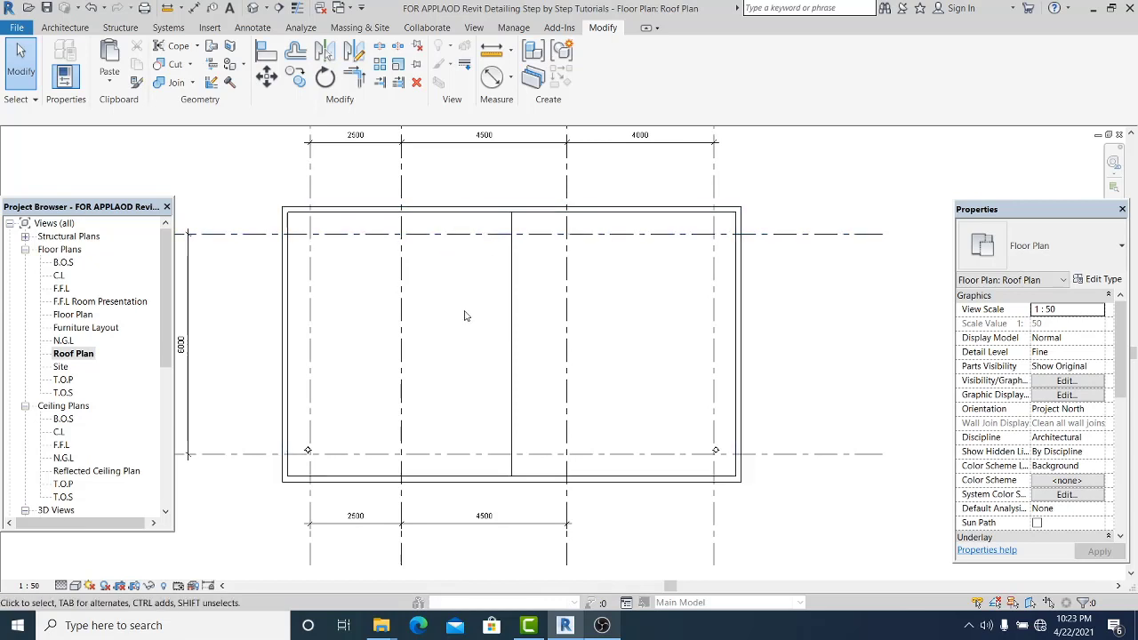
left_click(513, 316)
right_click(514, 316)
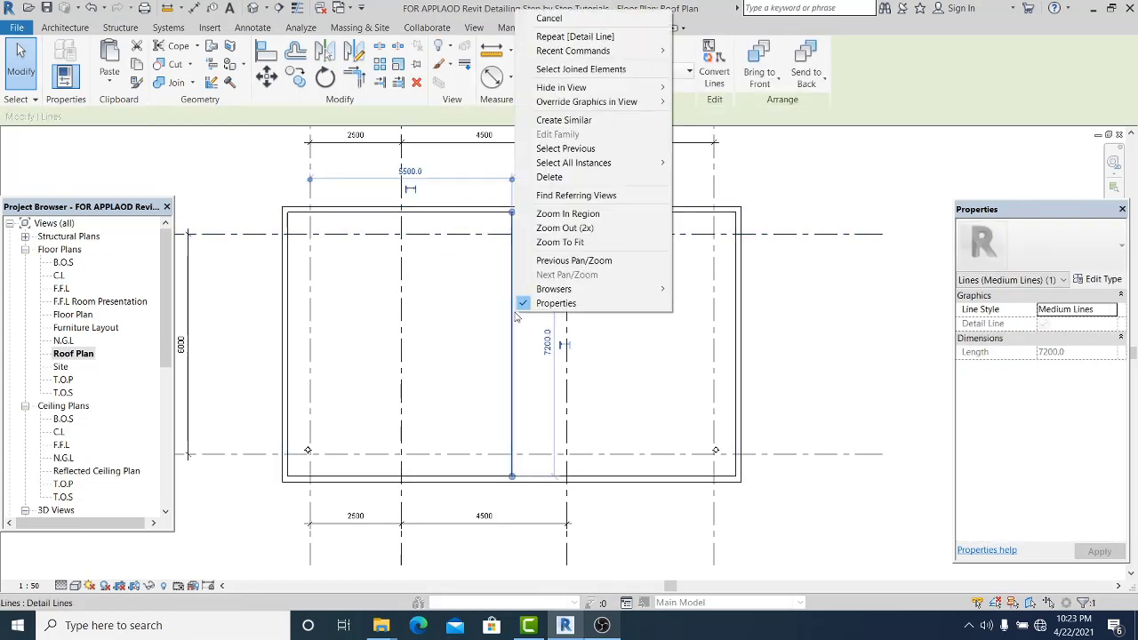
left_click(610, 367)
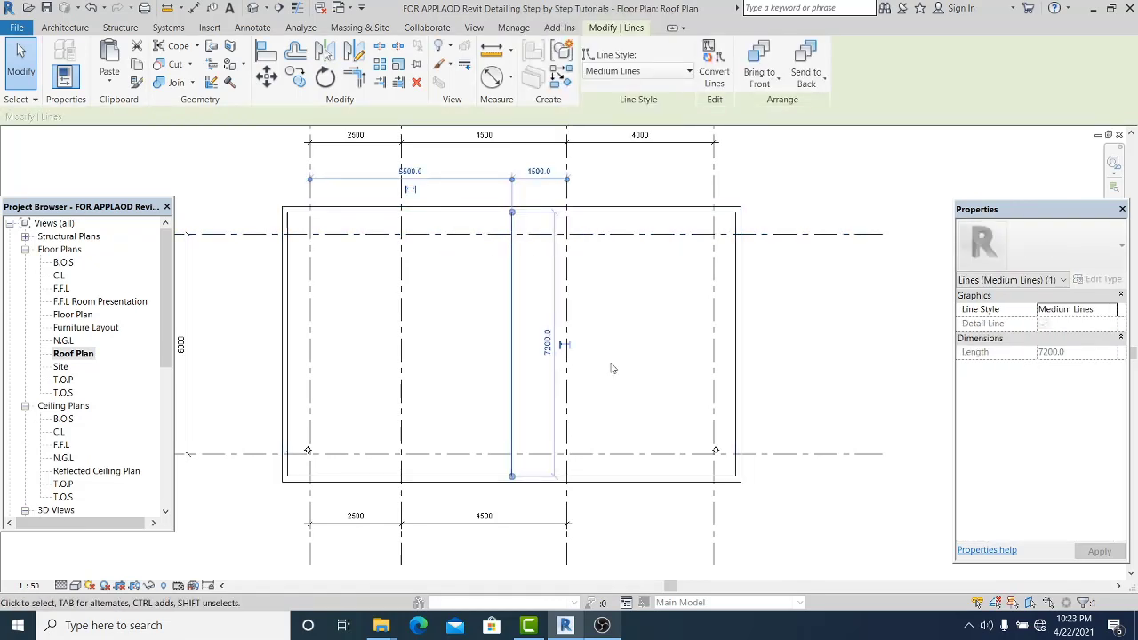
right_click(522, 328)
left_click(618, 131)
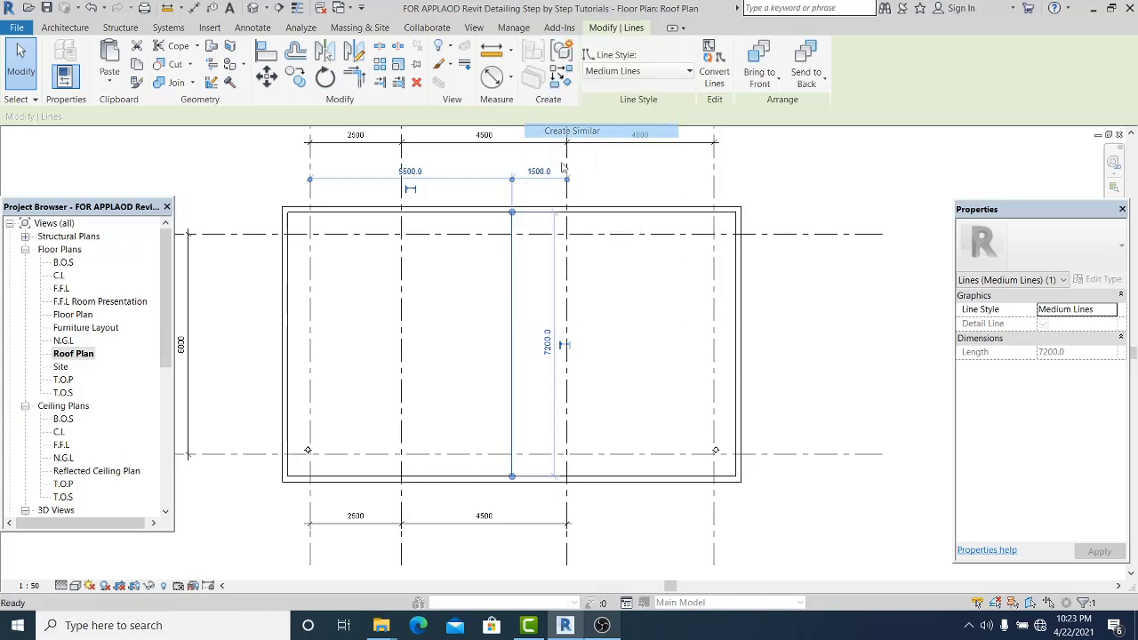
left_click(512, 213)
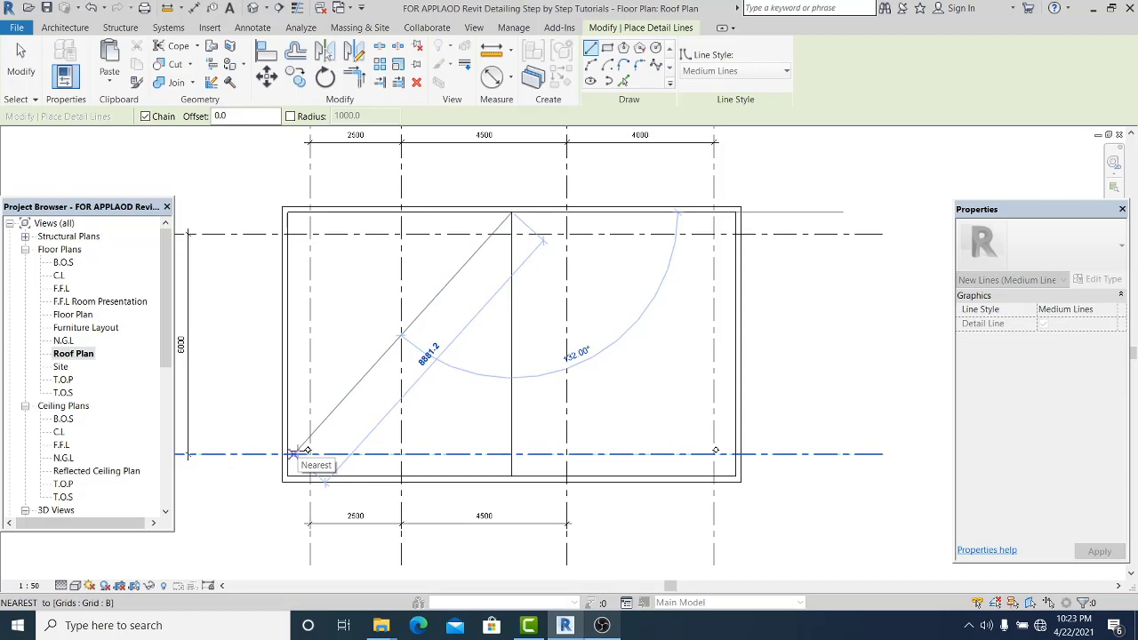
scroll(305, 451, "up", 5)
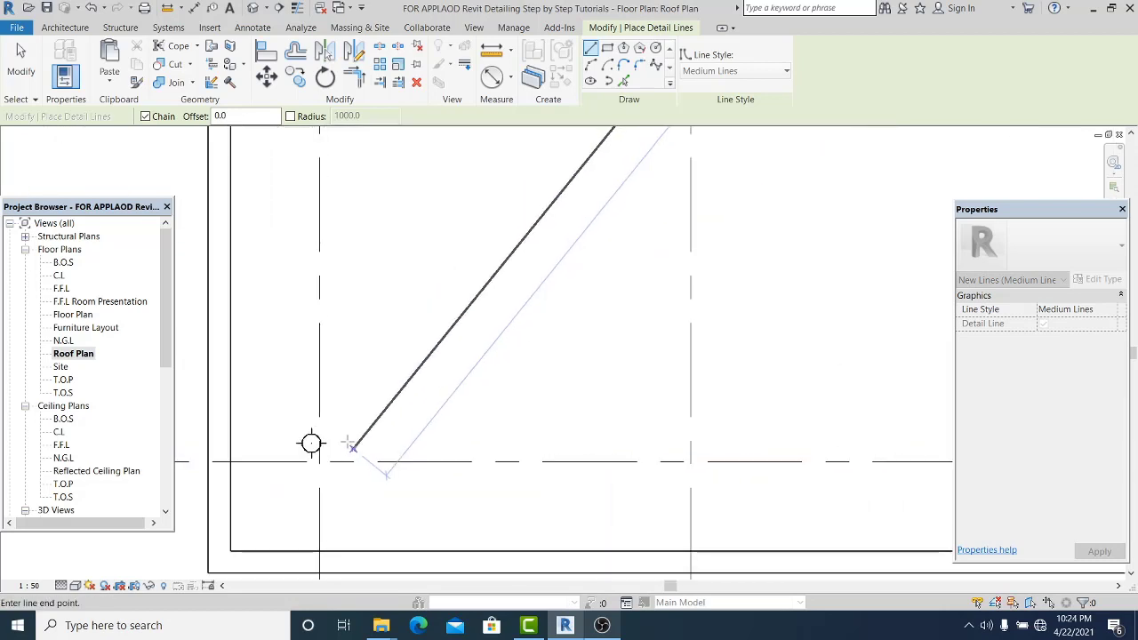
left_click(311, 442)
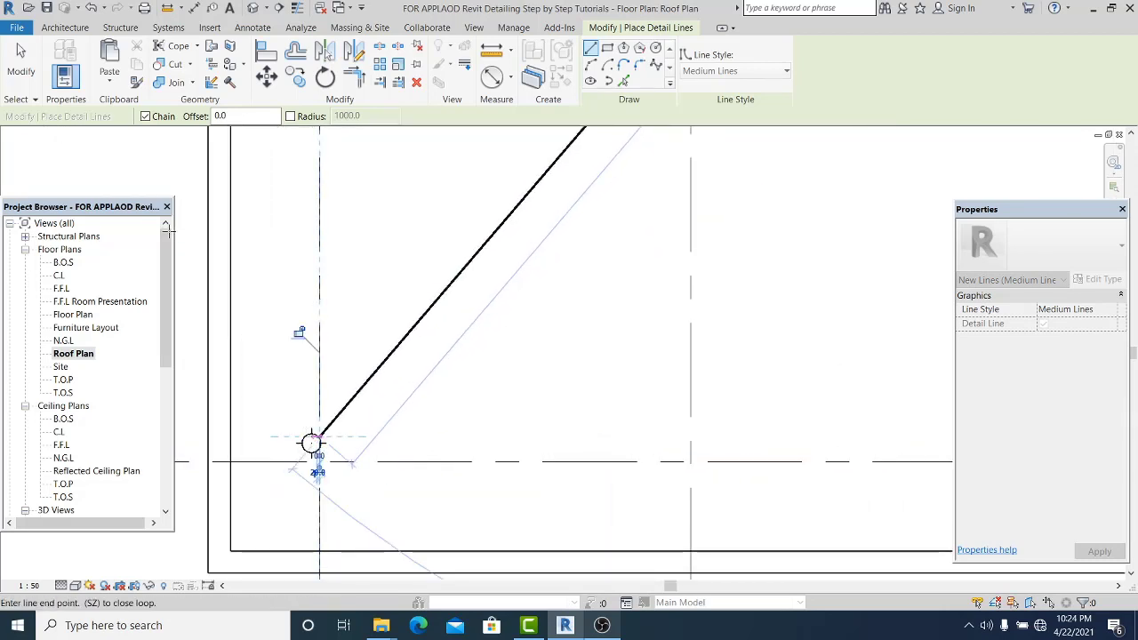
key("Escape")
key("Escape")
scroll(400, 347, "down", 2)
scroll(483, 365, "down", 4)
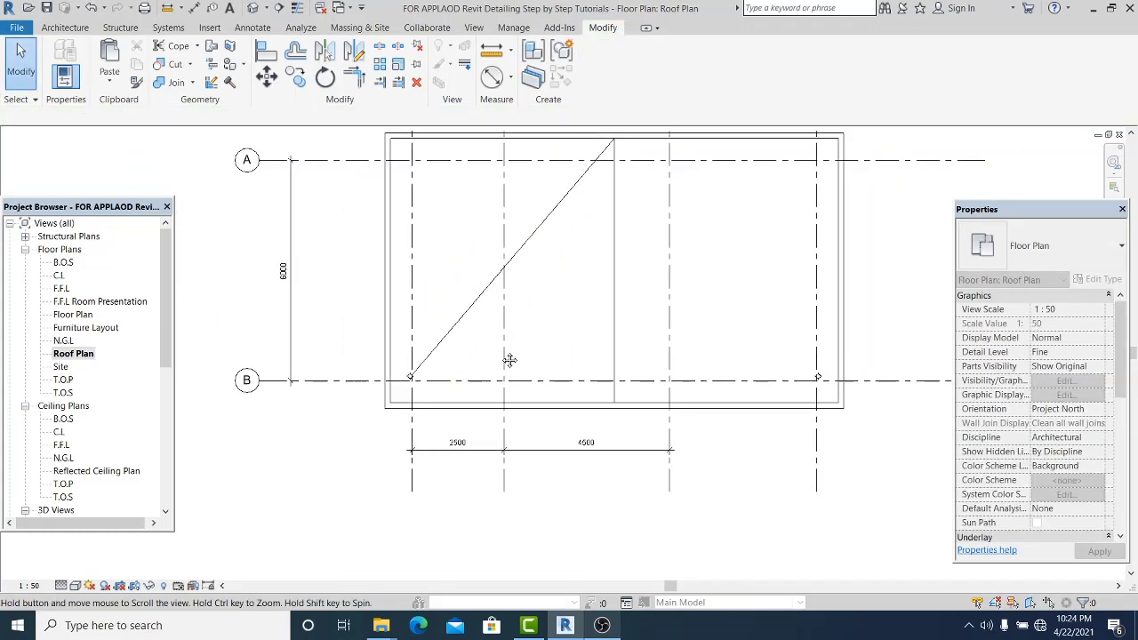
- Mirror the diagonal detail line about the vertical ridge line to the other half of the roof
left_click(454, 218)
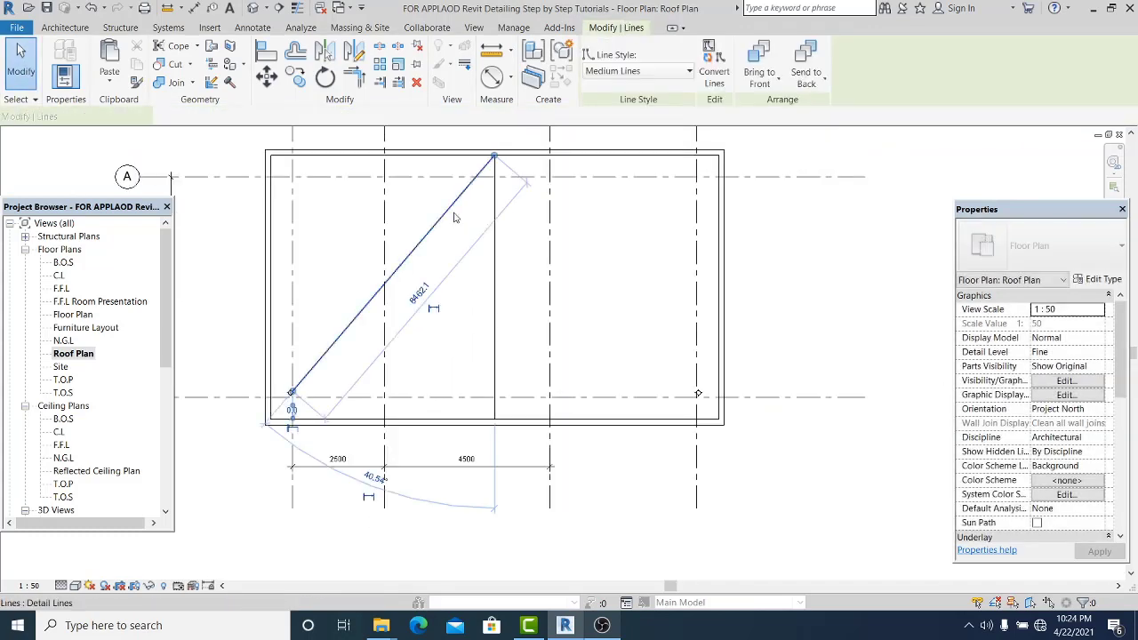
key("m")
key("m")
left_click(495, 255)
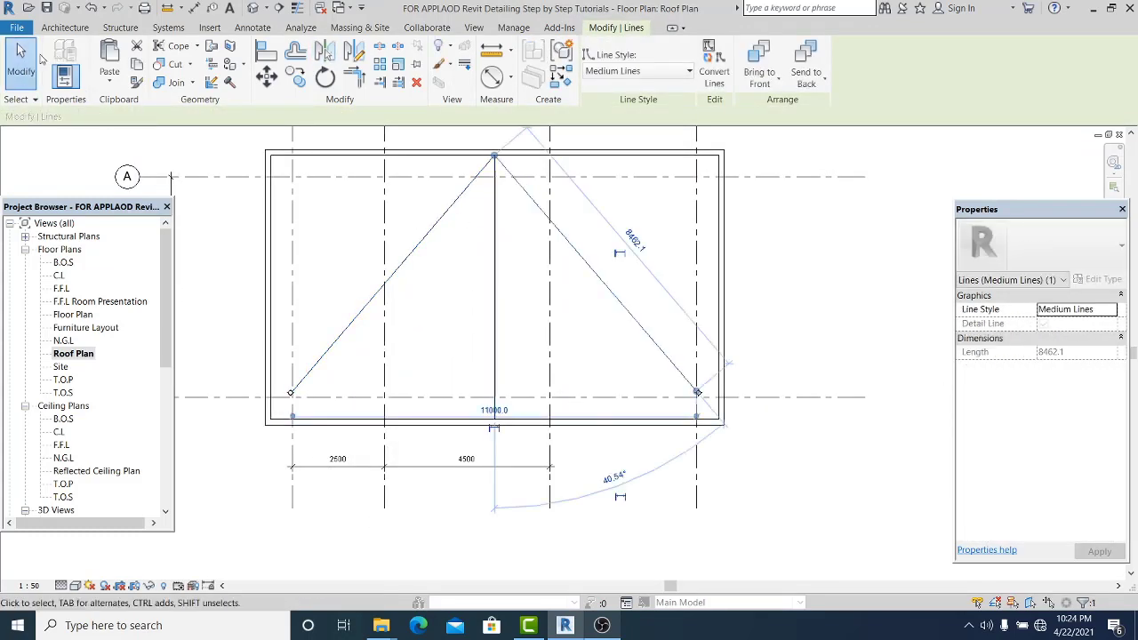
left_click(36, 57)
middle_click_drag(452, 274, 467, 286)
scroll(541, 303, "up", 1)
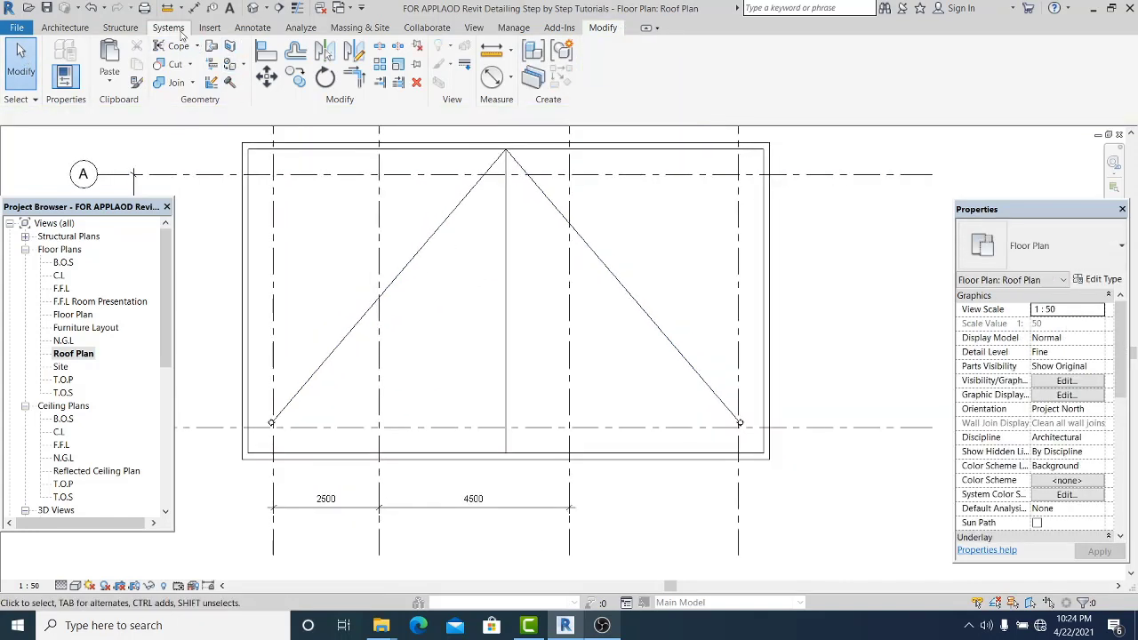
- Add a 2.5mm Arial text note reading RIDGE LINE with a one-segment leader pointing to the vertical centre line
left_click(252, 27)
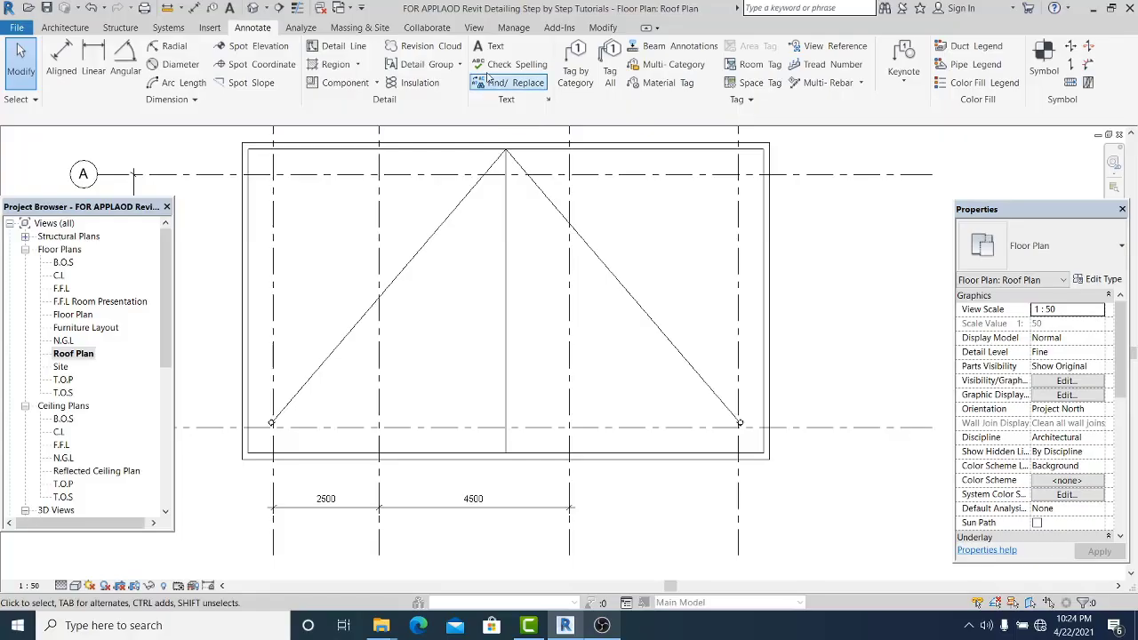
left_click(495, 46)
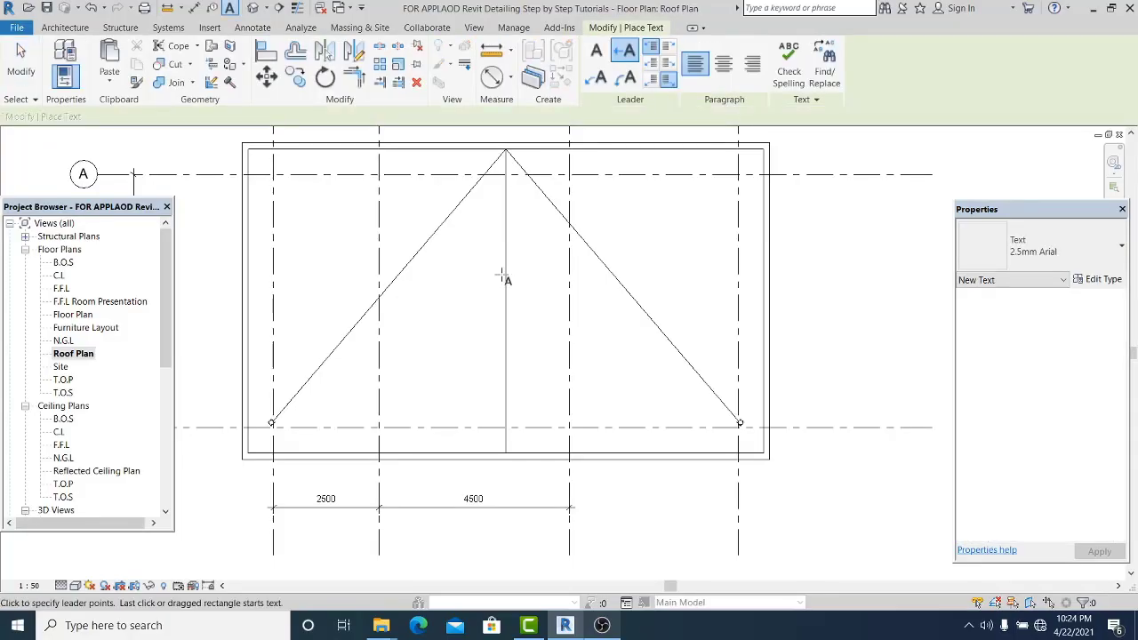
scroll(501, 279, "up", 1)
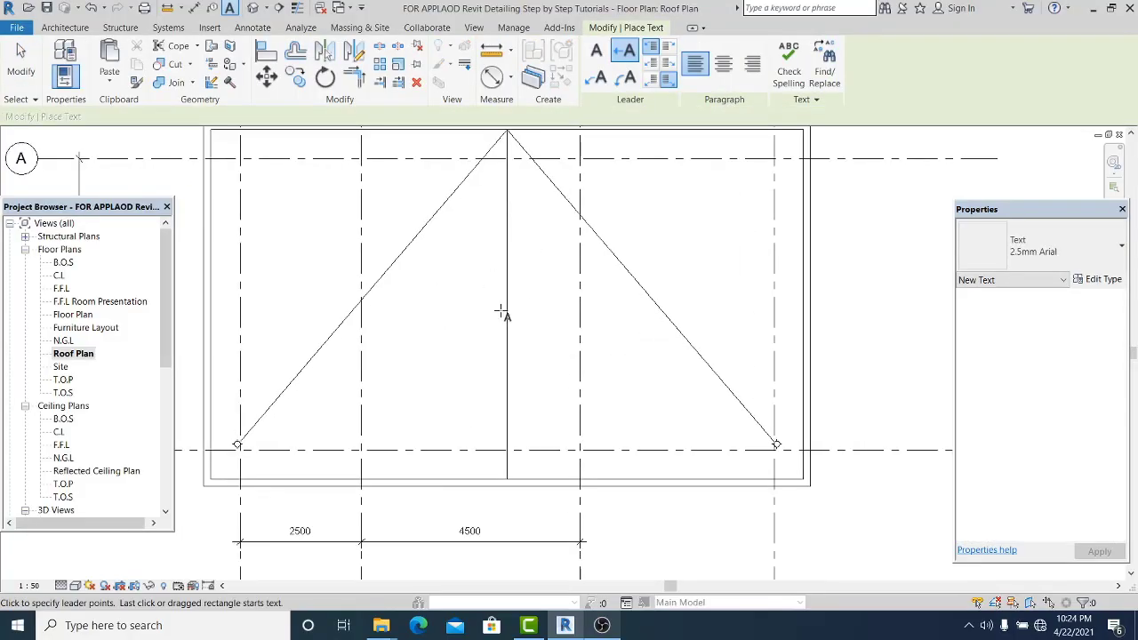
left_click(462, 310)
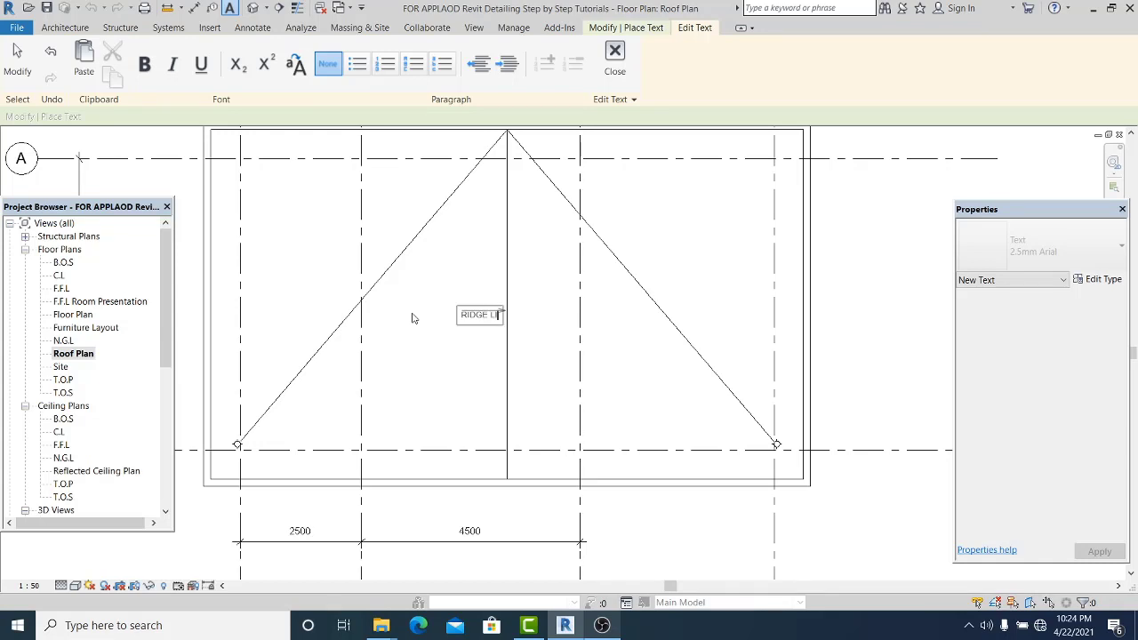
left_click(569, 317)
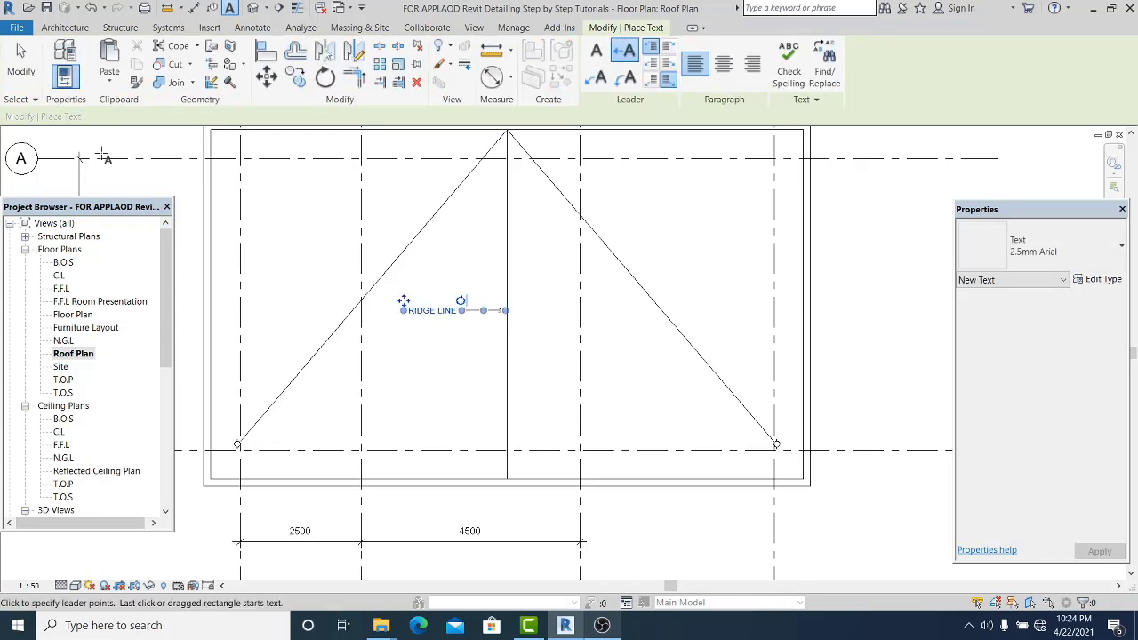
left_click(9, 64)
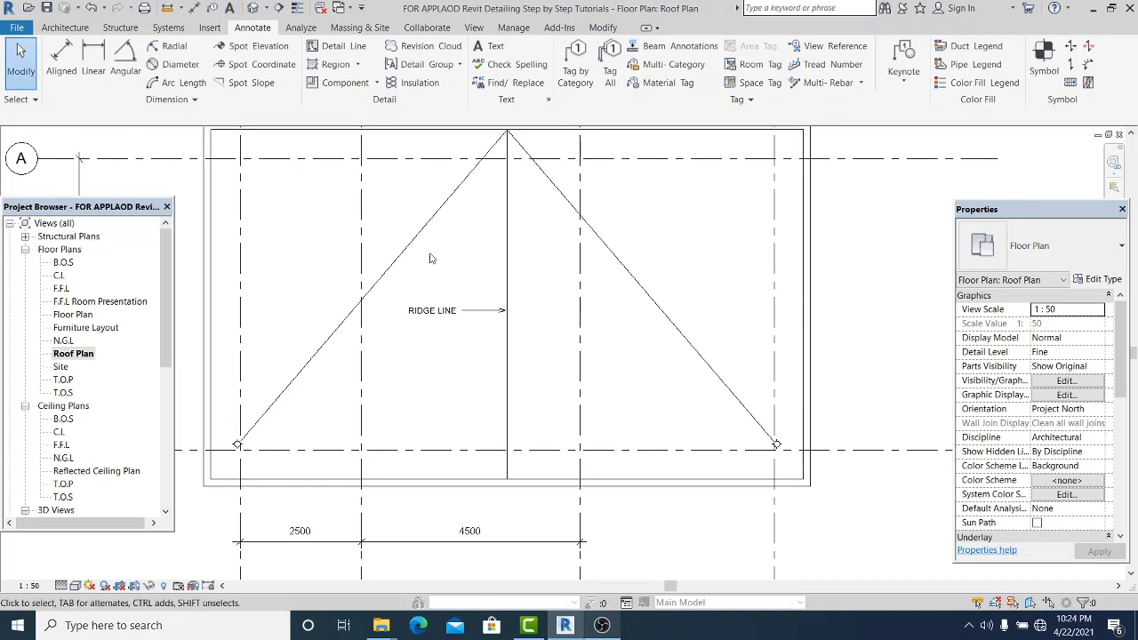
- Place a 2.5mm Arial text note reading SLOPE, without a leader, beside the right-hand diagonal line
mouse_move(432, 258)
middle_mouse_down()
mouse_move(436, 216)
mouse_move(464, 207)
middle_mouse_up()
middle_click_drag(515, 285, 514, 324)
middle_click_drag(605, 272, 621, 333)
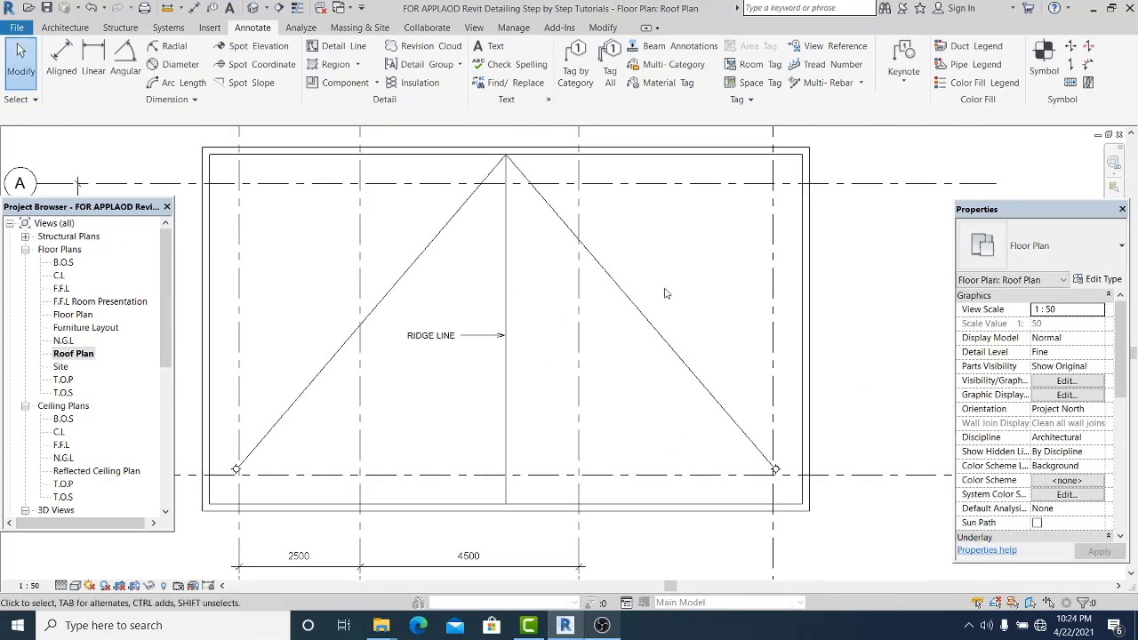
middle_click_drag(674, 281, 672, 307)
middle_click_drag(620, 162, 620, 167)
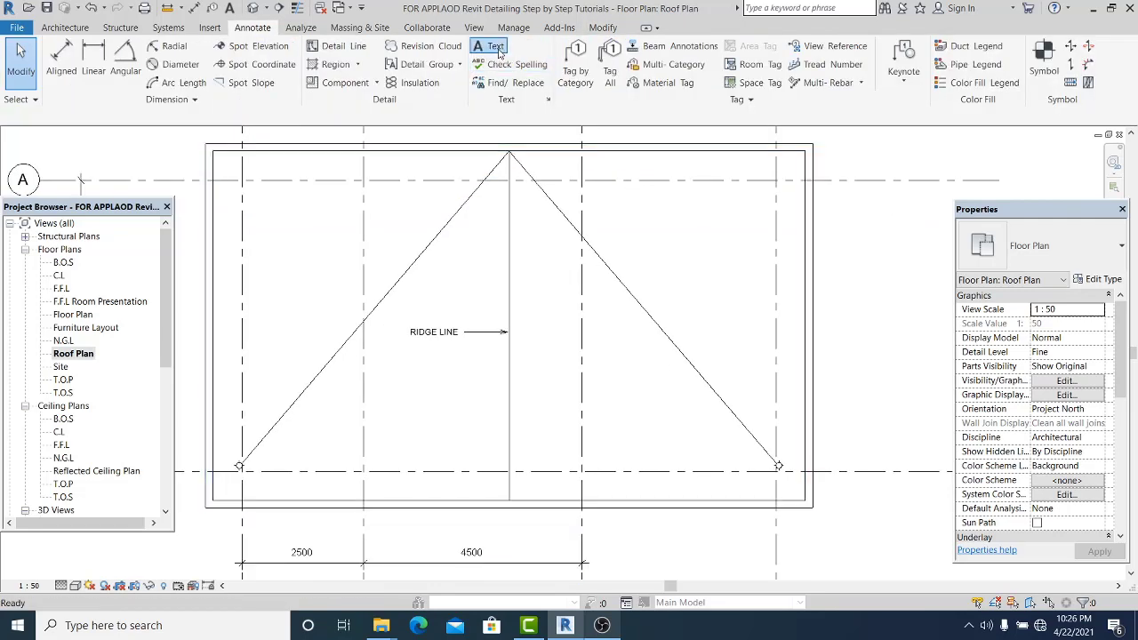
left_click(494, 48)
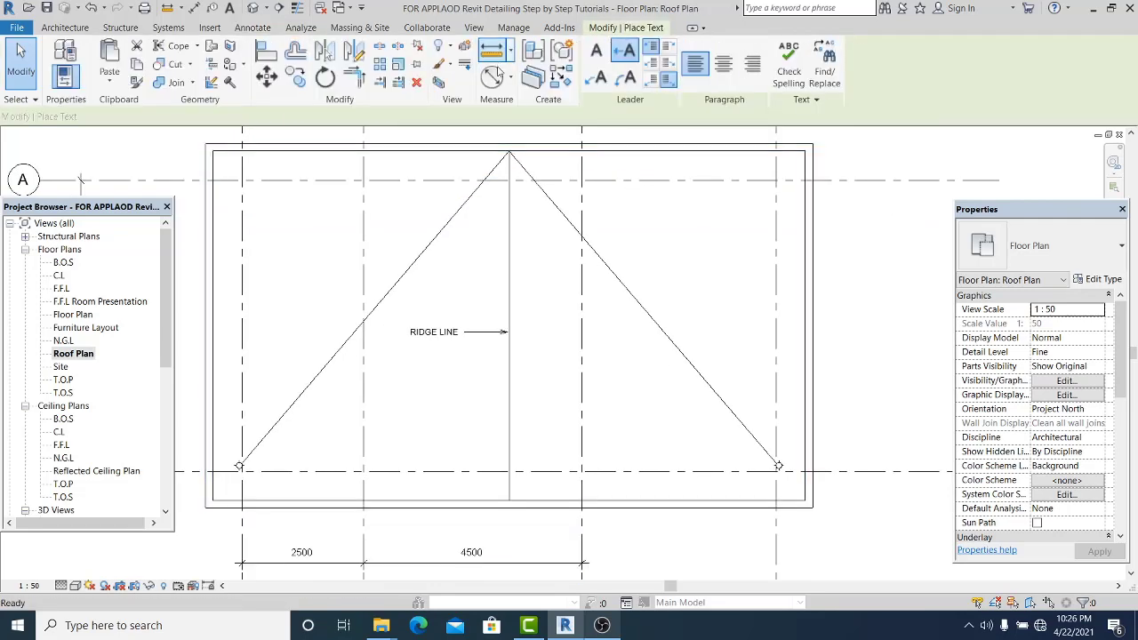
left_click(654, 282)
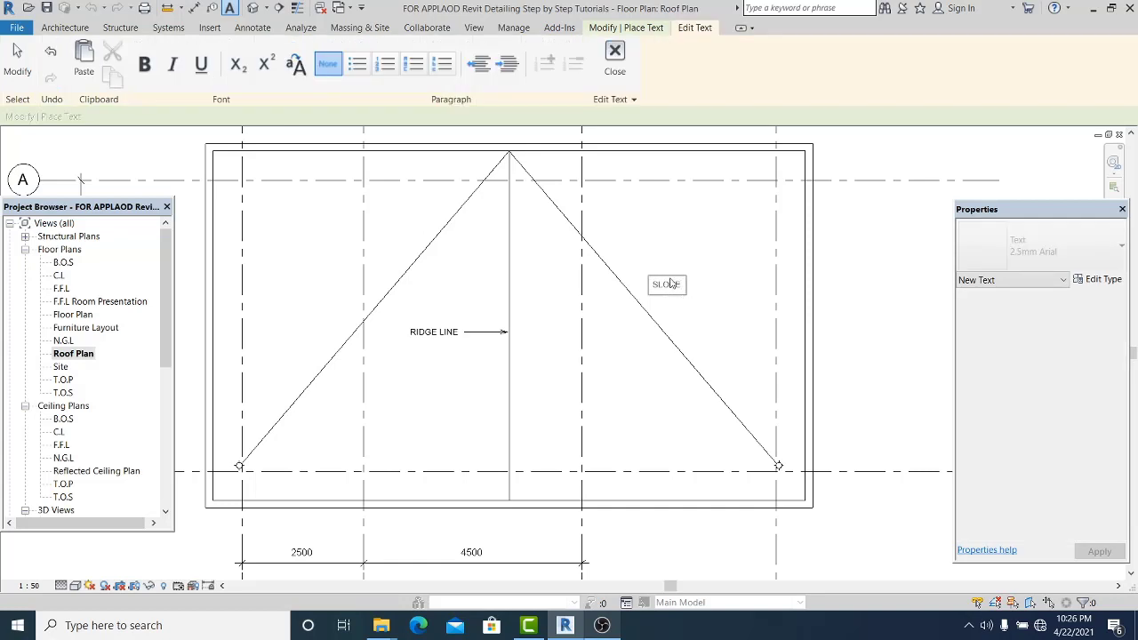
key("Escape")
key("Escape")
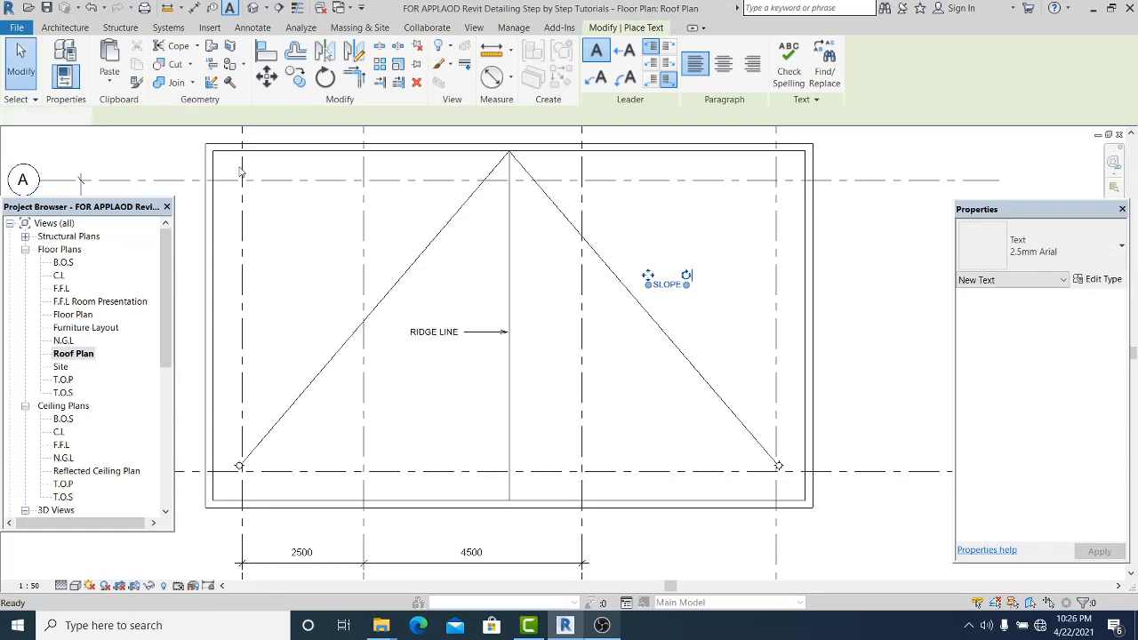
- Rotate the SLOPE note so that it runs parallel to the right-hand diagonal line
scroll(674, 317, "up", 2)
left_click(671, 276)
scroll(683, 340, "up", 2)
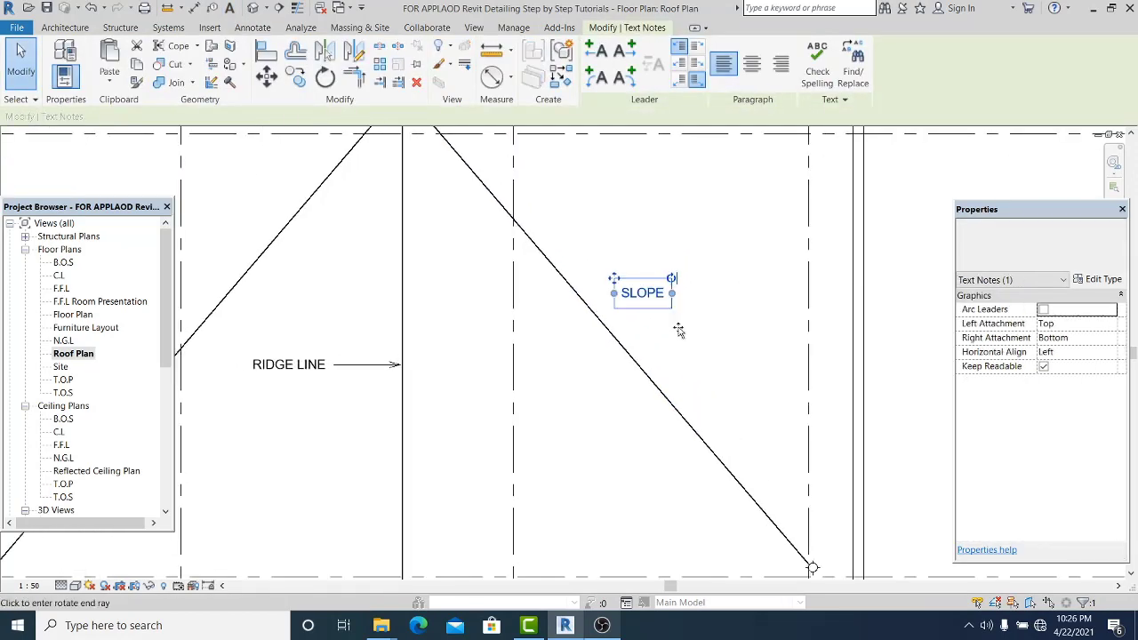
left_click_drag(672, 279, 622, 349)
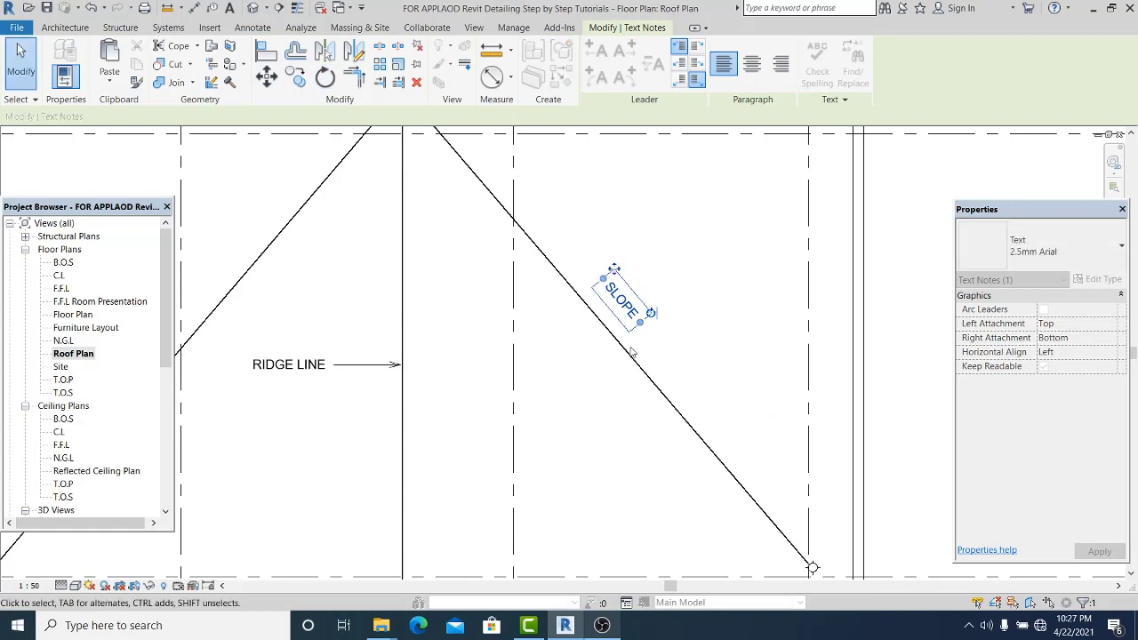
key("Escape")
- Mirror the rotated SLOPE note about the ridge line to label the left-hand diagonal
scroll(641, 418, "down", 2)
left_click(658, 338)
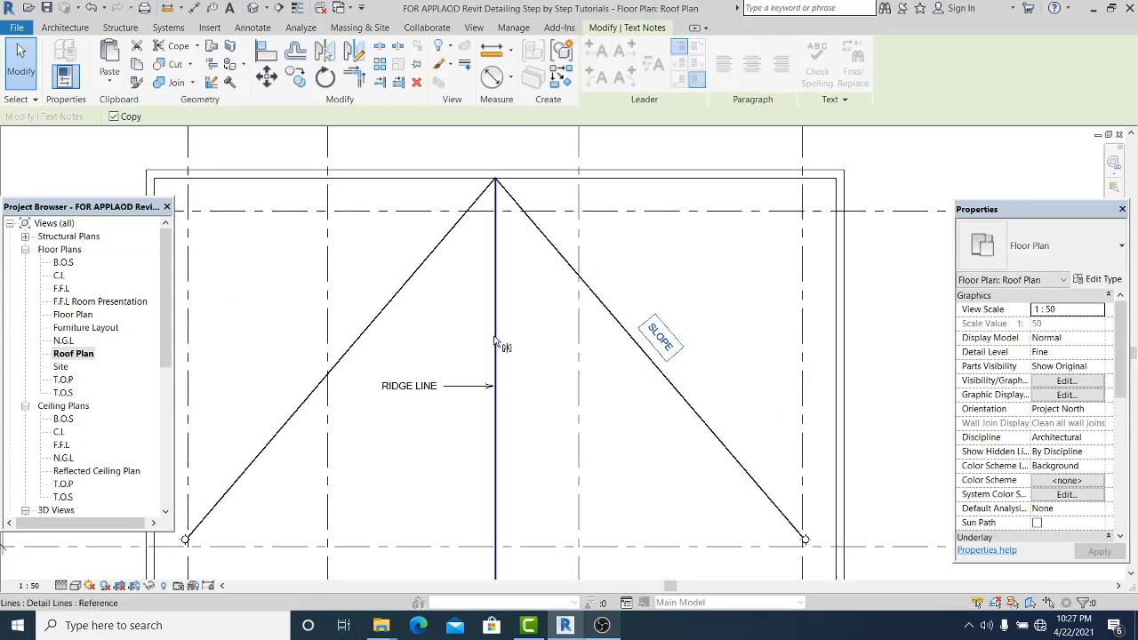
left_click(496, 344)
scroll(354, 356, "up", 2)
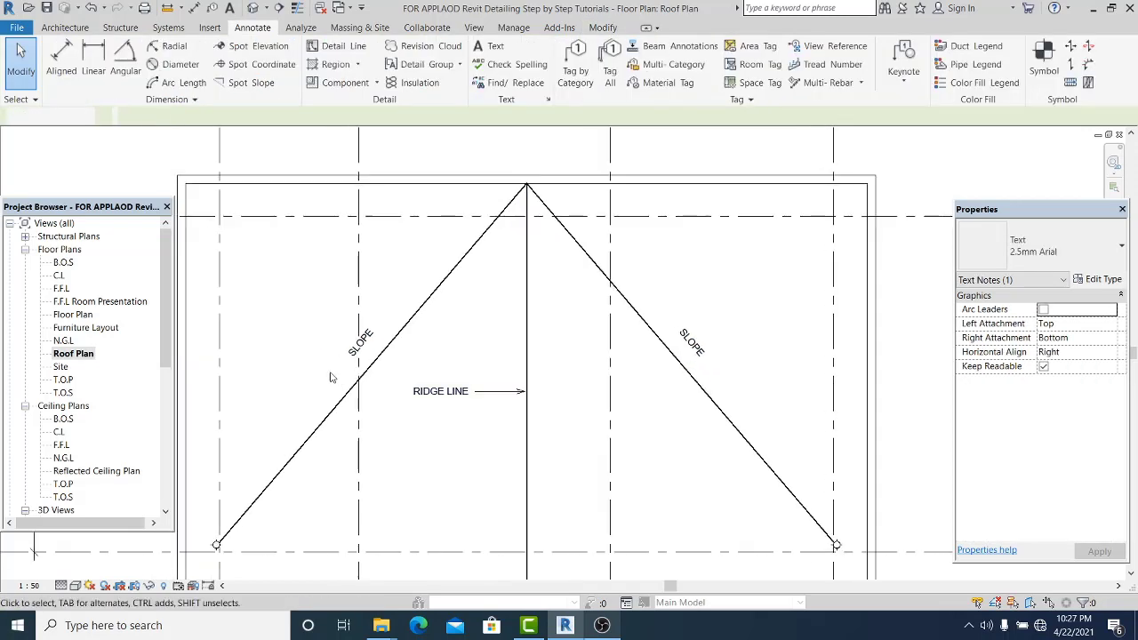
- Examine the position and alignment of both SLOPE notes beside the diagonal lines
left_click(342, 351)
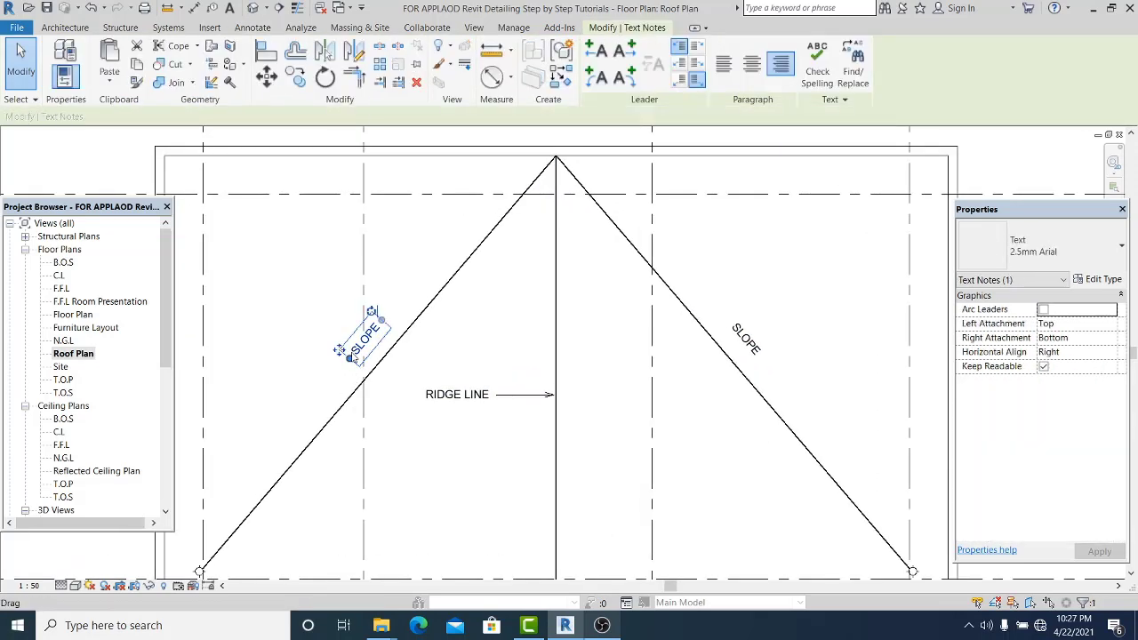
scroll(419, 421, "down", 1)
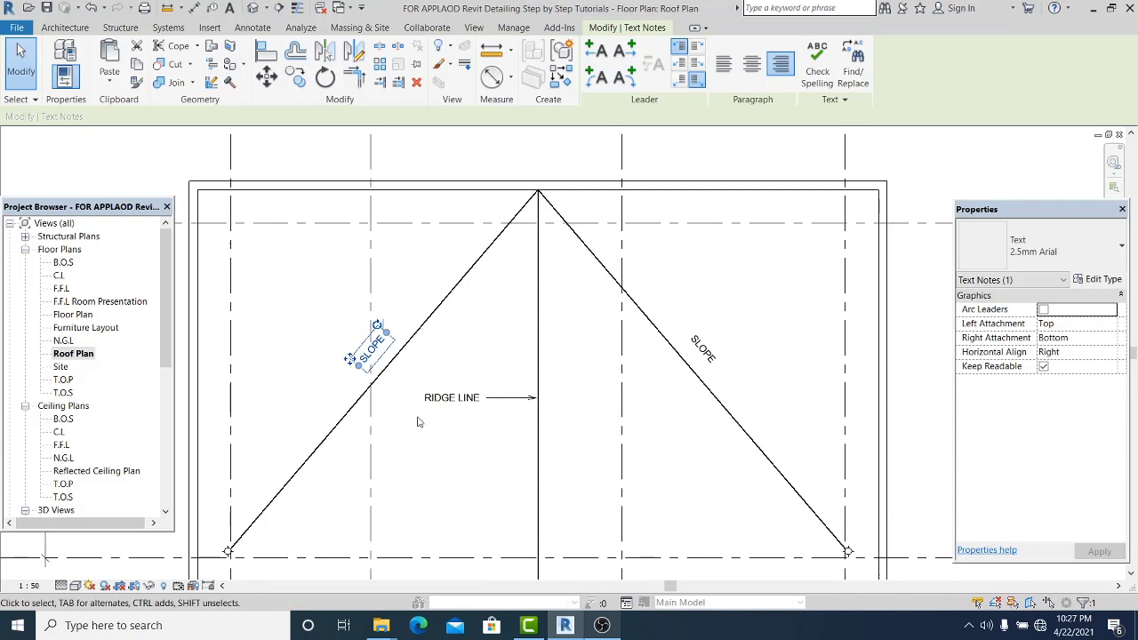
left_click(402, 469)
scroll(432, 409, "up", 2)
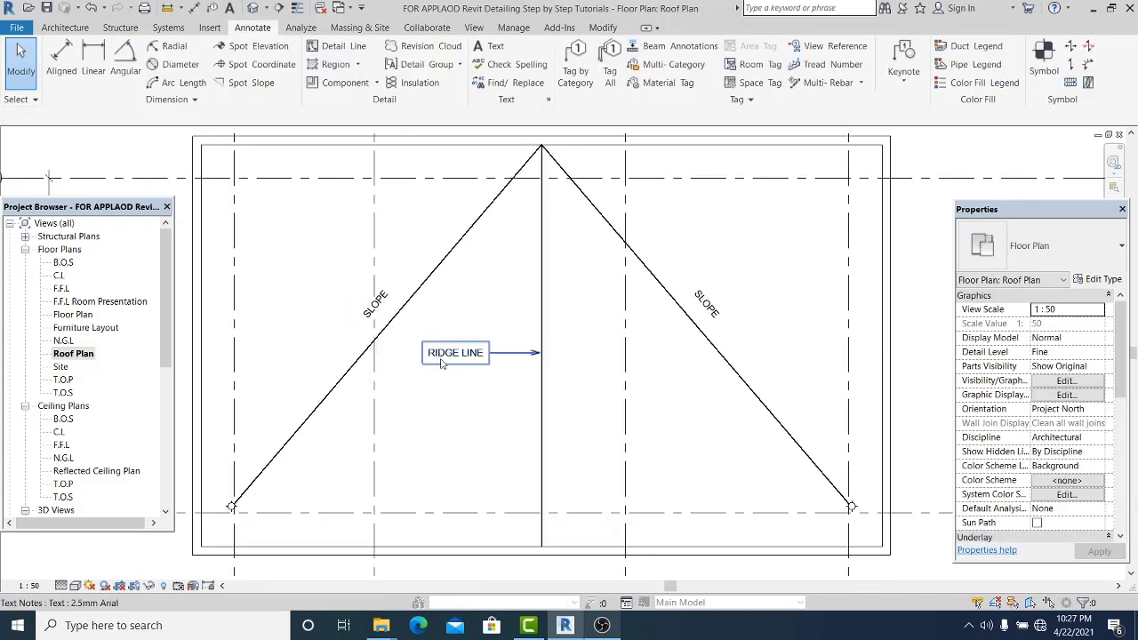
scroll(480, 412, "down", 1)
scroll(640, 342, "up", 1)
left_click(720, 307)
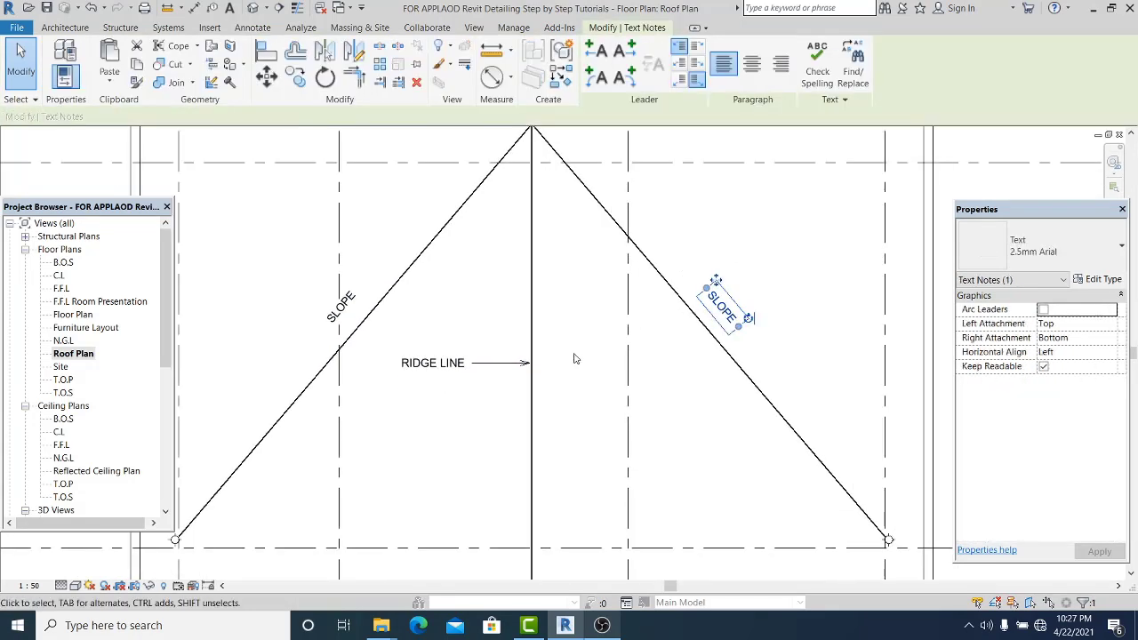
left_click(574, 359)
middle_click_drag(570, 367, 514, 398)
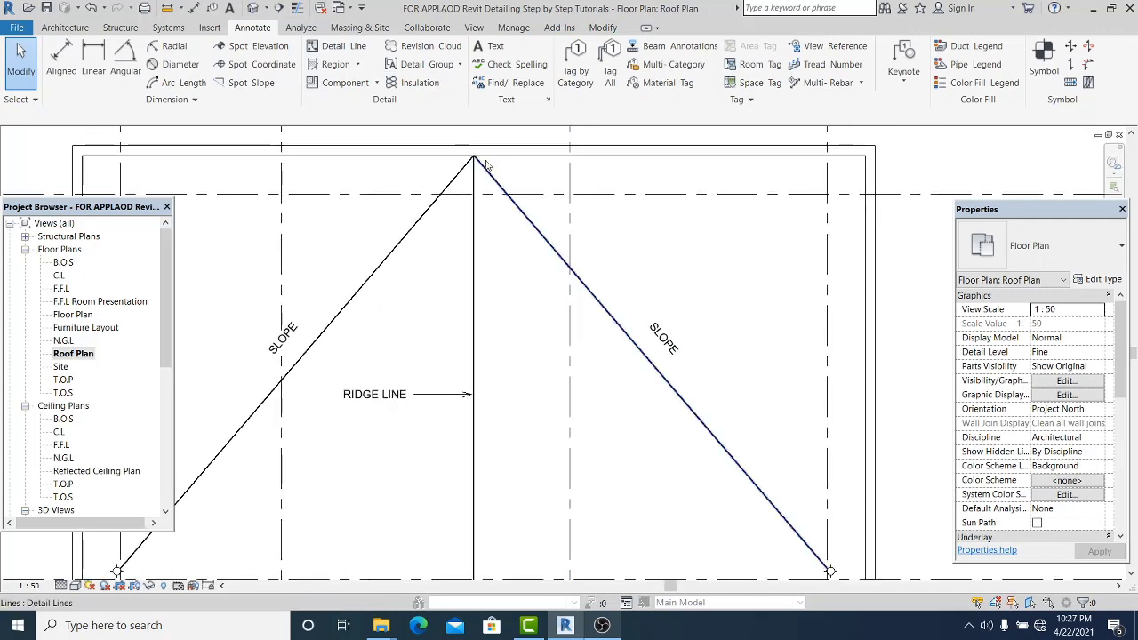
- Add an empty text note whose one-segment leader arrow points down the slope between the right-hand diagonal and its SLOPE label
left_click(489, 46)
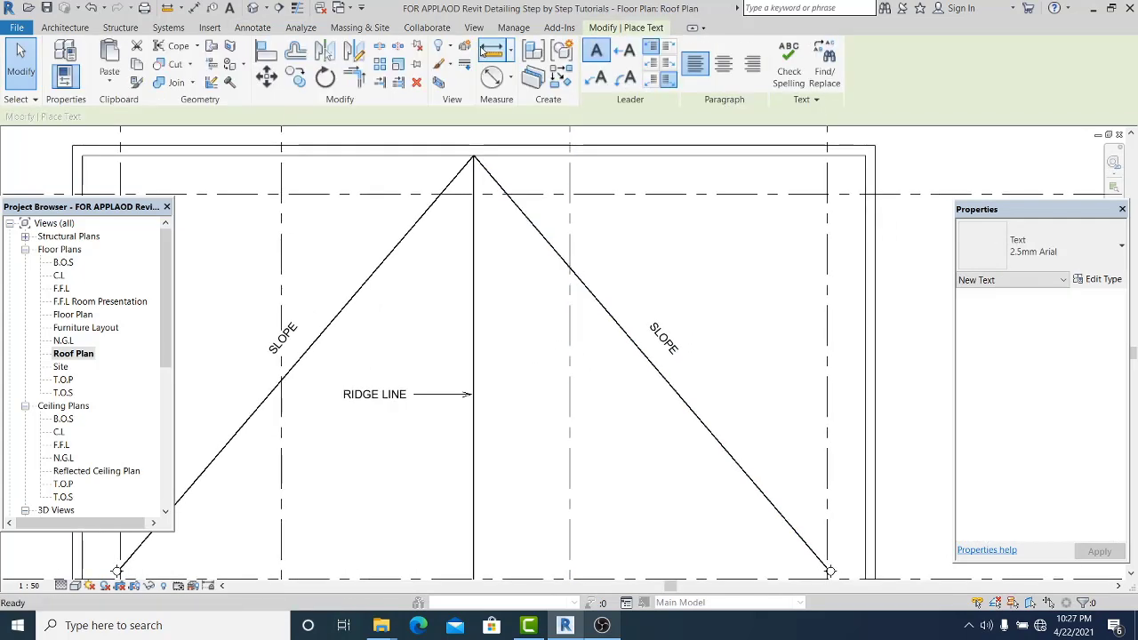
left_click(625, 50)
scroll(595, 335, "up", 1)
left_click(637, 311)
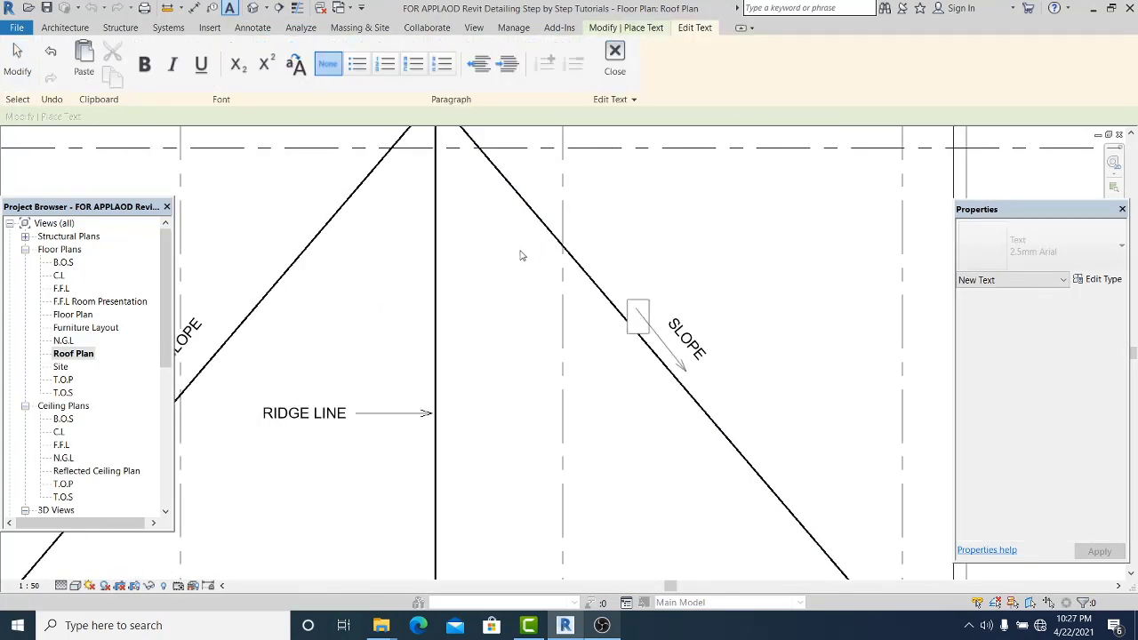
left_click(21, 67)
middle_click_drag(681, 414, 752, 415)
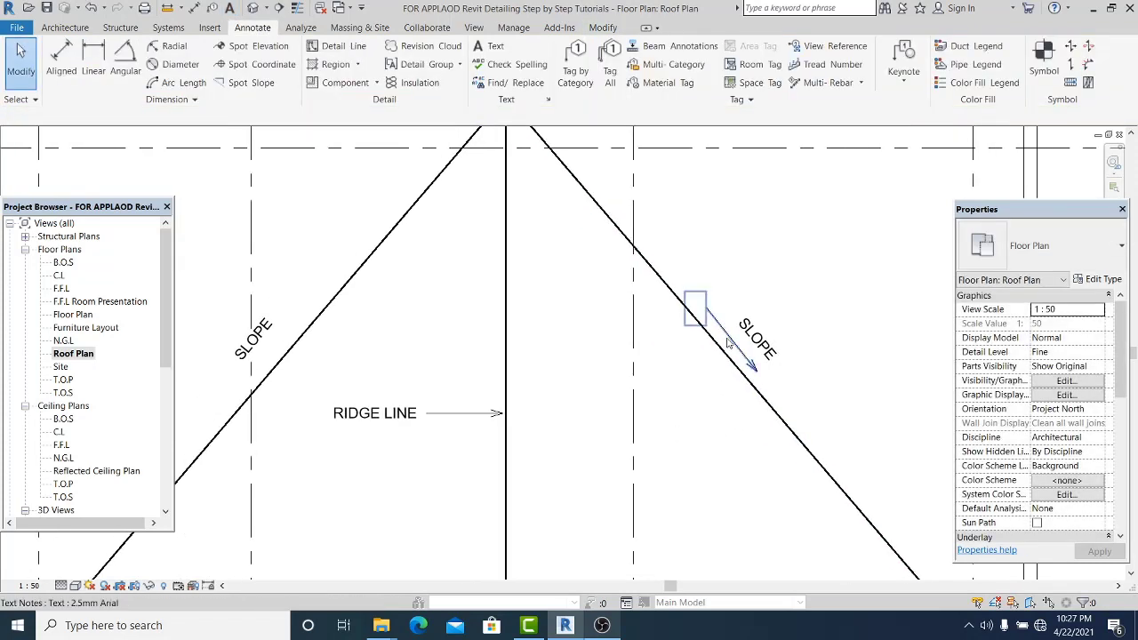
middle_click_drag(305, 340, 331, 342)
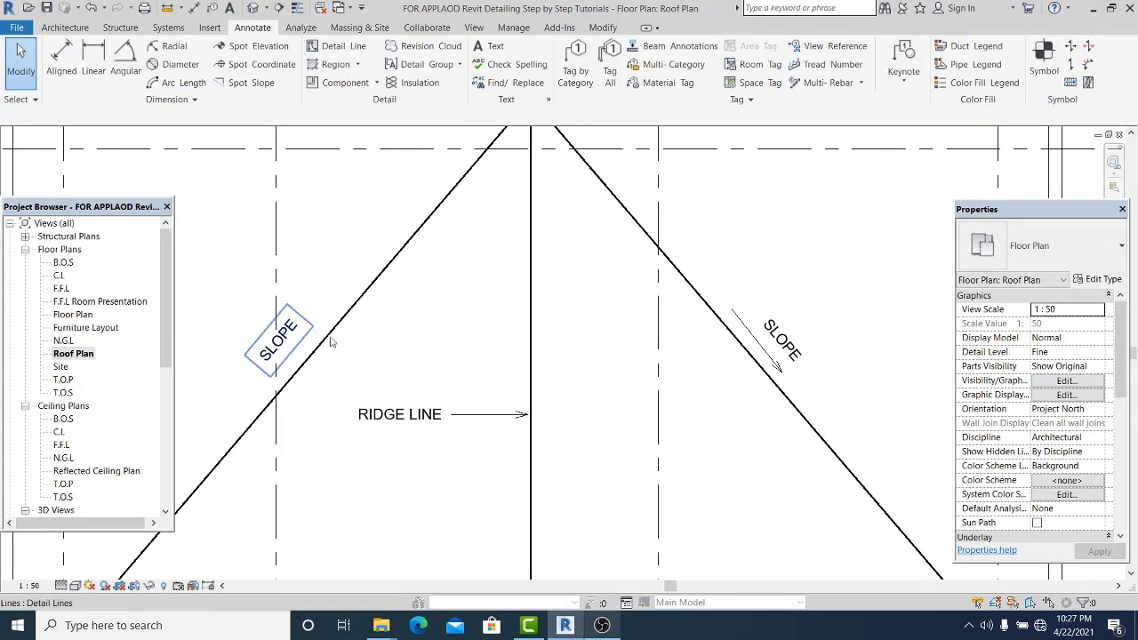
- Mirror the slope arrow about the ridge line so that the left-hand SLOPE label also gets an arrow
left_click(739, 323)
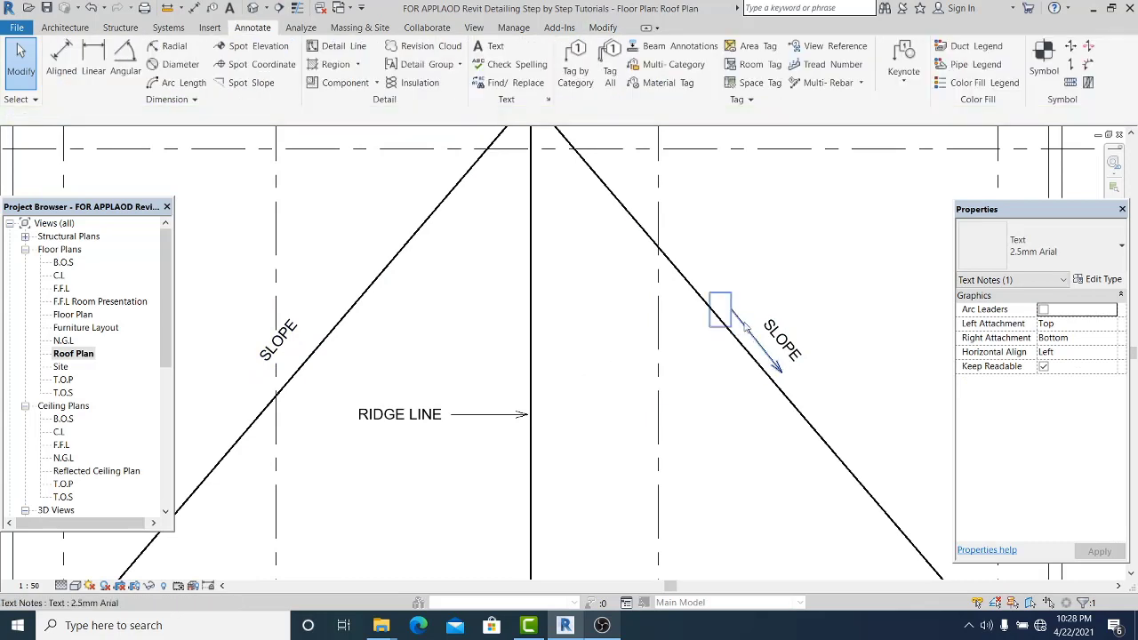
key("Escape")
left_click(283, 336)
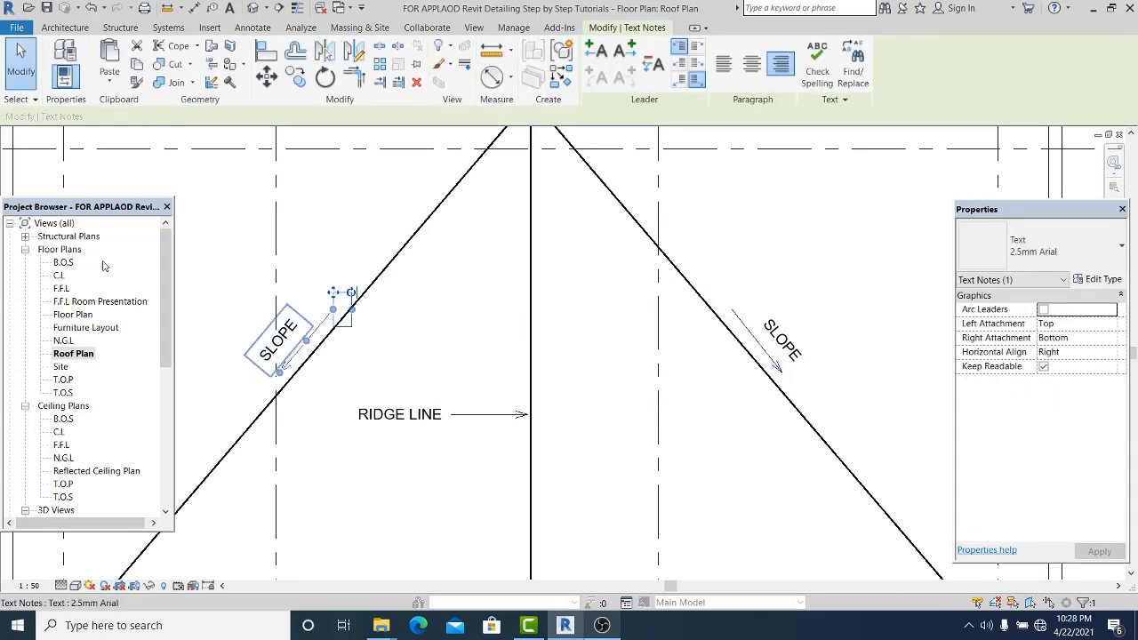
key("Escape")
scroll(575, 343, "down", 5)
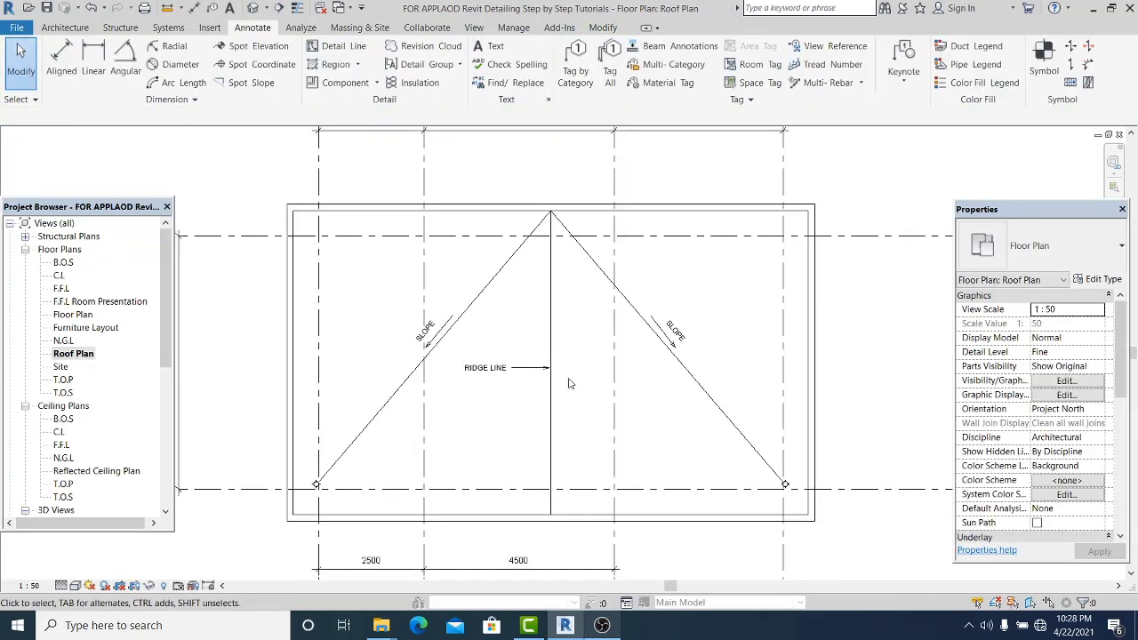
scroll(574, 343, "down", 2)
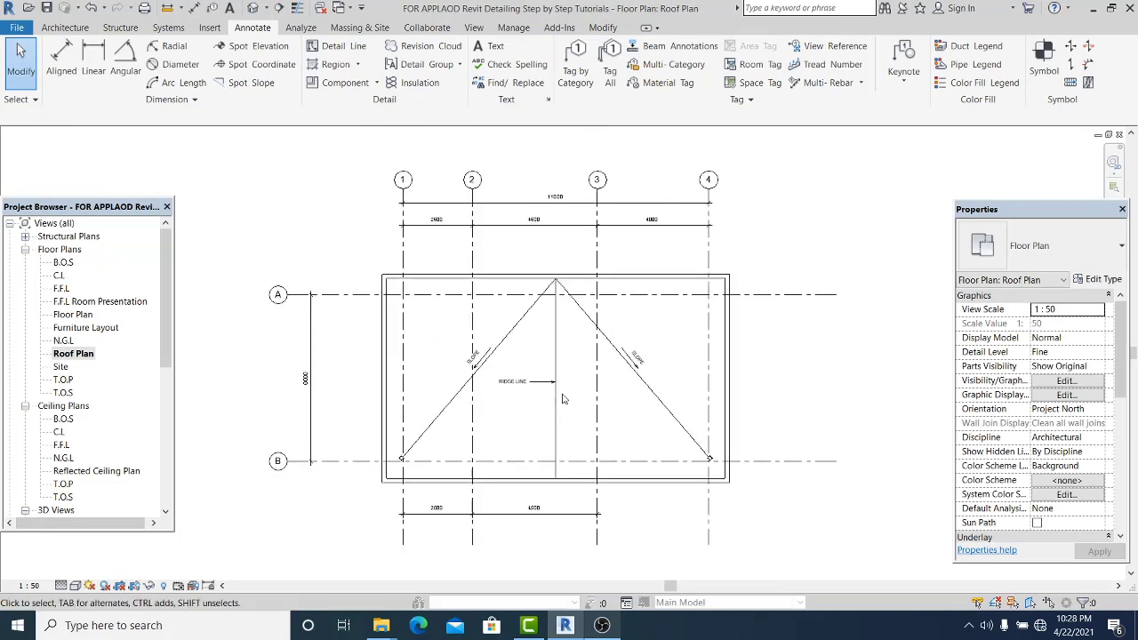
scroll(500, 431, "up", 2)
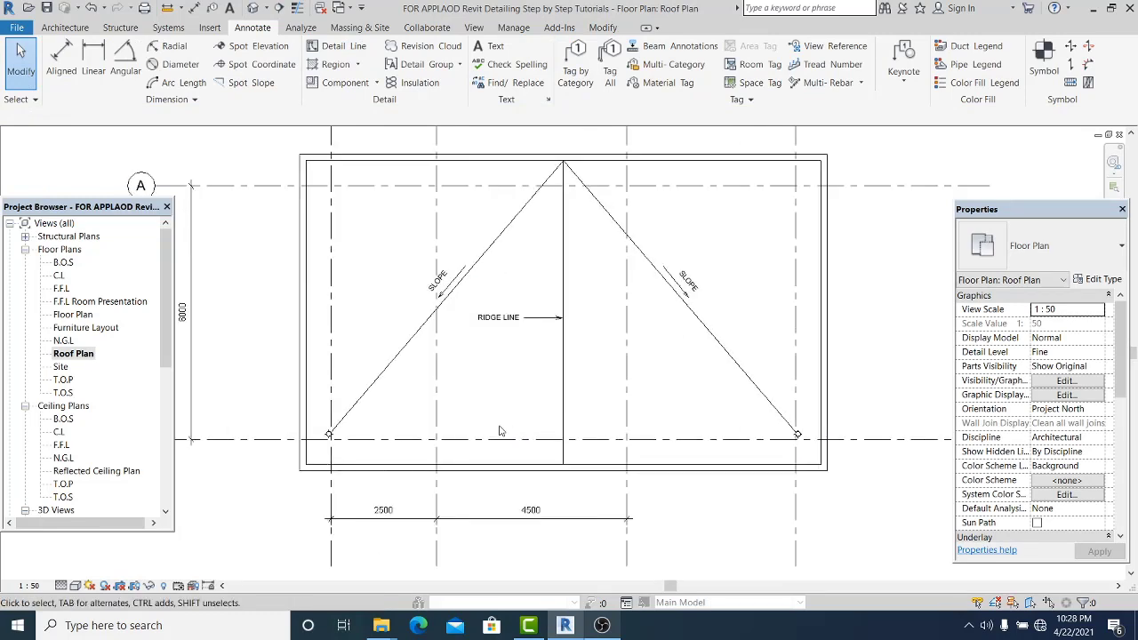
left_click(489, 46)
scroll(539, 414, "up", 2)
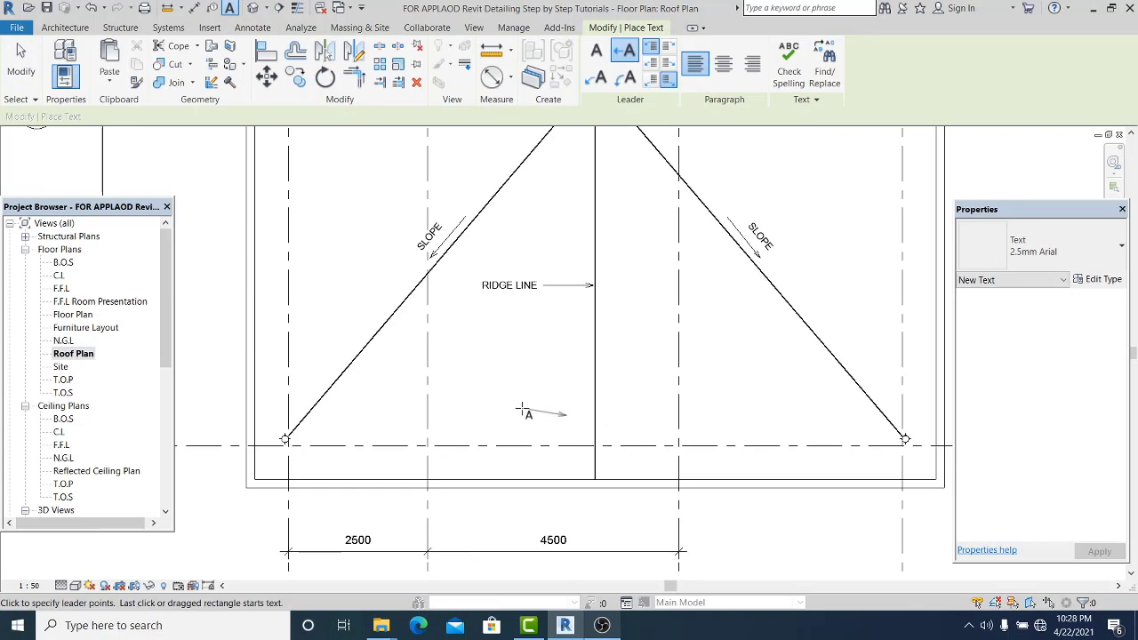
key("Escape")
key("Escape")
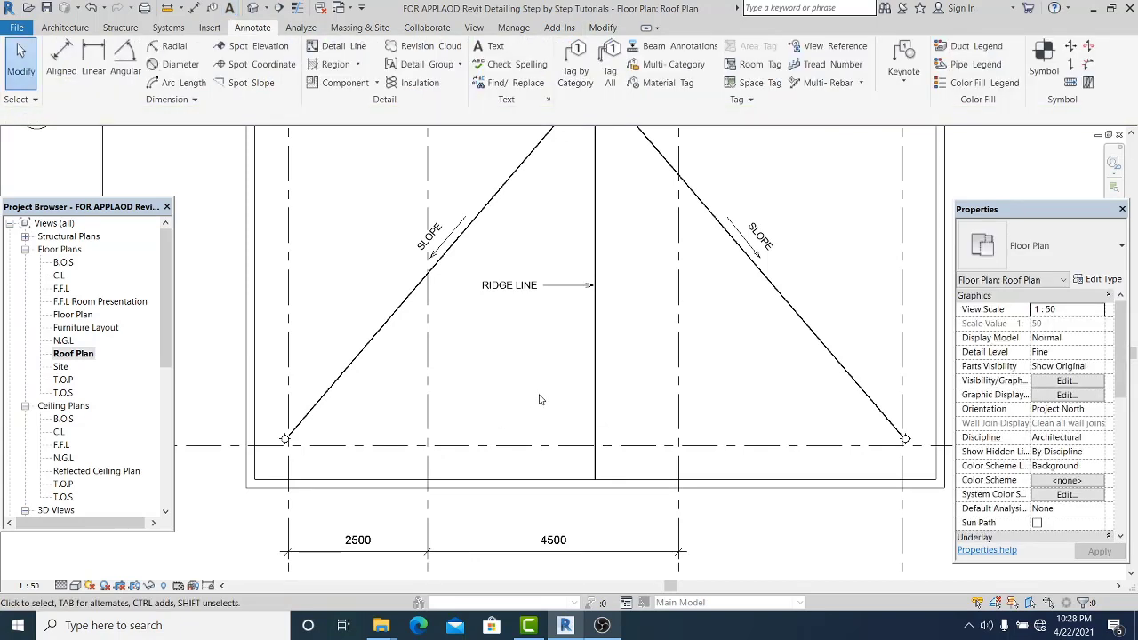
- Add a SLOPE text note with a horizontal leader arrow pointing away from the ridge line, below the RIDGE LINE note
left_click(489, 46)
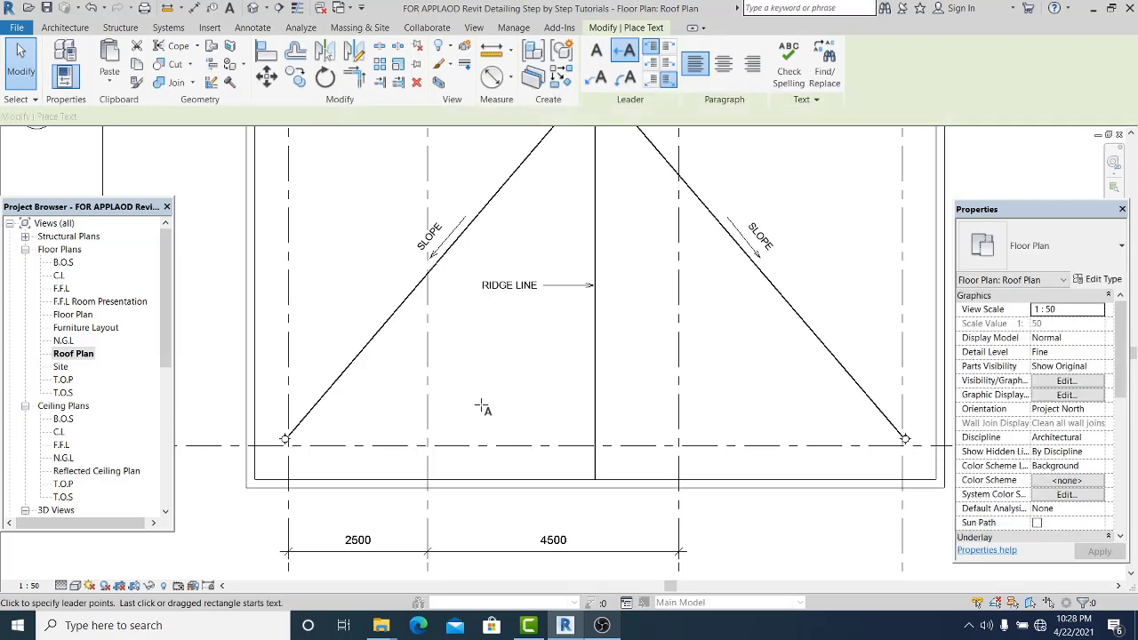
left_click(532, 407)
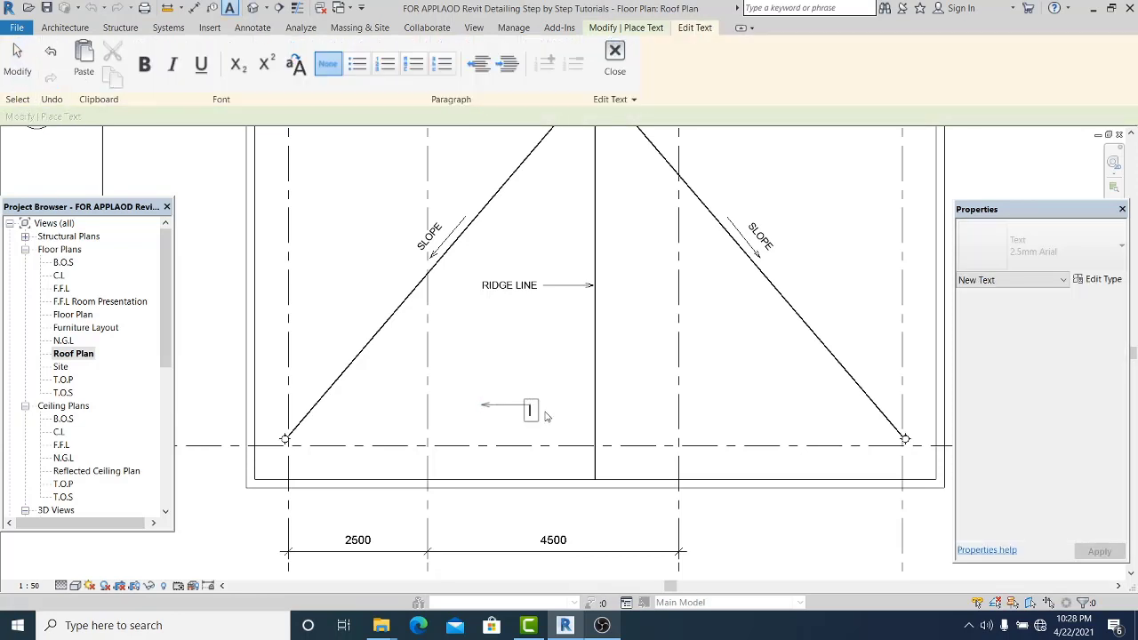
left_click(622, 412)
key("Escape")
key("Escape")
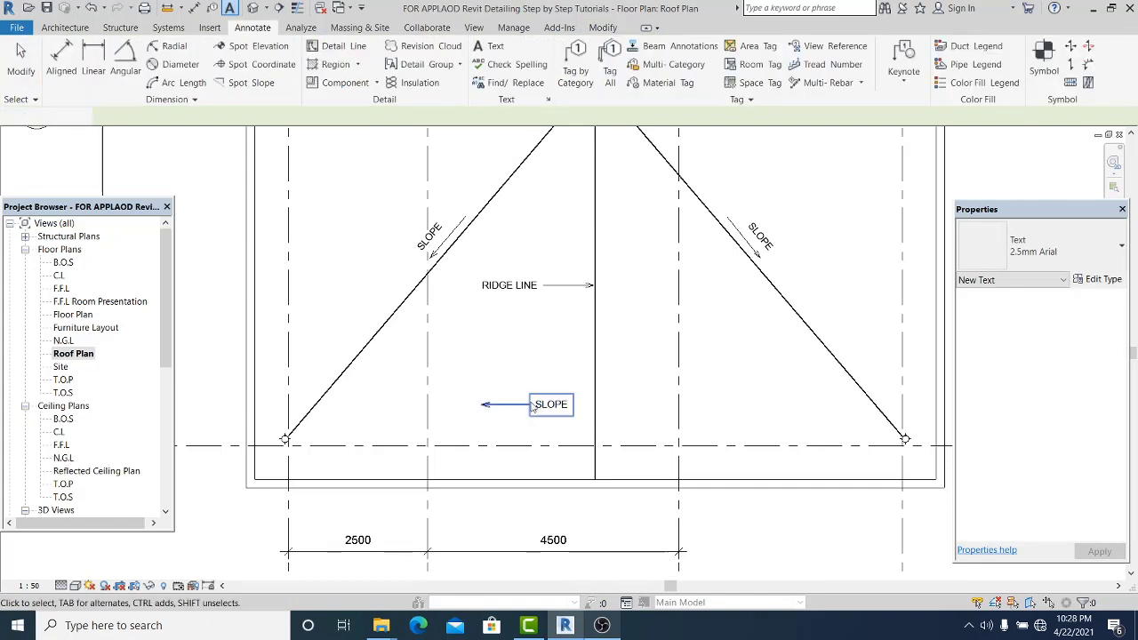
- Mirror the horizontal SLOPE note about the ridge line to label the right-hand roof half
left_click(538, 406)
key("Escape")
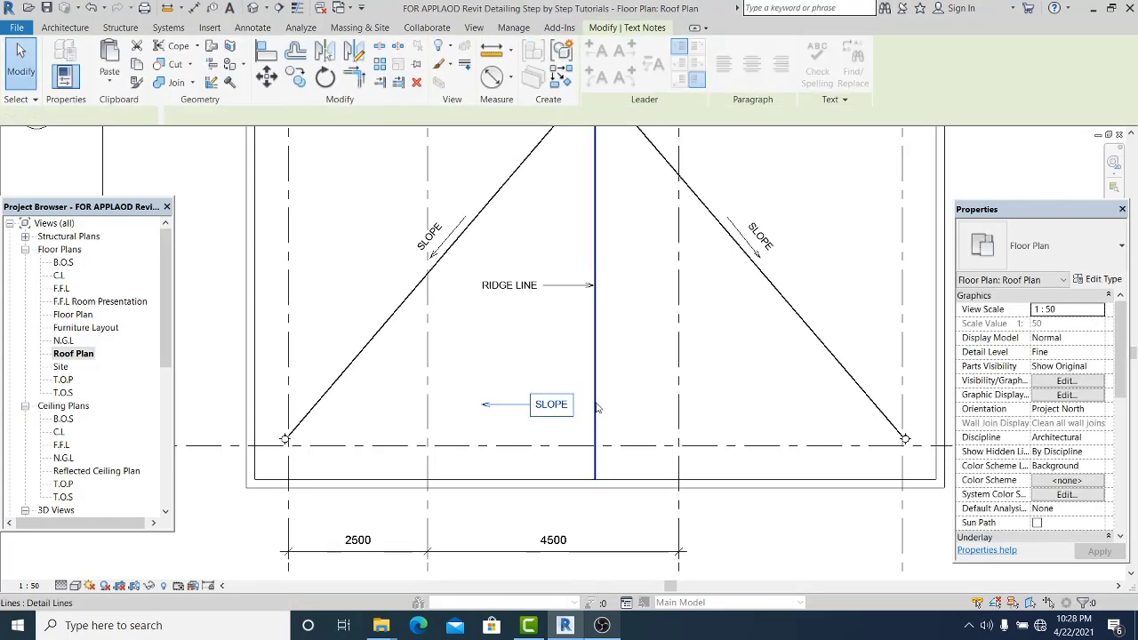
left_click(596, 407)
key("Escape")
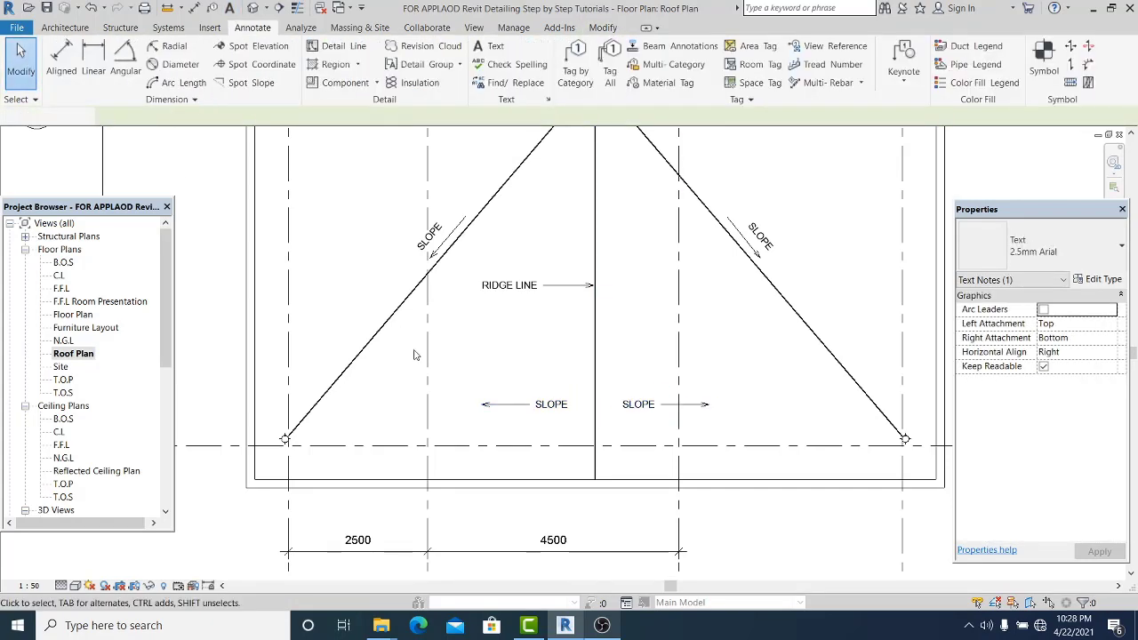
- Examine the whole Roof Plan, including its slope notes, diagonal line ends, grids and dimensions
scroll(416, 355, "down", 3)
middle_click_drag(528, 427, 510, 423)
scroll(631, 485, "up", 1)
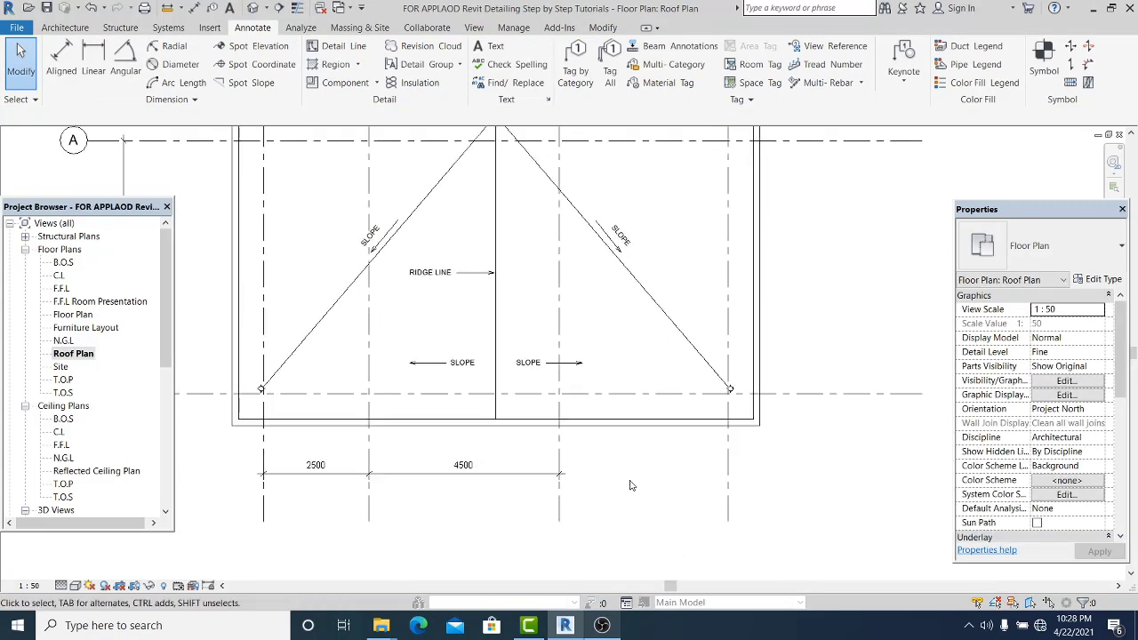
scroll(631, 486, "up", 1)
scroll(706, 370, "up", 2)
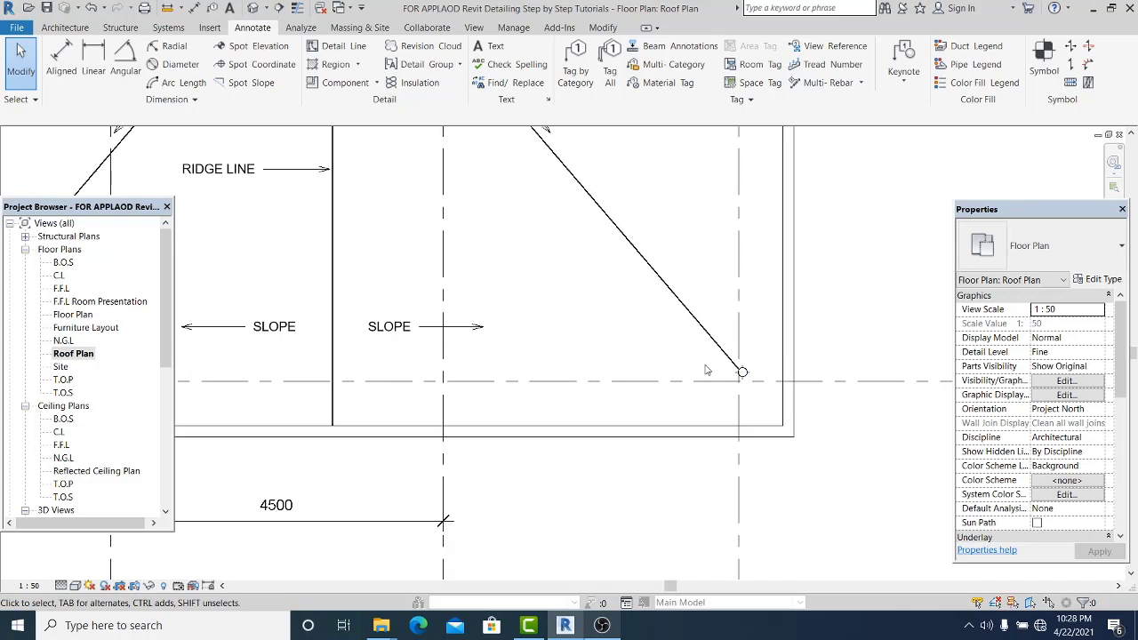
scroll(706, 370, "down", 4)
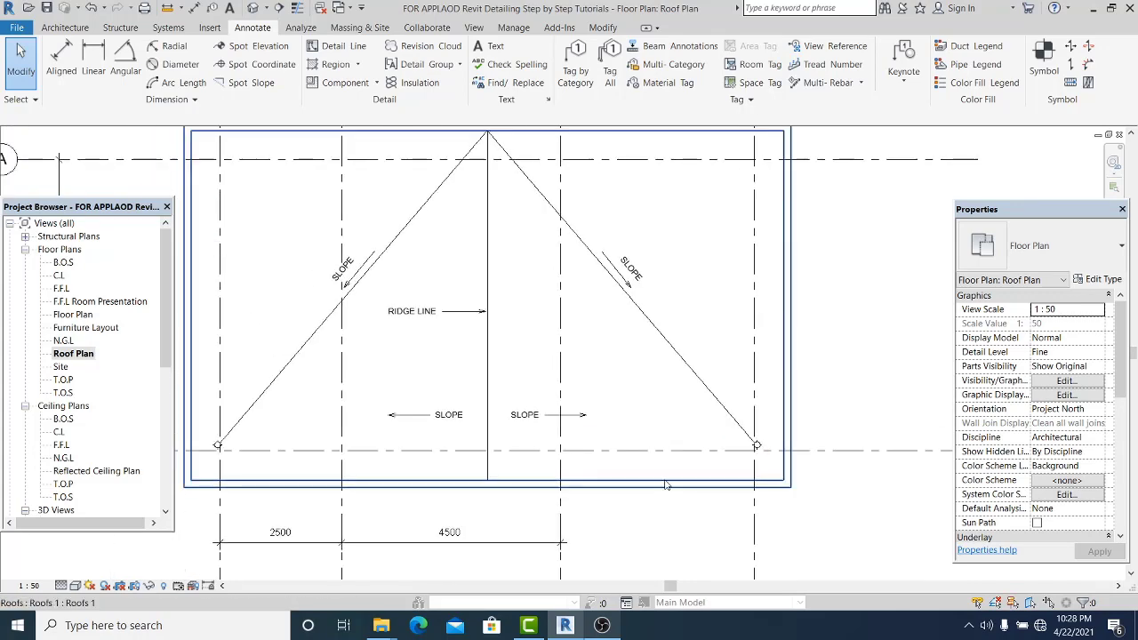
scroll(852, 289, "down", 4)
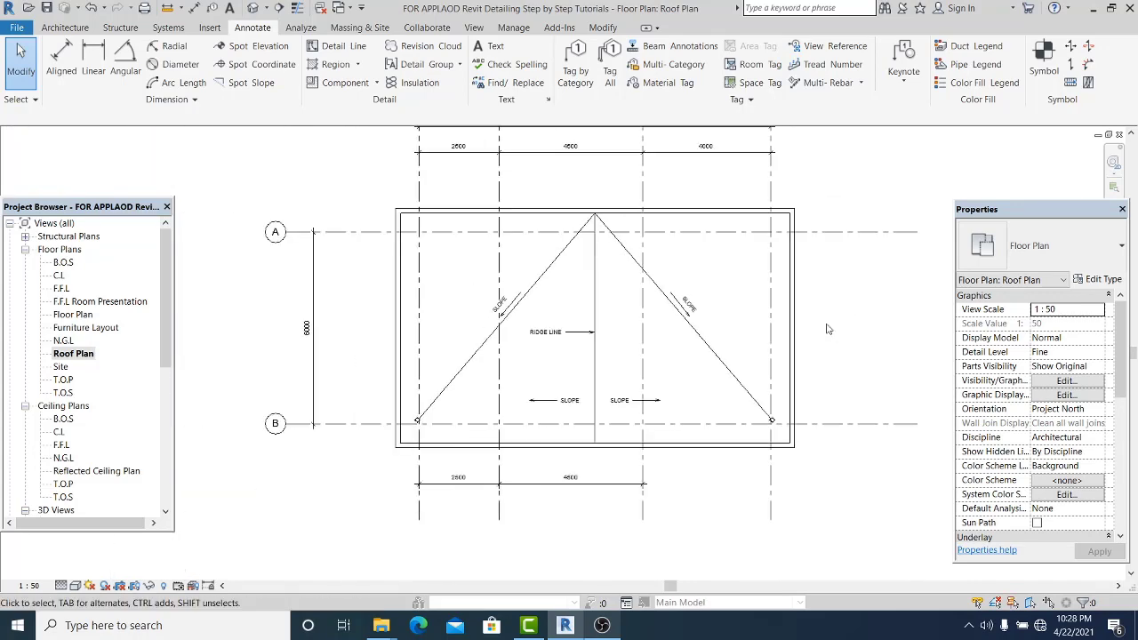
middle_click_drag(787, 347, 780, 366)
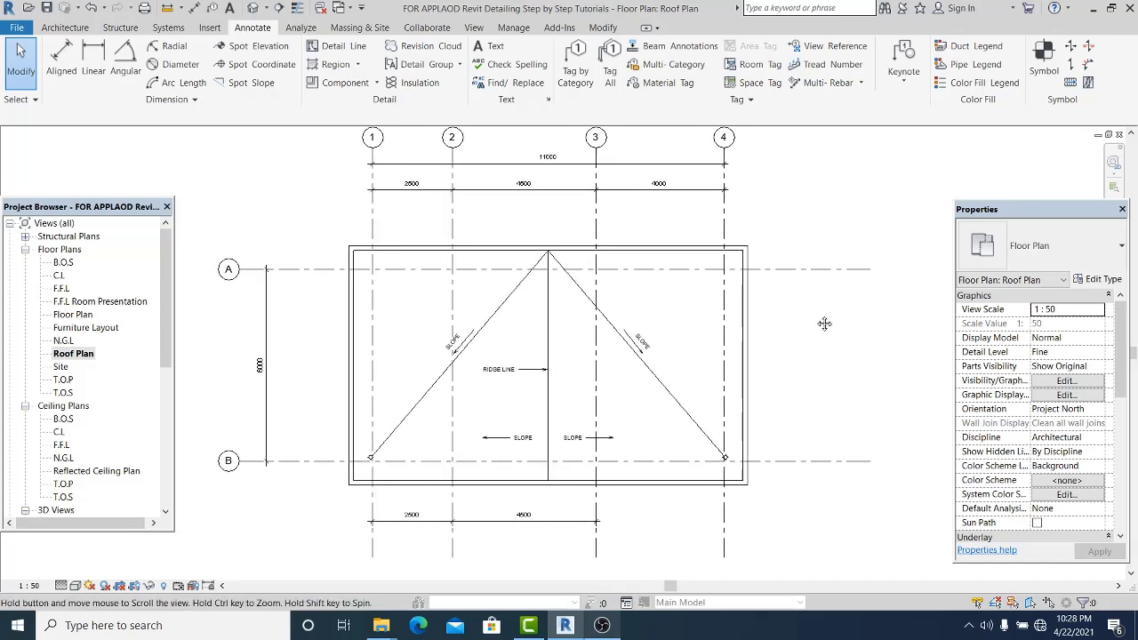
middle_click_drag(817, 322, 818, 345)
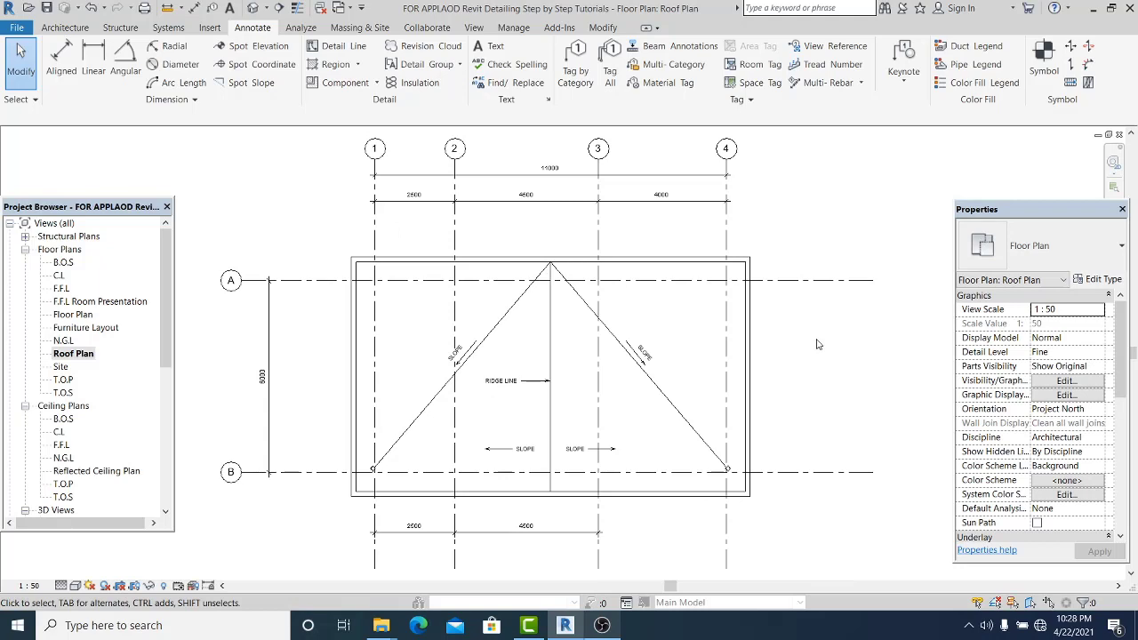
middle_click_drag(817, 344, 793, 345)
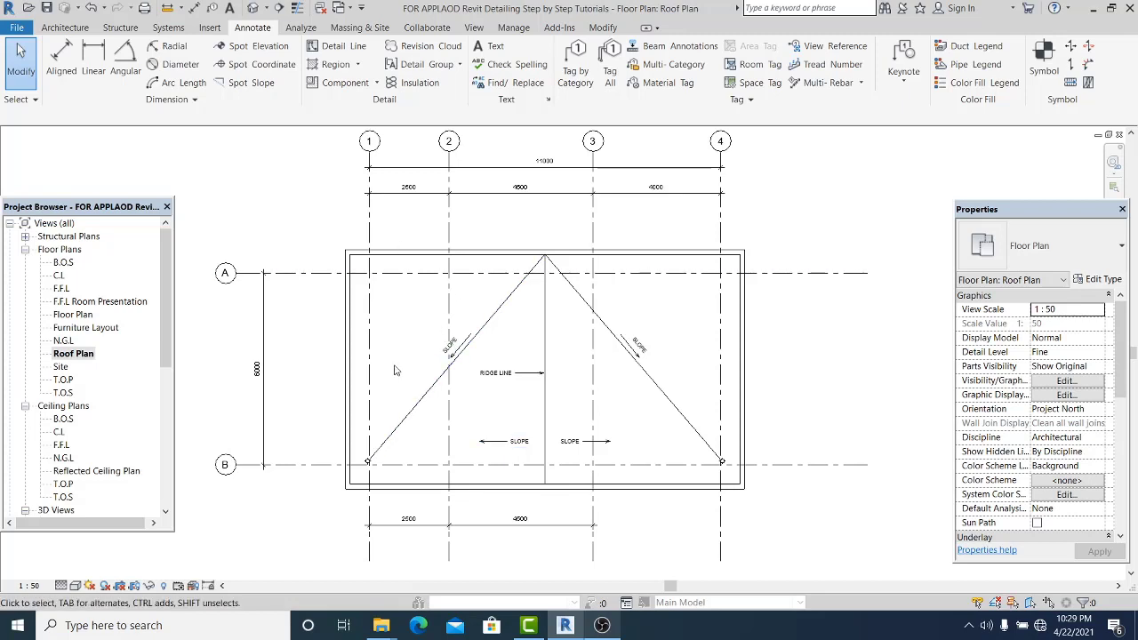
middle_click_drag(462, 368, 482, 398)
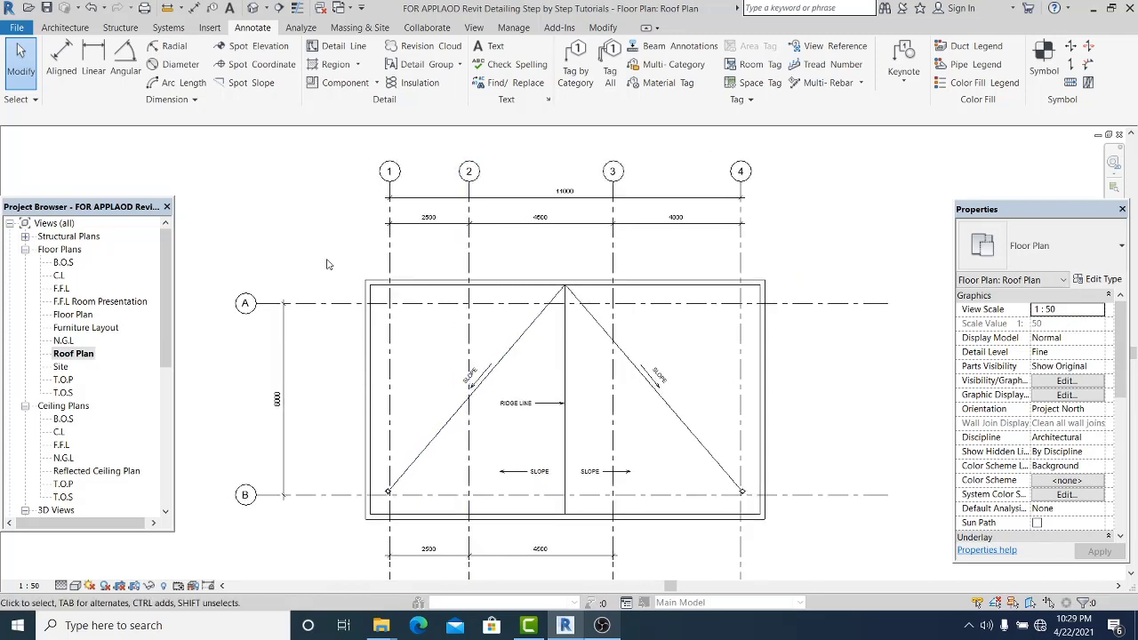
- Add a CONCRETE PARAPET text note above the roof with a two-segment leader pointing to the upper parapet edge between grids 1 and 2
left_click(489, 46)
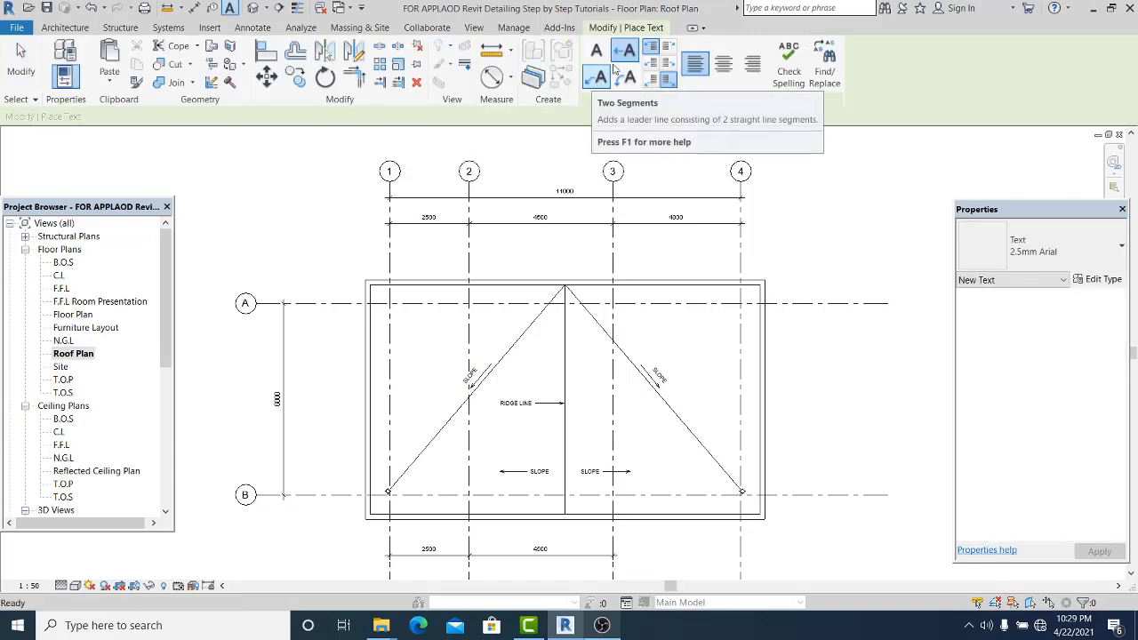
scroll(405, 286, "up", 2)
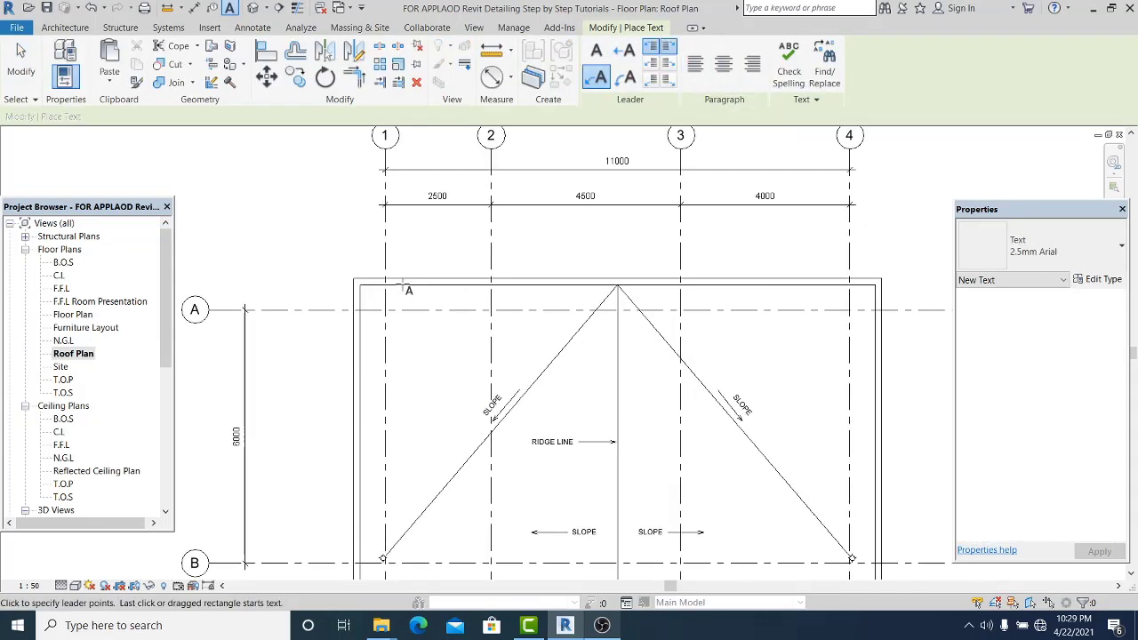
scroll(405, 287, "up", 3)
left_click(423, 281)
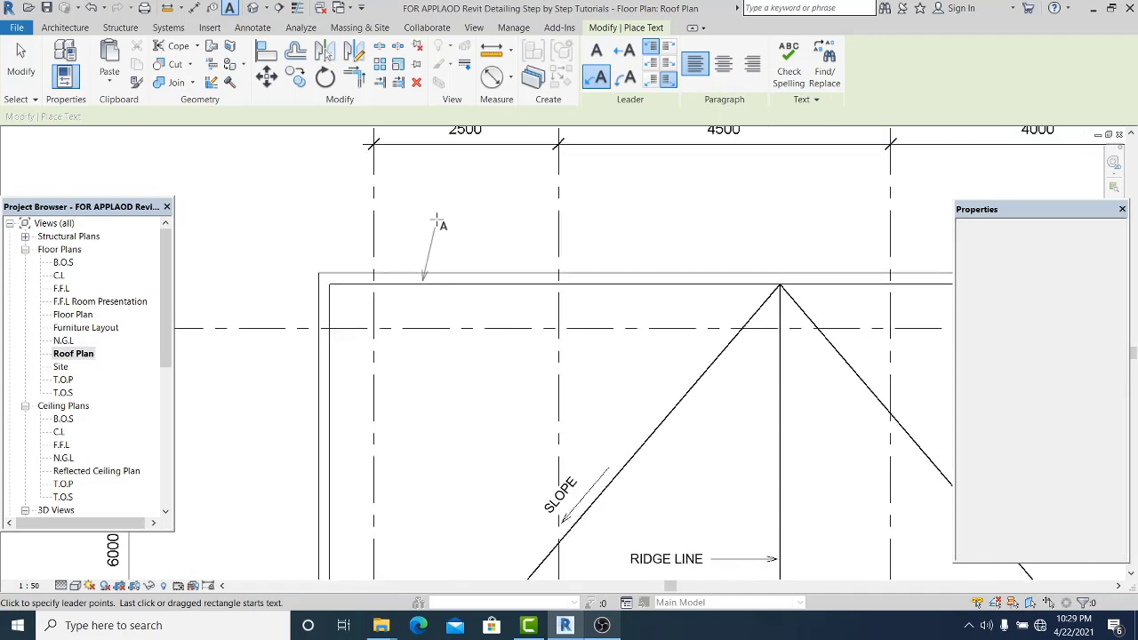
left_click(453, 189)
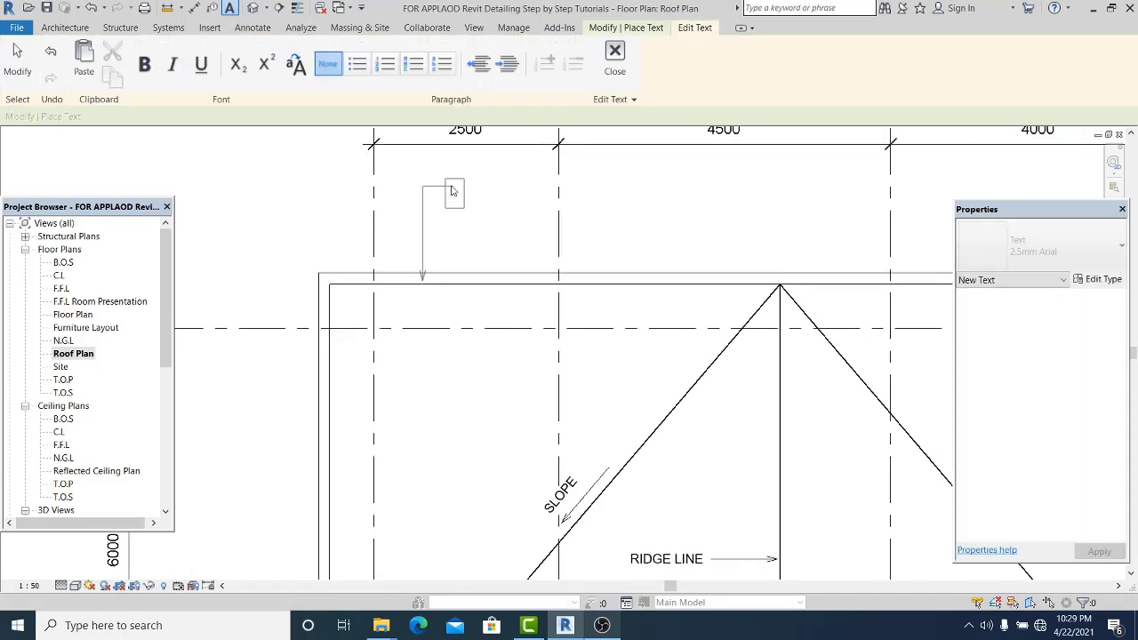
type("SO")
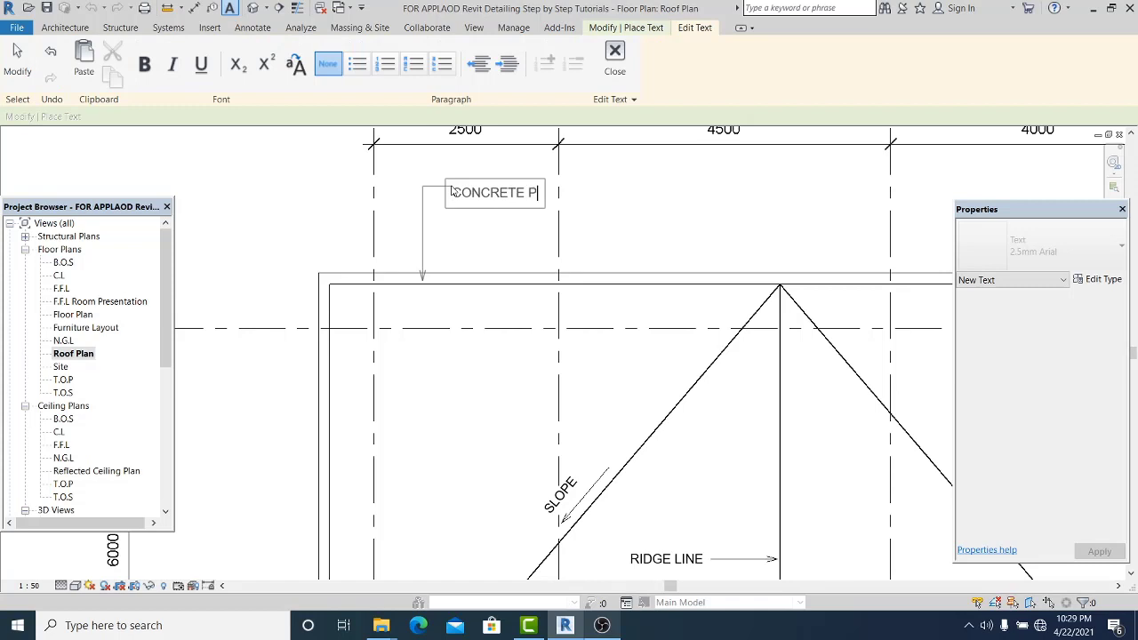
left_click(662, 172)
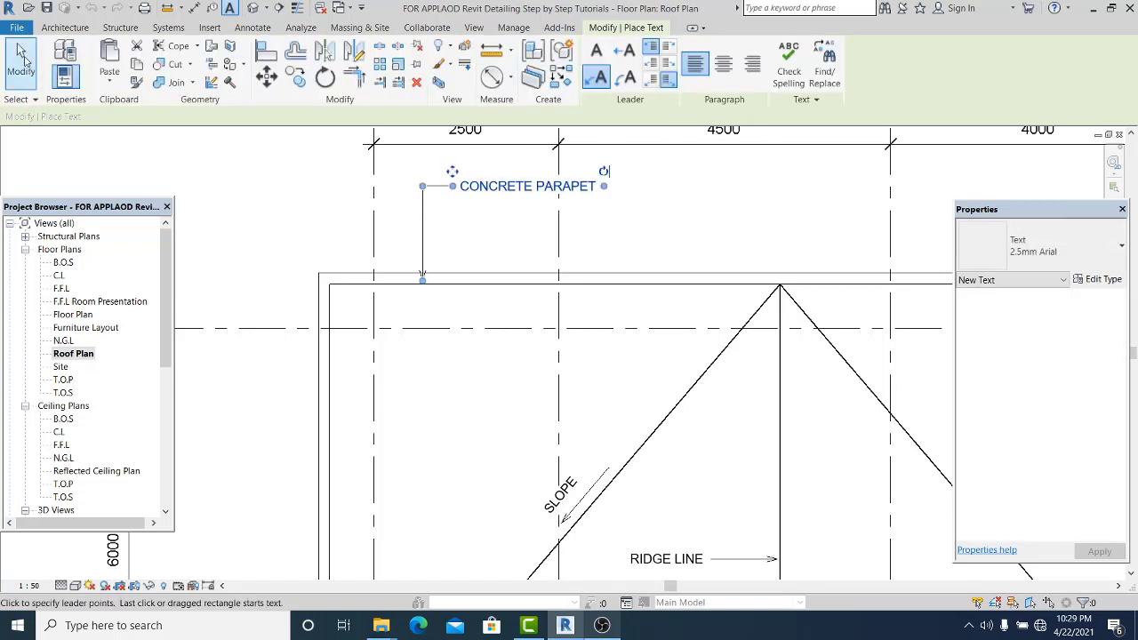
key("Escape")
- Move the CONCRETE PARAPET note horizontally to between grids 2 and 3, and copy it to between grids 3 and 4
left_click(423, 209)
left_click_drag(423, 209, 609, 210)
scroll(495, 254, "down", 2)
middle_click_drag(601, 451, 396, 421)
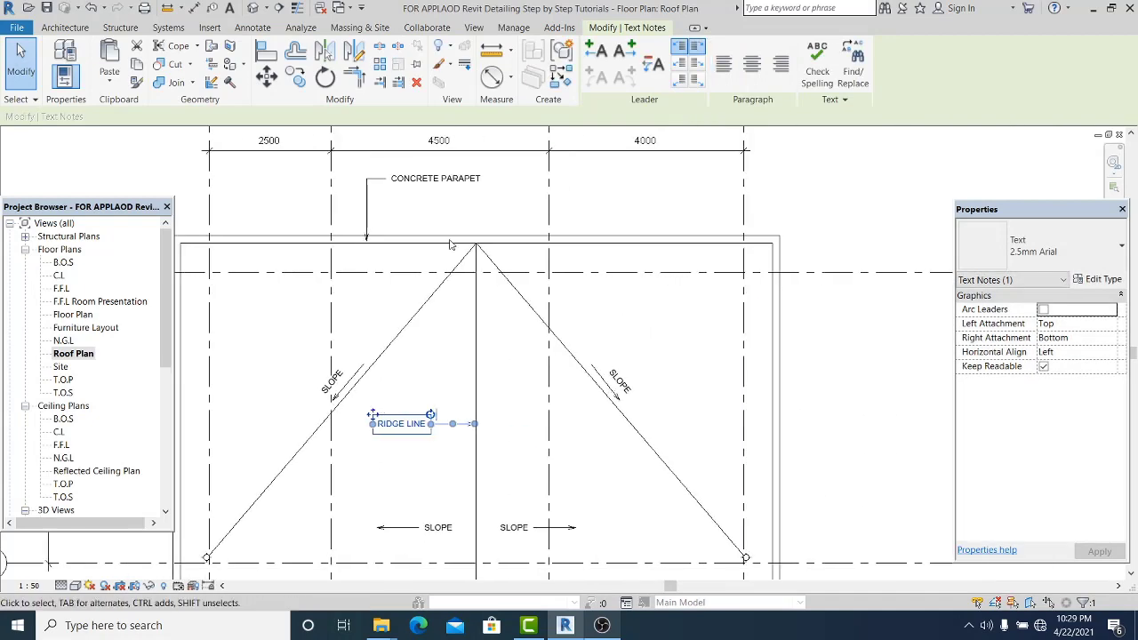
left_click_drag(368, 200, 606, 200, "ctrl")
left_click(650, 223)
- Extend the copied note's leader down past the parapet and adjust its arrow tip to meet grid line A
left_click(605, 240)
left_click_drag(604, 240, 609, 277)
left_click(587, 262)
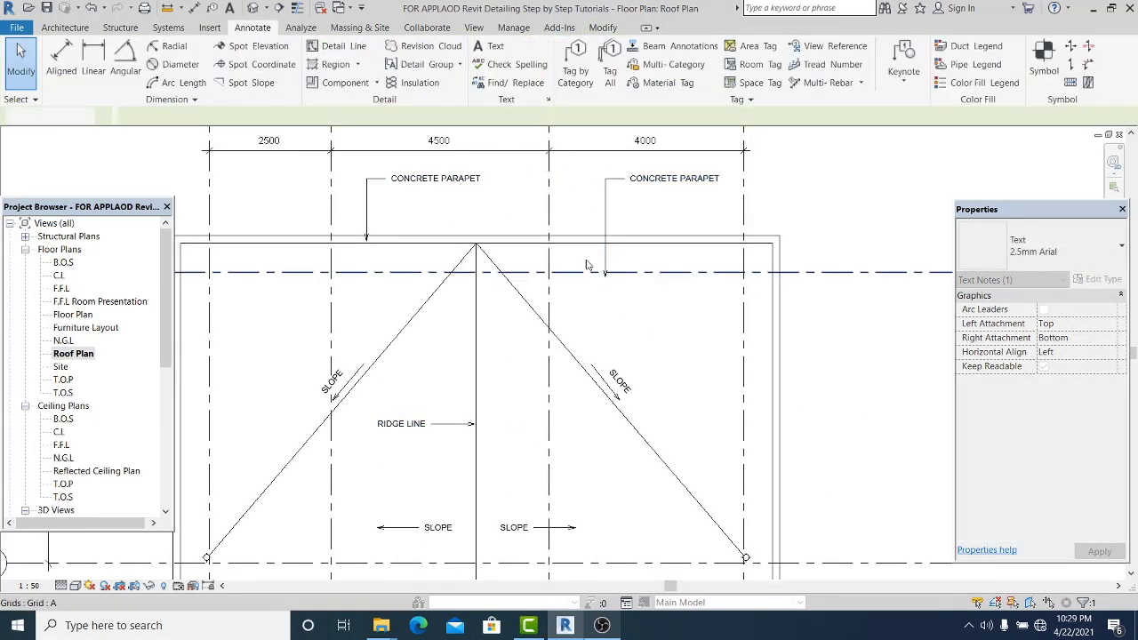
scroll(586, 263, "up", 2)
middle_click_drag(586, 279, 515, 284)
middle_click_drag(620, 353, 576, 330)
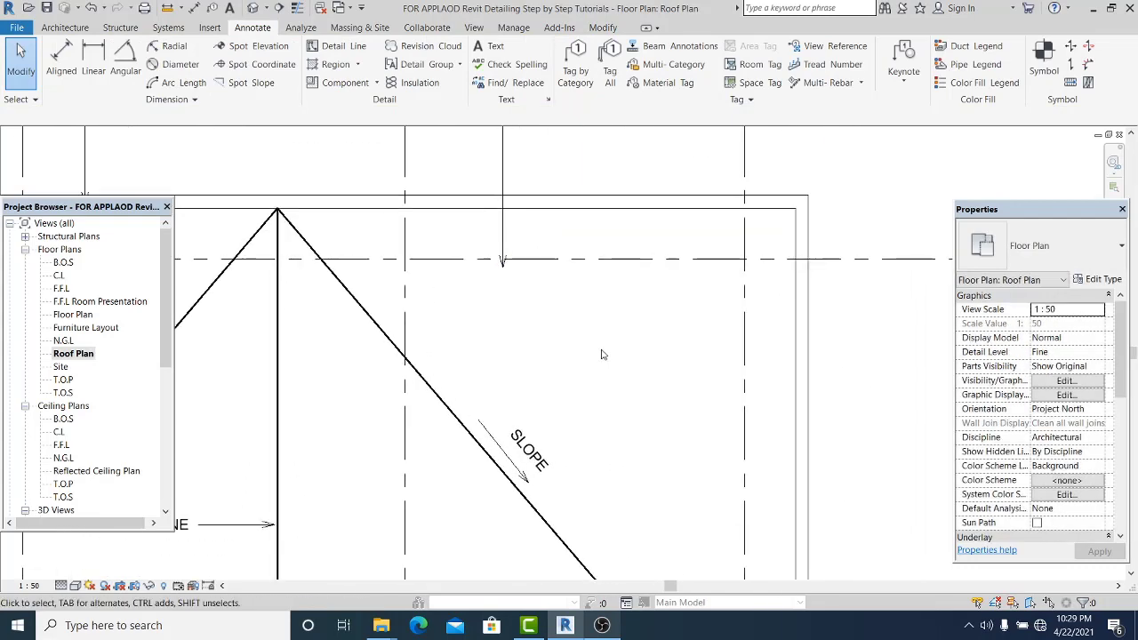
left_click(505, 242)
scroll(524, 298, "up", 1)
left_click_drag(496, 257, 497, 247)
left_click(560, 320)
scroll(561, 321, "down", 1)
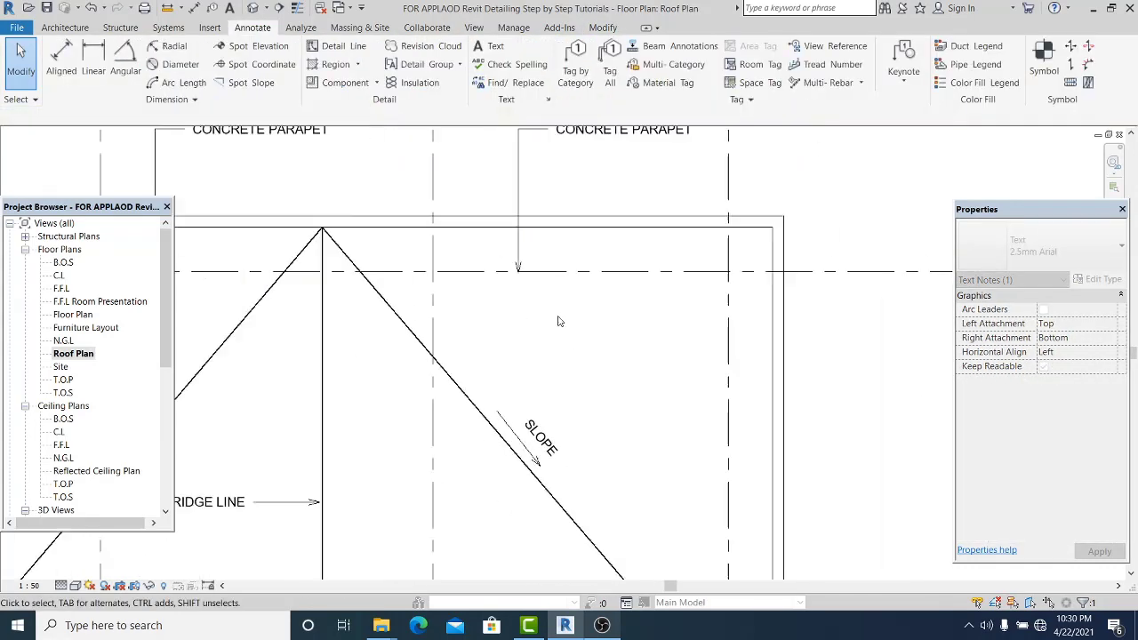
- Change the text of the copied note between grids 3 and 4 to BUILDING LINE
scroll(559, 321, "down", 2)
scroll(590, 211, "up", 2)
double_click(601, 176)
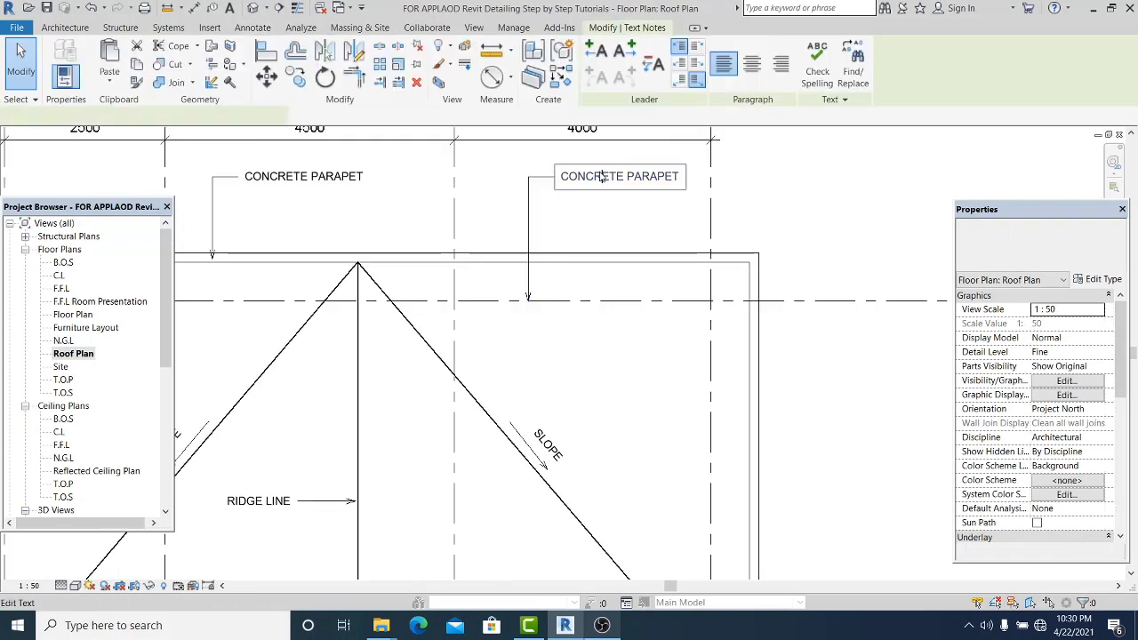
type("BUILDING LINE")
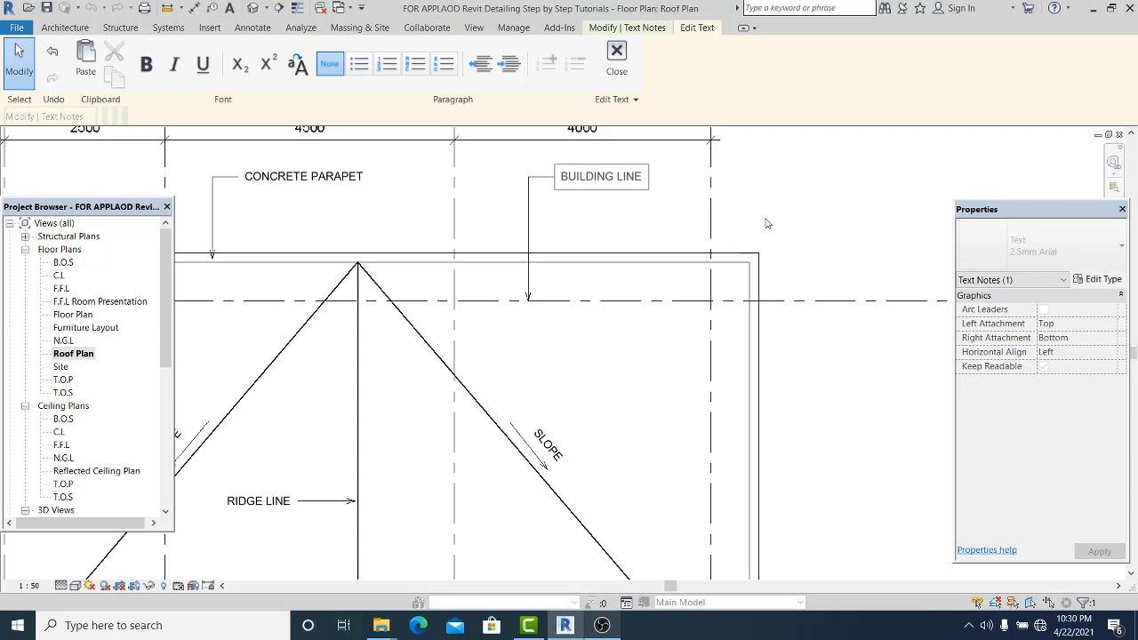
left_click(768, 223)
left_click(767, 224)
scroll(536, 293, "down", 3)
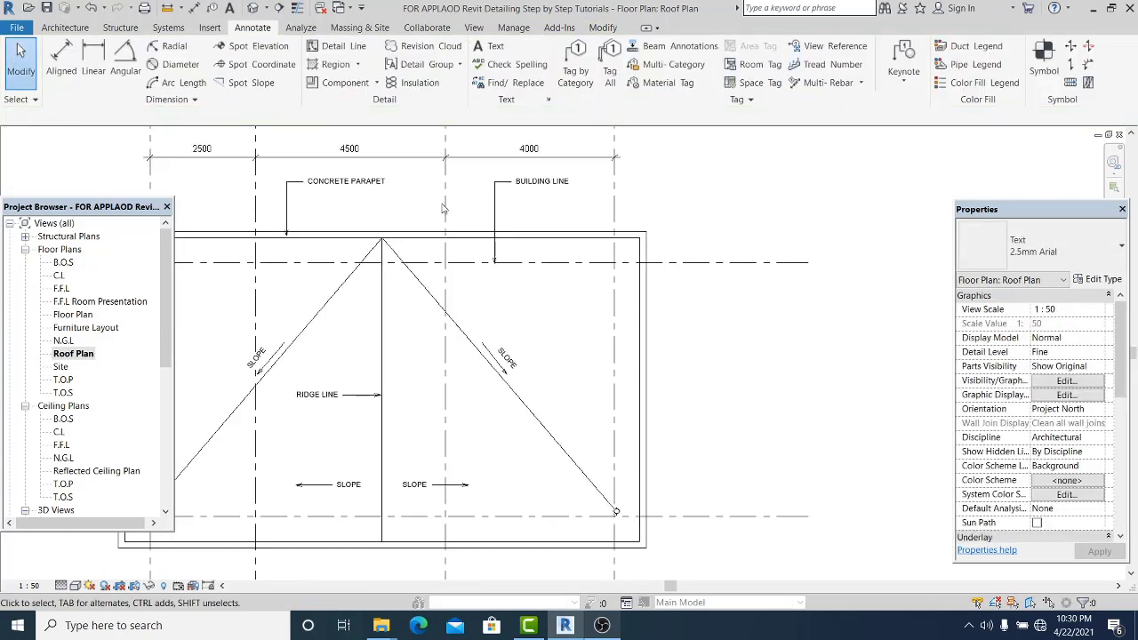
middle_click_drag(334, 234, 378, 255)
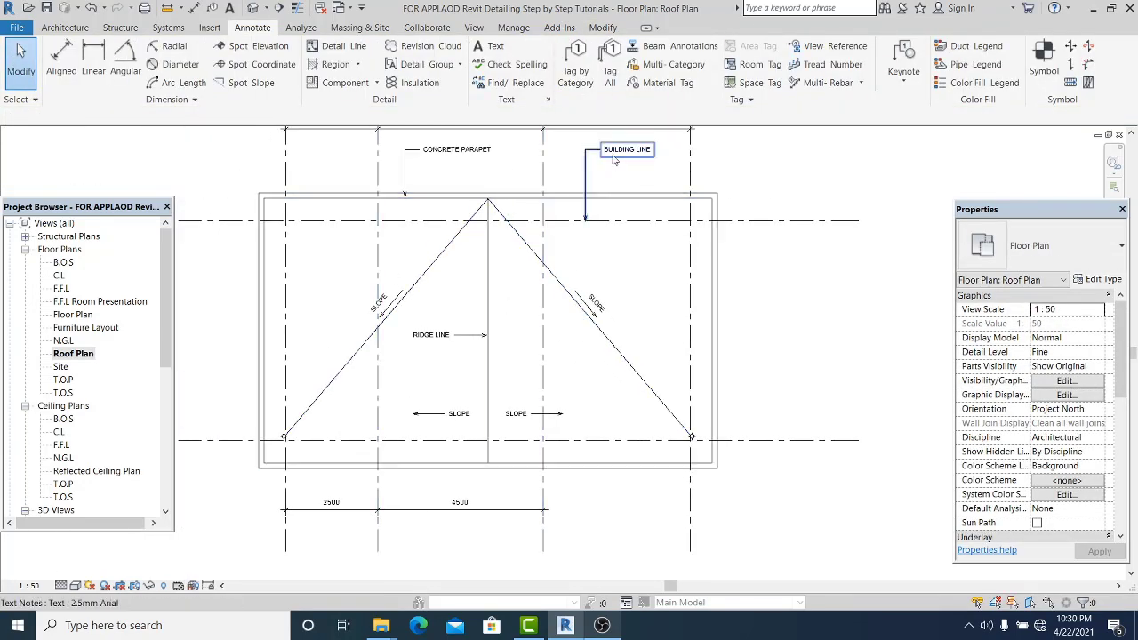
scroll(614, 160, "up", 3)
scroll(625, 163, "down", 3)
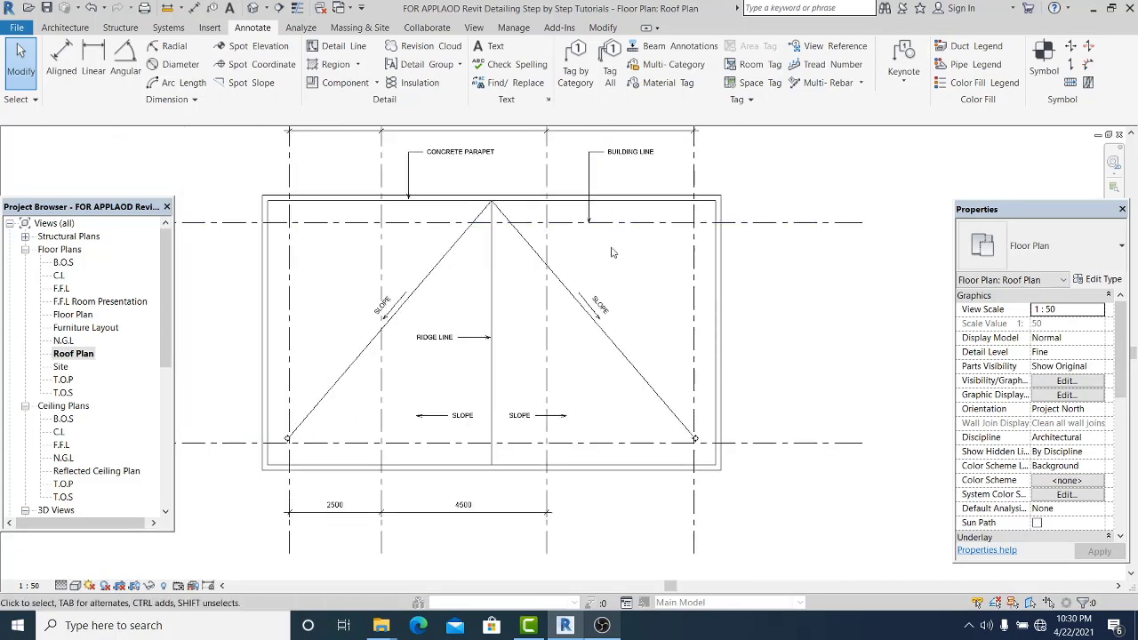
- Draw a Hidden Lines detail rectangle from the grid A–1 intersection to the grid B–4 intersection to mark the building line
left_click(355, 52)
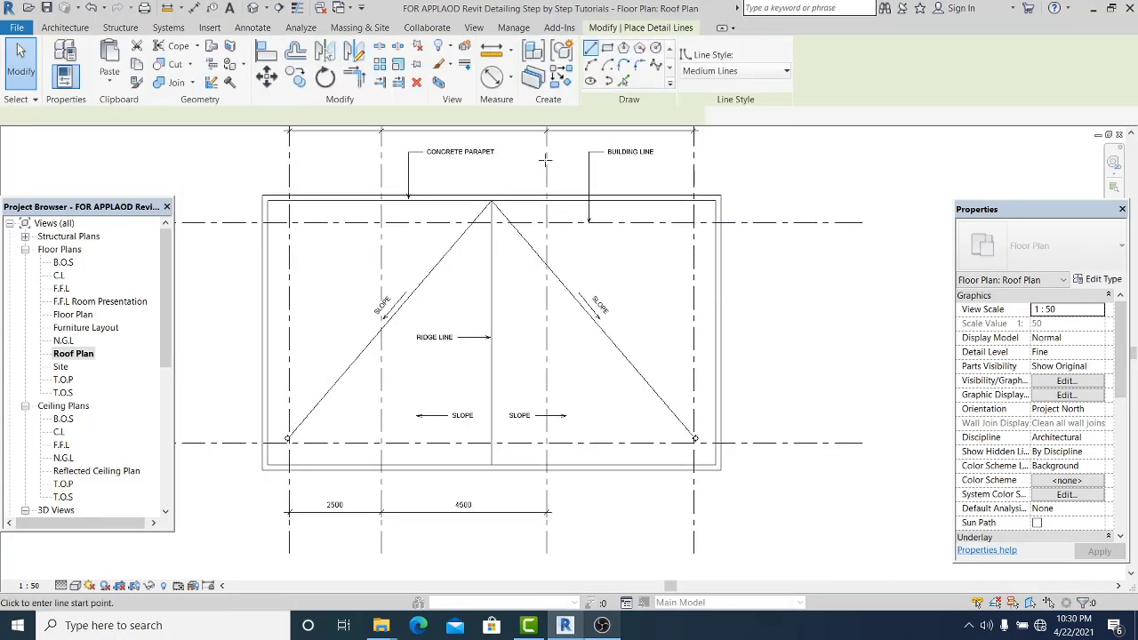
left_click(698, 71)
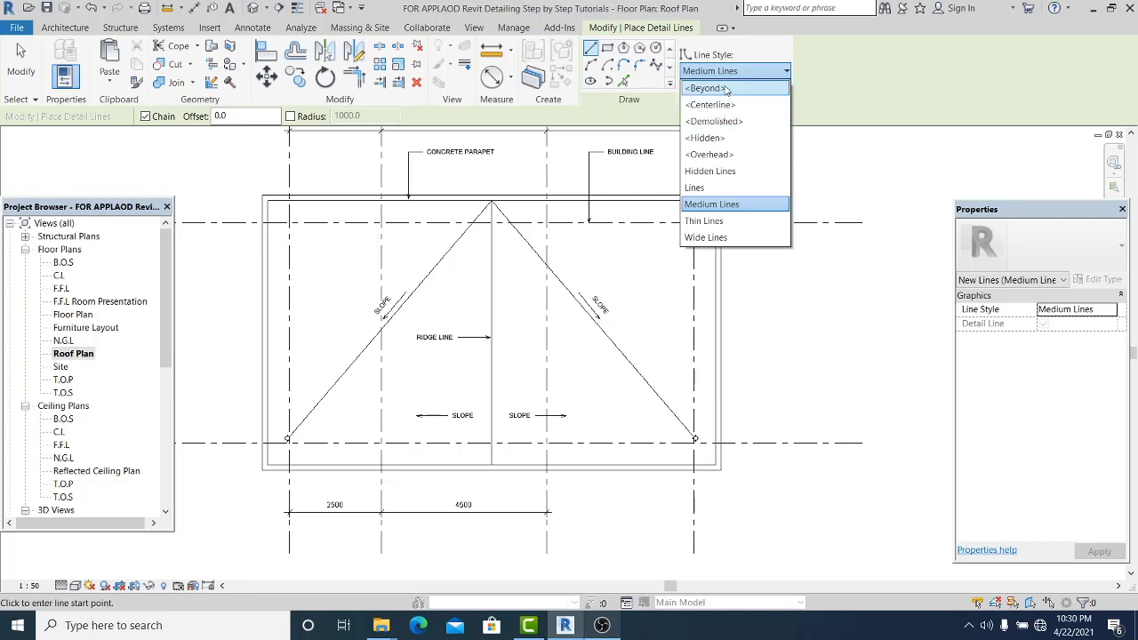
left_click(725, 172)
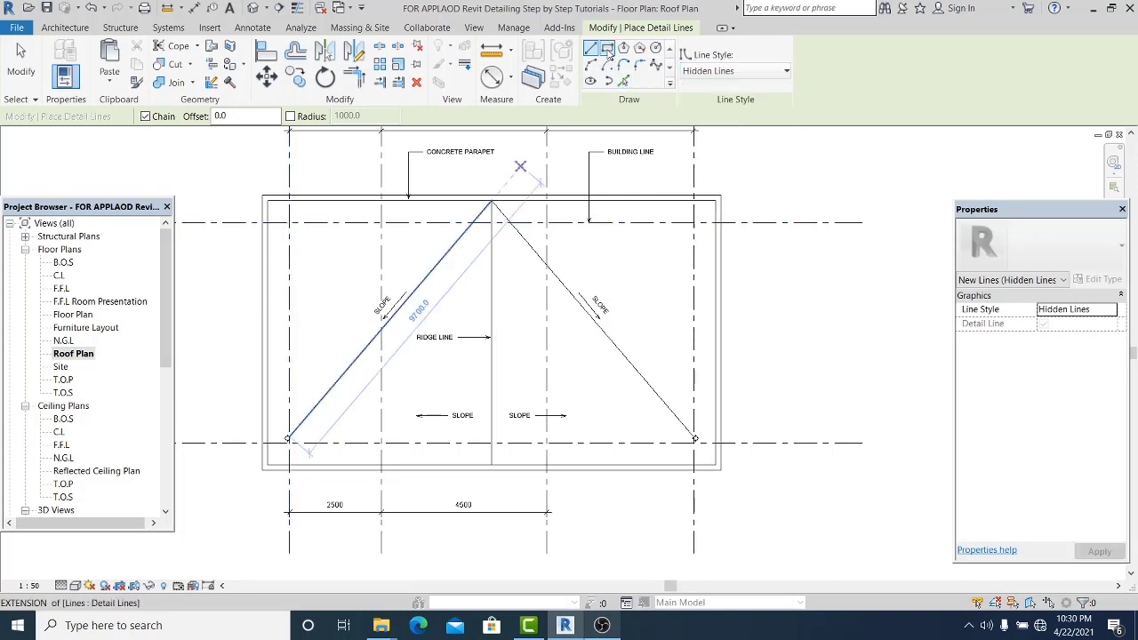
left_click(607, 48)
left_click(289, 222)
scroll(672, 414, "up", 2)
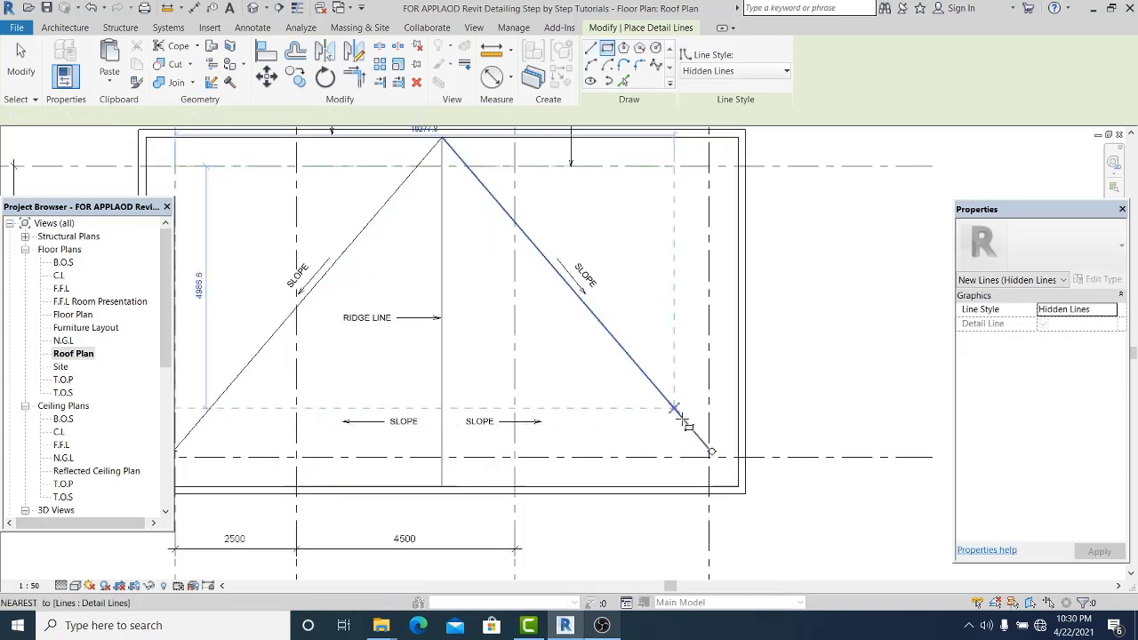
scroll(711, 452, "up", 3)
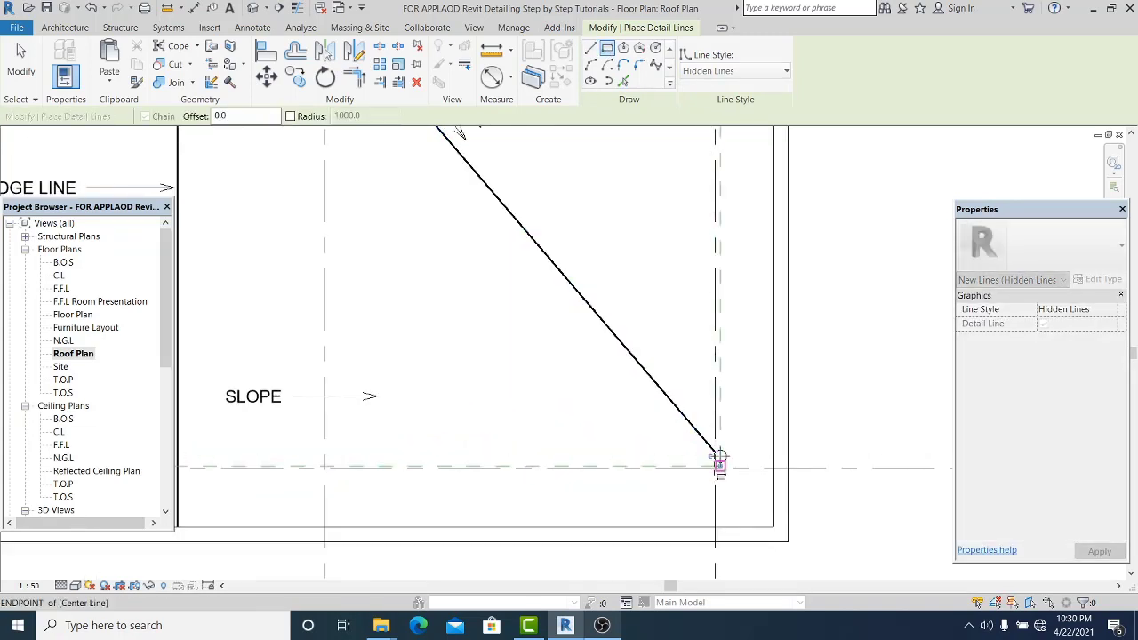
scroll(716, 467, "up", 3)
left_click(716, 468)
scroll(642, 408, "down", 4)
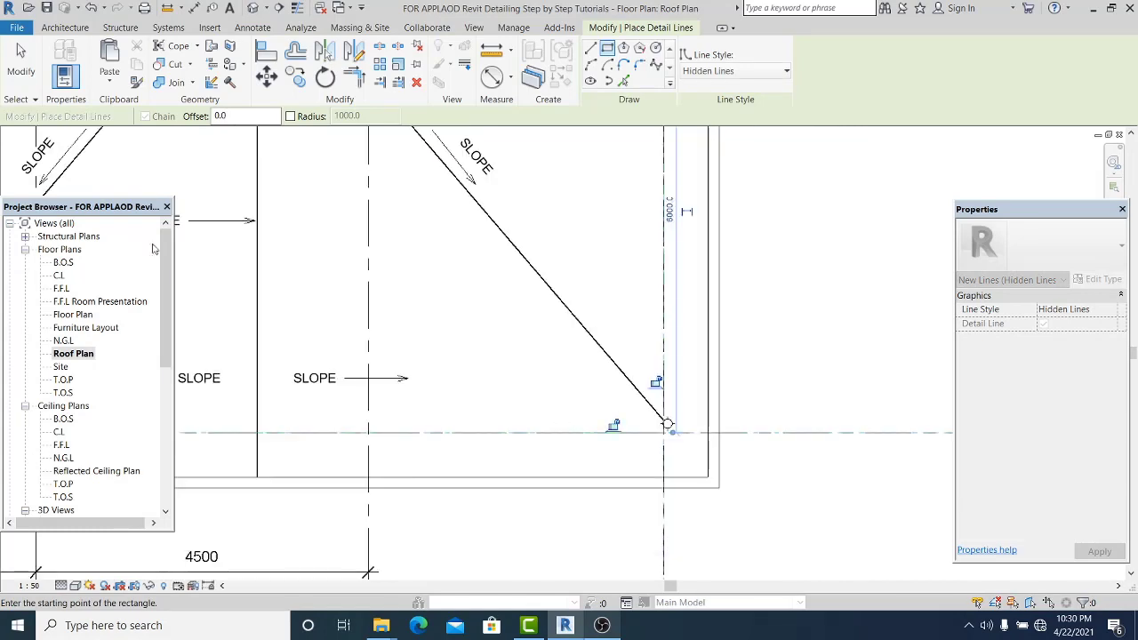
left_click(21, 62)
scroll(543, 264, "down", 3)
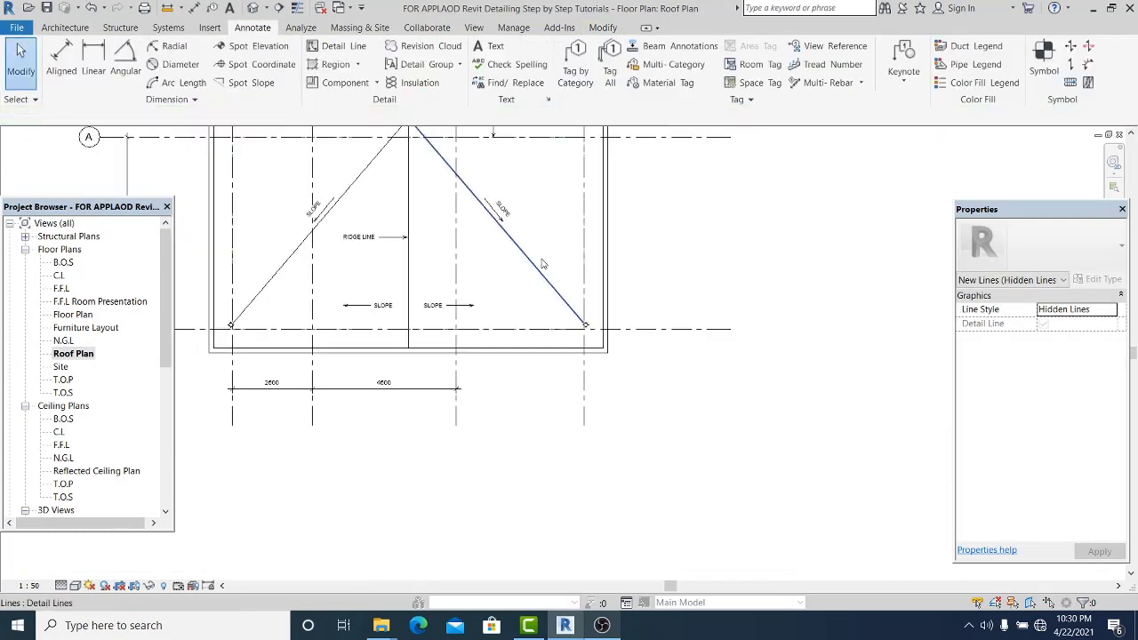
- Place an aligned dimension string right of the roof, from the lower outer parapet edge through grids B and A to the upper edge
middle_click_drag(598, 285, 587, 292)
scroll(602, 336, "down", 1)
middle_click_drag(602, 350, 662, 455)
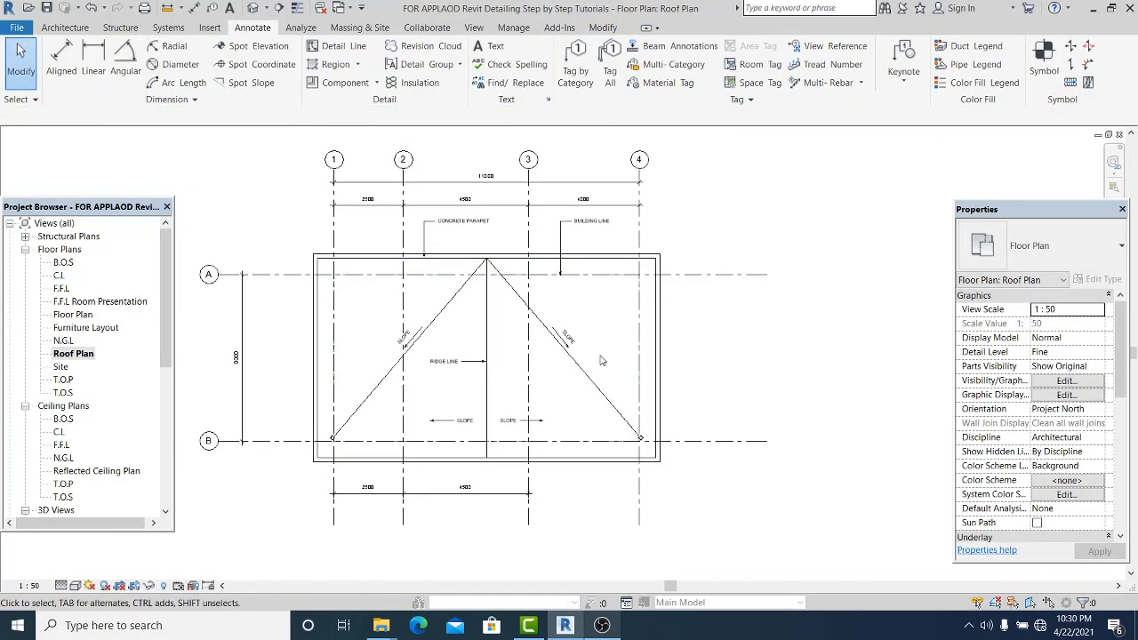
middle_click_drag(608, 363, 615, 349)
scroll(624, 285, "up", 4)
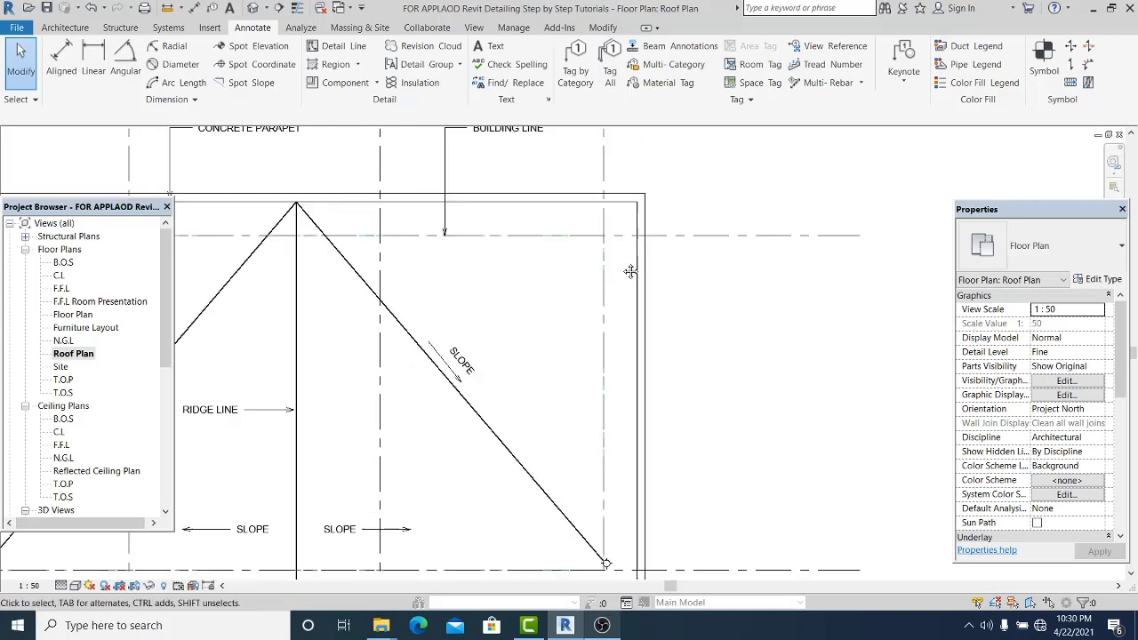
key("i")
scroll(687, 383, "down", 2)
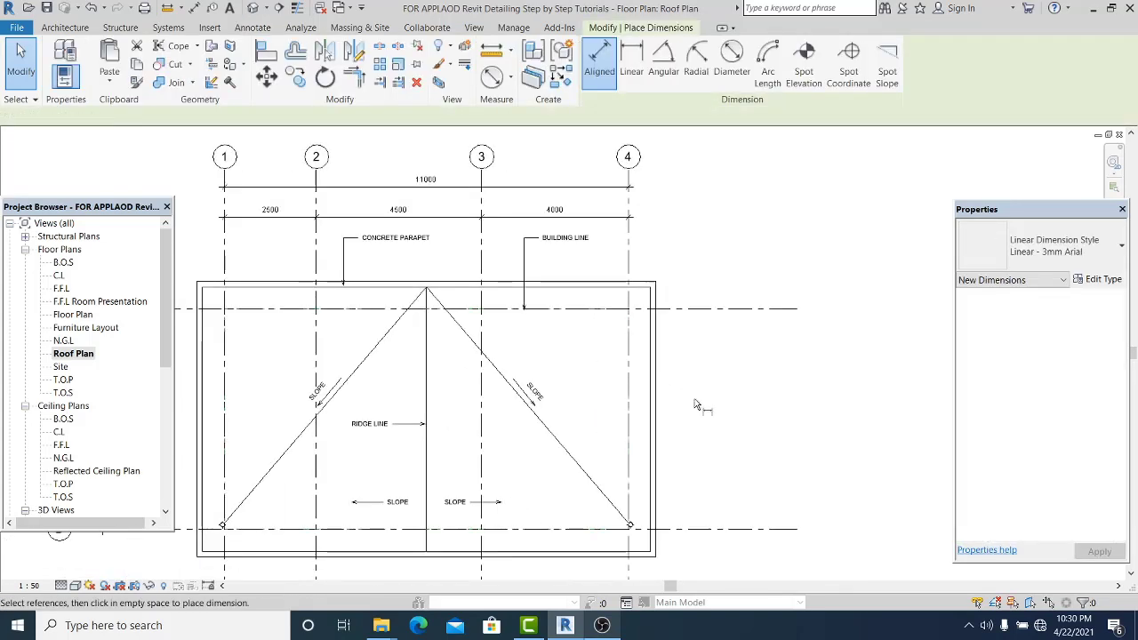
middle_click_drag(699, 405, 692, 343)
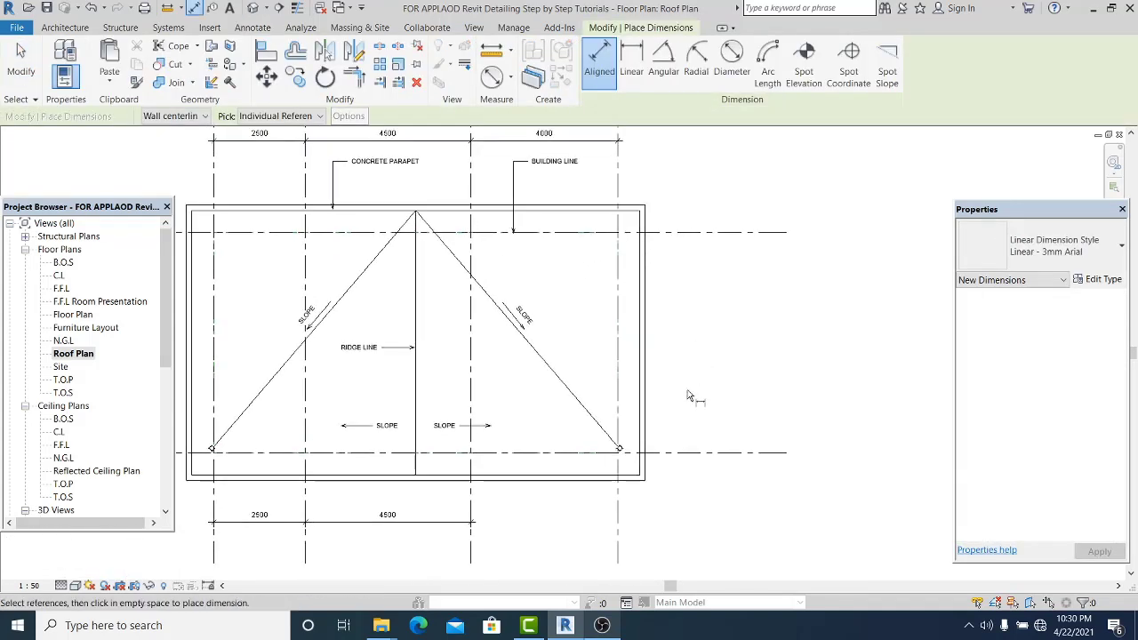
scroll(665, 452, "up", 2)
scroll(621, 500, "up", 2)
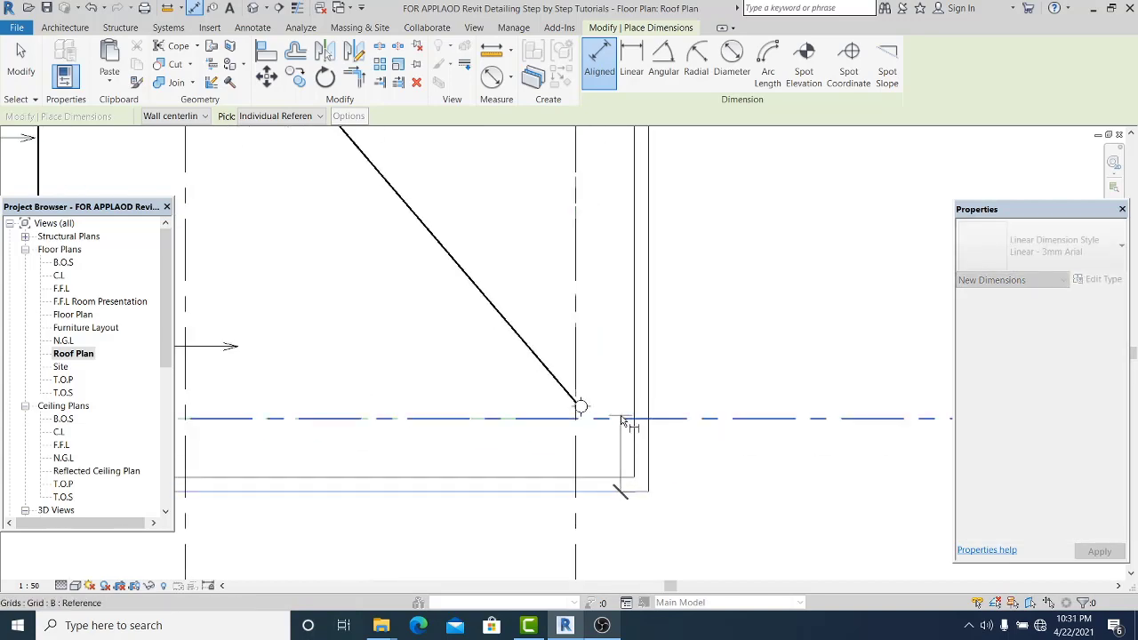
scroll(622, 422, "down", 4)
scroll(604, 240, "up", 3)
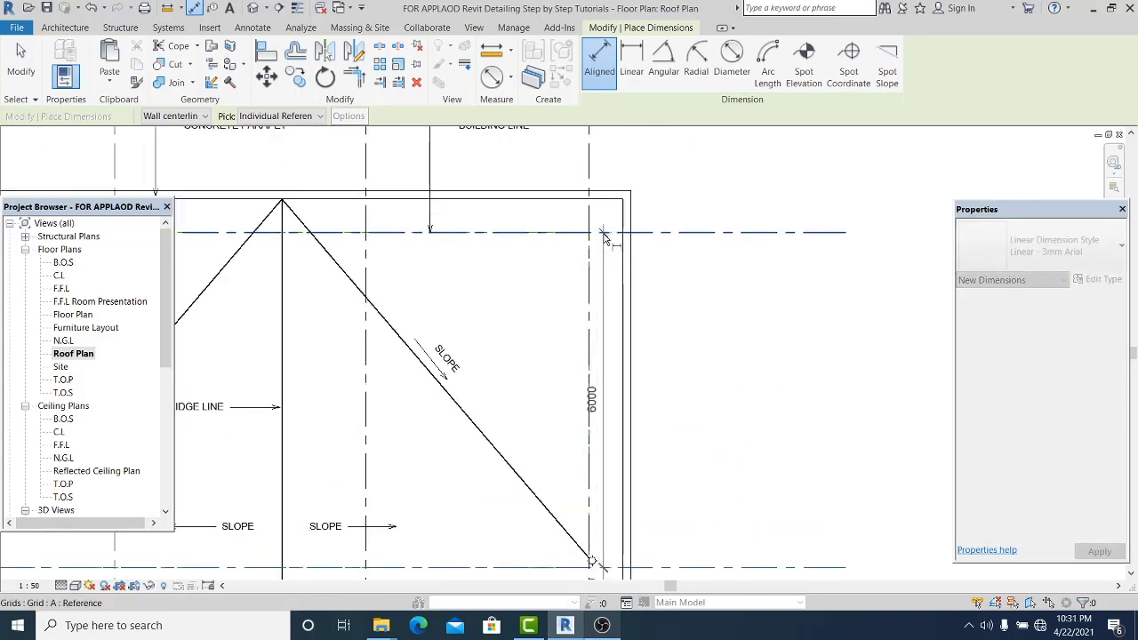
scroll(604, 238, "up", 1)
left_click(603, 191)
scroll(622, 231, "down", 3)
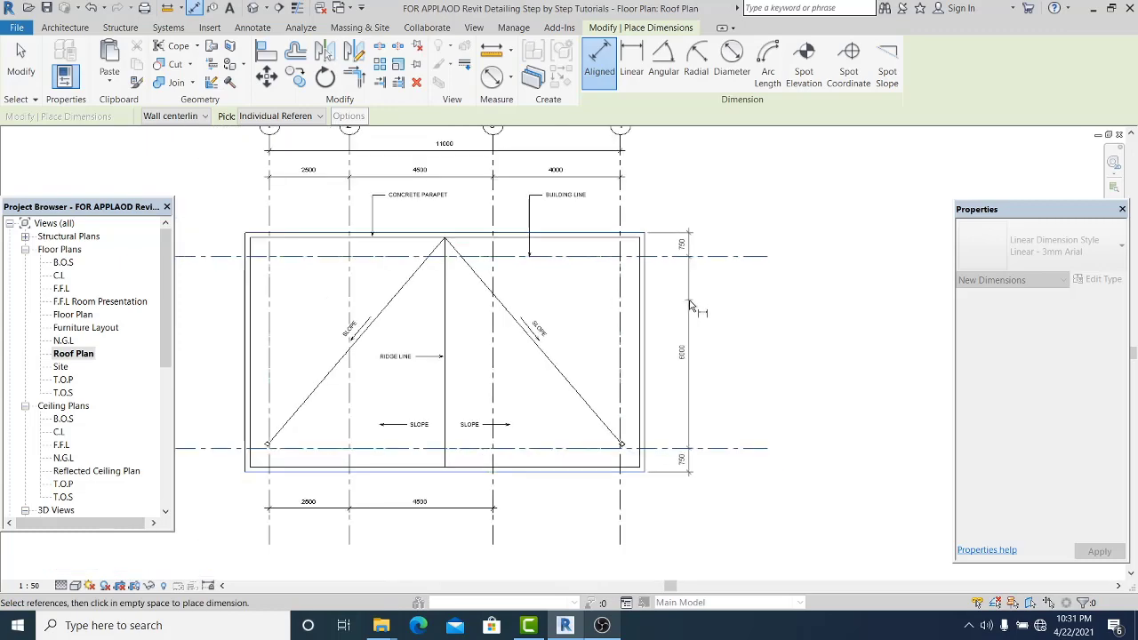
left_click(709, 309)
- Place an aligned dimension string below the roof from the left outer parapet edge through grids 1 and 4 to the right outer edge
scroll(600, 376, "up", 1)
middle_click_drag(581, 389, 646, 364)
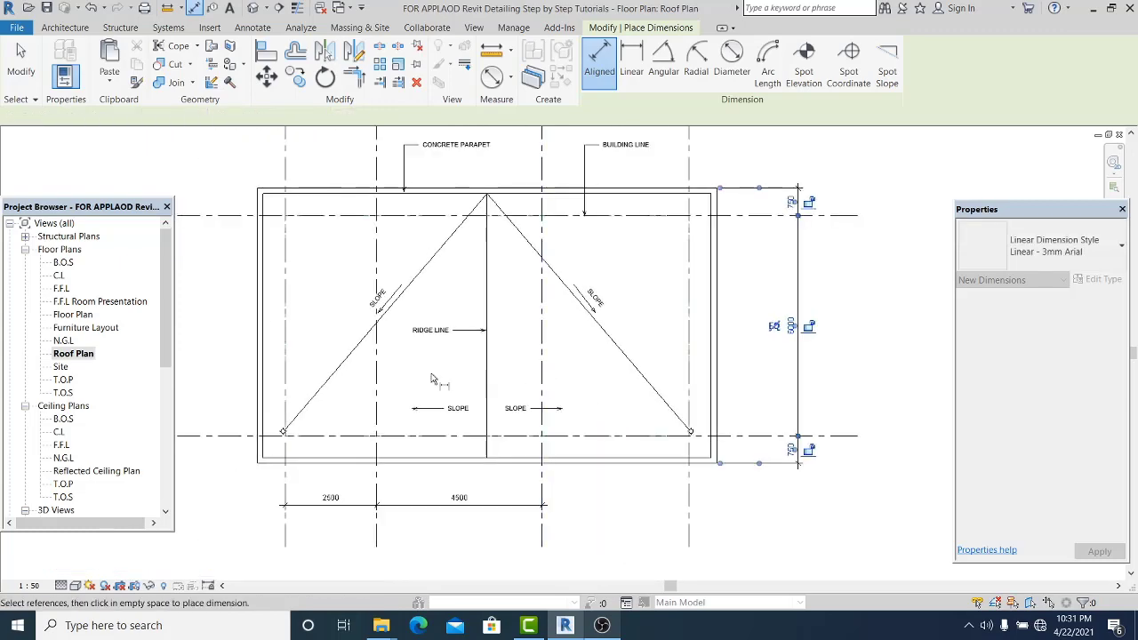
middle_click_drag(384, 395, 439, 279)
scroll(387, 413, "up", 1)
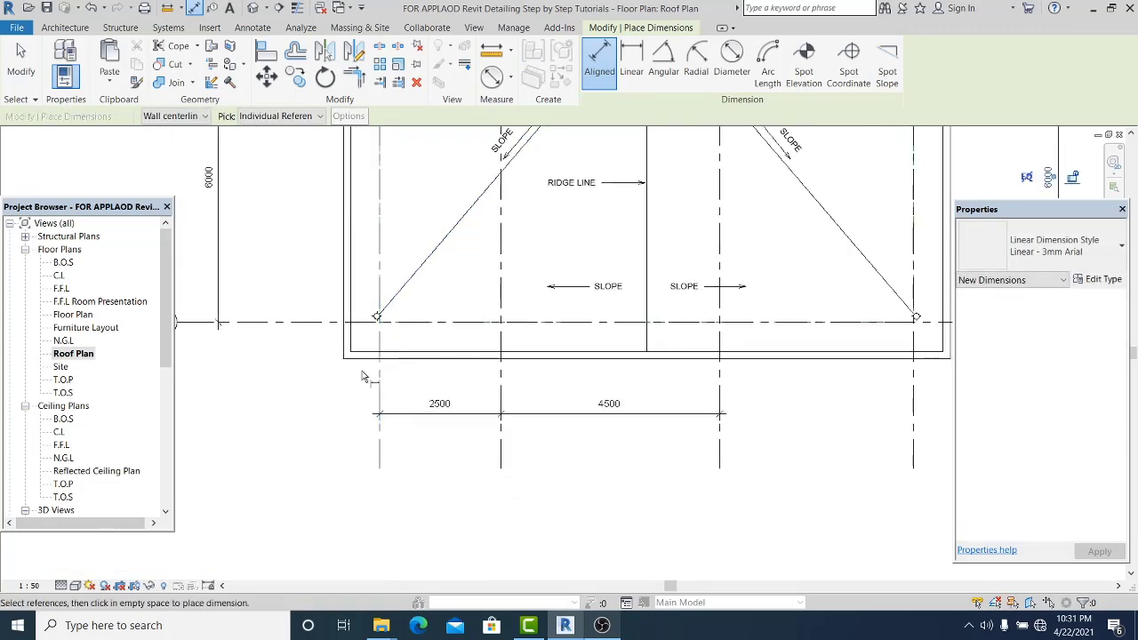
left_click(351, 354)
left_click(380, 391)
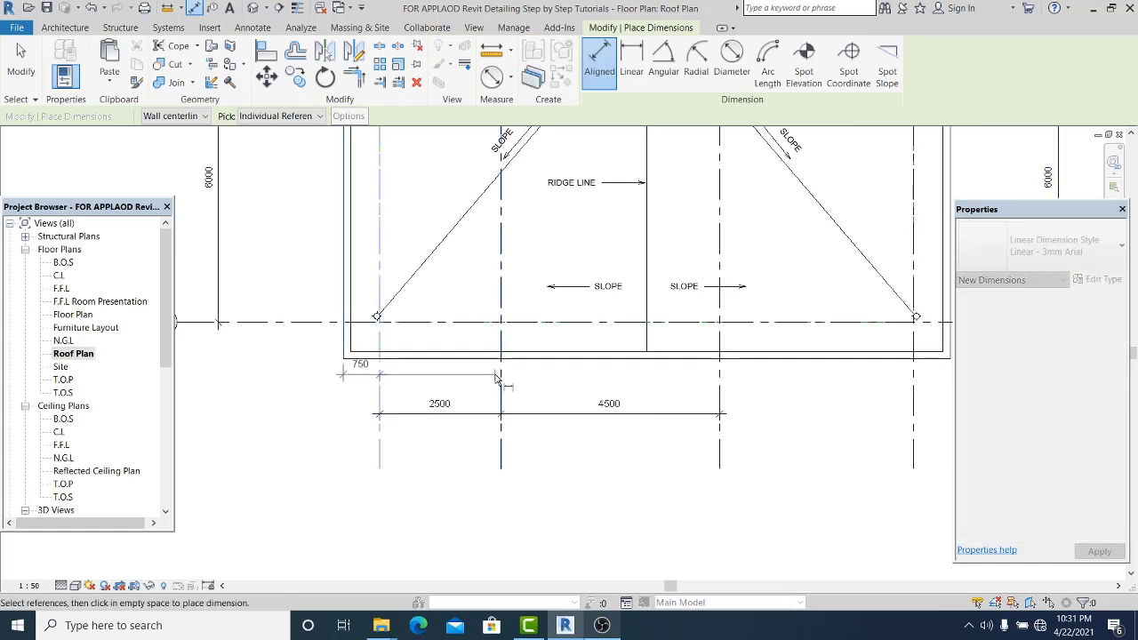
middle_click_drag(591, 377, 405, 324)
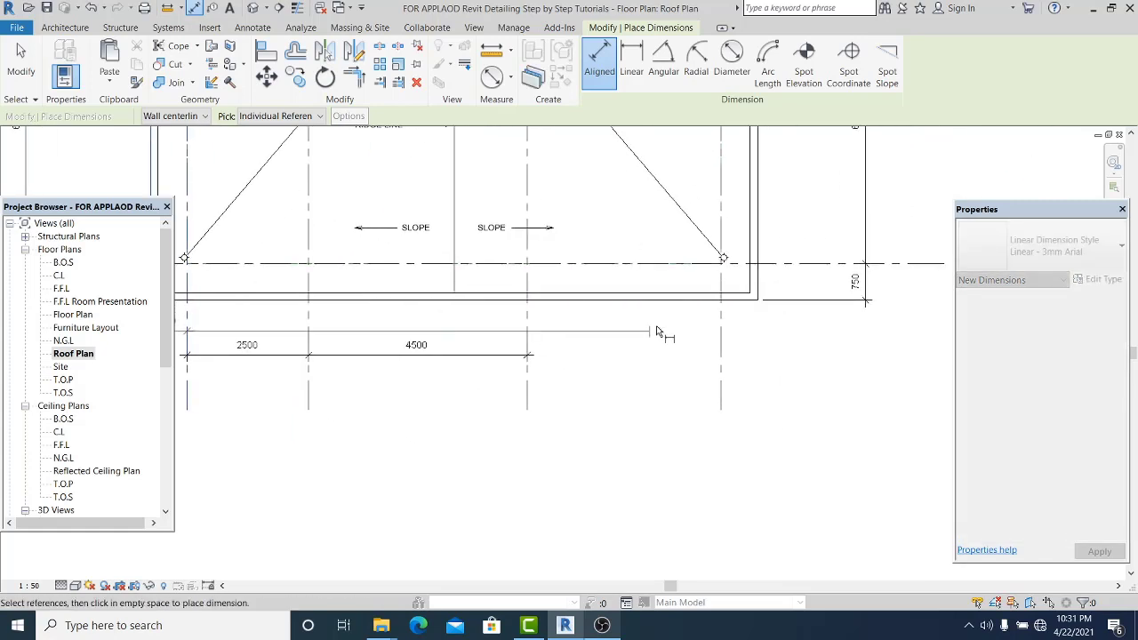
scroll(727, 329, "up", 2)
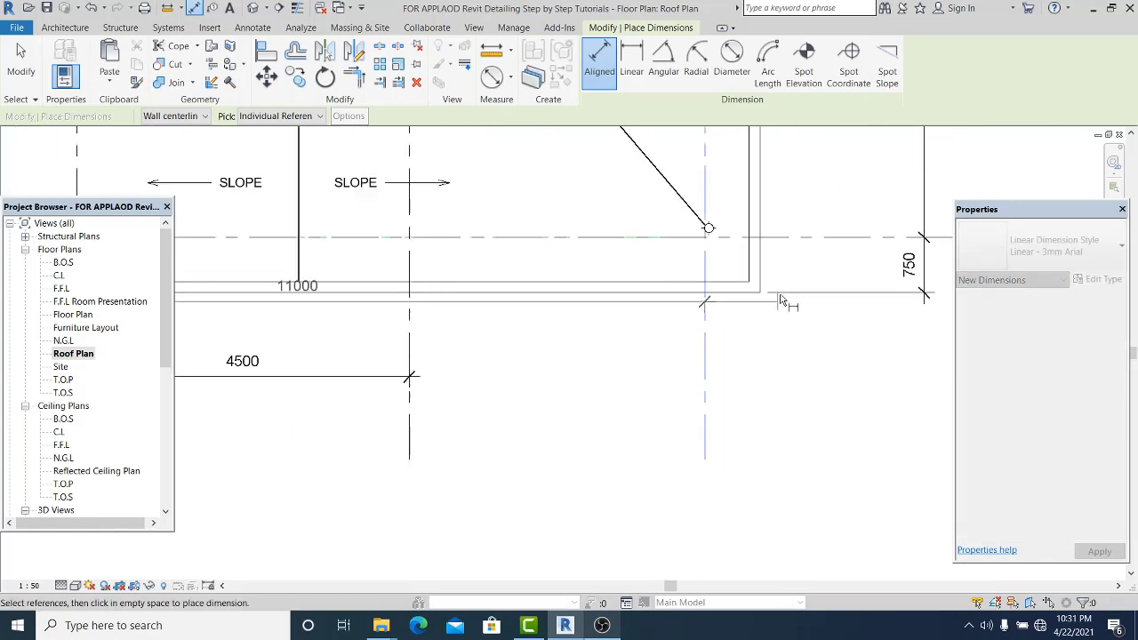
left_click(757, 293)
scroll(752, 338, "down", 2)
scroll(752, 345, "down", 1)
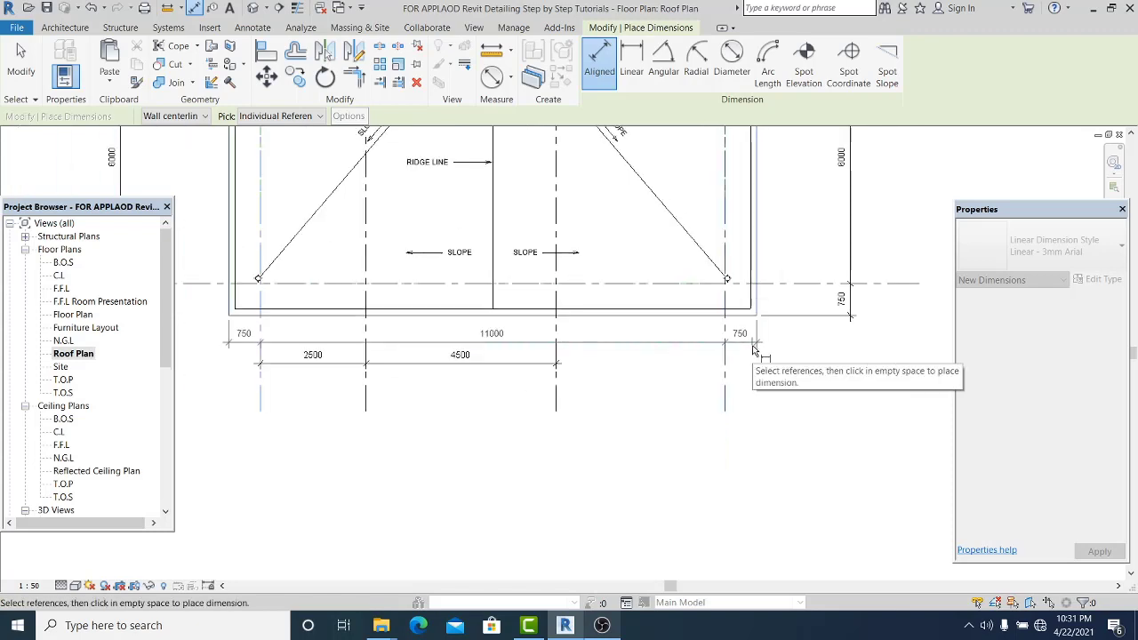
left_click(756, 343)
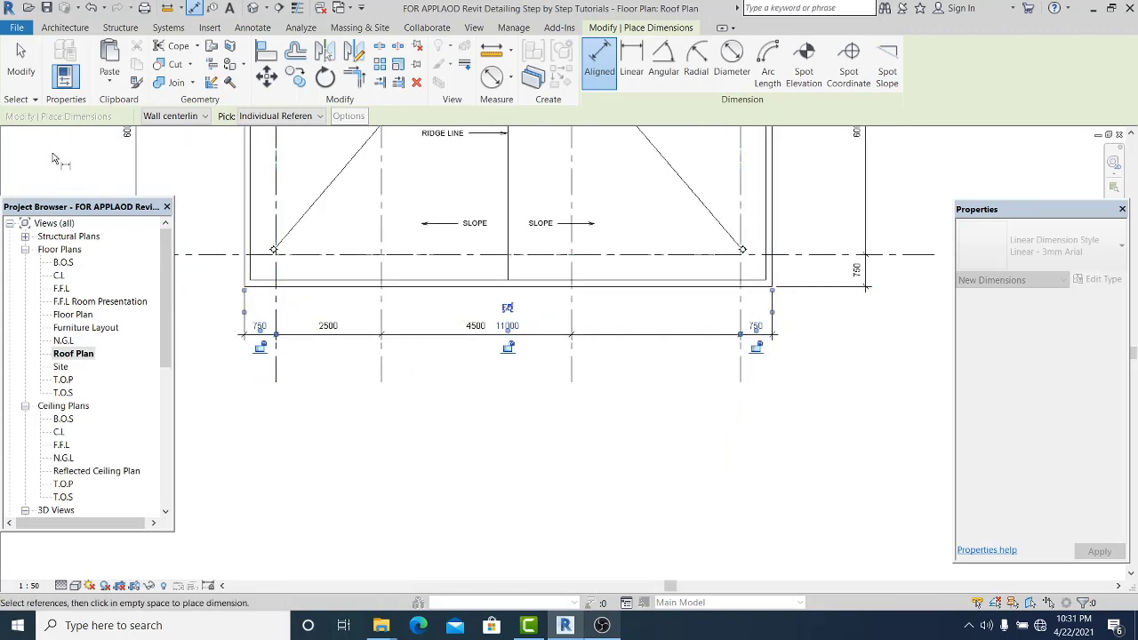
key("Escape")
key("Escape")
- Delete the old dimension string between grids 1, 2 and 3 that overlaps the new string below the roof
scroll(475, 329, "up", 2)
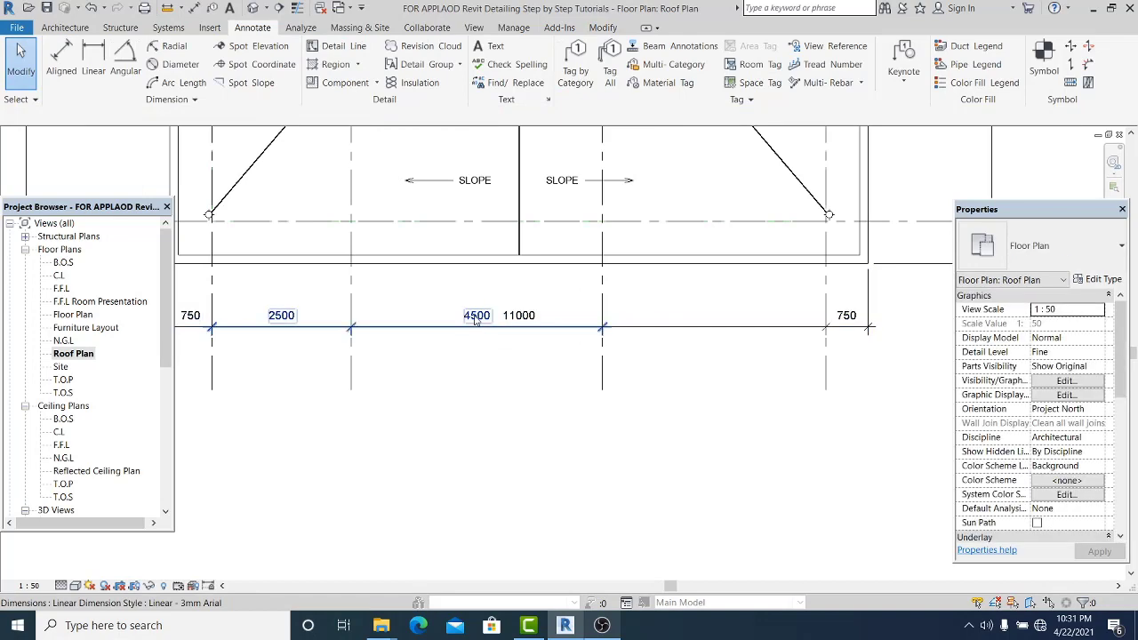
left_click(476, 328)
key("Delete")
scroll(482, 418, "down", 2)
scroll(483, 418, "down", 1)
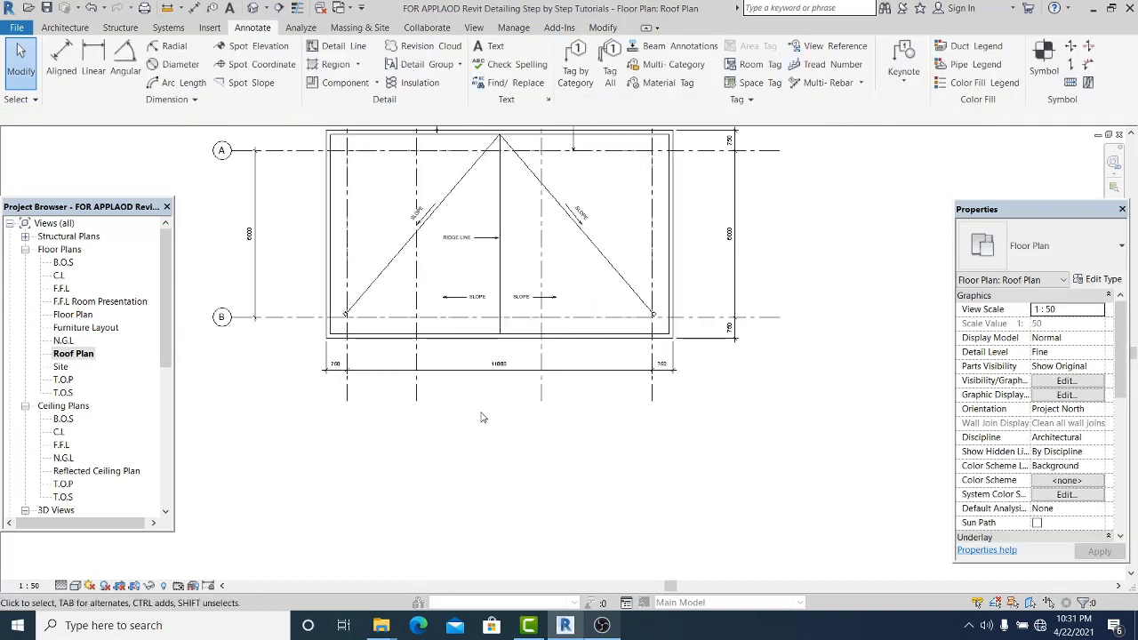
- Examine the Roof Plan's notes, slope lines, hidden building line and parapet dimensions
middle_click_drag(478, 386, 495, 483)
scroll(475, 411, "up", 1)
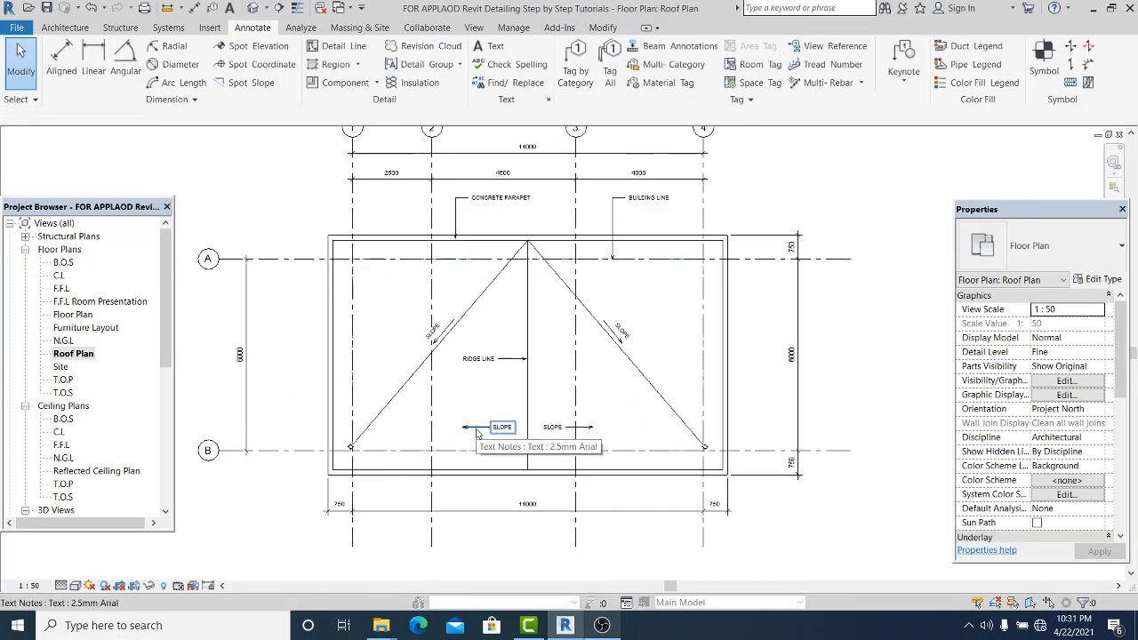
scroll(476, 433, "down", 1)
middle_click_drag(501, 439, 516, 441)
scroll(405, 368, "up", 1)
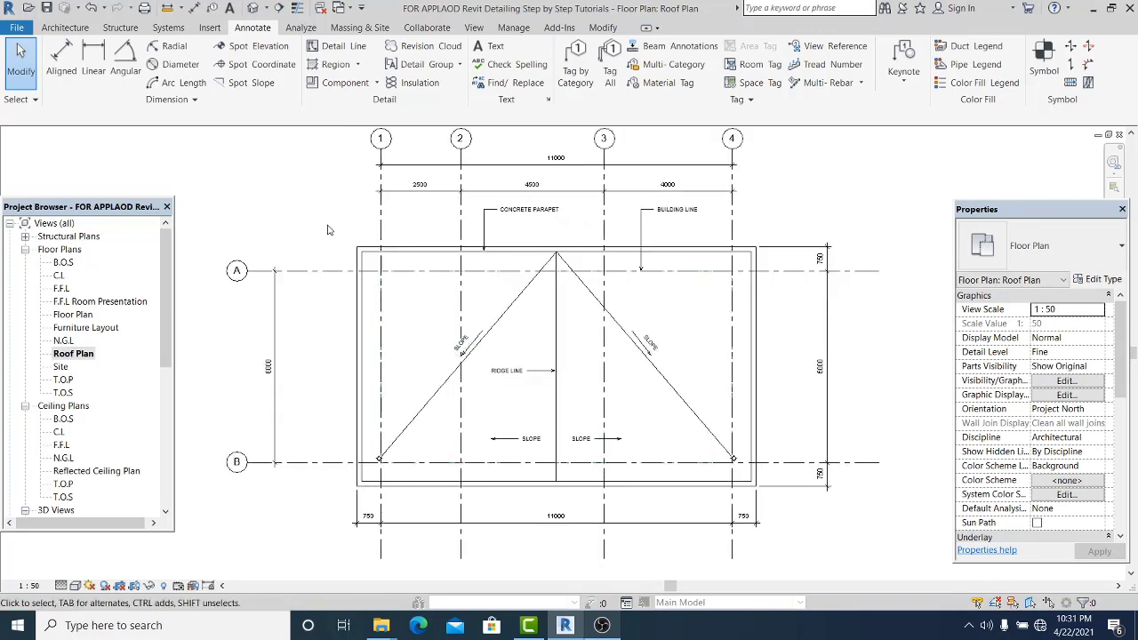
middle_click_drag(343, 287, 324, 260)
scroll(361, 439, "up", 3)
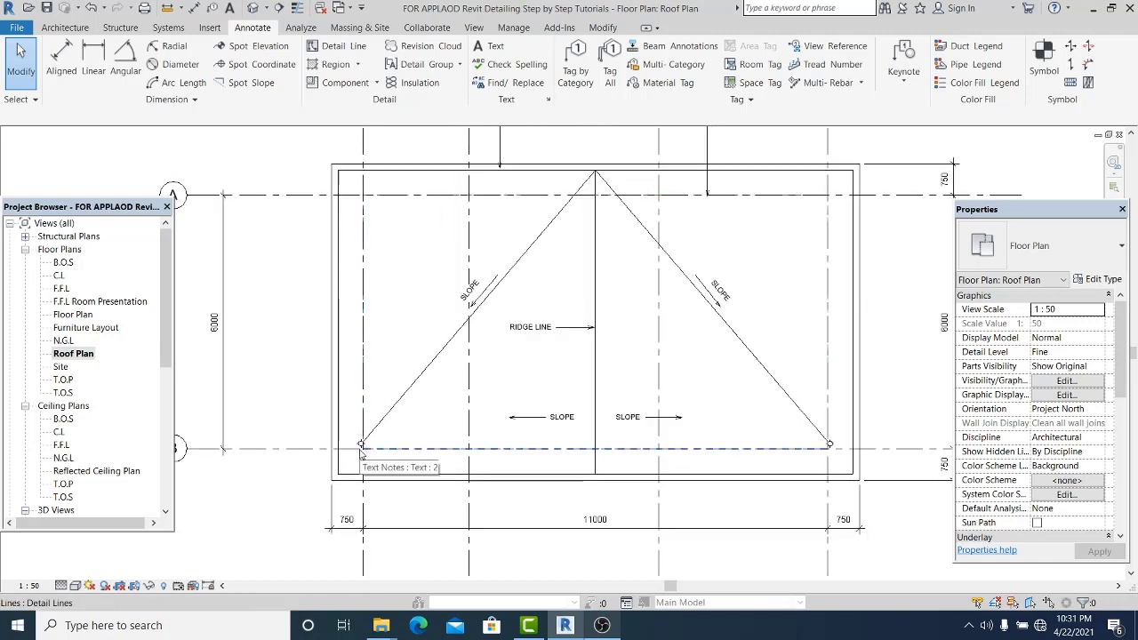
middle_click_drag(359, 451, 342, 440)
scroll(348, 440, "down", 2)
middle_click_drag(539, 451, 511, 441)
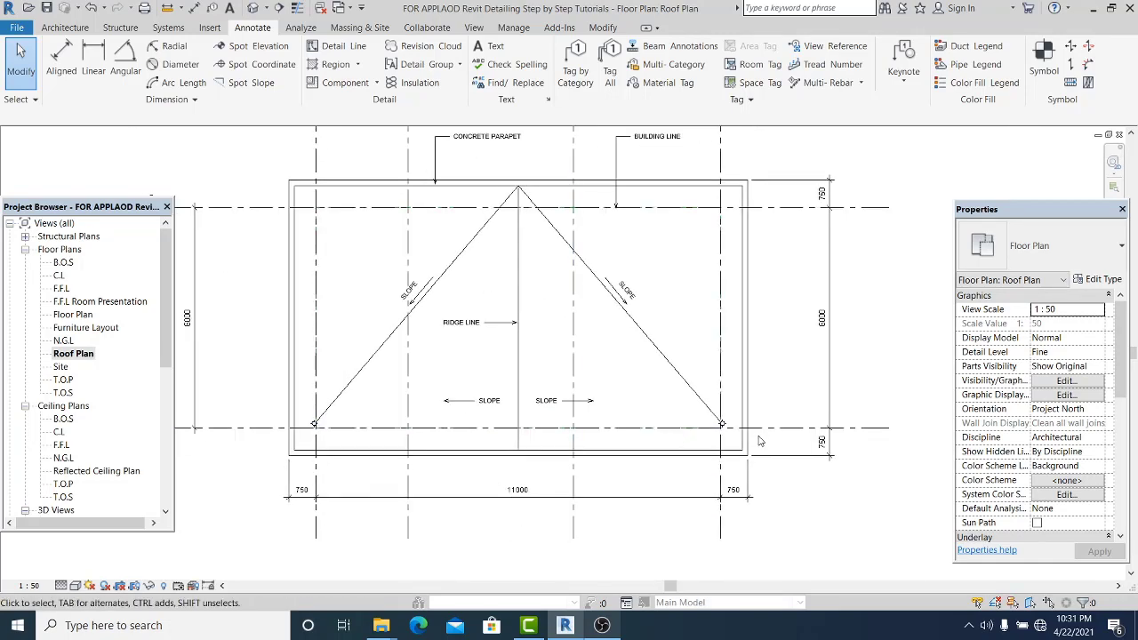
scroll(758, 440, "up", 2)
scroll(666, 442, "down", 4)
scroll(579, 443, "down", 3)
scroll(523, 411, "up", 4)
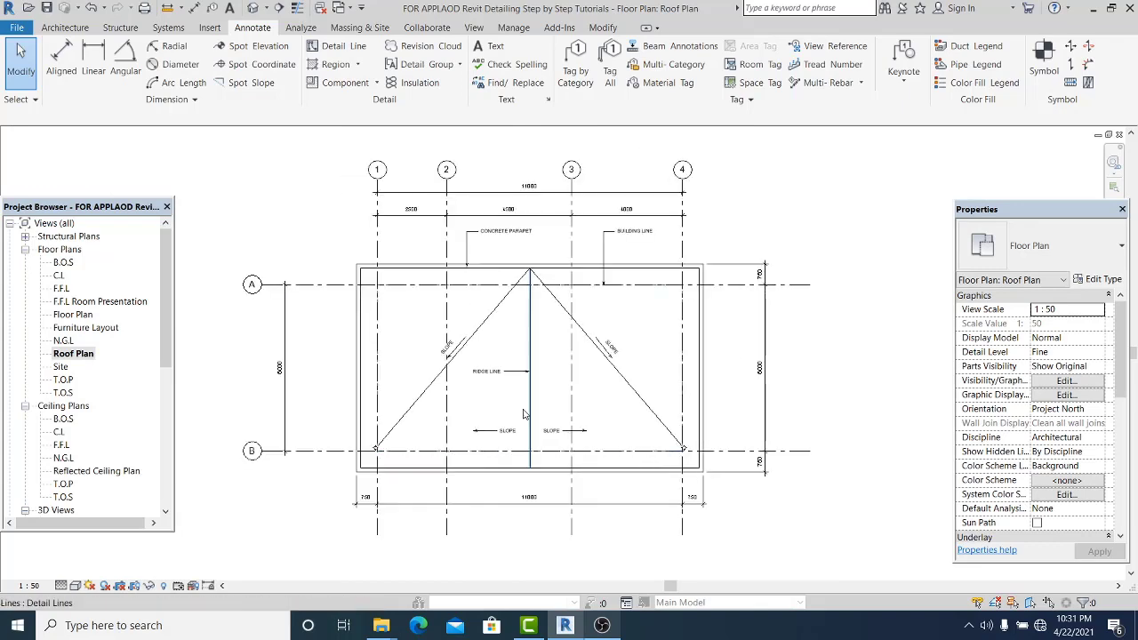
middle_click_drag(811, 177, 810, 180)
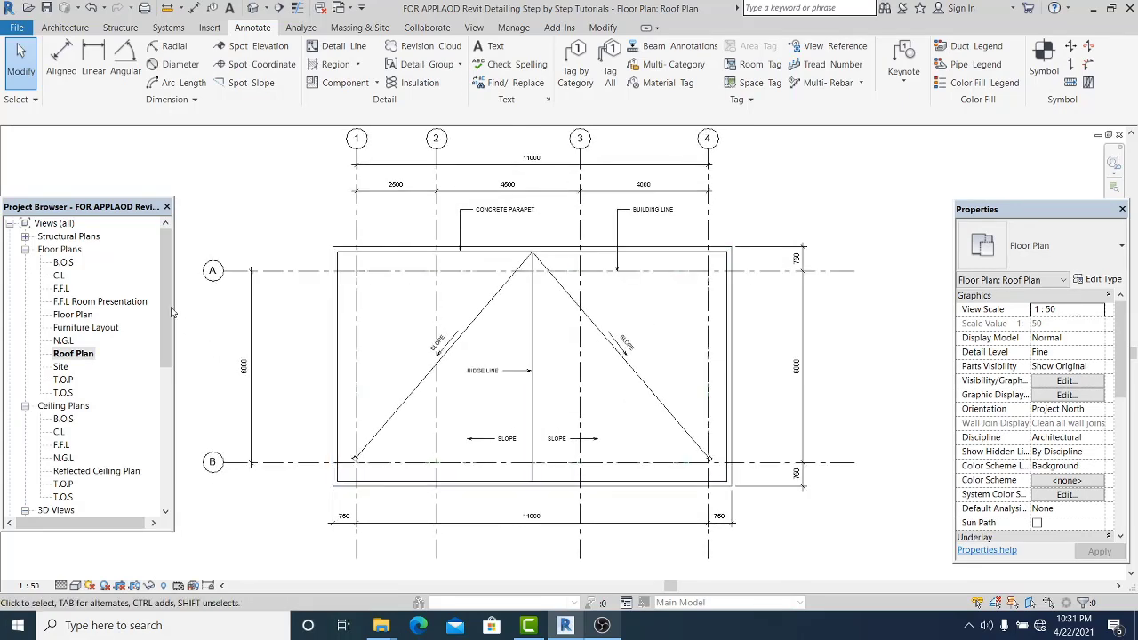
- Open the A101 - Standard Drawings sheet
left_click_drag(172, 311, 175, 437)
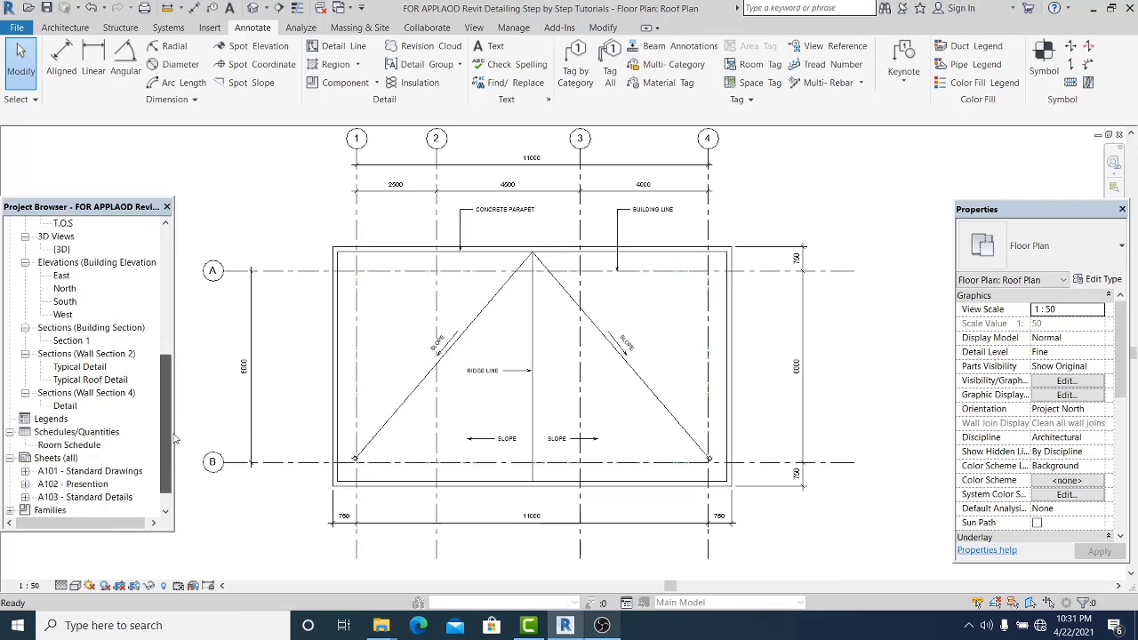
double_click(85, 496)
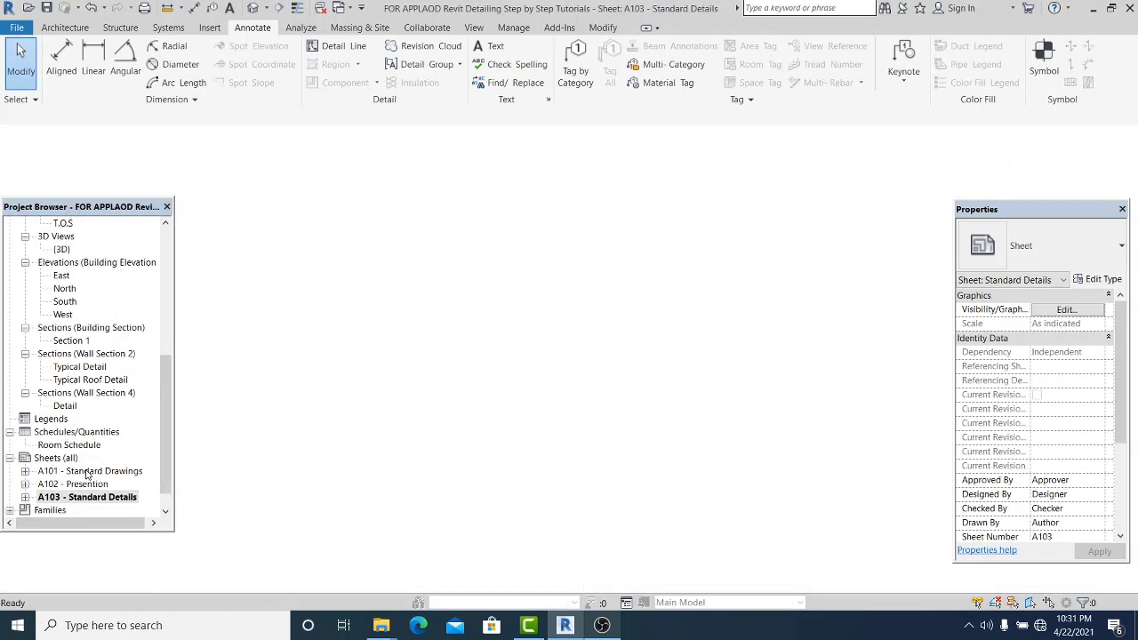
double_click(86, 471)
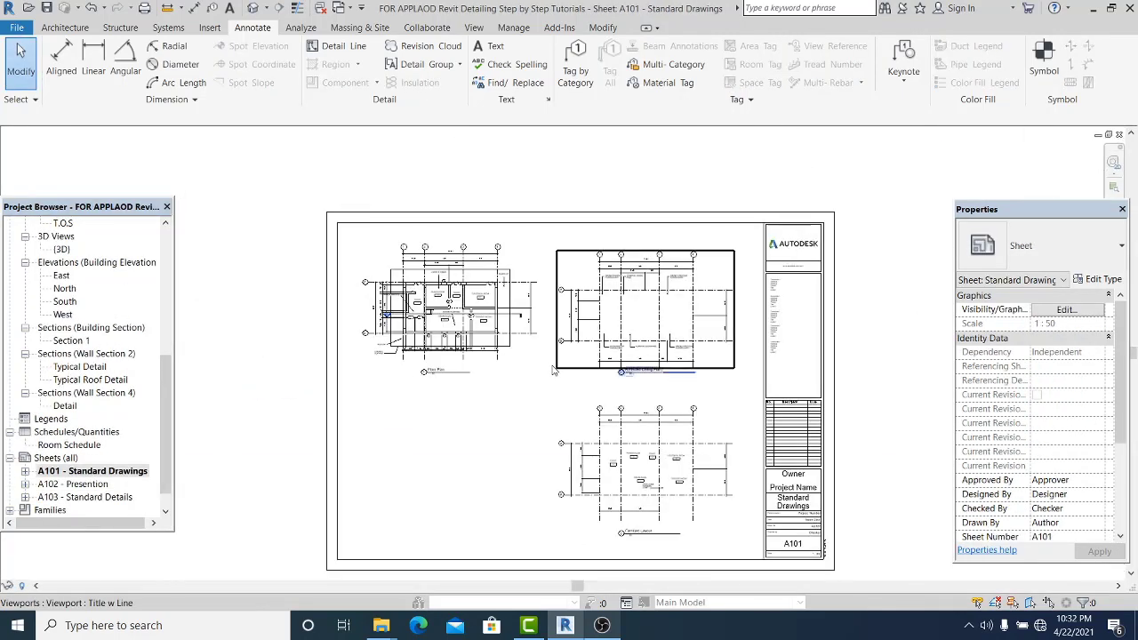
scroll(529, 396, "down", 3)
scroll(511, 435, "up", 3)
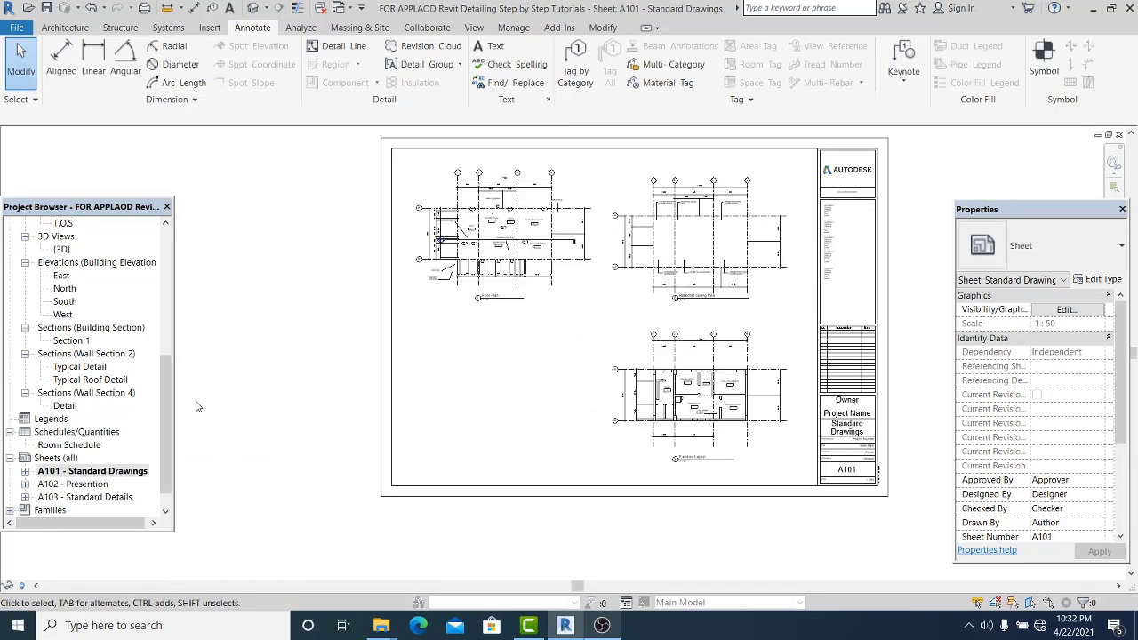
- Place the Roof Plan view on sheet A101 below the Floor Plan, aligned with the Furniture Layout viewport
scroll(135, 317, "up", 6)
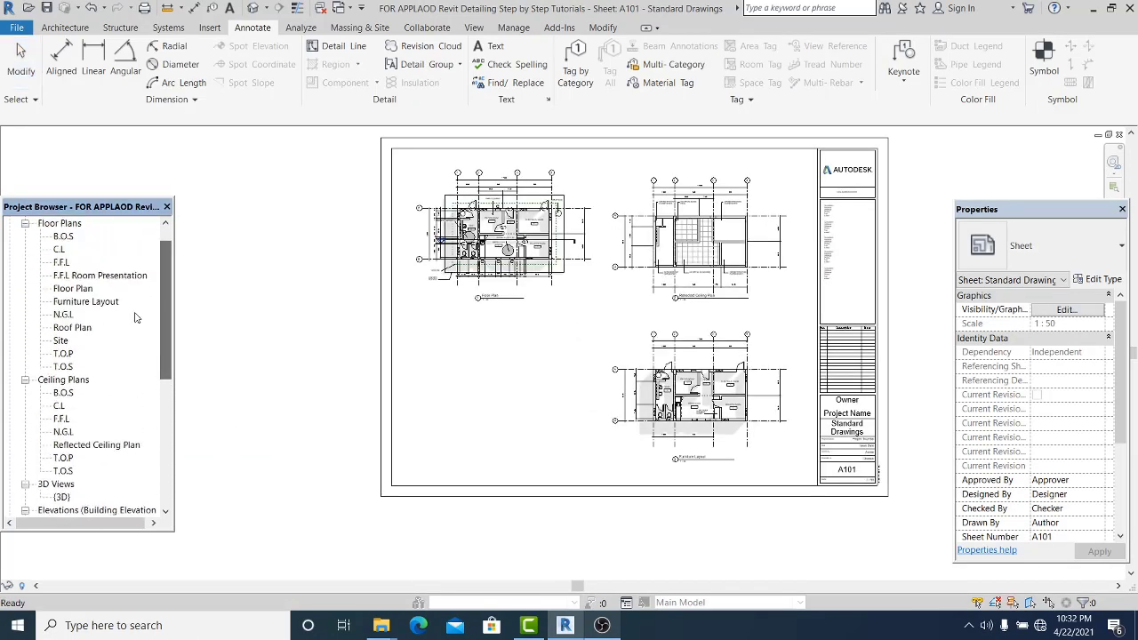
left_click(73, 327)
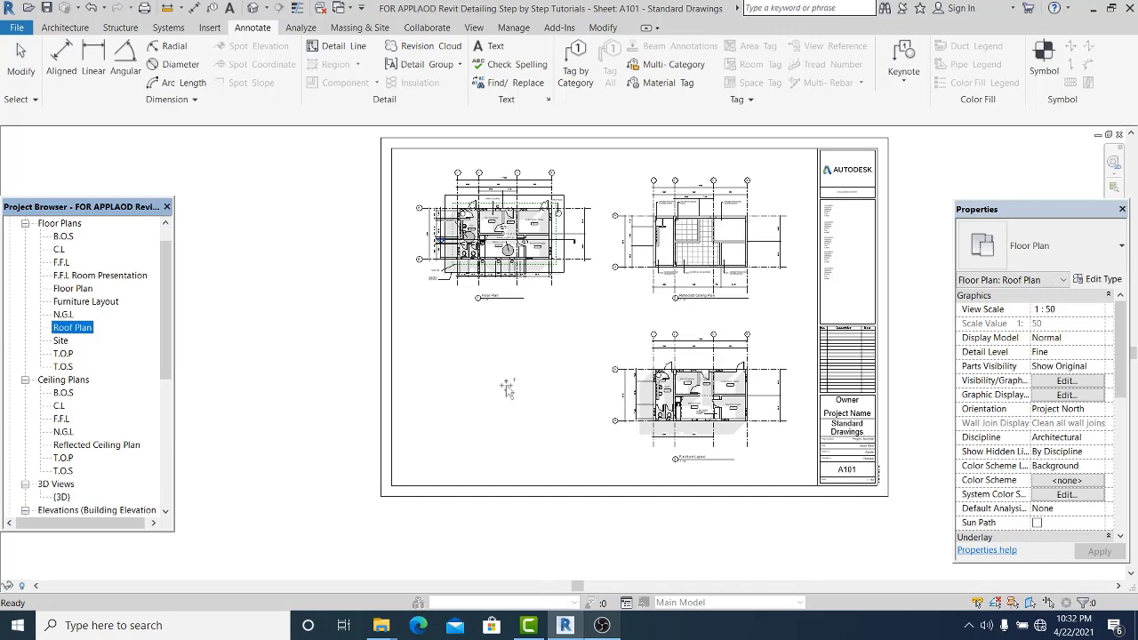
left_click_drag(498, 383, 553, 462)
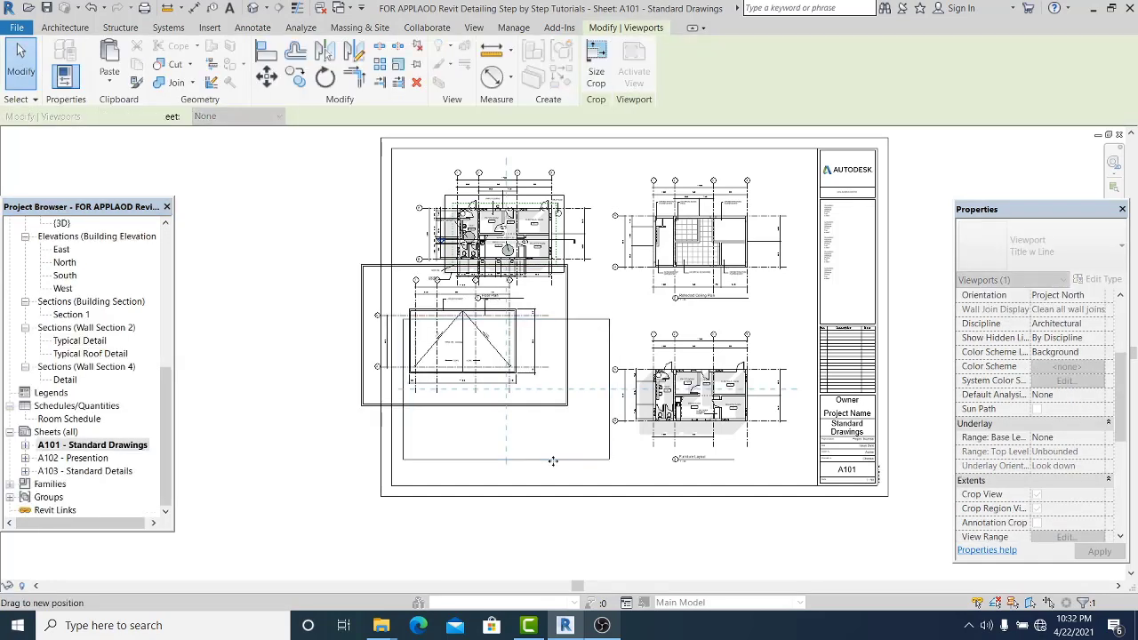
left_click(520, 523)
- Turn off Crop Region Visible and Crop View for the Roof Plan viewport
scroll(614, 474, "up", 2)
scroll(539, 458, "down", 1)
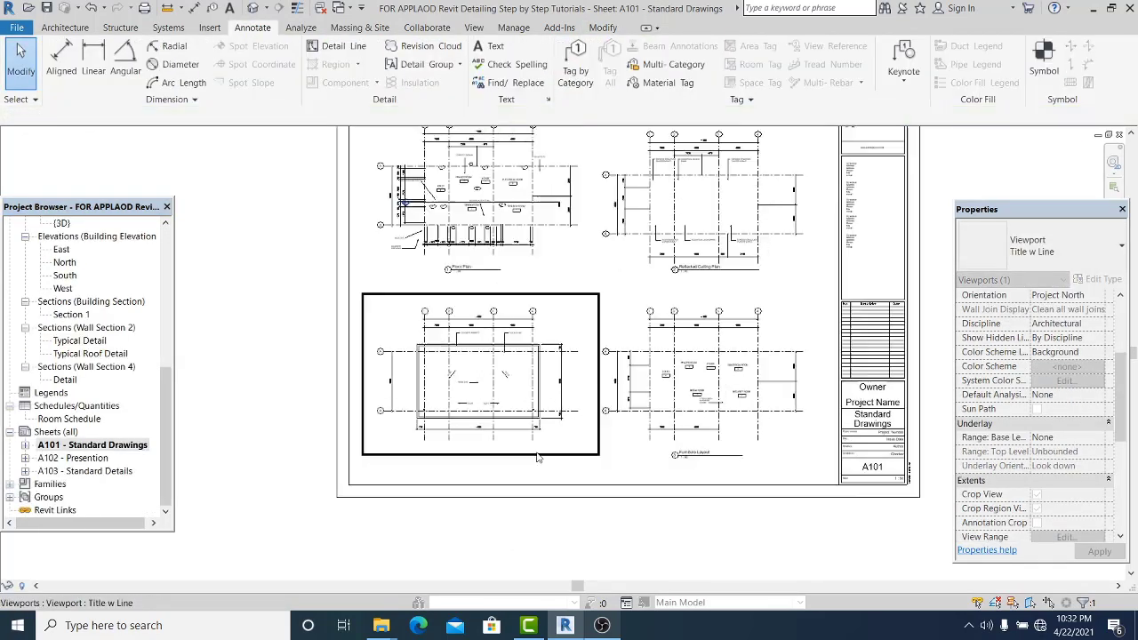
left_click(539, 456)
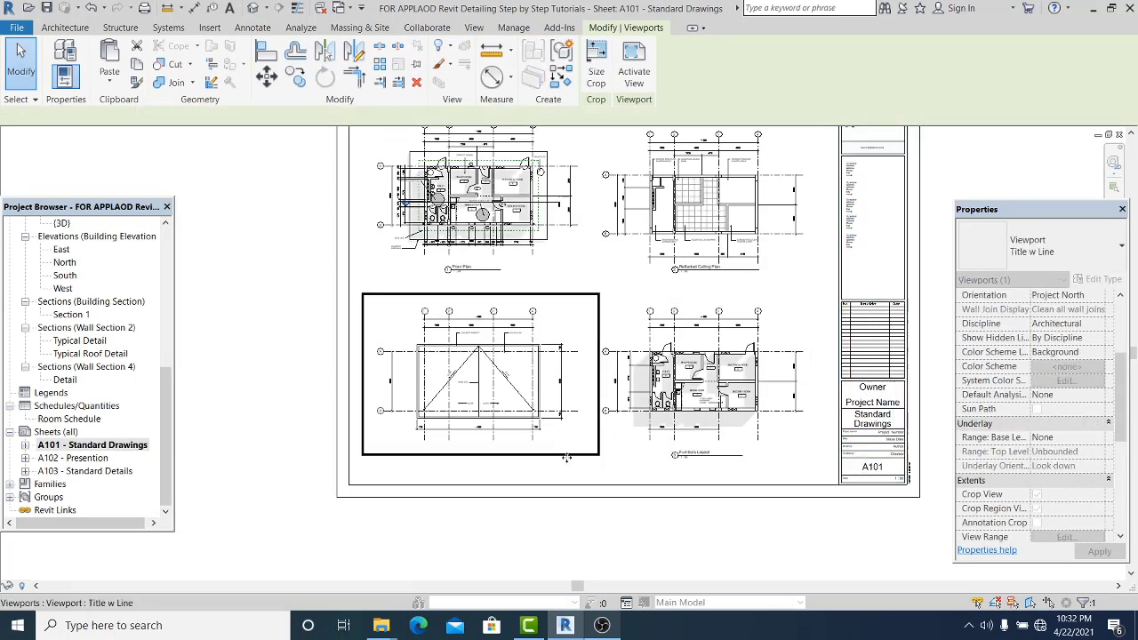
left_click(1038, 509)
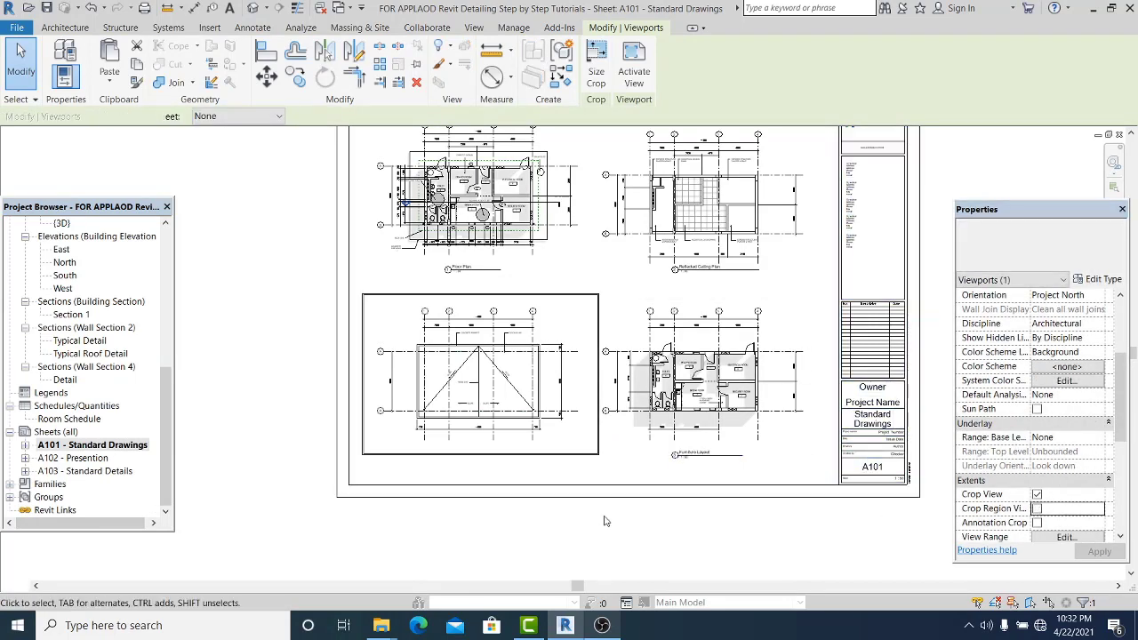
left_click(1036, 494)
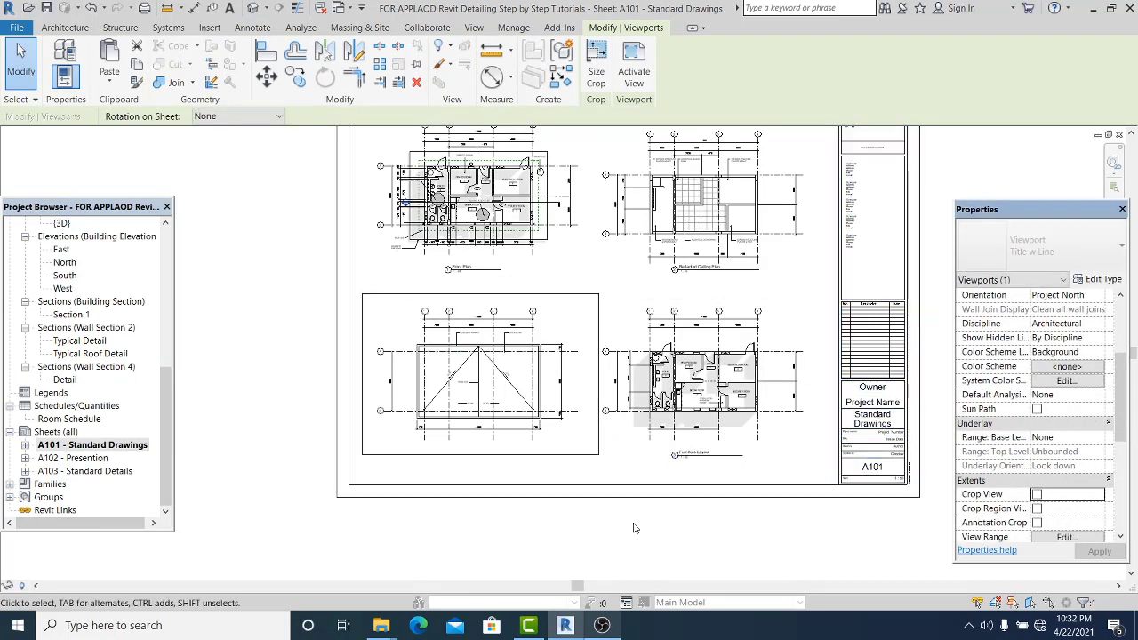
left_click(536, 523)
- Move the Roof Plan's view title up beneath its drawing, level with the Furniture Layout title
scroll(462, 477, "down", 4)
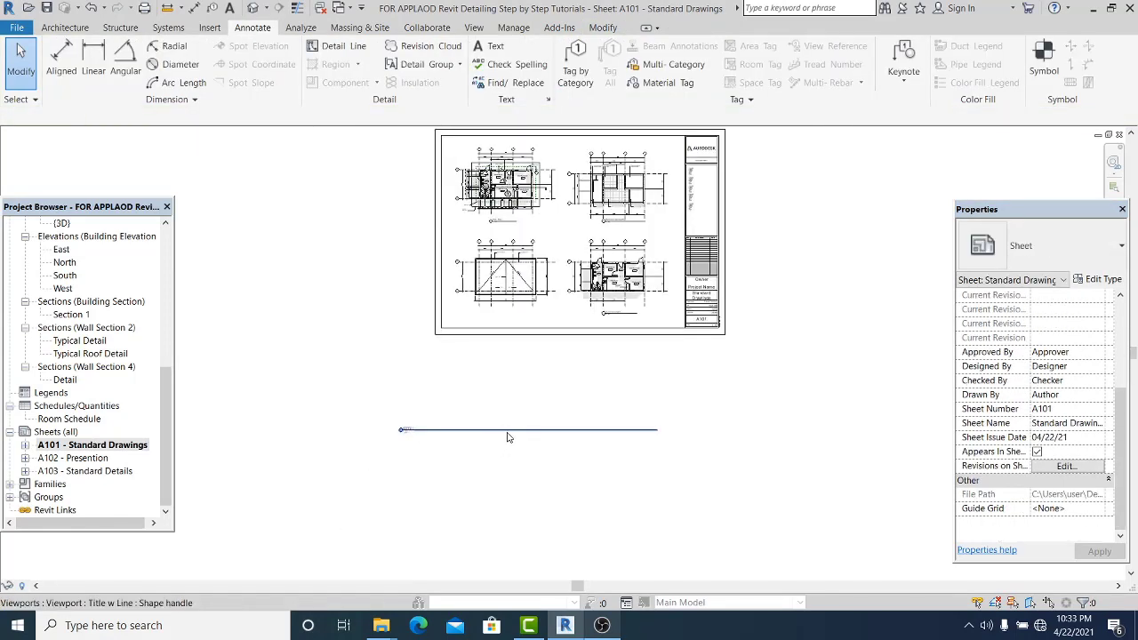
left_click(508, 434)
left_click_drag(489, 431, 554, 315)
left_click(554, 399)
scroll(540, 355, "up", 3)
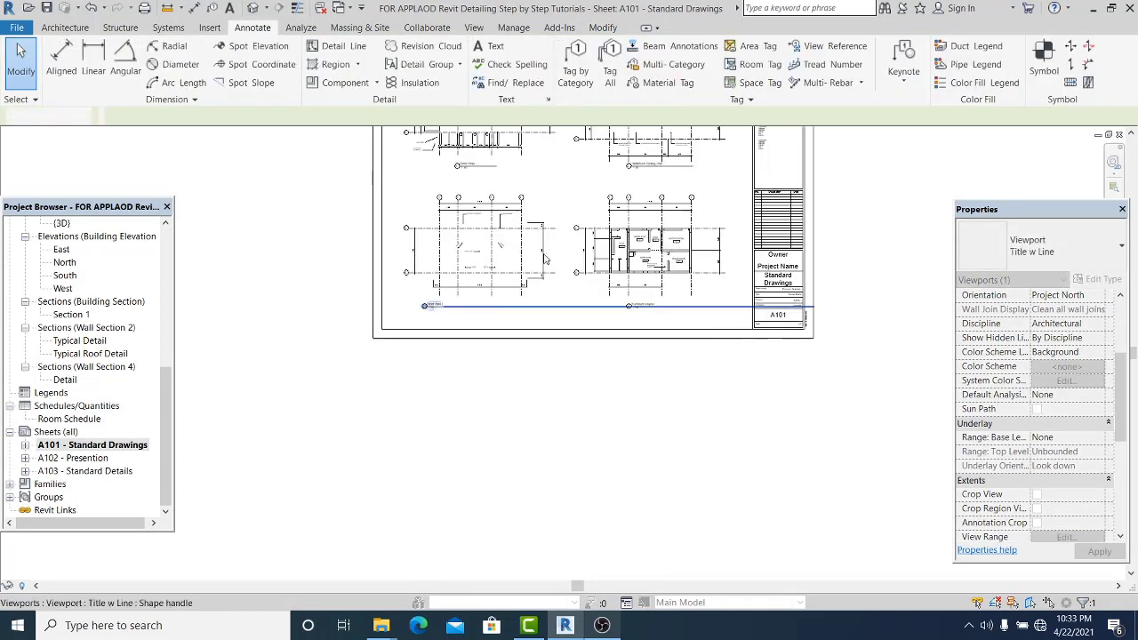
- Shorten the Roof Plan's title line to match the neighbouring titles and centre the title below the plan
scroll(548, 297, "up", 1)
left_click(601, 308)
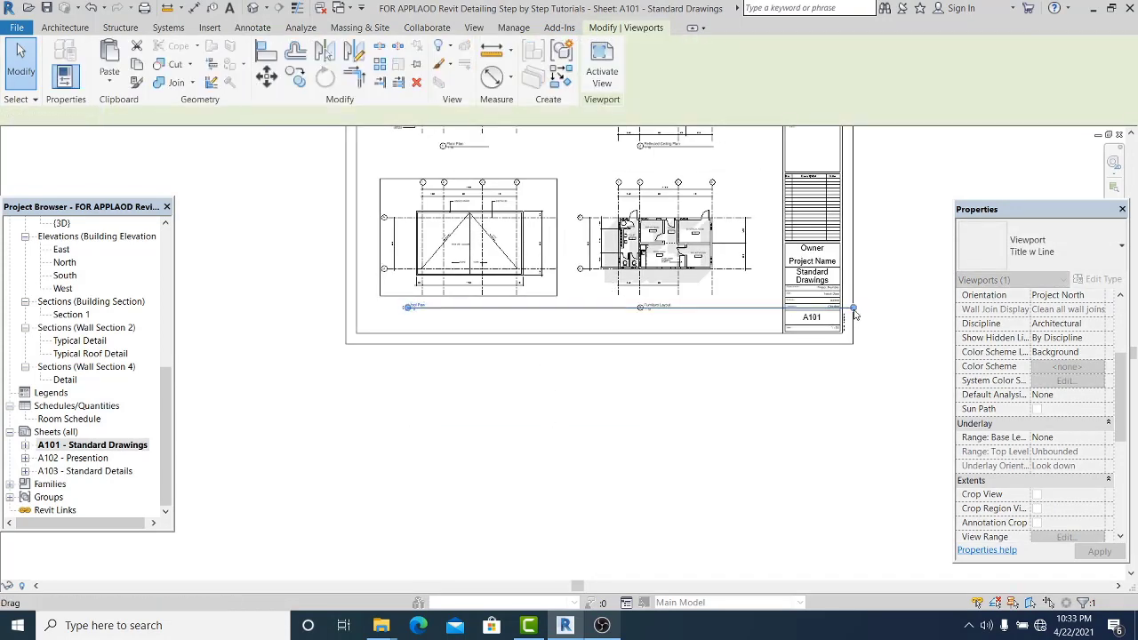
mouse_move(499, 309)
left_mouse_down()
mouse_move(471, 309)
mouse_move(483, 316)
left_mouse_up()
scroll(480, 305, "up", 1)
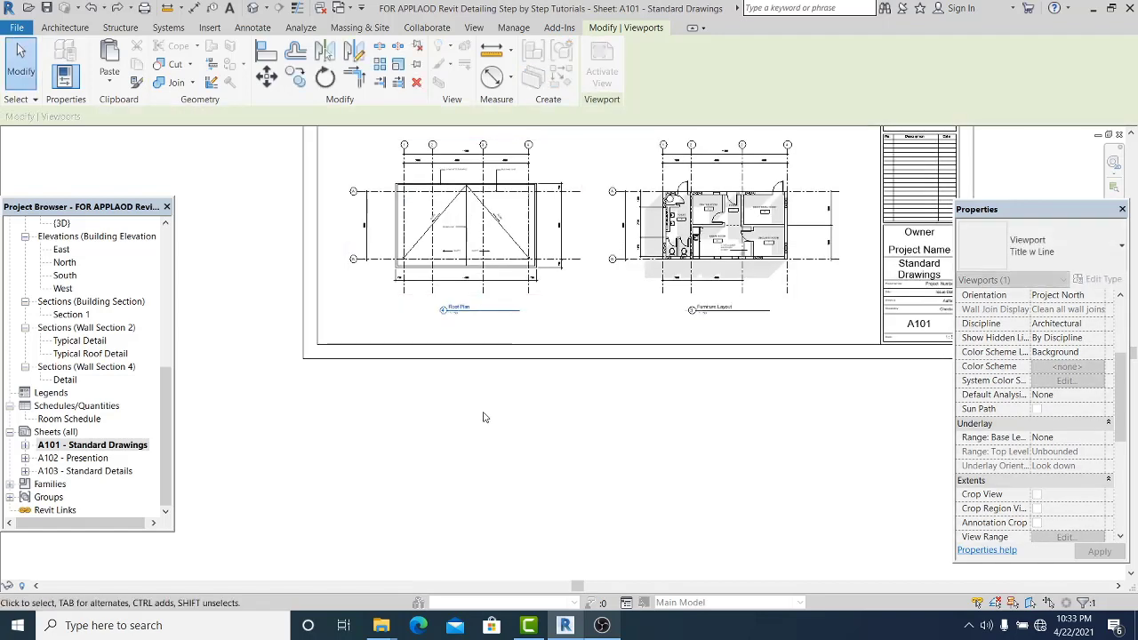
left_click(483, 414)
- Examine the Roof Plan viewport's annotations, dimensions and title on the sheet
scroll(513, 462, "down", 4)
scroll(426, 373, "up", 5)
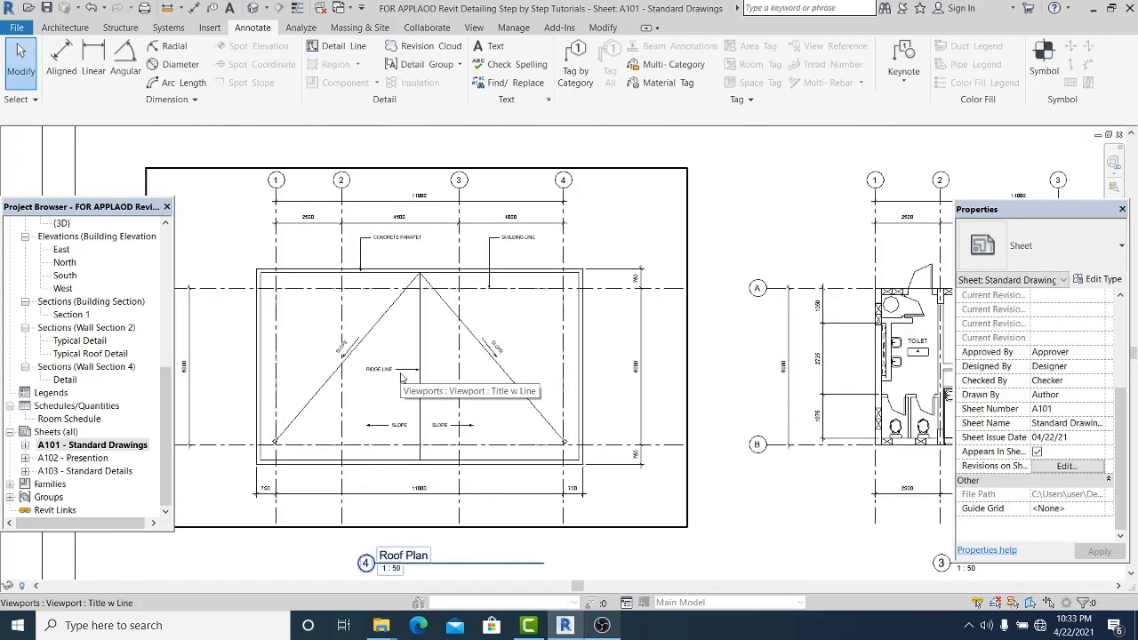
scroll(405, 380, "up", 3)
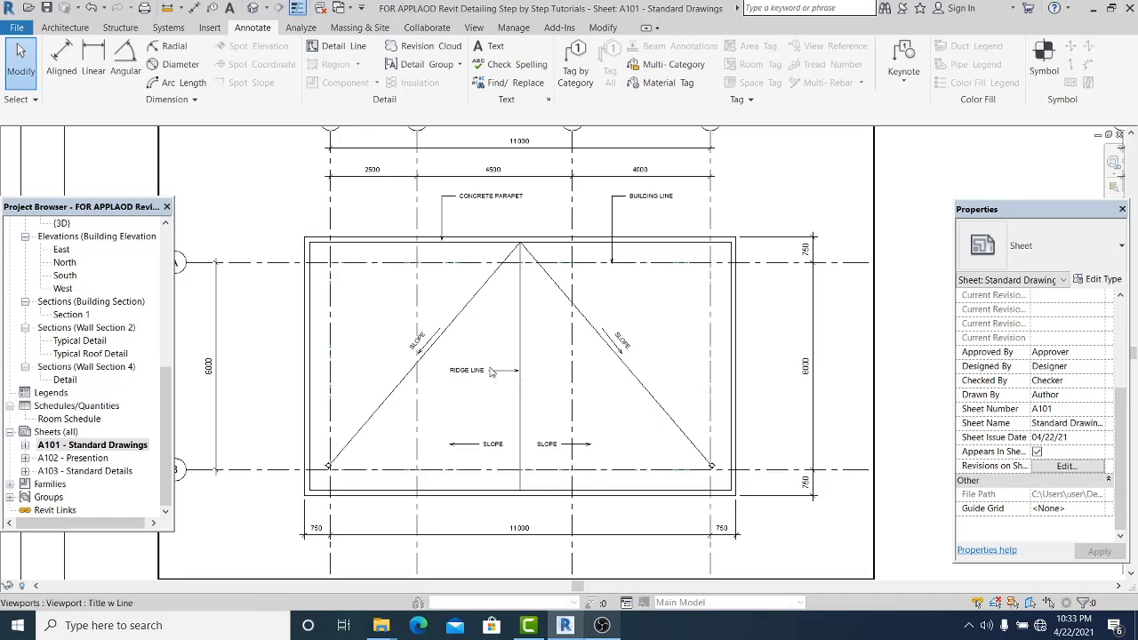
scroll(507, 360, "down", 2)
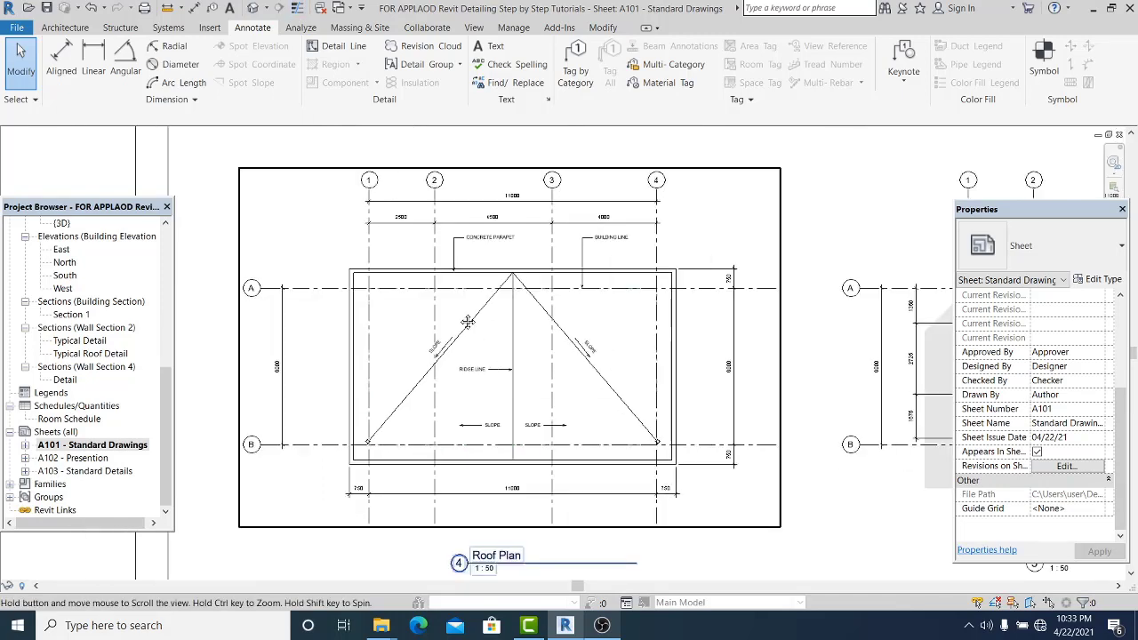
scroll(527, 344, "down", 2)
middle_click_drag(505, 384, 360, 382)
scroll(871, 413, "down", 1)
scroll(872, 416, "up", 1)
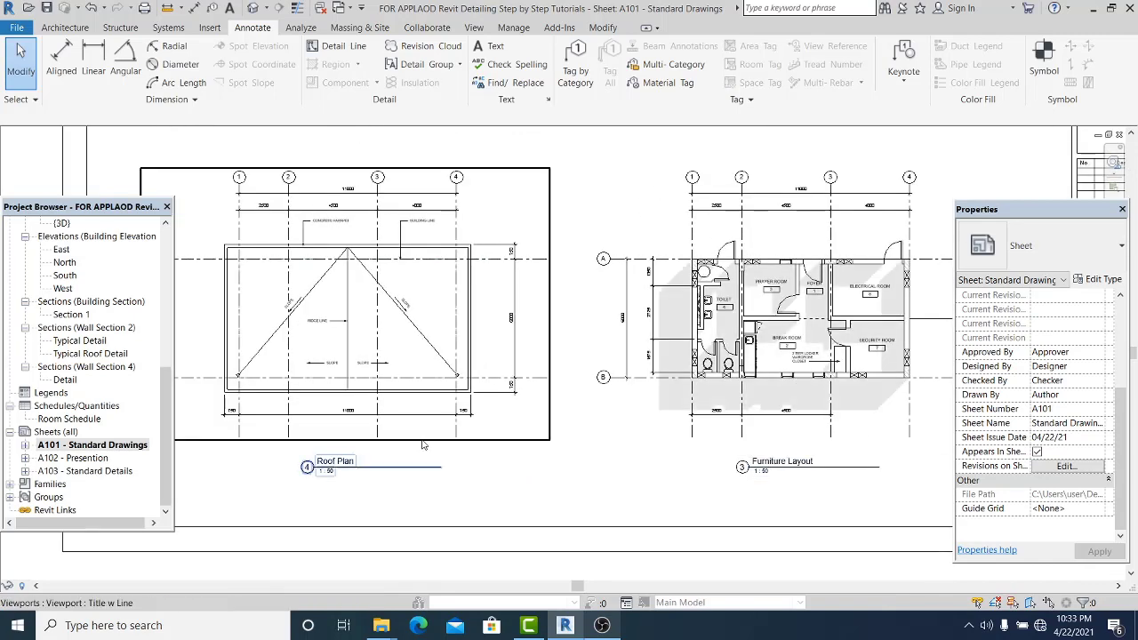
- Examine the Furniture Layout, Floor Plan and Reflected Ceiling Plan viewports on the sheet
scroll(880, 309, "up", 2)
scroll(882, 308, "up", 1)
scroll(498, 293, "down", 3)
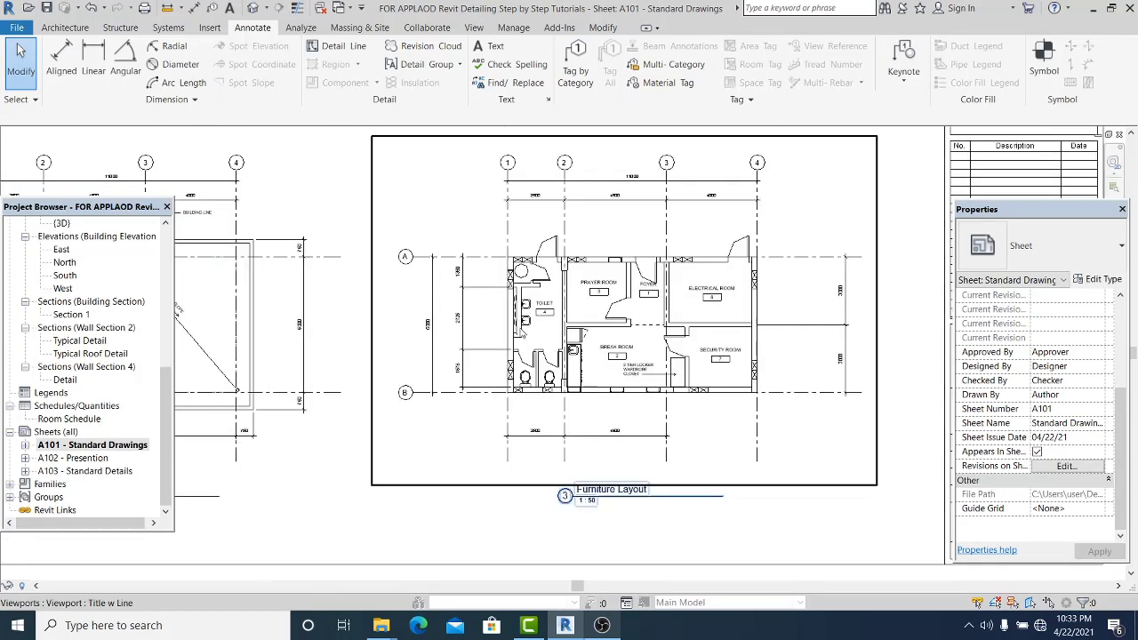
middle_click_drag(564, 243, 688, 439)
scroll(690, 441, "down", 1)
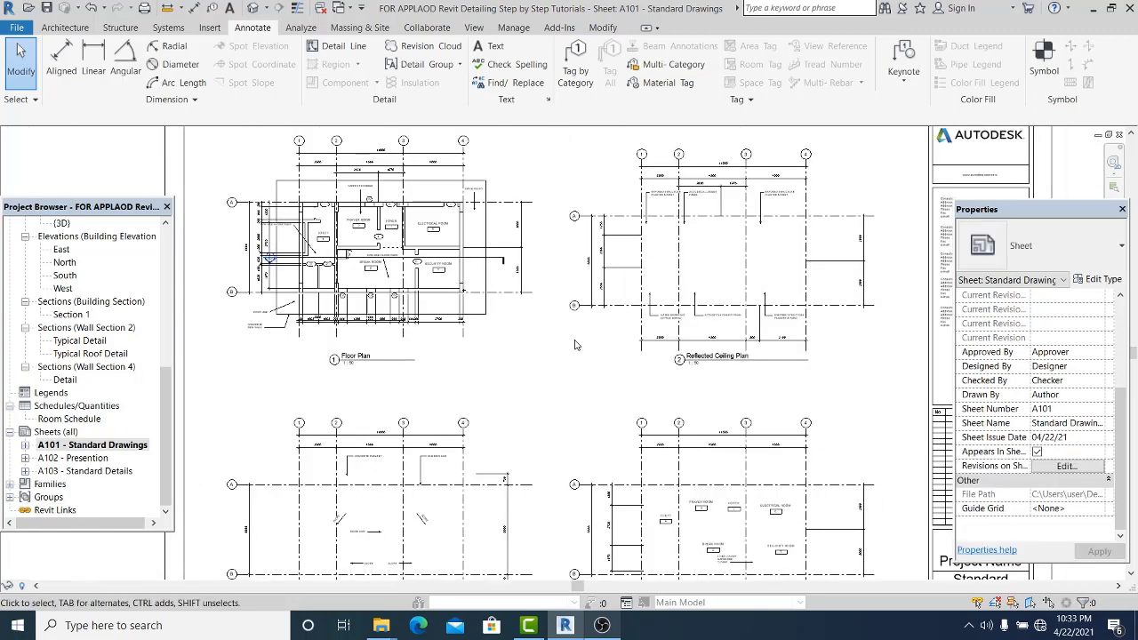
middle_click_drag(579, 353, 582, 366)
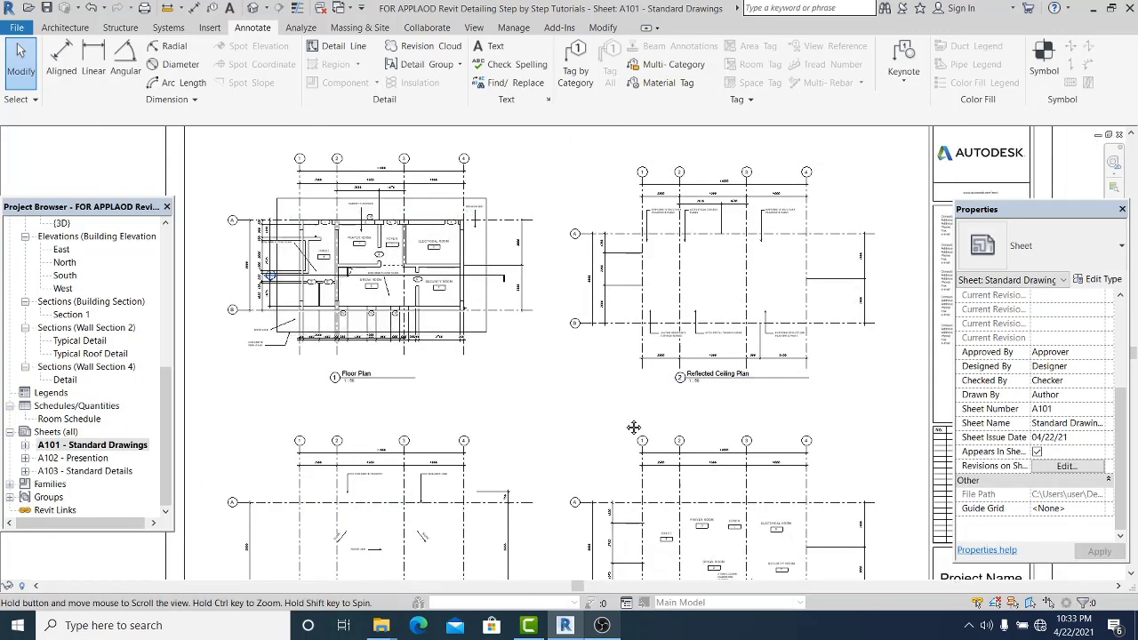
middle_click_drag(632, 427, 702, 546)
scroll(435, 347, "up", 1)
middle_click_drag(385, 364, 251, 277)
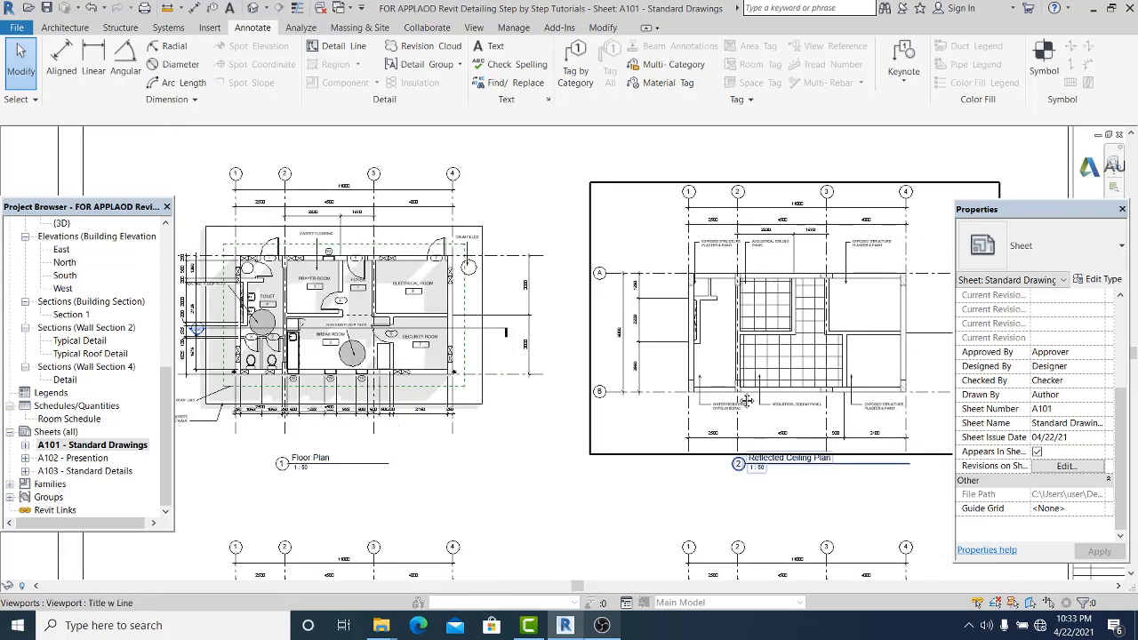
middle_click_drag(744, 399, 510, 331)
scroll(645, 393, "up", 1)
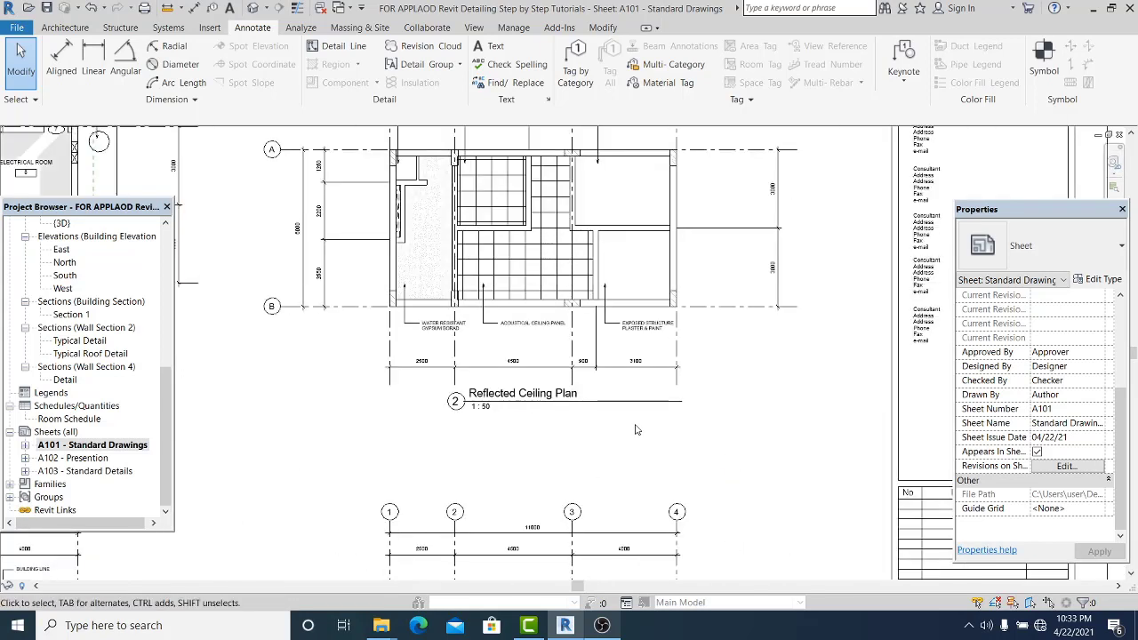
scroll(636, 429, "down", 4)
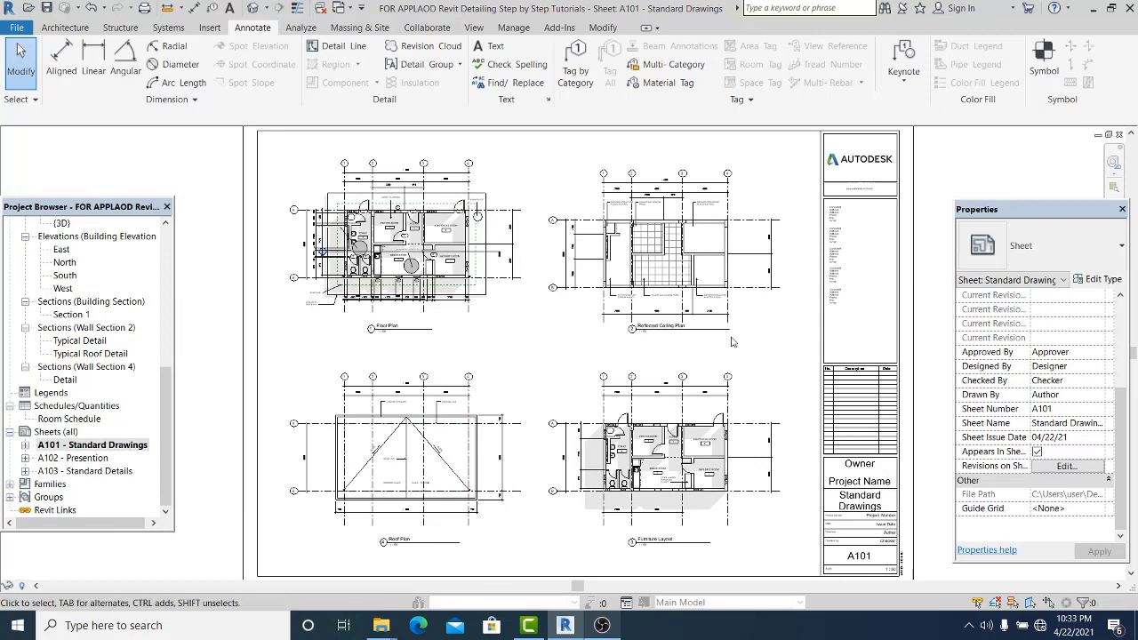
mouse_move(731, 337)
middle_mouse_down()
mouse_move(739, 343)
mouse_move(719, 344)
middle_mouse_up()
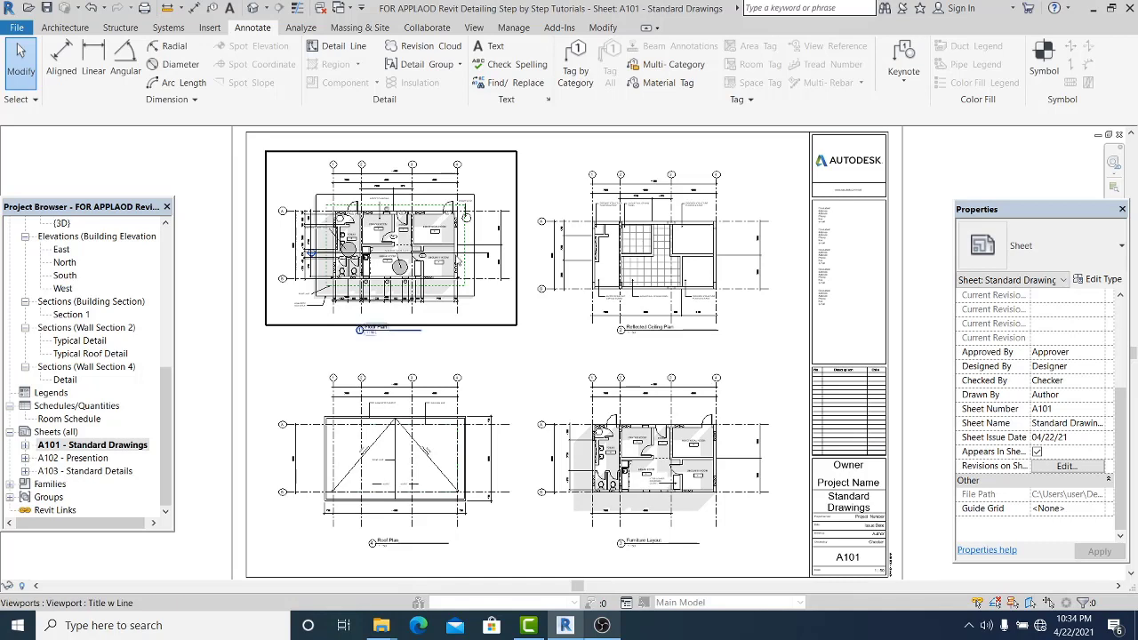
scroll(397, 233, "up", 1)
scroll(490, 286, "down", 1)
middle_click_drag(489, 308, 480, 307)
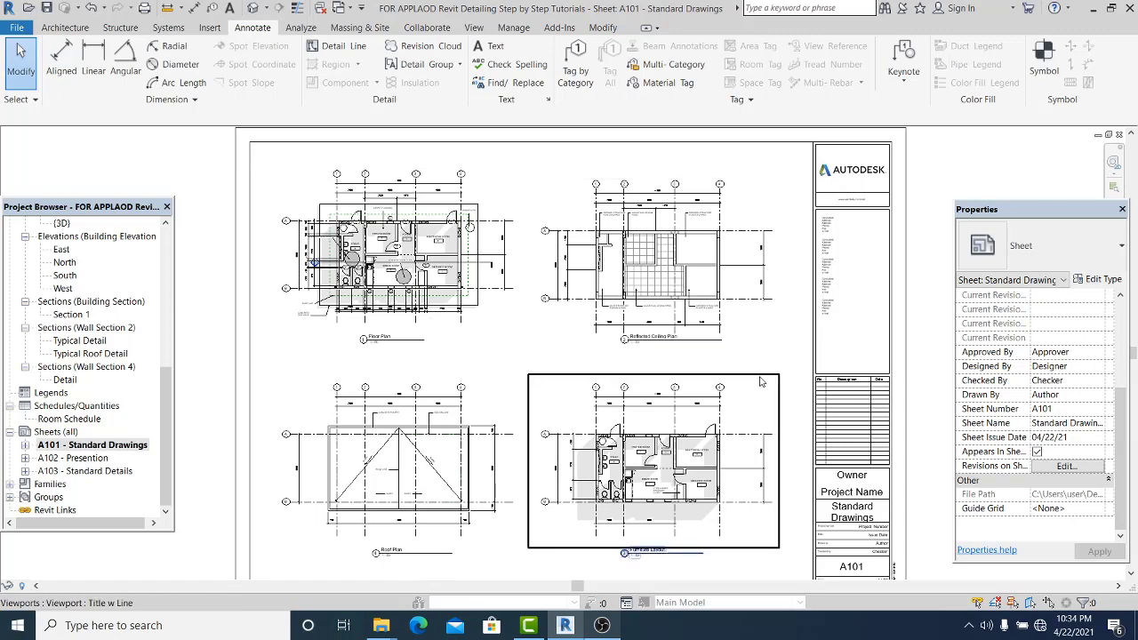
middle_click_drag(943, 167, 941, 165)
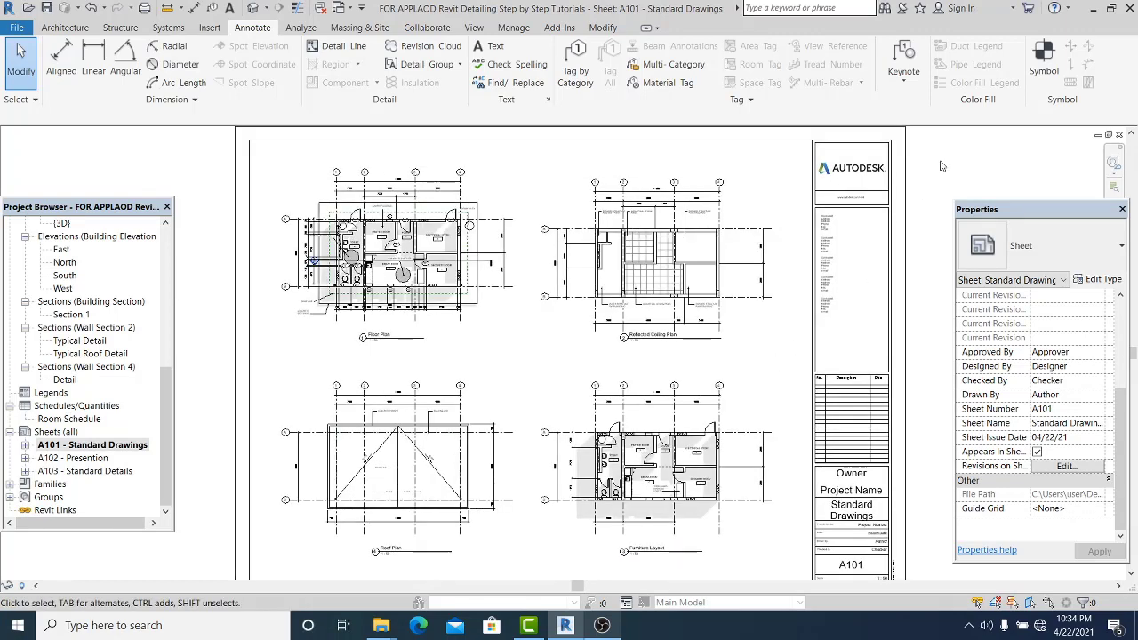
middle_click_drag(943, 165, 931, 163)
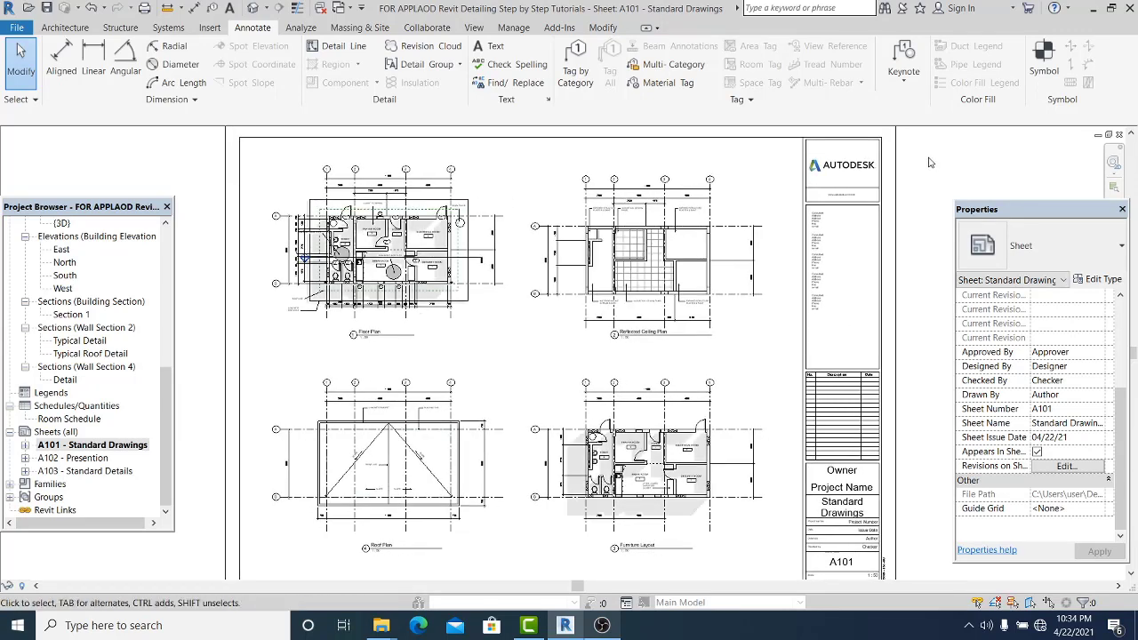